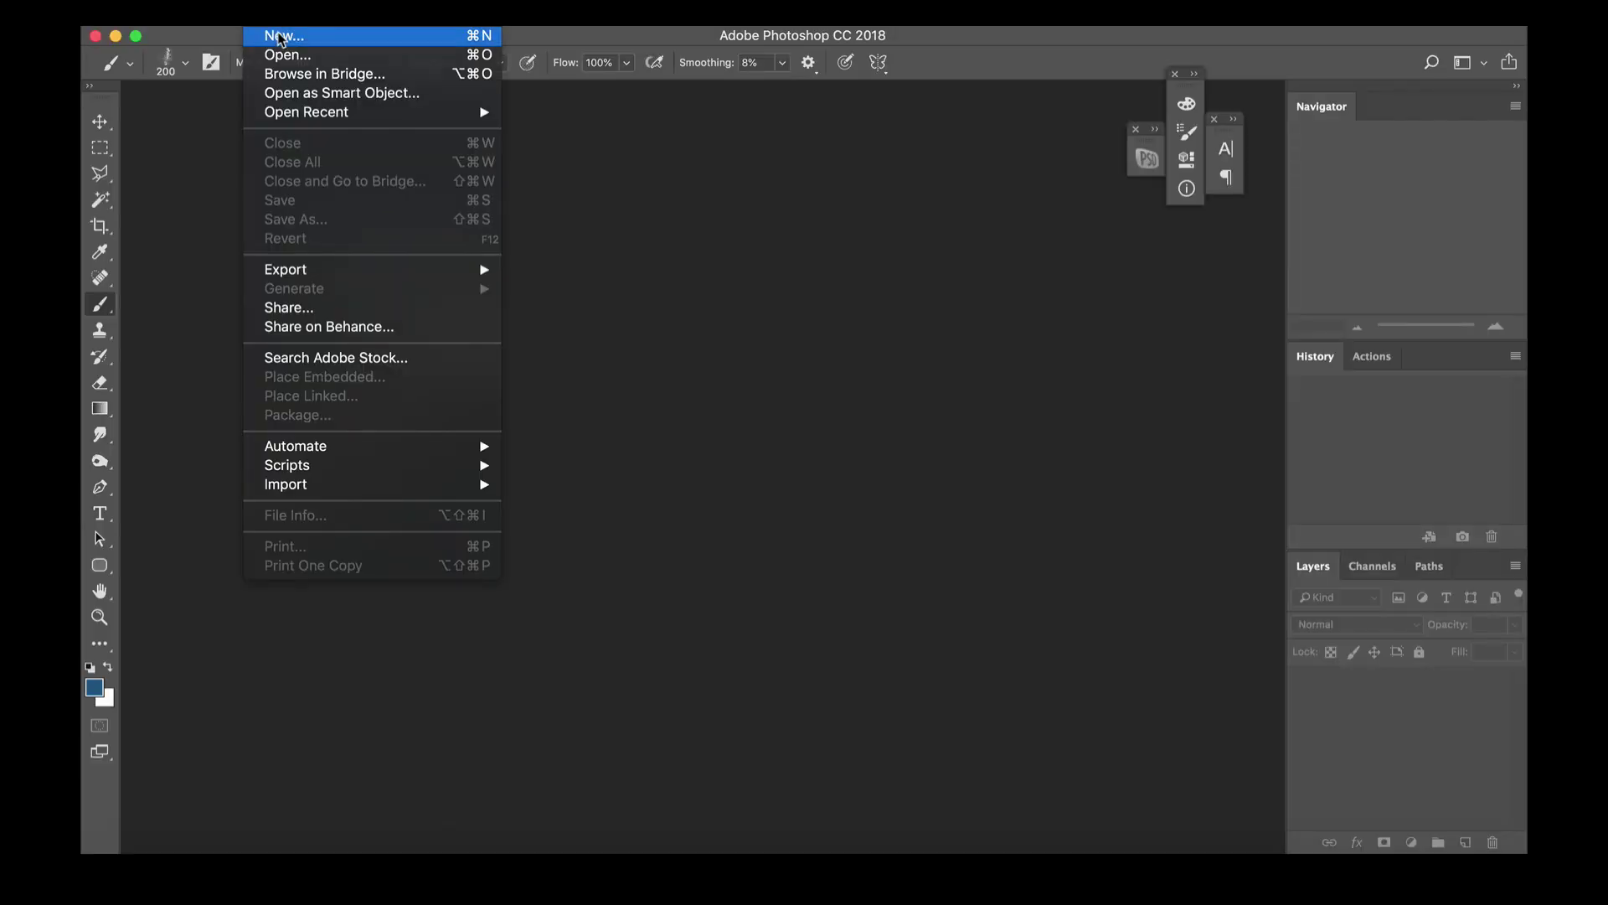
Create a white 3000 x 1500 px RGB document at 72 pixels/inch and add an empty layer above the background.
{"action": "left_click", "coordinate": [289, 36]}
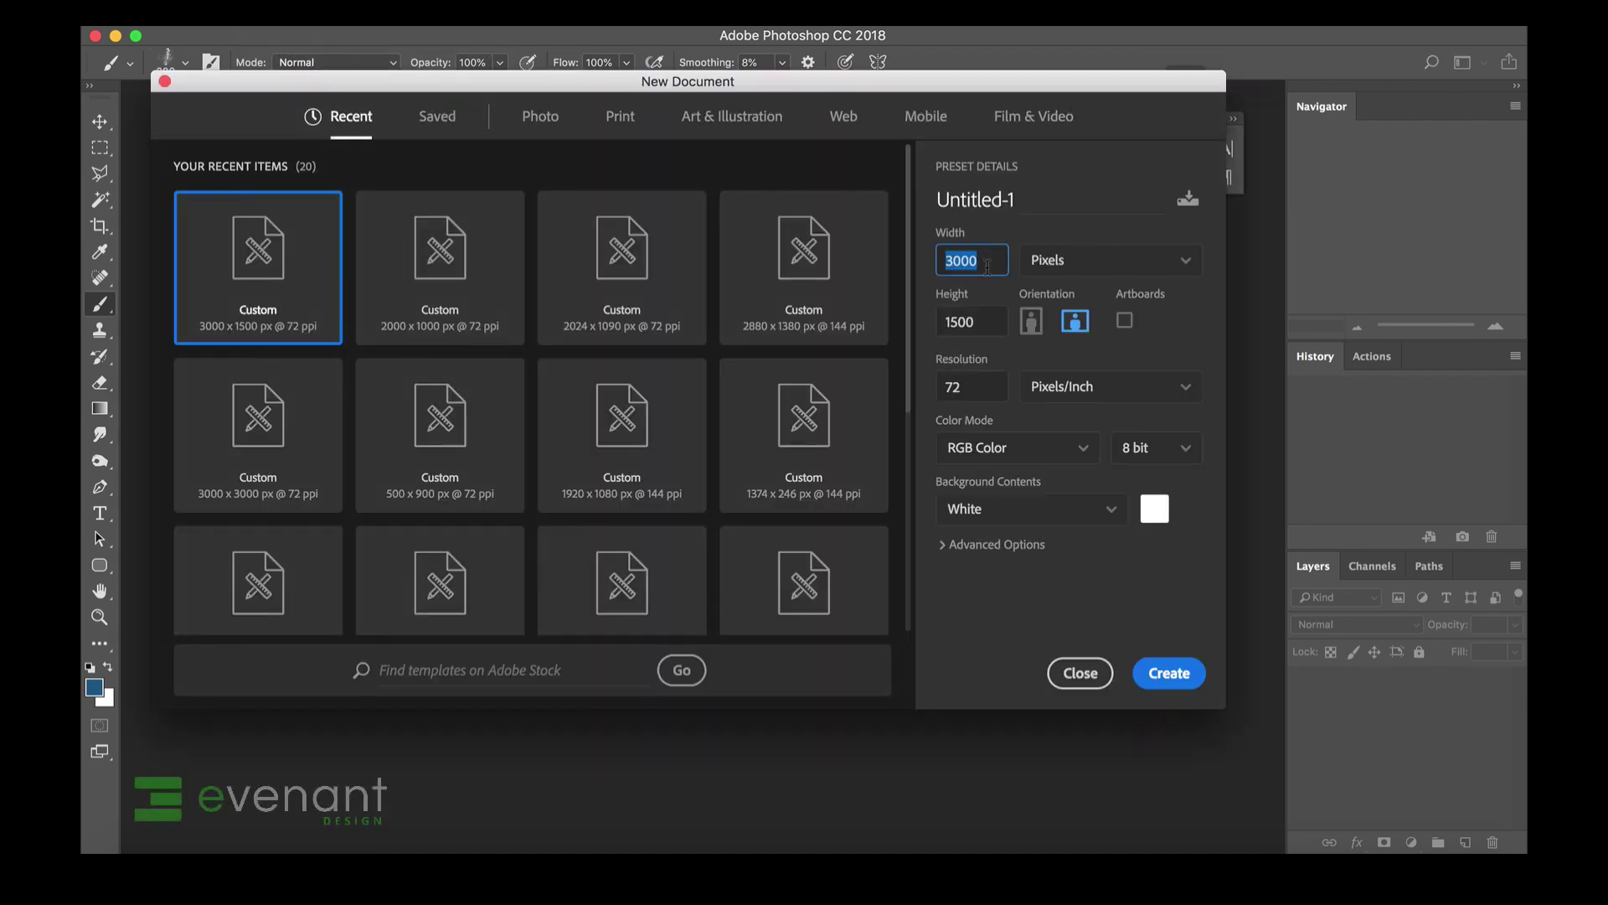
{"action": "left_click", "coordinate": [1165, 674]}
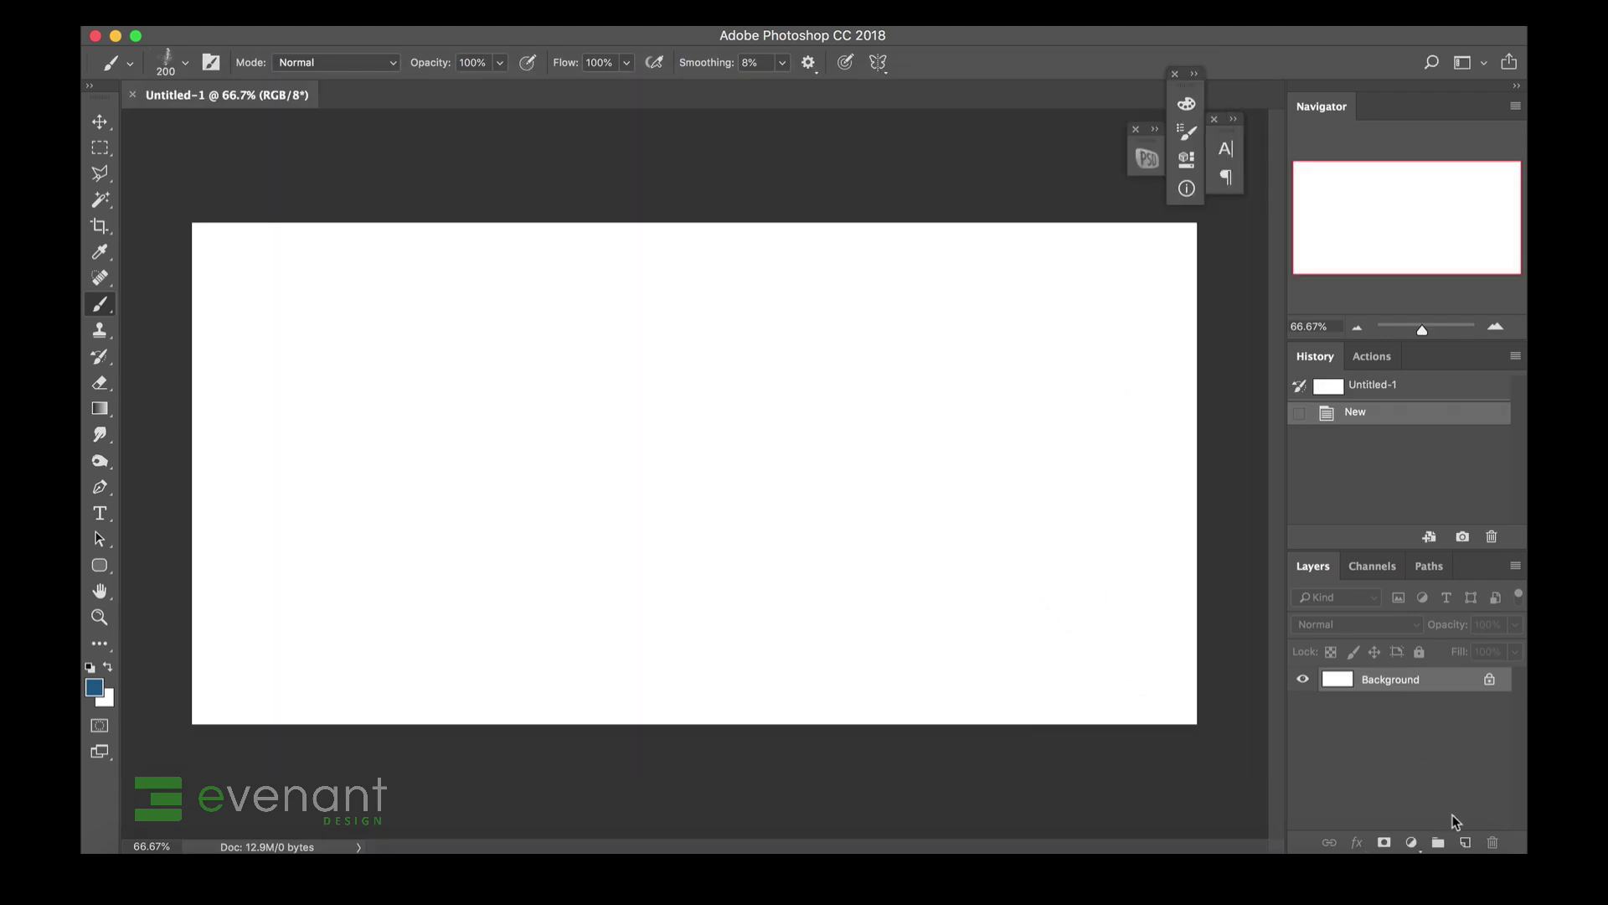
{"action": "left_click", "coordinate": [1465, 841]}
Darken the Background layer to mid-grey with Levels by lowering the white output level to 132.
{"action": "left_click", "coordinate": [1414, 711]}
{"action": "key", "text": "ctrl+l"}
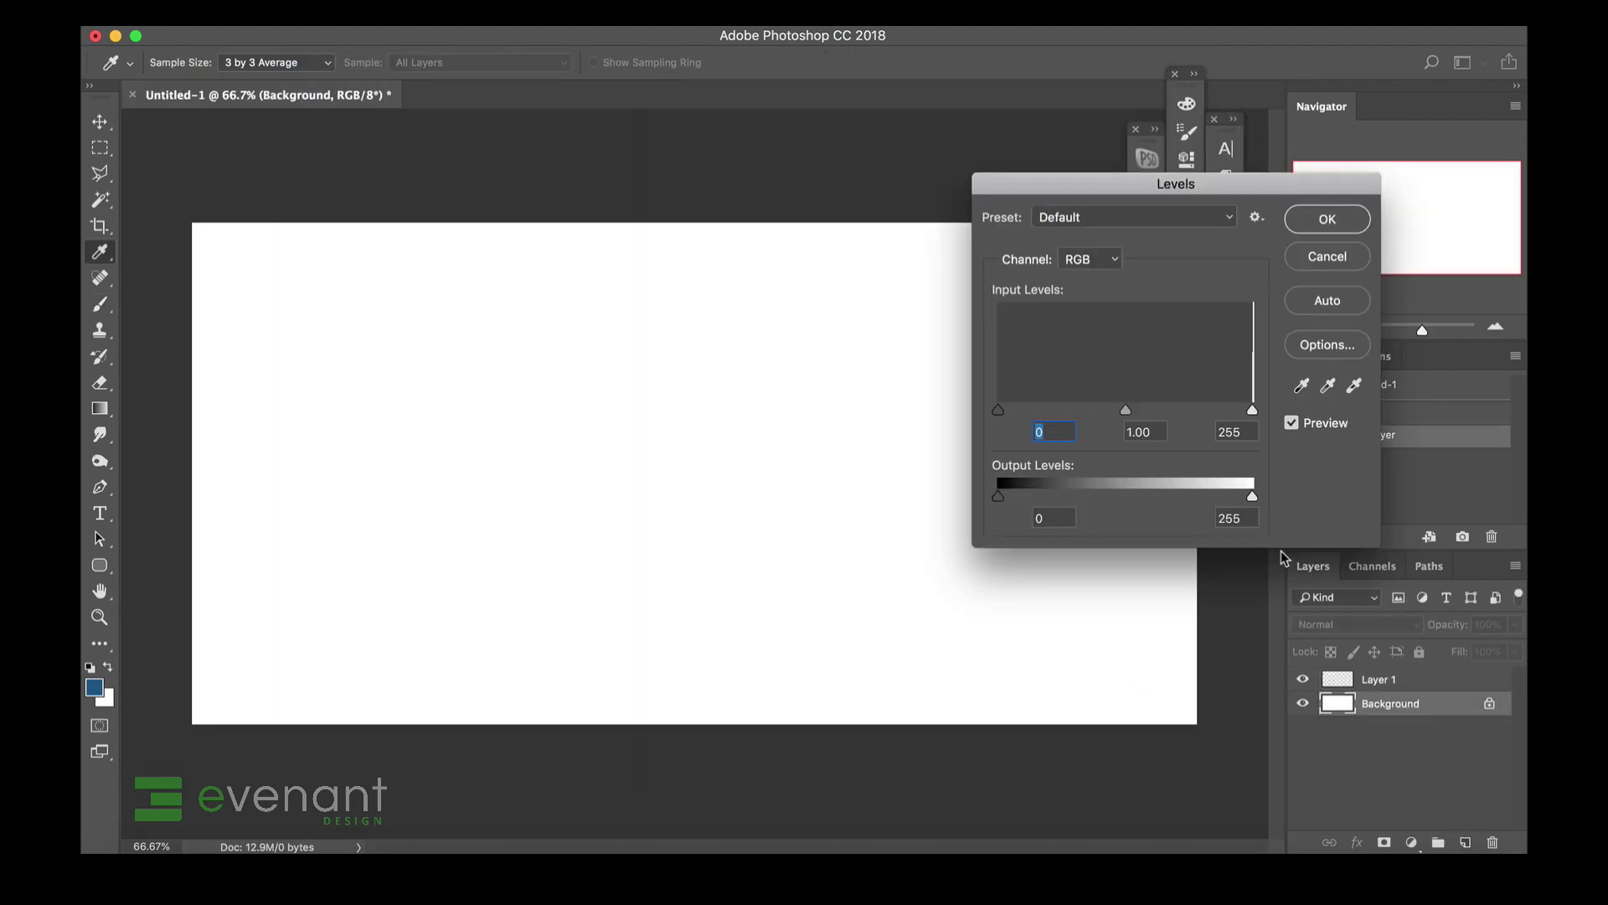
{"action": "left_click_drag", "start_coordinate": [1252, 495], "coordinate": [1129, 495]}
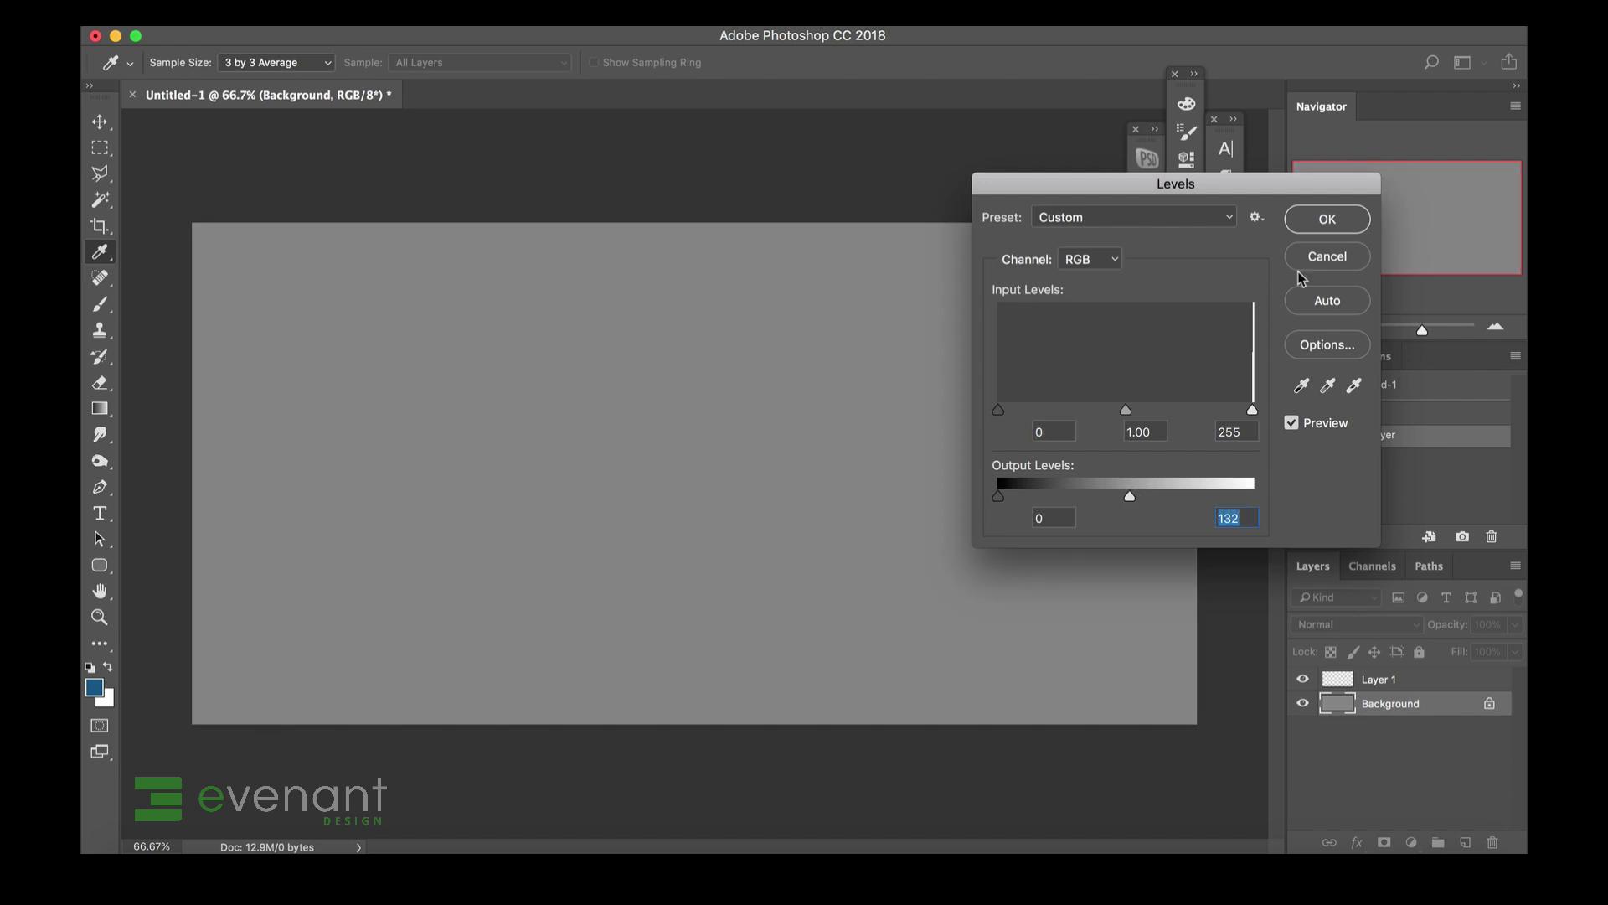
{"action": "left_click", "coordinate": [1331, 225]}
Make Layer 1 active and set the foreground colour to the sky blue 2978b6.
{"action": "left_click", "coordinate": [1397, 682]}
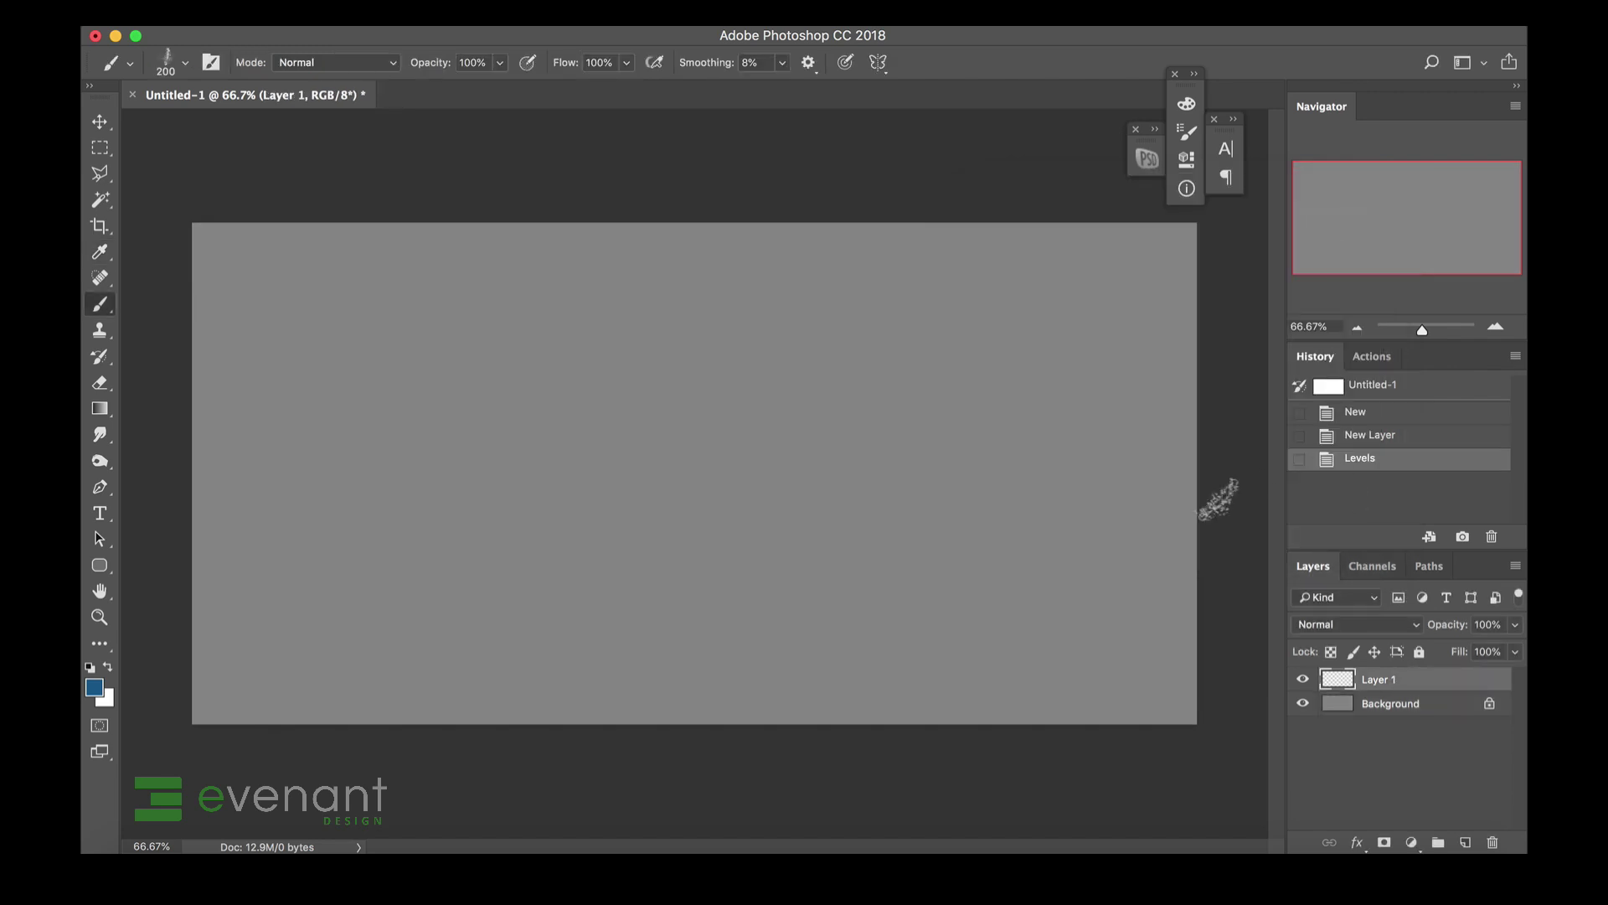
{"action": "left_click", "coordinate": [95, 687]}
{"action": "left_click_drag", "start_coordinate": [1037, 382], "coordinate": [1087, 346]}
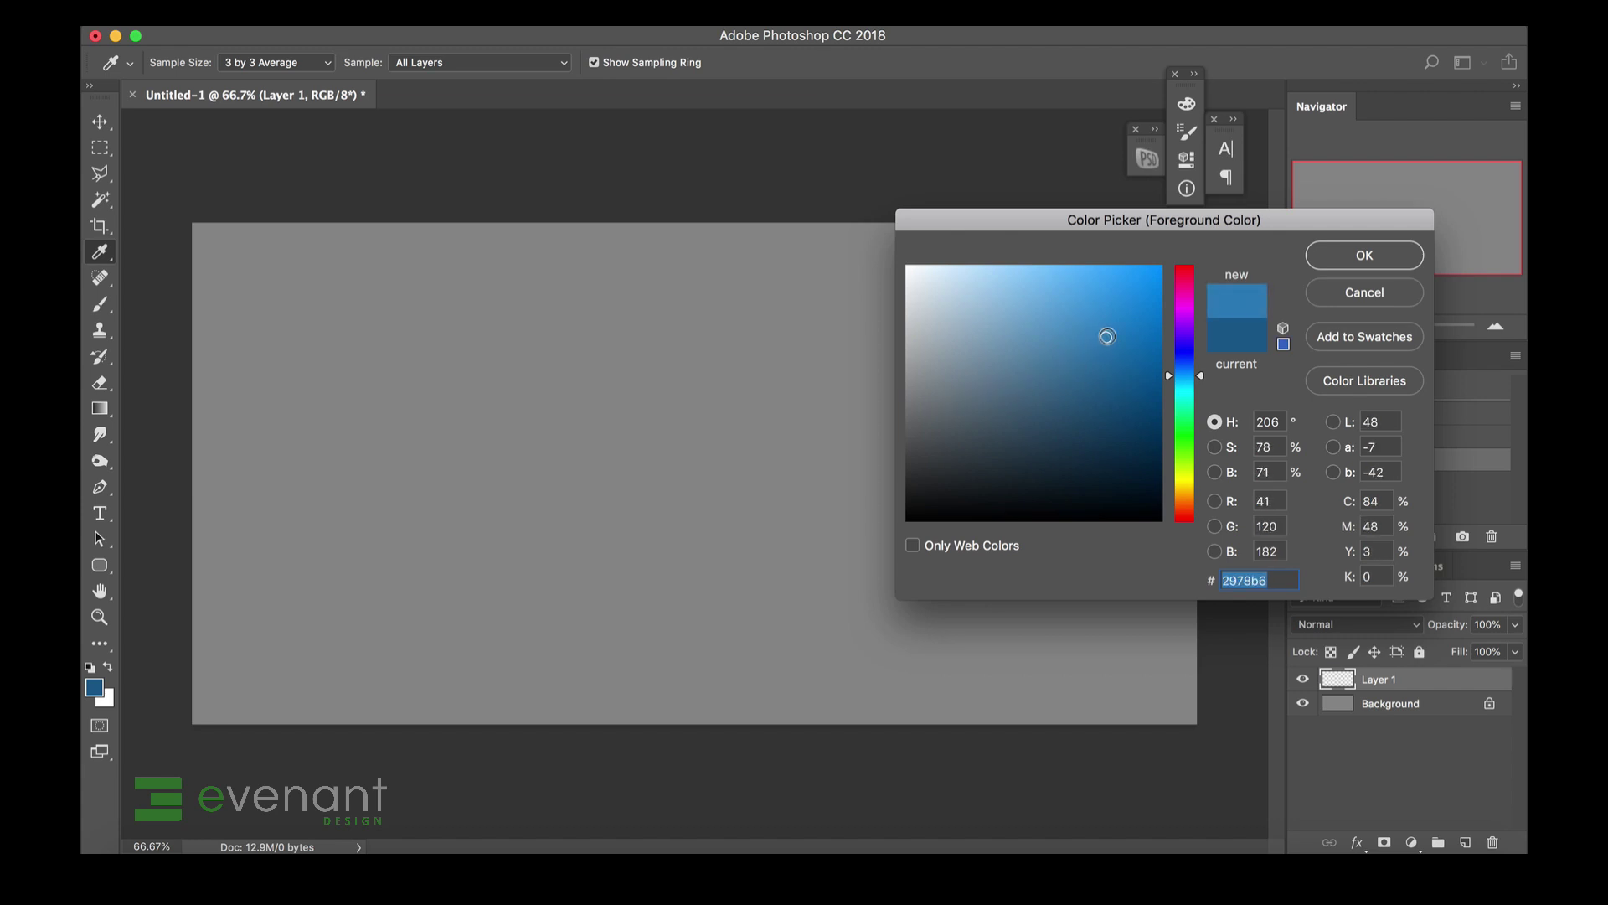
{"action": "left_click", "coordinate": [1312, 263]}
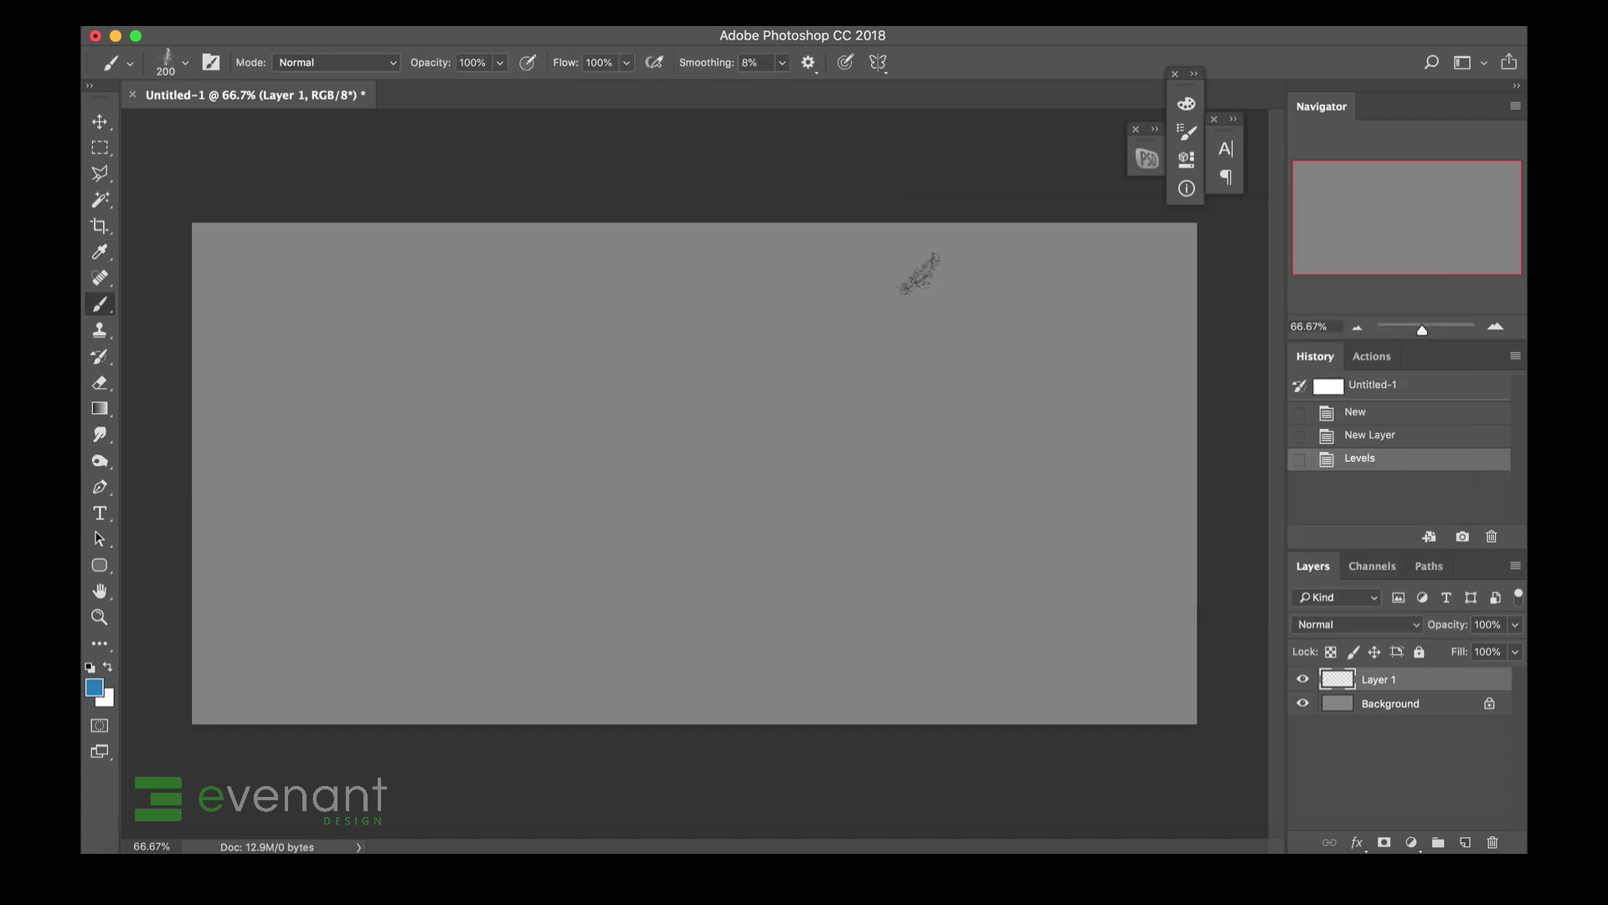
Paint two solid blue upright rectangular blocks side by side on Layer 1, enlarging the textured brush to 400 px.
{"action": "mouse_move", "coordinate": [333, 323]}
{"action": "left_mouse_down"}
{"action": "mouse_move", "coordinate": [316, 589]}
{"action": "mouse_move", "coordinate": [332, 586]}
{"action": "mouse_move", "coordinate": [419, 302]}
{"action": "mouse_move", "coordinate": [533, 315]}
{"action": "mouse_move", "coordinate": [354, 525]}
{"action": "mouse_move", "coordinate": [360, 601]}
{"action": "mouse_move", "coordinate": [376, 393]}
{"action": "left_mouse_up"}
{"action": "mouse_move", "coordinate": [390, 549]}
{"action": "left_mouse_down"}
{"action": "mouse_move", "coordinate": [468, 334]}
{"action": "mouse_move", "coordinate": [520, 545]}
{"action": "left_mouse_up"}
{"action": "key", "text": "bracketright"}
{"action": "key", "text": "bracketright"}
{"action": "key", "text": "bracketright"}
{"action": "mouse_move", "coordinate": [503, 430]}
{"action": "left_mouse_down"}
{"action": "mouse_move", "coordinate": [449, 469]}
{"action": "mouse_move", "coordinate": [469, 458]}
{"action": "mouse_move", "coordinate": [390, 436]}
{"action": "mouse_move", "coordinate": [384, 539]}
{"action": "mouse_move", "coordinate": [364, 558]}
{"action": "mouse_move", "coordinate": [390, 563]}
{"action": "mouse_move", "coordinate": [364, 570]}
{"action": "mouse_move", "coordinate": [497, 571]}
{"action": "mouse_move", "coordinate": [512, 518]}
{"action": "mouse_move", "coordinate": [491, 387]}
{"action": "mouse_move", "coordinate": [516, 572]}
{"action": "mouse_move", "coordinate": [517, 284]}
{"action": "mouse_move", "coordinate": [516, 332]}
{"action": "mouse_move", "coordinate": [323, 344]}
{"action": "mouse_move", "coordinate": [362, 335]}
{"action": "mouse_move", "coordinate": [327, 352]}
{"action": "mouse_move", "coordinate": [297, 540]}
{"action": "mouse_move", "coordinate": [309, 401]}
{"action": "mouse_move", "coordinate": [305, 585]}
{"action": "mouse_move", "coordinate": [470, 591]}
{"action": "mouse_move", "coordinate": [399, 342]}
{"action": "mouse_move", "coordinate": [474, 560]}
{"action": "mouse_move", "coordinate": [507, 576]}
{"action": "mouse_move", "coordinate": [489, 577]}
{"action": "mouse_move", "coordinate": [488, 452]}
{"action": "left_mouse_up"}
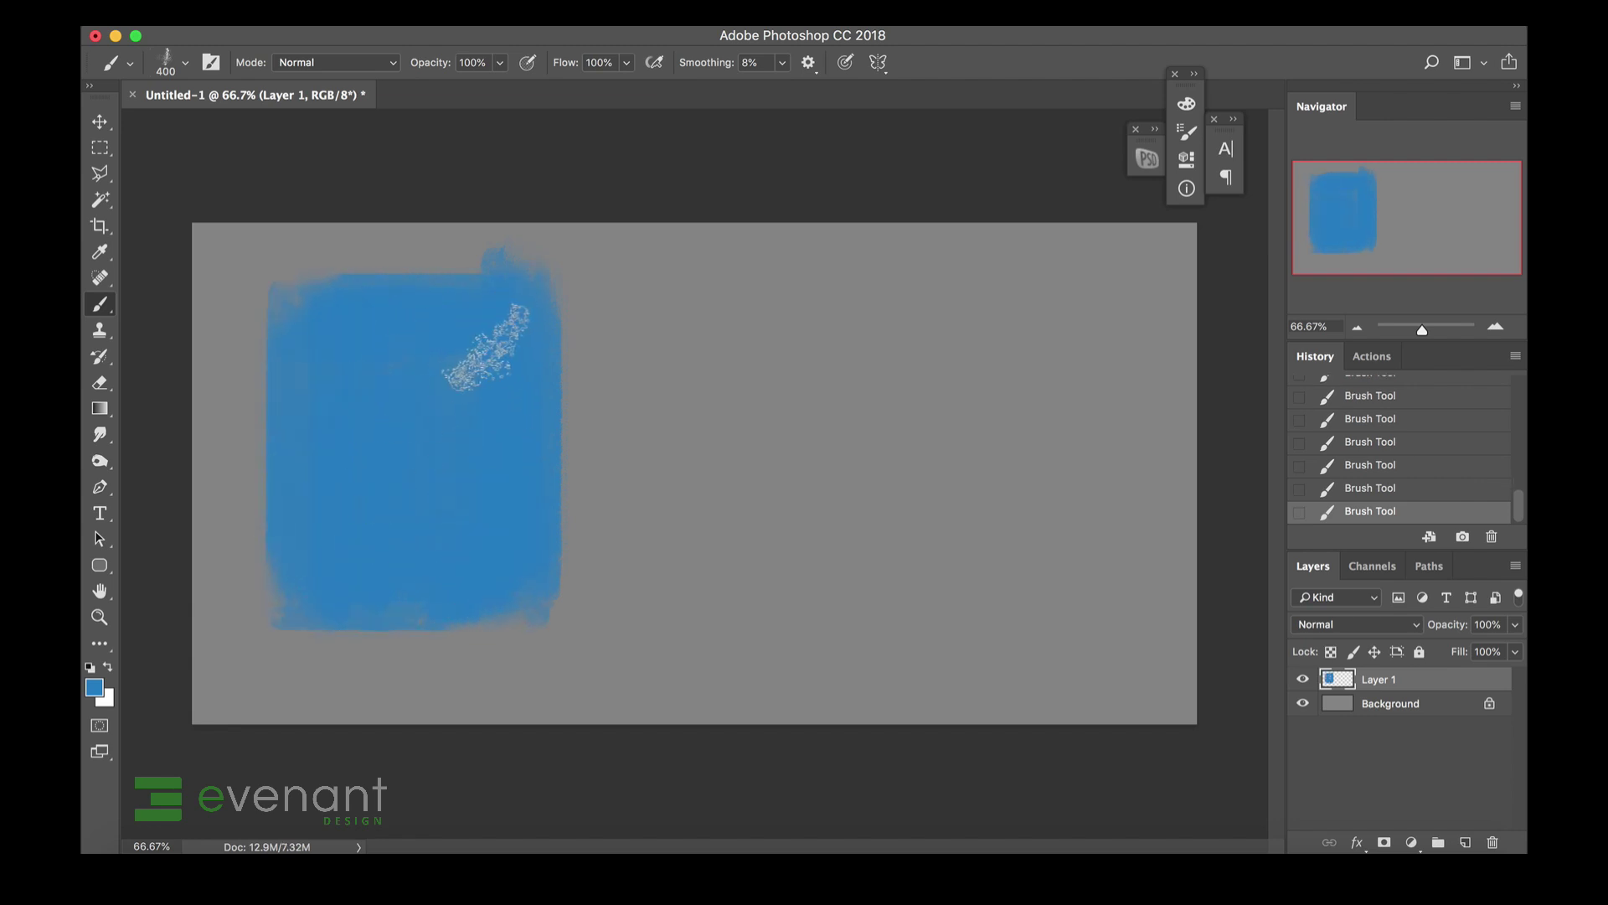
{"action": "mouse_move", "coordinate": [660, 367]}
{"action": "left_mouse_down"}
{"action": "mouse_move", "coordinate": [687, 315]}
{"action": "mouse_move", "coordinate": [689, 542]}
{"action": "mouse_move", "coordinate": [679, 303]}
{"action": "mouse_move", "coordinate": [844, 310]}
{"action": "mouse_move", "coordinate": [811, 323]}
{"action": "mouse_move", "coordinate": [834, 543]}
{"action": "mouse_move", "coordinate": [853, 353]}
{"action": "mouse_move", "coordinate": [804, 519]}
{"action": "mouse_move", "coordinate": [723, 534]}
{"action": "mouse_move", "coordinate": [703, 584]}
{"action": "mouse_move", "coordinate": [697, 543]}
{"action": "mouse_move", "coordinate": [683, 591]}
{"action": "mouse_move", "coordinate": [814, 591]}
{"action": "mouse_move", "coordinate": [780, 496]}
{"action": "mouse_move", "coordinate": [842, 601]}
{"action": "mouse_move", "coordinate": [853, 561]}
{"action": "mouse_move", "coordinate": [861, 607]}
{"action": "mouse_move", "coordinate": [878, 336]}
{"action": "mouse_move", "coordinate": [856, 605]}
{"action": "mouse_move", "coordinate": [874, 620]}
{"action": "mouse_move", "coordinate": [878, 321]}
{"action": "mouse_move", "coordinate": [834, 251]}
{"action": "left_mouse_up"}
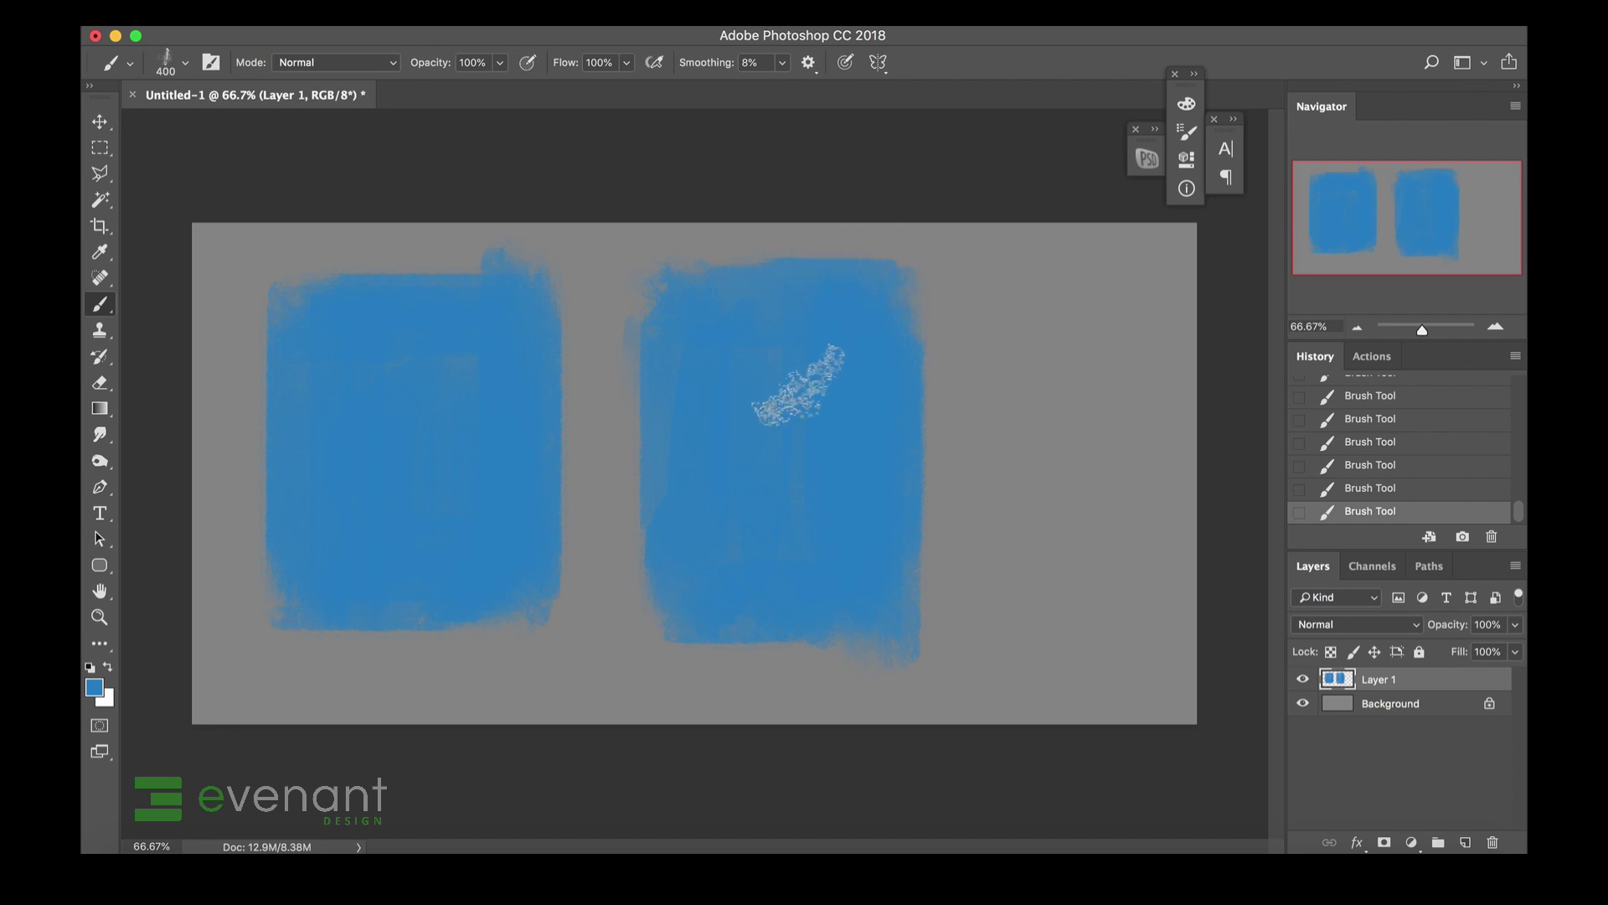
Scale both blue blocks down to about 85% and reposition them to make room for a third block.
{"action": "key", "text": "super+t"}
{"action": "left_click_drag", "start_coordinate": [939, 681], "coordinate": [831, 613]}
{"action": "left_click_drag", "start_coordinate": [759, 506], "coordinate": [734, 559]}
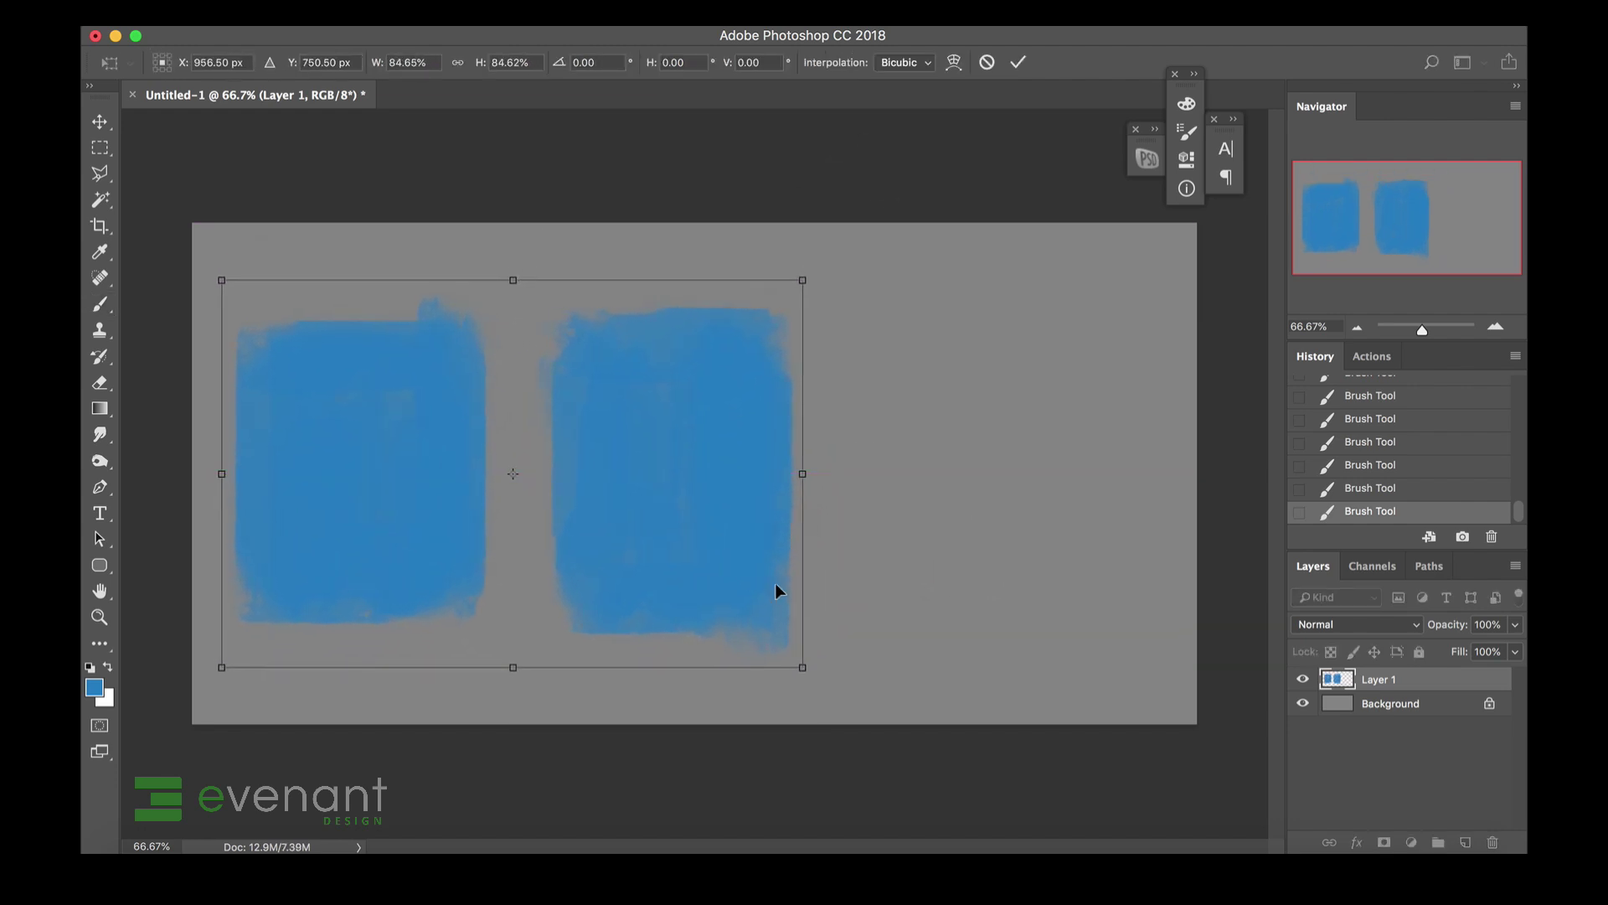
{"action": "key", "text": "Return"}
Paint a third blue rectangular block with the 400 px brush in the empty area beside the other two.
{"action": "key", "text": "b"}
{"action": "mouse_move", "coordinate": [953, 369]}
{"action": "left_mouse_down"}
{"action": "mouse_move", "coordinate": [950, 594]}
{"action": "mouse_move", "coordinate": [950, 351]}
{"action": "left_mouse_up"}
{"action": "mouse_move", "coordinate": [957, 352]}
{"action": "left_mouse_down"}
{"action": "mouse_move", "coordinate": [1043, 359]}
{"action": "mouse_move", "coordinate": [961, 356]}
{"action": "mouse_move", "coordinate": [1024, 365]}
{"action": "left_mouse_up"}
{"action": "mouse_move", "coordinate": [1037, 441]}
{"action": "left_mouse_down"}
{"action": "mouse_move", "coordinate": [1052, 359]}
{"action": "mouse_move", "coordinate": [1058, 556]}
{"action": "mouse_move", "coordinate": [1041, 503]}
{"action": "mouse_move", "coordinate": [1011, 601]}
{"action": "mouse_move", "coordinate": [952, 611]}
{"action": "mouse_move", "coordinate": [944, 341]}
{"action": "left_mouse_up"}
{"action": "mouse_move", "coordinate": [927, 616]}
{"action": "left_mouse_down"}
{"action": "mouse_move", "coordinate": [916, 346]}
{"action": "mouse_move", "coordinate": [894, 616]}
{"action": "mouse_move", "coordinate": [931, 357]}
{"action": "mouse_move", "coordinate": [1092, 338]}
{"action": "mouse_move", "coordinate": [1041, 538]}
{"action": "left_mouse_up"}
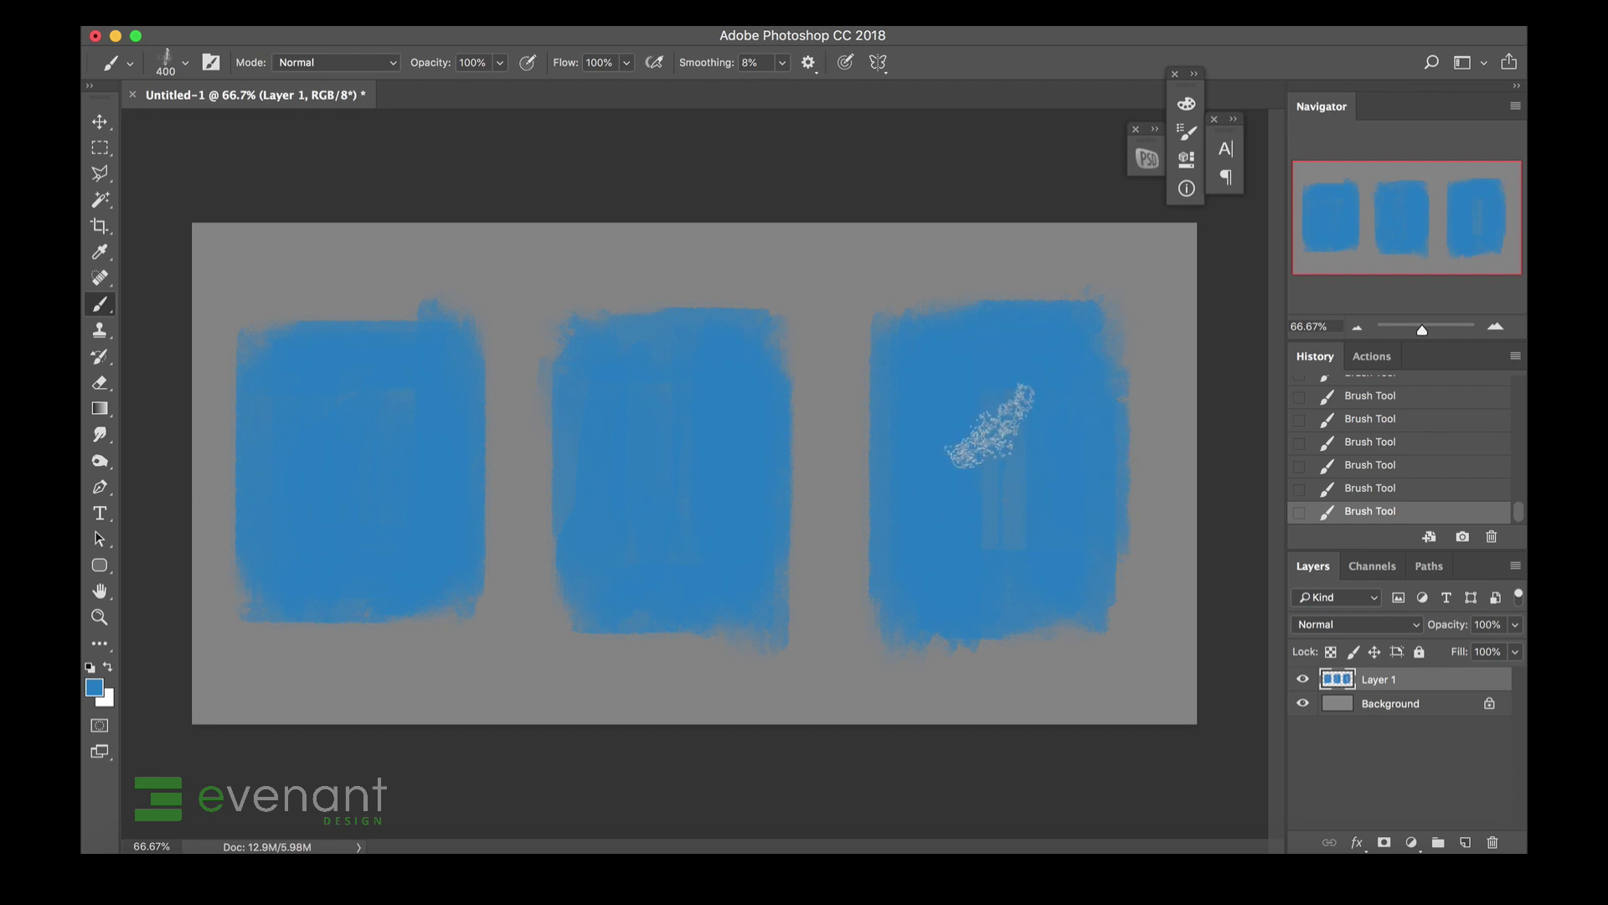
Trim the ragged tops, bottoms and outer edge of the blocks with the Eraser, using the textured 90 px brush enlarged to 125 px.
{"action": "key", "text": "e"}
{"action": "right_click", "coordinate": [963, 423]}
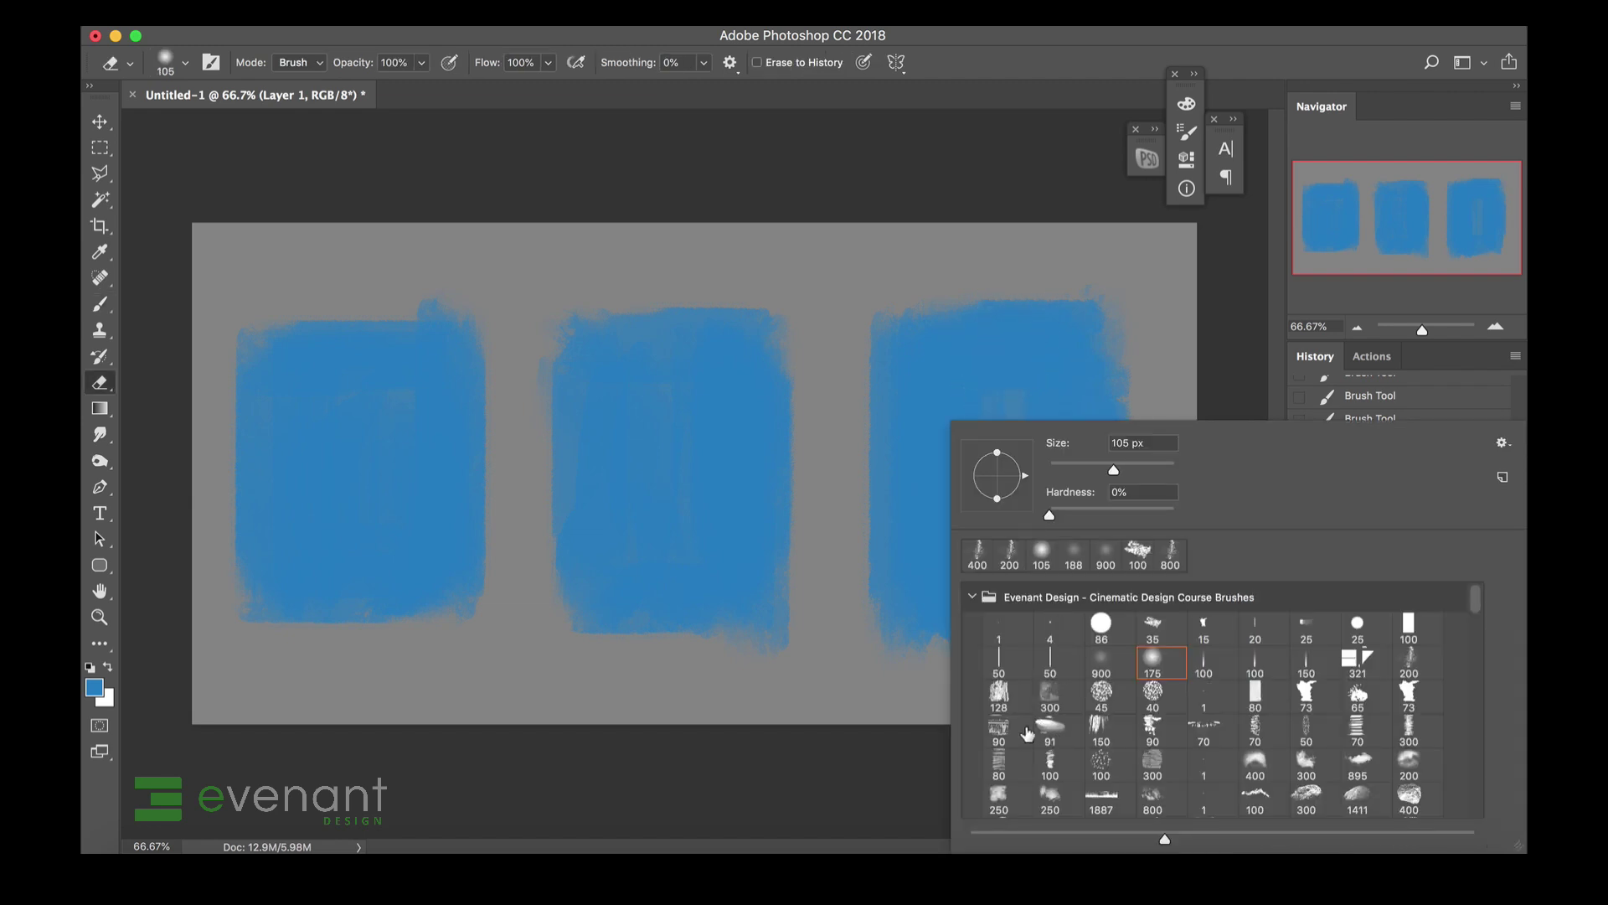
{"action": "left_click", "coordinate": [998, 728]}
{"action": "left_click", "coordinate": [984, 233]}
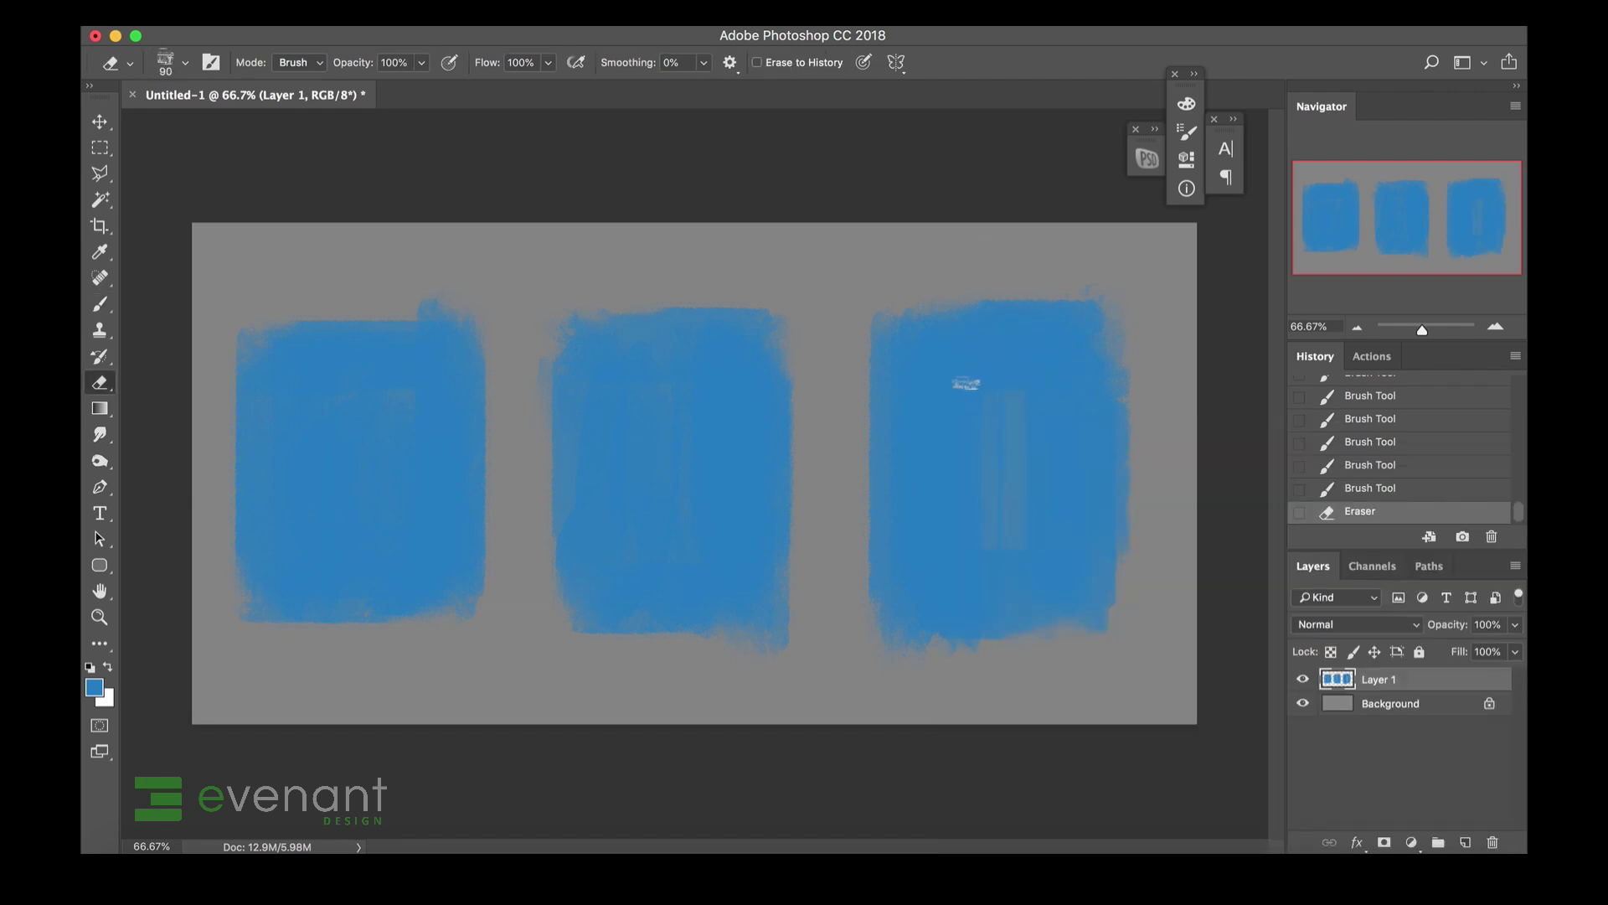
{"action": "left_click_drag", "start_coordinate": [1124, 302], "coordinate": [280, 299]}
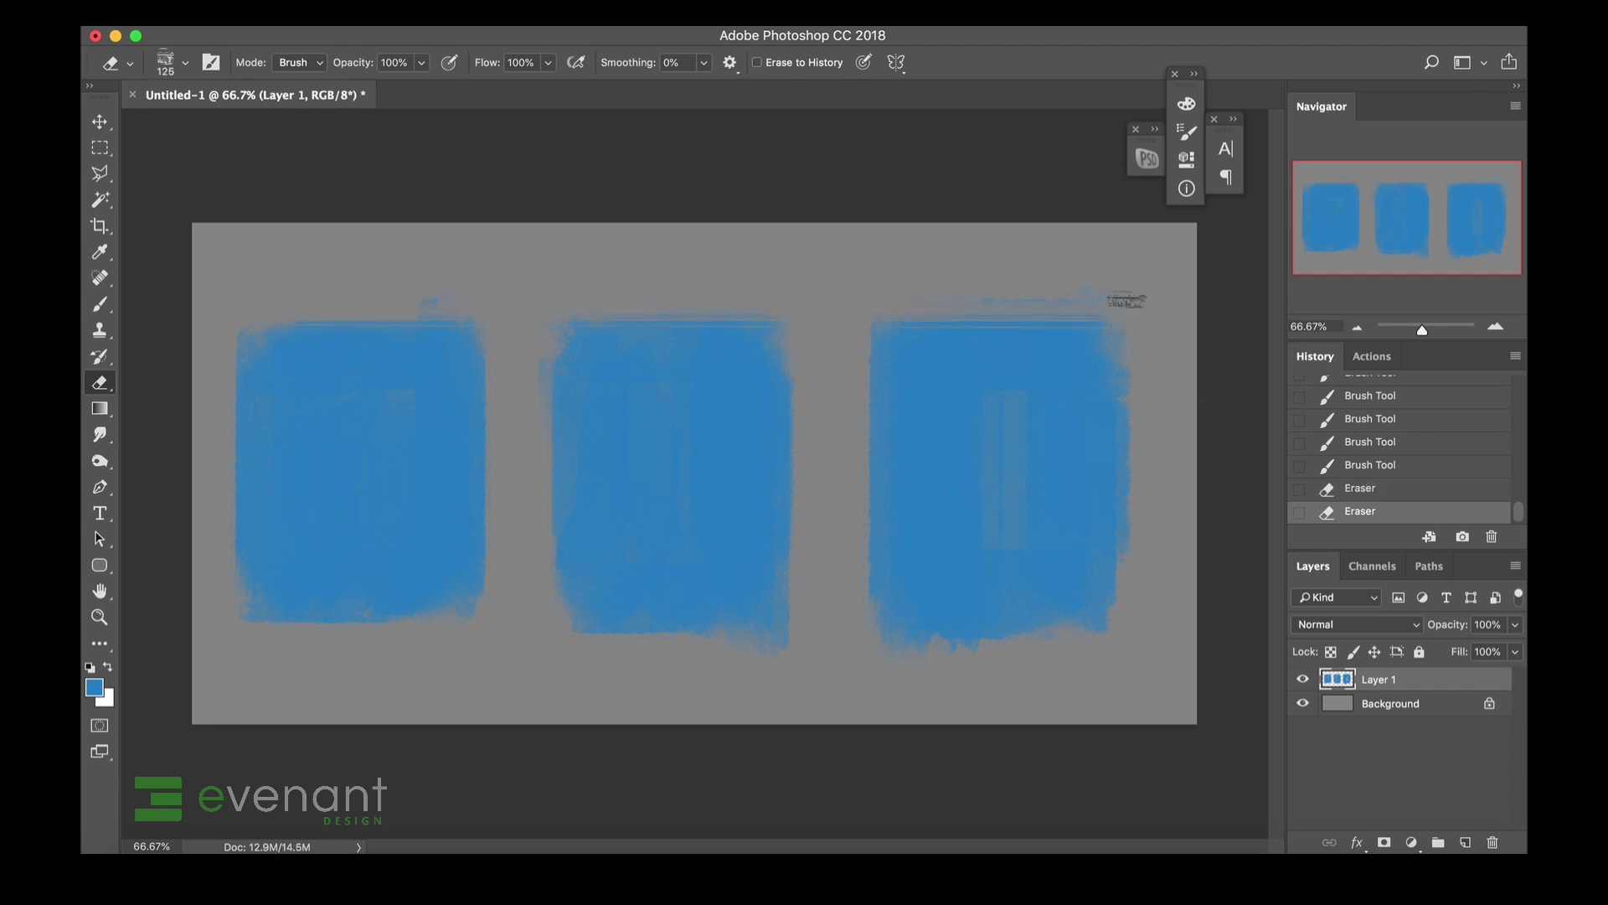
{"action": "left_click_drag", "start_coordinate": [1127, 422], "coordinate": [1141, 388]}
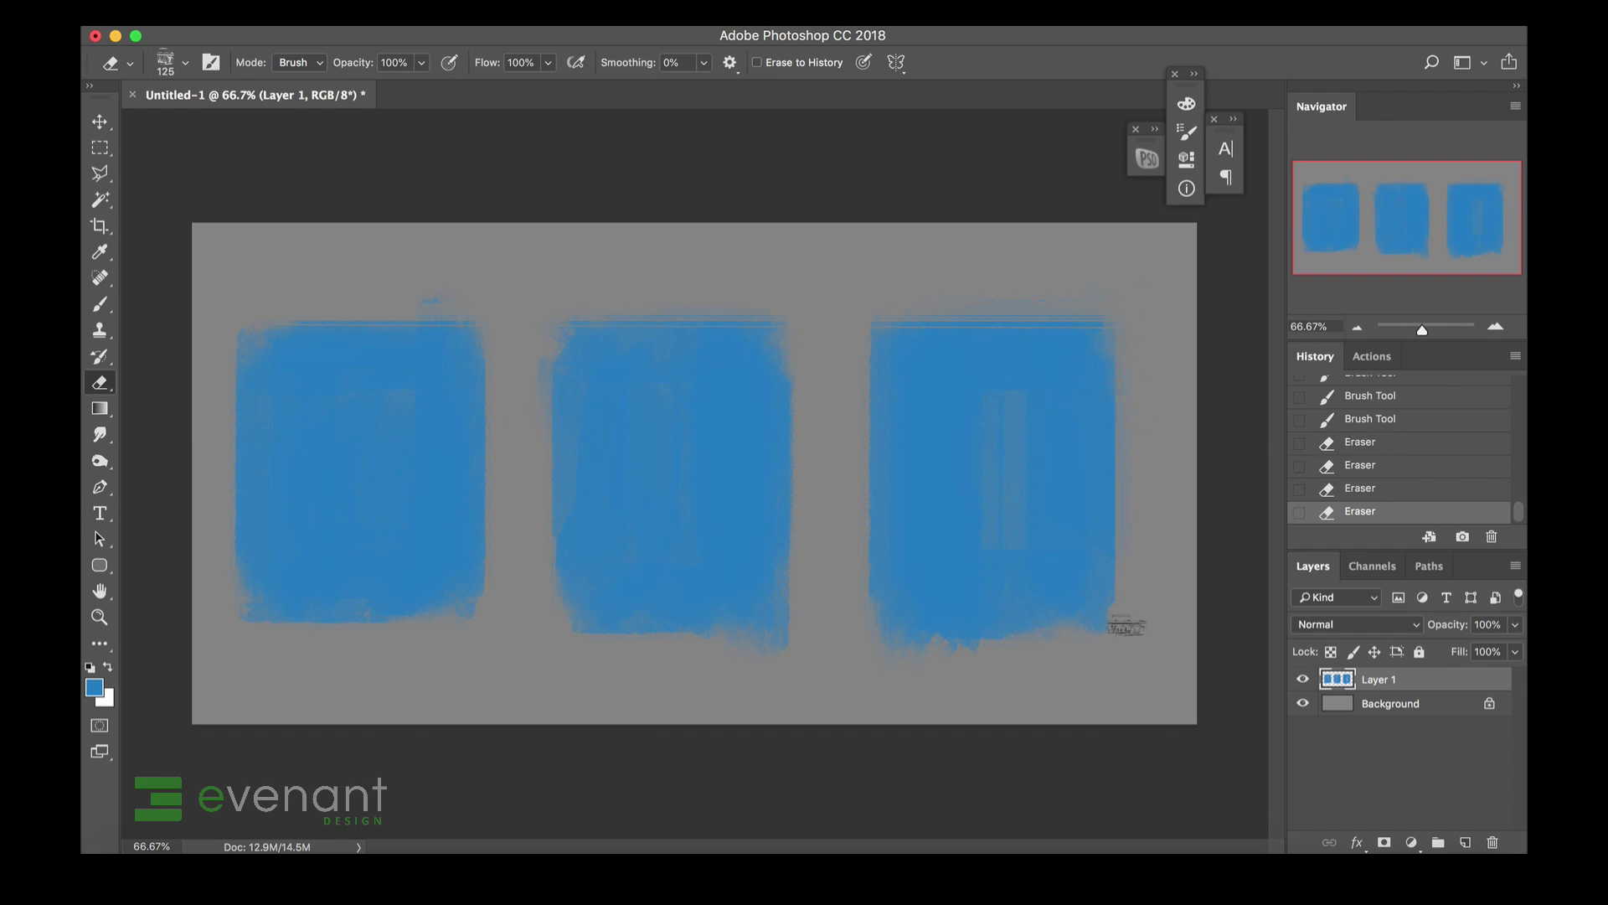
{"action": "left_click_drag", "start_coordinate": [1125, 624], "coordinate": [634, 671]}
{"action": "left_click_drag", "start_coordinate": [1125, 638], "coordinate": [257, 670]}
{"action": "left_click_drag", "start_coordinate": [880, 651], "coordinate": [1178, 618]}
Enlarge the three blocks to about 106% with Free Transform, stretch them taller and centre them on the canvas.
{"action": "key", "text": "ctrl+t"}
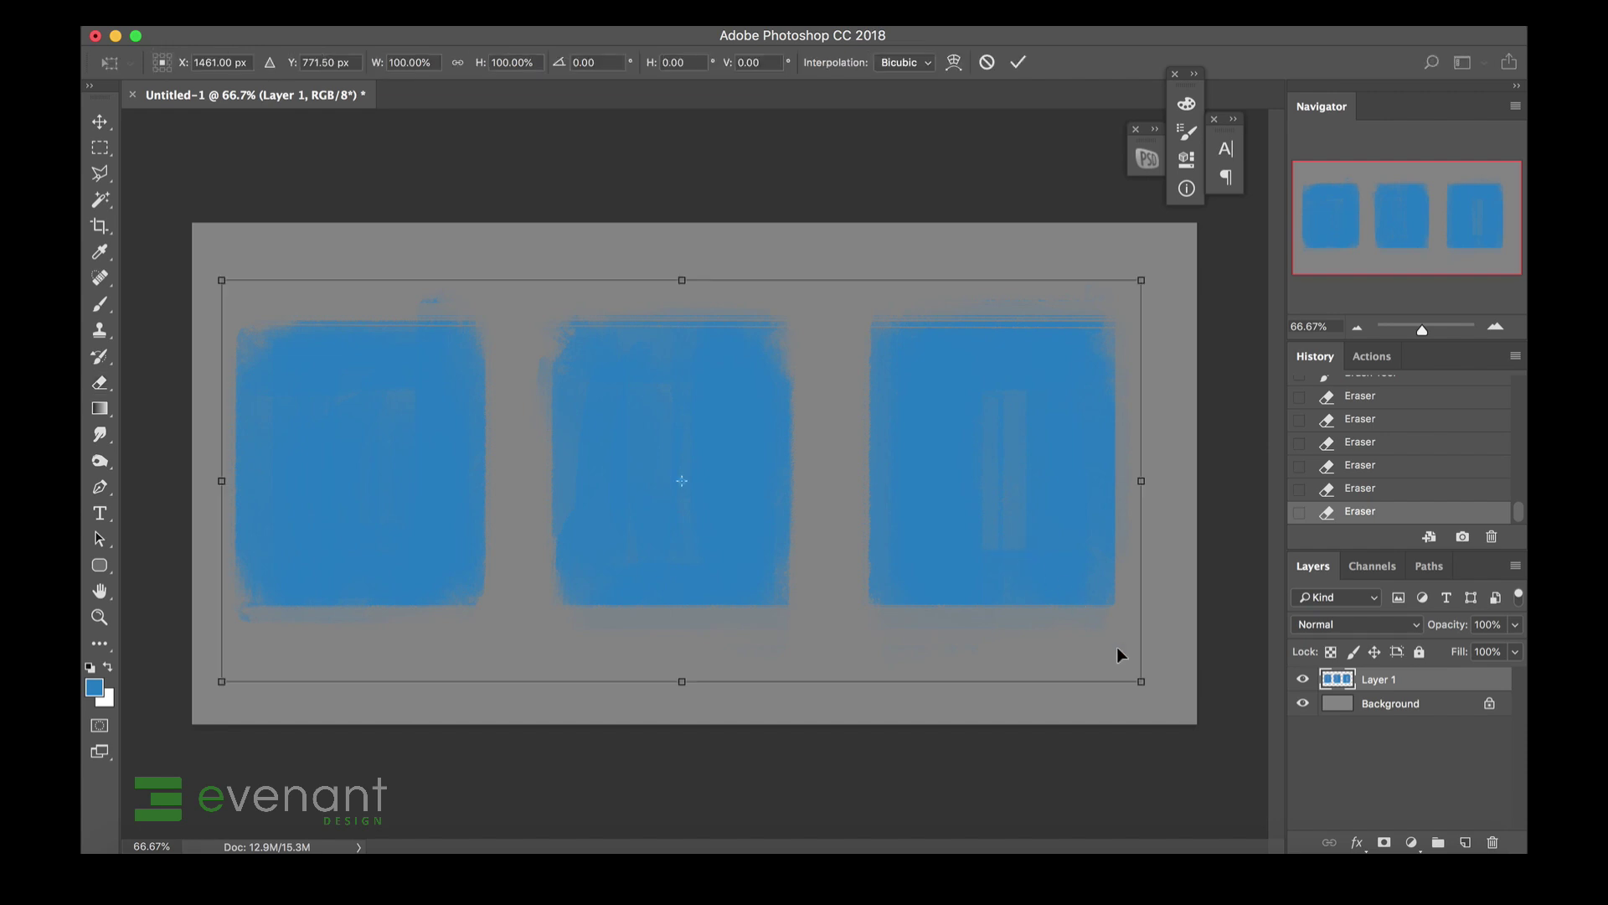
{"action": "left_click_drag", "start_coordinate": [1145, 681], "coordinate": [1171, 701]}
{"action": "left_click_drag", "start_coordinate": [1114, 648], "coordinate": [1128, 665]}
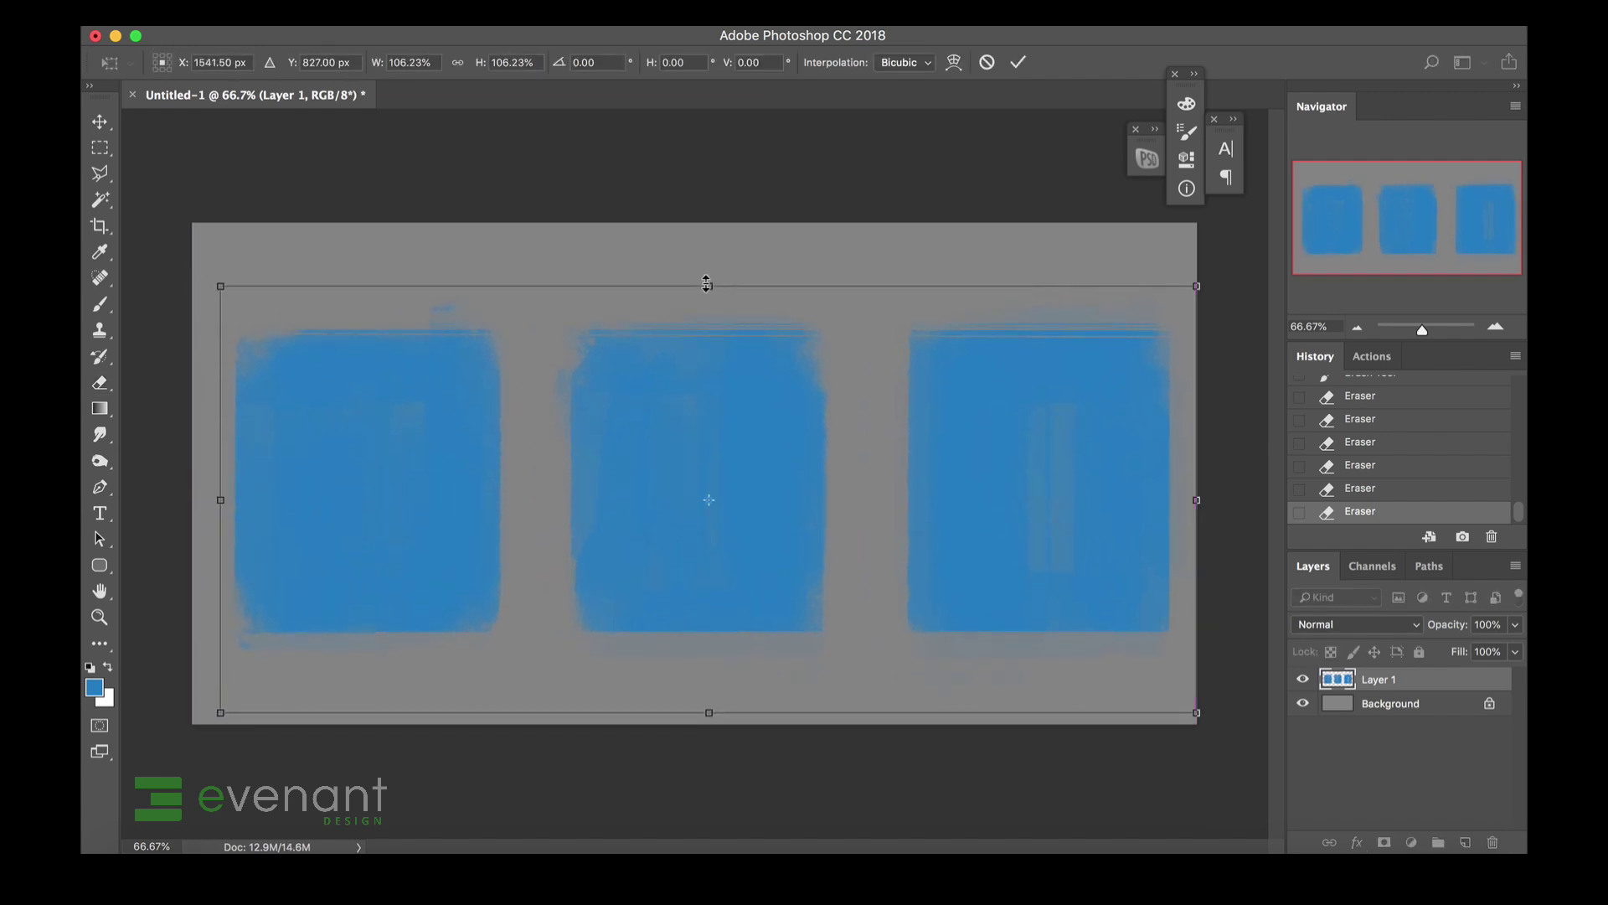
{"action": "left_click_drag", "start_coordinate": [706, 276], "coordinate": [708, 221]}
{"action": "left_click_drag", "start_coordinate": [736, 351], "coordinate": [720, 372]}
{"action": "key", "text": "Return"}
{"action": "key", "text": "b"}
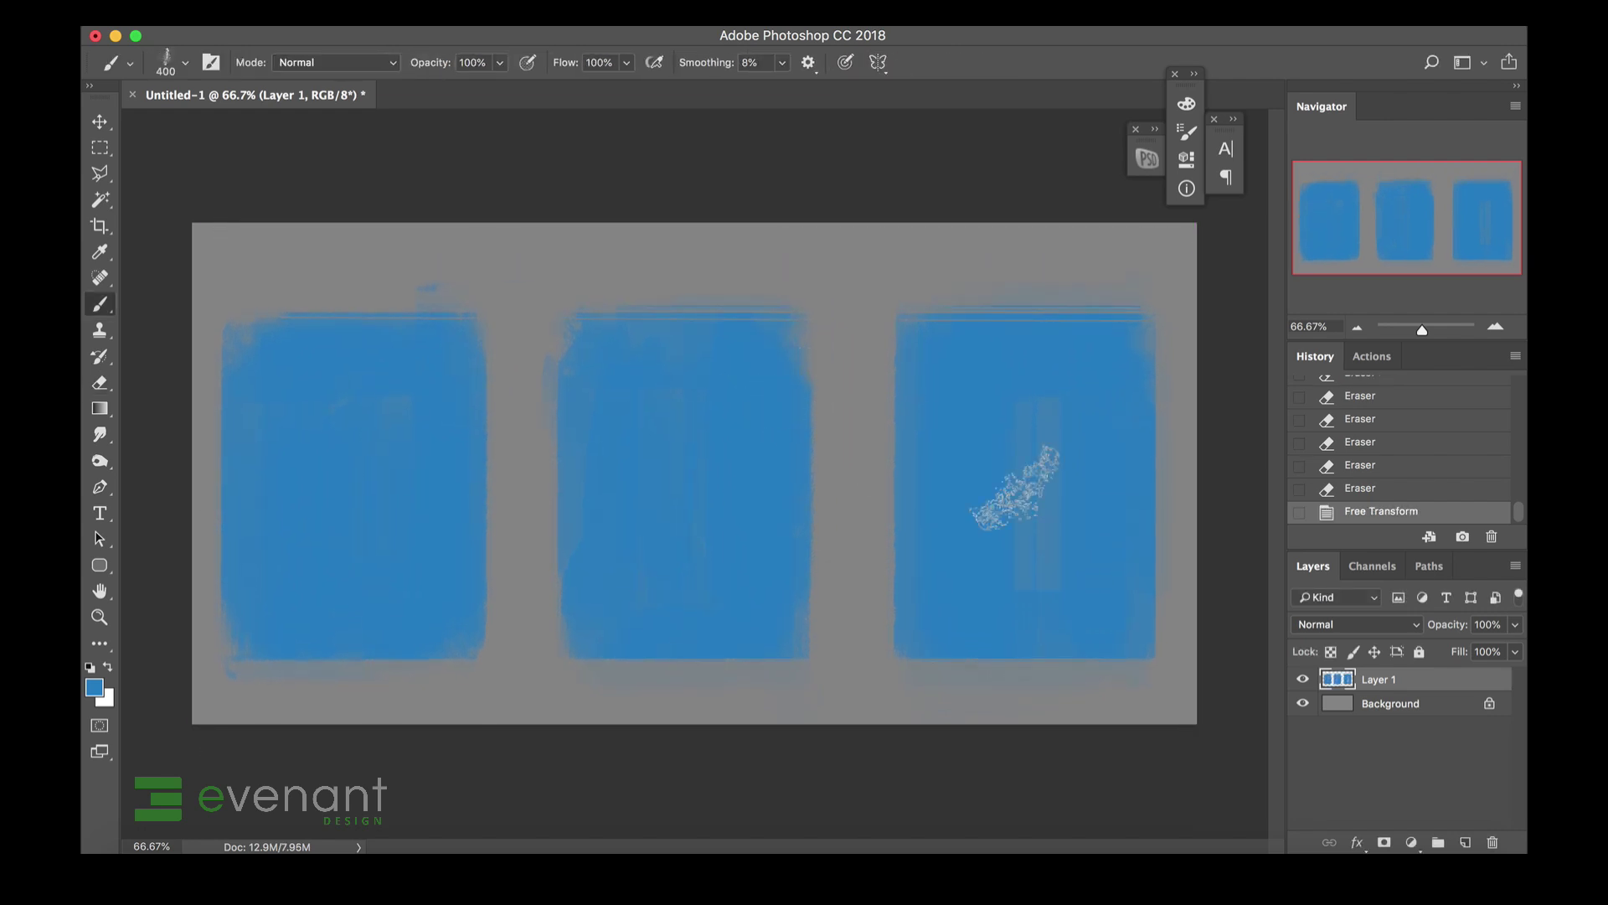
Darken the Background layer further with Levels by lowering the white output level to 169.
{"action": "left_click", "coordinate": [1396, 702]}
{"action": "key", "text": "ctrl+l"}
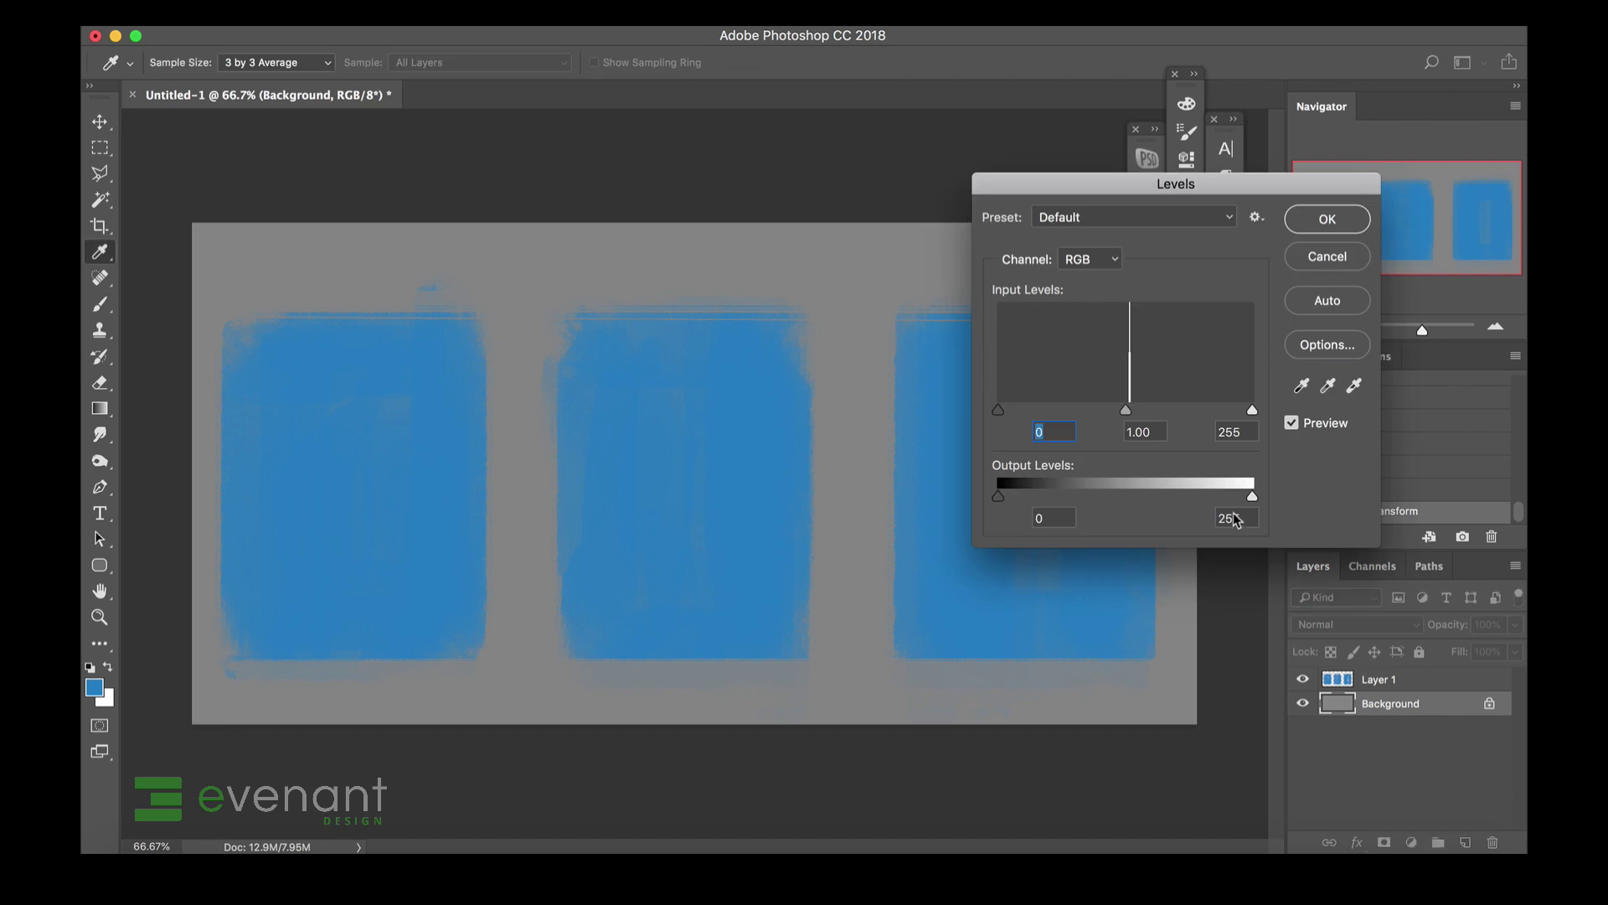
{"action": "left_click_drag", "start_coordinate": [1252, 495], "coordinate": [1172, 500]}
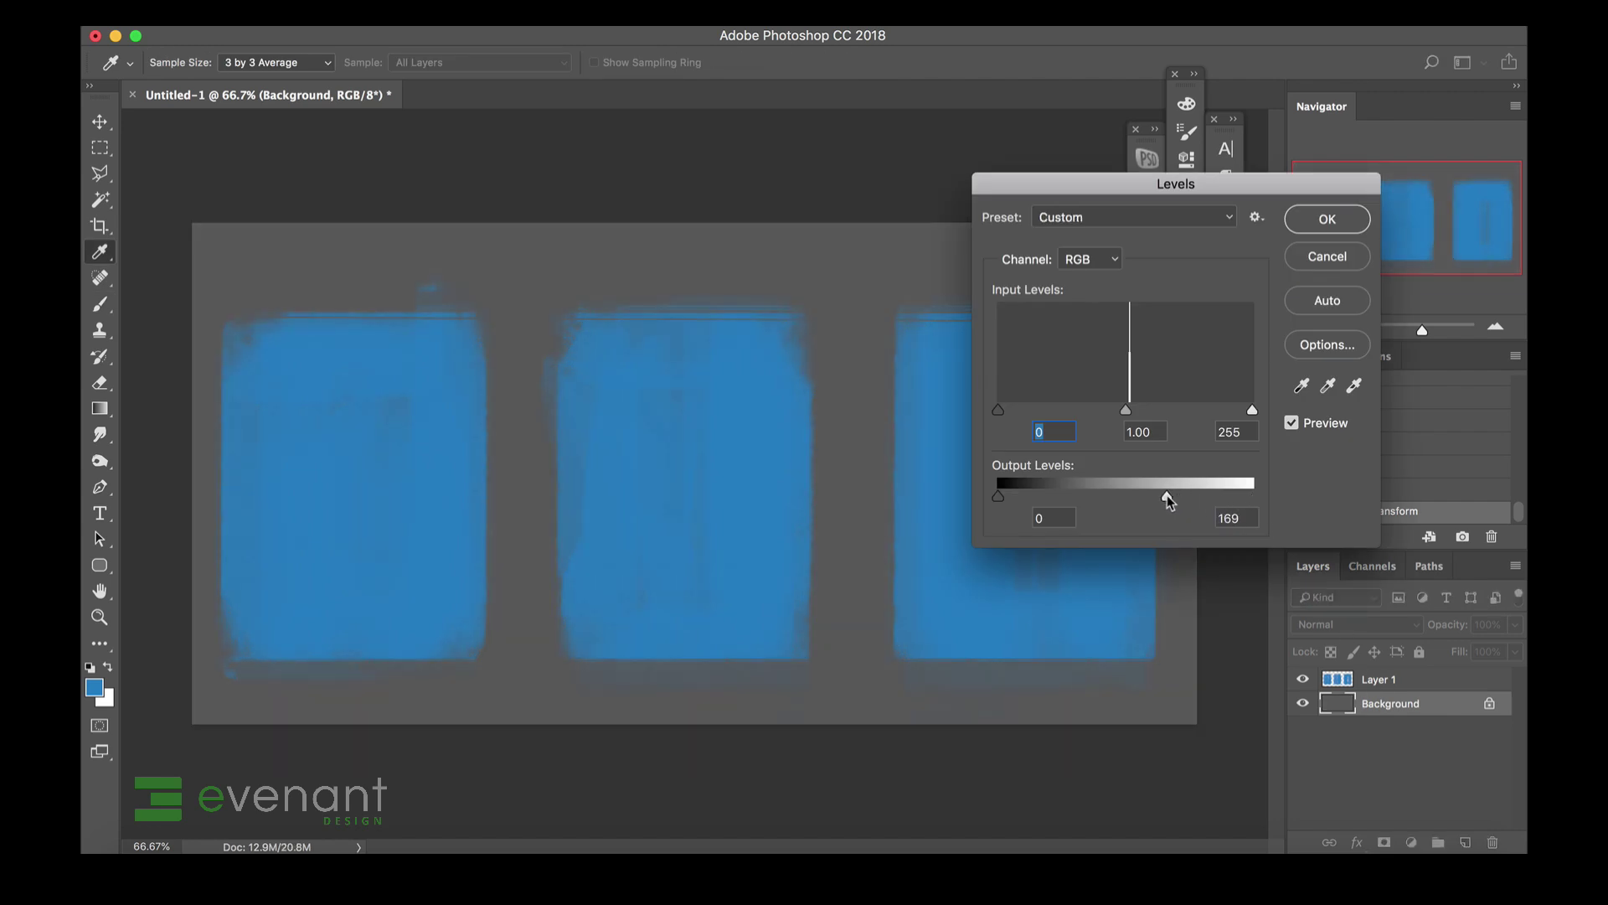
{"action": "left_click", "coordinate": [1339, 216]}
Duplicate the layer with the blue blocks and merge the copy with the original to make the colour more opaque.
{"action": "right_click", "coordinate": [1418, 681]}
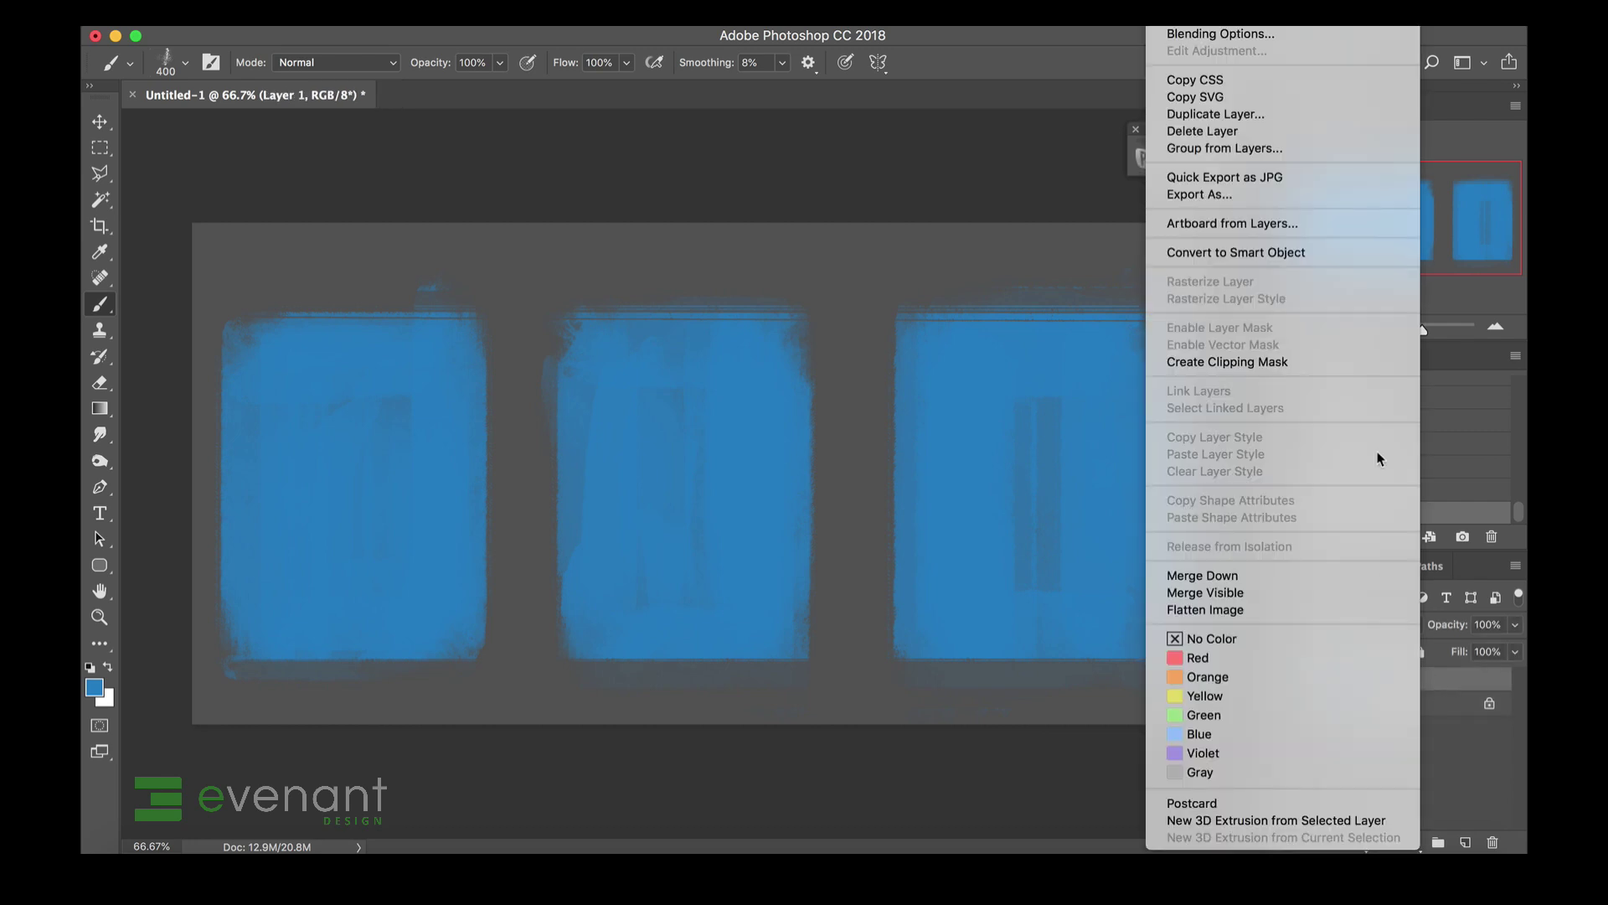
{"action": "left_click", "coordinate": [1317, 114]}
{"action": "left_click", "coordinate": [1005, 343]}
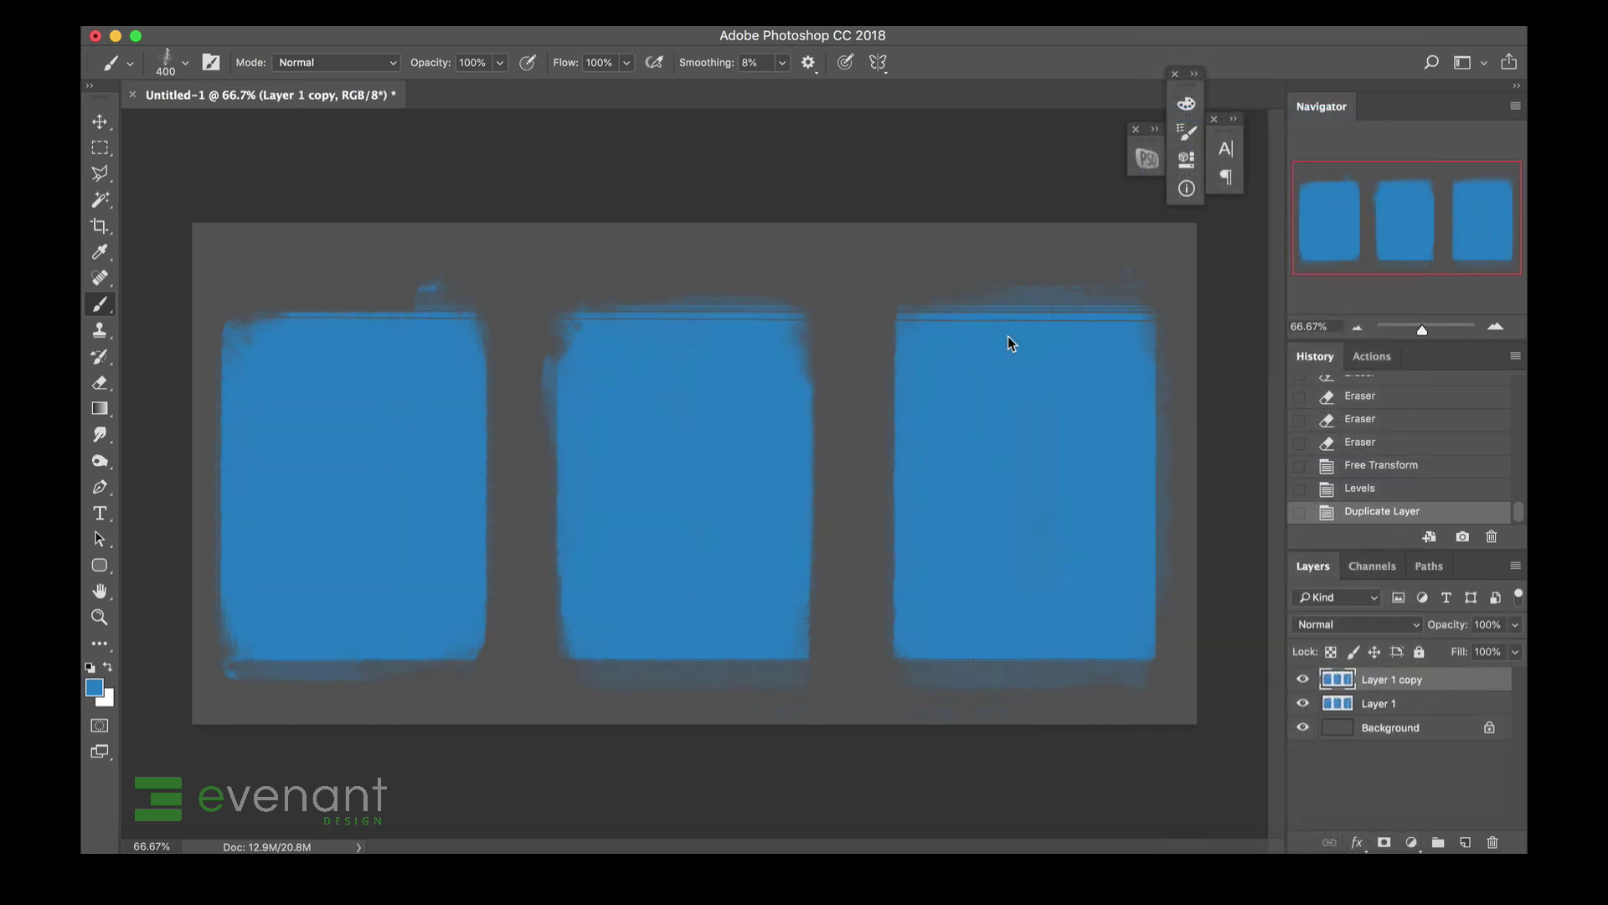
{"action": "left_click_drag", "start_coordinate": [1059, 344], "coordinate": [997, 415]}
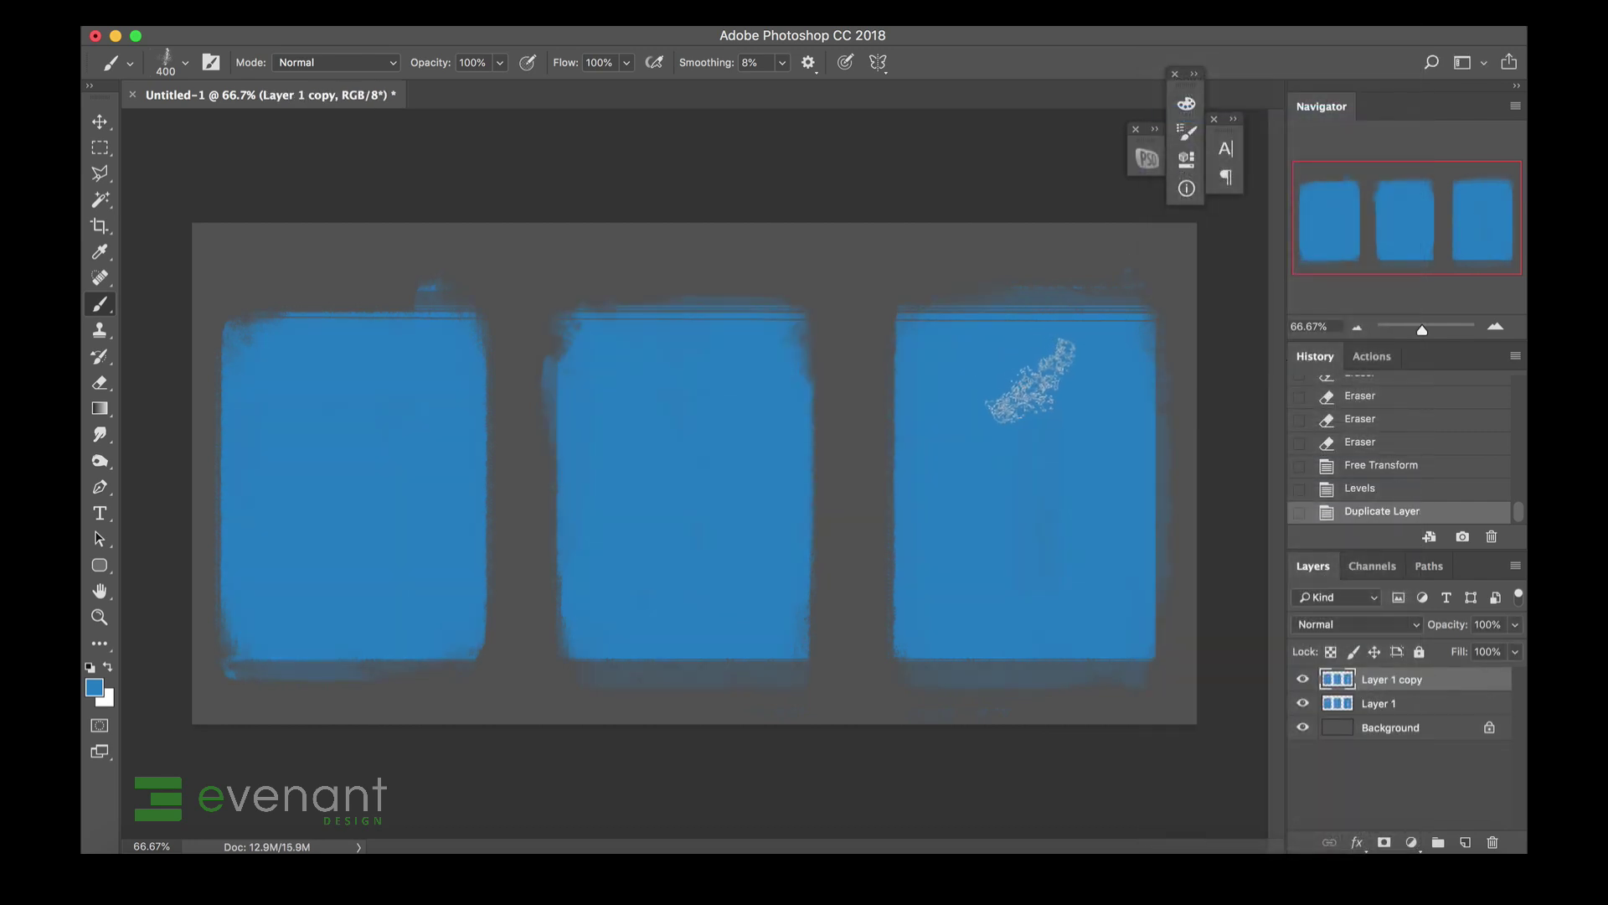
{"action": "left_click", "coordinate": [1419, 705], "text": "shift"}
{"action": "key", "text": "super+e"}
Add a new layer above the blocks, choose the 200 px textured brush and make white the foreground colour.
{"action": "left_click", "coordinate": [1465, 841]}
{"action": "right_click", "coordinate": [802, 395]}
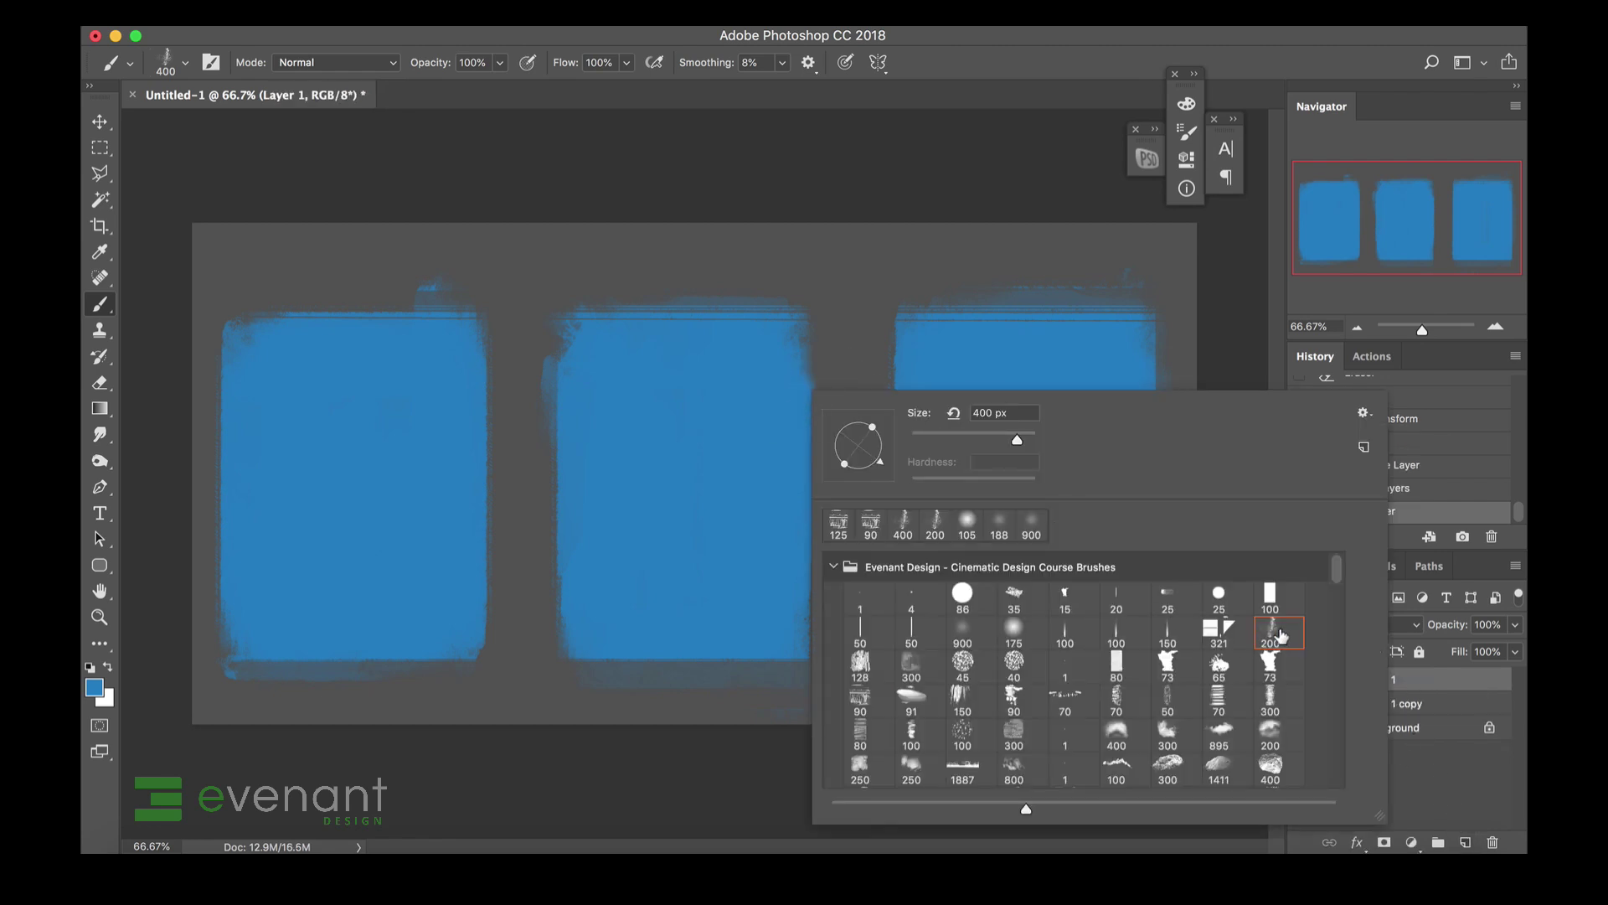
{"action": "left_click_drag", "start_coordinate": [515, 494], "coordinate": [560, 568]}
{"action": "key", "text": "super+z"}
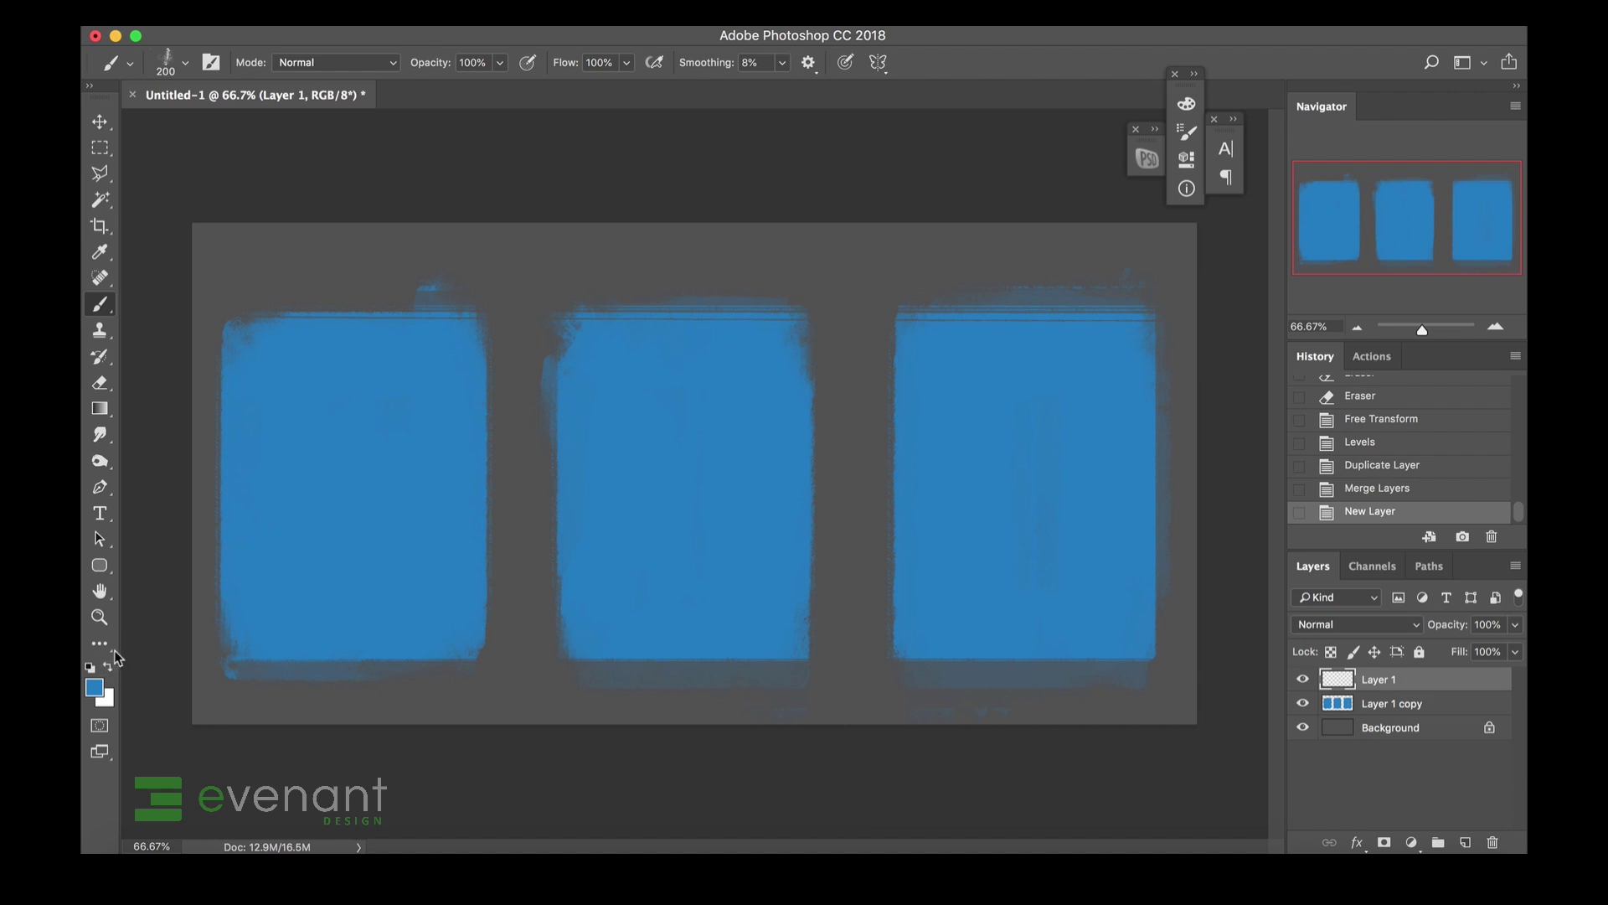
{"action": "key", "text": "d"}
{"action": "key", "text": "x"}
Paint the rounded top and billowing middle of a white cloud on the middle block, enlarging the brush from 100 to 200 px.
{"action": "scroll", "coordinate": [438, 449], "scroll_direction": "up", "scroll_amount": 3}
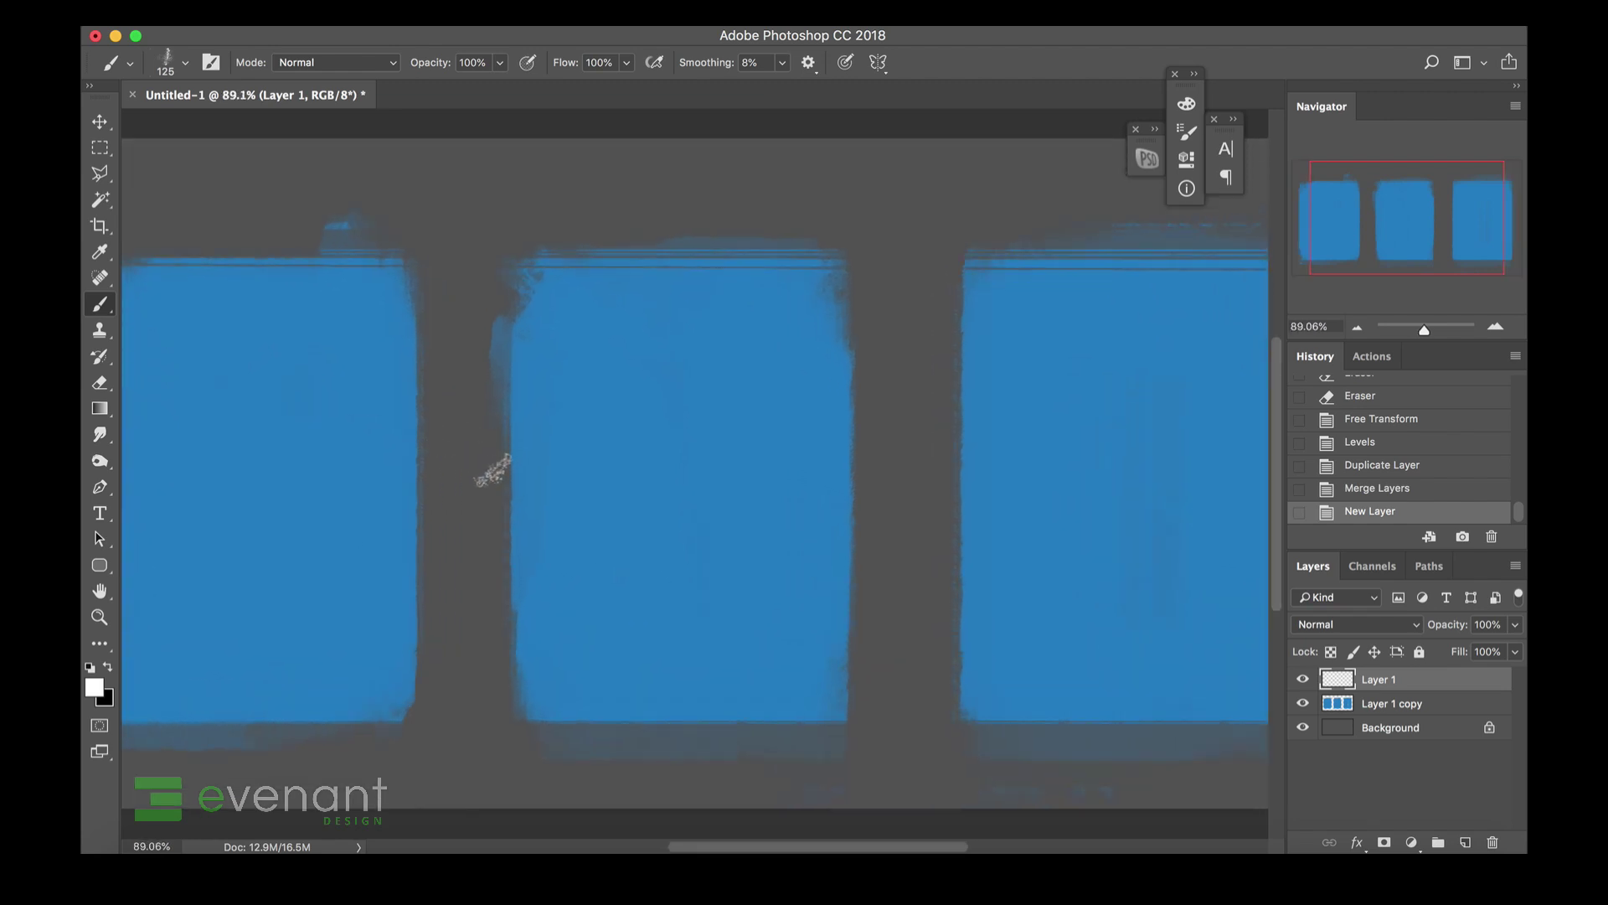
{"action": "left_click_drag", "start_coordinate": [294, 511], "coordinate": [558, 490]}
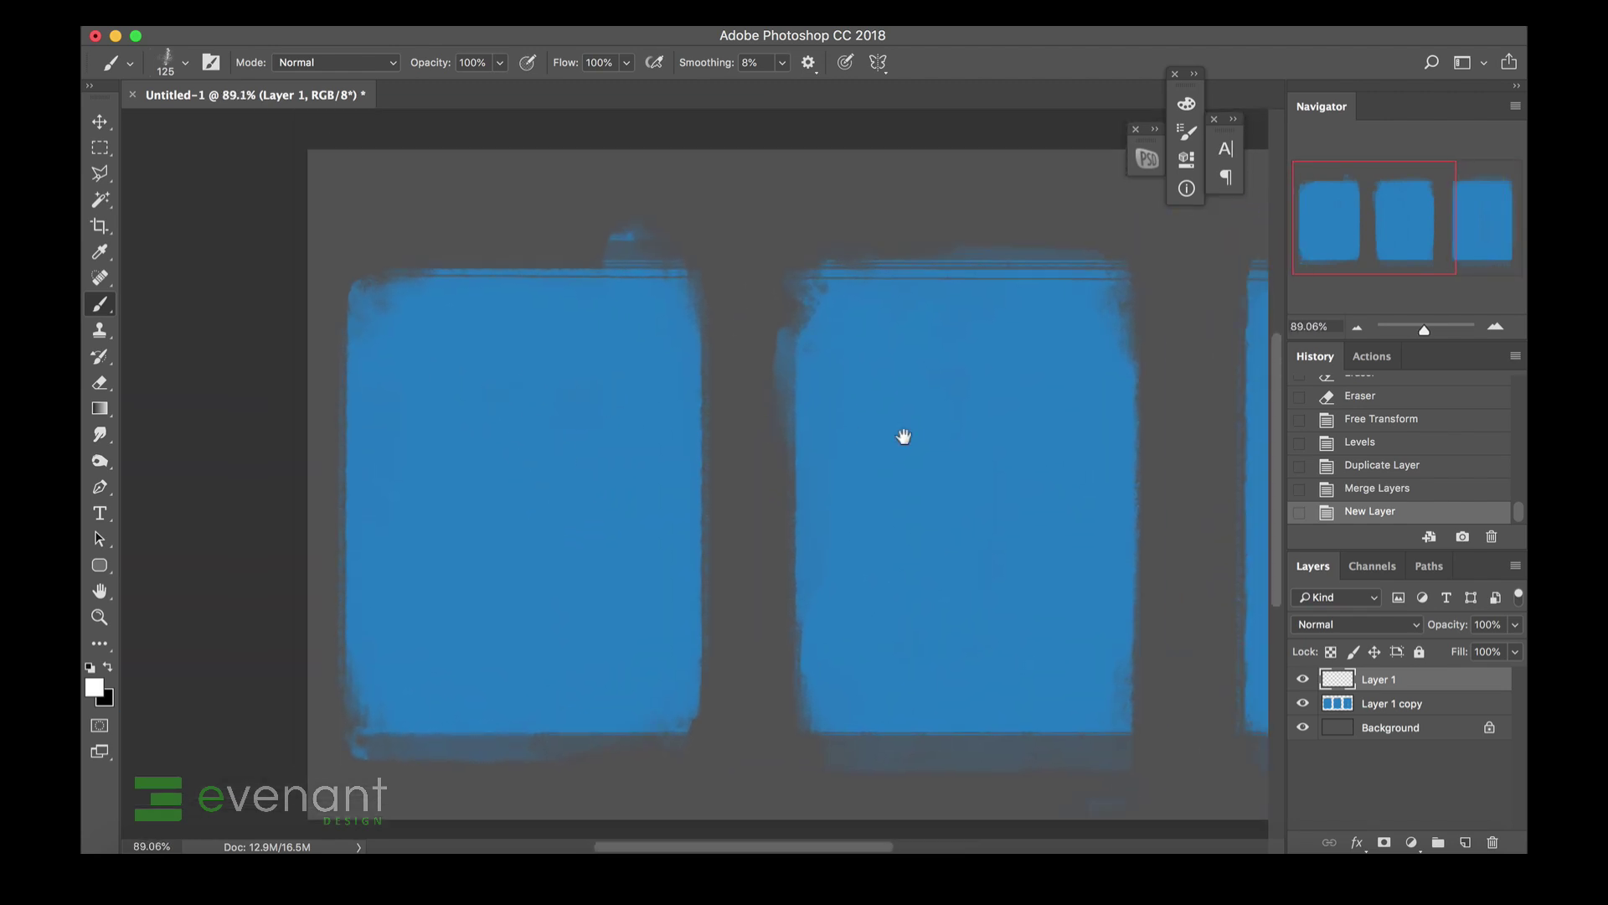
{"action": "left_click_drag", "start_coordinate": [895, 438], "coordinate": [716, 450]}
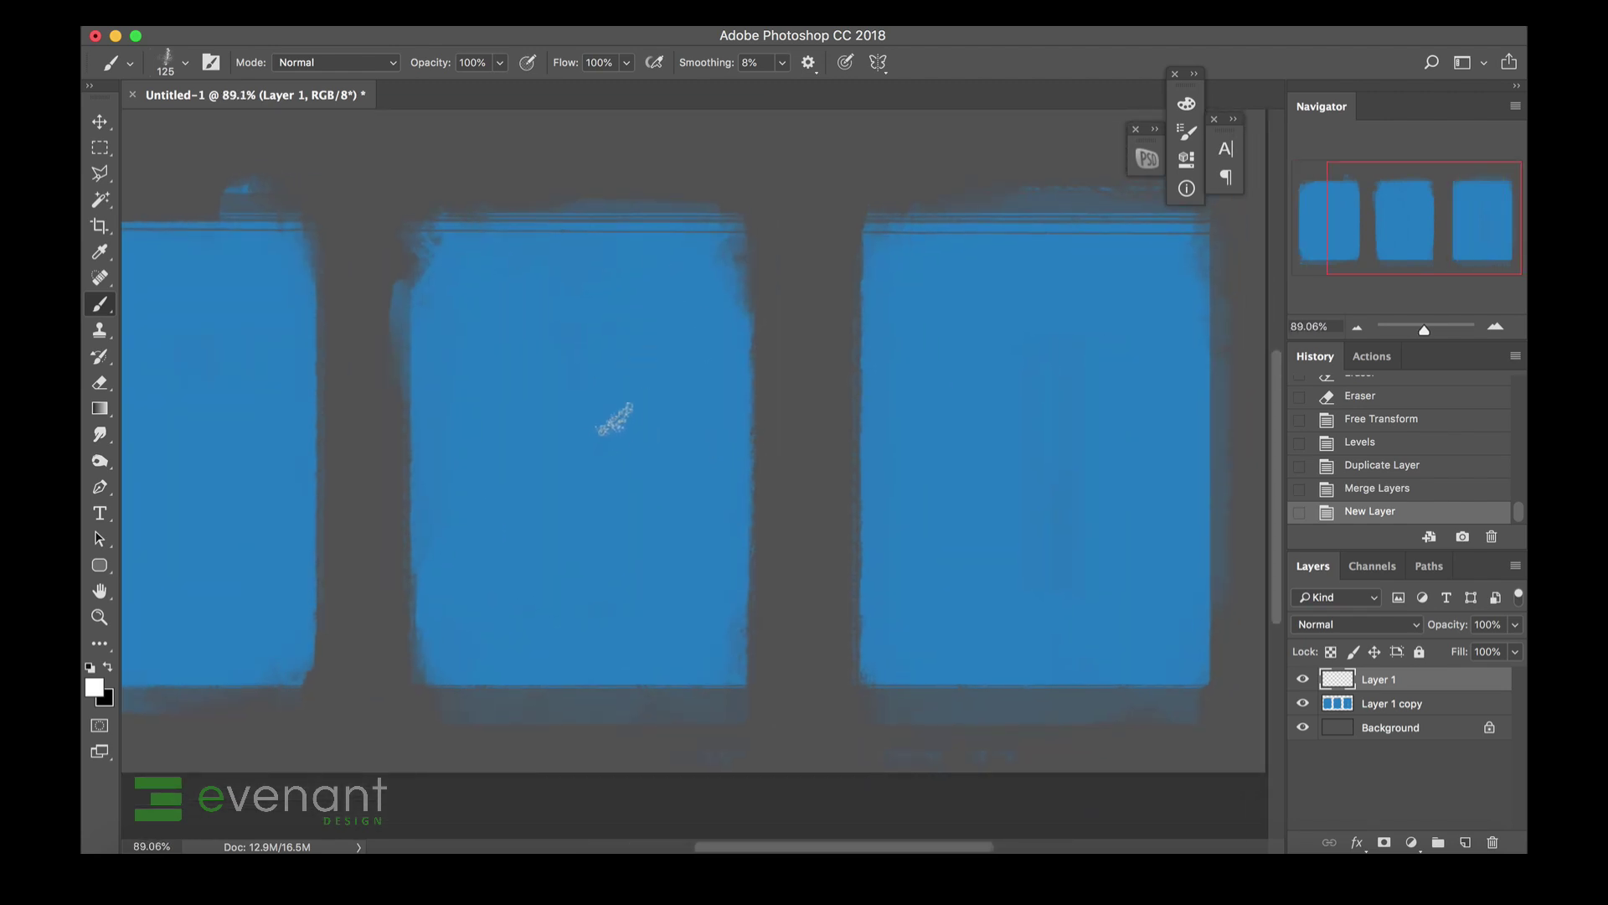
{"action": "mouse_move", "coordinate": [614, 420]}
{"action": "left_mouse_down"}
{"action": "mouse_move", "coordinate": [644, 383]}
{"action": "mouse_move", "coordinate": [627, 356]}
{"action": "mouse_move", "coordinate": [659, 328]}
{"action": "left_mouse_up"}
{"action": "mouse_move", "coordinate": [645, 329]}
{"action": "left_mouse_down"}
{"action": "mouse_move", "coordinate": [665, 350]}
{"action": "mouse_move", "coordinate": [639, 347]}
{"action": "left_mouse_up"}
{"action": "mouse_move", "coordinate": [670, 351]}
{"action": "left_mouse_down"}
{"action": "mouse_move", "coordinate": [636, 353]}
{"action": "mouse_move", "coordinate": [666, 387]}
{"action": "left_mouse_up"}
{"action": "mouse_move", "coordinate": [645, 355]}
{"action": "left_mouse_down"}
{"action": "mouse_move", "coordinate": [674, 415]}
{"action": "mouse_move", "coordinate": [678, 387]}
{"action": "mouse_move", "coordinate": [591, 454]}
{"action": "mouse_move", "coordinate": [628, 425]}
{"action": "mouse_move", "coordinate": [588, 450]}
{"action": "mouse_move", "coordinate": [624, 404]}
{"action": "mouse_move", "coordinate": [674, 419]}
{"action": "mouse_move", "coordinate": [632, 428]}
{"action": "mouse_move", "coordinate": [676, 469]}
{"action": "mouse_move", "coordinate": [638, 379]}
{"action": "mouse_move", "coordinate": [674, 382]}
{"action": "mouse_move", "coordinate": [652, 340]}
{"action": "mouse_move", "coordinate": [677, 351]}
{"action": "mouse_move", "coordinate": [636, 357]}
{"action": "mouse_move", "coordinate": [671, 369]}
{"action": "left_mouse_up"}
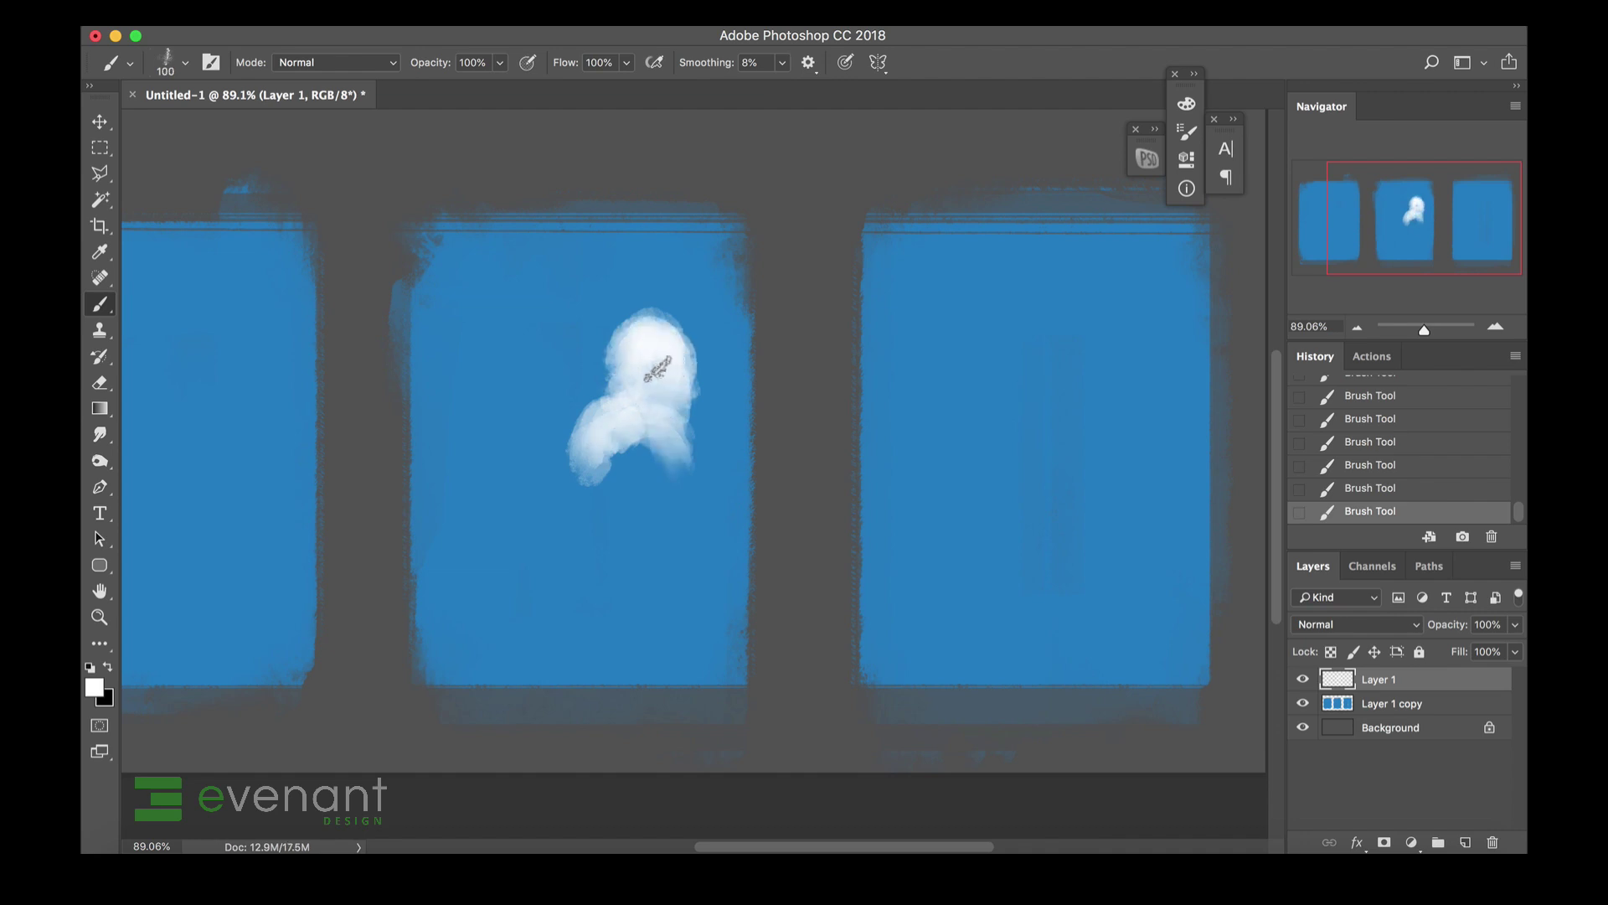
{"action": "mouse_move", "coordinate": [586, 459]}
{"action": "left_mouse_down"}
{"action": "mouse_move", "coordinate": [531, 513]}
{"action": "mouse_move", "coordinate": [604, 494]}
{"action": "mouse_move", "coordinate": [607, 525]}
{"action": "mouse_move", "coordinate": [596, 513]}
{"action": "mouse_move", "coordinate": [623, 509]}
{"action": "mouse_move", "coordinate": [584, 495]}
{"action": "mouse_move", "coordinate": [627, 510]}
{"action": "mouse_move", "coordinate": [647, 485]}
{"action": "mouse_move", "coordinate": [628, 480]}
{"action": "mouse_move", "coordinate": [661, 506]}
{"action": "mouse_move", "coordinate": [645, 474]}
{"action": "mouse_move", "coordinate": [668, 471]}
{"action": "mouse_move", "coordinate": [643, 499]}
{"action": "mouse_move", "coordinate": [679, 490]}
{"action": "left_mouse_up"}
{"action": "key", "text": "bracketright"}
{"action": "key", "text": "bracketright"}
{"action": "key", "text": "bracketright"}
{"action": "key", "text": "bracketright"}
{"action": "key", "text": "bracketright"}
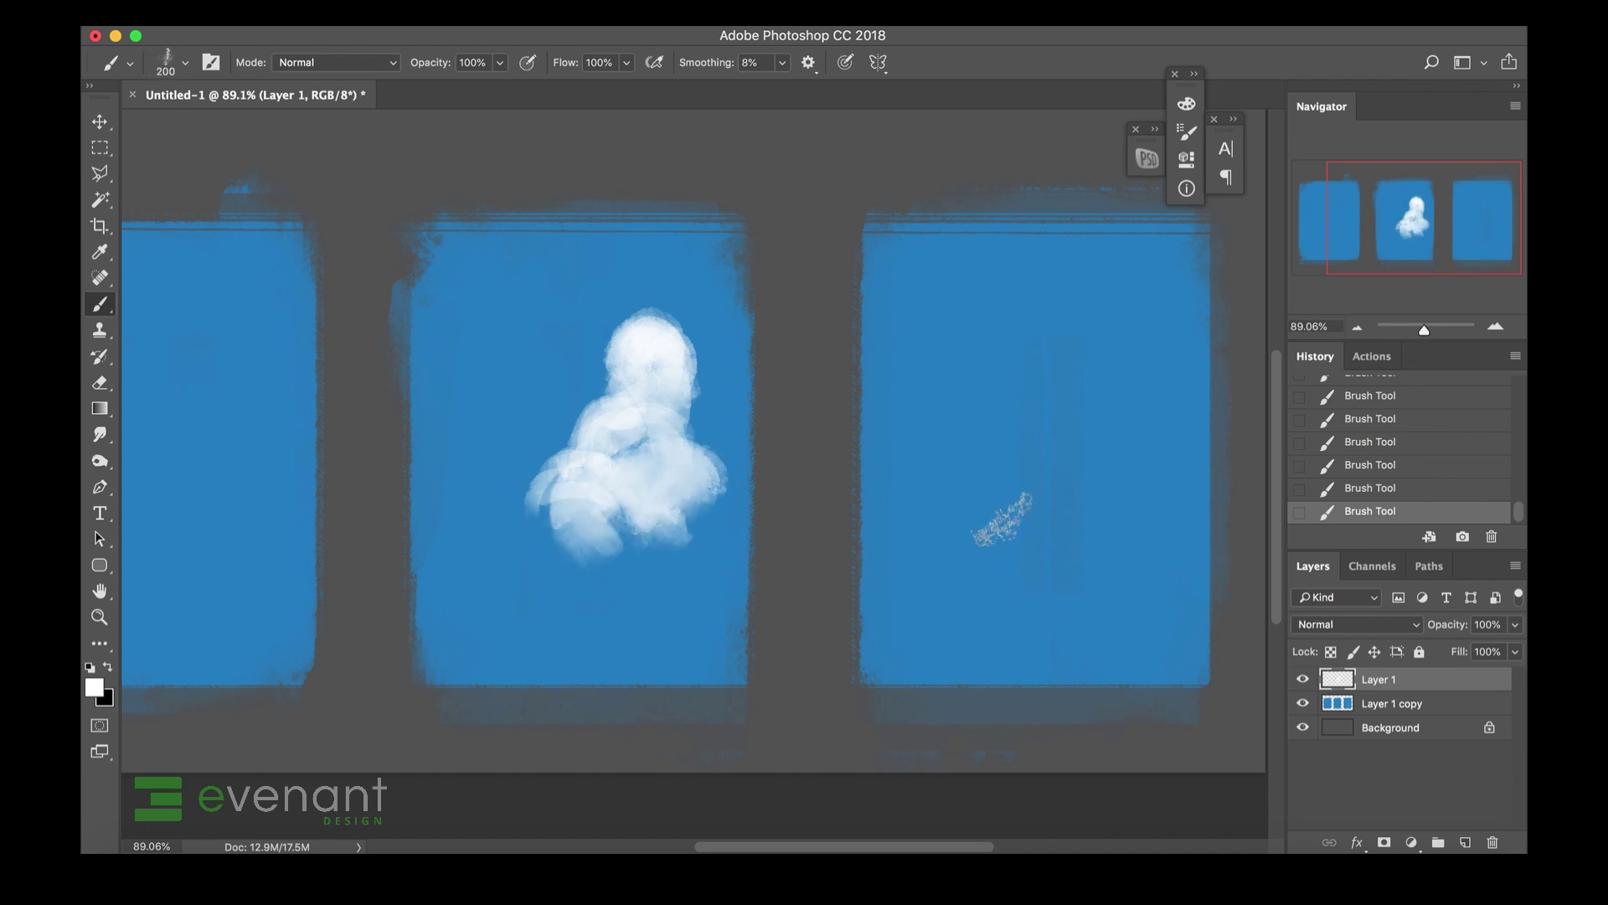
Clip the cloud layer to the blue blocks layer and extend the white cloud across the lower part of the middle block.
{"action": "left_click", "coordinate": [1382, 690], "text": "alt"}
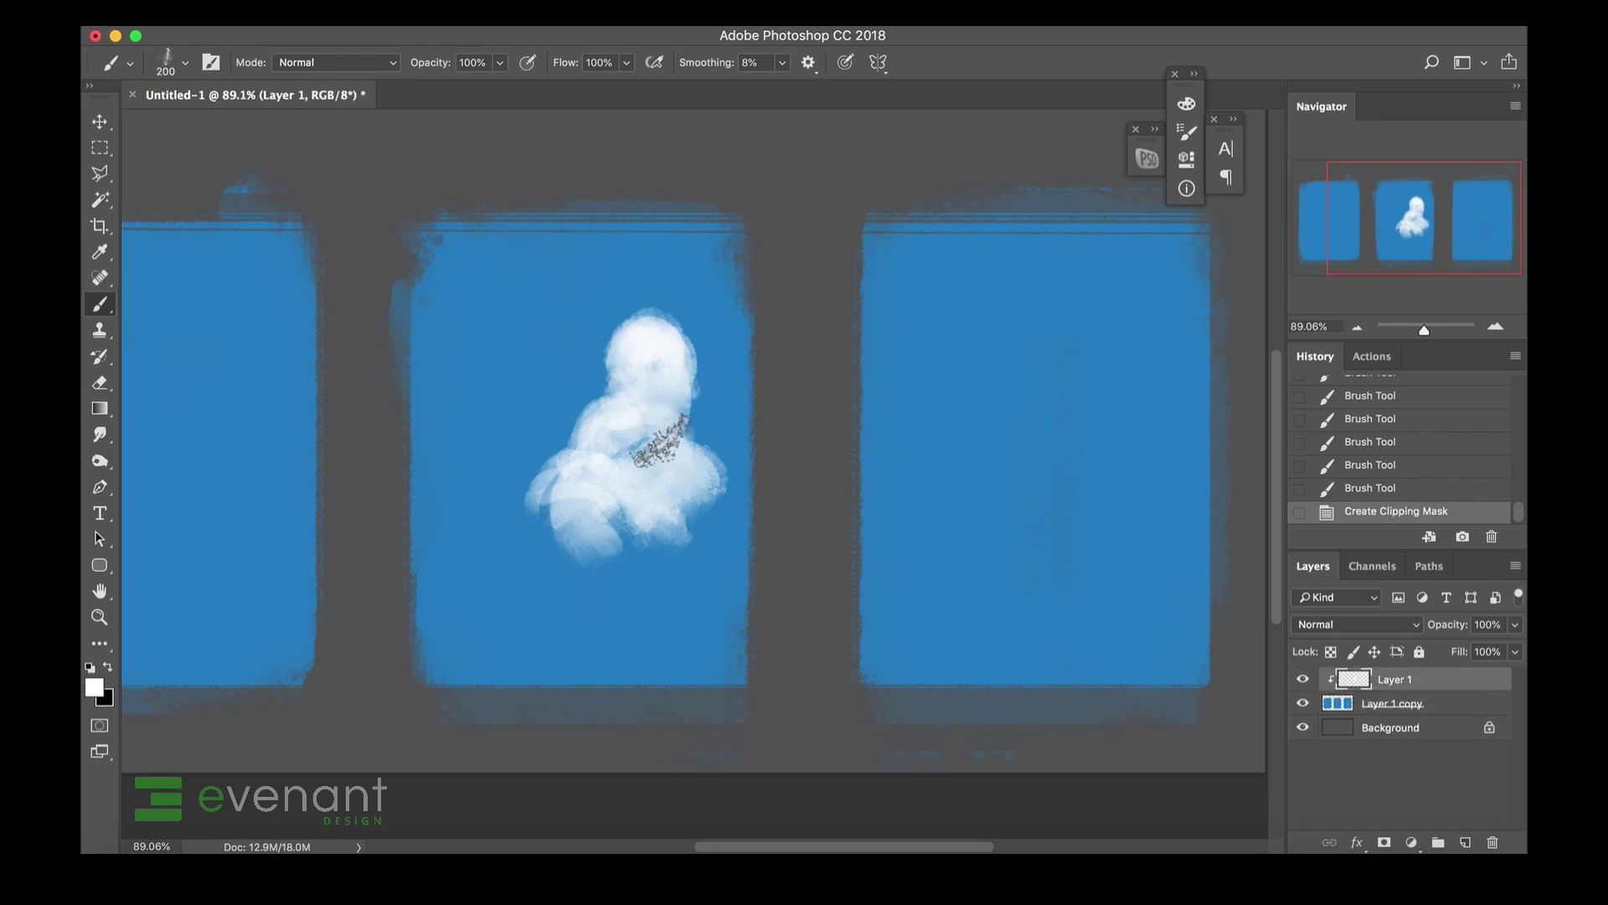
{"action": "mouse_move", "coordinate": [650, 446]}
{"action": "left_mouse_down"}
{"action": "mouse_move", "coordinate": [686, 501]}
{"action": "mouse_move", "coordinate": [644, 473]}
{"action": "mouse_move", "coordinate": [609, 520]}
{"action": "mouse_move", "coordinate": [569, 519]}
{"action": "mouse_move", "coordinate": [543, 552]}
{"action": "mouse_move", "coordinate": [549, 596]}
{"action": "mouse_move", "coordinate": [551, 547]}
{"action": "mouse_move", "coordinate": [678, 585]}
{"action": "mouse_move", "coordinate": [665, 513]}
{"action": "mouse_move", "coordinate": [580, 540]}
{"action": "mouse_move", "coordinate": [565, 562]}
{"action": "mouse_move", "coordinate": [496, 559]}
{"action": "left_mouse_up"}
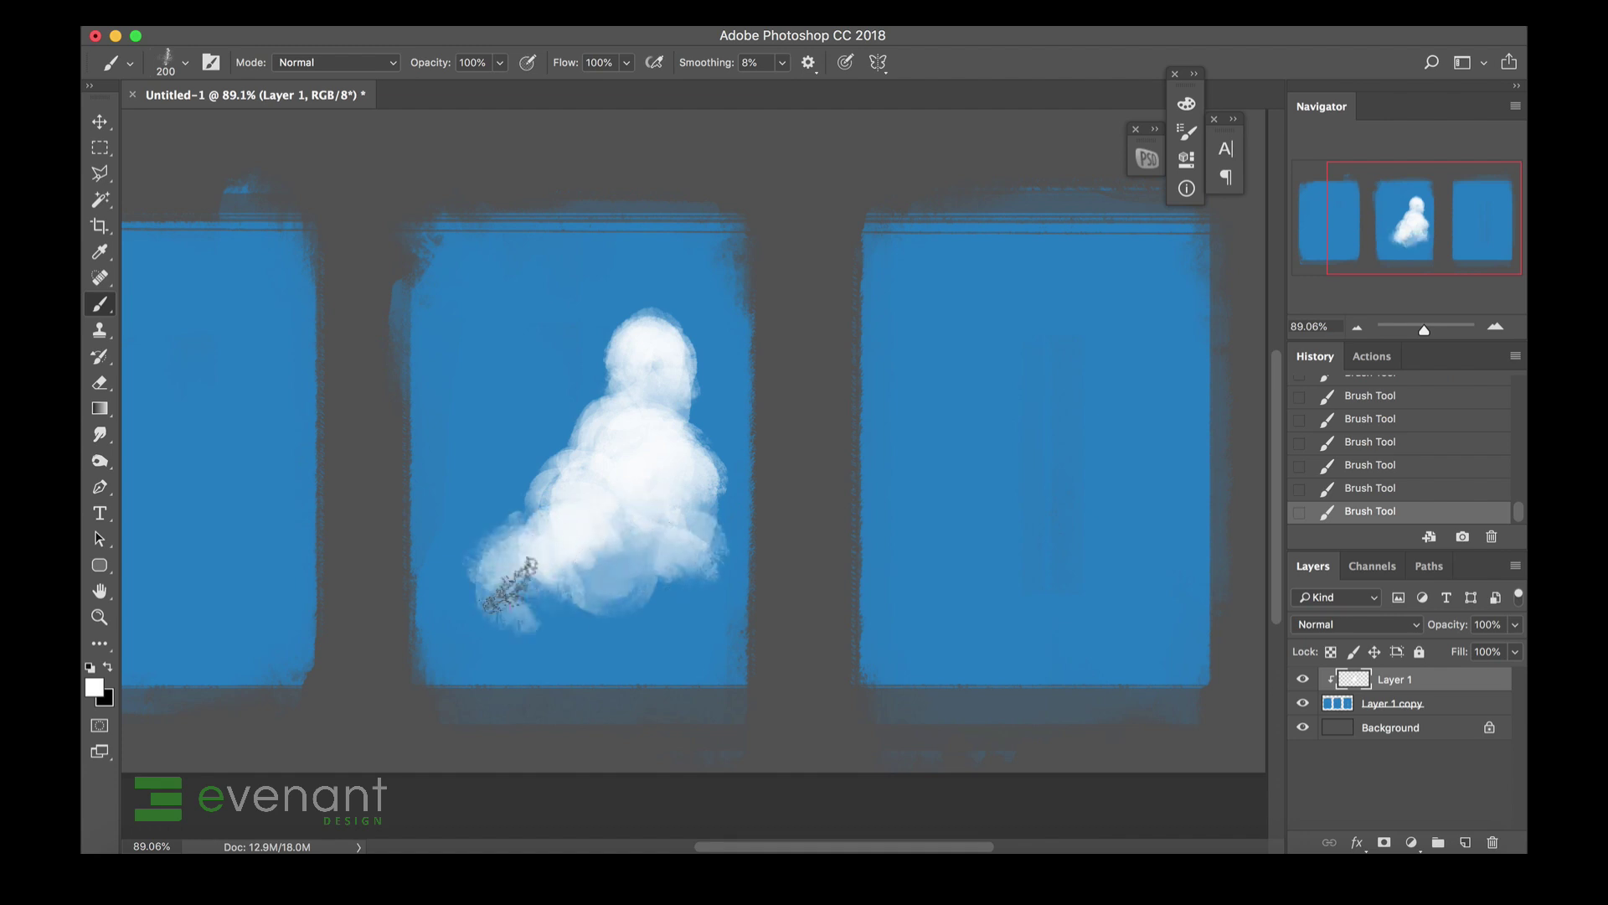
{"action": "mouse_move", "coordinate": [514, 577]}
{"action": "left_mouse_down"}
{"action": "mouse_move", "coordinate": [559, 531]}
{"action": "mouse_move", "coordinate": [532, 528]}
{"action": "mouse_move", "coordinate": [575, 523]}
{"action": "mouse_move", "coordinate": [489, 552]}
{"action": "mouse_move", "coordinate": [491, 532]}
{"action": "mouse_move", "coordinate": [529, 516]}
{"action": "mouse_move", "coordinate": [549, 529]}
{"action": "mouse_move", "coordinate": [488, 563]}
{"action": "mouse_move", "coordinate": [514, 523]}
{"action": "mouse_move", "coordinate": [463, 561]}
{"action": "mouse_move", "coordinate": [452, 600]}
{"action": "mouse_move", "coordinate": [494, 574]}
{"action": "mouse_move", "coordinate": [476, 613]}
{"action": "mouse_move", "coordinate": [454, 567]}
{"action": "mouse_move", "coordinate": [444, 592]}
{"action": "mouse_move", "coordinate": [486, 559]}
{"action": "mouse_move", "coordinate": [611, 617]}
{"action": "mouse_move", "coordinate": [618, 594]}
{"action": "mouse_move", "coordinate": [525, 556]}
{"action": "mouse_move", "coordinate": [574, 613]}
{"action": "mouse_move", "coordinate": [437, 579]}
{"action": "mouse_move", "coordinate": [553, 587]}
{"action": "mouse_move", "coordinate": [440, 606]}
{"action": "mouse_move", "coordinate": [496, 665]}
{"action": "mouse_move", "coordinate": [448, 642]}
{"action": "mouse_move", "coordinate": [499, 646]}
{"action": "mouse_move", "coordinate": [505, 624]}
{"action": "mouse_move", "coordinate": [569, 642]}
{"action": "mouse_move", "coordinate": [608, 631]}
{"action": "mouse_move", "coordinate": [588, 600]}
{"action": "mouse_move", "coordinate": [637, 581]}
{"action": "mouse_move", "coordinate": [632, 546]}
{"action": "mouse_move", "coordinate": [643, 600]}
{"action": "left_mouse_up"}
Reduce the brush to 60 px and paint a small white puff beside the cloud's top, refining the crown's edge.
{"action": "key", "text": "bracketleft"}
{"action": "key", "text": "bracketleft"}
{"action": "key", "text": "bracketleft"}
{"action": "key", "text": "bracketleft"}
{"action": "key", "text": "bracketleft"}
{"action": "key", "text": "bracketleft"}
{"action": "key", "text": "bracketleft"}
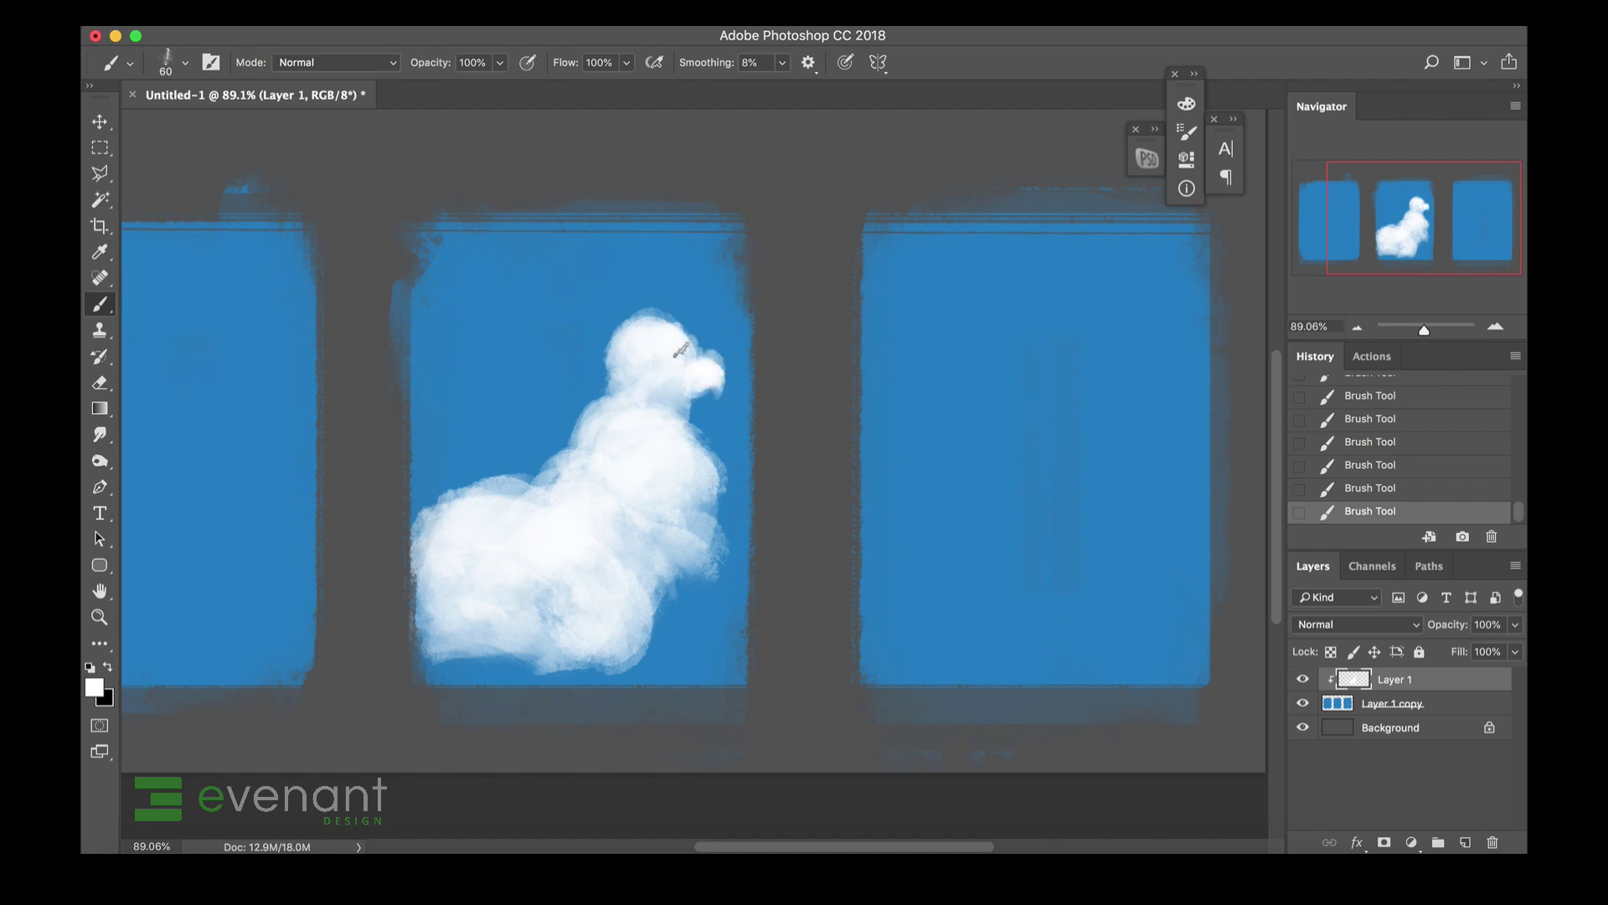
{"action": "left_click_drag", "start_coordinate": [654, 334], "coordinate": [683, 334]}
Choose the 900 px soft textured brush, sample a pale tone from the cloud and blend its lower part, reducing the brush to 250 px.
{"action": "right_click", "coordinate": [656, 448]}
{"action": "left_click", "coordinate": [838, 670]}
{"action": "left_click", "coordinate": [565, 592], "text": "alt"}
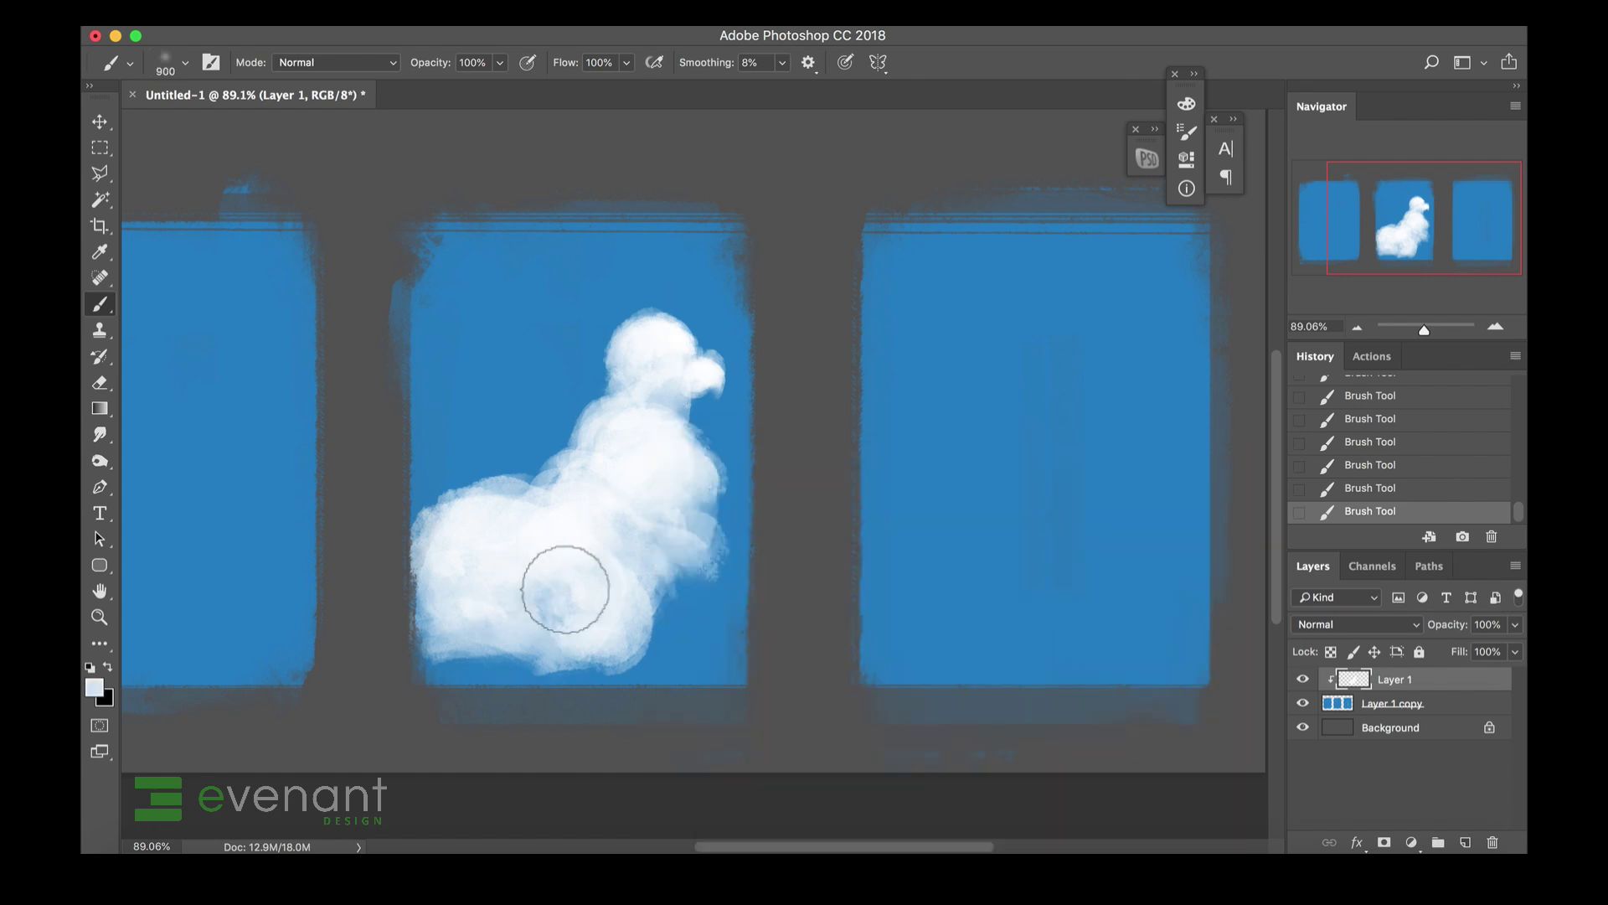
{"action": "key", "text": "bracketleft"}
{"action": "key", "text": "bracketleft"}
{"action": "key", "text": "bracketleft"}
{"action": "key", "text": "bracketleft"}
{"action": "key", "text": "bracketleft"}
{"action": "key", "text": "bracketleft"}
{"action": "key", "text": "bracketleft"}
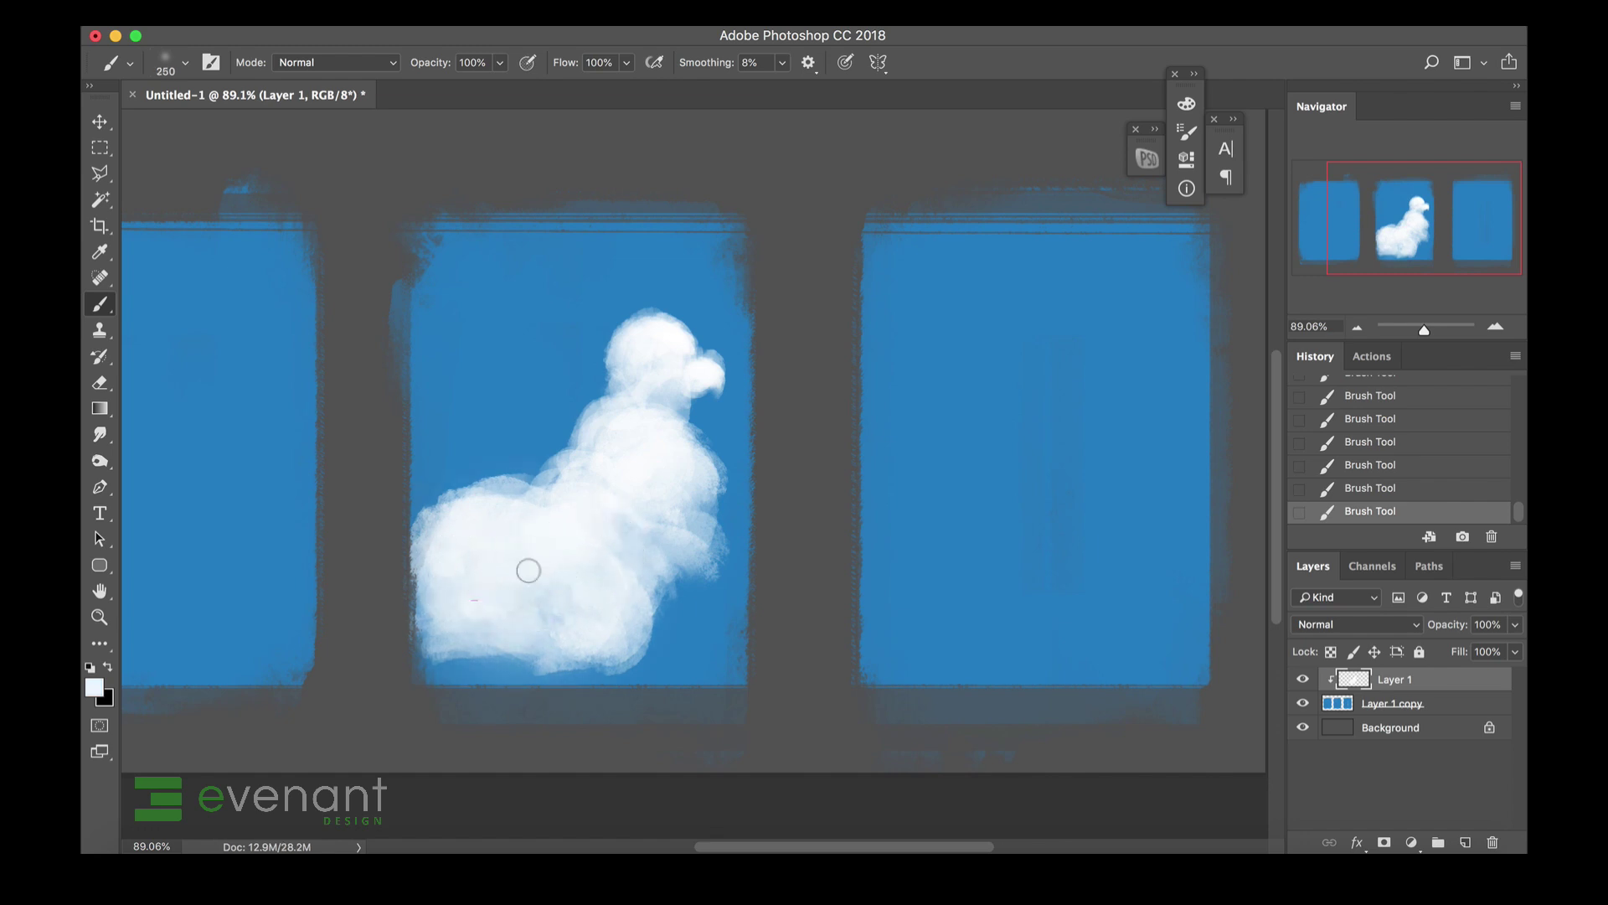
Change the foreground colour to a warm cream, f3e6d3.
{"action": "left_click", "coordinate": [636, 535], "text": "alt"}
{"action": "left_click", "coordinate": [95, 687]}
{"action": "left_click_drag", "start_coordinate": [1171, 385], "coordinate": [1186, 502]}
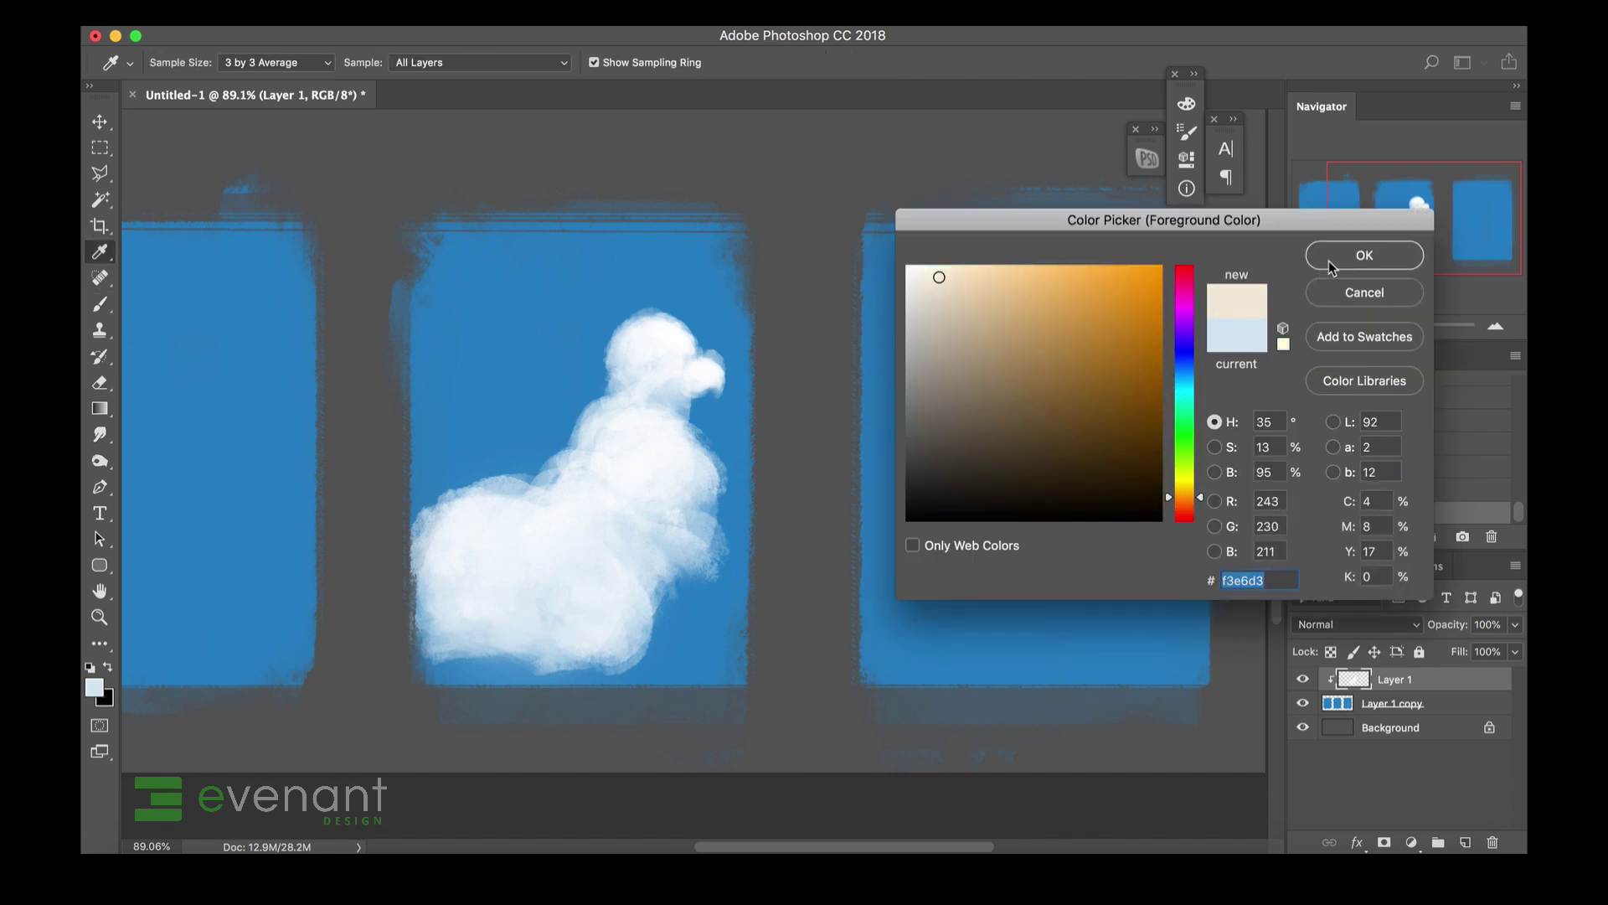
{"action": "left_click", "coordinate": [1364, 255]}
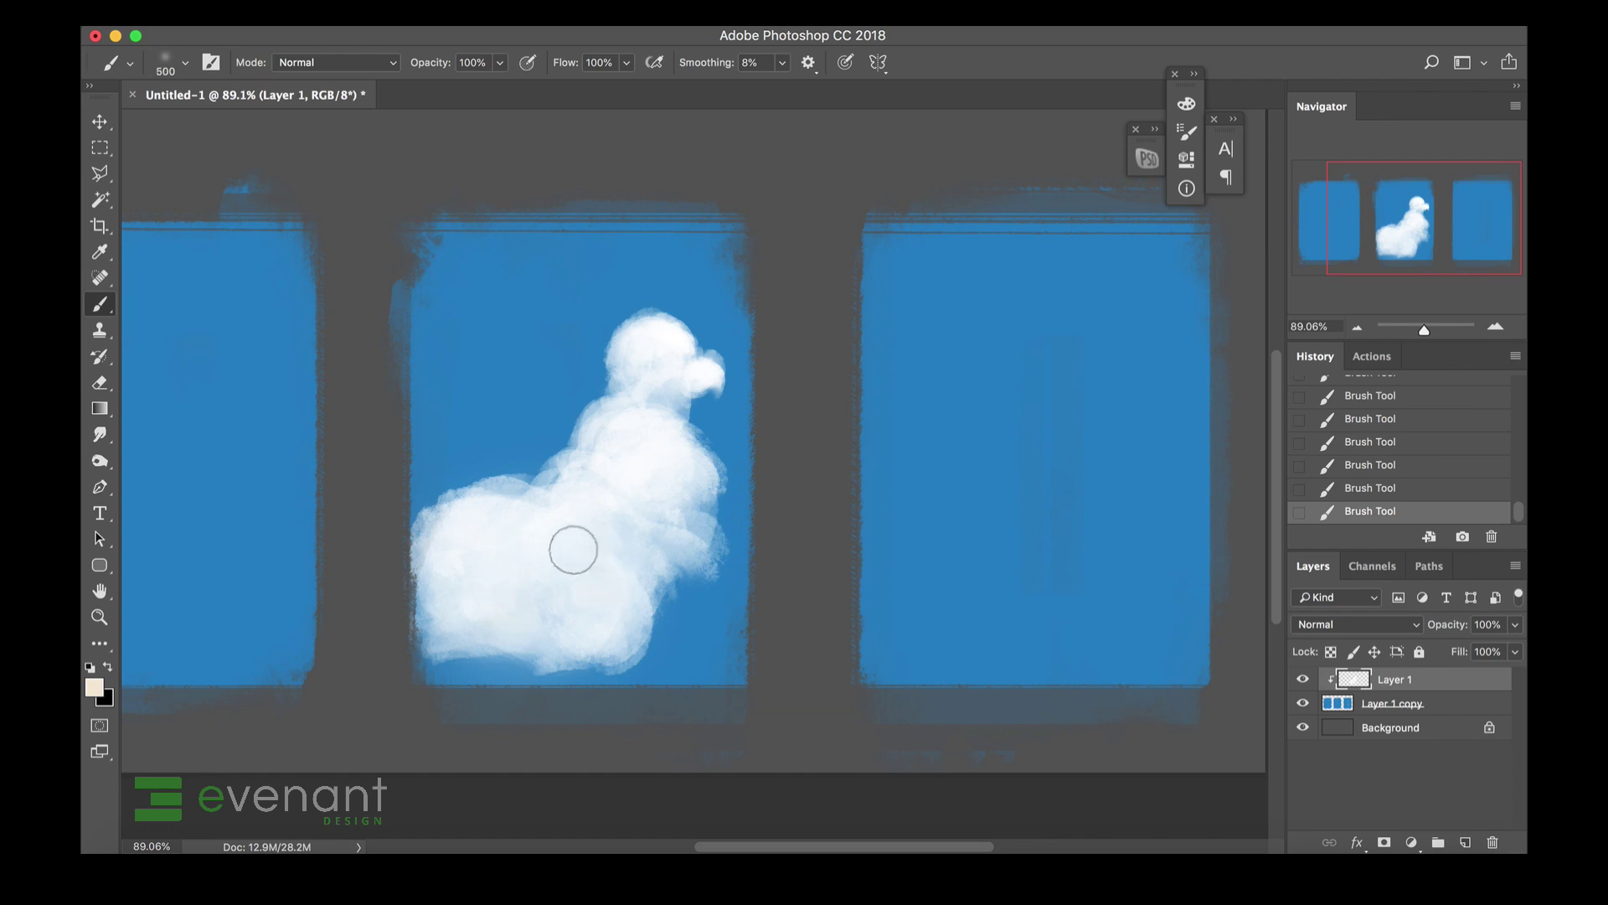
Lock the cloud layer's transparent pixels and tint the cloud's billows and crown with cream using a 500 px brush.
{"action": "left_click", "coordinate": [1330, 651]}
{"action": "key", "text": "bracketright"}
{"action": "key", "text": "bracketright"}
{"action": "key", "text": "bracketright"}
{"action": "left_click", "coordinate": [477, 578]}
{"action": "left_click", "coordinate": [465, 558]}
{"action": "left_click", "coordinate": [608, 566]}
{"action": "left_click", "coordinate": [665, 500]}
{"action": "left_click", "coordinate": [623, 443]}
{"action": "left_click", "coordinate": [634, 403]}
{"action": "left_click_drag", "start_coordinate": [637, 388], "coordinate": [639, 385]}
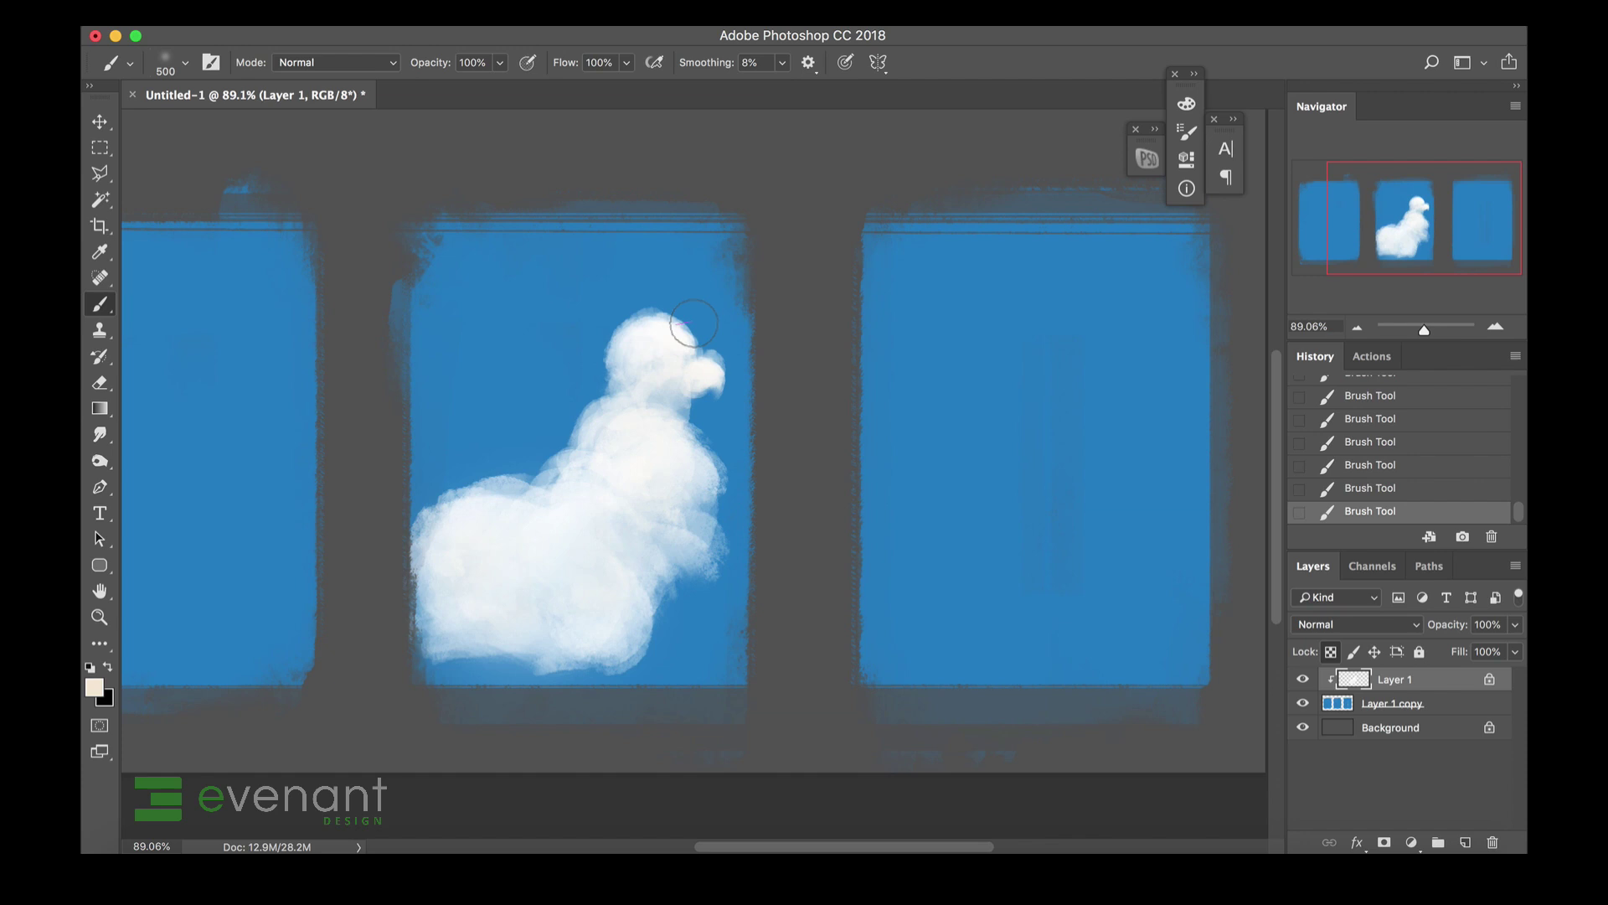
Set the foreground to light purple d0b6e2 and glaze it softly over the cloud, enlarging the brush to 700 px.
{"action": "left_click", "coordinate": [94, 687]}
{"action": "left_click_drag", "start_coordinate": [1184, 452], "coordinate": [1184, 325]}
{"action": "left_click", "coordinate": [958, 294]}
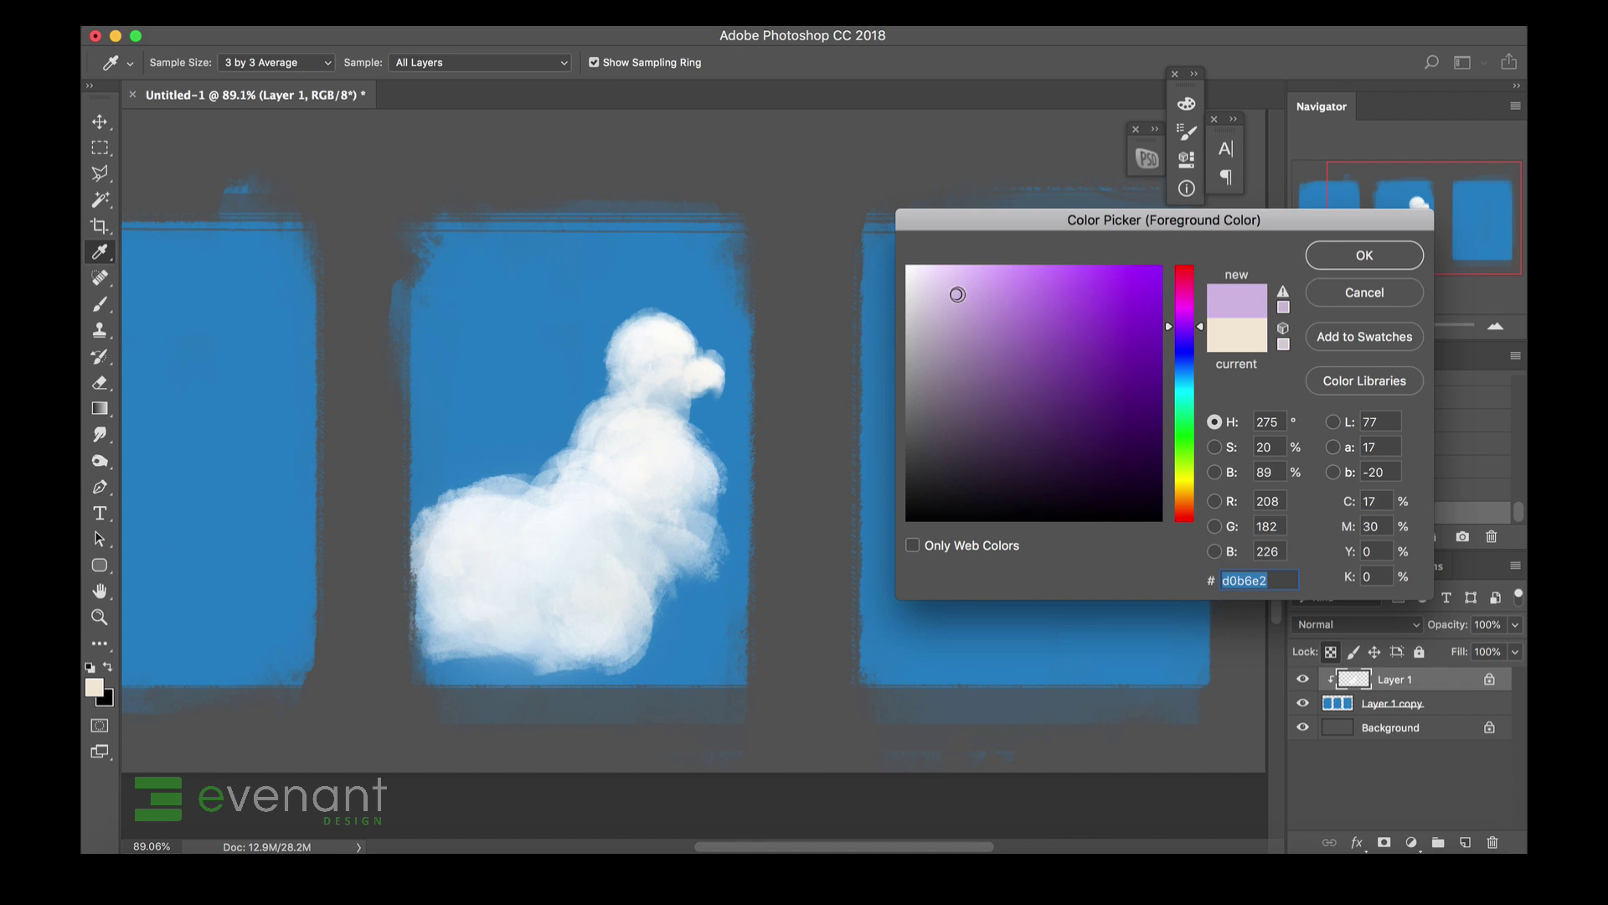
{"action": "left_click", "coordinate": [1305, 263]}
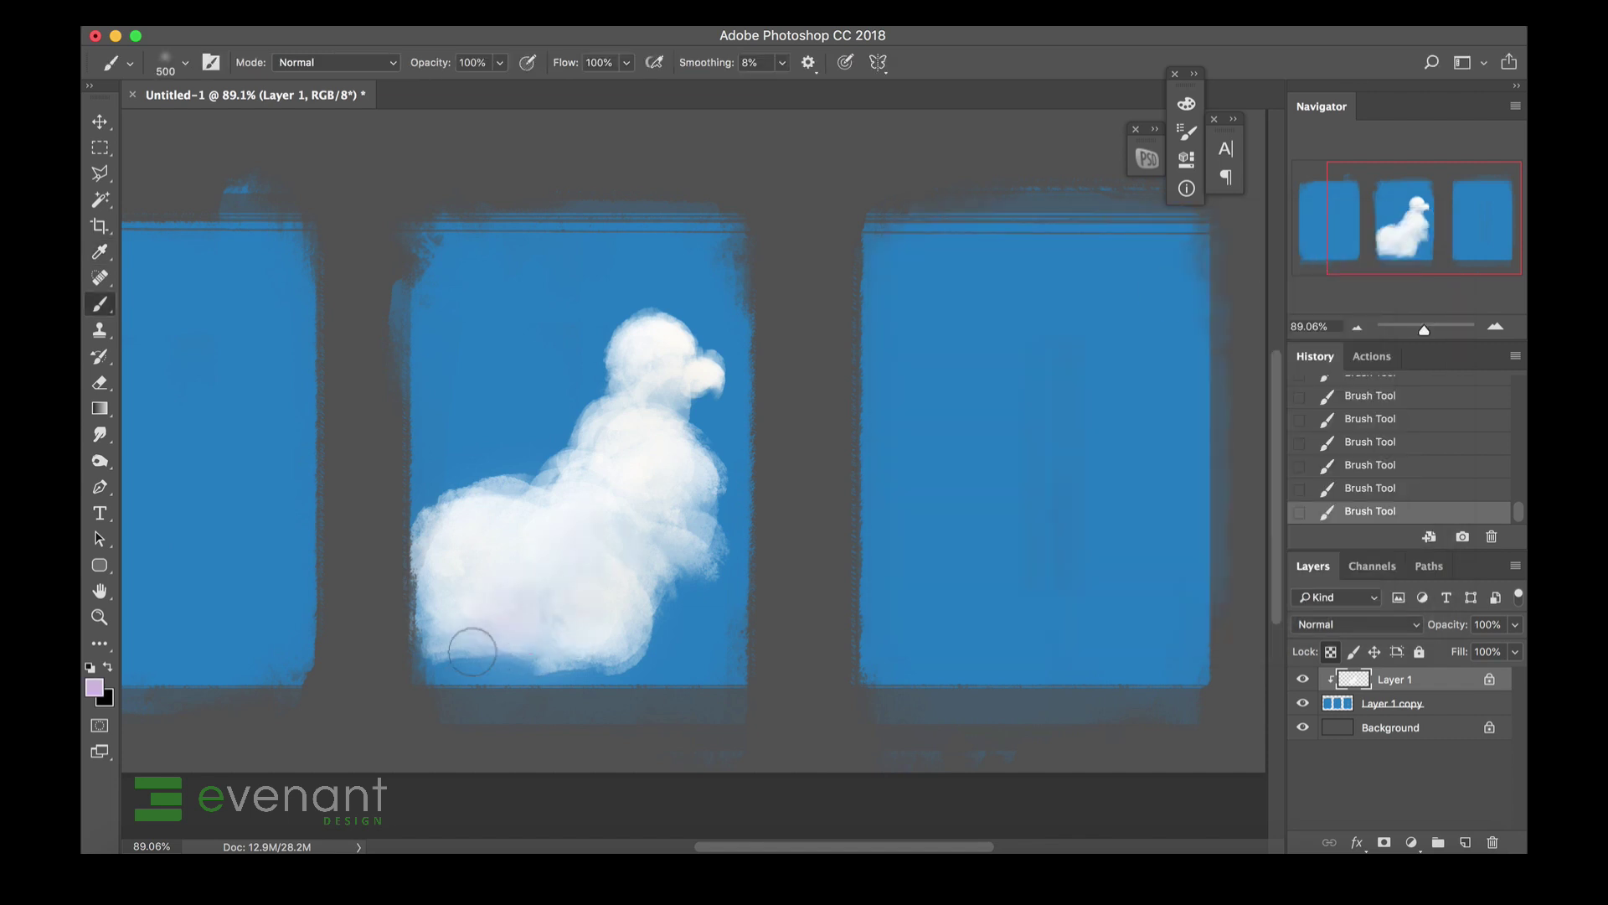
{"action": "key", "text": "bracketright"}
{"action": "key", "text": "bracketright"}
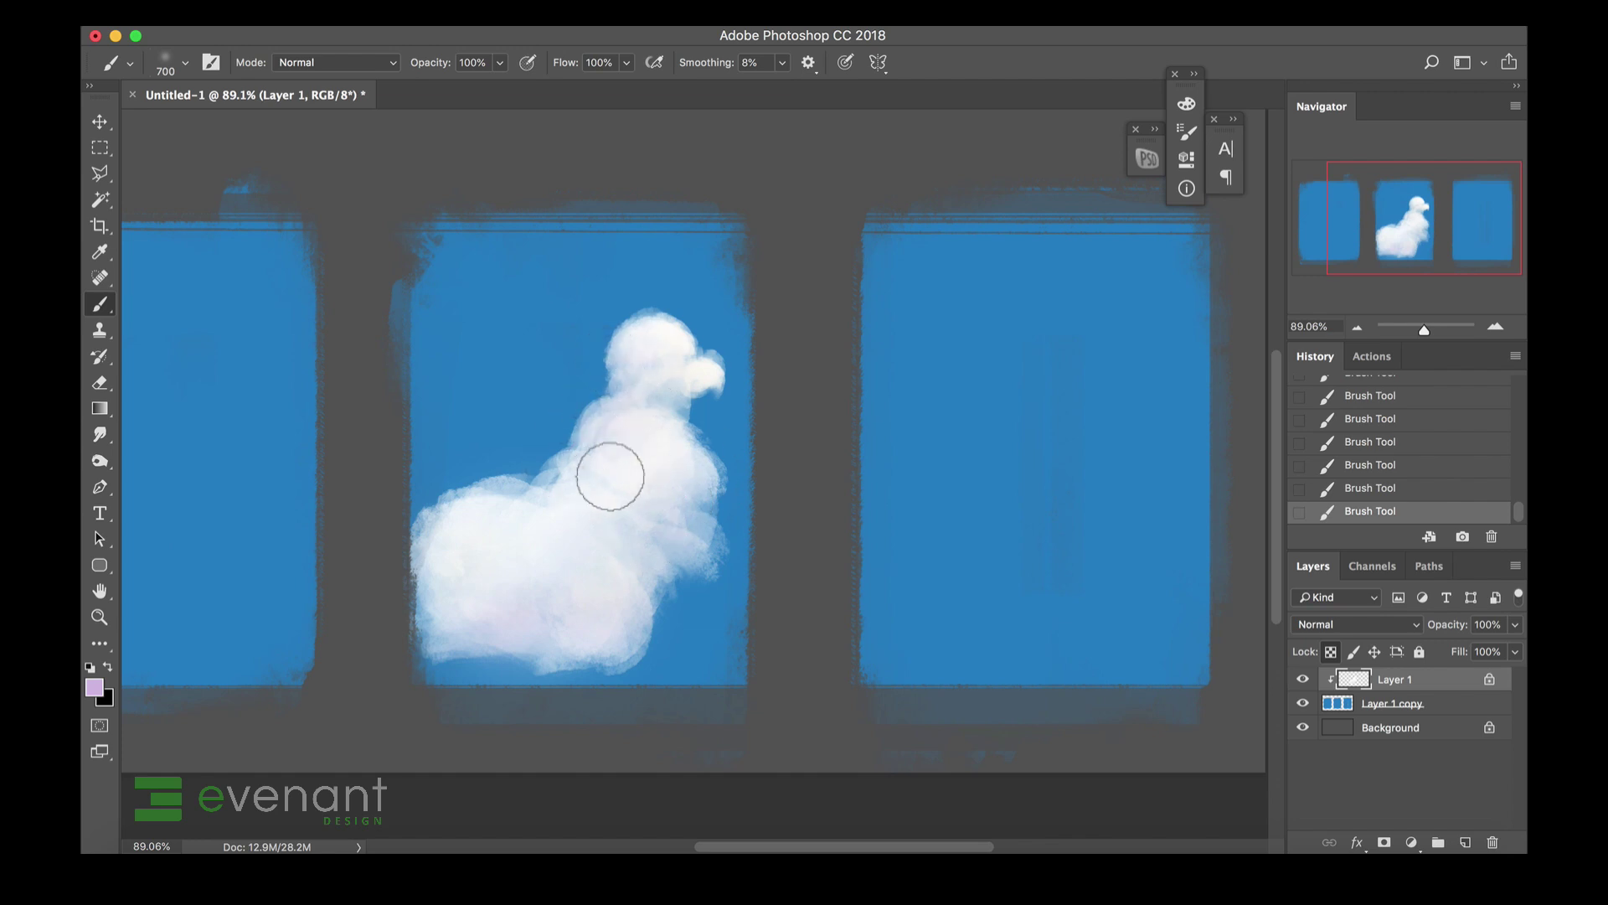
Add lilac shading between the cloud's billows and on its small puff, varying the brush from 90 to 400 px.
{"action": "key", "text": "bracketleft"}
{"action": "key", "text": "bracketleft"}
{"action": "key", "text": "bracketleft"}
{"action": "key", "text": "bracketleft"}
{"action": "key", "text": "bracketleft"}
{"action": "key", "text": "bracketleft"}
{"action": "key", "text": "bracketleft"}
{"action": "key", "text": "bracketleft"}
{"action": "key", "text": "bracketleft"}
{"action": "key", "text": "bracketleft"}
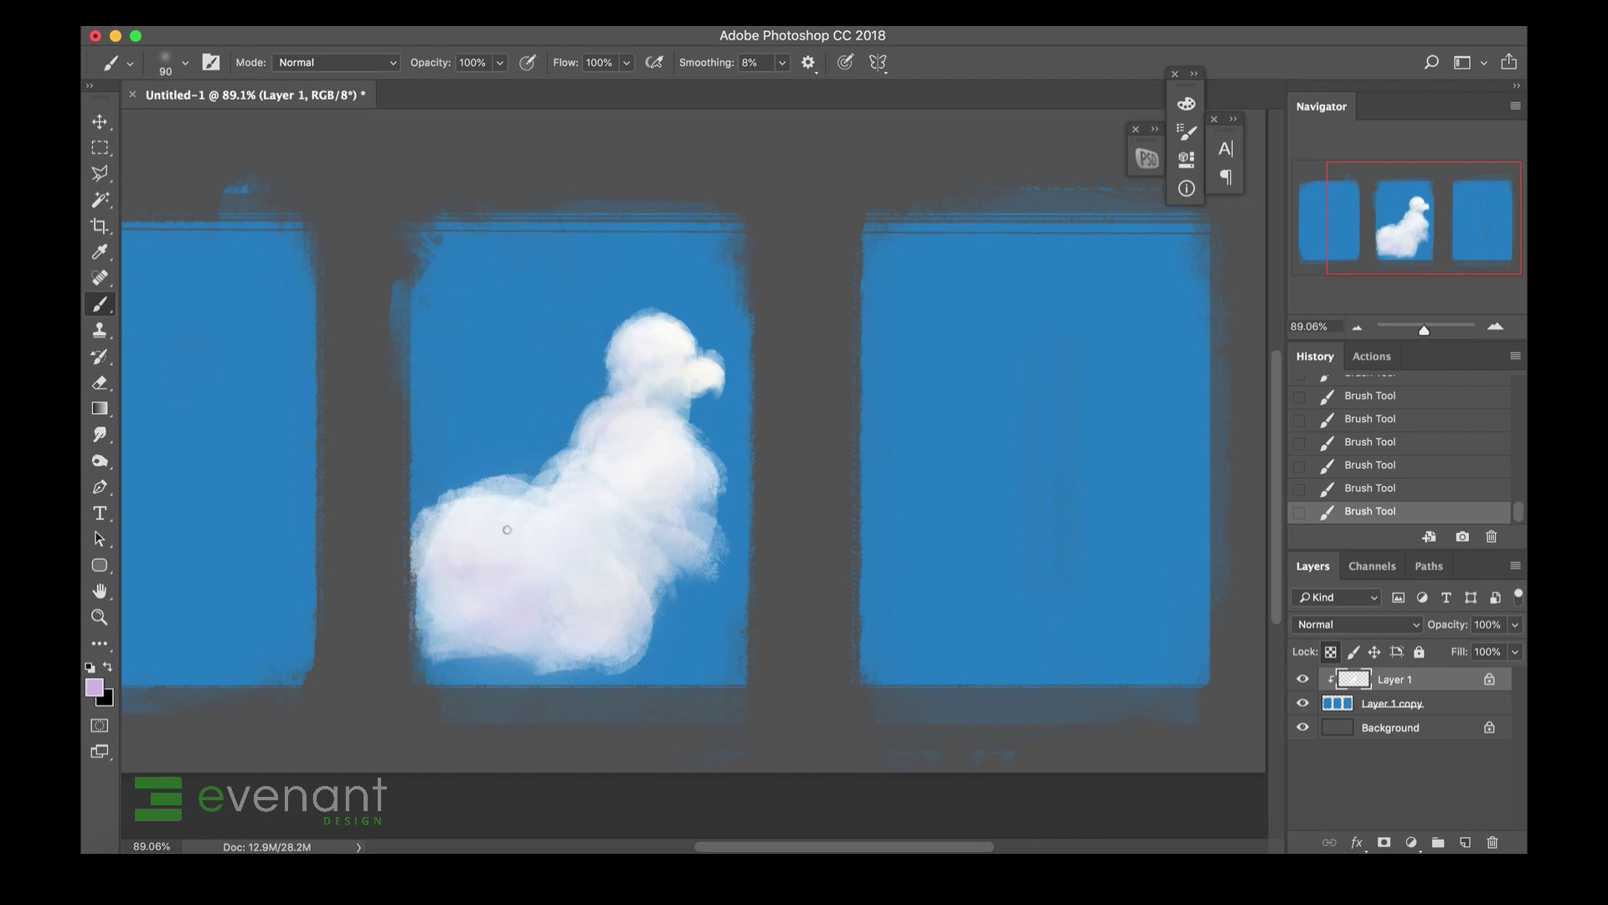
{"action": "mouse_move", "coordinate": [586, 484]}
{"action": "left_mouse_down"}
{"action": "mouse_move", "coordinate": [650, 554]}
{"action": "mouse_move", "coordinate": [666, 519]}
{"action": "left_mouse_up"}
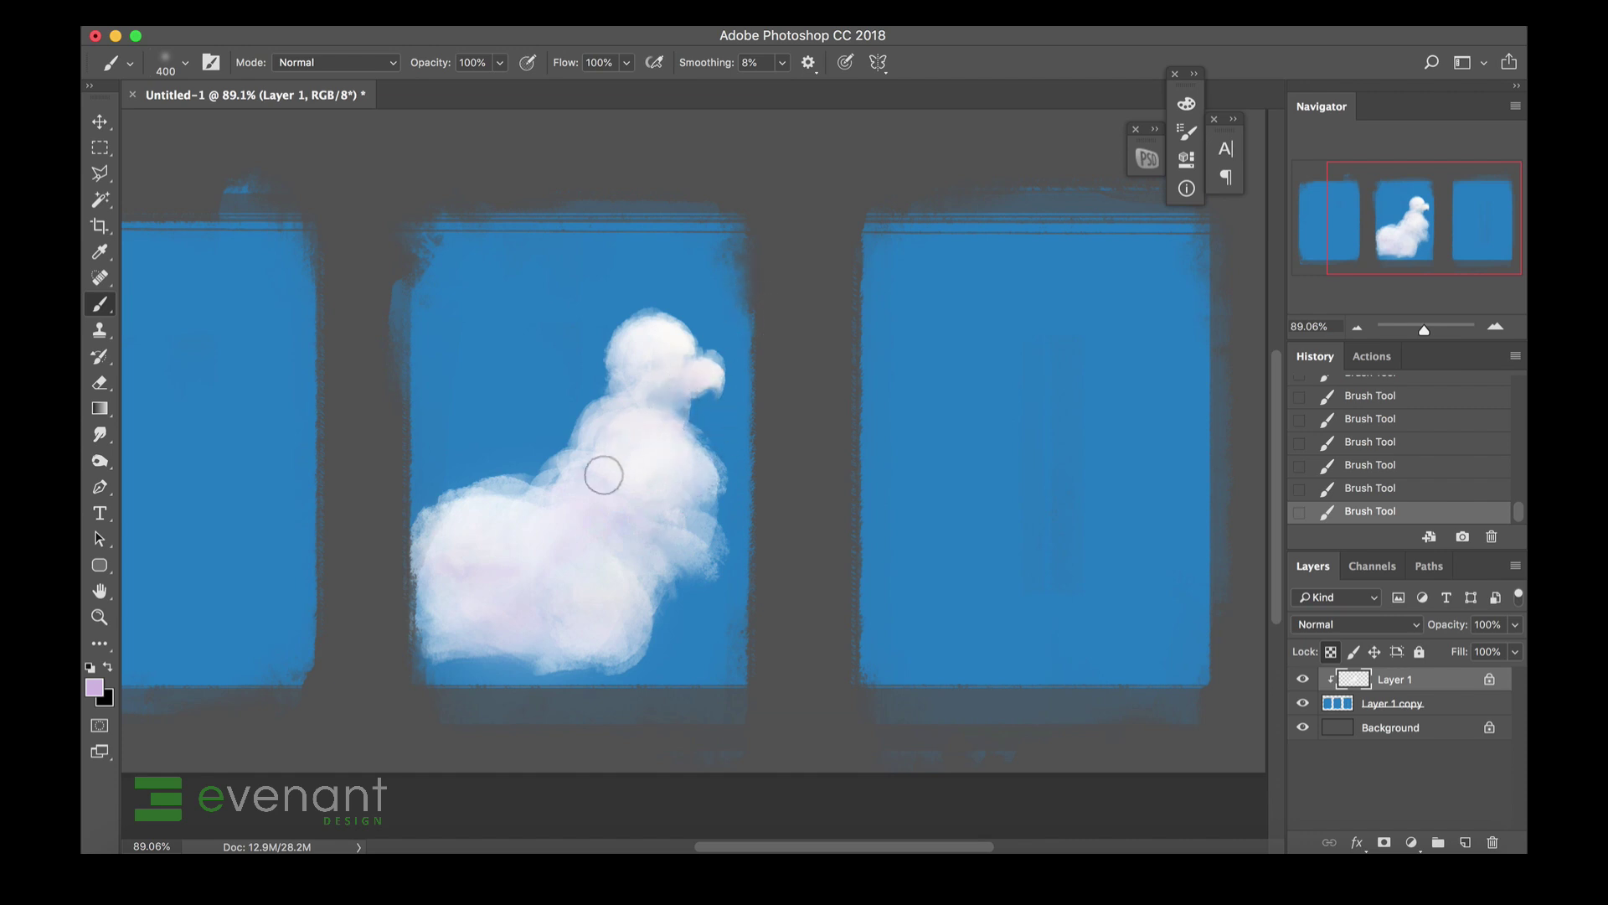
Choose the 175 px soft round brush and unlock the cloud layer's transparent pixels.
{"action": "right_click", "coordinate": [630, 452]}
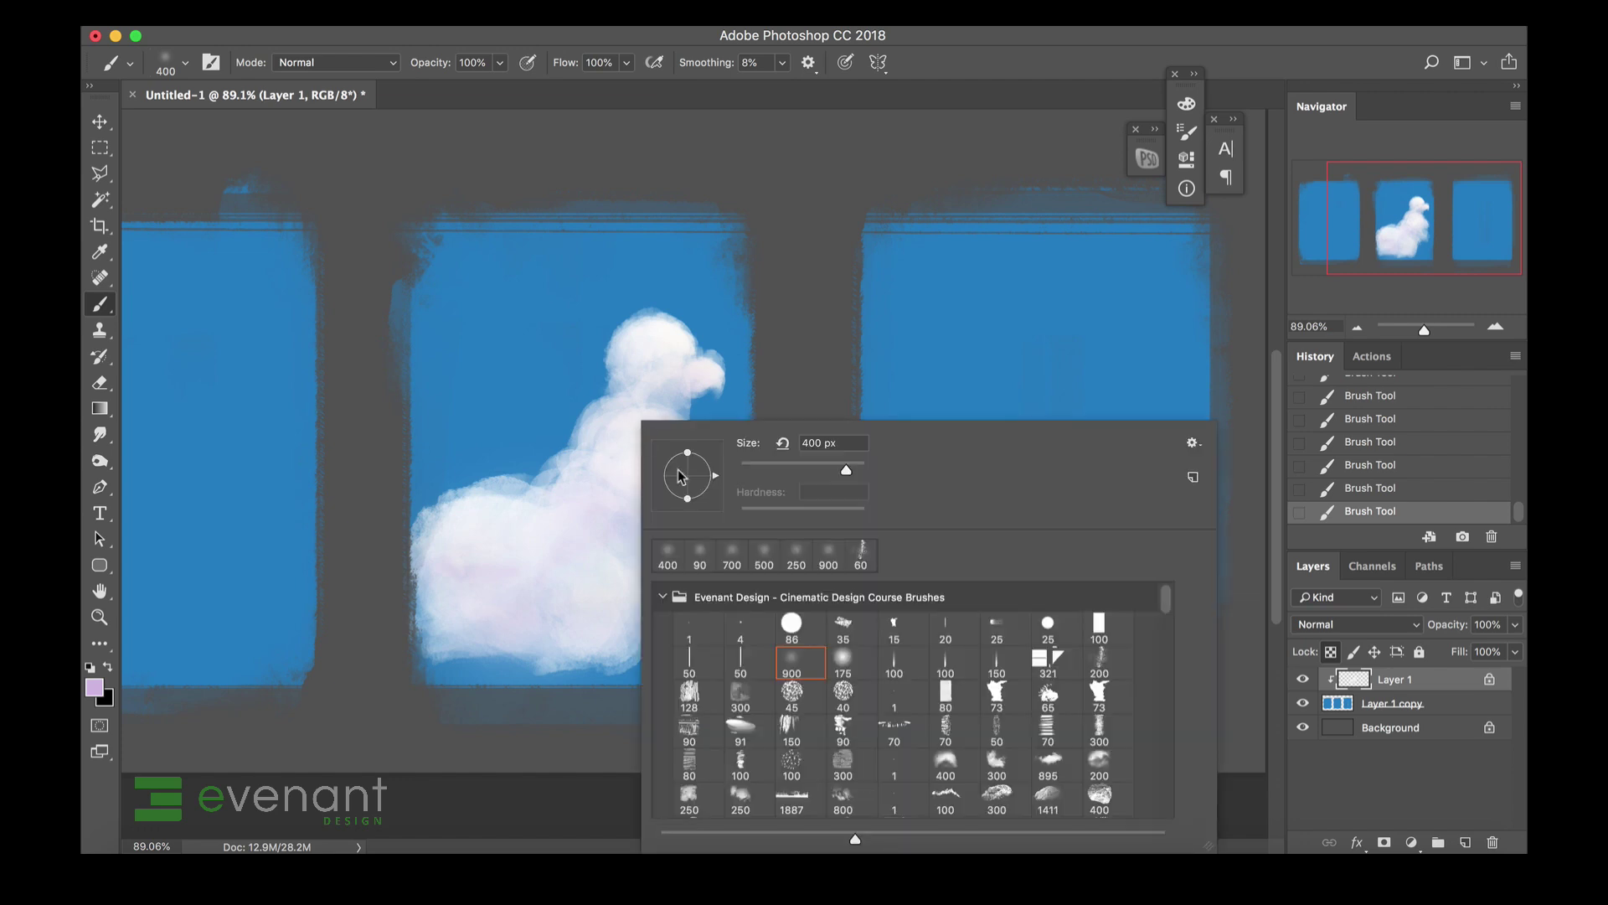
{"action": "double_click", "coordinate": [842, 660]}
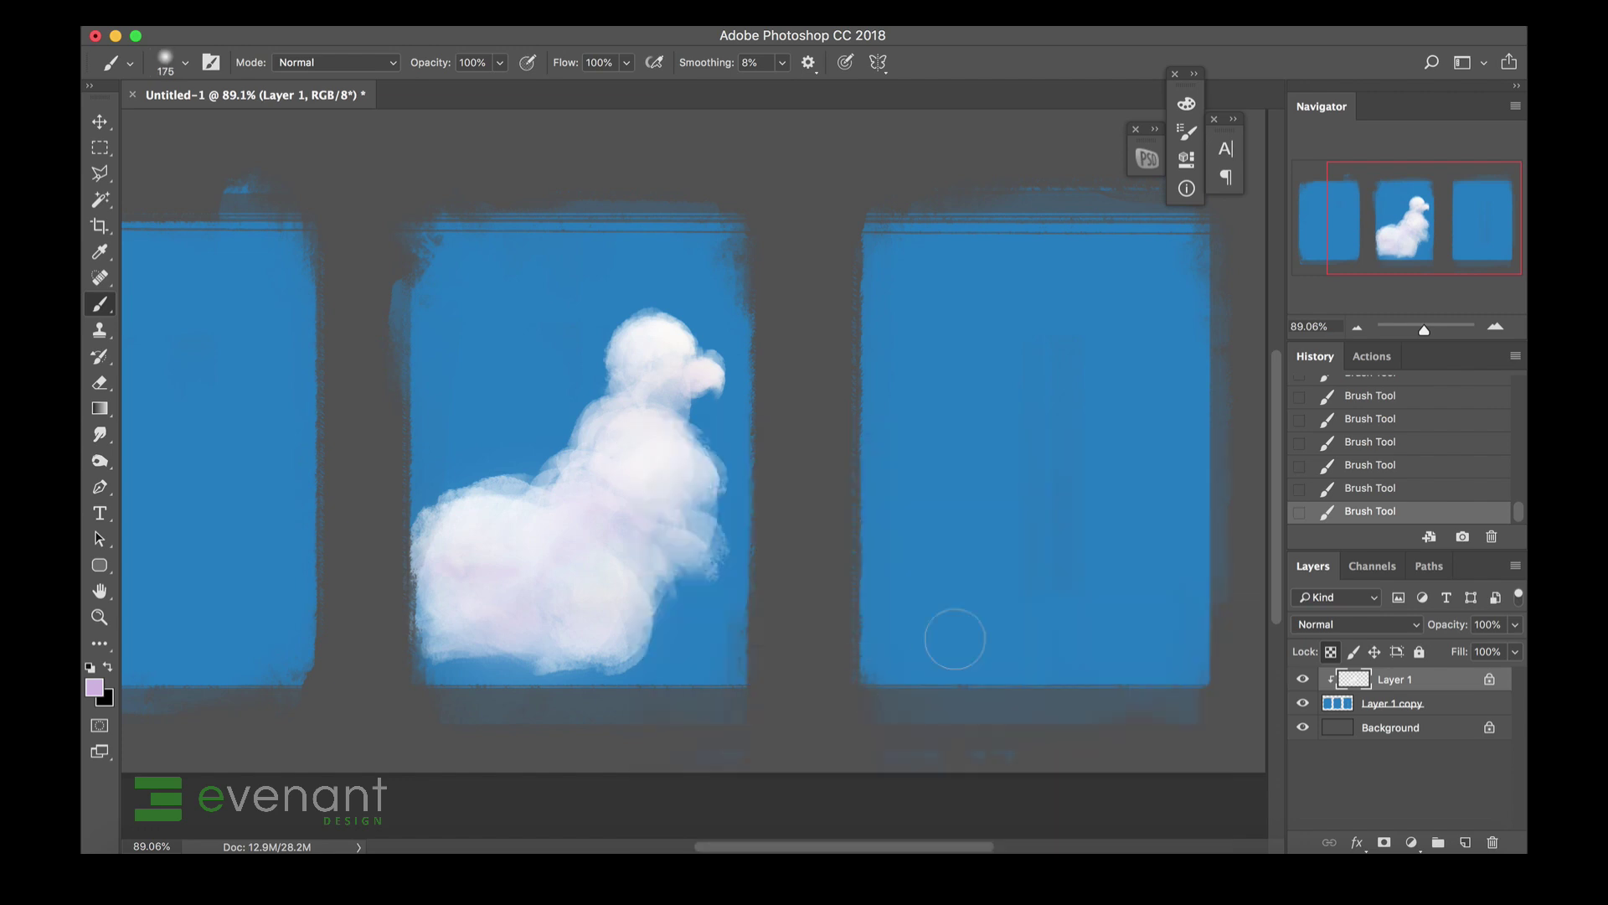
{"action": "left_click", "coordinate": [1331, 654]}
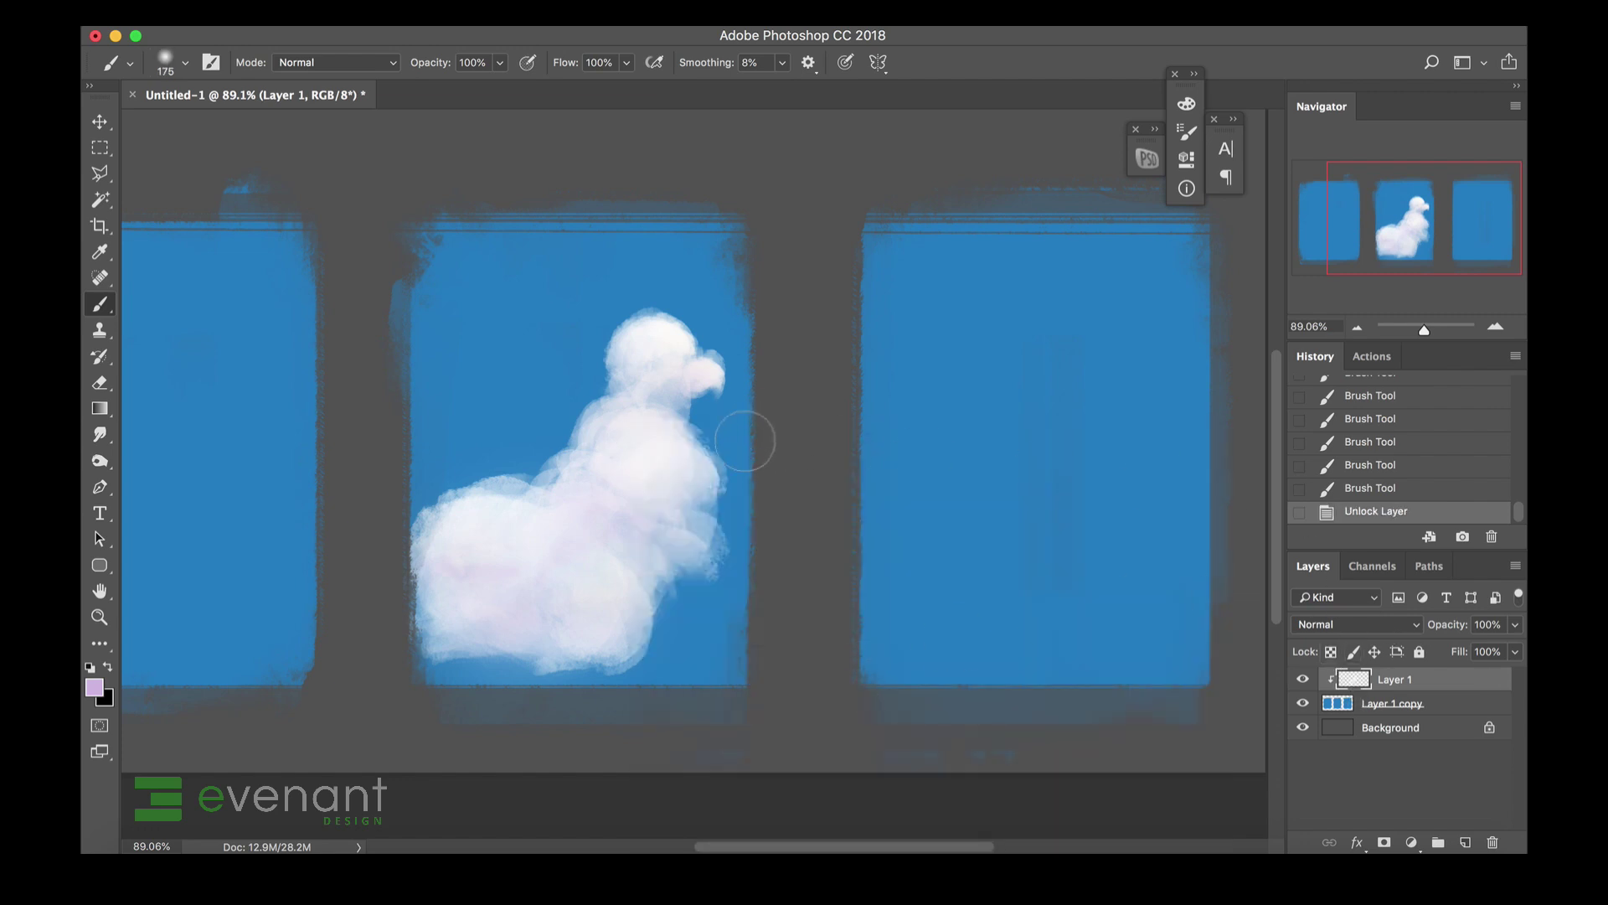
Sample a pale blue from the crown and fill out the slope below it with small soft strokes.
{"action": "left_click", "coordinate": [620, 356], "text": "alt"}
{"action": "left_click", "coordinate": [641, 346]}
{"action": "left_click_drag", "start_coordinate": [614, 346], "coordinate": [606, 392]}
{"action": "key", "text": "]"}
{"action": "key", "text": "]"}
{"action": "key", "text": "]"}
{"action": "key", "text": "]"}
{"action": "left_click_drag", "start_coordinate": [602, 373], "coordinate": [626, 350]}
{"action": "left_click", "coordinate": [613, 356]}
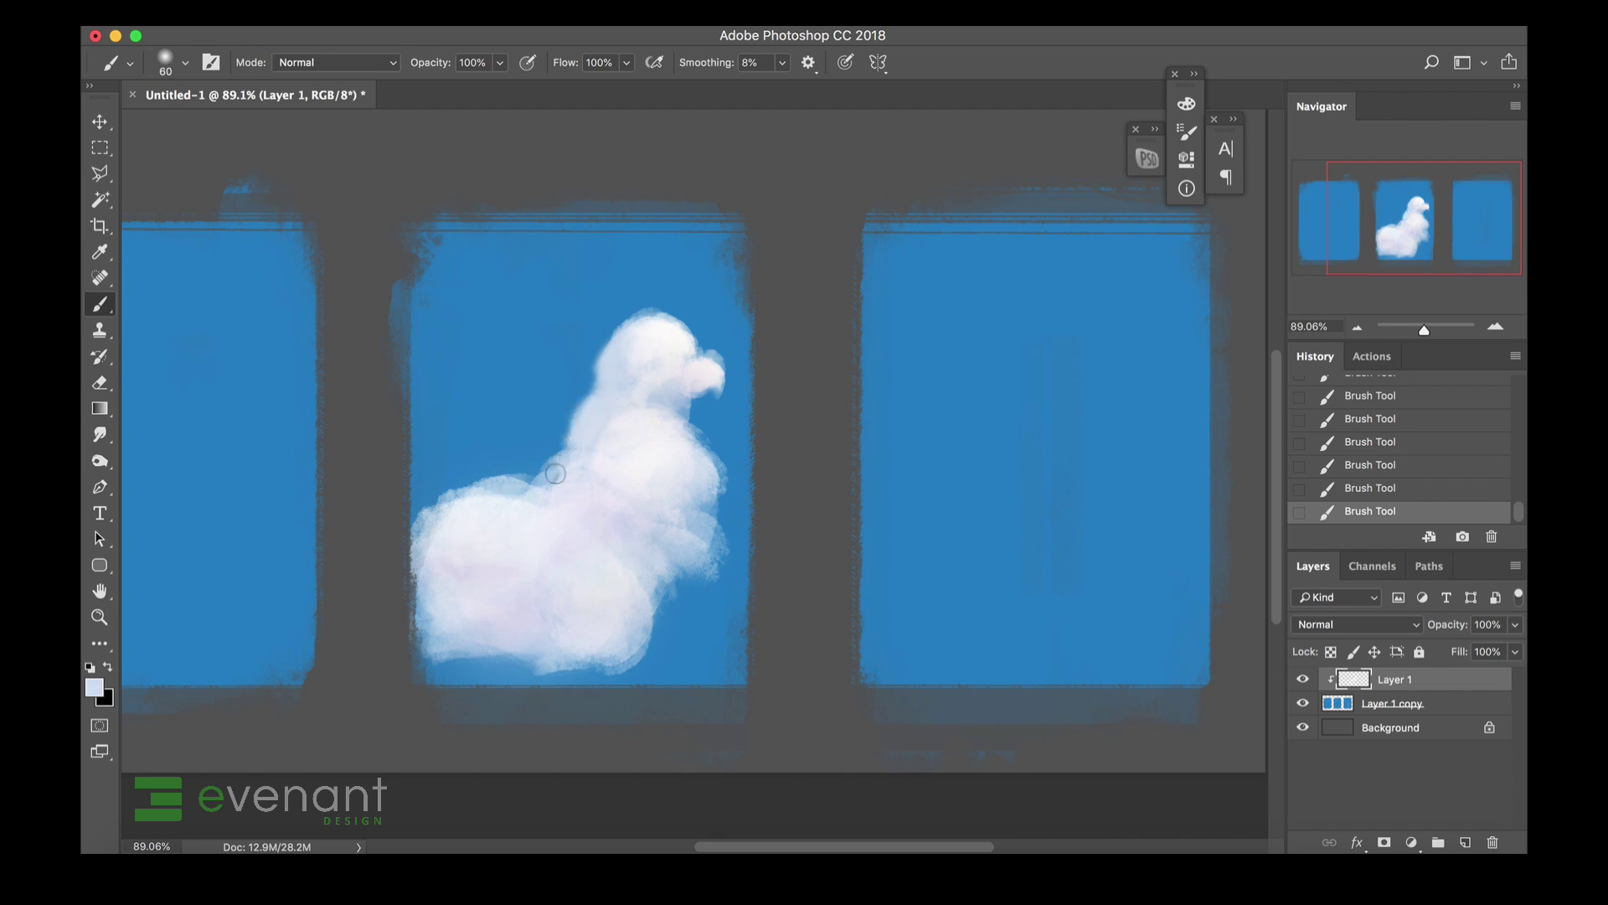
Soften the cloud's lower shoulder and paint a hazy glow above it, enlarging the soft brush to 500 px.
{"action": "mouse_move", "coordinate": [544, 479]}
{"action": "left_mouse_down"}
{"action": "mouse_move", "coordinate": [612, 470]}
{"action": "mouse_move", "coordinate": [572, 475]}
{"action": "mouse_move", "coordinate": [529, 521]}
{"action": "mouse_move", "coordinate": [581, 470]}
{"action": "mouse_move", "coordinate": [534, 503]}
{"action": "left_mouse_up"}
{"action": "key", "text": "bracketright"}
{"action": "key", "text": "bracketright"}
{"action": "key", "text": "bracketright"}
{"action": "key", "text": "bracketright"}
{"action": "key", "text": "bracketright"}
{"action": "key", "text": "bracketright"}
{"action": "key", "text": "bracketright"}
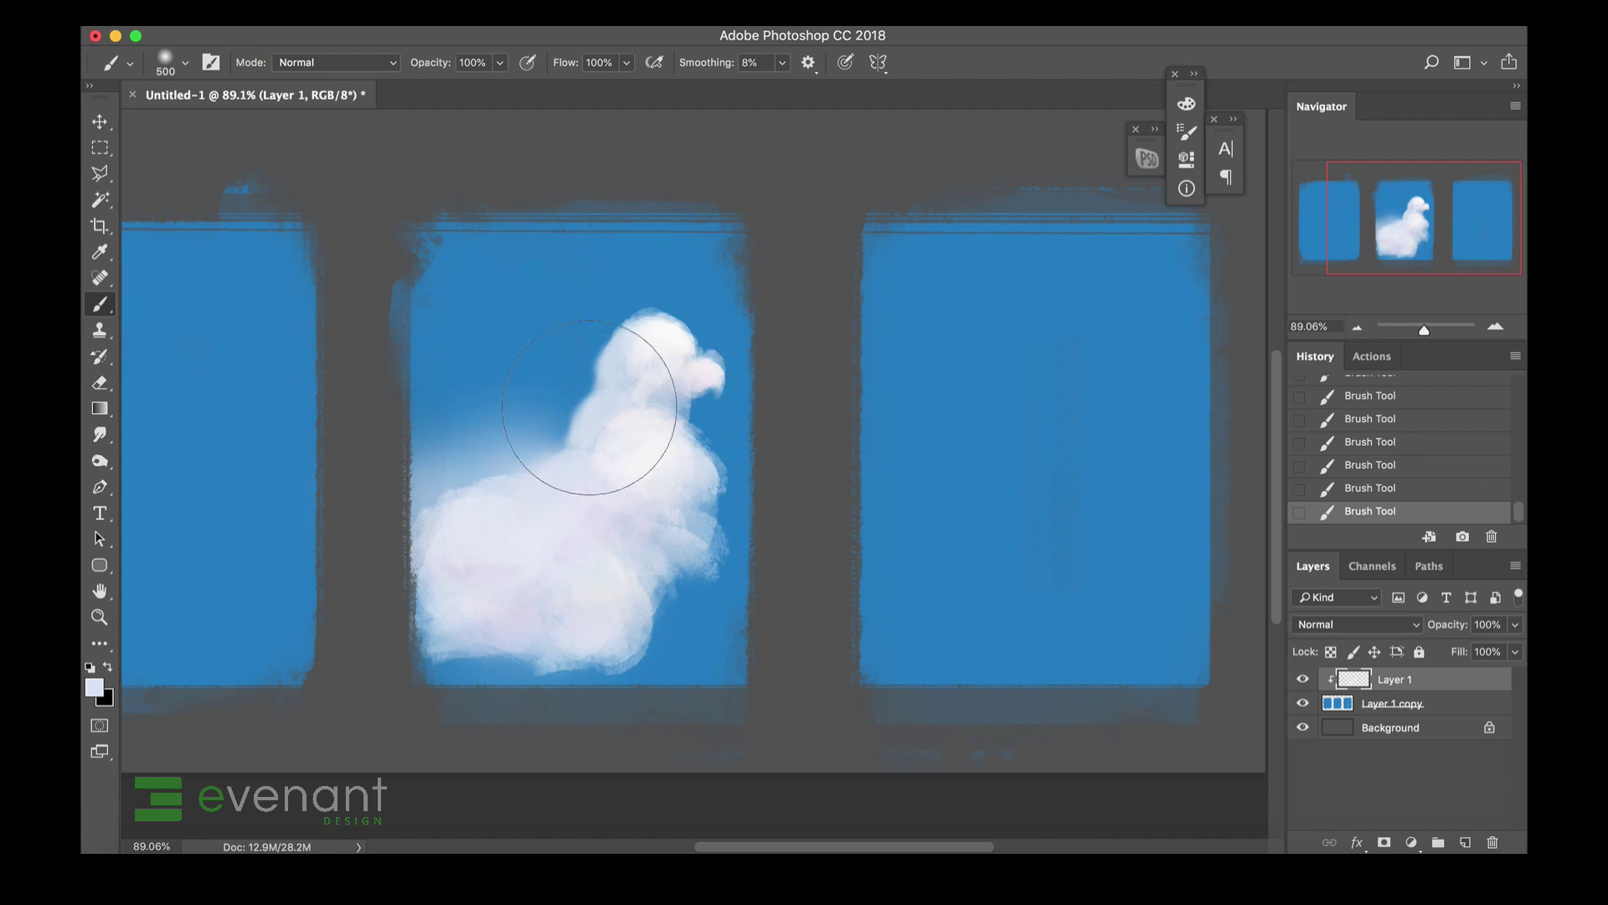
Reduce the brush to 80 px and flip the canvas horizontally.
{"action": "key", "text": "bracketleft"}
{"action": "key", "text": "bracketleft"}
{"action": "key", "text": "bracketleft"}
{"action": "key", "text": "bracketleft"}
{"action": "key", "text": "bracketleft"}
{"action": "key", "text": "bracketleft"}
{"action": "key", "text": "bracketleft"}
{"action": "key", "text": "bracketleft"}
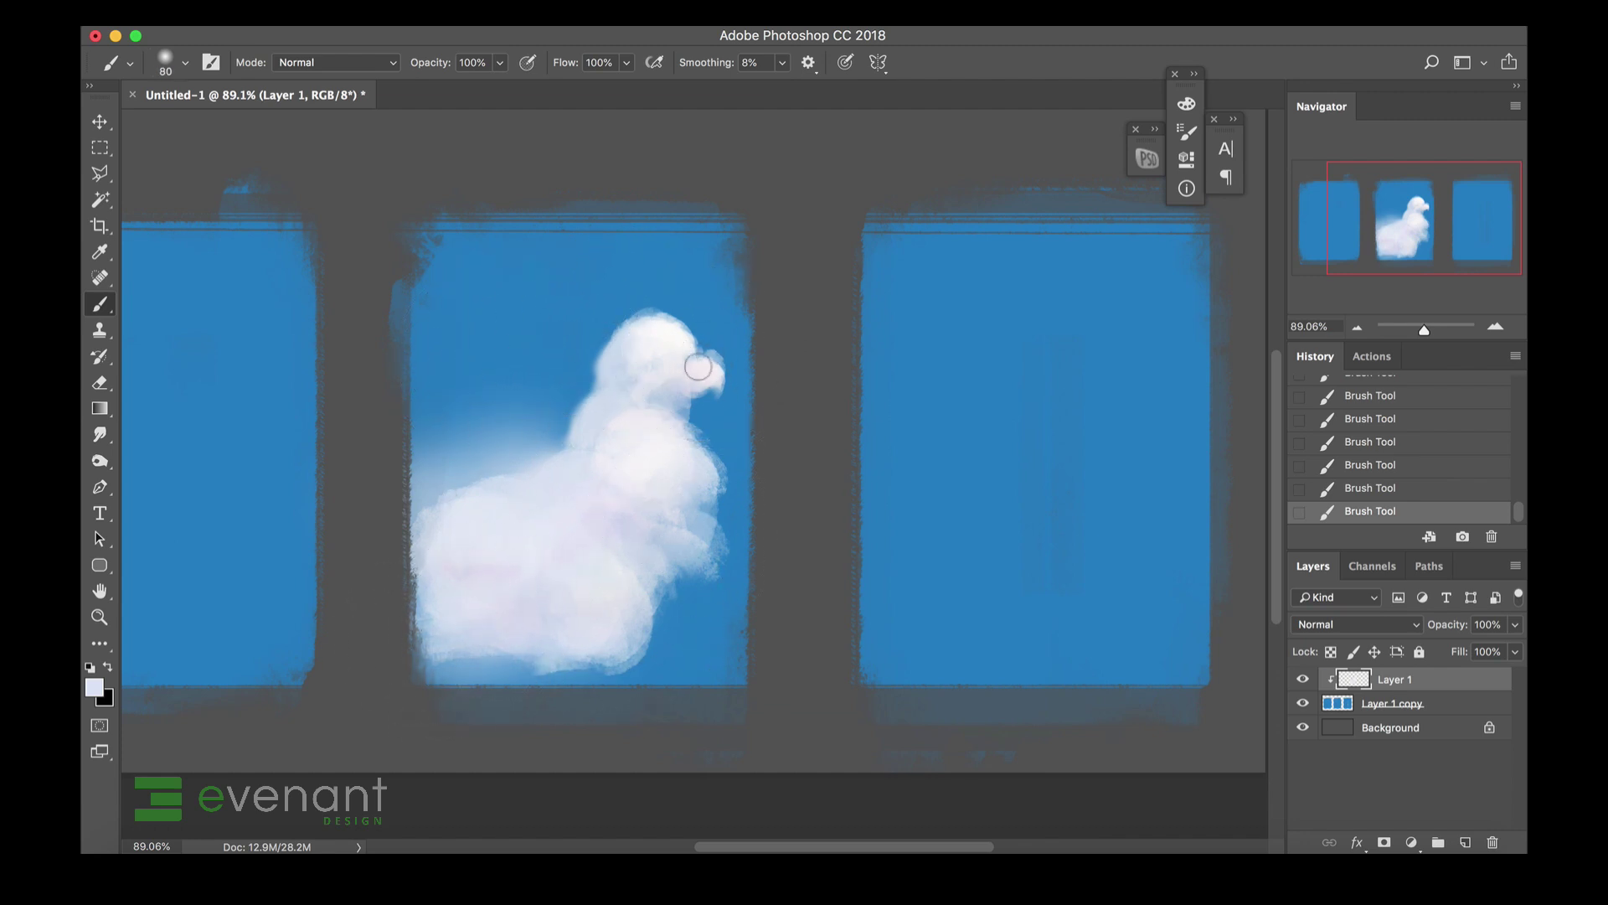
{"action": "key", "text": "super+f"}
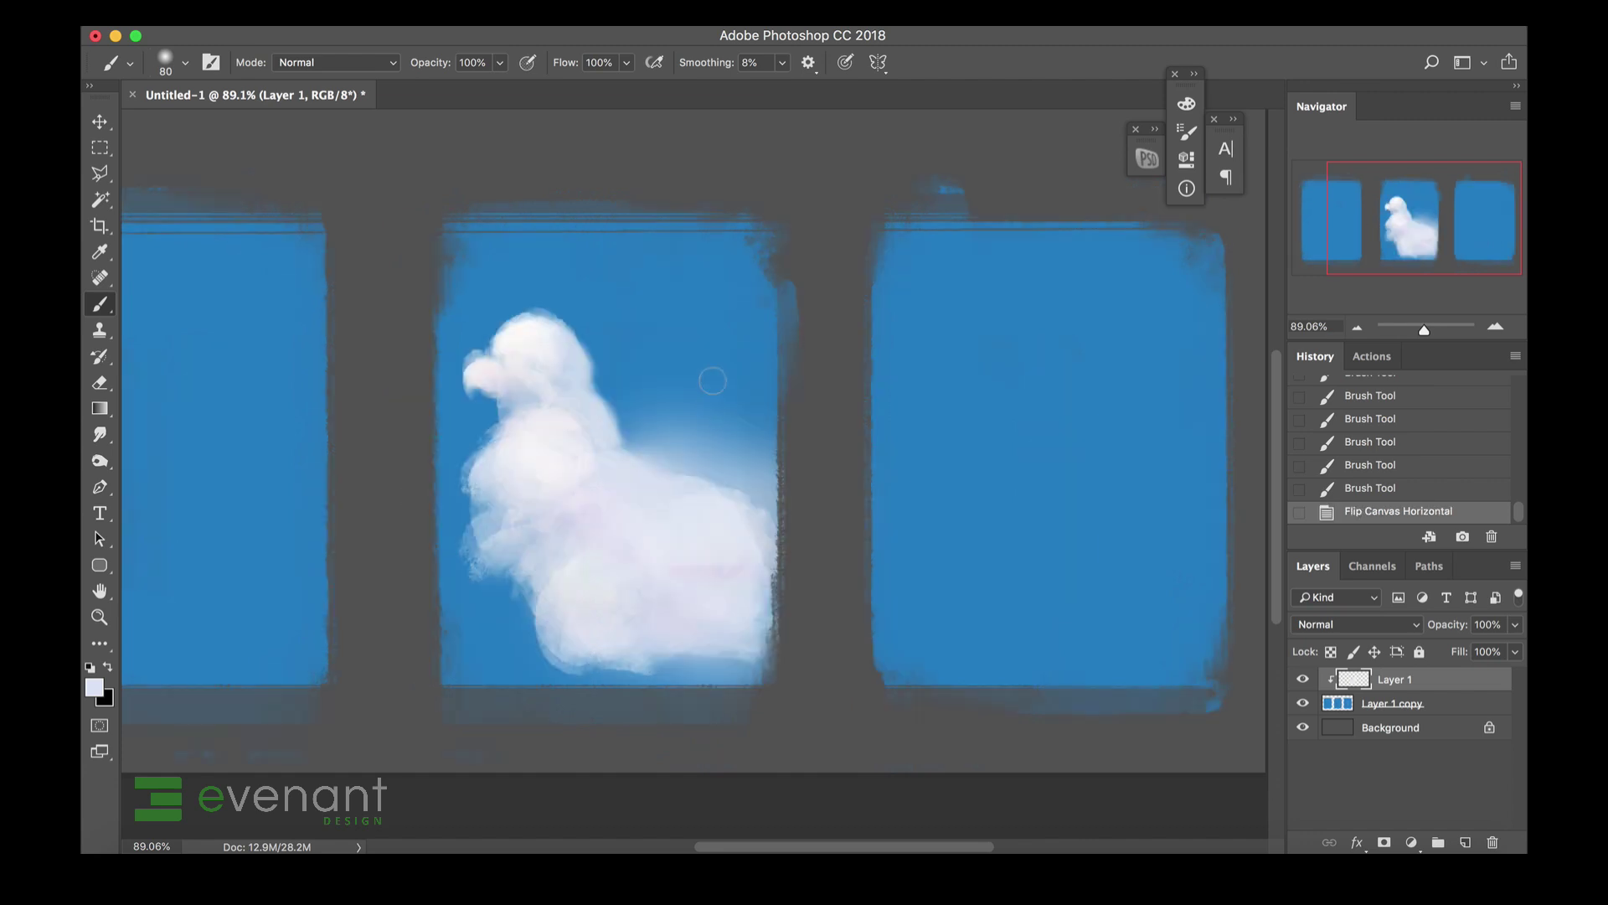
Paint a soft puff below the crown's small bump, extending the cloud to the middle block's left edge.
{"action": "left_click_drag", "start_coordinate": [481, 382], "coordinate": [489, 392]}
{"action": "left_click_drag", "start_coordinate": [489, 383], "coordinate": [514, 404]}
{"action": "left_click_drag", "start_coordinate": [508, 395], "coordinate": [496, 409]}
{"action": "left_click_drag", "start_coordinate": [501, 399], "coordinate": [487, 409]}
{"action": "mouse_move", "coordinate": [483, 410]}
{"action": "left_mouse_down"}
{"action": "mouse_move", "coordinate": [493, 427]}
{"action": "mouse_move", "coordinate": [437, 417]}
{"action": "mouse_move", "coordinate": [464, 436]}
{"action": "left_mouse_up"}
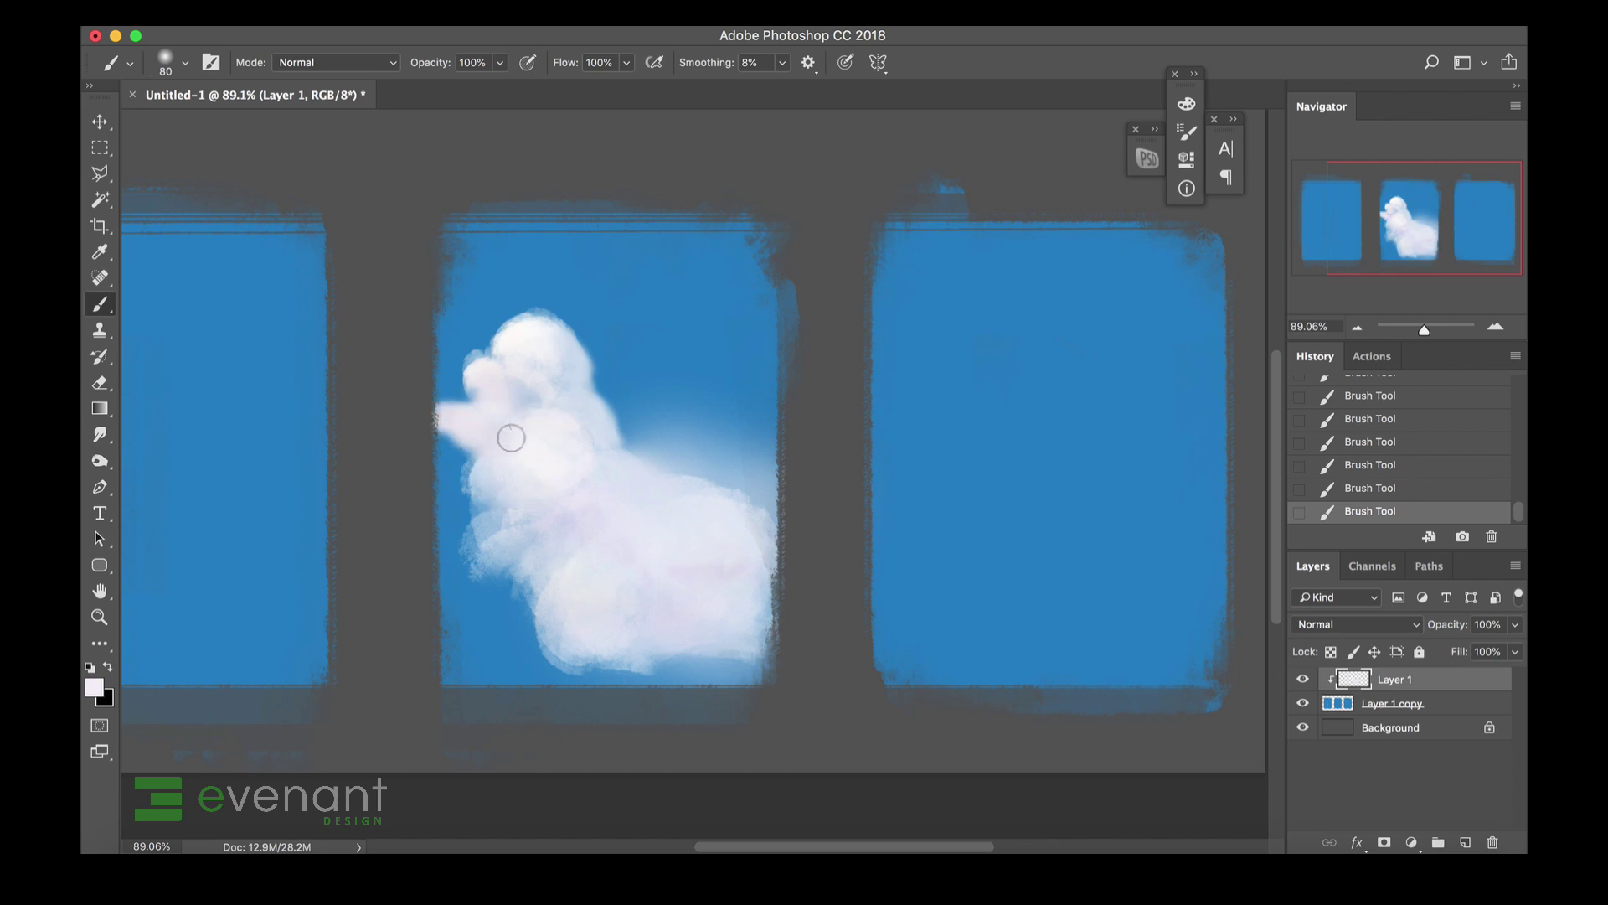
Enlarge the brush to 300 px and fill the cloud's left side down the block using tones sampled from its shadows.
{"action": "key", "text": "]"}
{"action": "key", "text": "]"}
{"action": "key", "text": "]"}
{"action": "key", "text": "]"}
{"action": "key", "text": "]"}
{"action": "key", "text": "]"}
{"action": "key", "text": "]"}
{"action": "key", "text": "]"}
{"action": "key", "text": "]"}
{"action": "key", "text": "]"}
{"action": "mouse_move", "coordinate": [475, 476]}
{"action": "left_mouse_down"}
{"action": "mouse_move", "coordinate": [453, 500]}
{"action": "mouse_move", "coordinate": [516, 494]}
{"action": "left_mouse_up"}
{"action": "left_click", "coordinate": [512, 527], "text": "alt"}
{"action": "left_click", "coordinate": [519, 519], "text": "alt"}
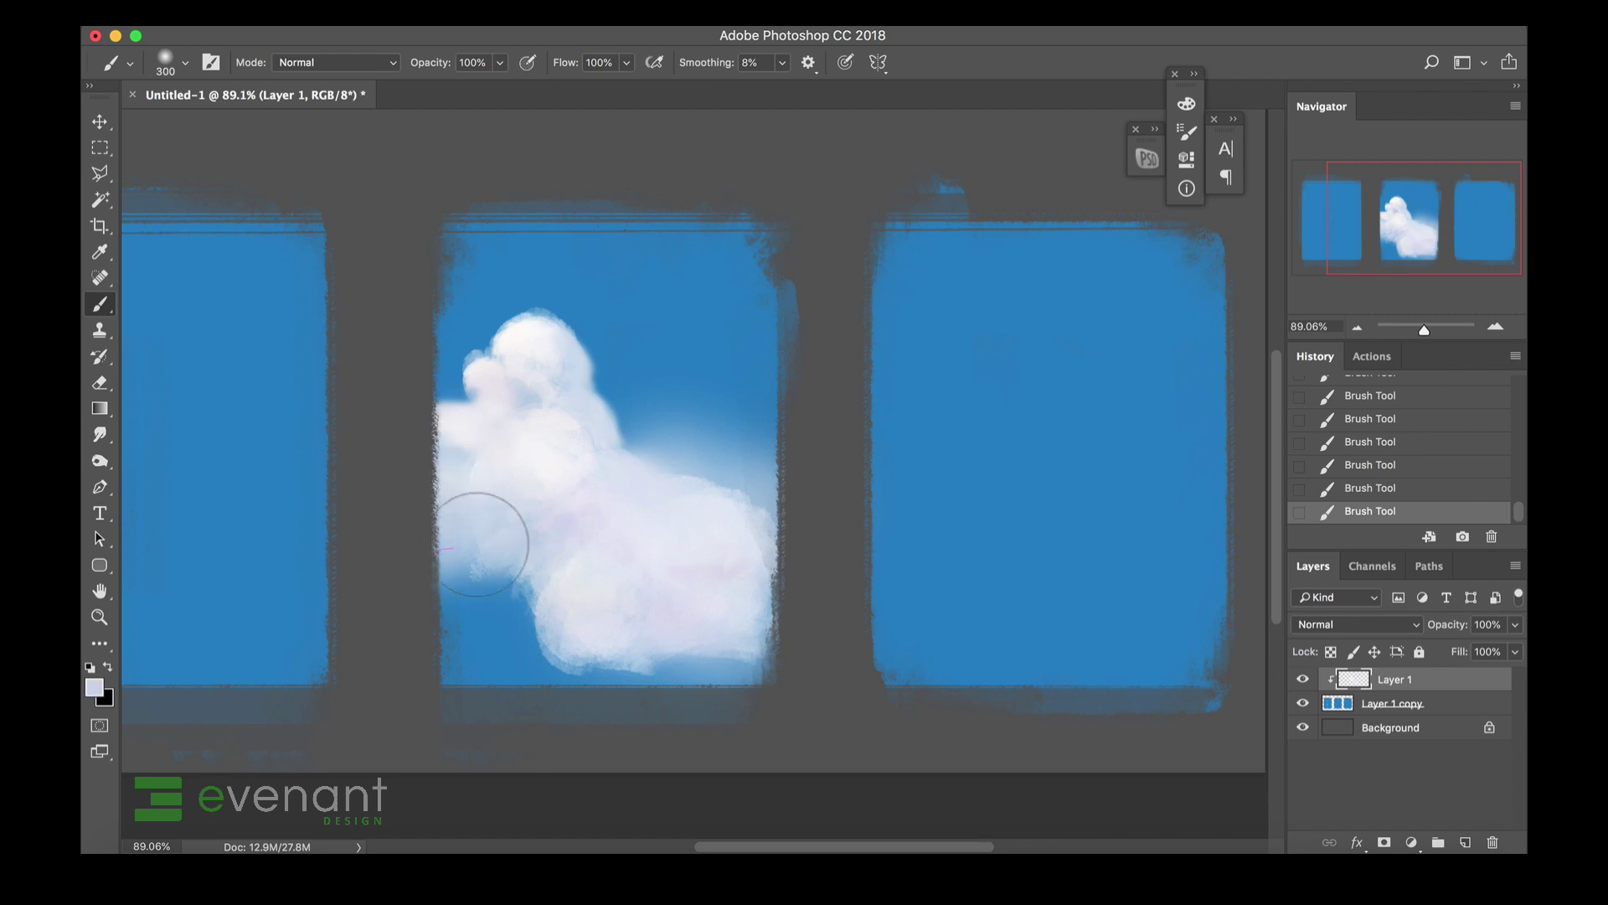
{"action": "mouse_move", "coordinate": [427, 587]}
{"action": "left_mouse_down"}
{"action": "mouse_move", "coordinate": [553, 549]}
{"action": "mouse_move", "coordinate": [459, 598]}
{"action": "mouse_move", "coordinate": [556, 434]}
{"action": "mouse_move", "coordinate": [616, 394]}
{"action": "left_mouse_up"}
Switch to the 900 px soft textured brush and blend sampled cloud tones across the lower cloud to the block's bottom edge.
{"action": "left_click", "coordinate": [546, 583], "text": "alt"}
{"action": "right_click", "coordinate": [630, 420]}
{"action": "left_click", "coordinate": [790, 660]}
{"action": "left_click", "coordinate": [533, 584]}
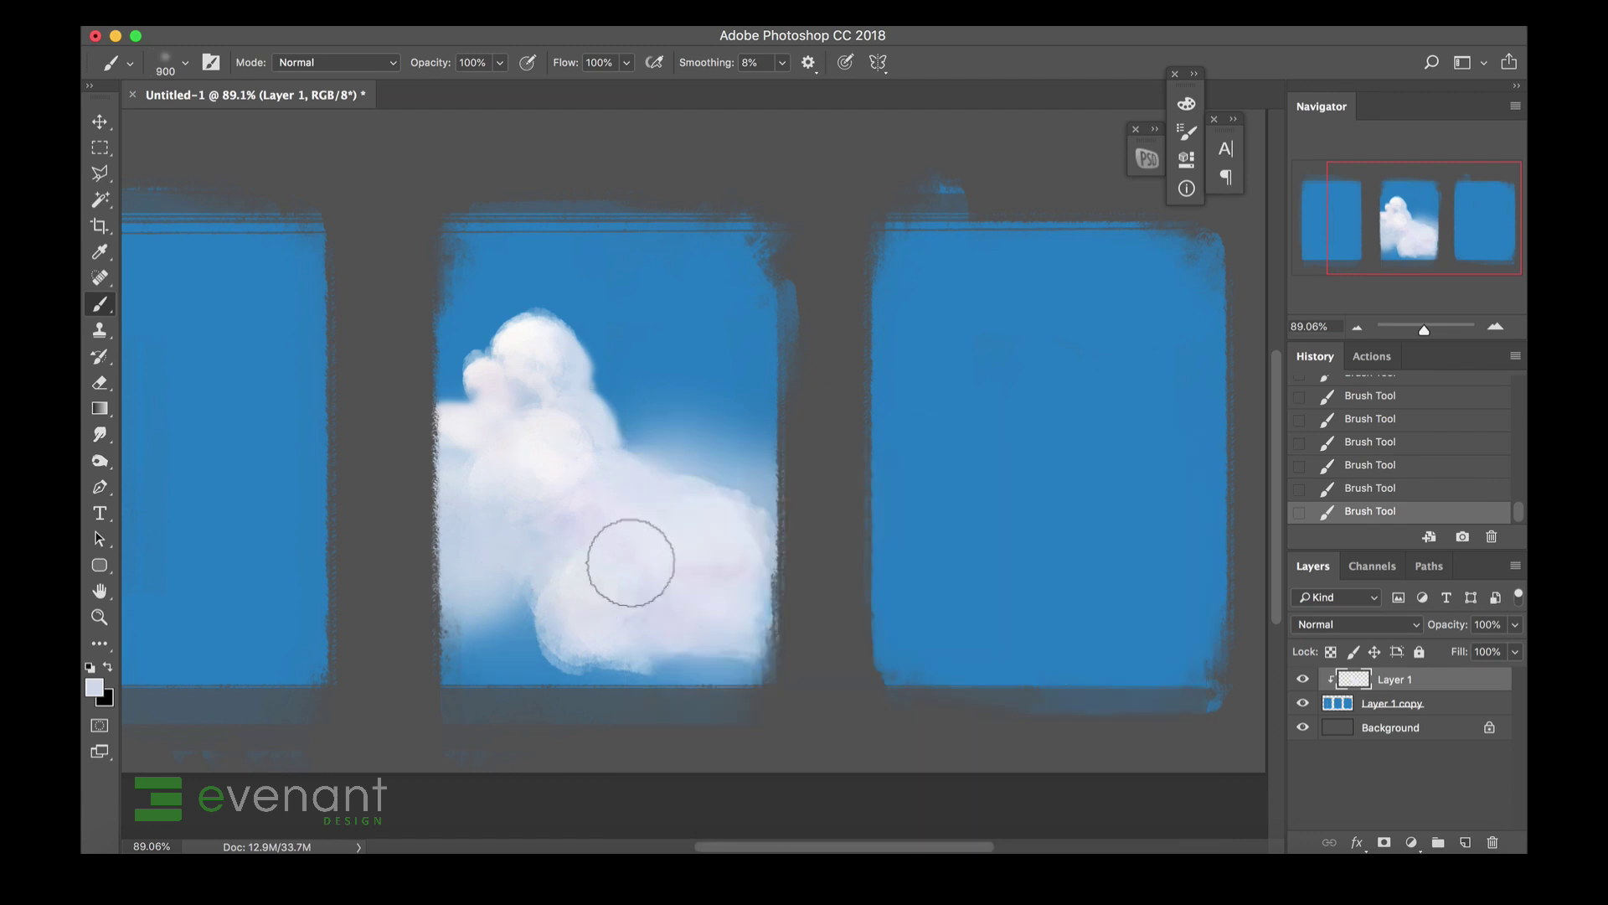
{"action": "left_click", "coordinate": [660, 577], "text": "alt"}
{"action": "mouse_move", "coordinate": [586, 605]}
{"action": "left_mouse_down"}
{"action": "mouse_move", "coordinate": [503, 630]}
{"action": "mouse_move", "coordinate": [476, 620]}
{"action": "mouse_move", "coordinate": [605, 579]}
{"action": "mouse_move", "coordinate": [468, 646]}
{"action": "mouse_move", "coordinate": [605, 559]}
{"action": "mouse_move", "coordinate": [534, 584]}
{"action": "mouse_move", "coordinate": [562, 569]}
{"action": "mouse_move", "coordinate": [482, 668]}
{"action": "mouse_move", "coordinate": [578, 598]}
{"action": "left_mouse_up"}
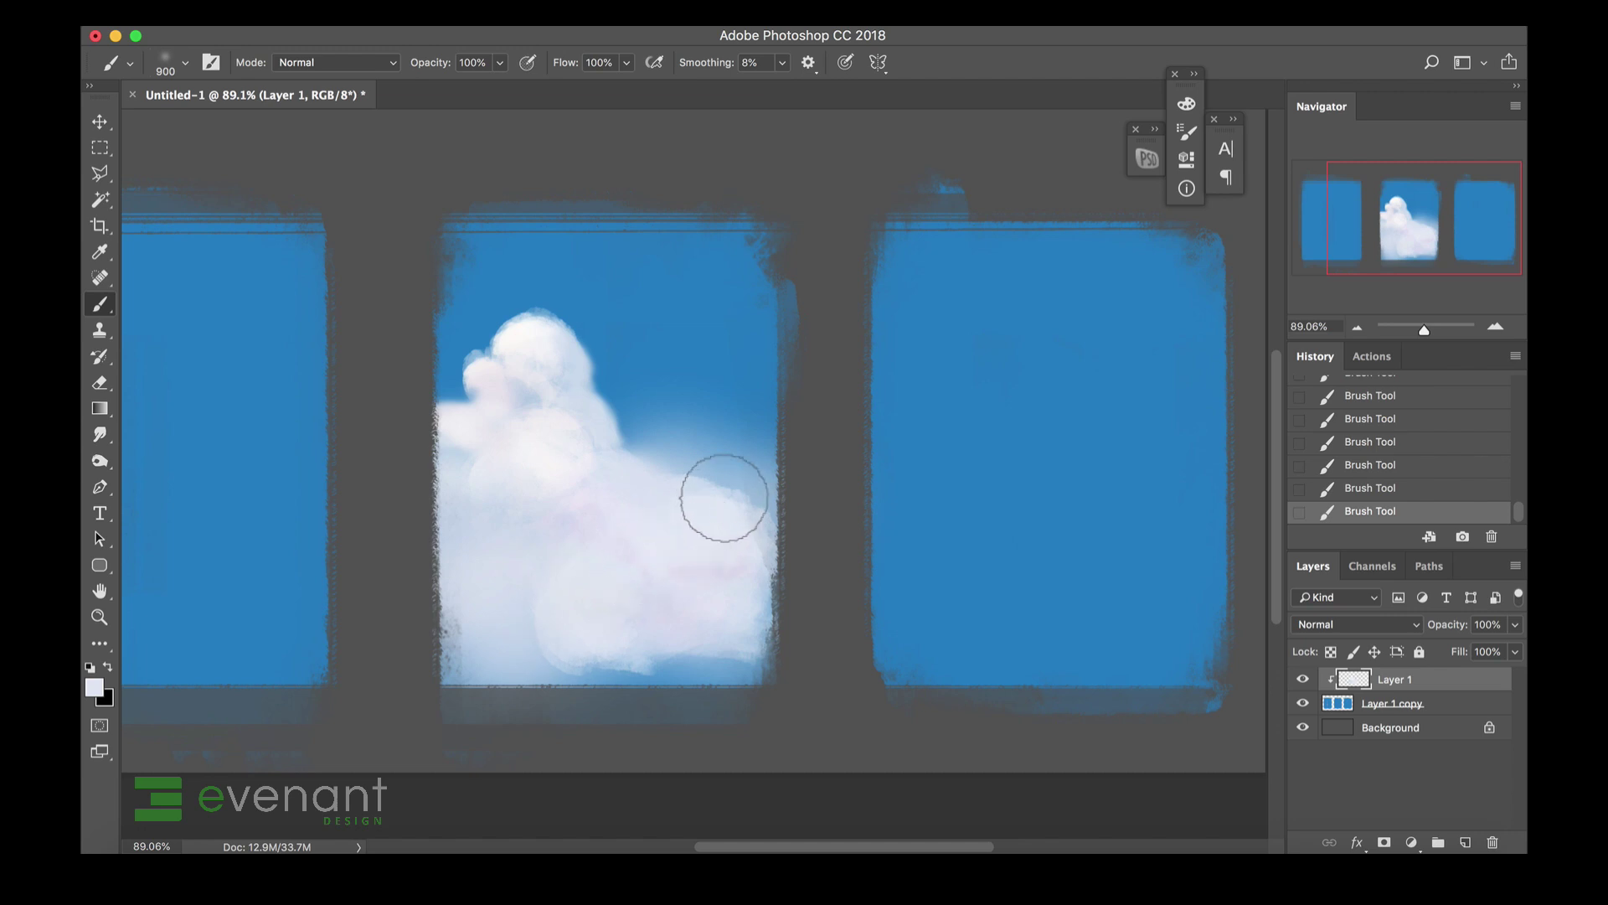
Paint small trailing puffs above the cloud's right shoulder with a 35 px soft round brush, and soften them at 100 px.
{"action": "right_click", "coordinate": [695, 442]}
{"action": "left_click", "coordinate": [913, 670]}
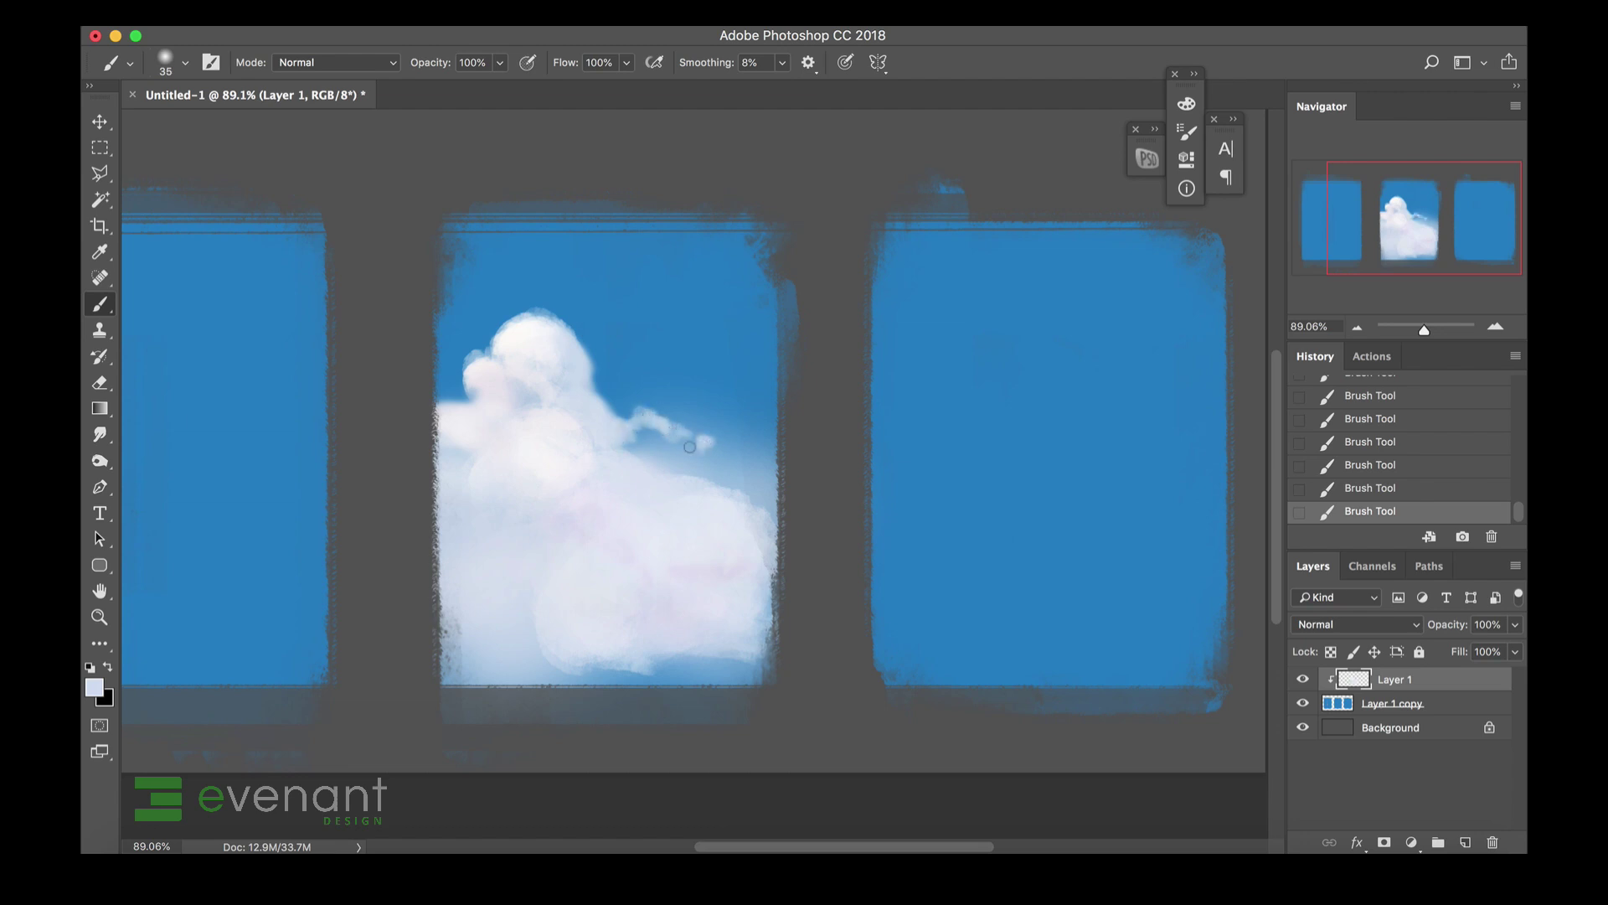
{"action": "key", "text": "bracketright"}
{"action": "key", "text": "bracketright"}
{"action": "key", "text": "bracketright"}
{"action": "key", "text": "bracketright"}
{"action": "key", "text": "bracketright"}
{"action": "mouse_move", "coordinate": [646, 440]}
{"action": "left_mouse_down"}
{"action": "mouse_move", "coordinate": [626, 438]}
{"action": "mouse_move", "coordinate": [703, 440]}
{"action": "left_mouse_up"}
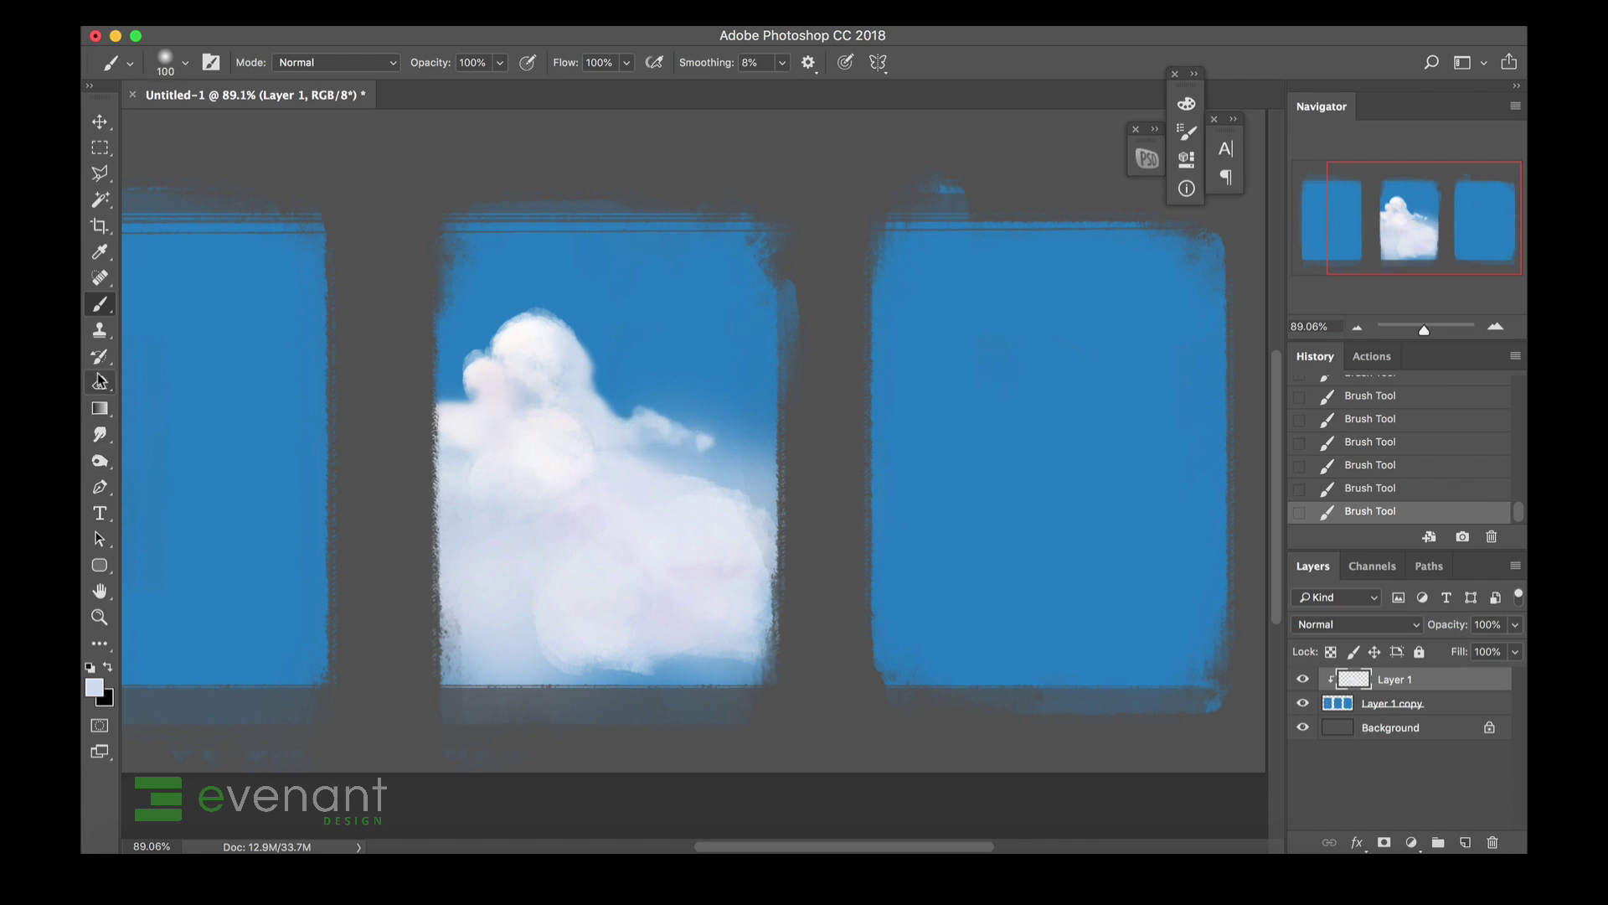
Switch to the Mixer Brush with a textured tip, try a smear beside the cloud's crown and undo it.
{"action": "left_click", "coordinate": [102, 305]}
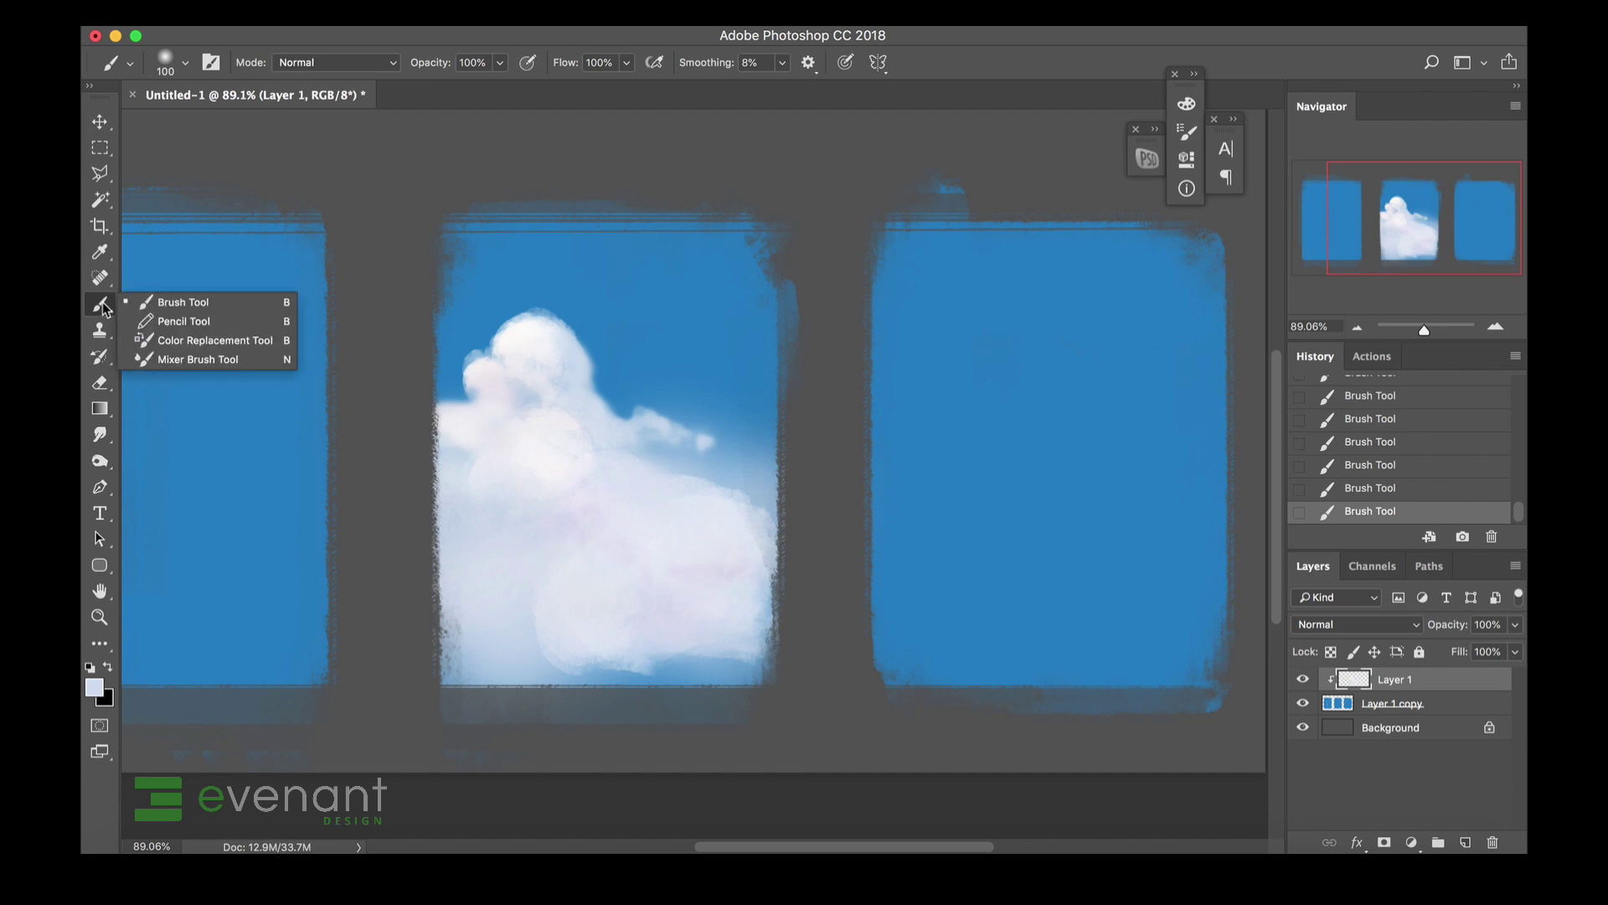
{"action": "left_click", "coordinate": [155, 358]}
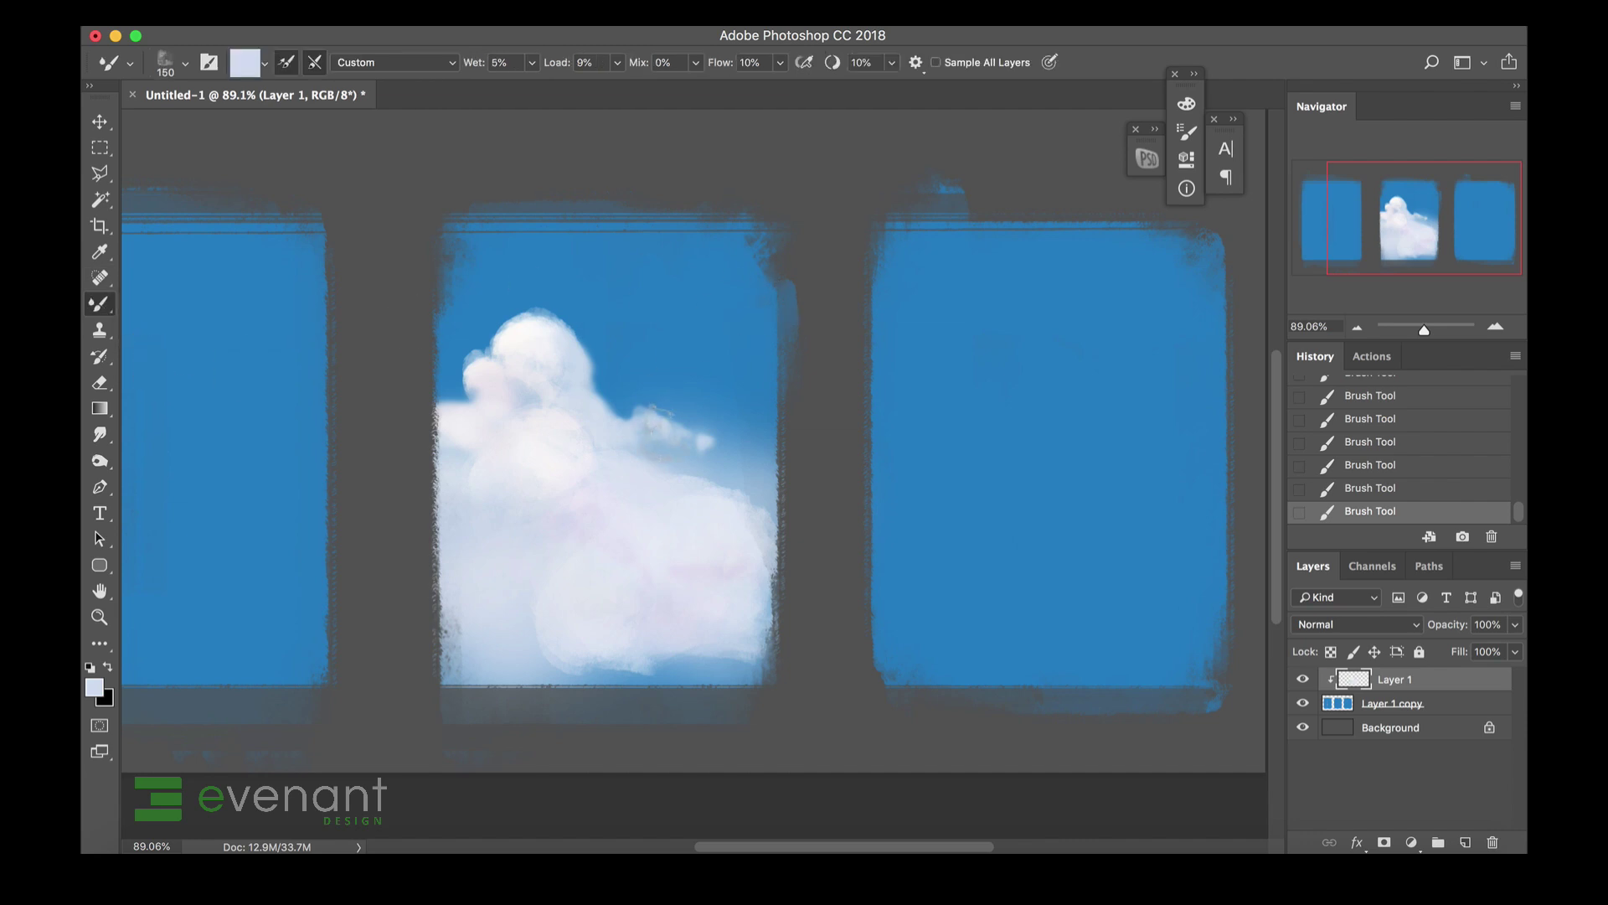
{"action": "right_click", "coordinate": [624, 358]}
{"action": "left_click", "coordinate": [762, 638]}
{"action": "mouse_move", "coordinate": [578, 385]}
{"action": "left_mouse_down"}
{"action": "mouse_move", "coordinate": [626, 389]}
{"action": "mouse_move", "coordinate": [678, 356]}
{"action": "mouse_move", "coordinate": [590, 383]}
{"action": "mouse_move", "coordinate": [629, 384]}
{"action": "left_mouse_up"}
{"action": "key", "text": "super+z"}
Load cloud colour into the 150 px Mixer Brush, pull feathery wisps from the right slope and smear the cloud's base.
{"action": "key", "text": "["}
{"action": "key", "text": "["}
{"action": "key", "text": "["}
{"action": "key", "text": "["}
{"action": "left_click", "coordinate": [566, 391], "text": "alt"}
{"action": "mouse_move", "coordinate": [591, 387]}
{"action": "left_mouse_down"}
{"action": "mouse_move", "coordinate": [613, 375]}
{"action": "mouse_move", "coordinate": [630, 398]}
{"action": "mouse_move", "coordinate": [683, 369]}
{"action": "left_mouse_up"}
{"action": "mouse_move", "coordinate": [666, 433]}
{"action": "left_mouse_down"}
{"action": "mouse_move", "coordinate": [712, 401]}
{"action": "mouse_move", "coordinate": [739, 430]}
{"action": "mouse_move", "coordinate": [729, 446]}
{"action": "mouse_move", "coordinate": [727, 419]}
{"action": "mouse_move", "coordinate": [646, 460]}
{"action": "mouse_move", "coordinate": [700, 479]}
{"action": "left_mouse_up"}
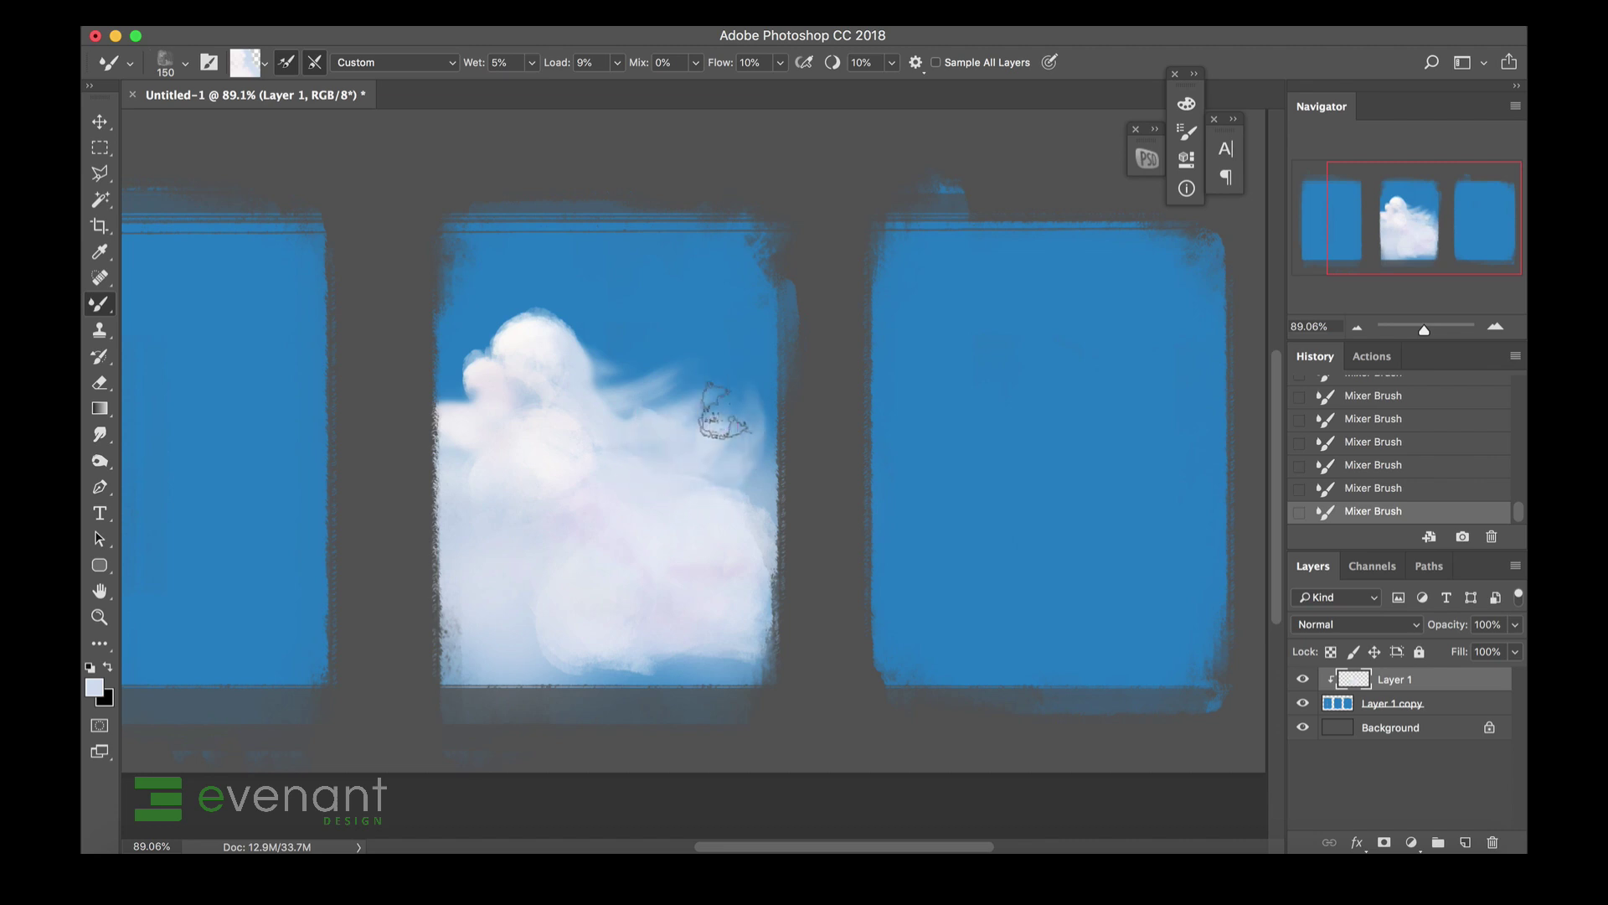
{"action": "mouse_move", "coordinate": [509, 629]}
{"action": "left_mouse_down"}
{"action": "mouse_move", "coordinate": [588, 637]}
{"action": "mouse_move", "coordinate": [559, 652]}
{"action": "mouse_move", "coordinate": [645, 634]}
{"action": "mouse_move", "coordinate": [676, 670]}
{"action": "left_mouse_up"}
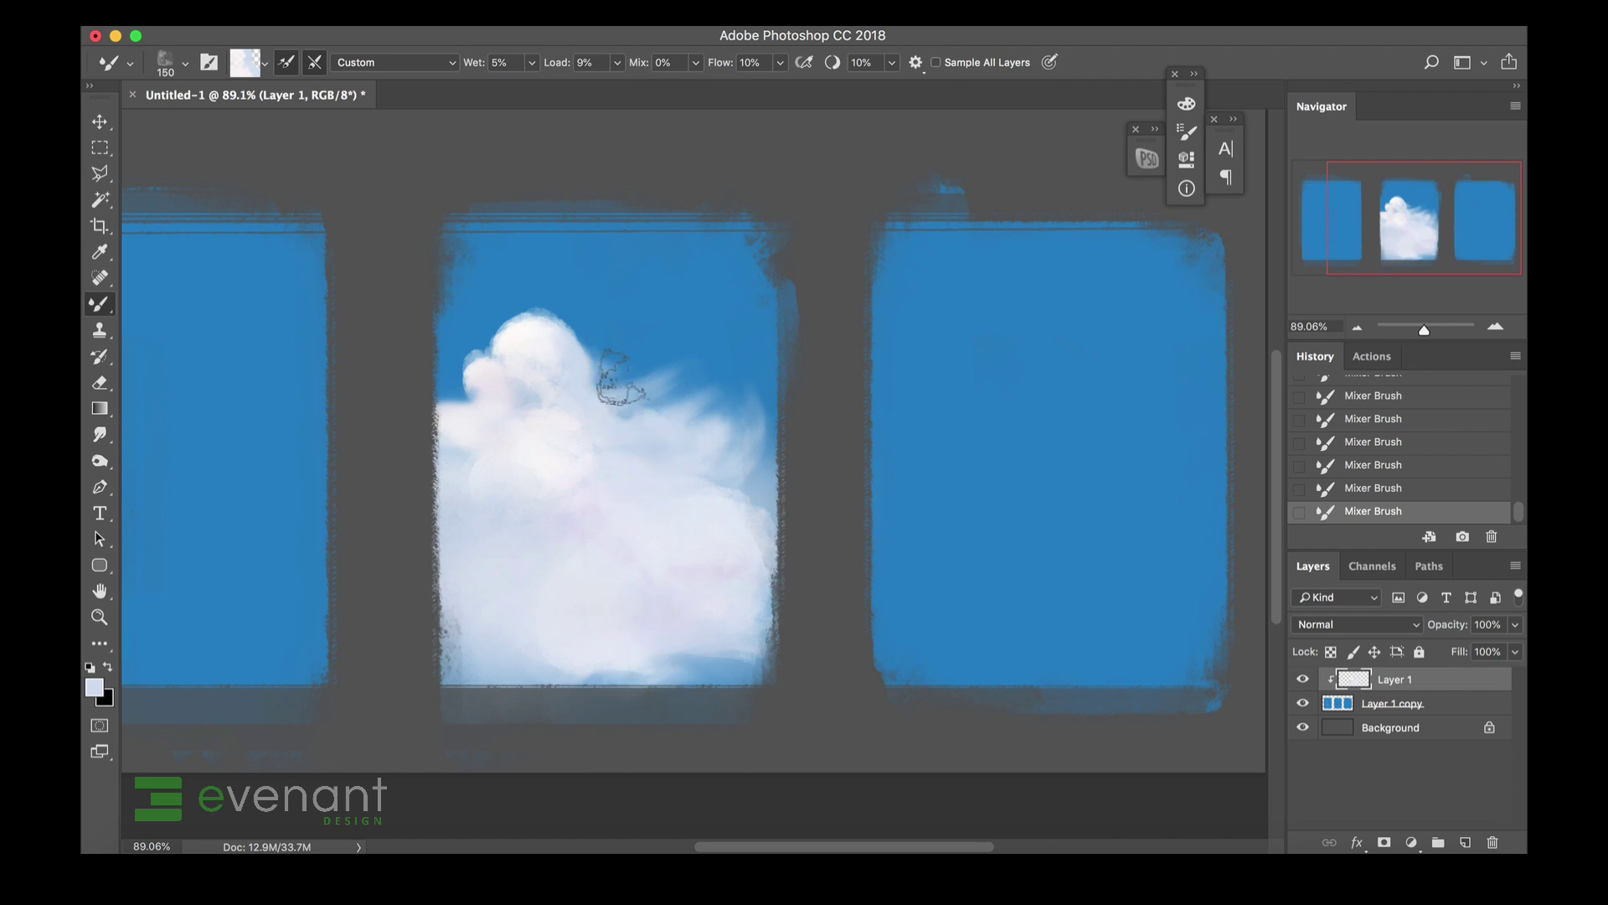
Reduce the Mixer Brush to 60 px and rough up the crown's outline and the puffs beside it.
{"action": "key", "text": "bracketleft"}
{"action": "key", "text": "bracketleft"}
{"action": "key", "text": "bracketleft"}
{"action": "key", "text": "bracketleft"}
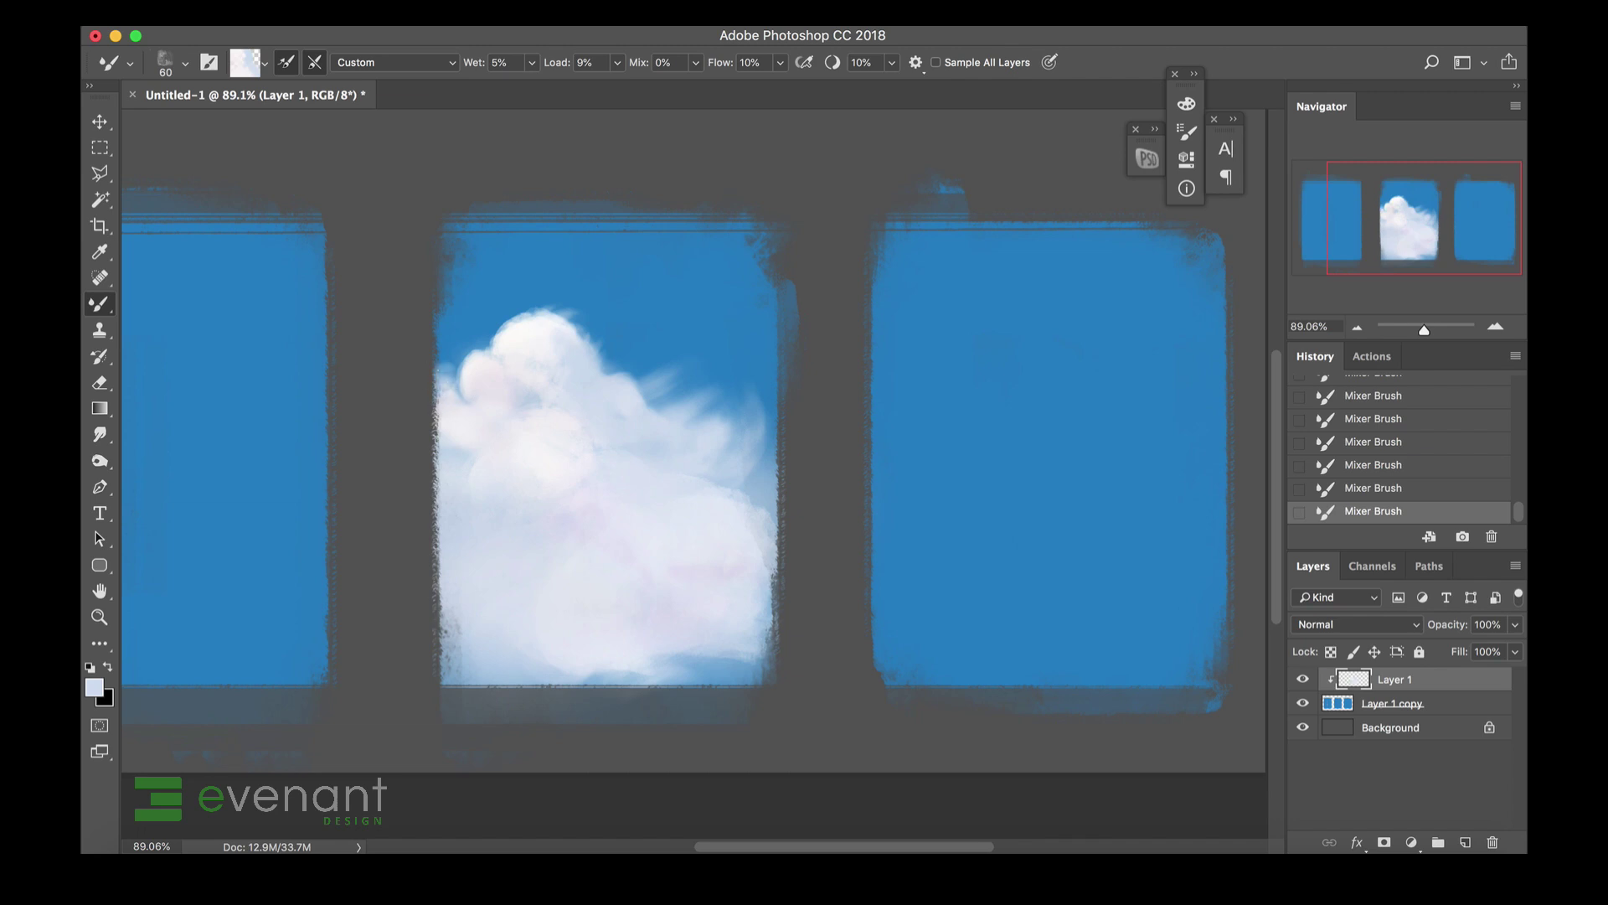
Enlarge the Mixer Brush and smear a faint haze upward from the crown's upper-left edge.
{"action": "key", "text": "bracketright"}
{"action": "key", "text": "bracketright"}
{"action": "key", "text": "bracketright"}
{"action": "key", "text": "bracketright"}
{"action": "key", "text": "bracketright"}
{"action": "key", "text": "bracketright"}
{"action": "key", "text": "bracketright"}
{"action": "key", "text": "bracketright"}
{"action": "key", "text": "bracketright"}
{"action": "left_click_drag", "start_coordinate": [493, 342], "coordinate": [530, 312]}
Try a broad 700 px Mixer Brush smear upward from the cloud's crown and undo it.
{"action": "key", "text": "bracketright"}
{"action": "key", "text": "bracketright"}
{"action": "key", "text": "bracketright"}
{"action": "key", "text": "bracketright"}
{"action": "key", "text": "bracketright"}
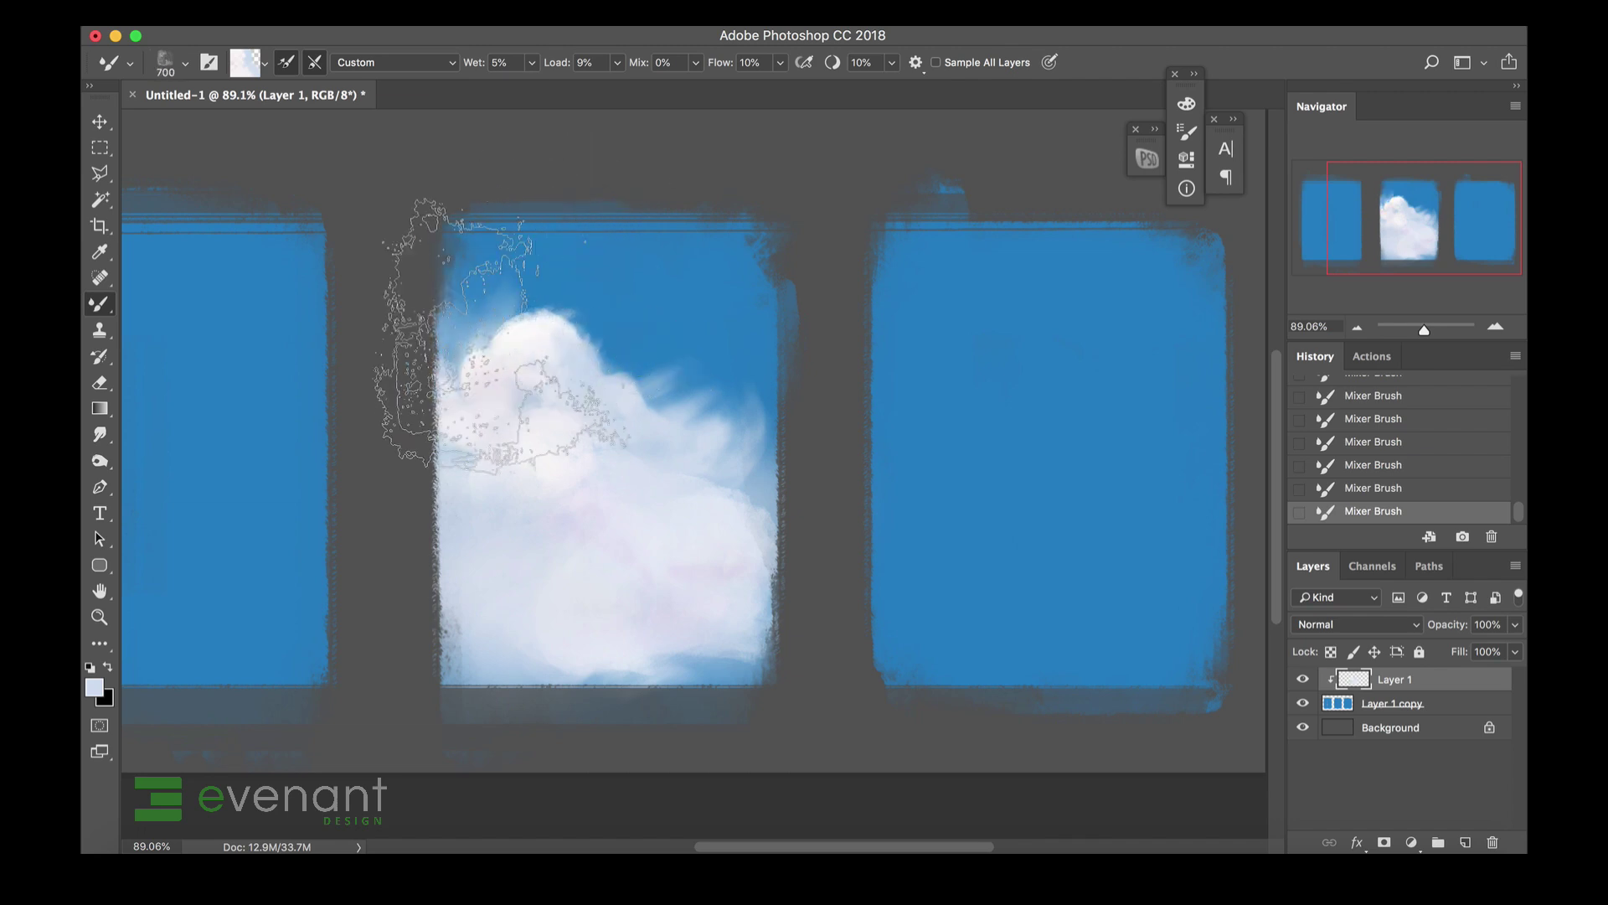
{"action": "left_click_drag", "start_coordinate": [481, 385], "coordinate": [609, 144]}
{"action": "key", "text": "super+z"}
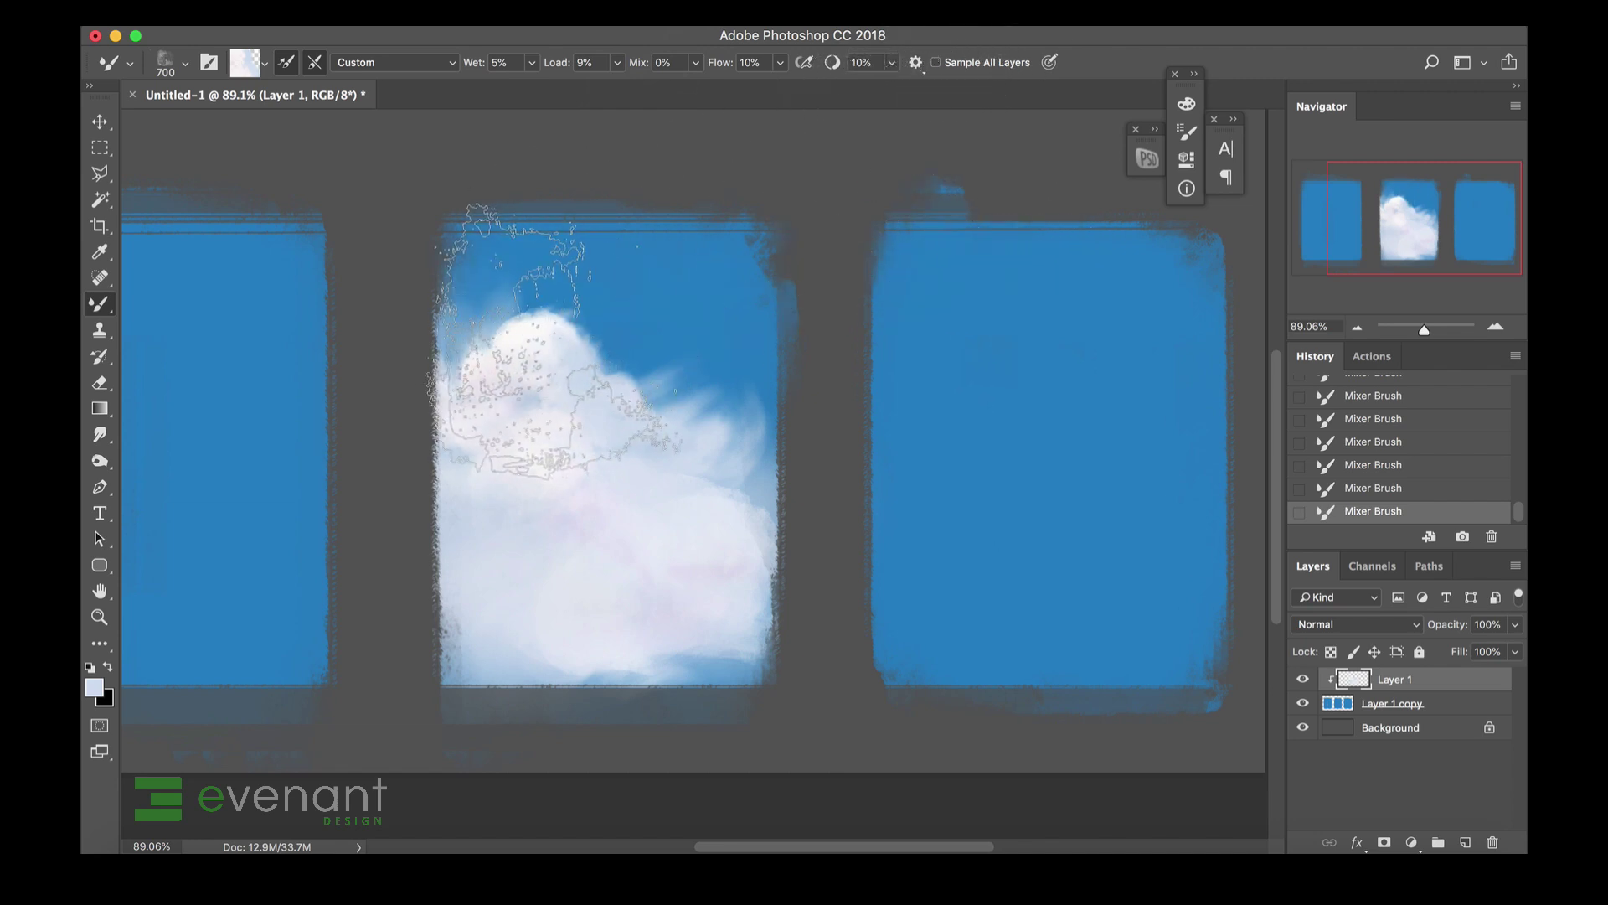
Pull feathery wisps up from the crown with a 175 px Mixer Brush, undo the last stroke and return to the regular Brush.
{"action": "key", "text": "bracketleft"}
{"action": "key", "text": "bracketleft"}
{"action": "key", "text": "bracketleft"}
{"action": "key", "text": "bracketleft"}
{"action": "key", "text": "bracketleft"}
{"action": "key", "text": "bracketleft"}
{"action": "key", "text": "bracketleft"}
{"action": "left_click_drag", "start_coordinate": [503, 361], "coordinate": [494, 273]}
{"action": "mouse_move", "coordinate": [465, 389]}
{"action": "left_mouse_down"}
{"action": "mouse_move", "coordinate": [567, 217]}
{"action": "mouse_move", "coordinate": [570, 230]}
{"action": "mouse_move", "coordinate": [507, 234]}
{"action": "left_mouse_up"}
{"action": "key", "text": "super+z"}
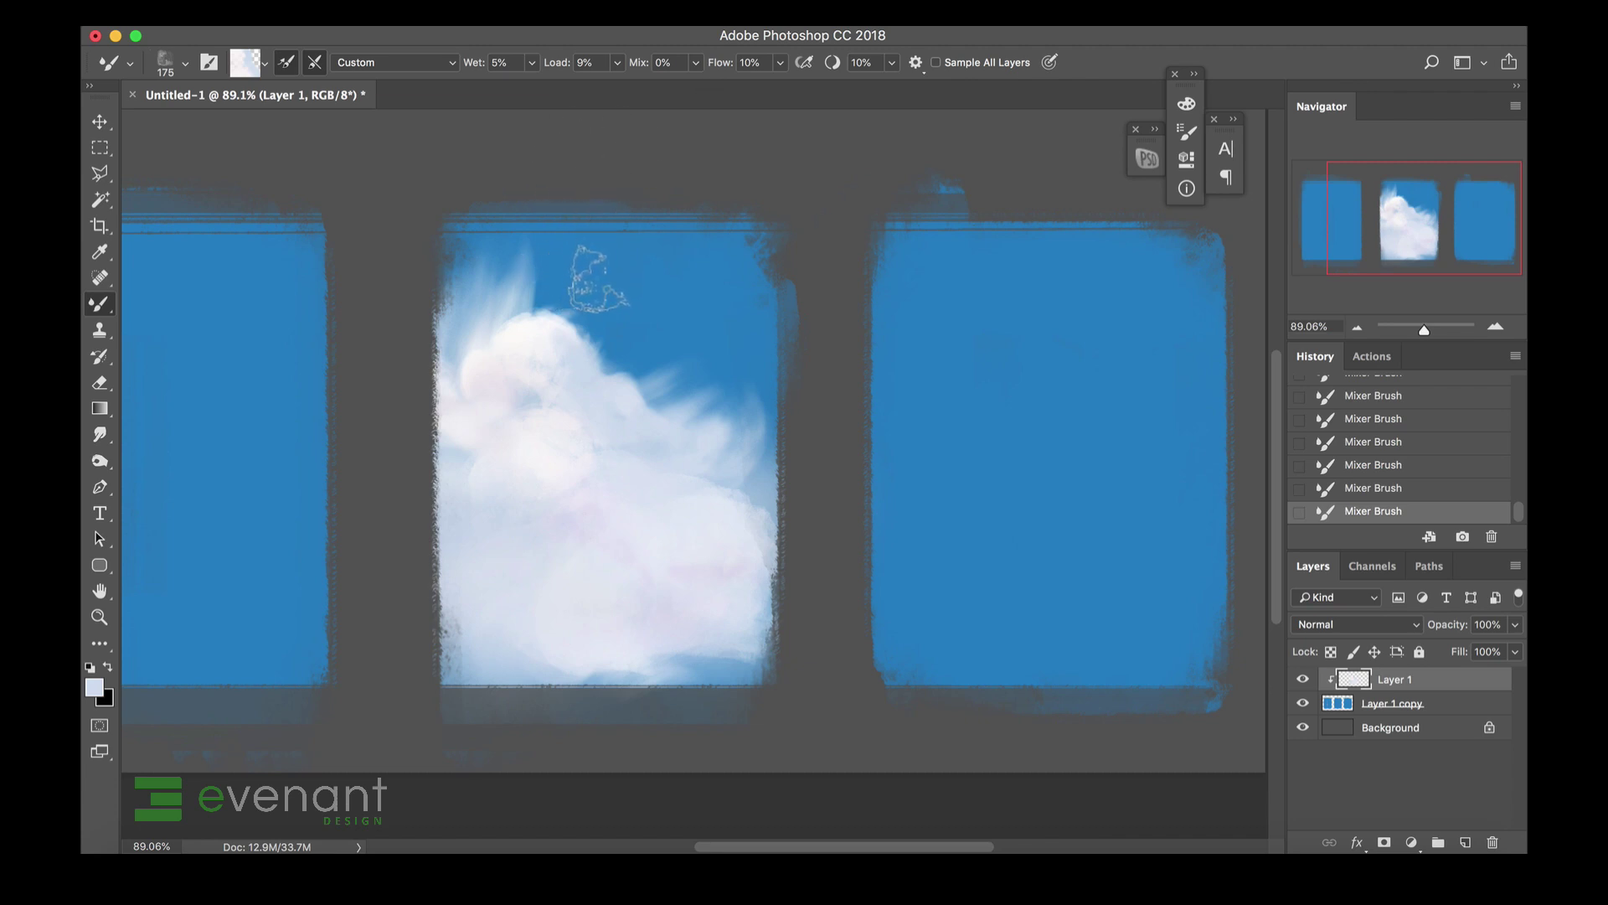
{"action": "key", "text": "shift+b"}
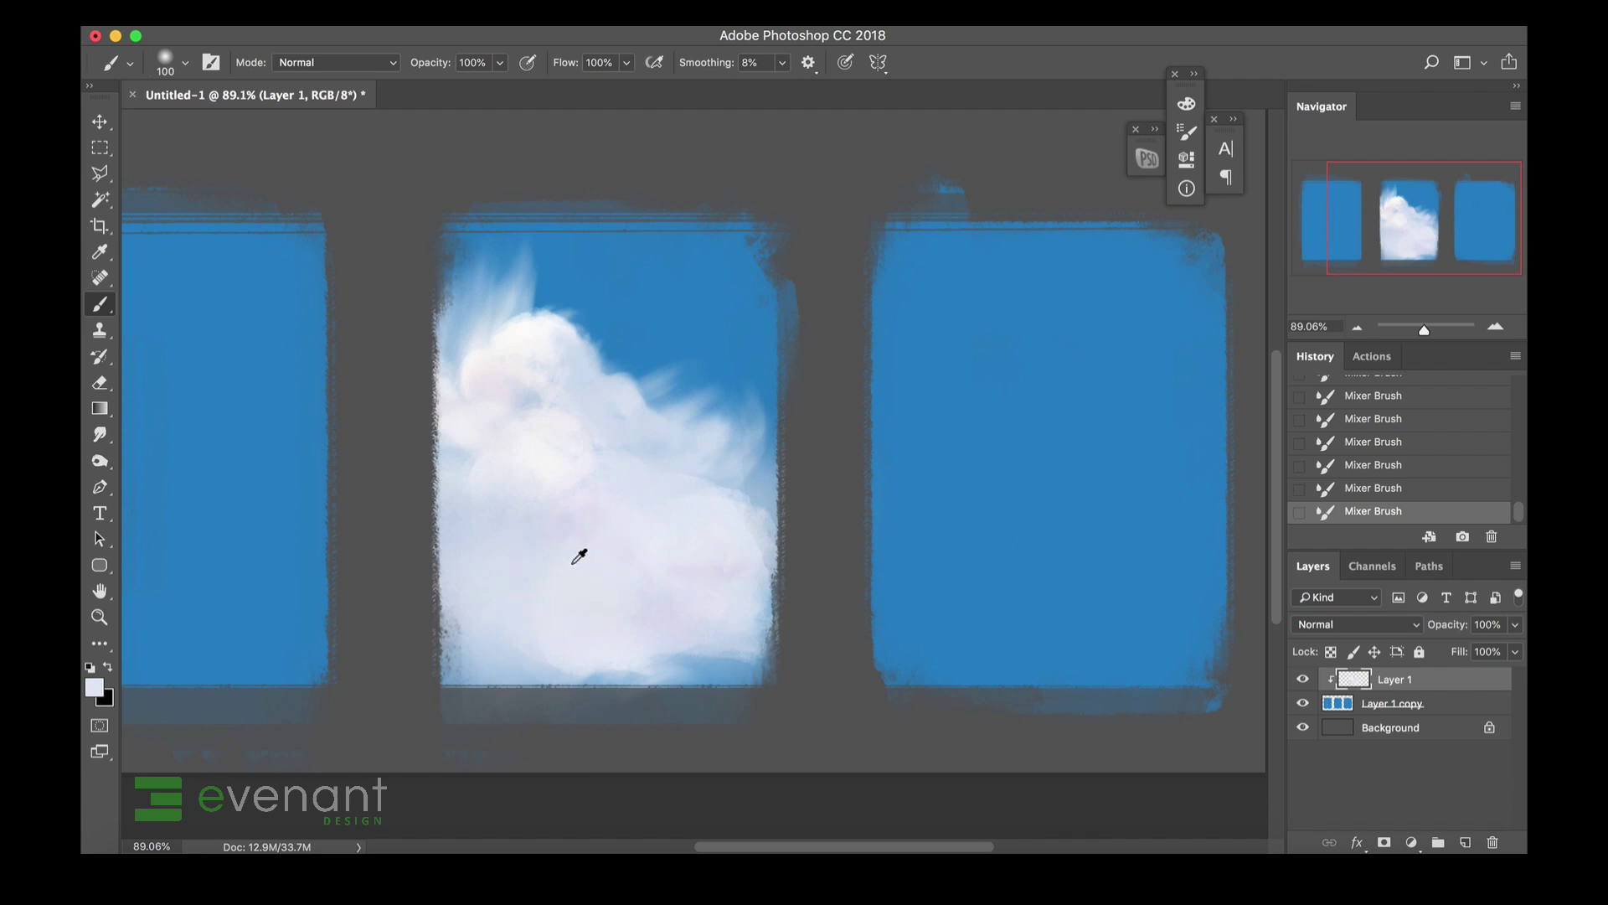
Choose a muted grey-lilac foreground colour and brush a broad soft shadow across the middle block's lower cloud body.
{"action": "left_click", "coordinate": [93, 687]}
{"action": "mouse_move", "coordinate": [946, 318]}
{"action": "left_mouse_down"}
{"action": "mouse_move", "coordinate": [932, 311]}
{"action": "mouse_move", "coordinate": [955, 335]}
{"action": "left_mouse_up"}
{"action": "mouse_move", "coordinate": [1186, 382]}
{"action": "left_mouse_down"}
{"action": "mouse_move", "coordinate": [1188, 507]}
{"action": "mouse_move", "coordinate": [1186, 367]}
{"action": "left_mouse_up"}
{"action": "key", "text": "Return"}
{"action": "key", "text": "bracketright"}
{"action": "key", "text": "bracketright"}
{"action": "key", "text": "bracketright"}
{"action": "mouse_move", "coordinate": [441, 541]}
{"action": "left_mouse_down"}
{"action": "mouse_move", "coordinate": [636, 605]}
{"action": "mouse_move", "coordinate": [598, 604]}
{"action": "left_mouse_up"}
{"action": "key", "text": "bracketright"}
{"action": "key", "text": "bracketright"}
{"action": "left_click_drag", "start_coordinate": [494, 569], "coordinate": [692, 648]}
Reduce the brush to 90 px and deepen the shadow band running diagonally toward the cloud's lower right.
{"action": "key", "text": "bracketleft"}
{"action": "key", "text": "bracketleft"}
{"action": "key", "text": "bracketleft"}
{"action": "key", "text": "bracketleft"}
{"action": "key", "text": "bracketleft"}
{"action": "key", "text": "bracketleft"}
{"action": "left_click_drag", "start_coordinate": [692, 647], "coordinate": [682, 630]}
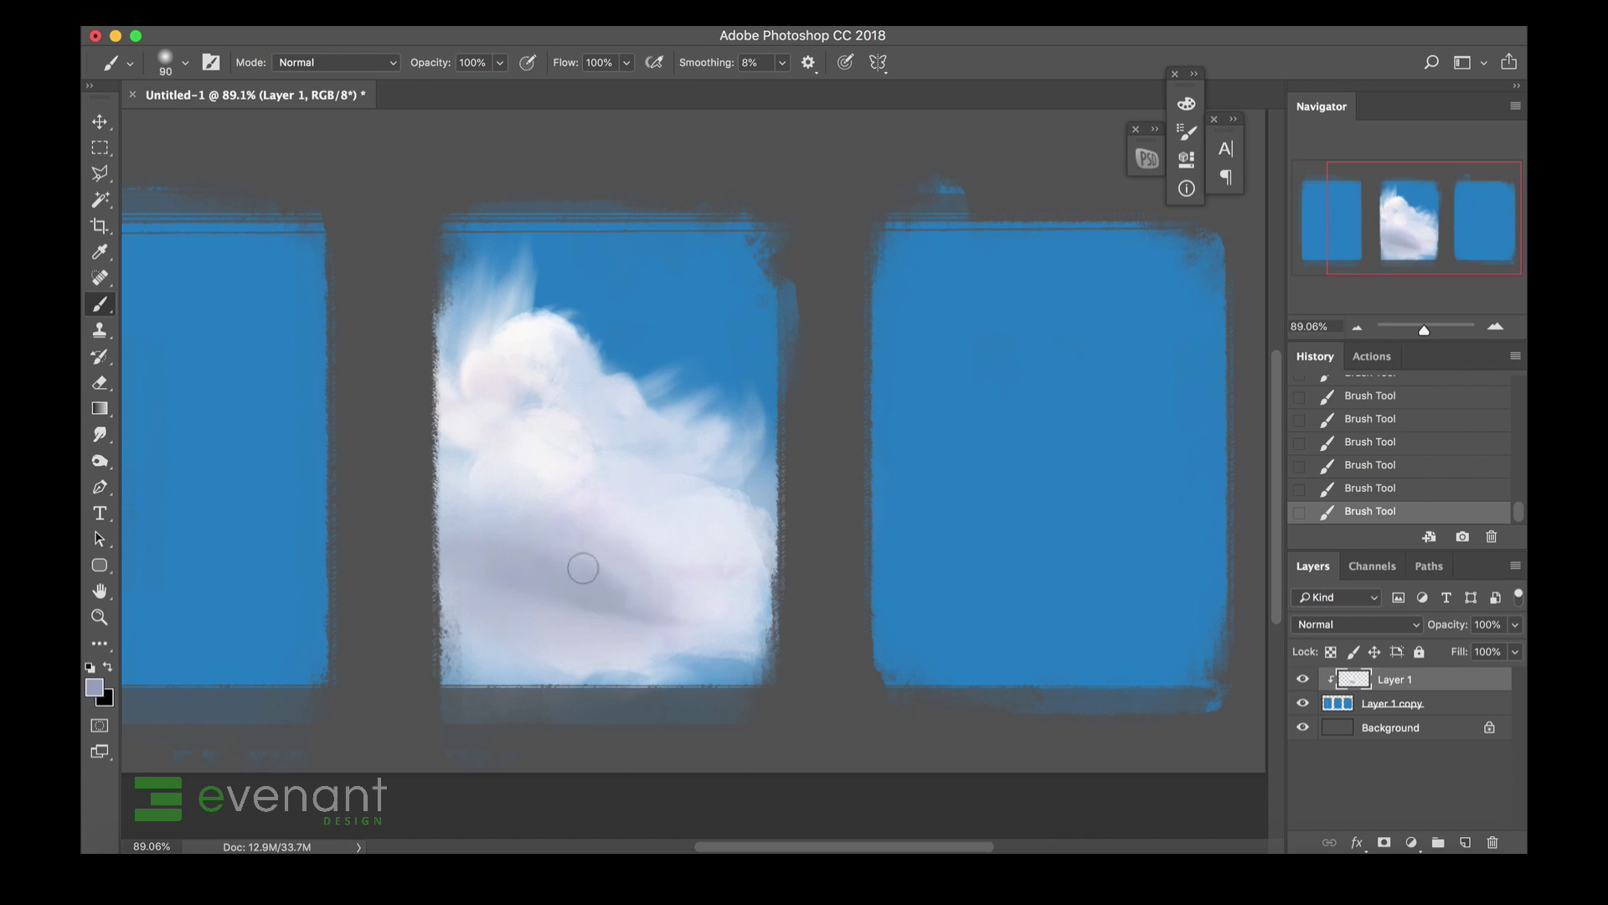
{"action": "left_click_drag", "start_coordinate": [564, 549], "coordinate": [708, 609]}
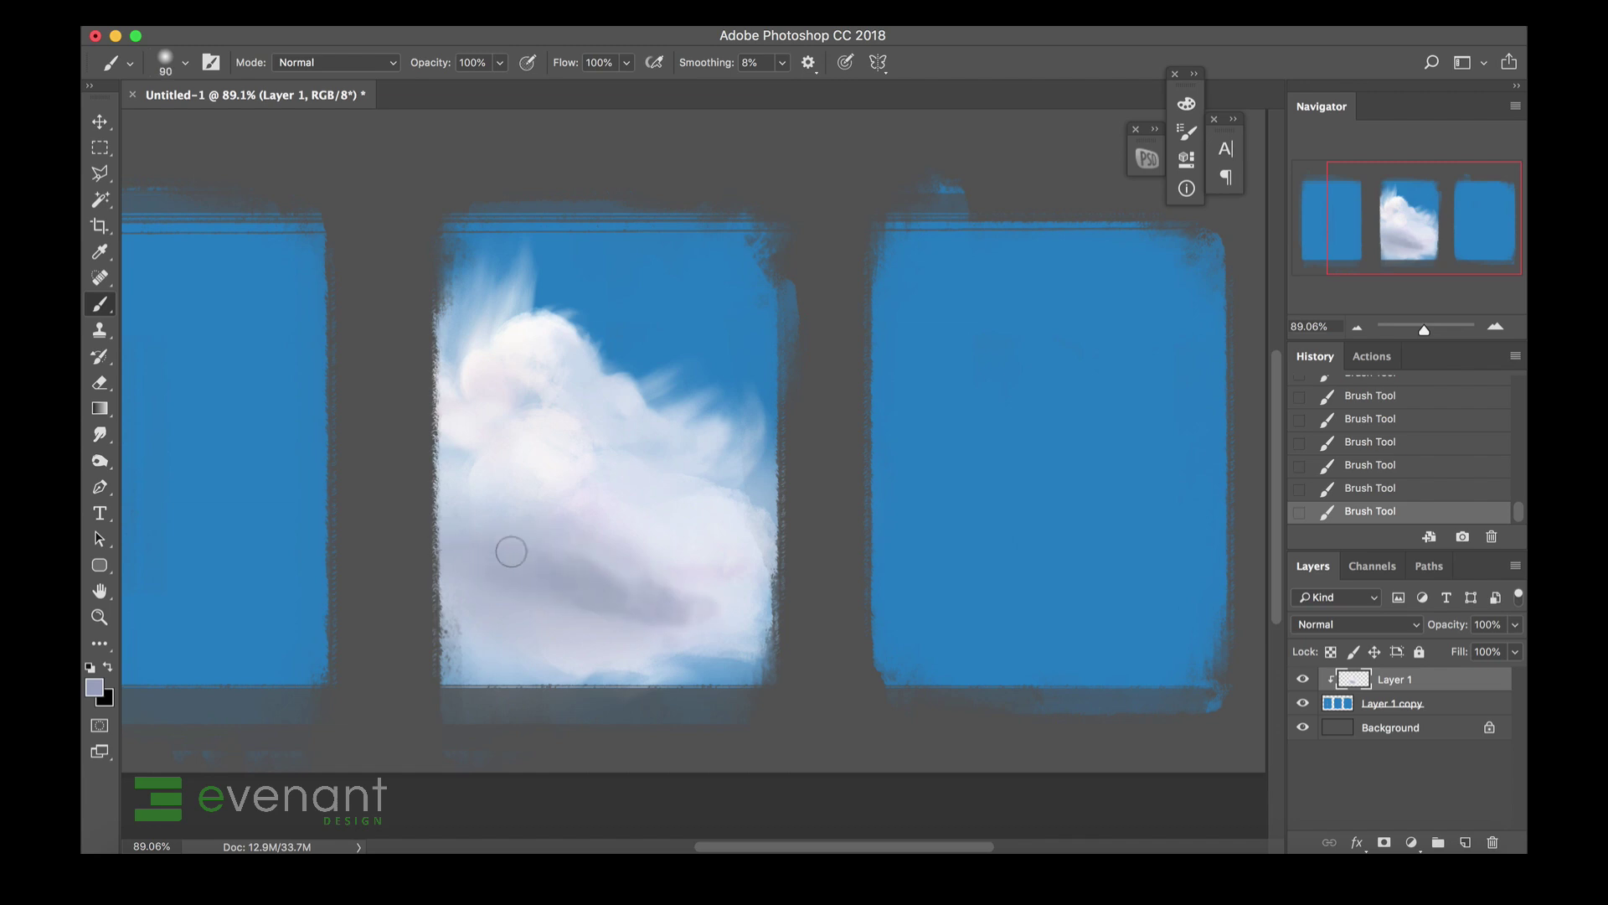
Enlarge the brush to 200 px and spread the lilac shadow over the cloud's left middle area.
{"action": "key", "text": "bracketright"}
{"action": "key", "text": "bracketright"}
{"action": "key", "text": "bracketright"}
{"action": "key", "text": "bracketright"}
{"action": "key", "text": "bracketright"}
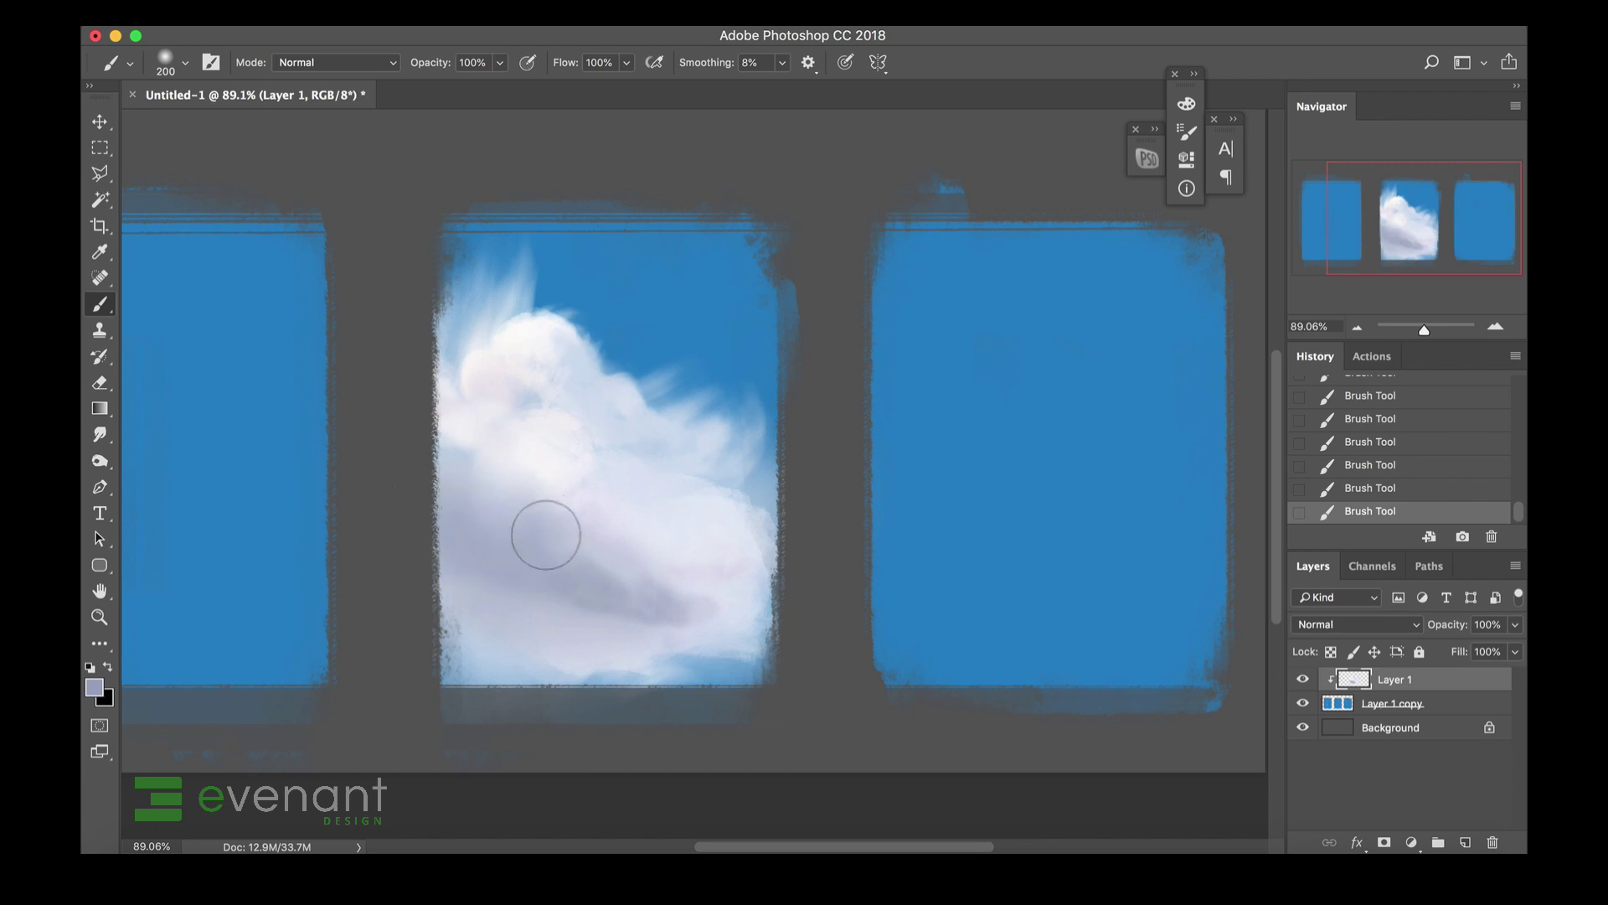
Reduce the brush to 45 px and paint a small shadow fold inside the cloud's crown.
{"action": "key", "text": "bracketleft"}
{"action": "key", "text": "bracketleft"}
{"action": "key", "text": "bracketleft"}
{"action": "key", "text": "bracketleft"}
{"action": "key", "text": "bracketleft"}
{"action": "key", "text": "bracketleft"}
{"action": "key", "text": "bracketleft"}
{"action": "key", "text": "bracketleft"}
{"action": "key", "text": "bracketleft"}
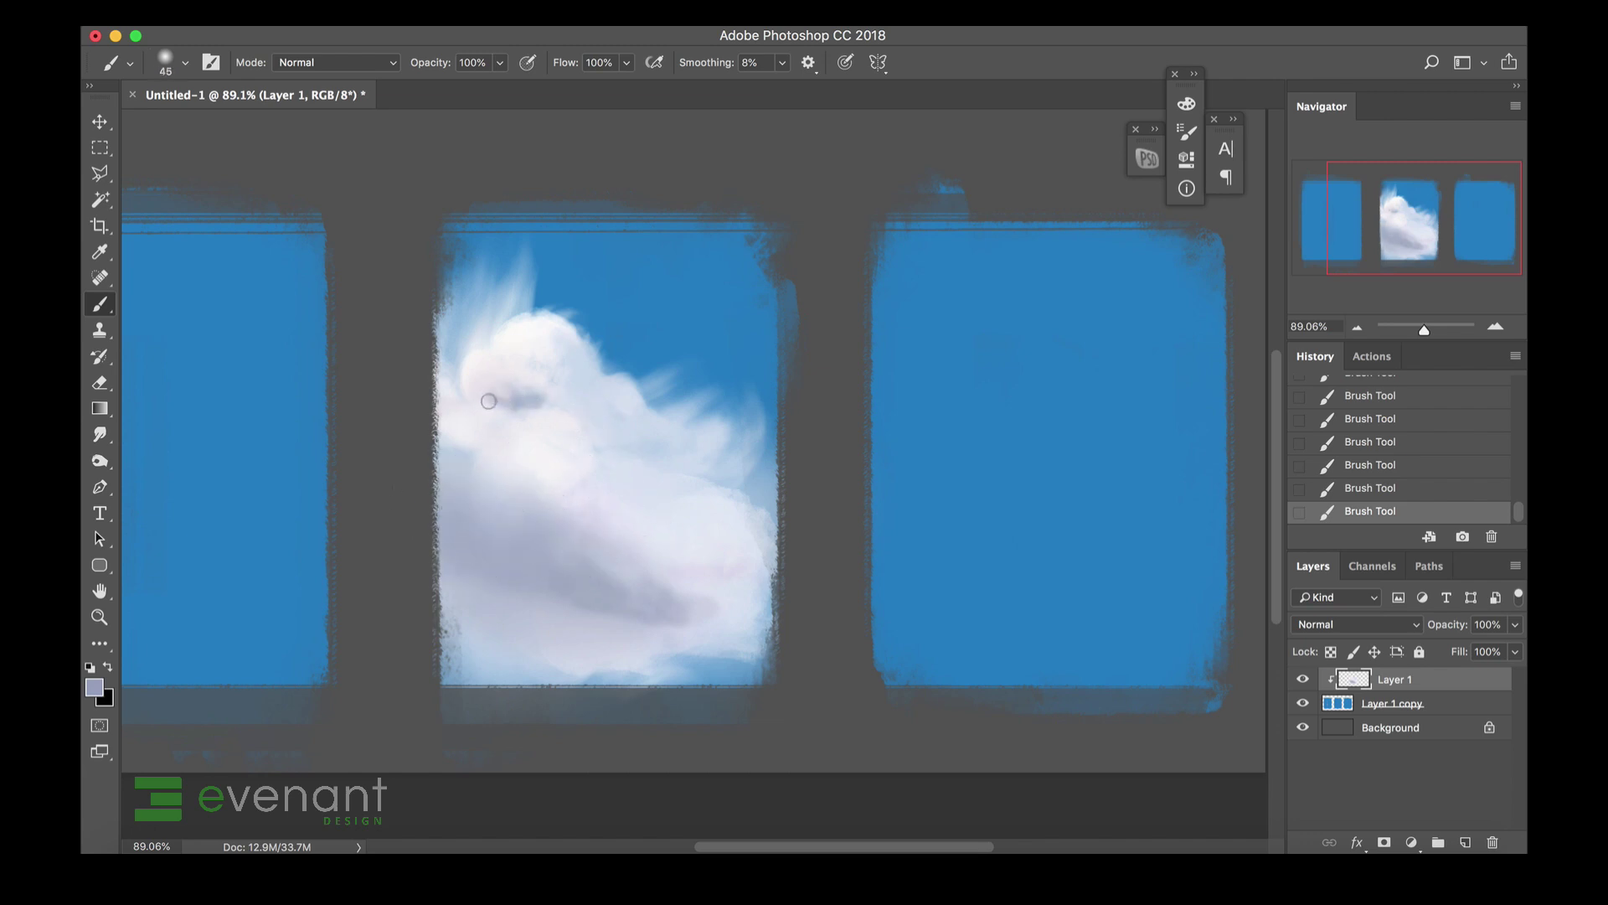
Enlarge the brush to 125 px and shade the underside near the cloud's base.
{"action": "key", "text": "bracketright"}
{"action": "key", "text": "bracketright"}
{"action": "key", "text": "bracketright"}
{"action": "key", "text": "bracketright"}
{"action": "mouse_move", "coordinate": [544, 645]}
{"action": "left_mouse_down"}
{"action": "mouse_move", "coordinate": [487, 630]}
{"action": "mouse_move", "coordinate": [600, 650]}
{"action": "left_mouse_up"}
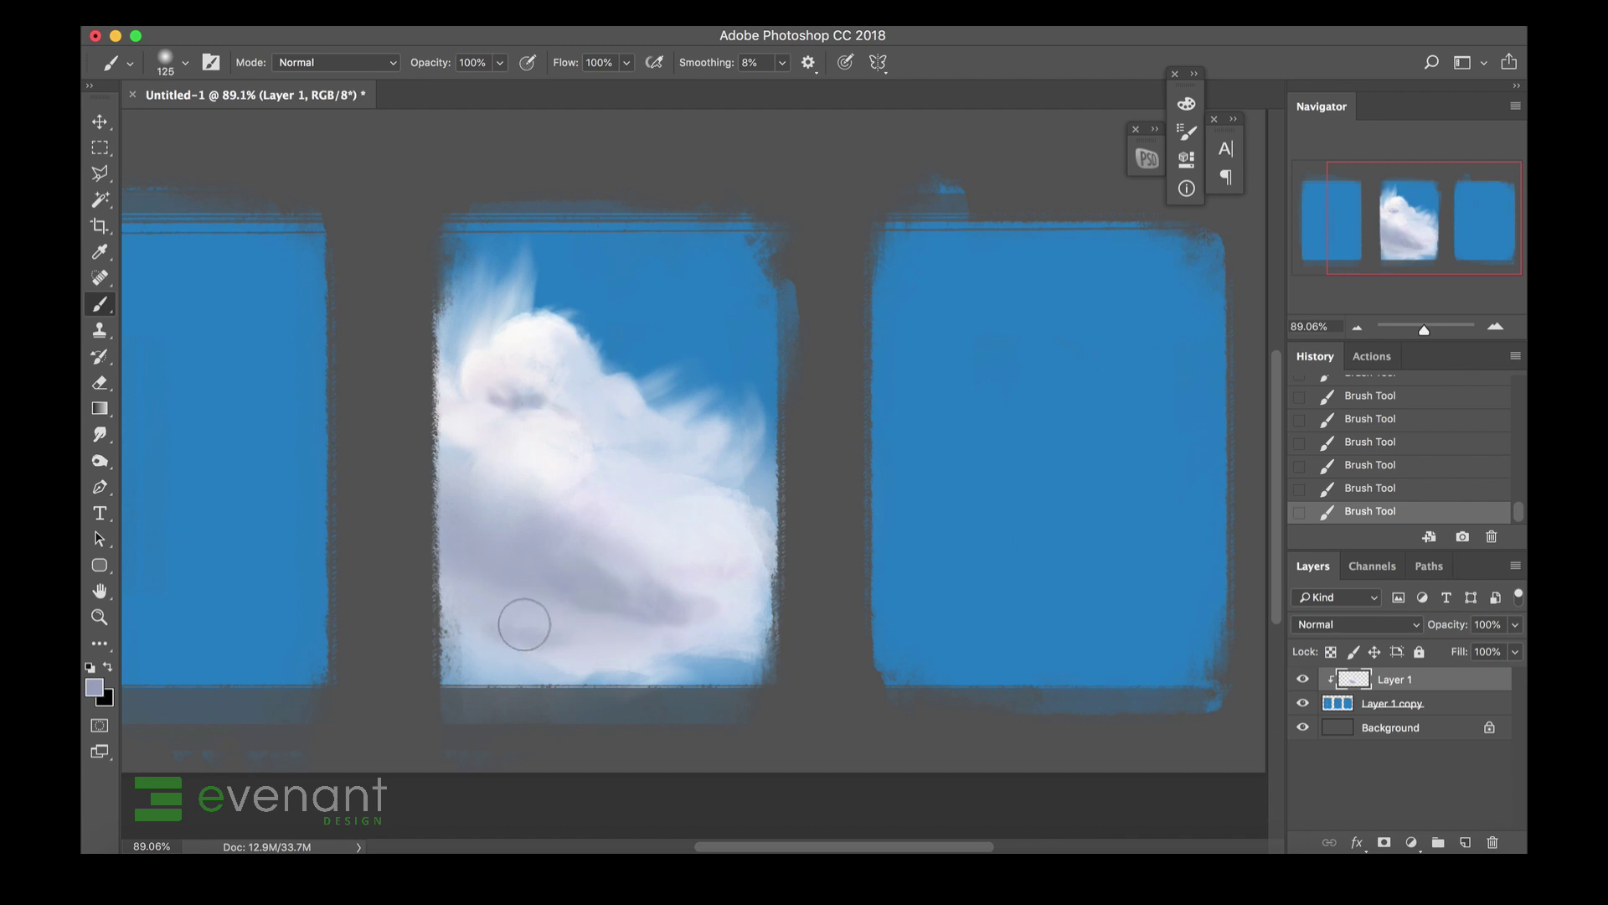
Enlarge the brush up to 500 px and blend a broad lilac shadow over the whole lower cloud body.
{"action": "key", "text": "bracketright"}
{"action": "key", "text": "bracketright"}
{"action": "key", "text": "bracketright"}
{"action": "key", "text": "bracketright"}
{"action": "key", "text": "bracketright"}
{"action": "key", "text": "bracketright"}
{"action": "key", "text": "bracketright"}
{"action": "key", "text": "bracketright"}
{"action": "key", "text": "bracketright"}
{"action": "mouse_move", "coordinate": [550, 574]}
{"action": "left_mouse_down"}
{"action": "mouse_move", "coordinate": [620, 532]}
{"action": "mouse_move", "coordinate": [552, 578]}
{"action": "mouse_move", "coordinate": [680, 546]}
{"action": "mouse_move", "coordinate": [701, 489]}
{"action": "mouse_move", "coordinate": [613, 586]}
{"action": "mouse_move", "coordinate": [704, 616]}
{"action": "mouse_move", "coordinate": [660, 620]}
{"action": "mouse_move", "coordinate": [728, 604]}
{"action": "mouse_move", "coordinate": [648, 583]}
{"action": "mouse_move", "coordinate": [769, 579]}
{"action": "mouse_move", "coordinate": [725, 593]}
{"action": "left_mouse_up"}
{"action": "key", "text": "bracketright"}
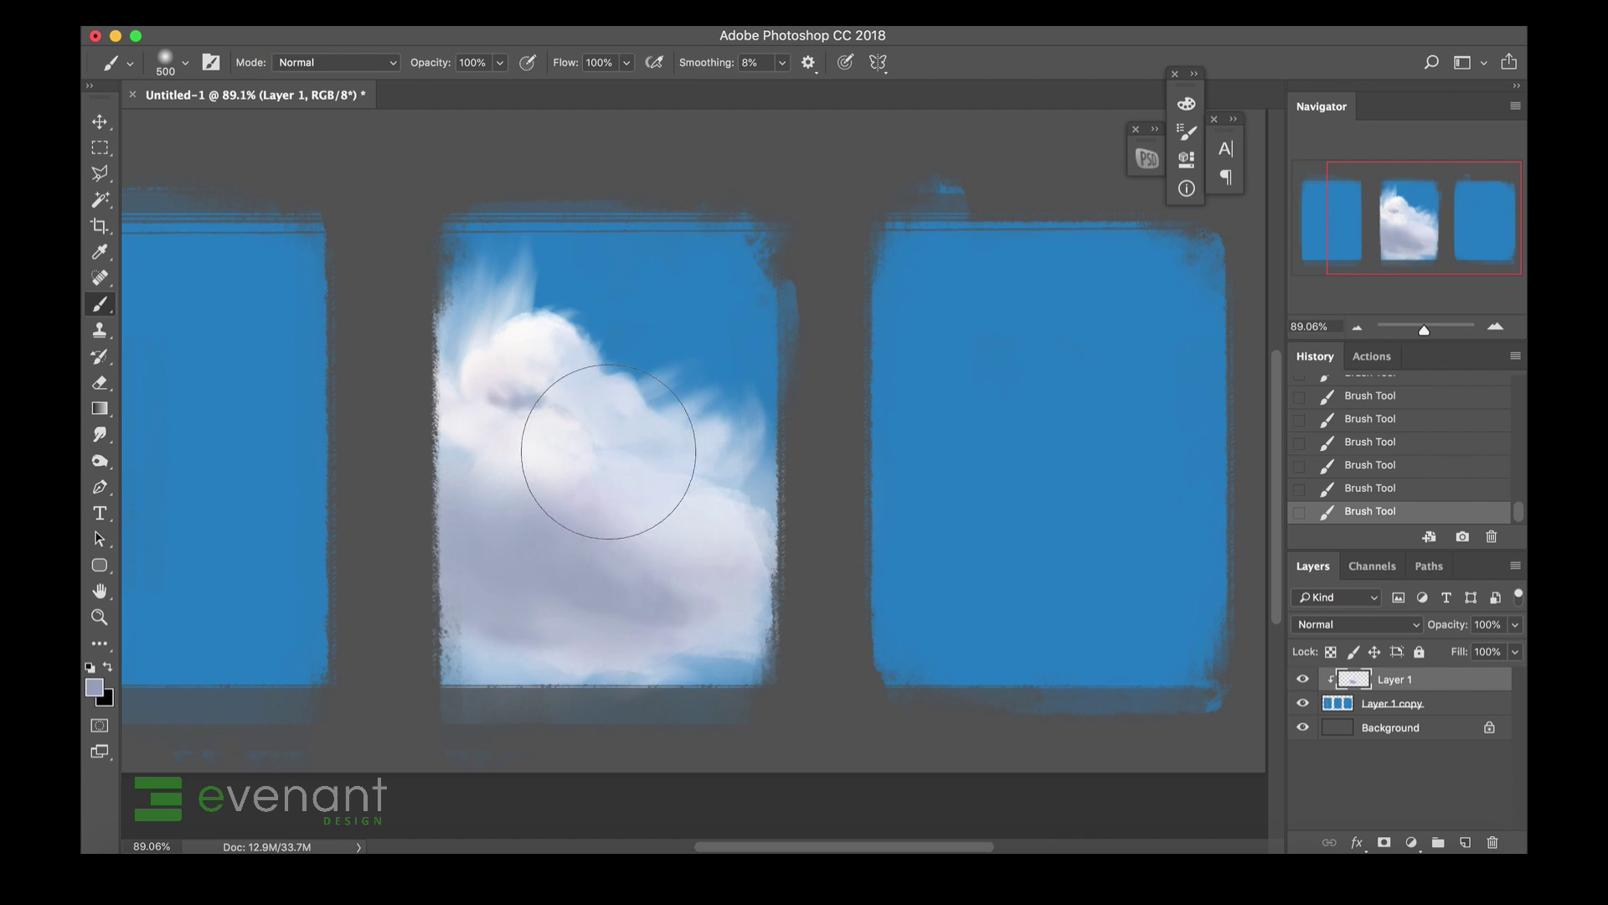
Set the brush blending mode to Linear Dodge (Add) and sample a pale tone from the cloud.
{"action": "right_click", "coordinate": [593, 447]}
{"action": "left_click", "coordinate": [677, 714]}
{"action": "left_click", "coordinate": [566, 435], "text": "alt"}
{"action": "left_click", "coordinate": [628, 407], "text": "alt"}
Lock the layer's transparent pixels and paint a small bright highlight on the cloud's right shoulder with a small brush.
{"action": "key", "text": "bracketleft"}
{"action": "key", "text": "bracketleft"}
{"action": "key", "text": "bracketleft"}
{"action": "key", "text": "bracketleft"}
{"action": "key", "text": "bracketleft"}
{"action": "key", "text": "bracketleft"}
{"action": "key", "text": "bracketleft"}
{"action": "key", "text": "bracketleft"}
{"action": "key", "text": "bracketleft"}
{"action": "key", "text": "bracketleft"}
{"action": "key", "text": "bracketleft"}
{"action": "key", "text": "slash"}
{"action": "key", "text": "bracketleft"}
{"action": "key", "text": "bracketleft"}
{"action": "key", "text": "bracketleft"}
{"action": "key", "text": "bracketleft"}
{"action": "mouse_move", "coordinate": [630, 366]}
{"action": "left_mouse_down"}
{"action": "mouse_move", "coordinate": [634, 386]}
{"action": "mouse_move", "coordinate": [613, 361]}
{"action": "left_mouse_up"}
Enlarge the brush to 150 px and brighten the cloud edge below the wisps on the right.
{"action": "key", "text": "bracketright"}
{"action": "key", "text": "bracketright"}
{"action": "key", "text": "bracketright"}
{"action": "key", "text": "bracketright"}
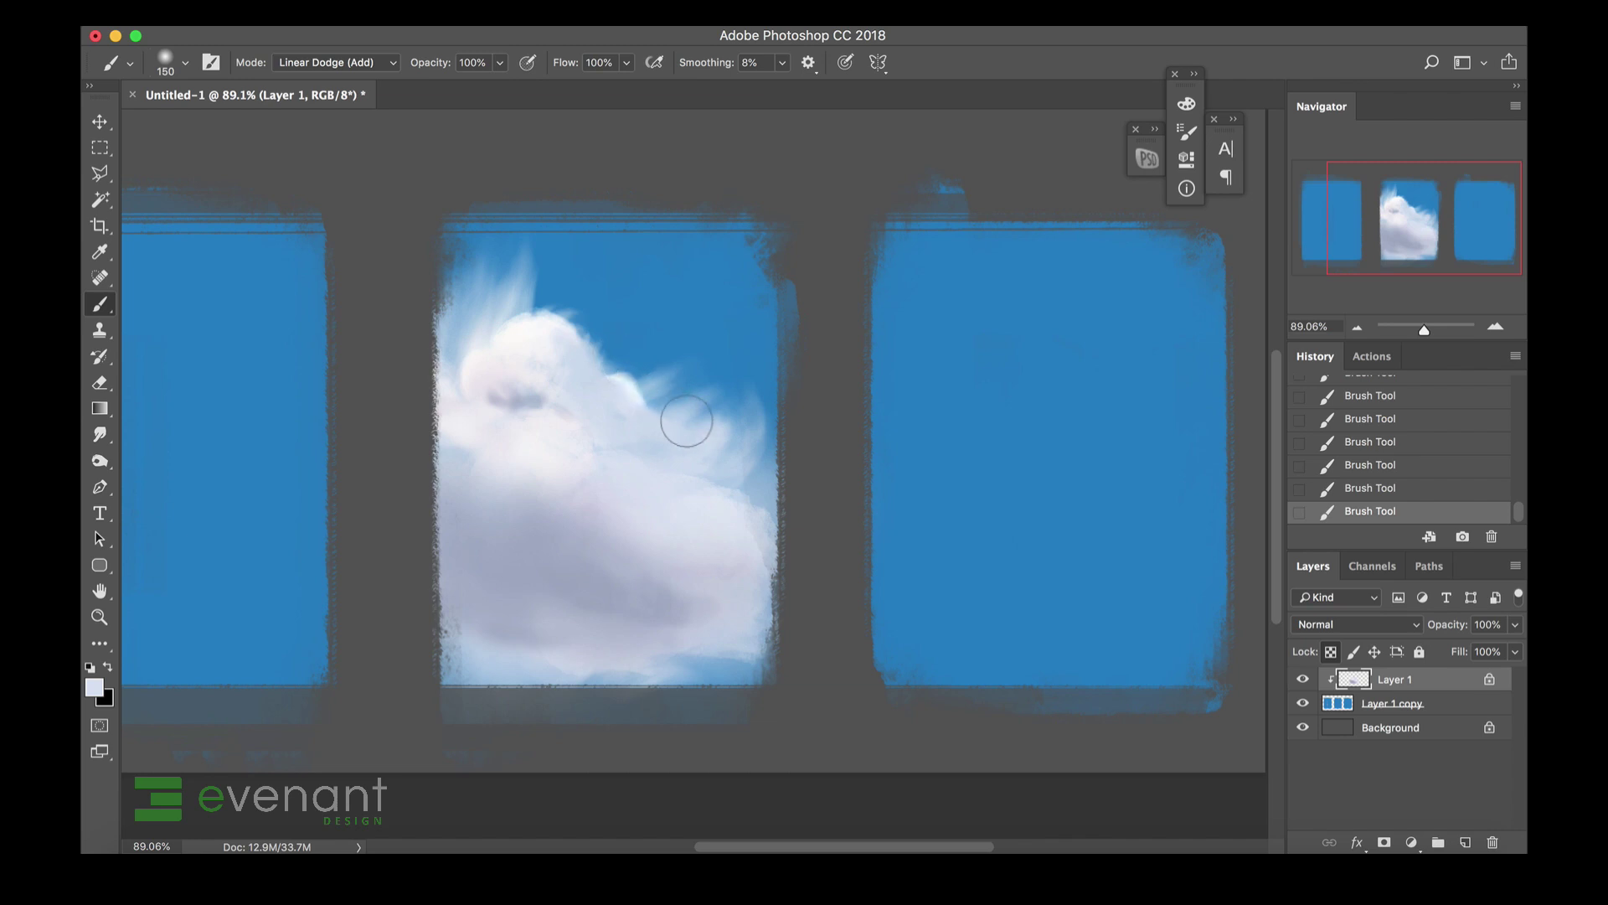
{"action": "left_click_drag", "start_coordinate": [670, 402], "coordinate": [761, 416]}
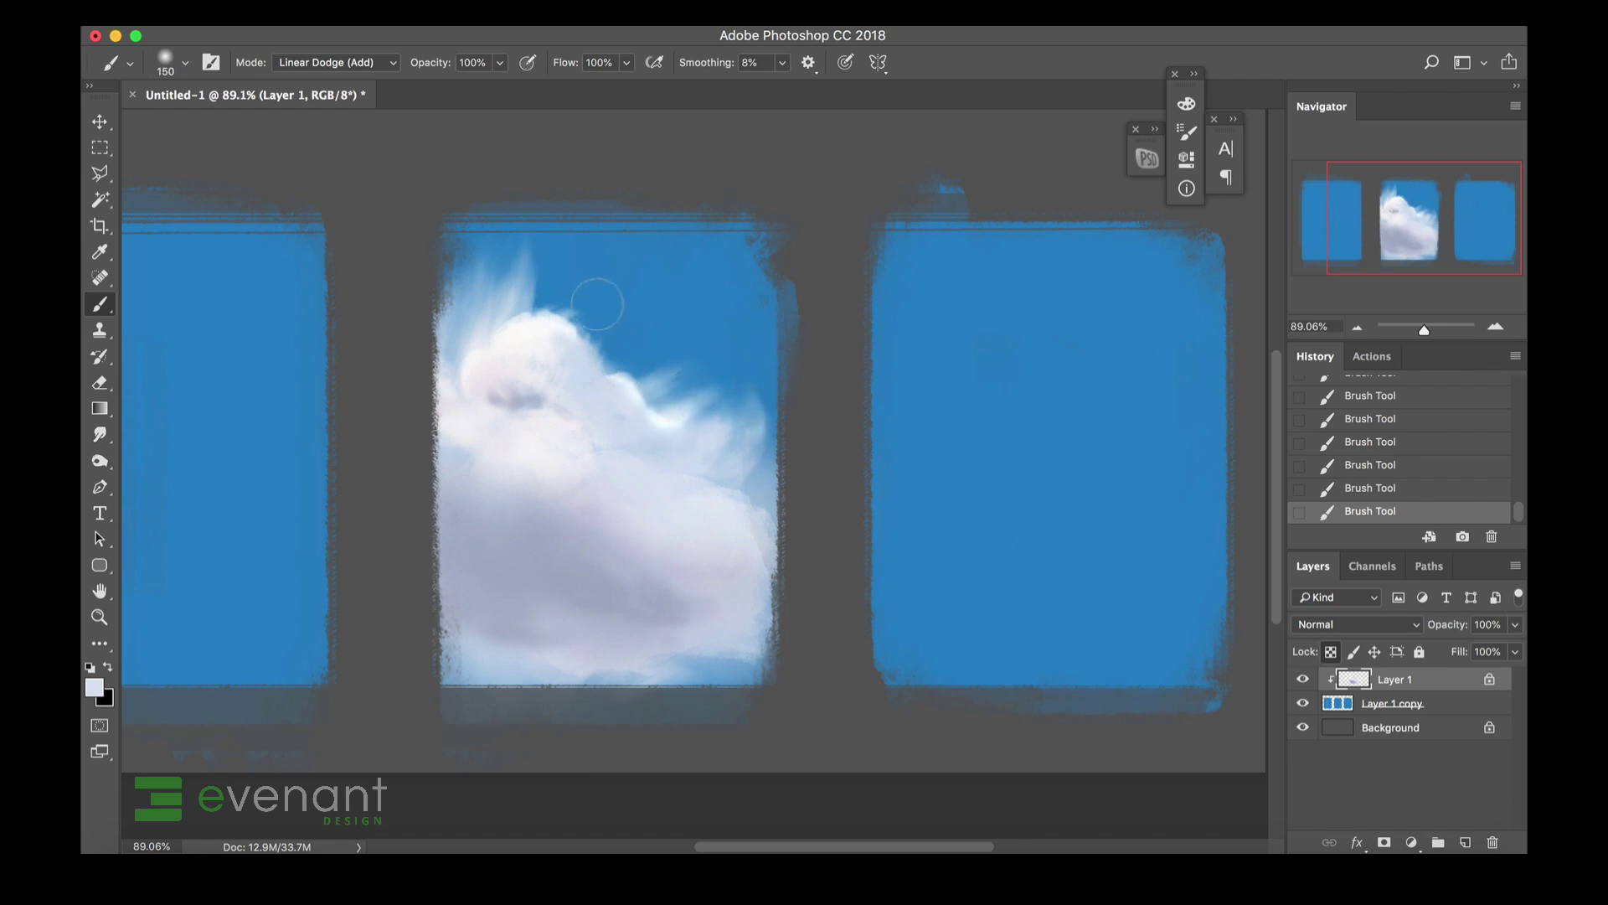
Add glowing highlights inside and below the crown with a 90 px brush and undo the last stroke.
{"action": "key", "text": "bracketleft"}
{"action": "key", "text": "bracketleft"}
{"action": "key", "text": "bracketleft"}
{"action": "key", "text": "bracketleft"}
{"action": "key", "text": "bracketleft"}
{"action": "key", "text": "bracketleft"}
{"action": "key", "text": "bracketleft"}
{"action": "key", "text": "bracketleft"}
{"action": "key", "text": "bracketright"}
{"action": "key", "text": "bracketright"}
{"action": "key", "text": "bracketright"}
{"action": "key", "text": "bracketright"}
{"action": "mouse_move", "coordinate": [491, 394]}
{"action": "left_mouse_down"}
{"action": "mouse_move", "coordinate": [525, 430]}
{"action": "mouse_move", "coordinate": [564, 423]}
{"action": "mouse_move", "coordinate": [526, 417]}
{"action": "mouse_move", "coordinate": [626, 408]}
{"action": "mouse_move", "coordinate": [638, 338]}
{"action": "left_mouse_up"}
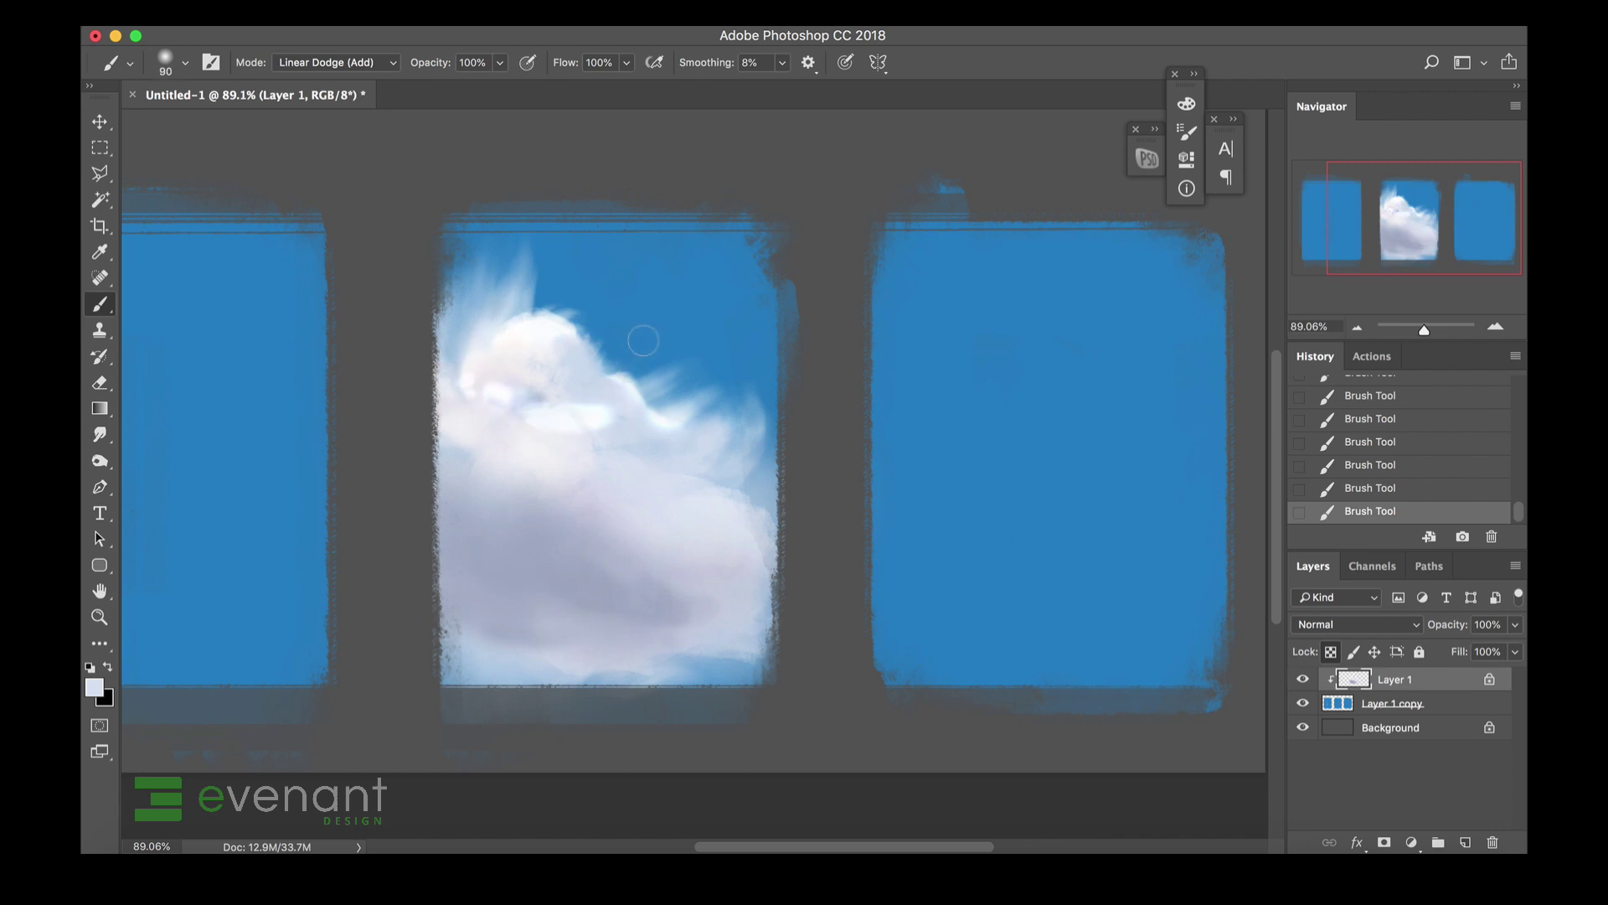
{"action": "key", "text": "super+z"}
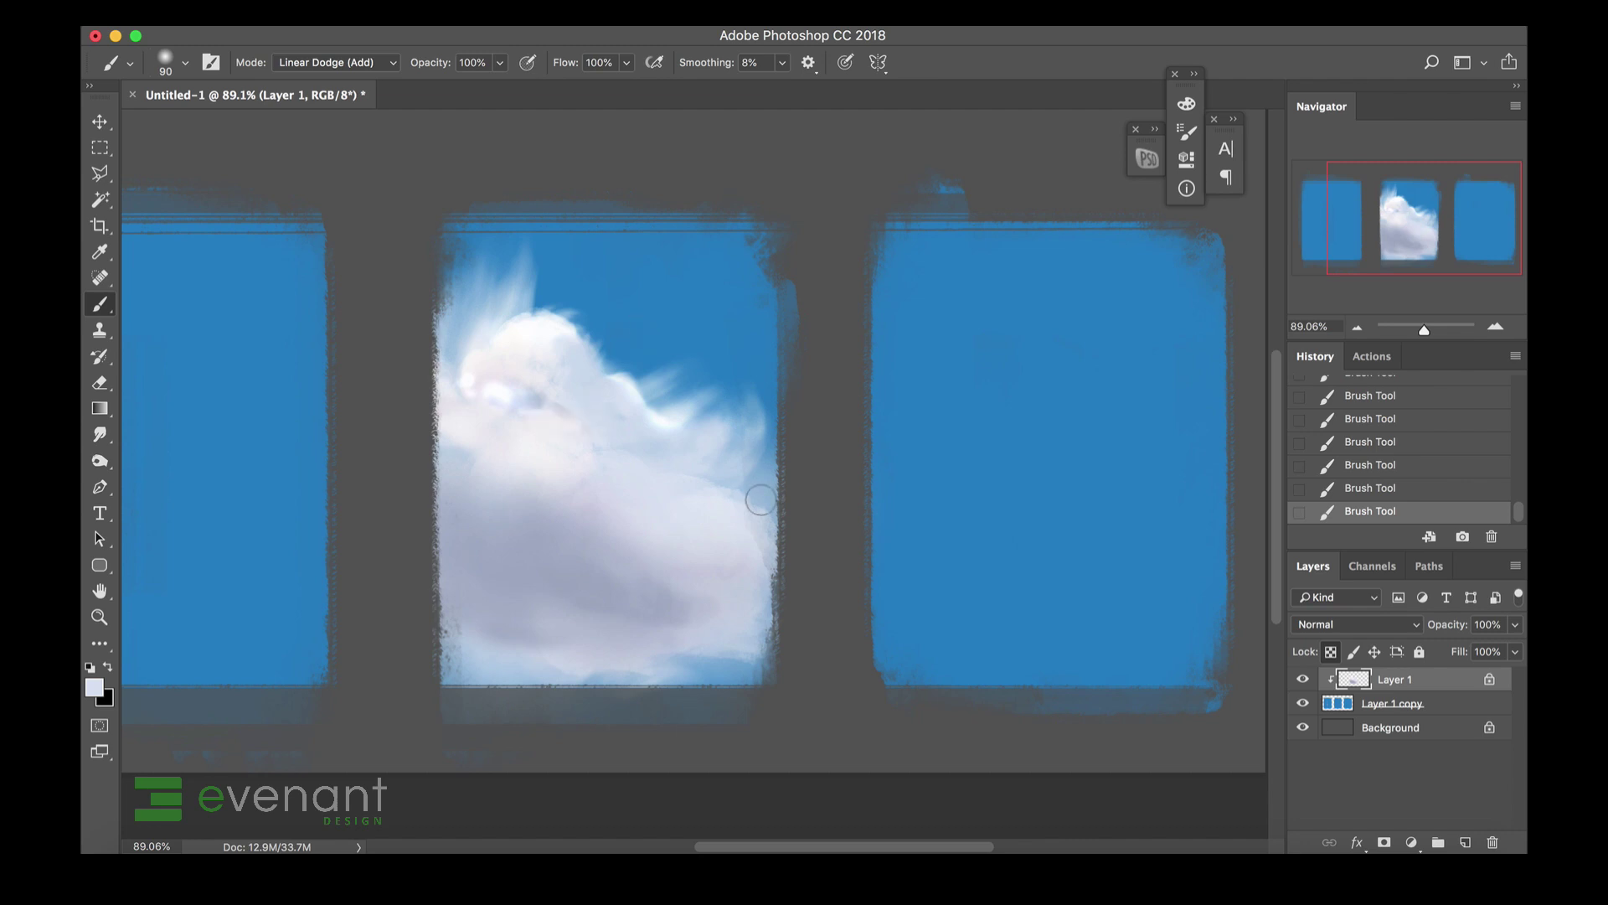
Pick the 200 px textured brush preset from the Evenant Design course brushes.
{"action": "right_click", "coordinate": [717, 481]}
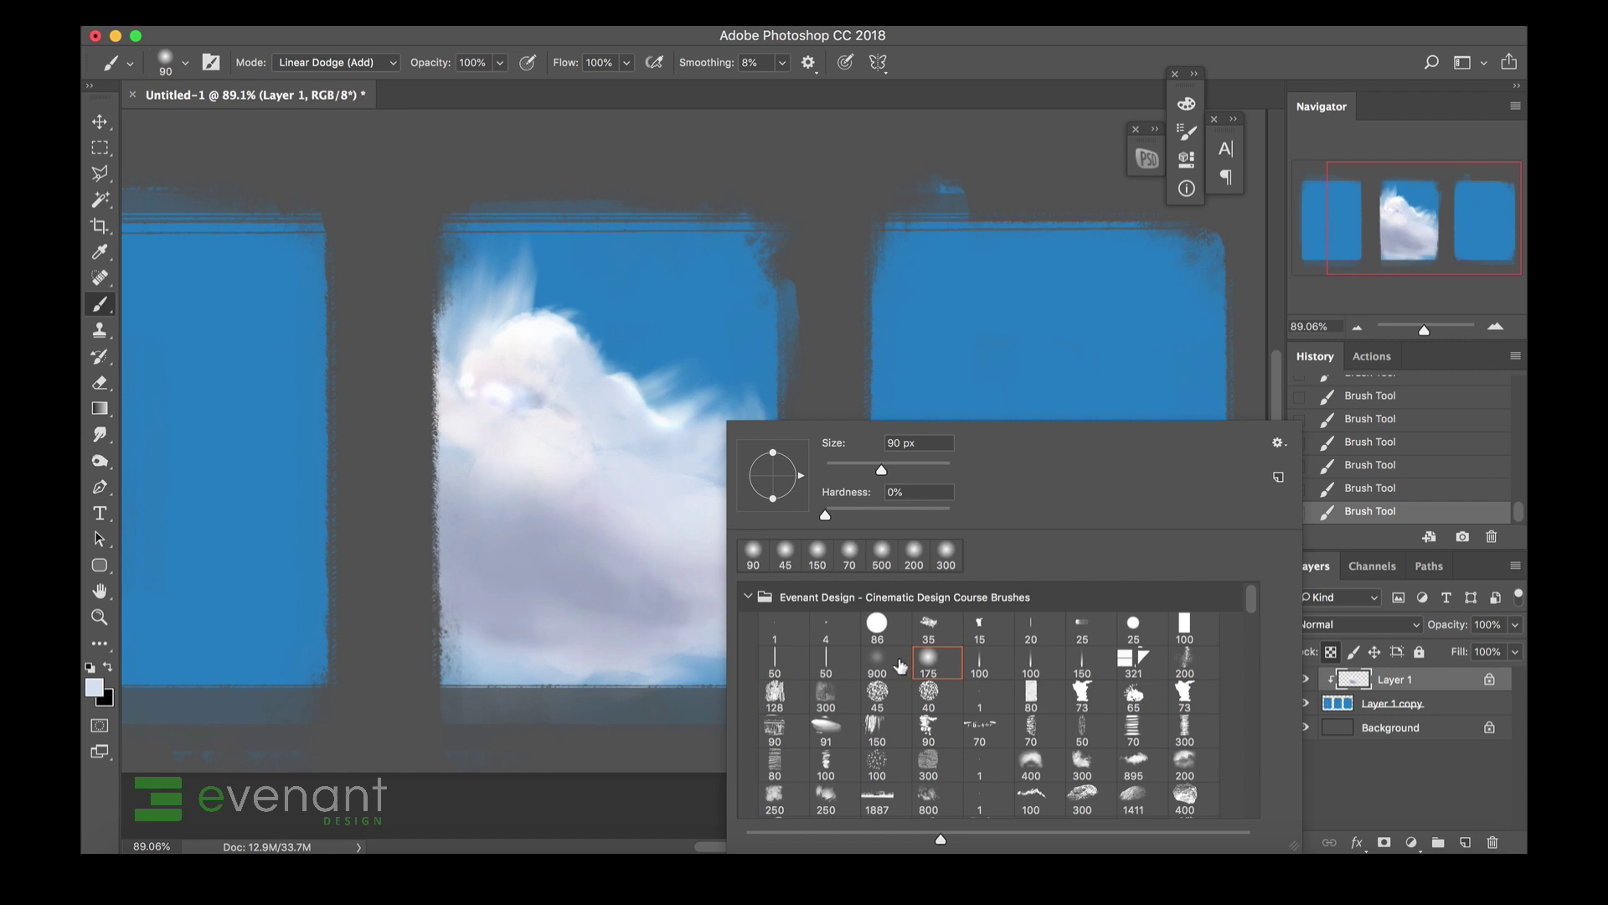
{"action": "left_click", "coordinate": [876, 662]}
{"action": "left_click", "coordinate": [1176, 665]}
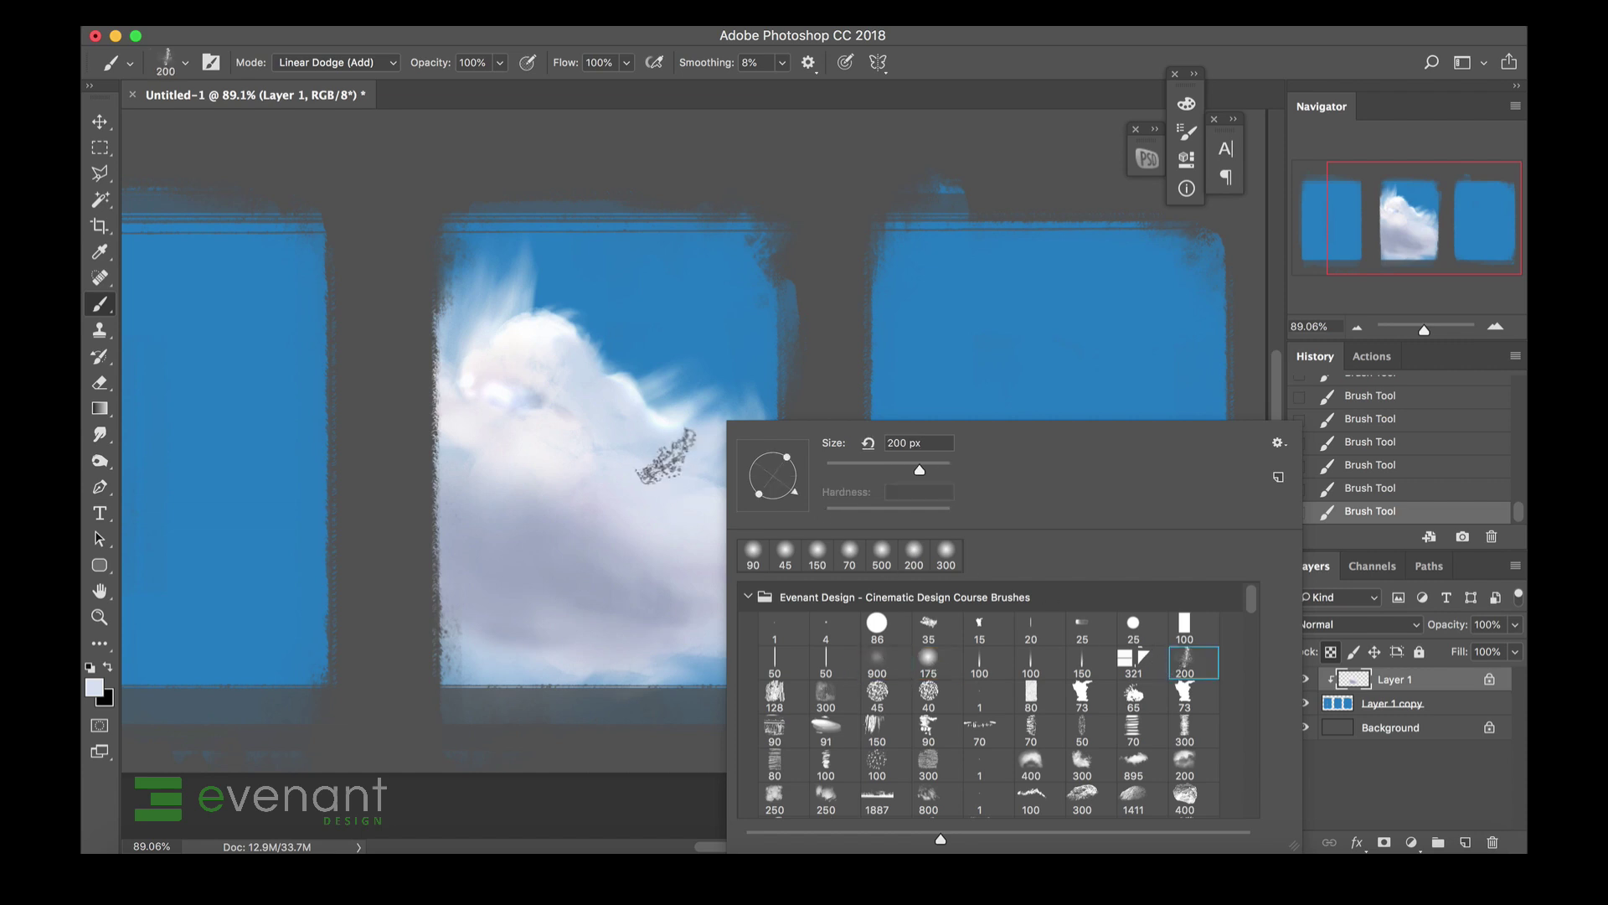
Sample a pale cloud tone, reduce the textured brush to 20 px and paint a crisp highlight along the right-hand ridge.
{"action": "left_click", "coordinate": [654, 428], "text": "alt"}
{"action": "key", "text": "bracketleft"}
{"action": "key", "text": "bracketleft"}
{"action": "key", "text": "bracketleft"}
{"action": "key", "text": "bracketleft"}
{"action": "key", "text": "bracketleft"}
{"action": "key", "text": "bracketleft"}
{"action": "key", "text": "bracketleft"}
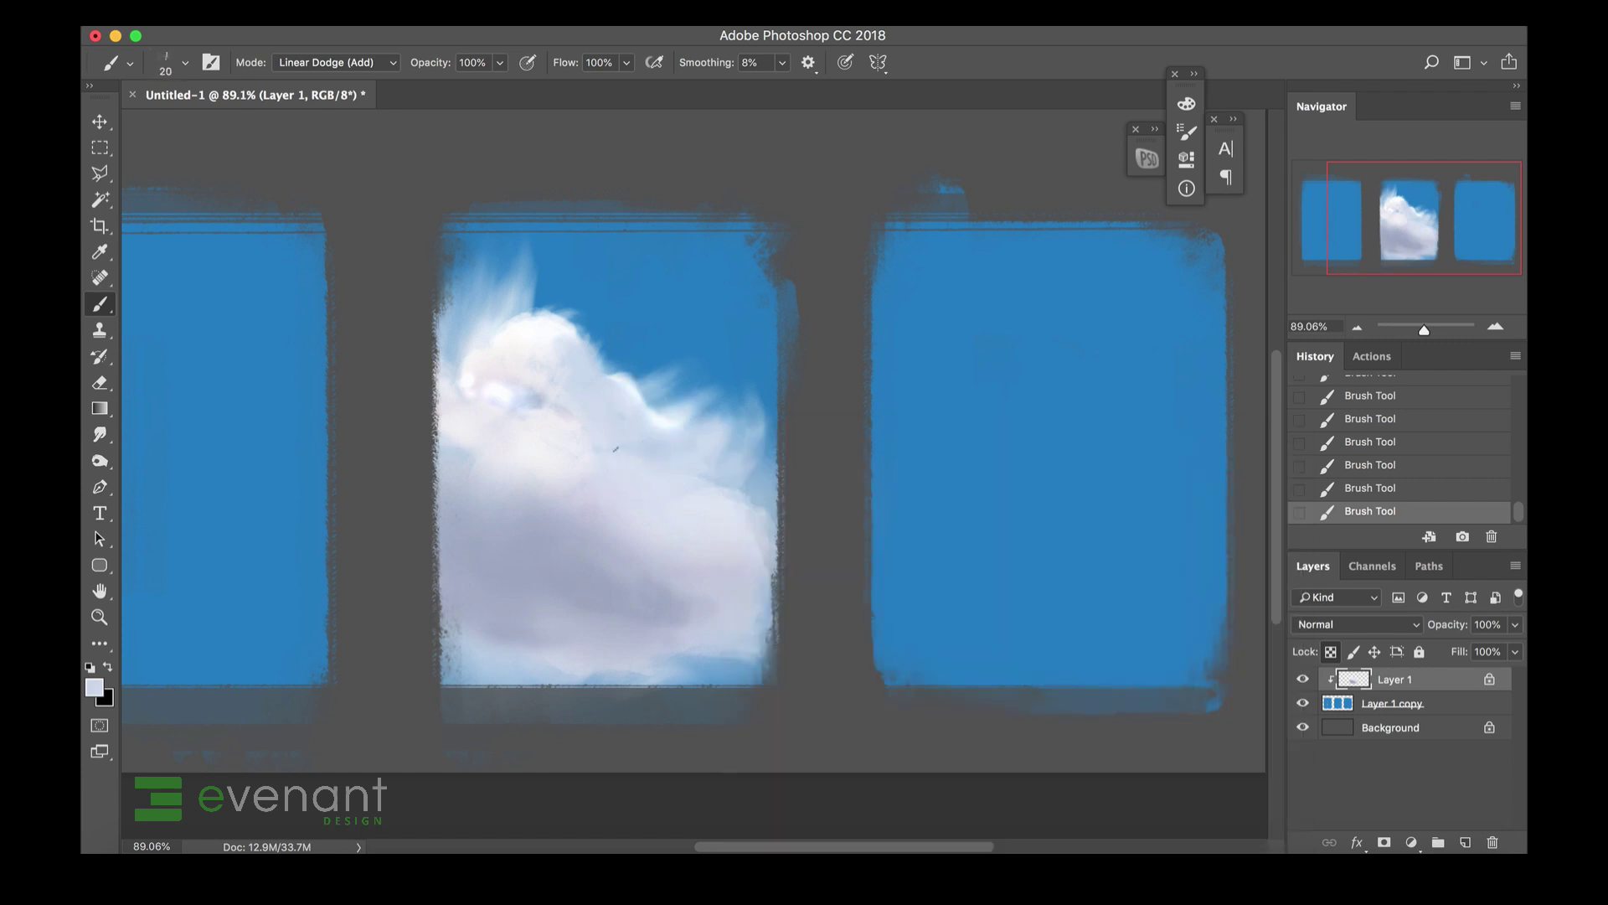
{"action": "left_click_drag", "start_coordinate": [625, 459], "coordinate": [747, 499]}
Enlarge the textured brush to 175 px and build a broken, bright rim along the ridge down to the right edge.
{"action": "key", "text": "bracketright"}
{"action": "key", "text": "bracketright"}
{"action": "key", "text": "bracketright"}
{"action": "key", "text": "bracketright"}
{"action": "key", "text": "bracketright"}
{"action": "key", "text": "bracketright"}
{"action": "key", "text": "bracketright"}
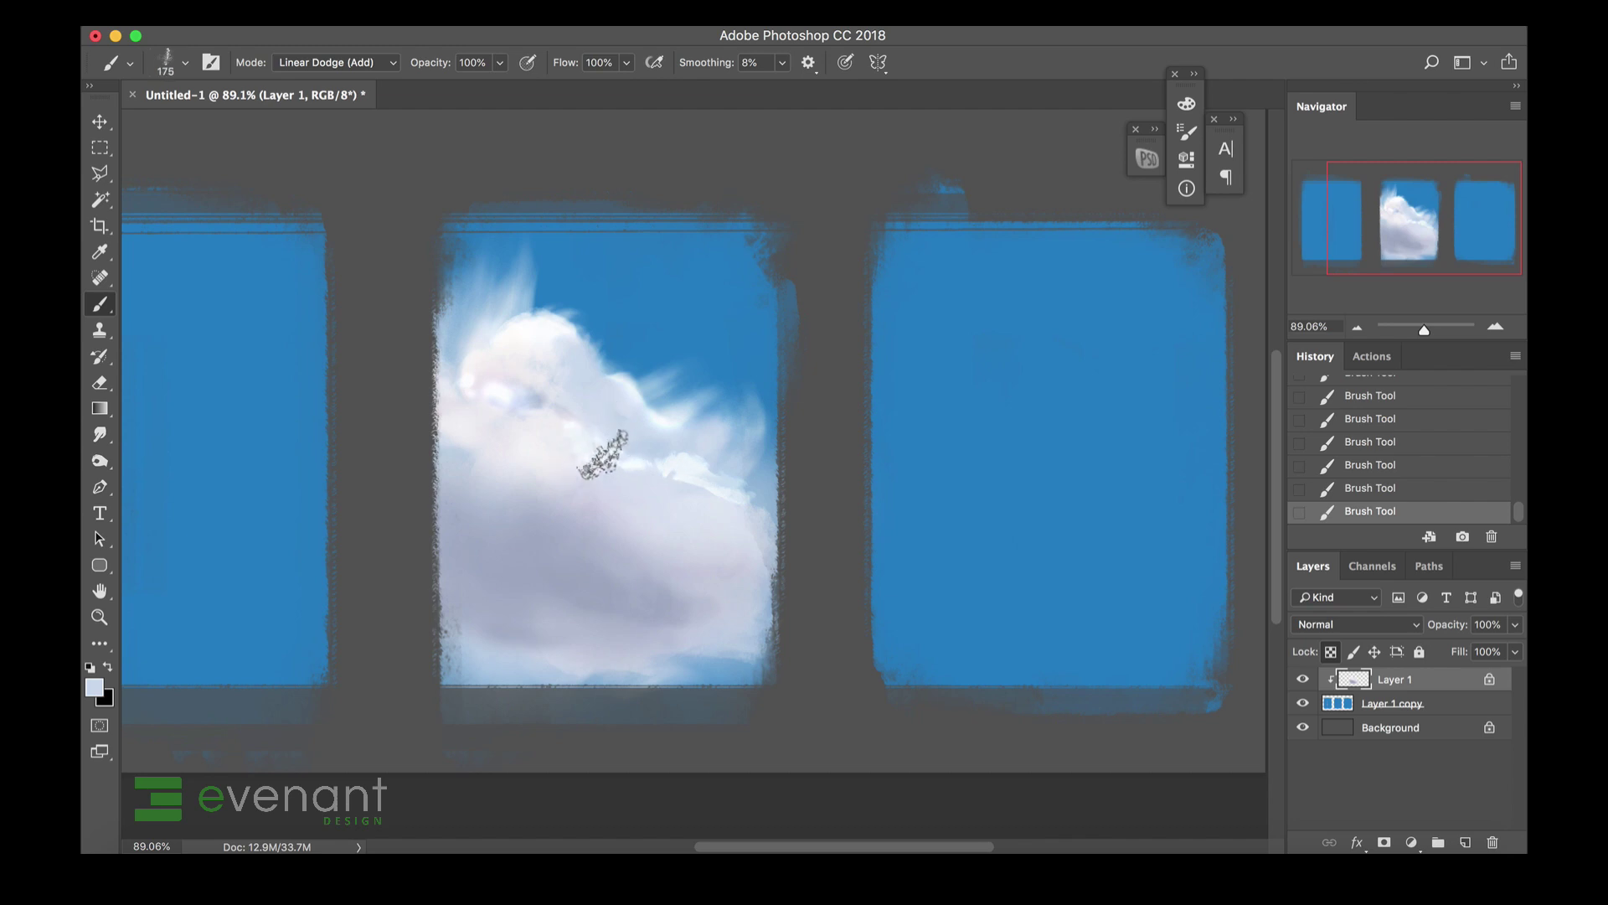
{"action": "mouse_move", "coordinate": [627, 479]}
{"action": "left_mouse_down"}
{"action": "mouse_move", "coordinate": [718, 492]}
{"action": "mouse_move", "coordinate": [757, 528]}
{"action": "left_mouse_up"}
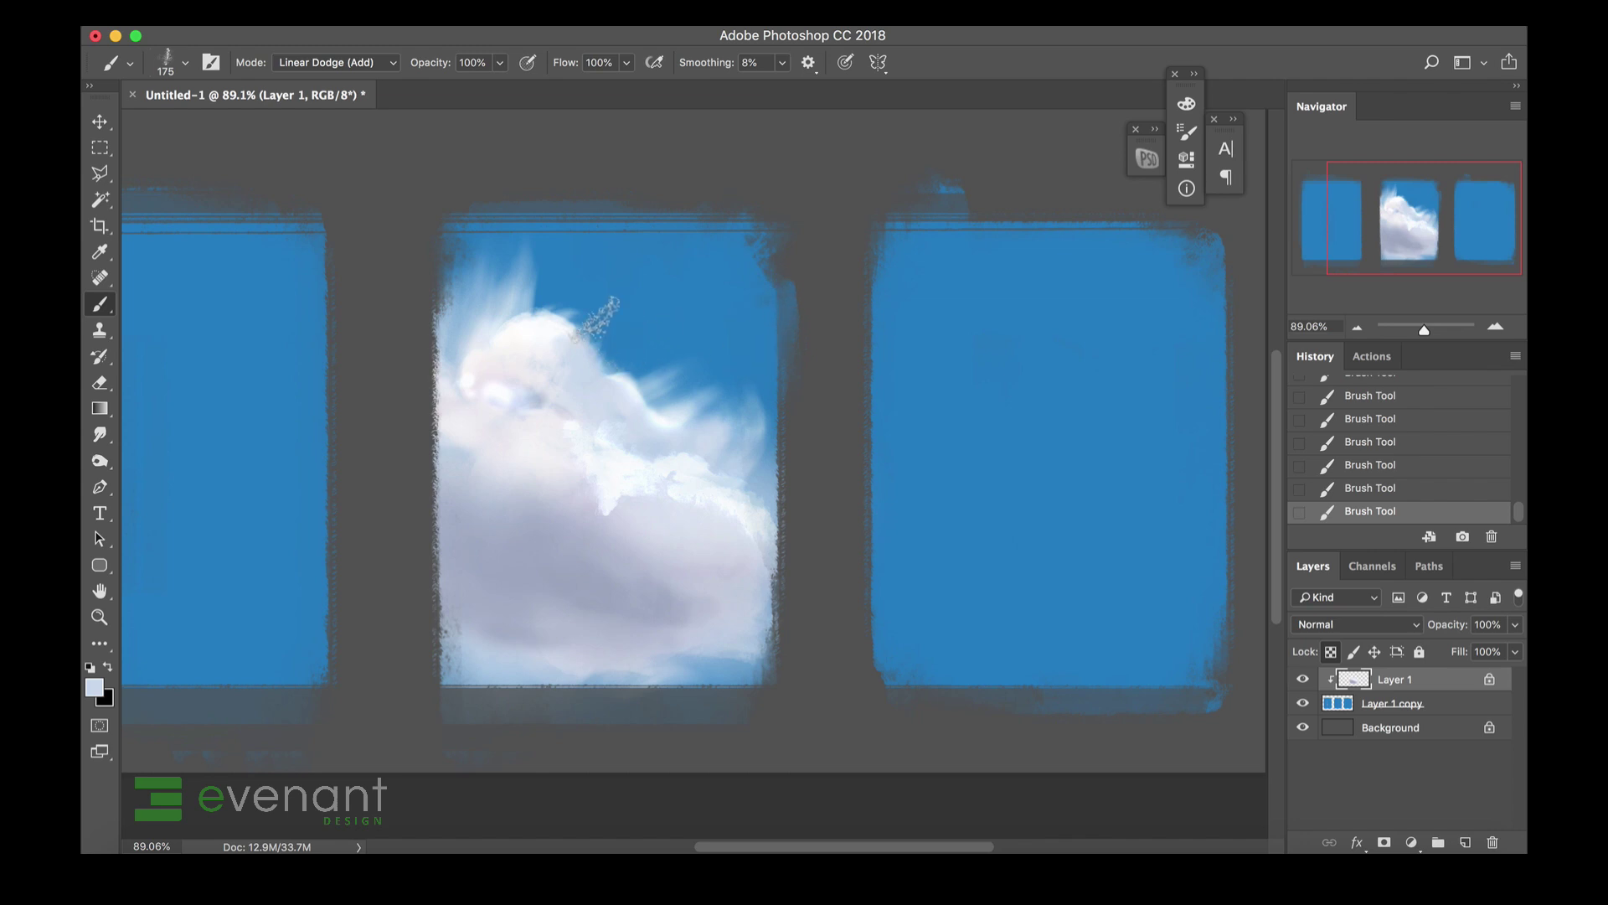
Reduce the textured brush to 50 px and paint bright broken highlights along the crown's edge and the cloud's base.
{"action": "key", "text": "bracketleft"}
{"action": "key", "text": "bracketleft"}
{"action": "key", "text": "bracketleft"}
{"action": "key", "text": "bracketleft"}
{"action": "key", "text": "bracketleft"}
{"action": "key", "text": "bracketleft"}
{"action": "key", "text": "bracketleft"}
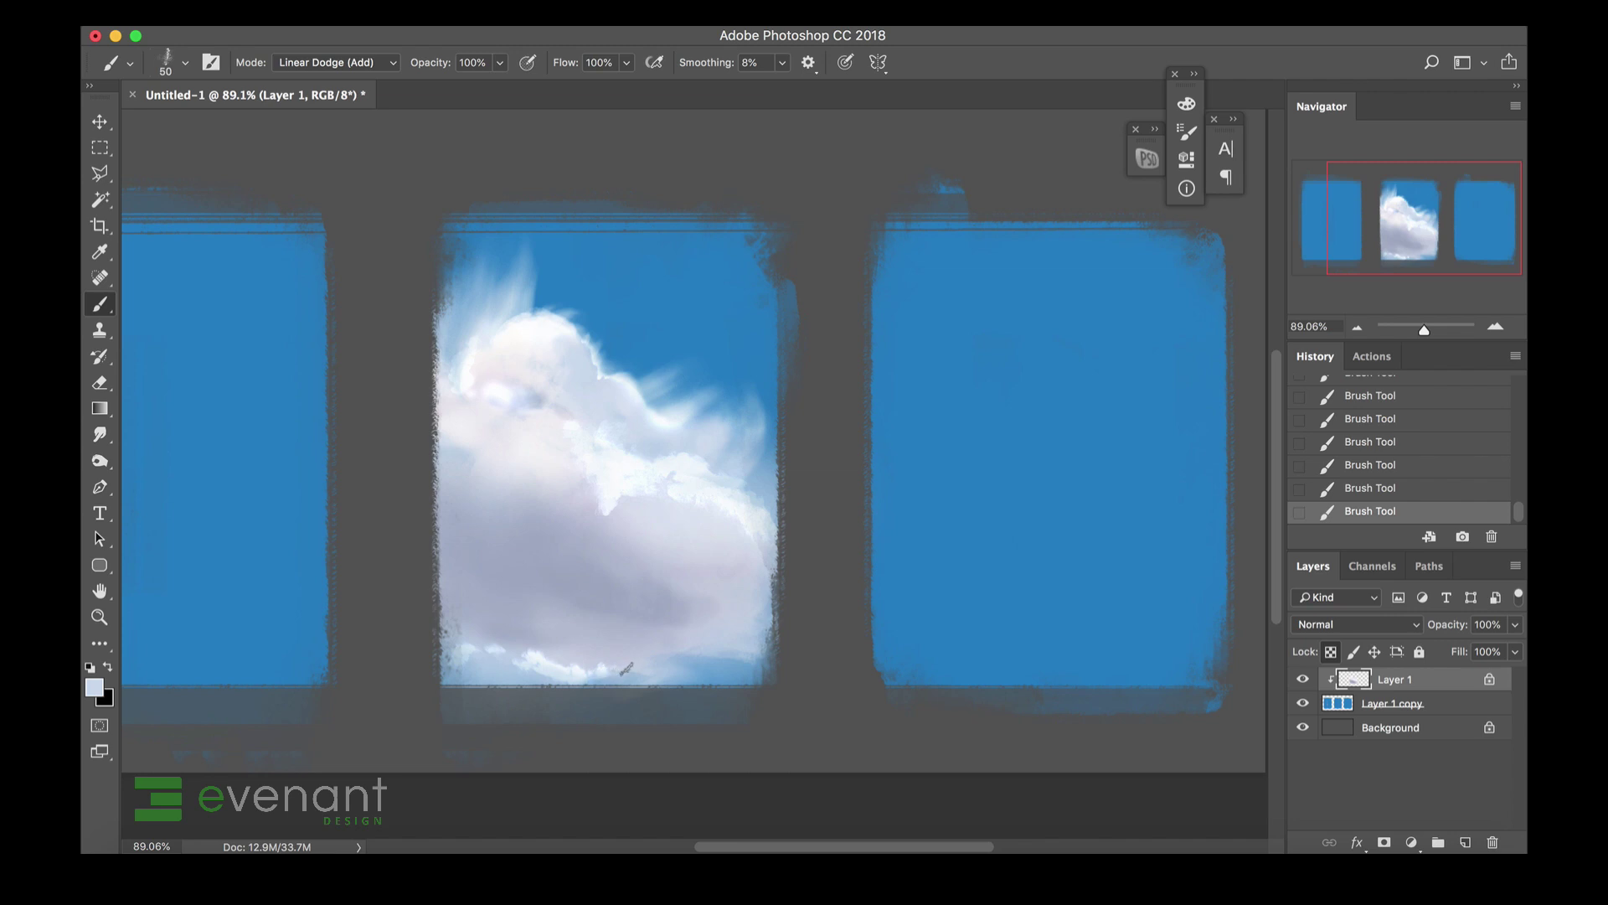
{"action": "left_click_drag", "start_coordinate": [687, 650], "coordinate": [722, 649]}
Set the brush blending mode back to Normal and switch to the Smudge tool.
{"action": "right_click", "coordinate": [597, 442], "text": "shift"}
{"action": "left_click", "coordinate": [604, 474]}
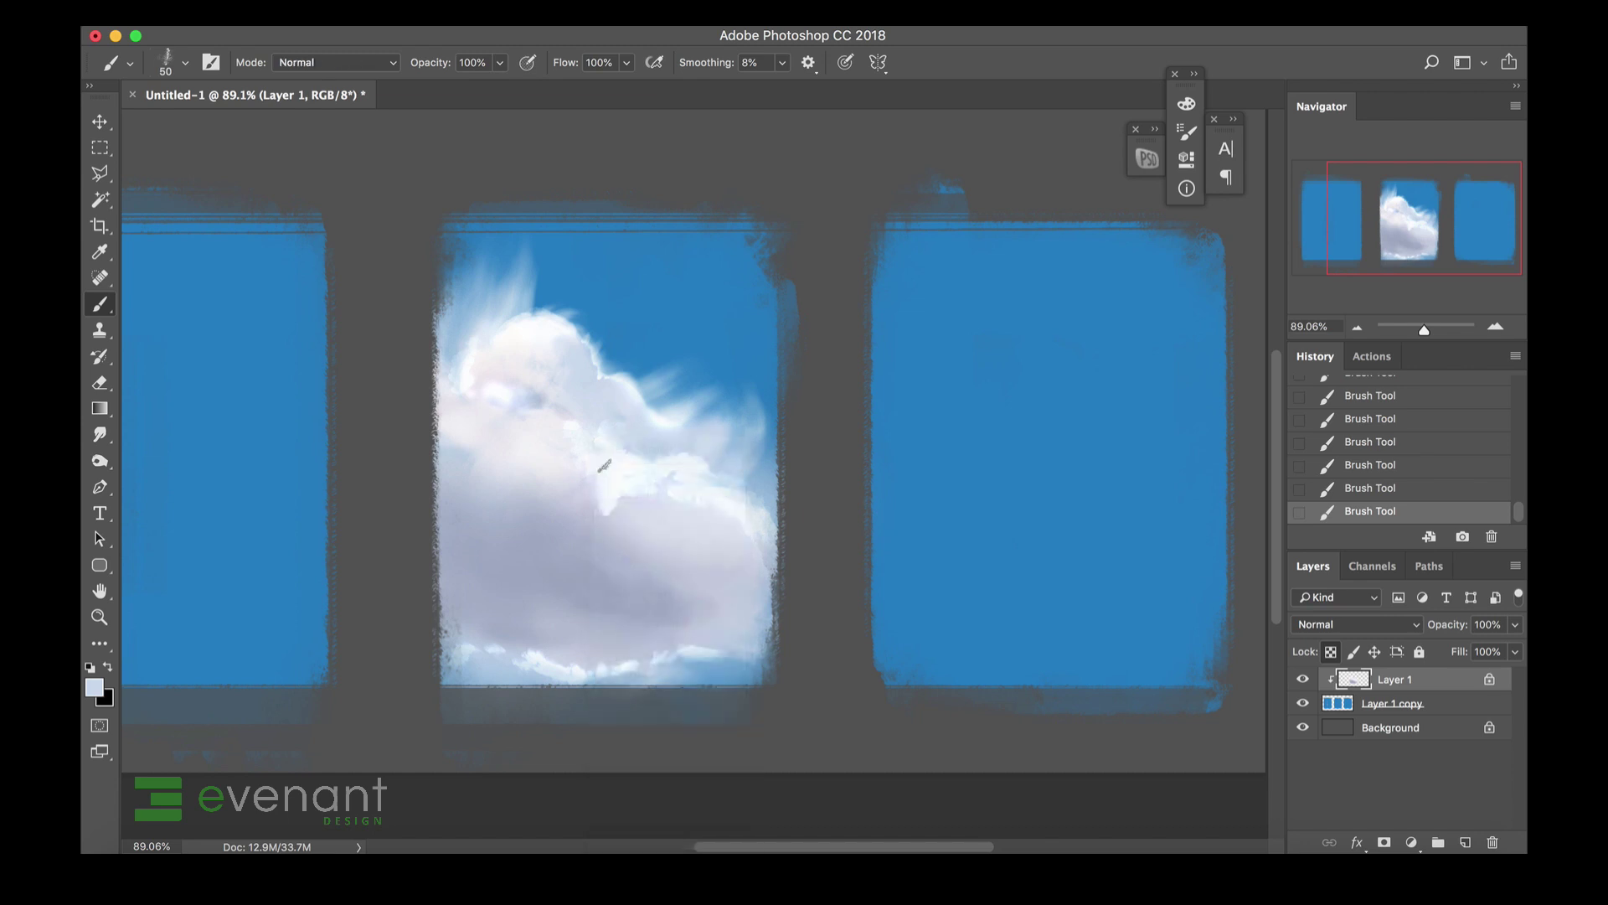
{"action": "right_click", "coordinate": [106, 311]}
{"action": "left_click", "coordinate": [99, 433]}
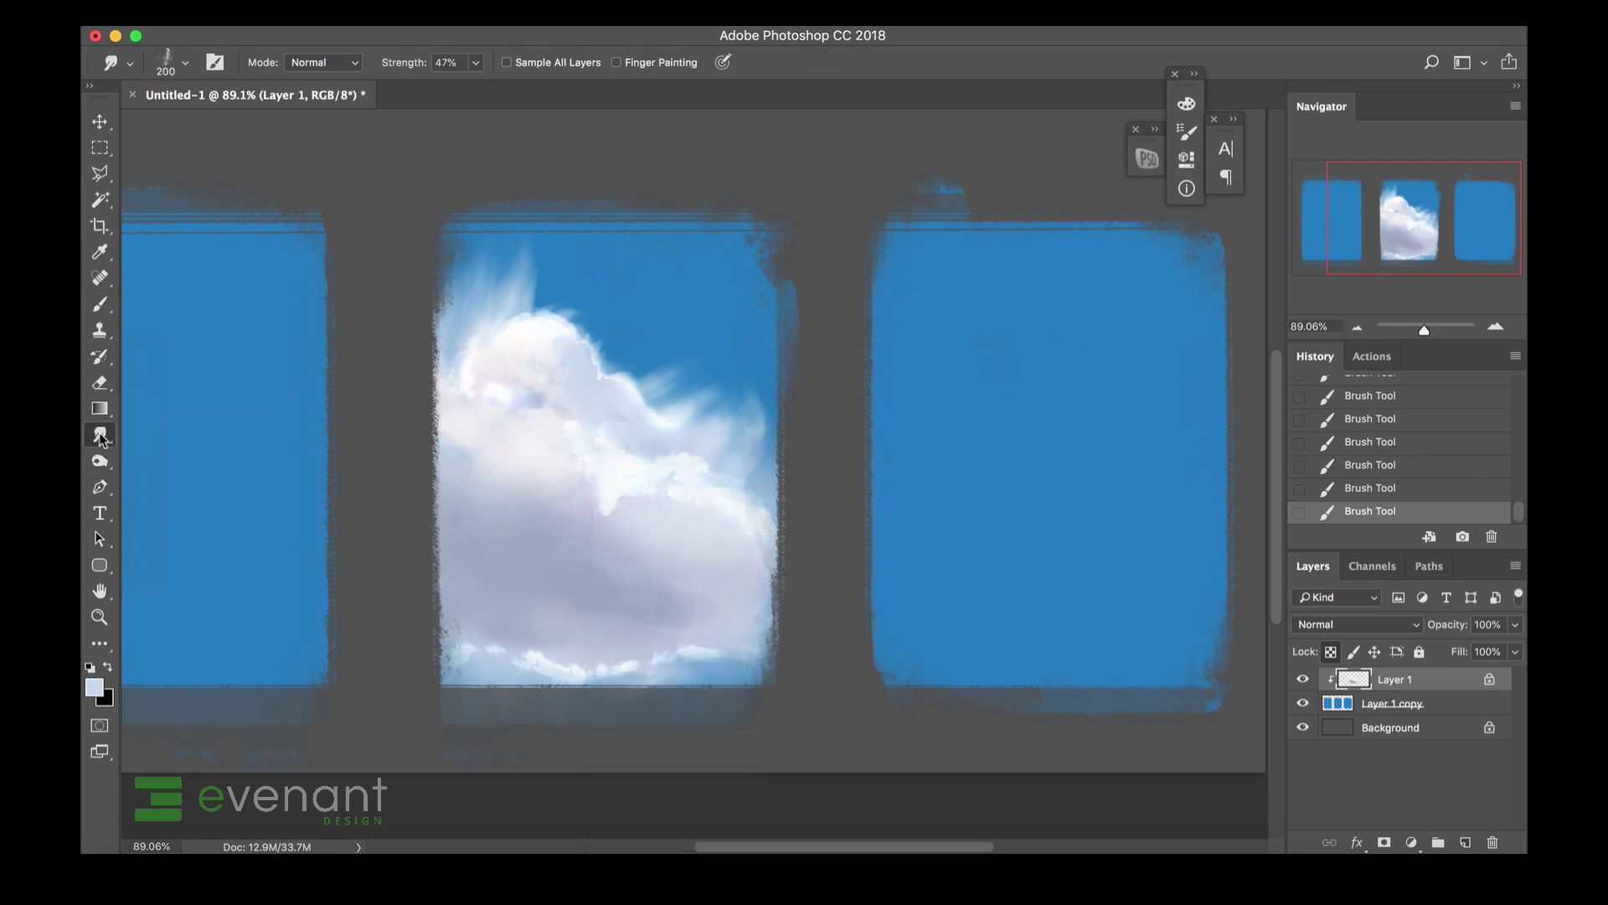
{"action": "right_click", "coordinate": [99, 434]}
{"action": "left_click", "coordinate": [148, 470]}
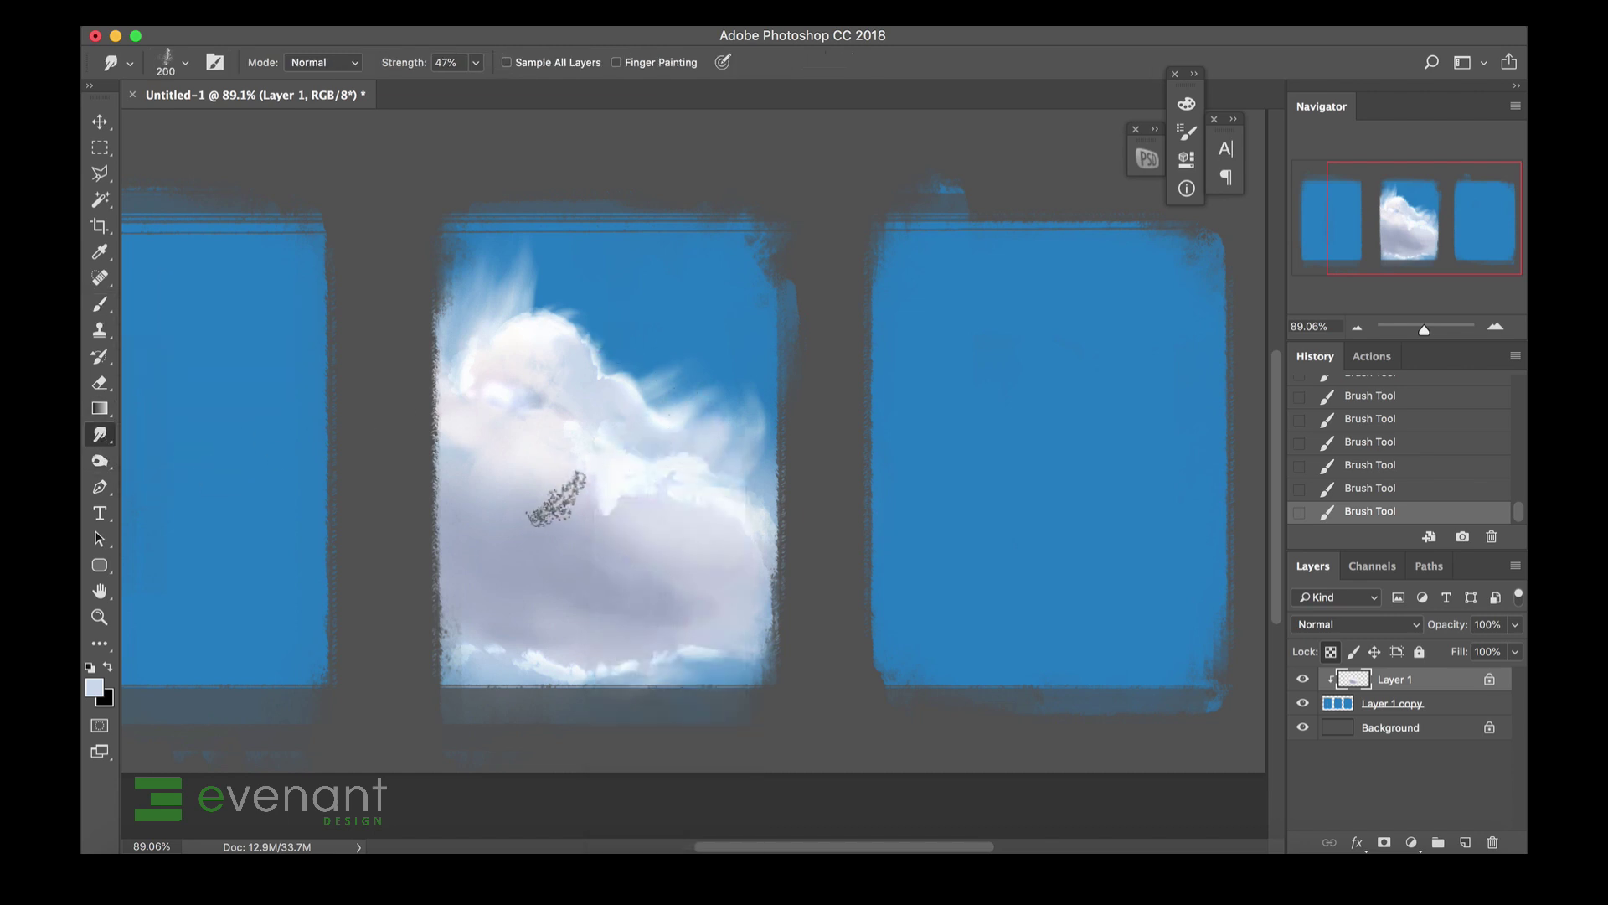
Smudge the highlights into the shadow below the ridge and inside the crown at 200 px and 47% strength.
{"action": "left_click_drag", "start_coordinate": [564, 504], "coordinate": [597, 521]}
{"action": "left_click_drag", "start_coordinate": [596, 521], "coordinate": [599, 543]}
{"action": "left_click_drag", "start_coordinate": [588, 481], "coordinate": [596, 476]}
{"action": "left_click_drag", "start_coordinate": [596, 476], "coordinate": [583, 436]}
{"action": "left_click_drag", "start_coordinate": [594, 369], "coordinate": [530, 390]}
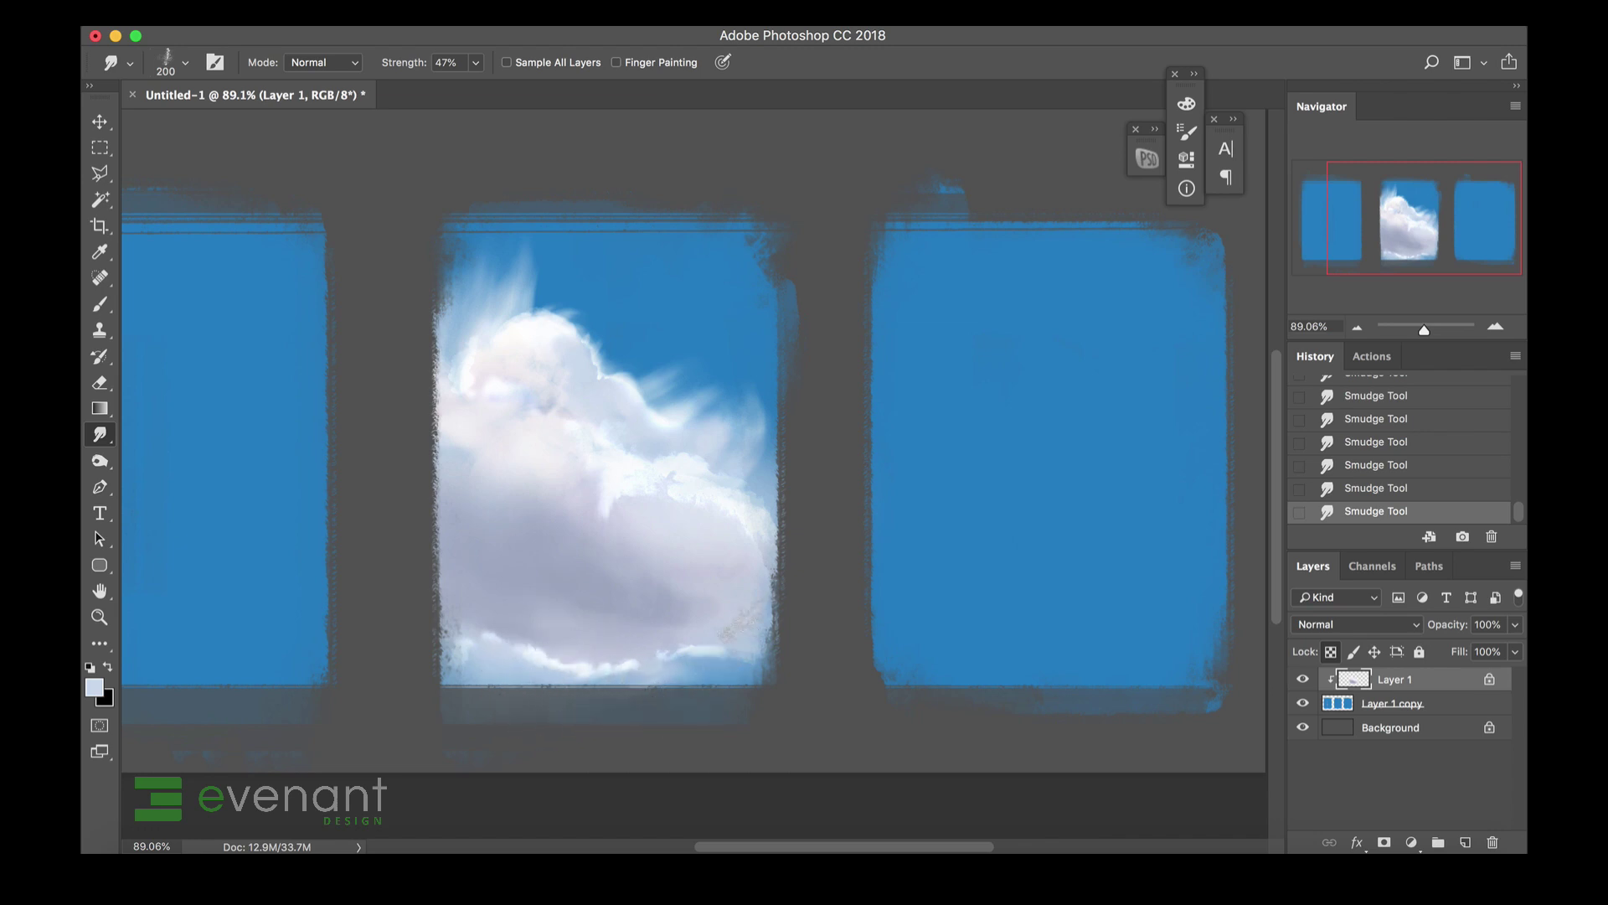
Unlock the layer's transparent pixels and smudge curved wisps up from the cloud's right shoulder into the sky.
{"action": "left_click", "coordinate": [1330, 651]}
{"action": "left_click_drag", "start_coordinate": [707, 381], "coordinate": [664, 294]}
{"action": "mouse_move", "coordinate": [645, 360]}
{"action": "left_mouse_down"}
{"action": "mouse_move", "coordinate": [664, 341]}
{"action": "mouse_move", "coordinate": [640, 335]}
{"action": "mouse_move", "coordinate": [652, 321]}
{"action": "left_mouse_up"}
{"action": "left_click_drag", "start_coordinate": [697, 425], "coordinate": [741, 359]}
Reduce the Smudge tool to 70 px, raise its strength to 63% and refine the wisps on the right shoulder.
{"action": "key", "text": "["}
{"action": "key", "text": "bracketleft"}
{"action": "key", "text": "bracketleft"}
{"action": "key", "text": "bracketleft"}
{"action": "key", "text": "bracketleft"}
{"action": "key", "text": "bracketleft"}
{"action": "key", "text": "bracketleft"}
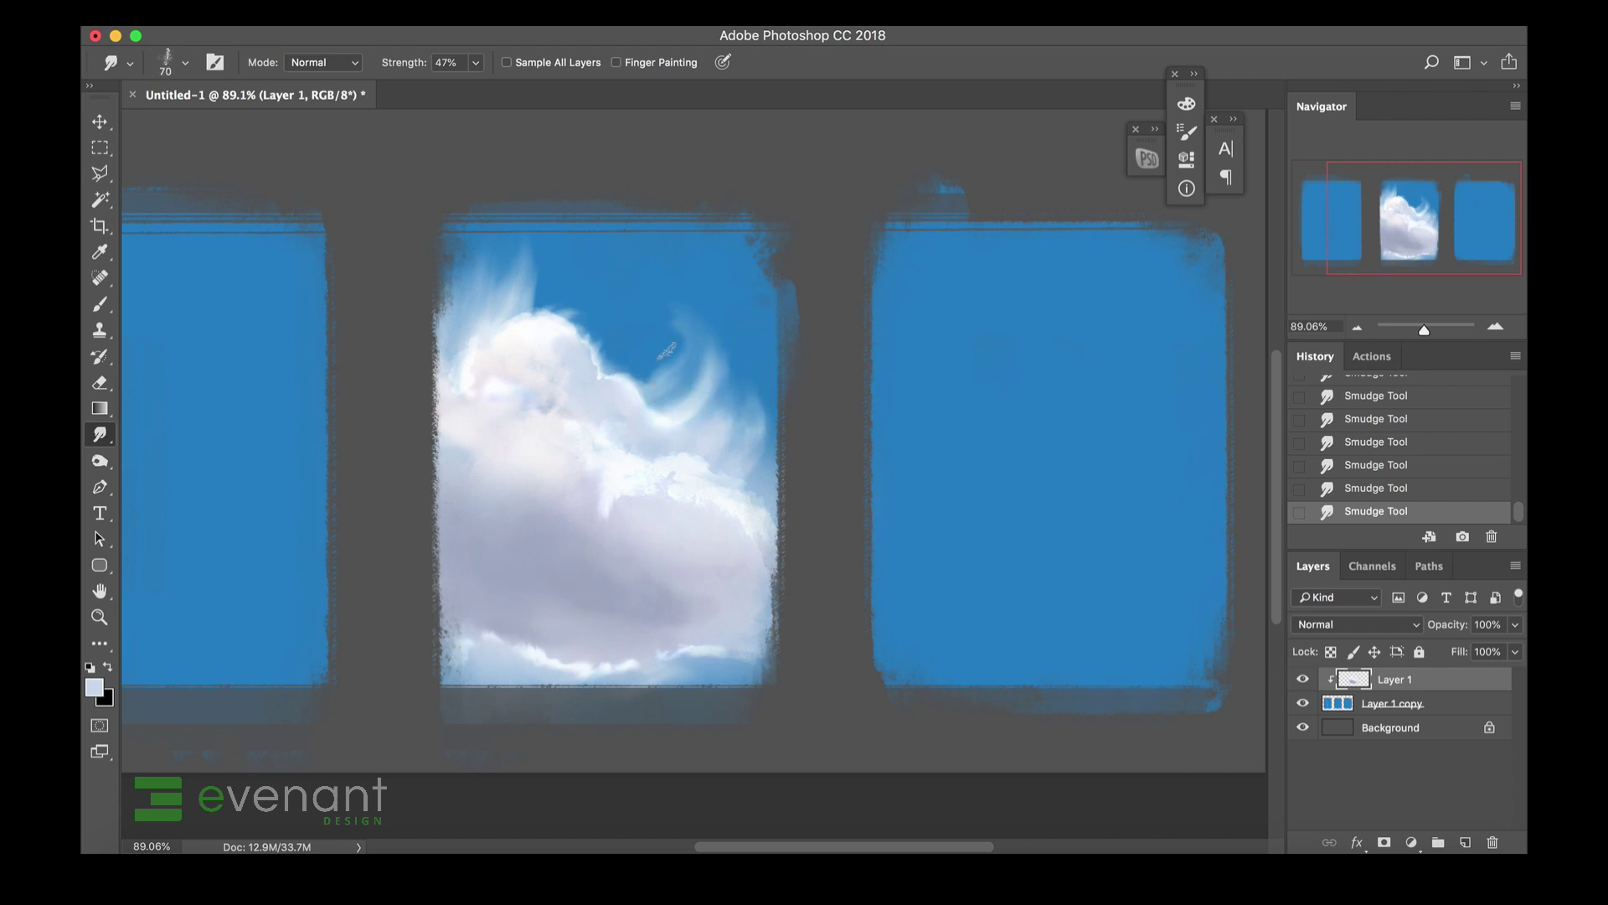
{"action": "left_click", "coordinate": [670, 359]}
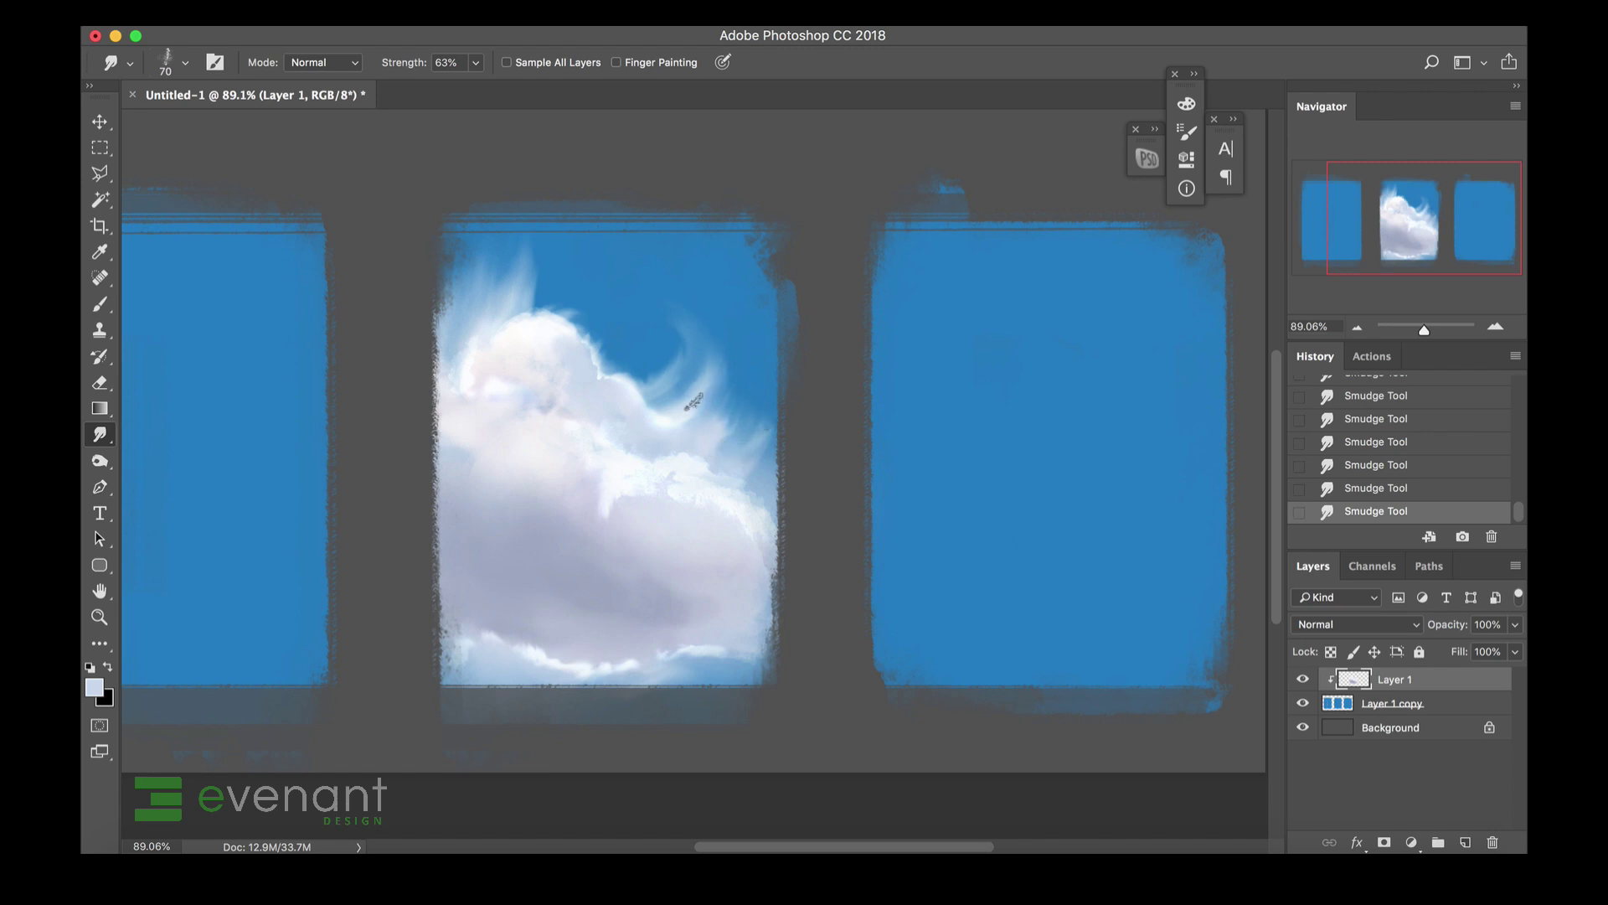
Enlarge the Smudge tool to 250 px and pull broader feathery wisps toward the sky block's upper-right corner.
{"action": "key", "text": "bracketright"}
{"action": "key", "text": "bracketright"}
{"action": "key", "text": "bracketright"}
{"action": "key", "text": "bracketright"}
{"action": "key", "text": "bracketright"}
{"action": "key", "text": "bracketright"}
{"action": "key", "text": "bracketright"}
{"action": "key", "text": "bracketright"}
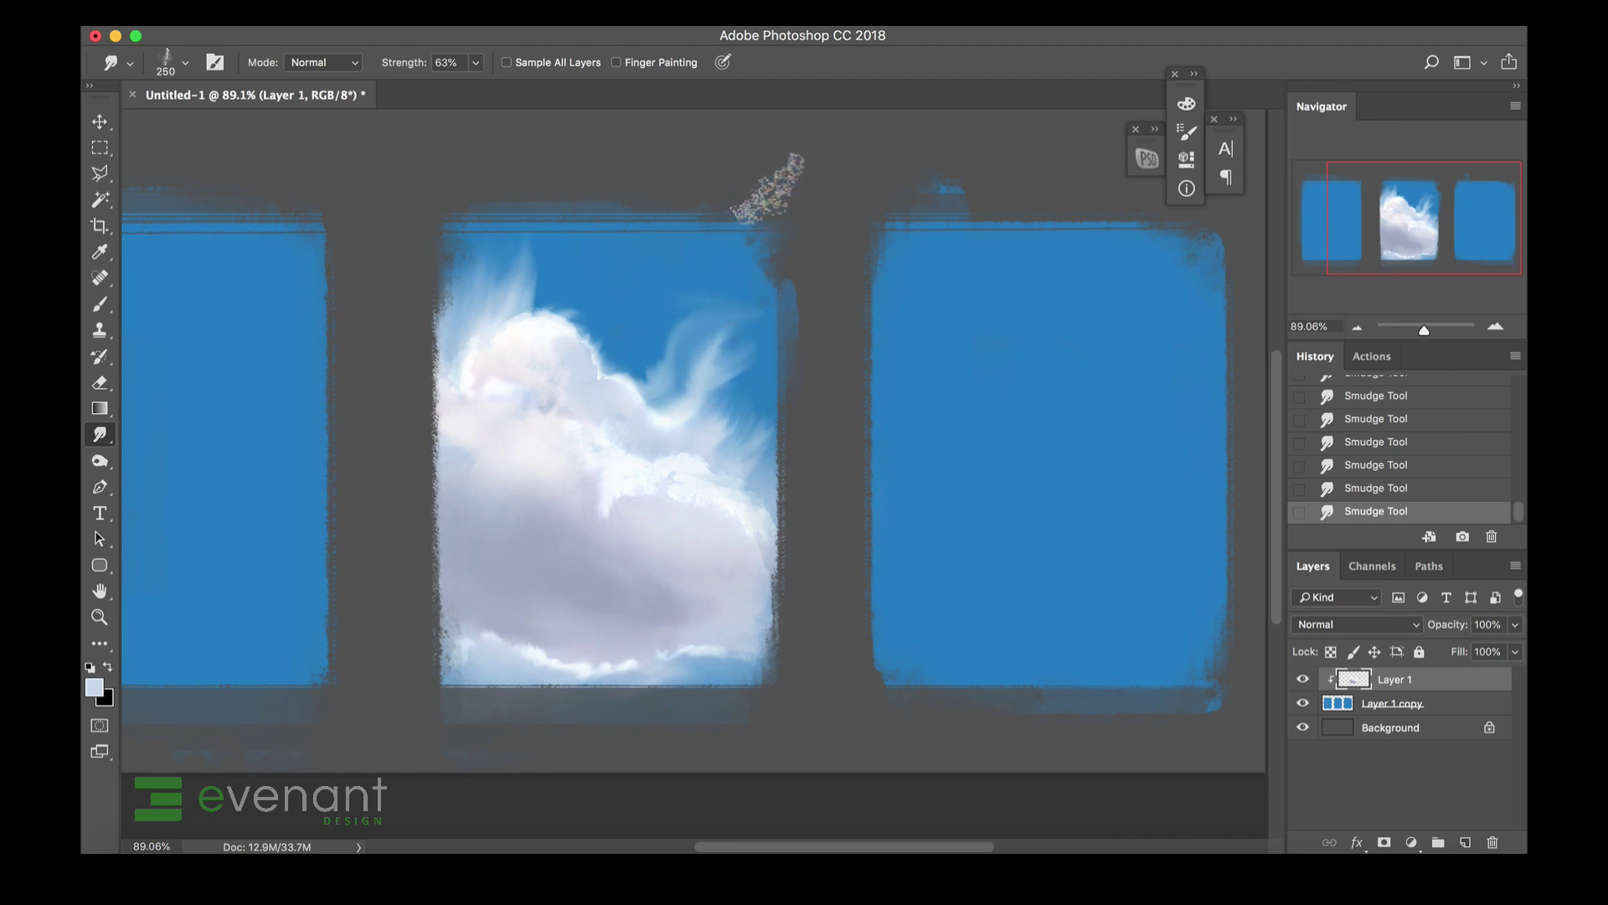
Switch to the Eraser and choose a soft round brush preset.
{"action": "key", "text": "e"}
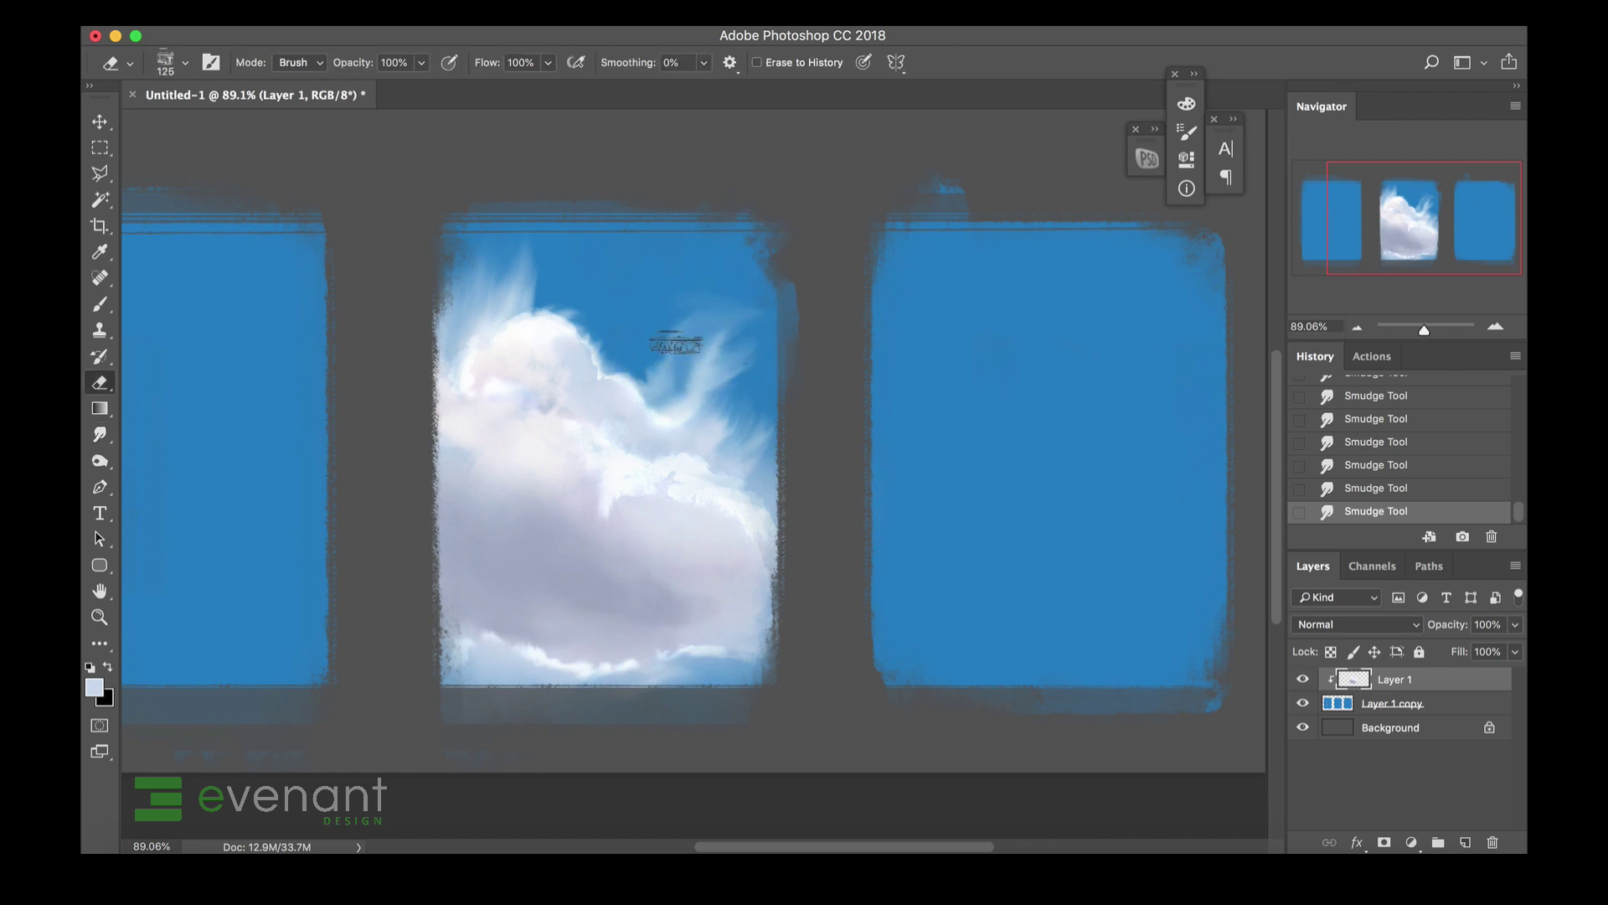
{"action": "right_click", "coordinate": [692, 404]}
{"action": "left_click", "coordinate": [848, 624]}
{"action": "left_click", "coordinate": [901, 618]}
Erase and thin the wisps above the cloud's right shoulder with the soft Eraser at about 200 px.
{"action": "mouse_move", "coordinate": [676, 274]}
{"action": "left_mouse_down"}
{"action": "mouse_move", "coordinate": [702, 297]}
{"action": "mouse_move", "coordinate": [675, 332]}
{"action": "mouse_move", "coordinate": [647, 329]}
{"action": "mouse_move", "coordinate": [672, 387]}
{"action": "mouse_move", "coordinate": [631, 328]}
{"action": "mouse_move", "coordinate": [656, 293]}
{"action": "left_mouse_up"}
{"action": "key", "text": "]"}
{"action": "left_click", "coordinate": [674, 369]}
{"action": "left_click", "coordinate": [670, 377]}
{"action": "left_click_drag", "start_coordinate": [728, 369], "coordinate": [705, 352]}
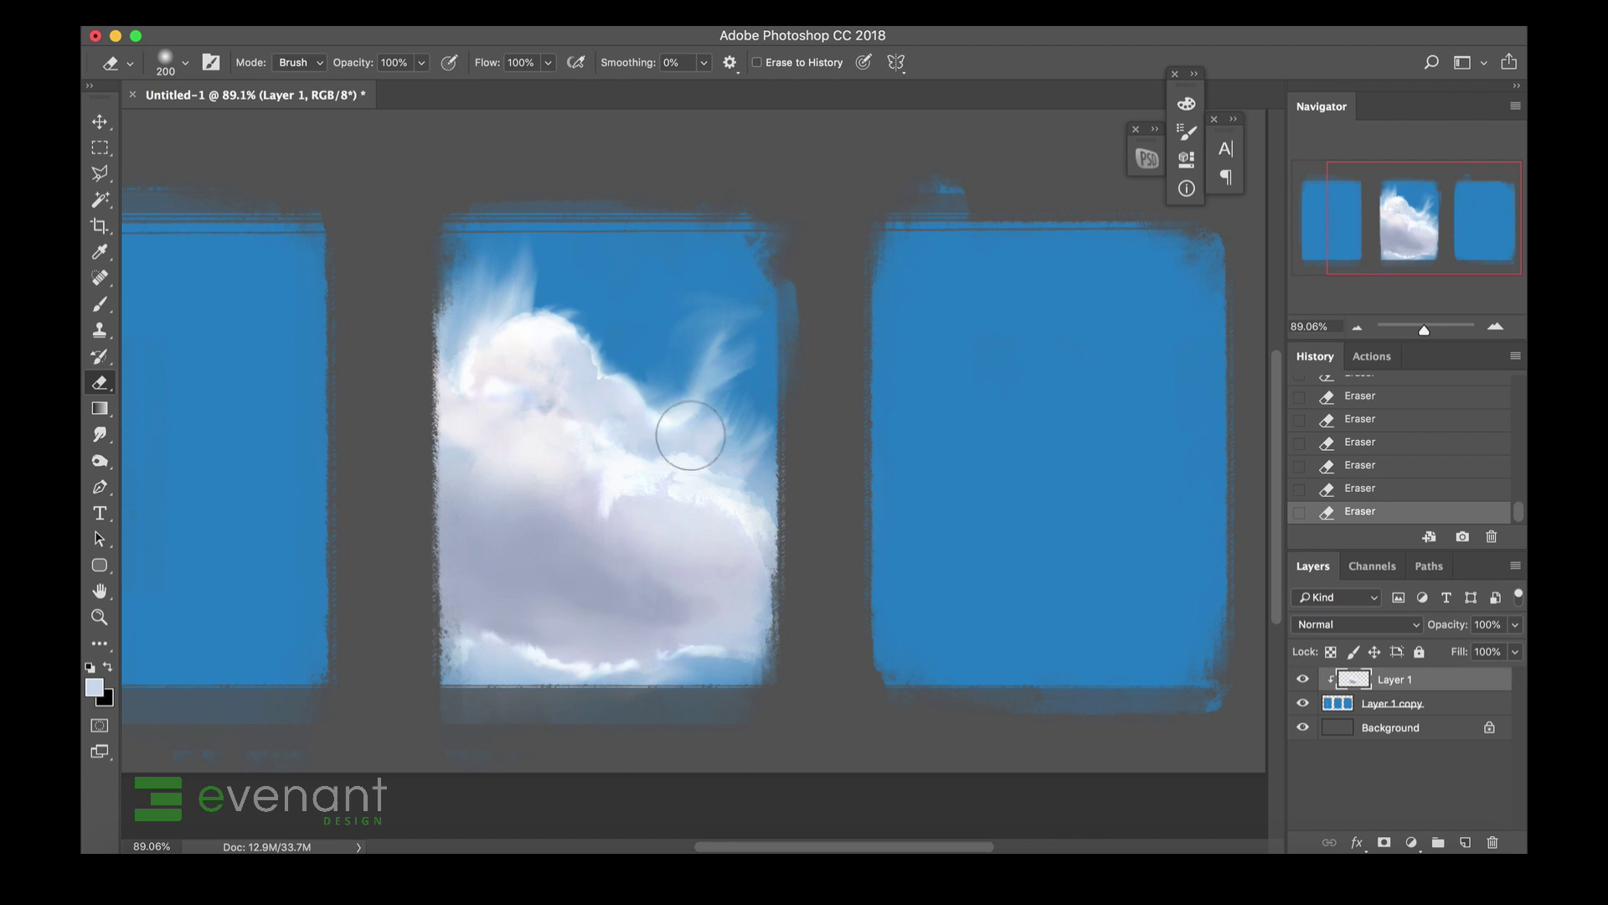
Sample nearby cloud tones and paint billowing edges where the lit cloud meets the lilac shadow mass with a 50 px brush.
{"action": "key", "text": "b"}
{"action": "left_click", "coordinate": [627, 496], "text": "alt"}
{"action": "left_click_drag", "start_coordinate": [612, 513], "coordinate": [601, 520]}
{"action": "left_click_drag", "start_coordinate": [608, 510], "coordinate": [588, 531]}
{"action": "left_click", "coordinate": [619, 519], "text": "alt"}
{"action": "left_click_drag", "start_coordinate": [593, 528], "coordinate": [585, 540]}
{"action": "left_click", "coordinate": [584, 522]}
{"action": "left_click", "coordinate": [609, 499], "text": "alt"}
{"action": "left_click", "coordinate": [594, 547], "text": "alt"}
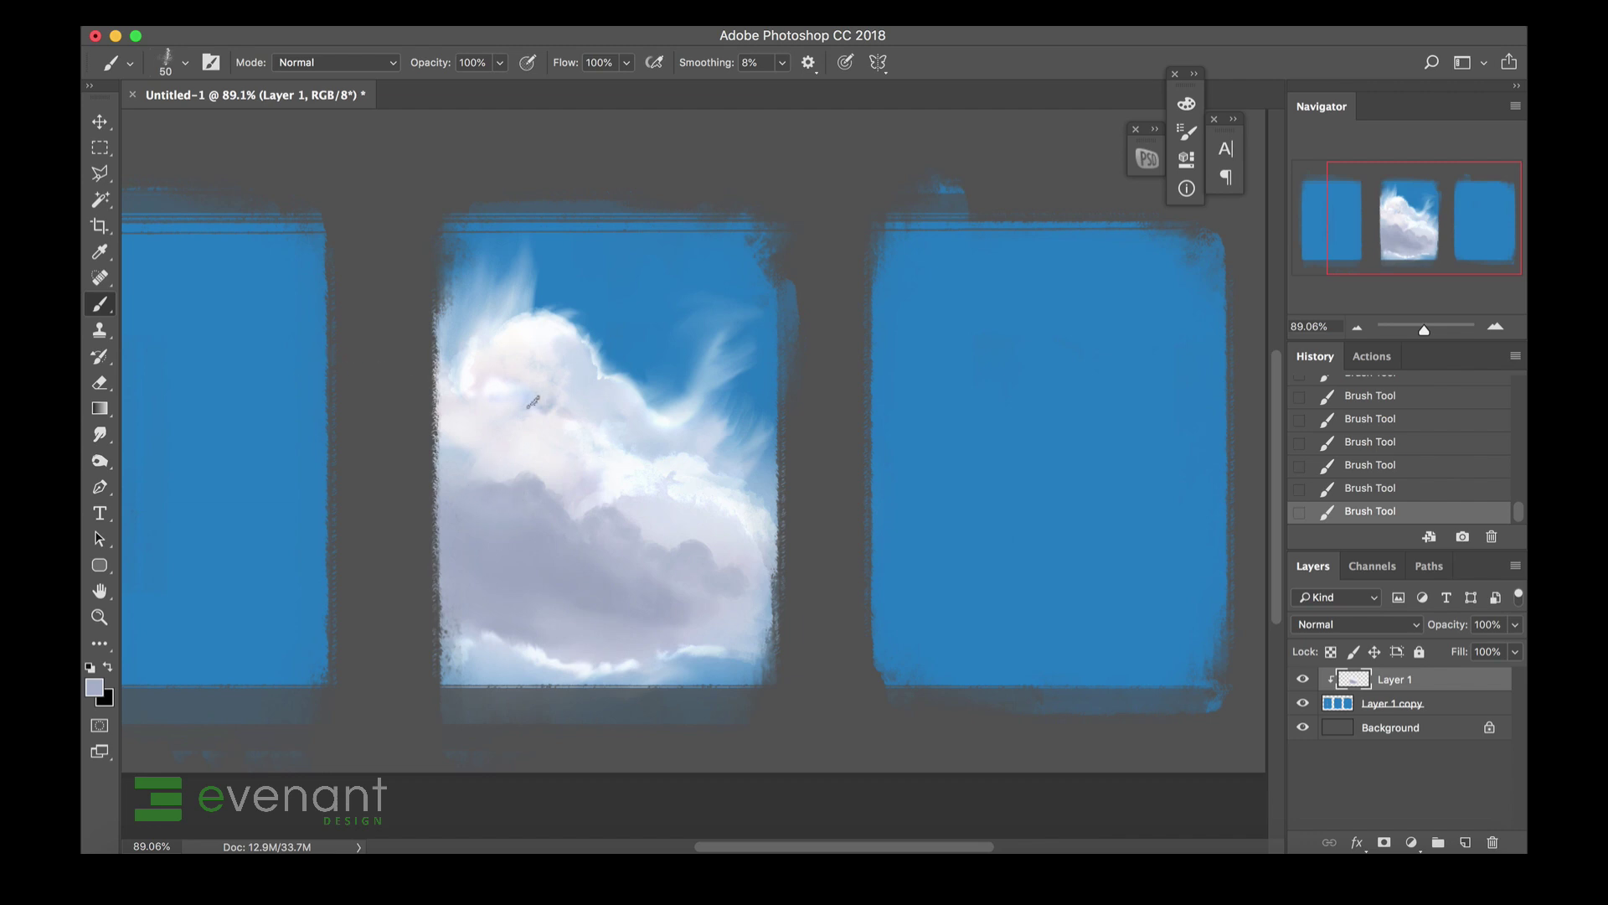
Brush a bright rim along the shadow mass's upper-left edge and soften it with the Smudge tool at 100 px.
{"action": "left_click", "coordinate": [502, 371], "text": "alt"}
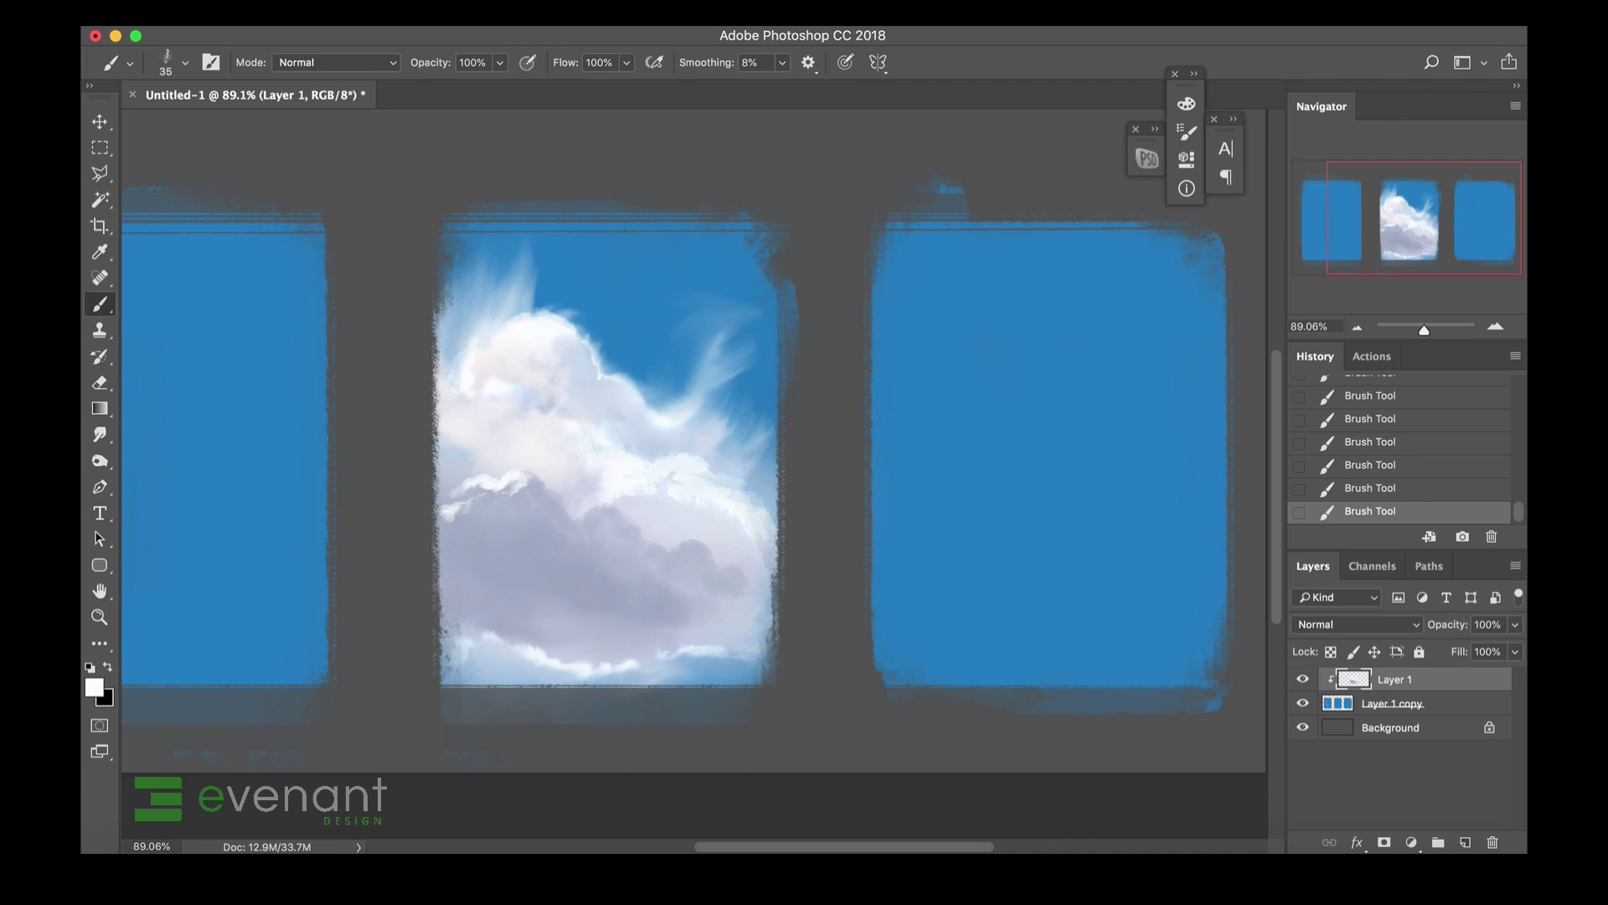
{"action": "key", "text": "s"}
{"action": "left_click", "coordinate": [464, 519]}
{"action": "left_click", "coordinate": [955, 315]}
{"action": "left_click", "coordinate": [103, 438]}
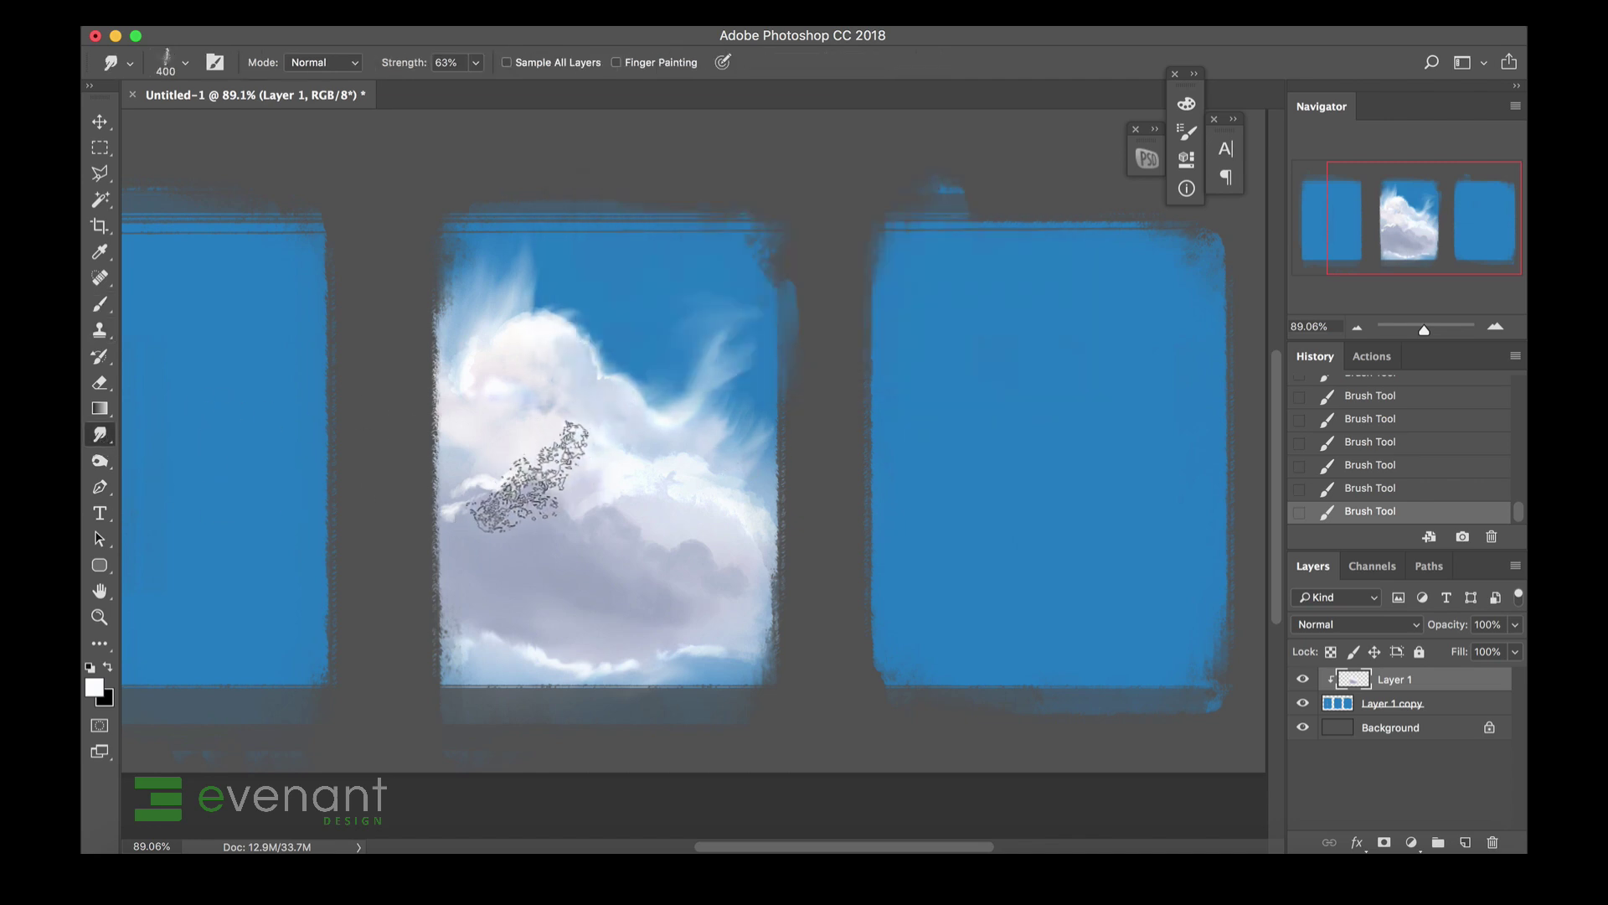
{"action": "key", "text": "bracketleft"}
{"action": "key", "text": "bracketleft"}
{"action": "key", "text": "bracketleft"}
{"action": "key", "text": "bracketleft"}
{"action": "mouse_move", "coordinate": [469, 502]}
{"action": "left_mouse_down"}
{"action": "mouse_move", "coordinate": [452, 528]}
{"action": "mouse_move", "coordinate": [486, 495]}
{"action": "mouse_move", "coordinate": [521, 527]}
{"action": "mouse_move", "coordinate": [523, 492]}
{"action": "left_mouse_up"}
{"action": "mouse_move", "coordinate": [526, 496]}
{"action": "left_mouse_down"}
{"action": "mouse_move", "coordinate": [520, 516]}
{"action": "mouse_move", "coordinate": [543, 483]}
{"action": "left_mouse_up"}
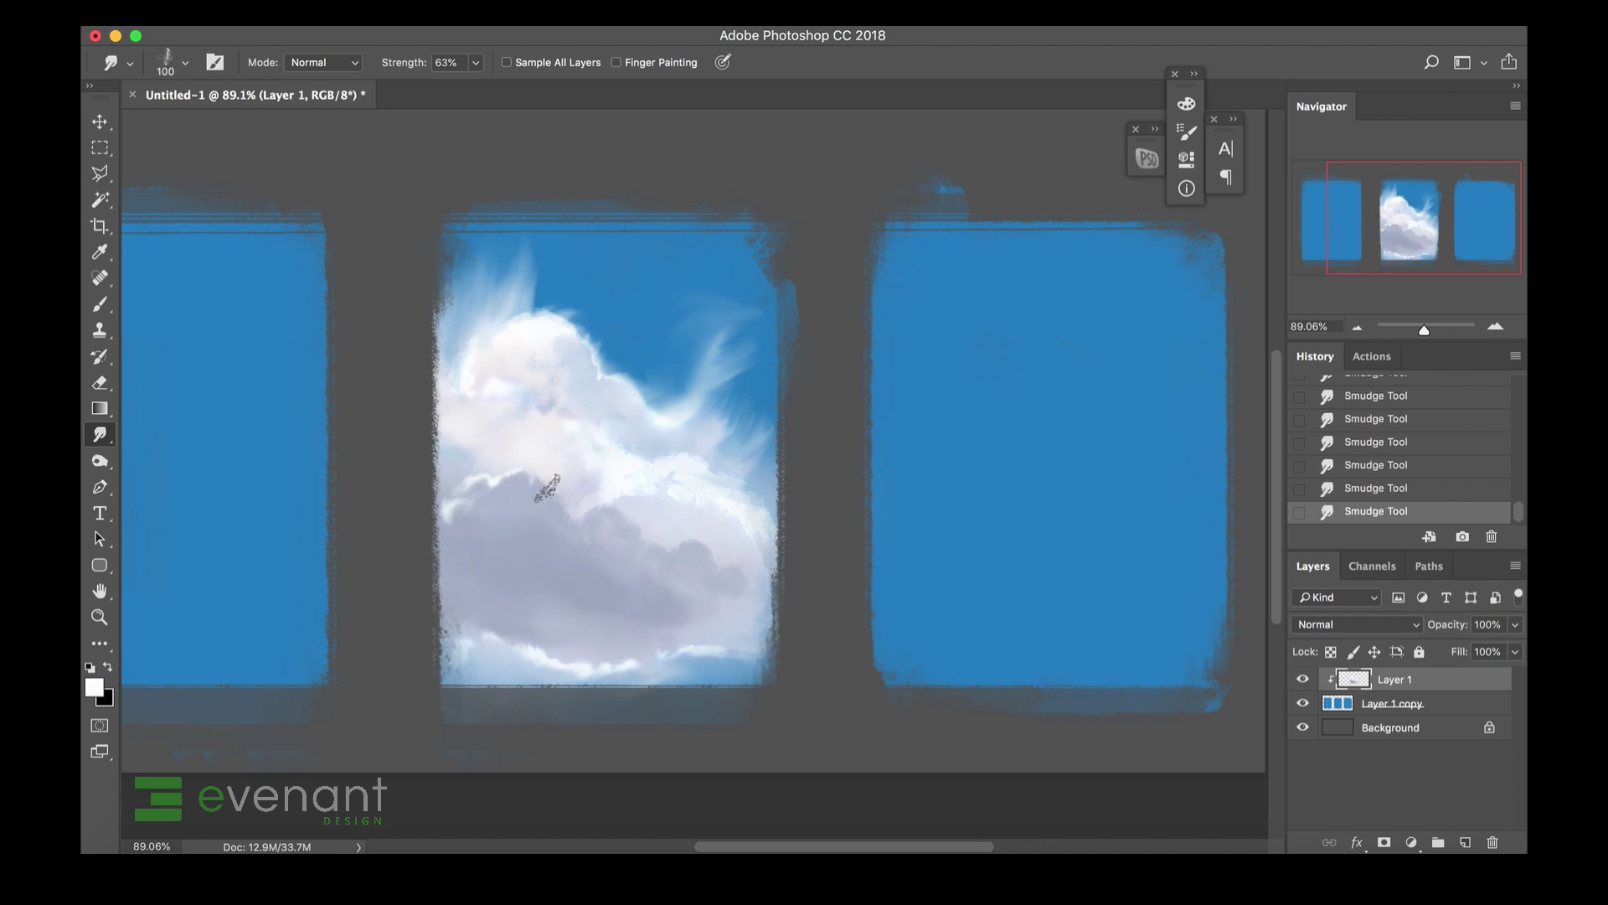
Choose the 900 px soft round brush preset and set the foreground colour to light orange.
{"action": "key", "text": "b"}
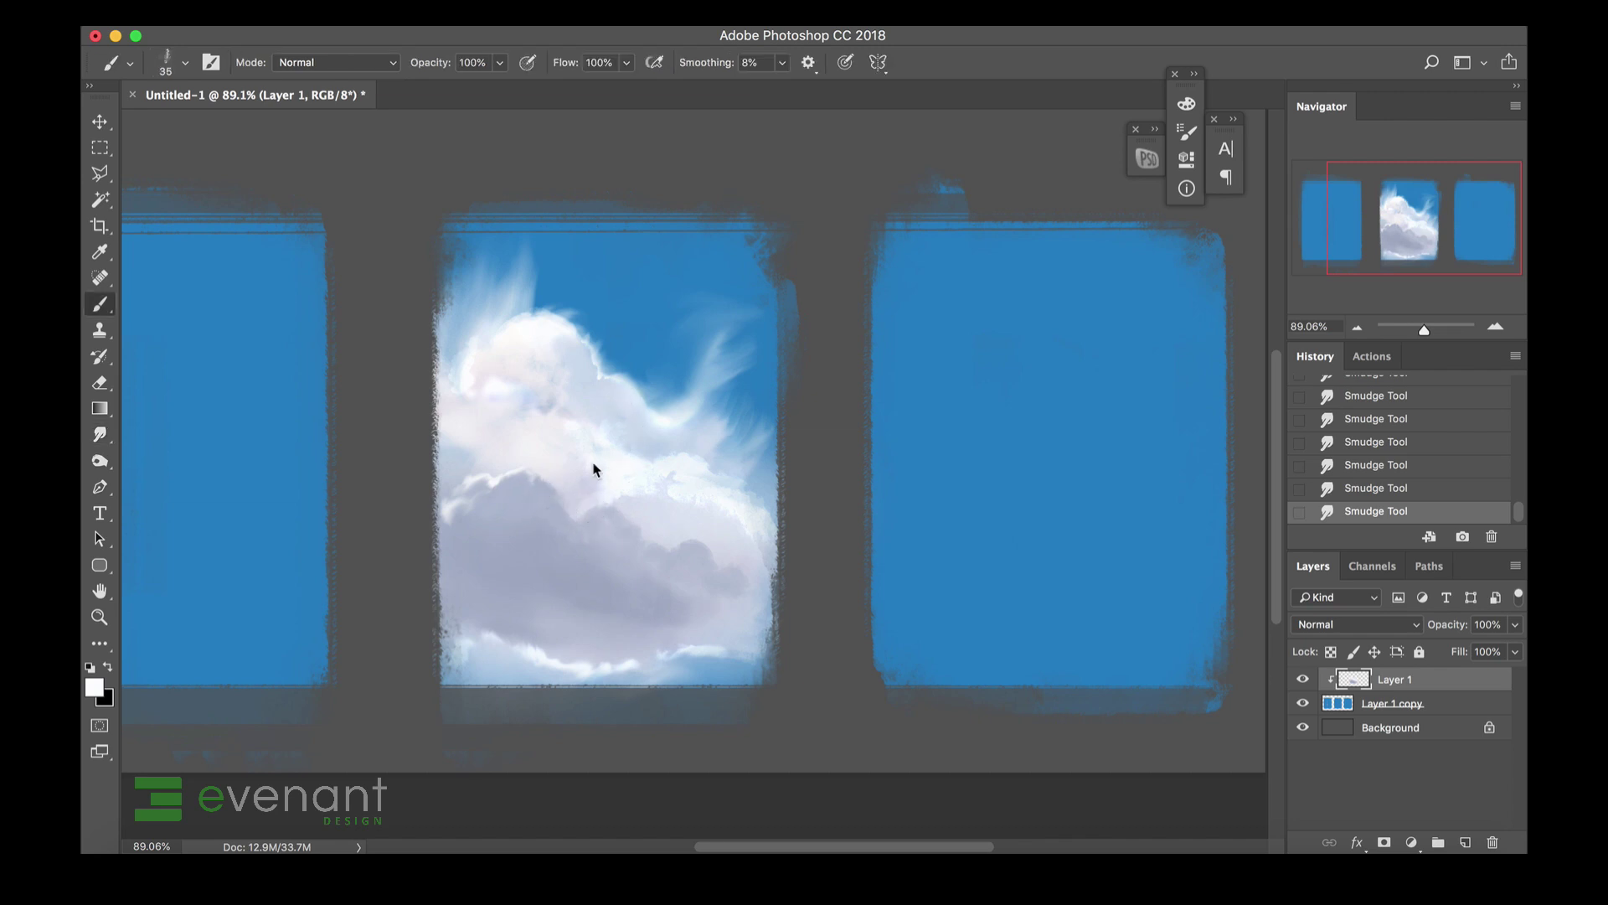
{"action": "right_click", "coordinate": [596, 461]}
{"action": "left_click", "coordinate": [752, 662]}
{"action": "left_click", "coordinate": [556, 431]}
{"action": "left_click", "coordinate": [99, 688]}
{"action": "left_click_drag", "start_coordinate": [1182, 434], "coordinate": [1184, 499]}
{"action": "mouse_move", "coordinate": [1143, 450]}
{"action": "left_mouse_down"}
{"action": "mouse_move", "coordinate": [1018, 351]}
{"action": "mouse_move", "coordinate": [1034, 254]}
{"action": "left_mouse_up"}
{"action": "left_click", "coordinate": [1365, 255]}
Set the brush mode to Overlay and glaze warm orange over the shadow mass and upper cloud at about 500 px.
{"action": "right_click", "coordinate": [676, 397]}
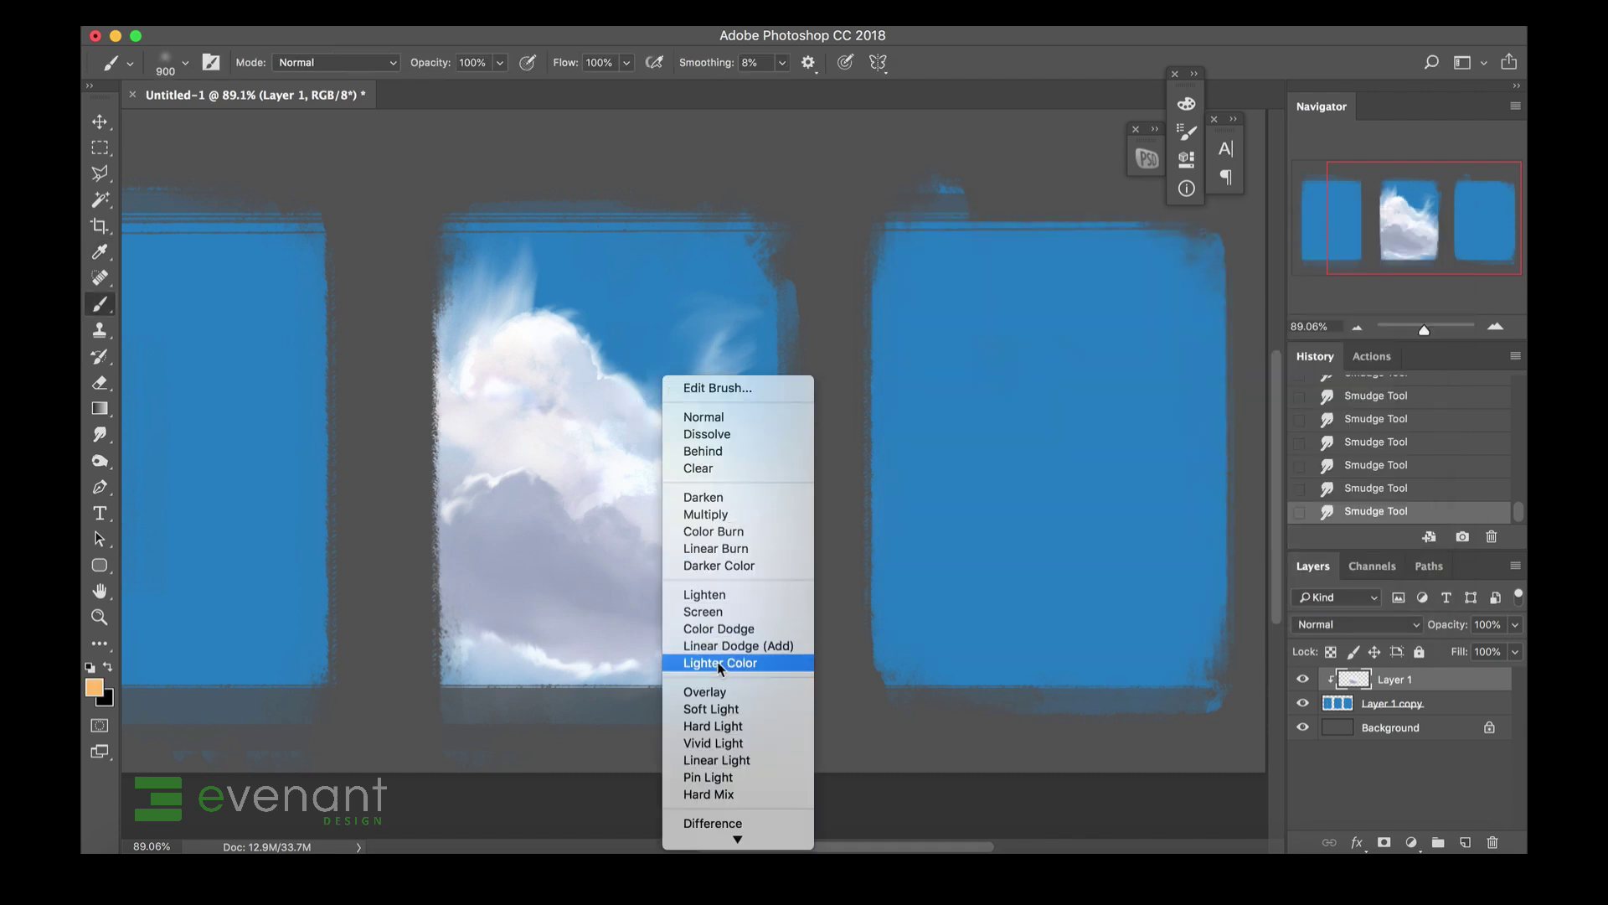
{"action": "left_click", "coordinate": [719, 692]}
{"action": "mouse_move", "coordinate": [544, 578]}
{"action": "left_mouse_down"}
{"action": "mouse_move", "coordinate": [671, 582]}
{"action": "mouse_move", "coordinate": [704, 553]}
{"action": "left_mouse_up"}
{"action": "key", "text": "bracketleft"}
{"action": "key", "text": "bracketleft"}
{"action": "key", "text": "bracketleft"}
{"action": "key", "text": "bracketleft"}
{"action": "key", "text": "bracketleft"}
{"action": "left_click_drag", "start_coordinate": [507, 540], "coordinate": [651, 570]}
{"action": "key", "text": "bracketright"}
{"action": "left_click_drag", "start_coordinate": [520, 441], "coordinate": [609, 475]}
{"action": "mouse_move", "coordinate": [554, 370]}
{"action": "left_mouse_down"}
{"action": "mouse_move", "coordinate": [596, 450]}
{"action": "mouse_move", "coordinate": [605, 418]}
{"action": "mouse_move", "coordinate": [693, 483]}
{"action": "left_mouse_up"}
{"action": "mouse_move", "coordinate": [717, 337]}
{"action": "left_mouse_down"}
{"action": "mouse_move", "coordinate": [712, 362]}
{"action": "mouse_move", "coordinate": [683, 359]}
{"action": "left_mouse_up"}
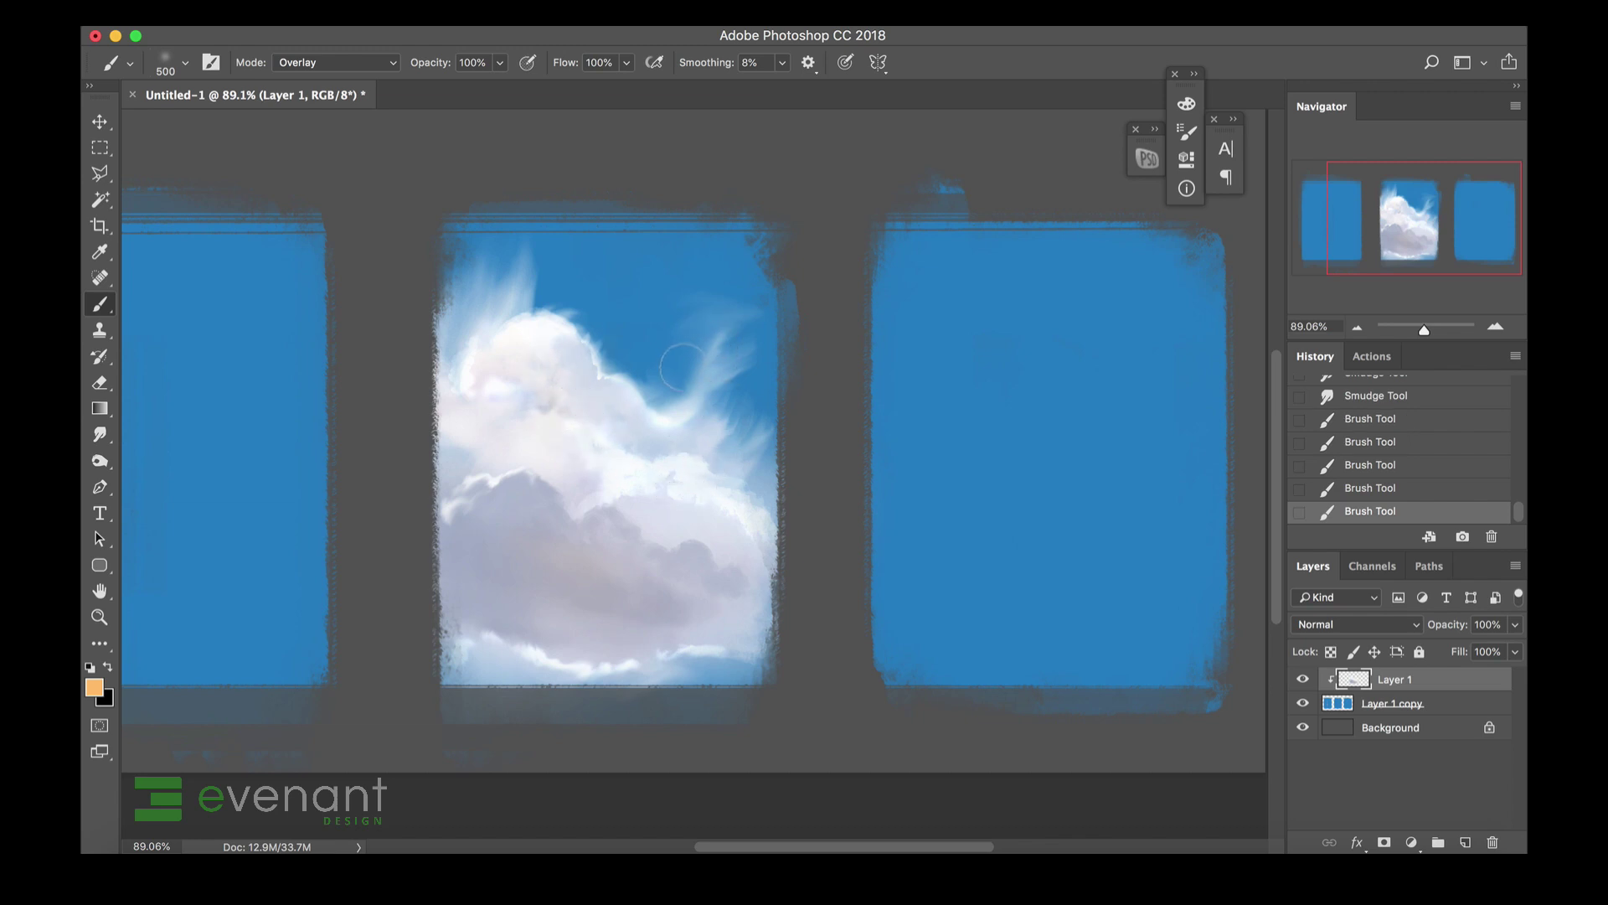
Set the foreground colour to purple #cc6aff and glaze it across the cloud's middle and shadow areas.
{"action": "left_click", "coordinate": [94, 688]}
{"action": "left_click", "coordinate": [1181, 329]}
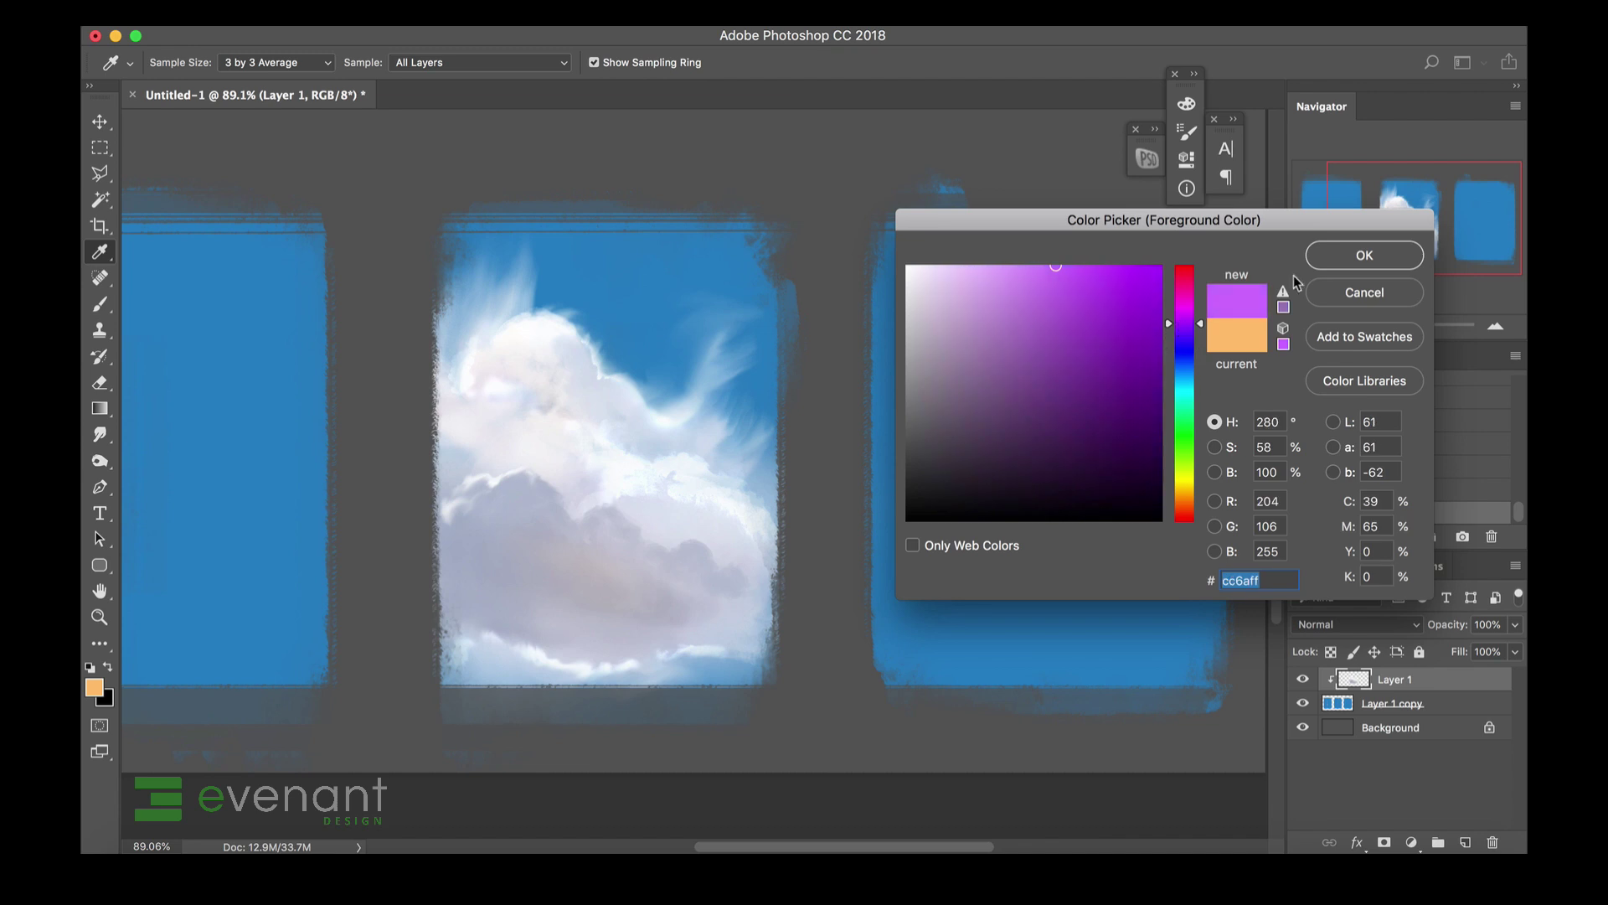
{"action": "left_click", "coordinate": [1365, 254]}
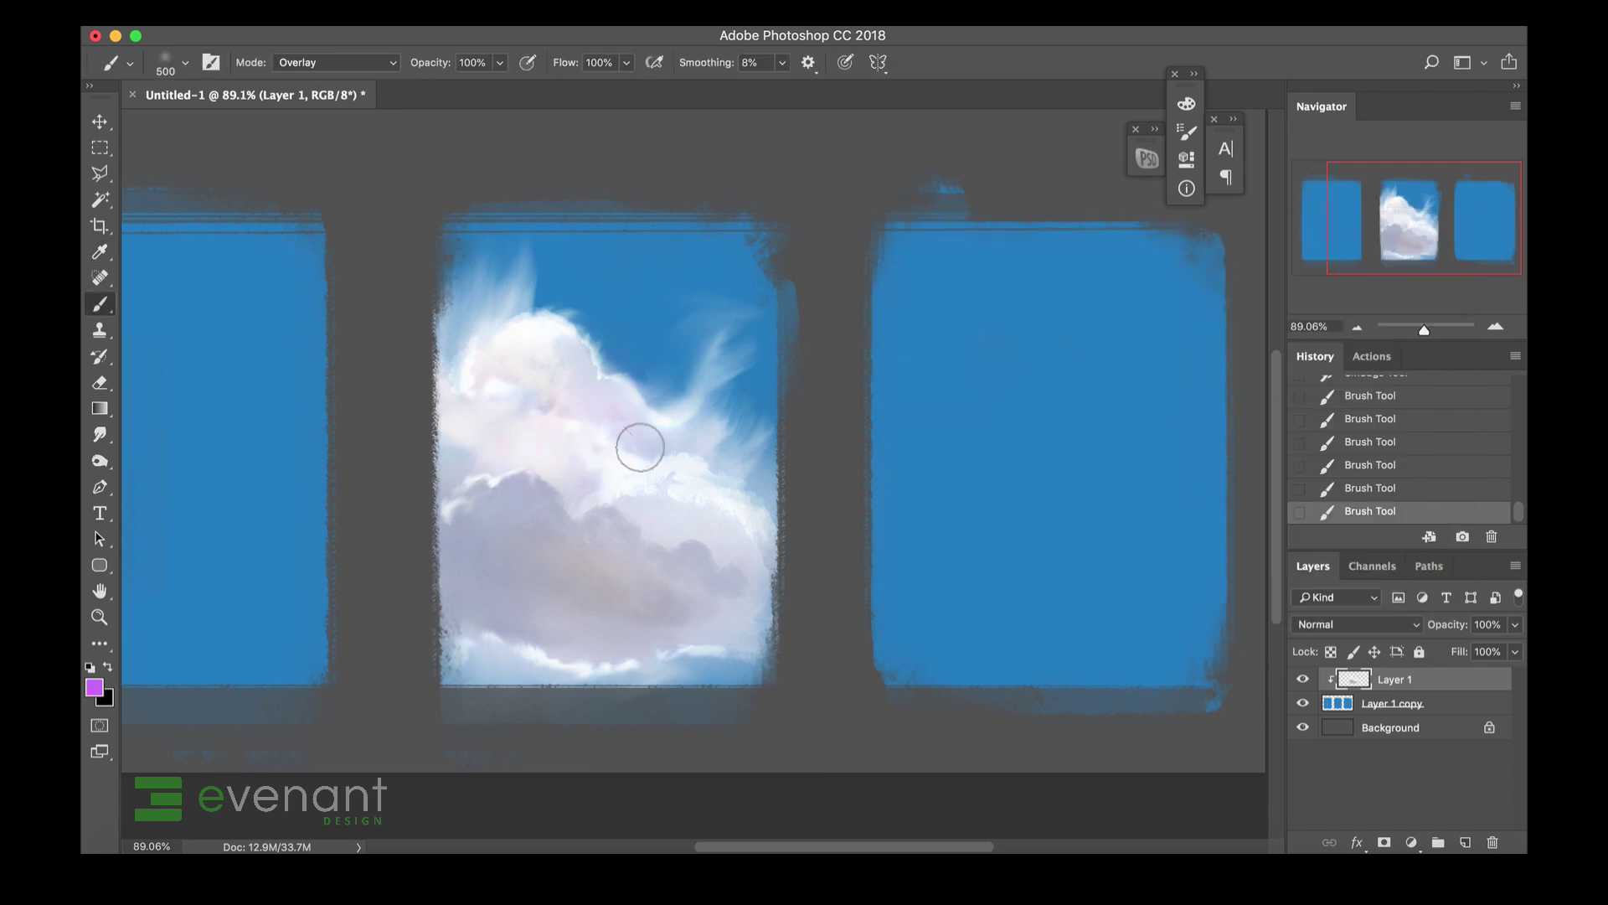
{"action": "mouse_move", "coordinate": [645, 448]}
{"action": "left_mouse_down"}
{"action": "mouse_move", "coordinate": [709, 476]}
{"action": "mouse_move", "coordinate": [687, 533]}
{"action": "mouse_move", "coordinate": [596, 504]}
{"action": "mouse_move", "coordinate": [631, 489]}
{"action": "mouse_move", "coordinate": [689, 550]}
{"action": "mouse_move", "coordinate": [668, 607]}
{"action": "mouse_move", "coordinate": [495, 561]}
{"action": "left_mouse_up"}
Flip the canvas horizontally and show all three sky blocks.
{"action": "key", "text": "super+f"}
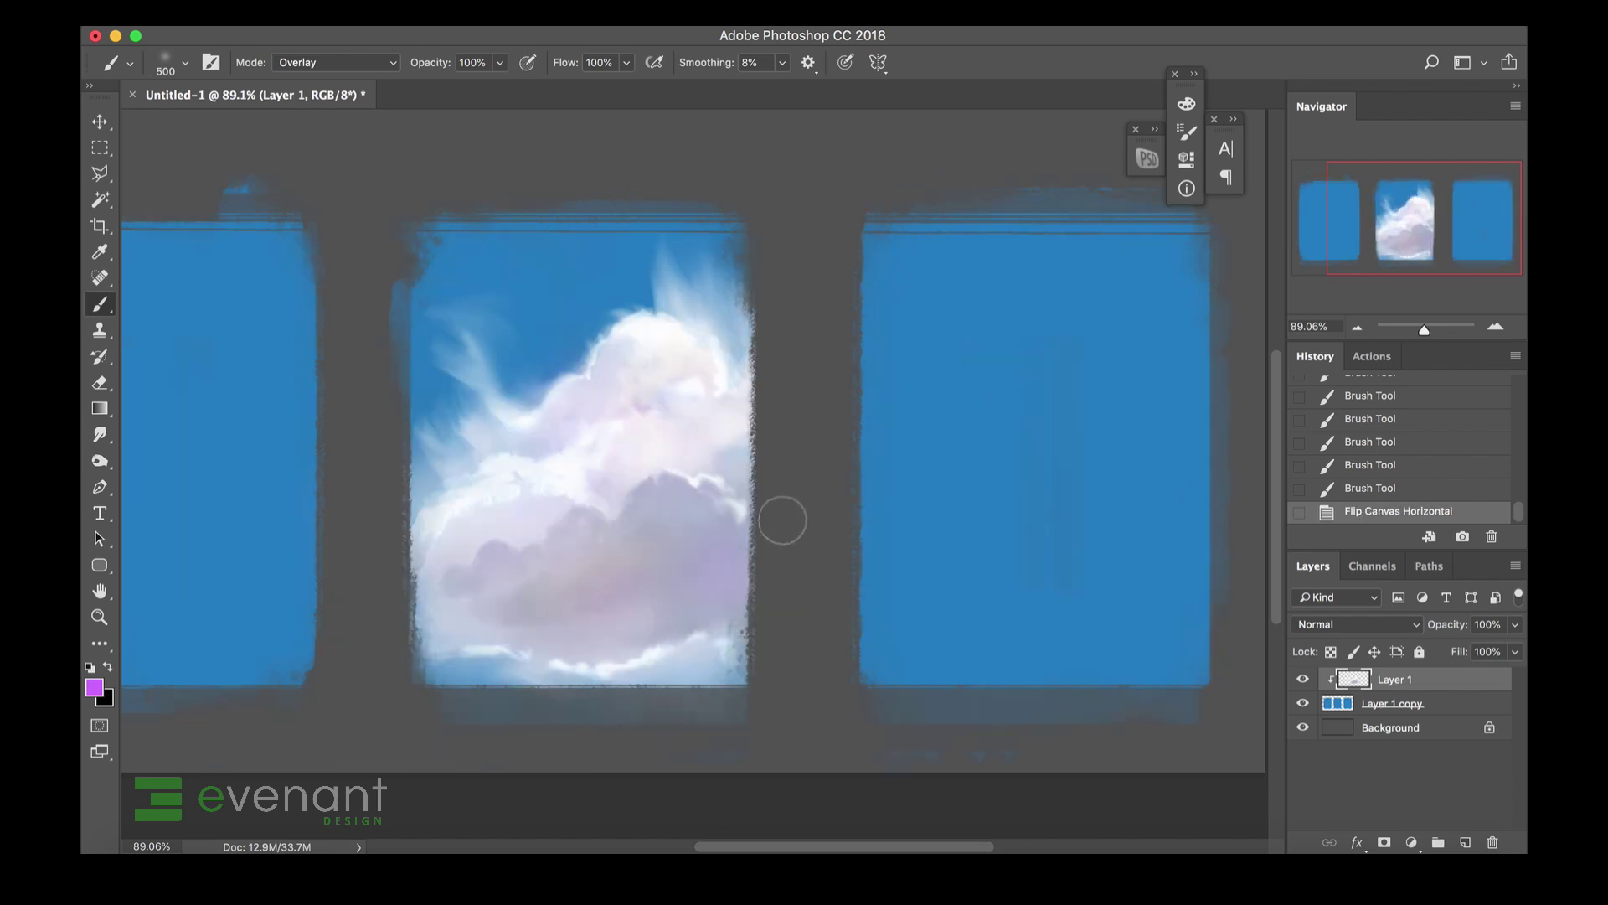
{"action": "key", "text": "super+minus"}
{"action": "scroll", "coordinate": [700, 466], "scroll_direction": "up", "scroll_amount": 1}
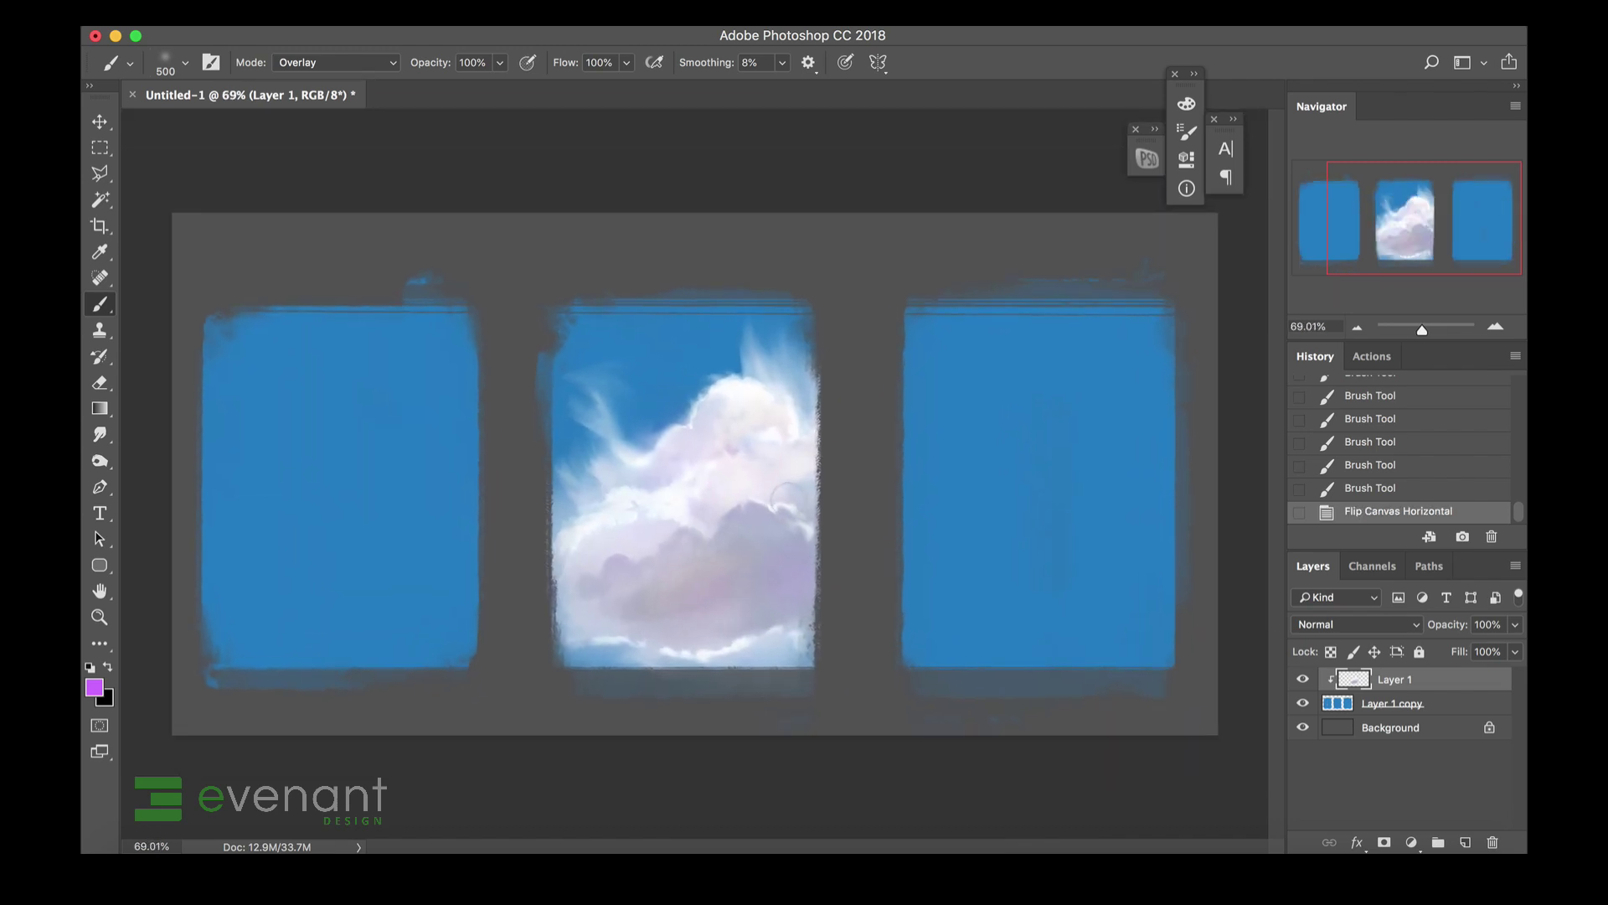
Deepen the cloud's shadow mass and the folds of the upper cloud with the Burn tool at about 300 px.
{"action": "left_click", "coordinate": [100, 461]}
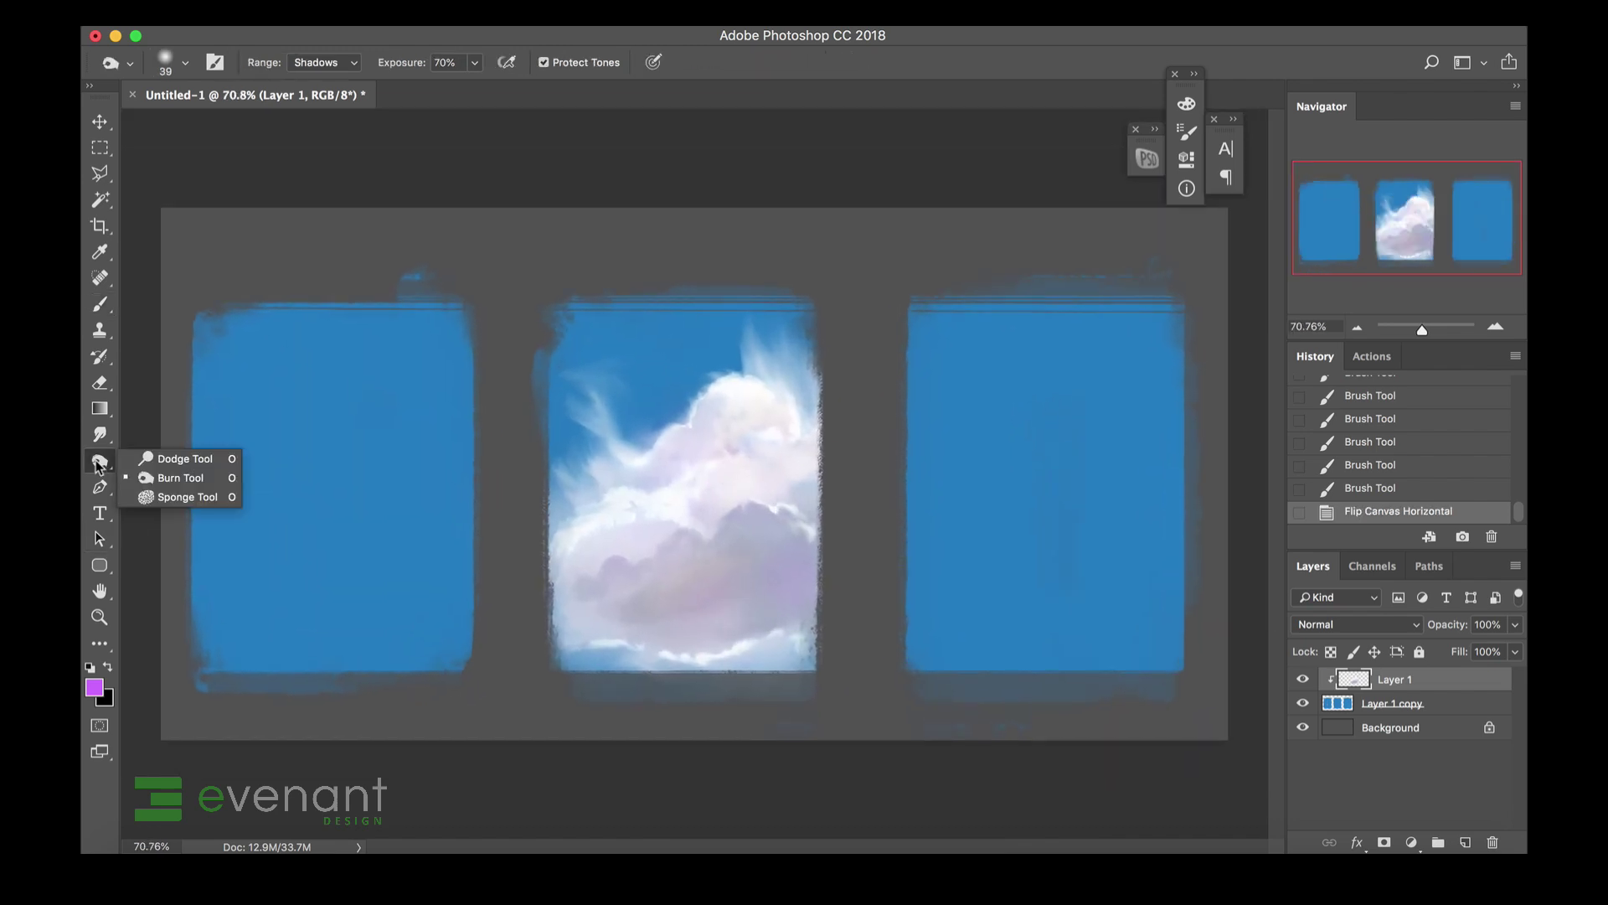
{"action": "left_click", "coordinate": [144, 459]}
{"action": "left_click_drag", "start_coordinate": [102, 474], "coordinate": [146, 486]}
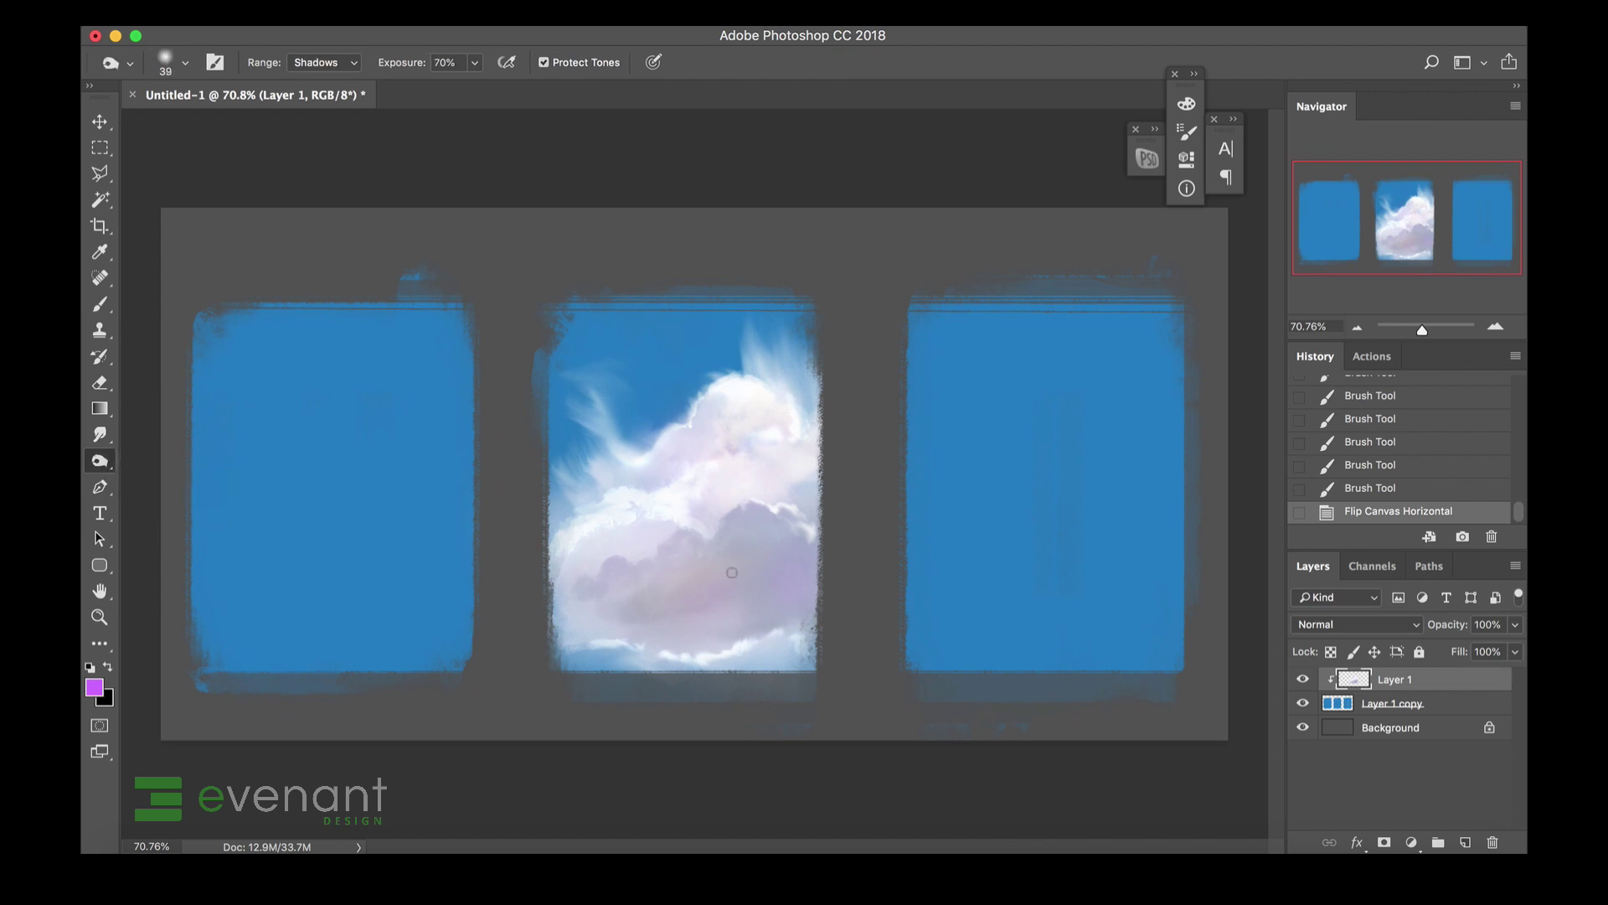
{"action": "key", "text": "]"}
{"action": "key", "text": "]"}
{"action": "key", "text": "]"}
{"action": "key", "text": "]"}
{"action": "key", "text": "]"}
{"action": "key", "text": "]"}
{"action": "key", "text": "]"}
{"action": "key", "text": "["}
{"action": "mouse_move", "coordinate": [783, 578]}
{"action": "left_mouse_down"}
{"action": "mouse_move", "coordinate": [646, 609]}
{"action": "mouse_move", "coordinate": [838, 588]}
{"action": "mouse_move", "coordinate": [852, 539]}
{"action": "mouse_move", "coordinate": [684, 642]}
{"action": "mouse_move", "coordinate": [536, 620]}
{"action": "left_mouse_up"}
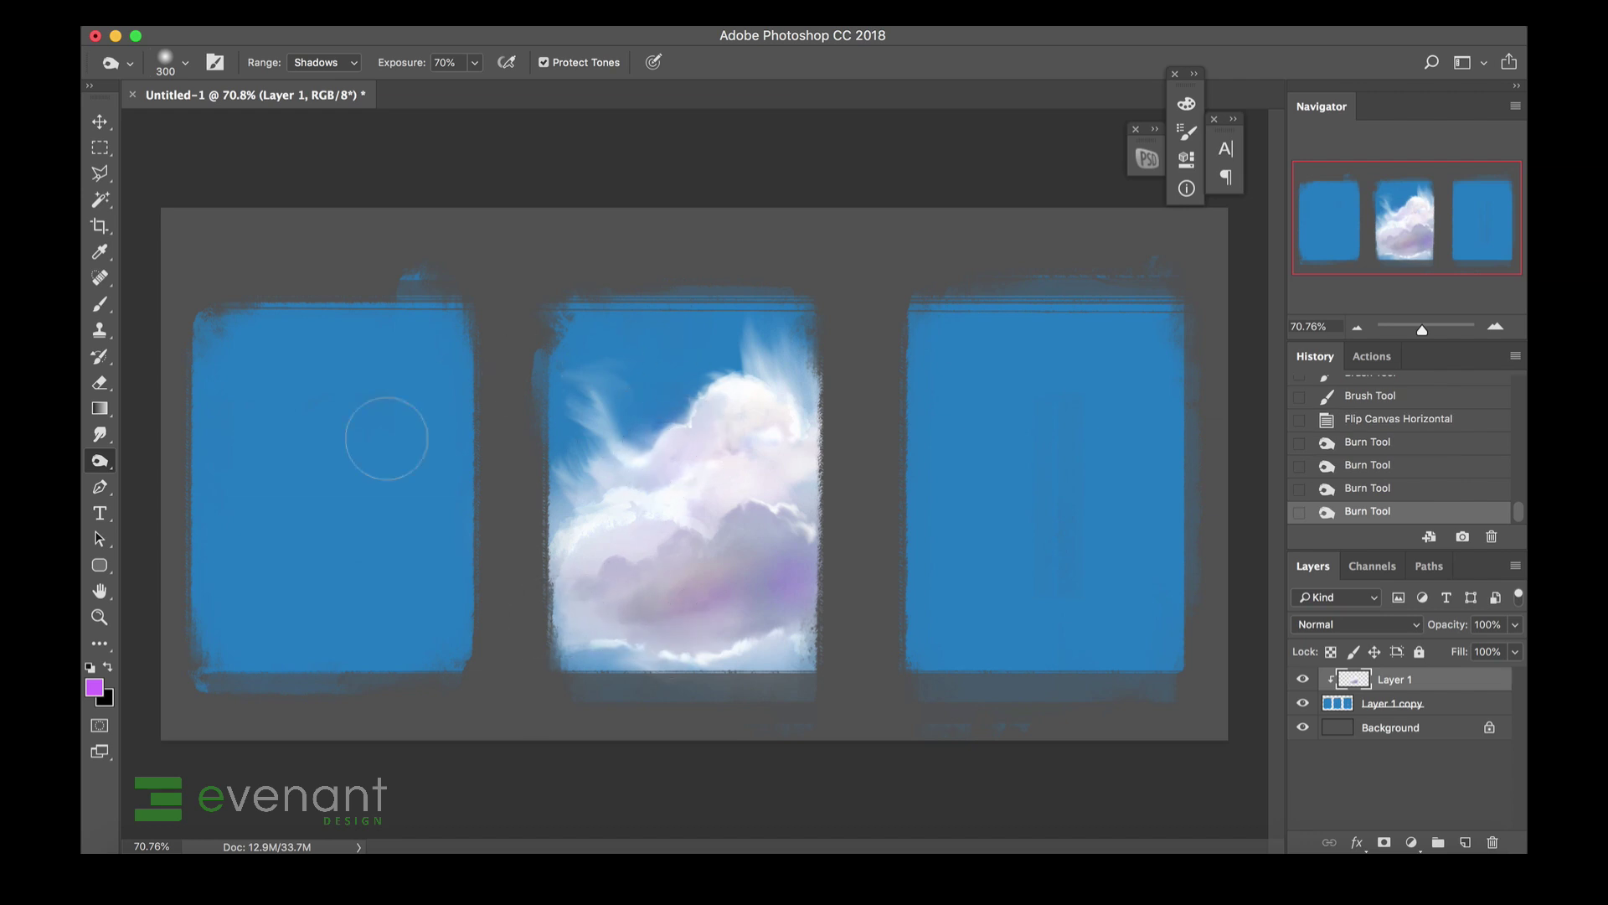
{"action": "mouse_move", "coordinate": [692, 455]}
{"action": "left_mouse_down"}
{"action": "mouse_move", "coordinate": [770, 428]}
{"action": "mouse_move", "coordinate": [769, 445]}
{"action": "mouse_move", "coordinate": [664, 469]}
{"action": "mouse_move", "coordinate": [715, 435]}
{"action": "left_mouse_up"}
Lock the cloud layer's transparent pixels and repaint the burned shadow mass in a sampled lilac with the brush in Normal mode.
{"action": "key", "text": "b"}
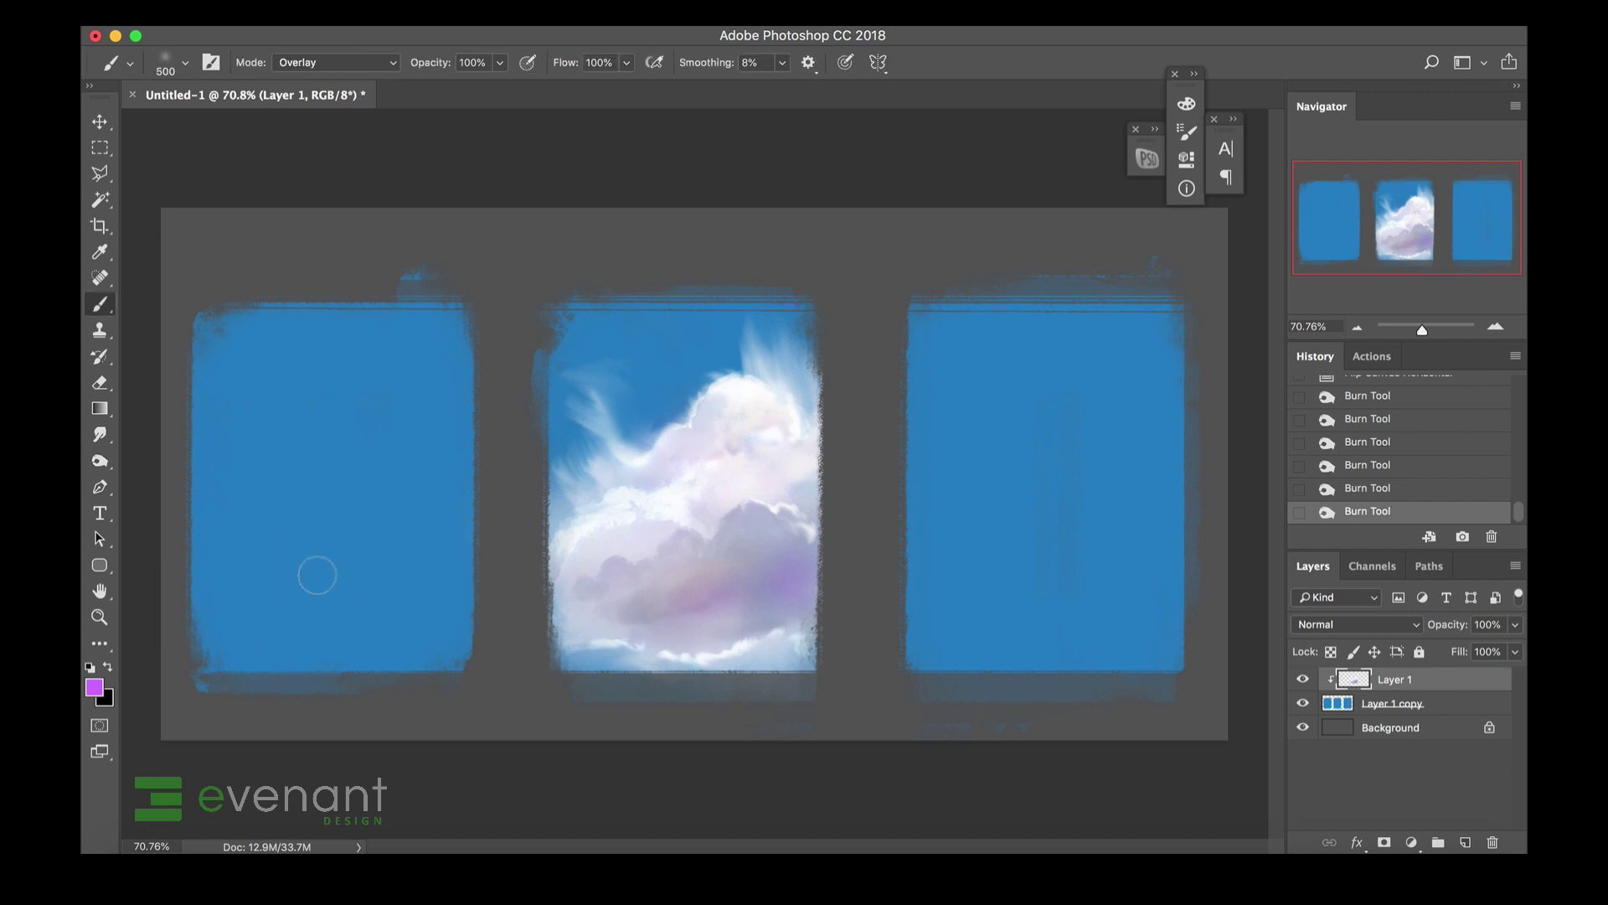
{"action": "left_click", "coordinate": [1329, 650]}
{"action": "left_click", "coordinate": [745, 543], "text": "alt"}
{"action": "left_click_drag", "start_coordinate": [732, 597], "coordinate": [696, 605]}
{"action": "left_click_drag", "start_coordinate": [696, 605], "coordinate": [754, 575]}
{"action": "left_click_drag", "start_coordinate": [754, 576], "coordinate": [767, 530]}
{"action": "right_click", "coordinate": [689, 516], "text": "shift"}
{"action": "left_click", "coordinate": [727, 554]}
{"action": "left_click_drag", "start_coordinate": [767, 530], "coordinate": [775, 592]}
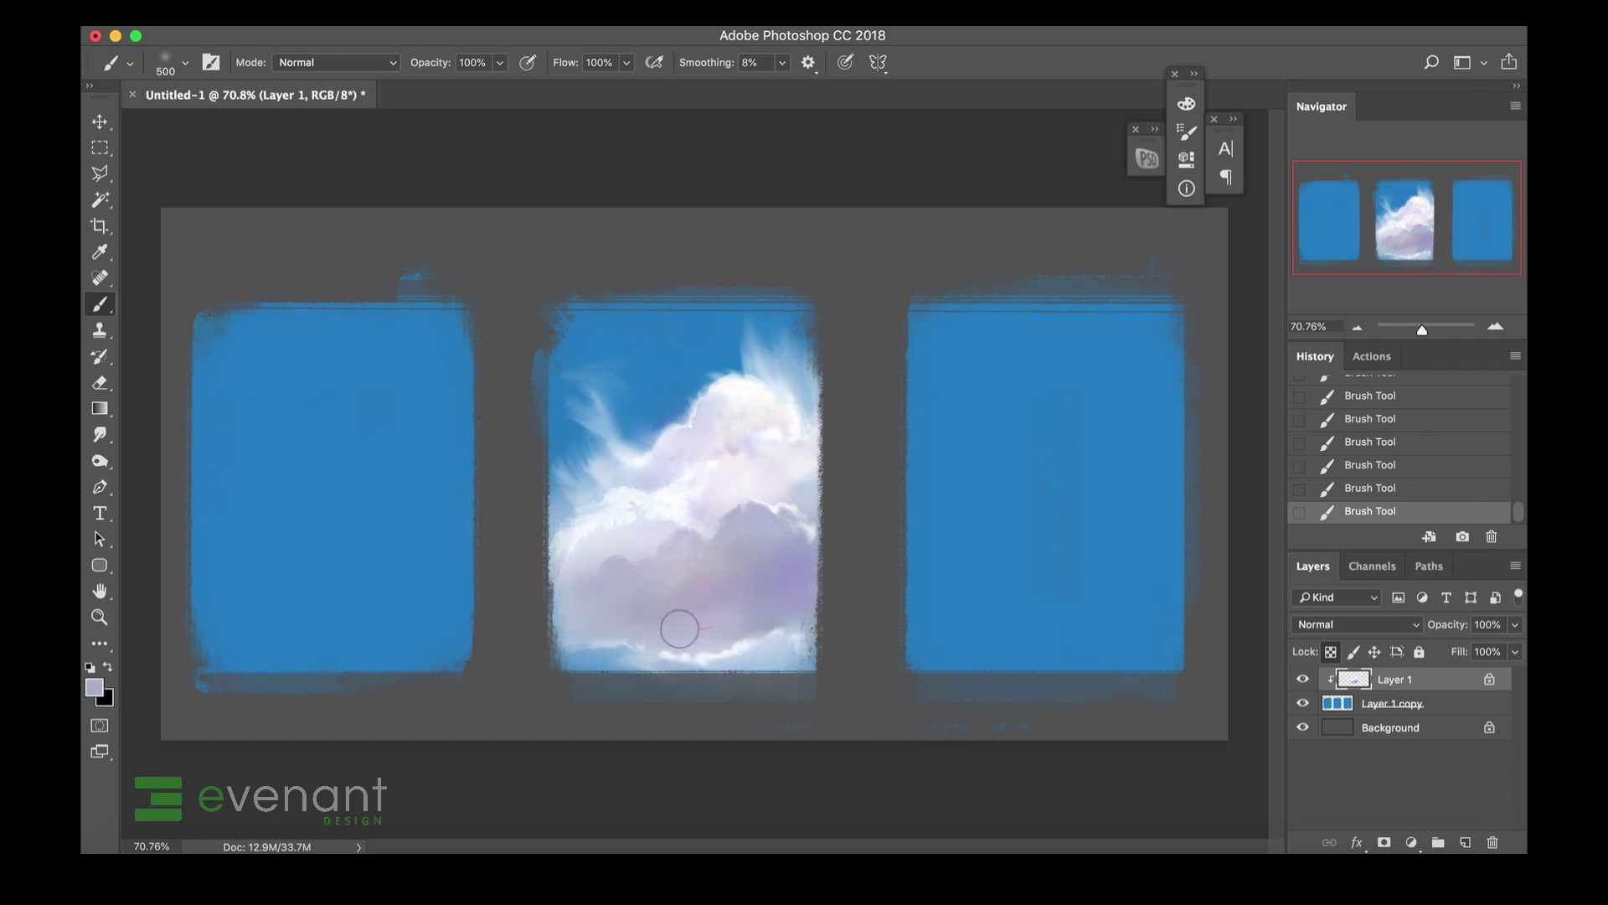
Unlock the cloud layer and soften the lower parts of the shadow mass with lilac.
{"action": "left_click", "coordinate": [1355, 651]}
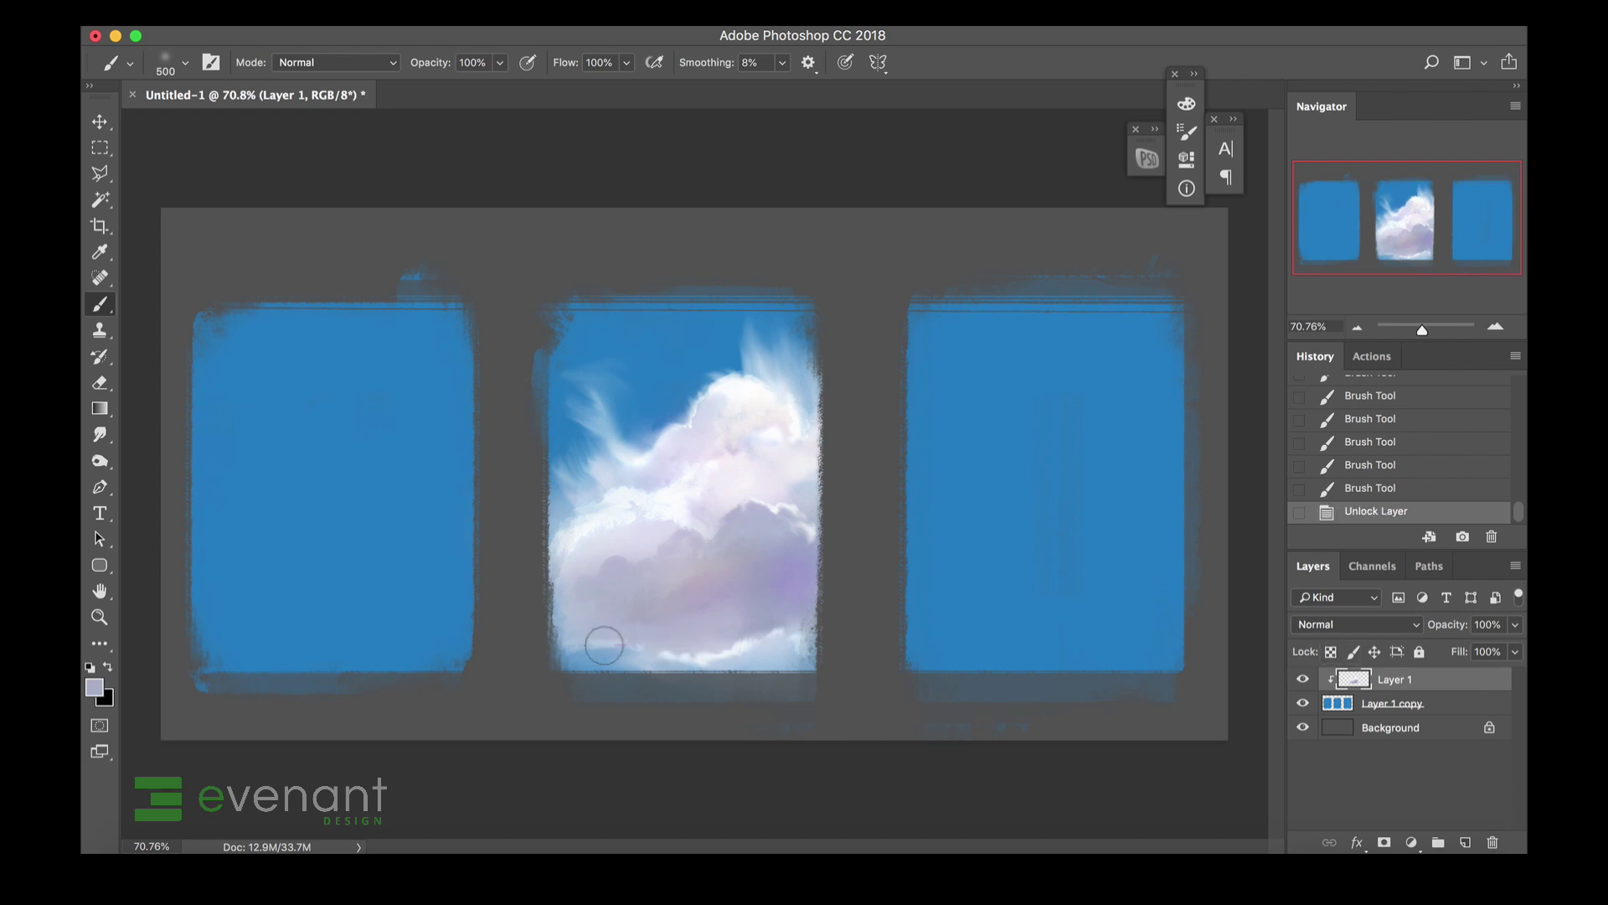
{"action": "mouse_move", "coordinate": [603, 646]}
{"action": "left_mouse_down"}
{"action": "mouse_move", "coordinate": [732, 601]}
{"action": "mouse_move", "coordinate": [590, 647]}
{"action": "left_mouse_up"}
{"action": "left_click_drag", "start_coordinate": [796, 598], "coordinate": [770, 596]}
Sample an off-white from the upper cloud and glaze soft light over the cloud and adjoining sky with the brush enlarged to 1500 px.
{"action": "left_click", "coordinate": [737, 437], "text": "alt"}
{"action": "mouse_move", "coordinate": [716, 550]}
{"action": "left_mouse_down"}
{"action": "mouse_move", "coordinate": [665, 588]}
{"action": "mouse_move", "coordinate": [690, 567]}
{"action": "mouse_move", "coordinate": [632, 566]}
{"action": "mouse_move", "coordinate": [635, 546]}
{"action": "mouse_move", "coordinate": [593, 538]}
{"action": "mouse_move", "coordinate": [685, 525]}
{"action": "mouse_move", "coordinate": [577, 572]}
{"action": "mouse_move", "coordinate": [705, 509]}
{"action": "left_mouse_up"}
{"action": "key", "text": "]"}
{"action": "key", "text": "]"}
{"action": "key", "text": "]"}
{"action": "key", "text": "]"}
{"action": "key", "text": "]"}
{"action": "key", "text": "]"}
{"action": "key", "text": "]"}
{"action": "key", "text": "]"}
{"action": "key", "text": "]"}
{"action": "key", "text": "]"}
{"action": "left_click_drag", "start_coordinate": [604, 520], "coordinate": [590, 444]}
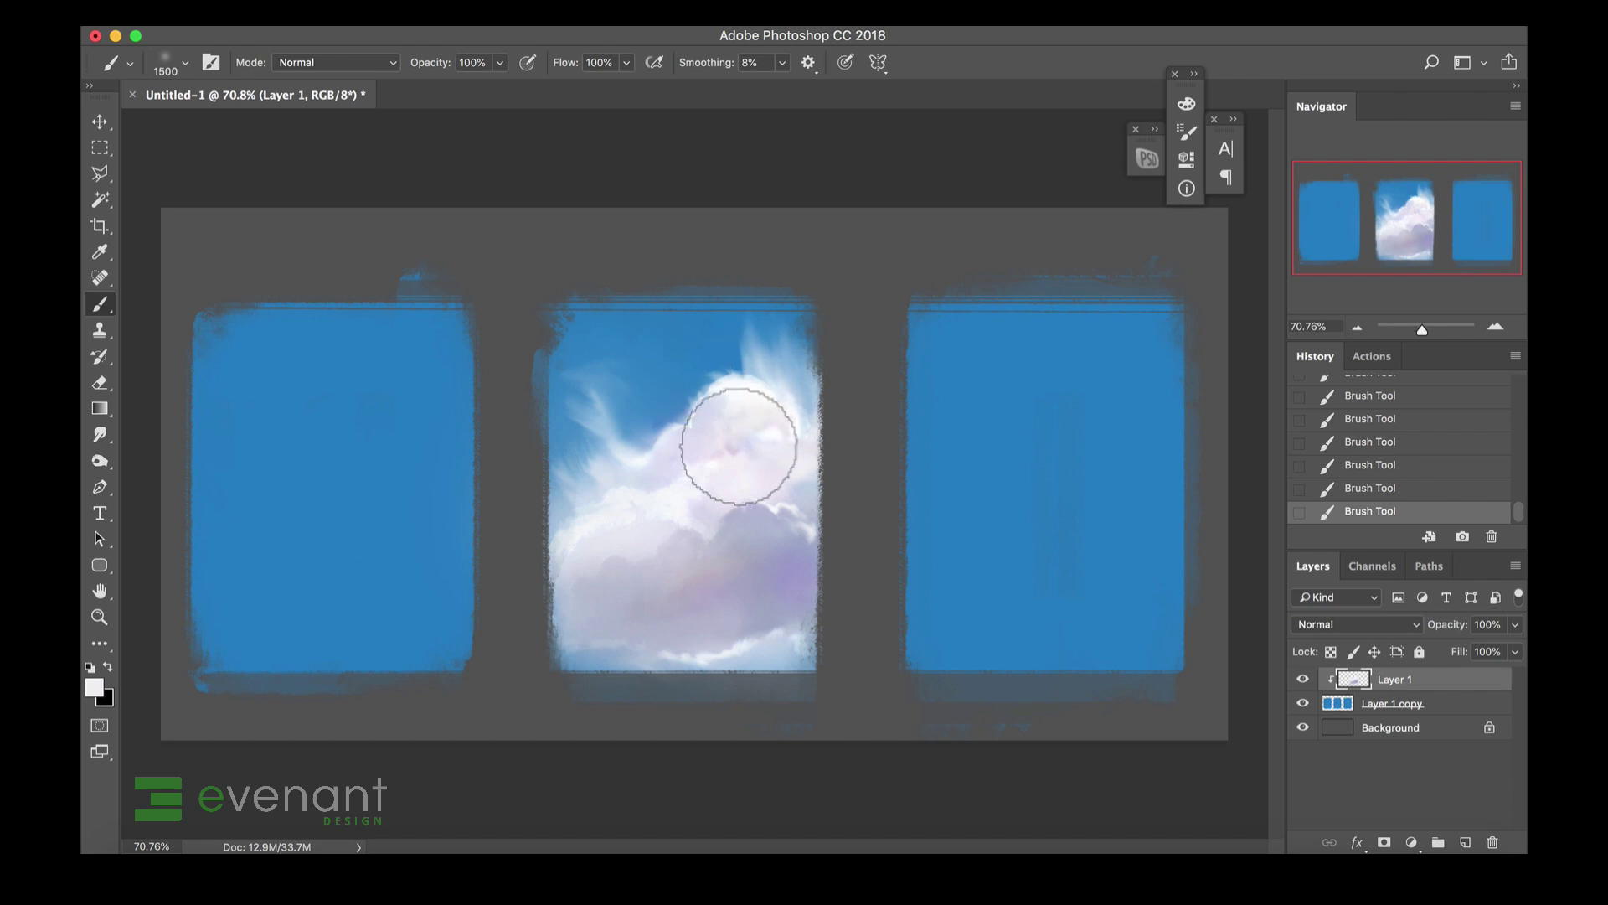
{"action": "left_click_drag", "start_coordinate": [776, 424], "coordinate": [841, 428]}
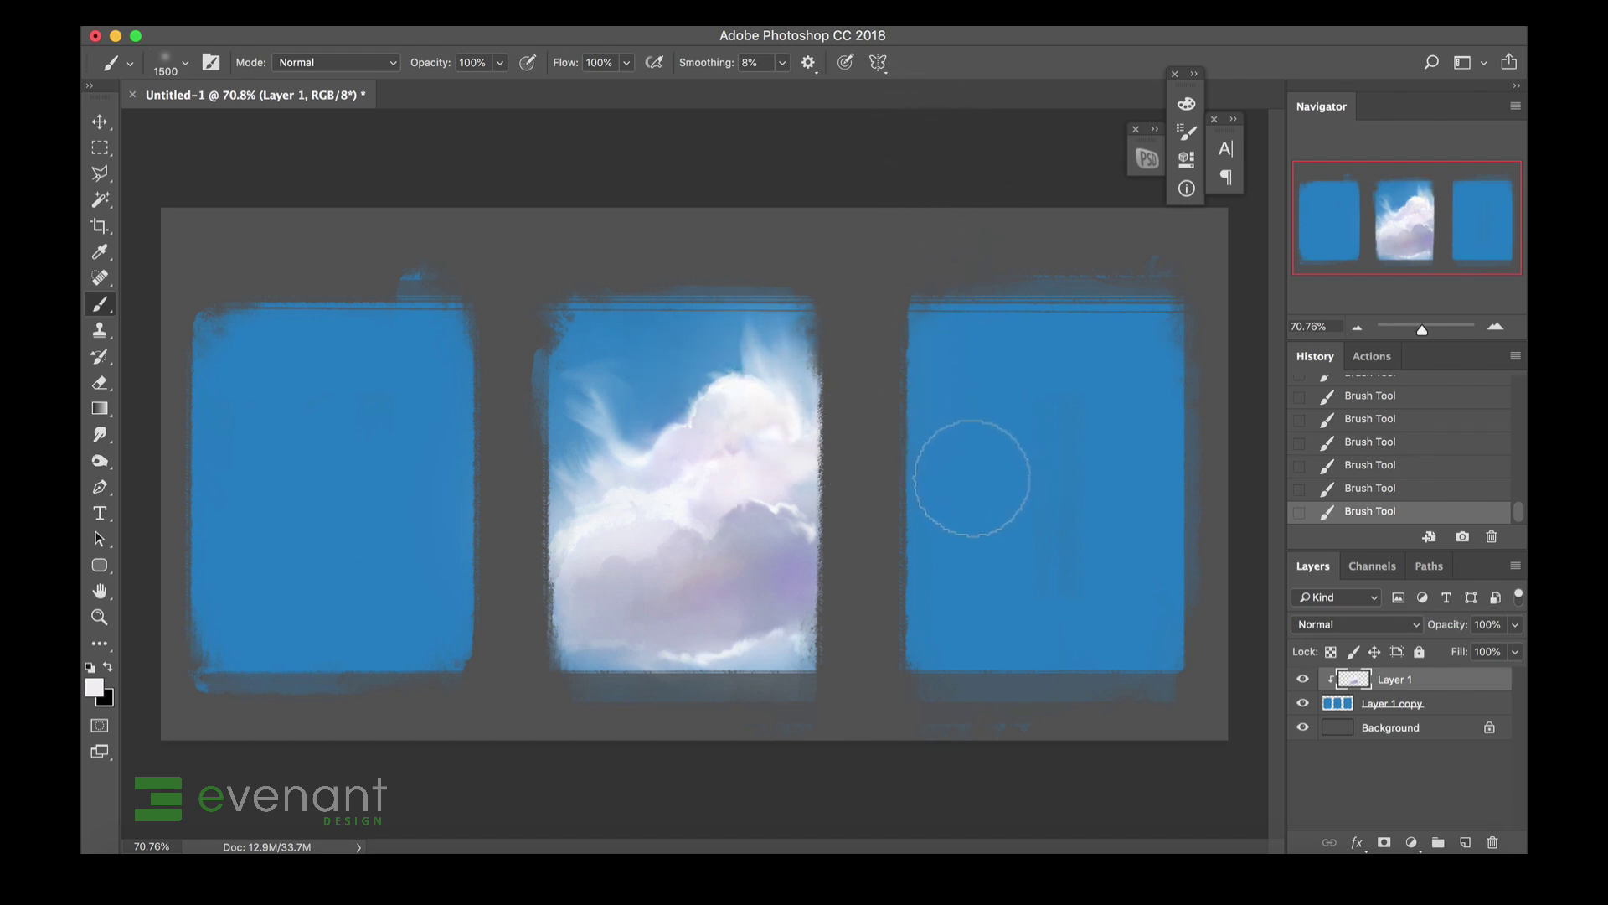
Choose the 86 px hard round brush preset and try a stroke on the blank sky block right of the cloud.
{"action": "scroll", "coordinate": [973, 477], "scroll_direction": "up", "scroll_amount": 3}
{"action": "left_click_drag", "start_coordinate": [984, 441], "coordinate": [685, 455]}
{"action": "scroll", "coordinate": [921, 492], "scroll_direction": "right", "scroll_amount": 2}
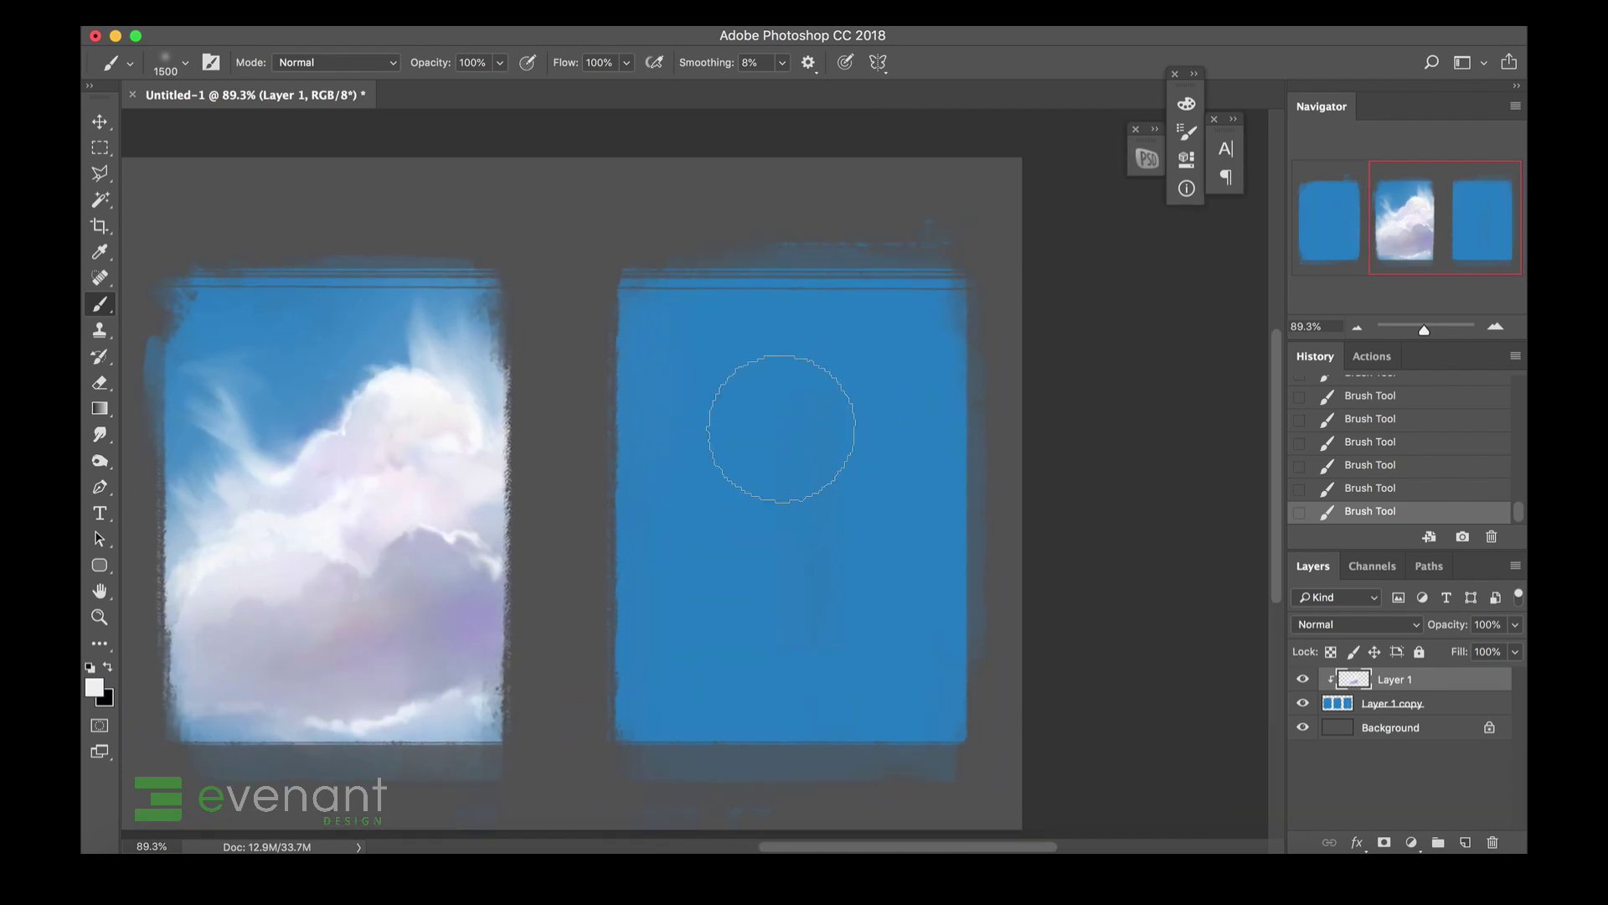
{"action": "right_click", "coordinate": [788, 423]}
{"action": "left_click", "coordinate": [1232, 659]}
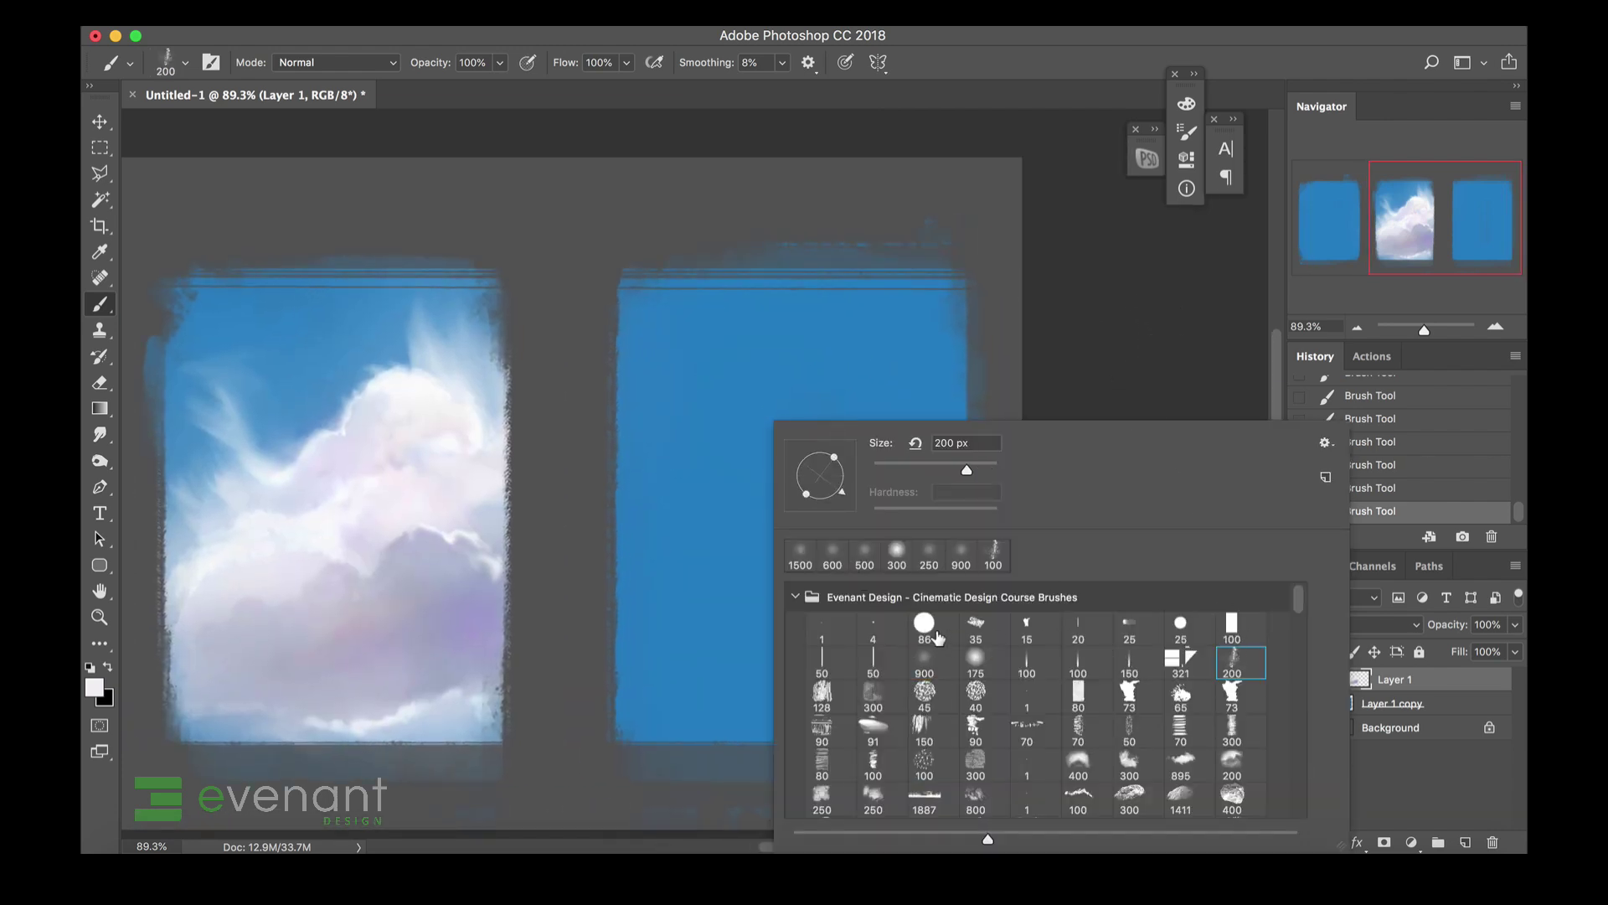
{"action": "left_click", "coordinate": [931, 630]}
{"action": "mouse_move", "coordinate": [630, 394]}
{"action": "left_mouse_down"}
{"action": "mouse_move", "coordinate": [682, 413]}
{"action": "mouse_move", "coordinate": [743, 469]}
{"action": "left_mouse_up"}
{"action": "key", "text": "super+z"}
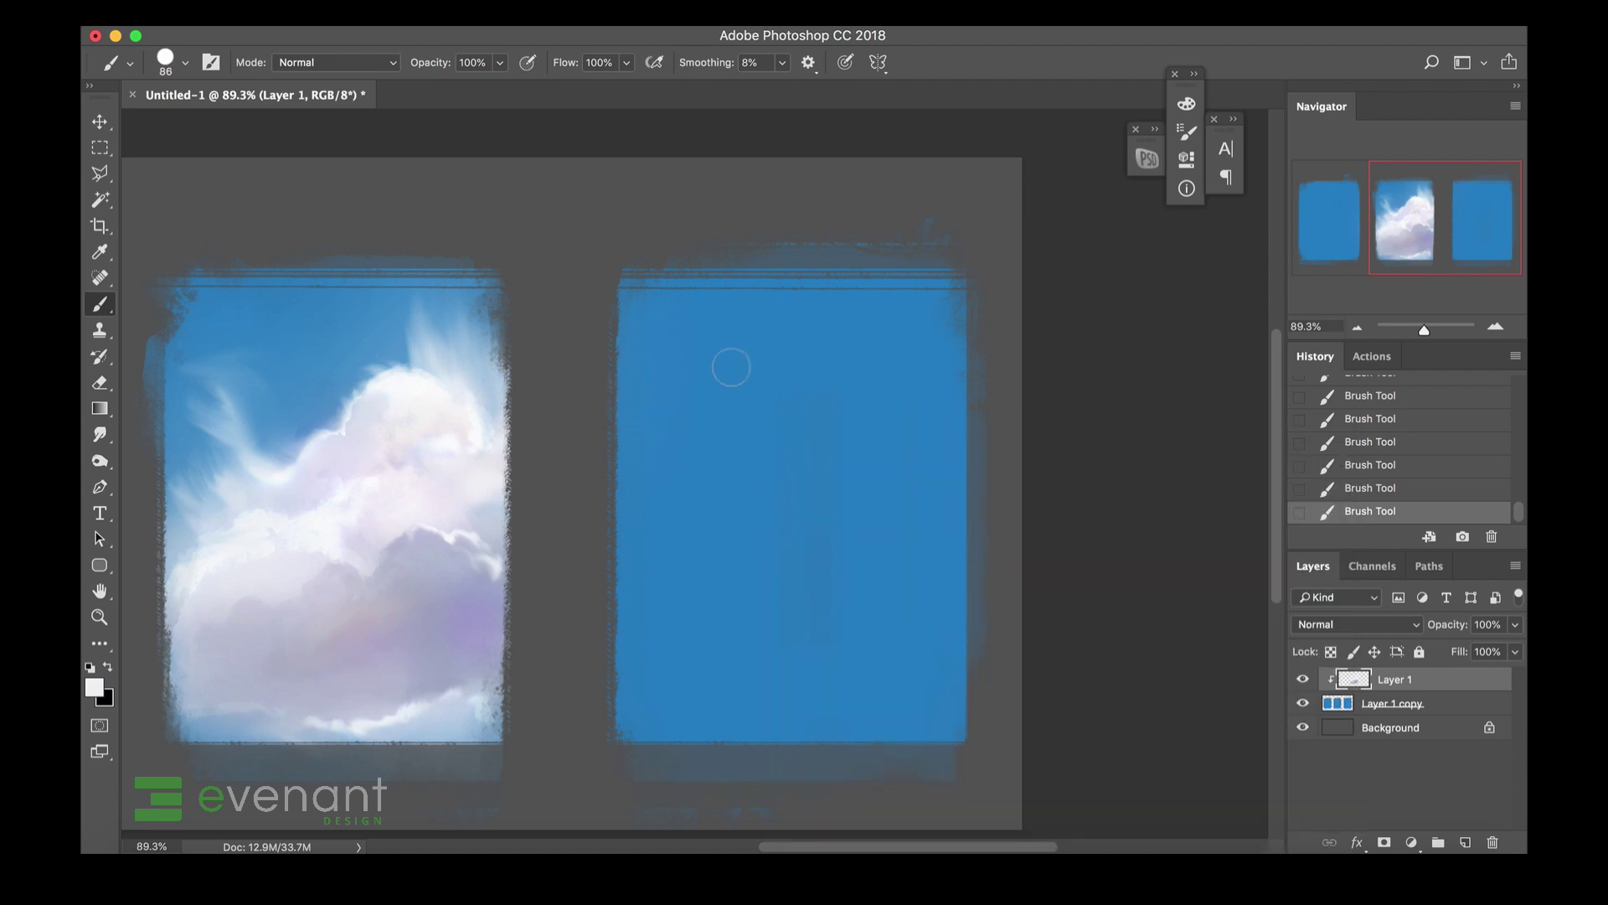
Switch to the lasso tools and add a new layer above the cloud layer.
{"action": "key", "text": "l"}
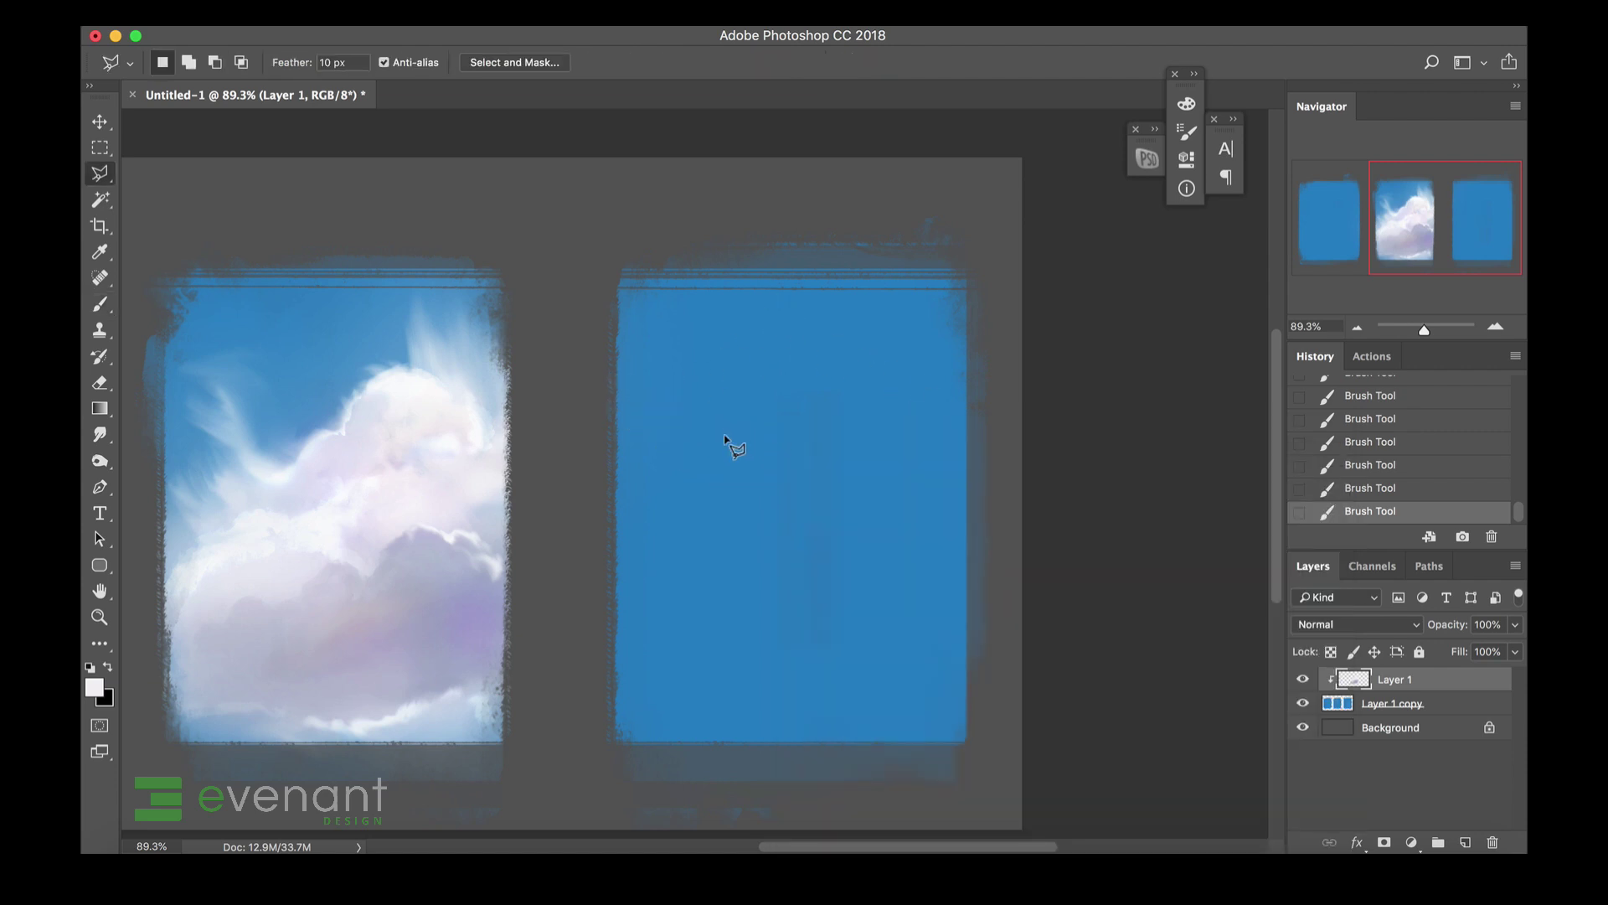
{"action": "left_click", "coordinate": [101, 165]}
{"action": "left_click", "coordinate": [151, 192]}
{"action": "left_click", "coordinate": [1465, 843]}
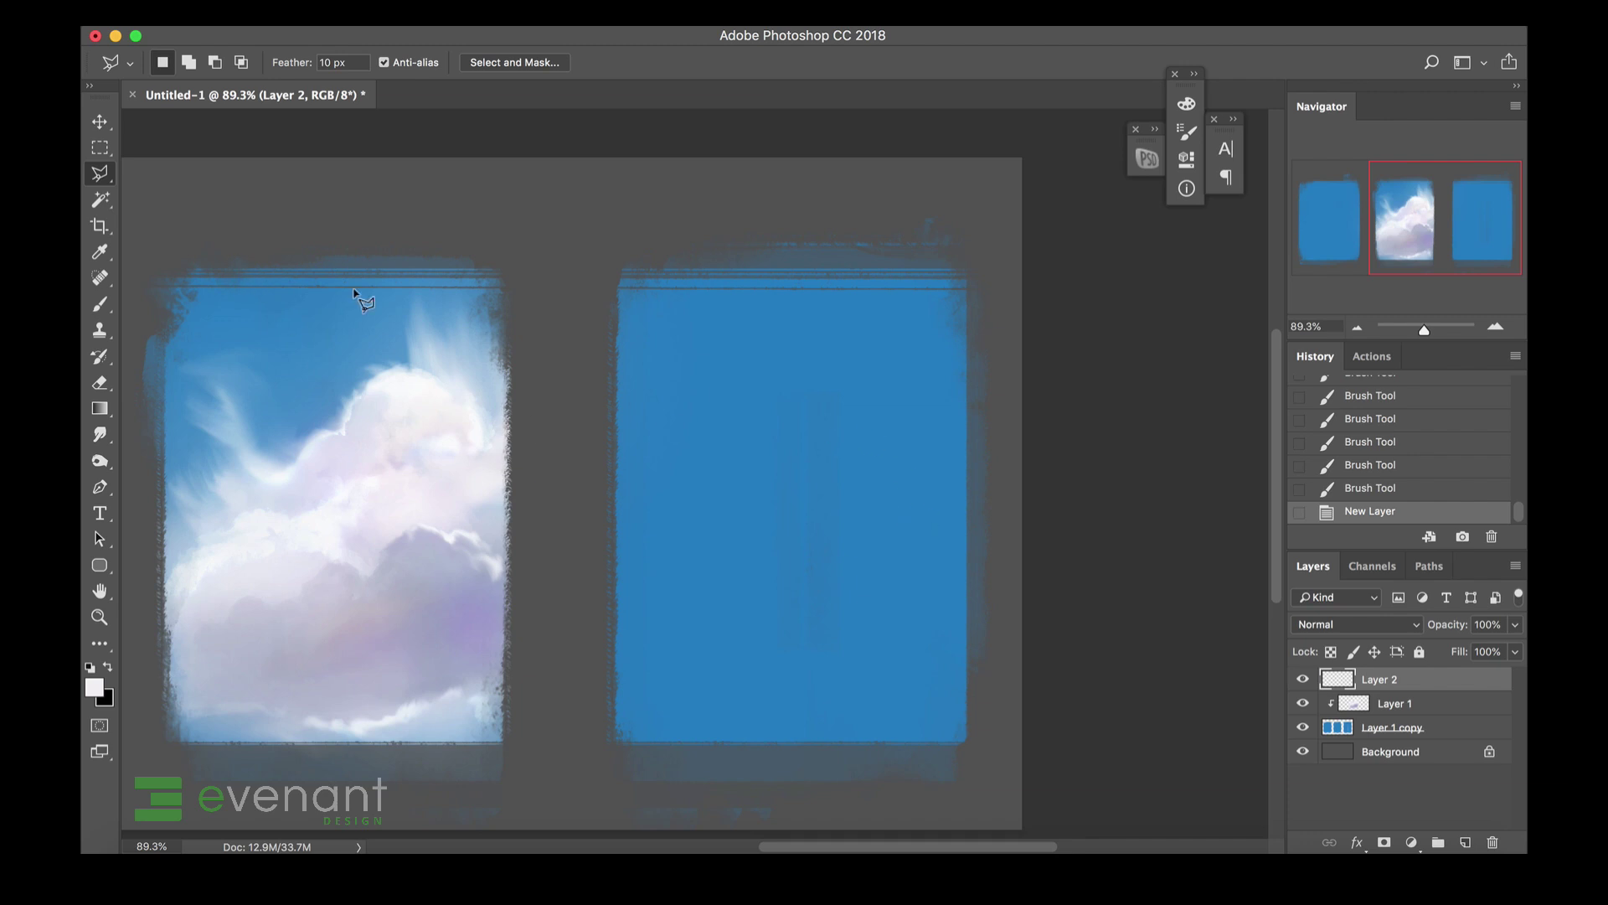
Outline a two-peaked mountain silhouette across the right-hand sky block with the freehand Lasso.
{"action": "left_click", "coordinate": [103, 183]}
{"action": "left_click", "coordinate": [106, 178]}
{"action": "left_click", "coordinate": [144, 172]}
{"action": "left_click", "coordinate": [106, 177]}
{"action": "left_click", "coordinate": [142, 179]}
{"action": "mouse_move", "coordinate": [985, 736]}
{"action": "left_mouse_down"}
{"action": "mouse_move", "coordinate": [752, 773]}
{"action": "mouse_move", "coordinate": [620, 770]}
{"action": "left_mouse_up"}
{"action": "mouse_move", "coordinate": [620, 658]}
{"action": "left_mouse_down"}
{"action": "mouse_move", "coordinate": [698, 492]}
{"action": "mouse_move", "coordinate": [732, 463]}
{"action": "mouse_move", "coordinate": [718, 567]}
{"action": "mouse_move", "coordinate": [660, 698]}
{"action": "mouse_move", "coordinate": [597, 712]}
{"action": "left_mouse_up"}
Enlarge the hard round brush to 200 px and set the foreground colour to slate blue #3e5673.
{"action": "key", "text": "b"}
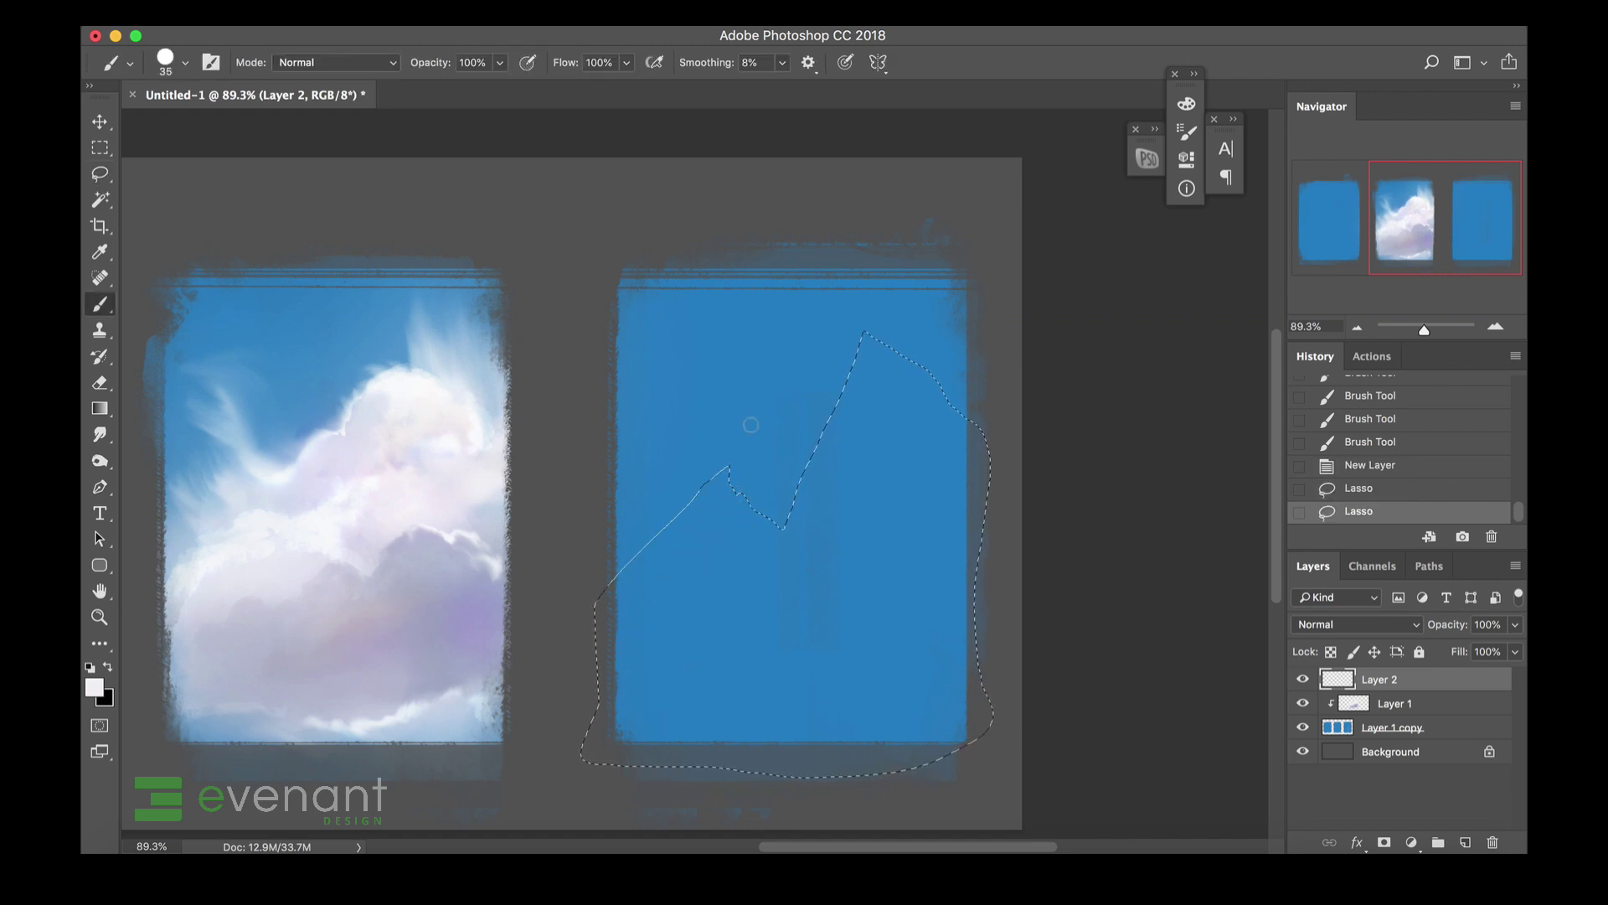
{"action": "key", "text": "bracketright"}
{"action": "key", "text": "bracketright"}
{"action": "key", "text": "bracketright"}
{"action": "key", "text": "bracketright"}
{"action": "key", "text": "bracketright"}
{"action": "key", "text": "bracketright"}
{"action": "key", "text": "bracketright"}
{"action": "left_click", "coordinate": [94, 687]}
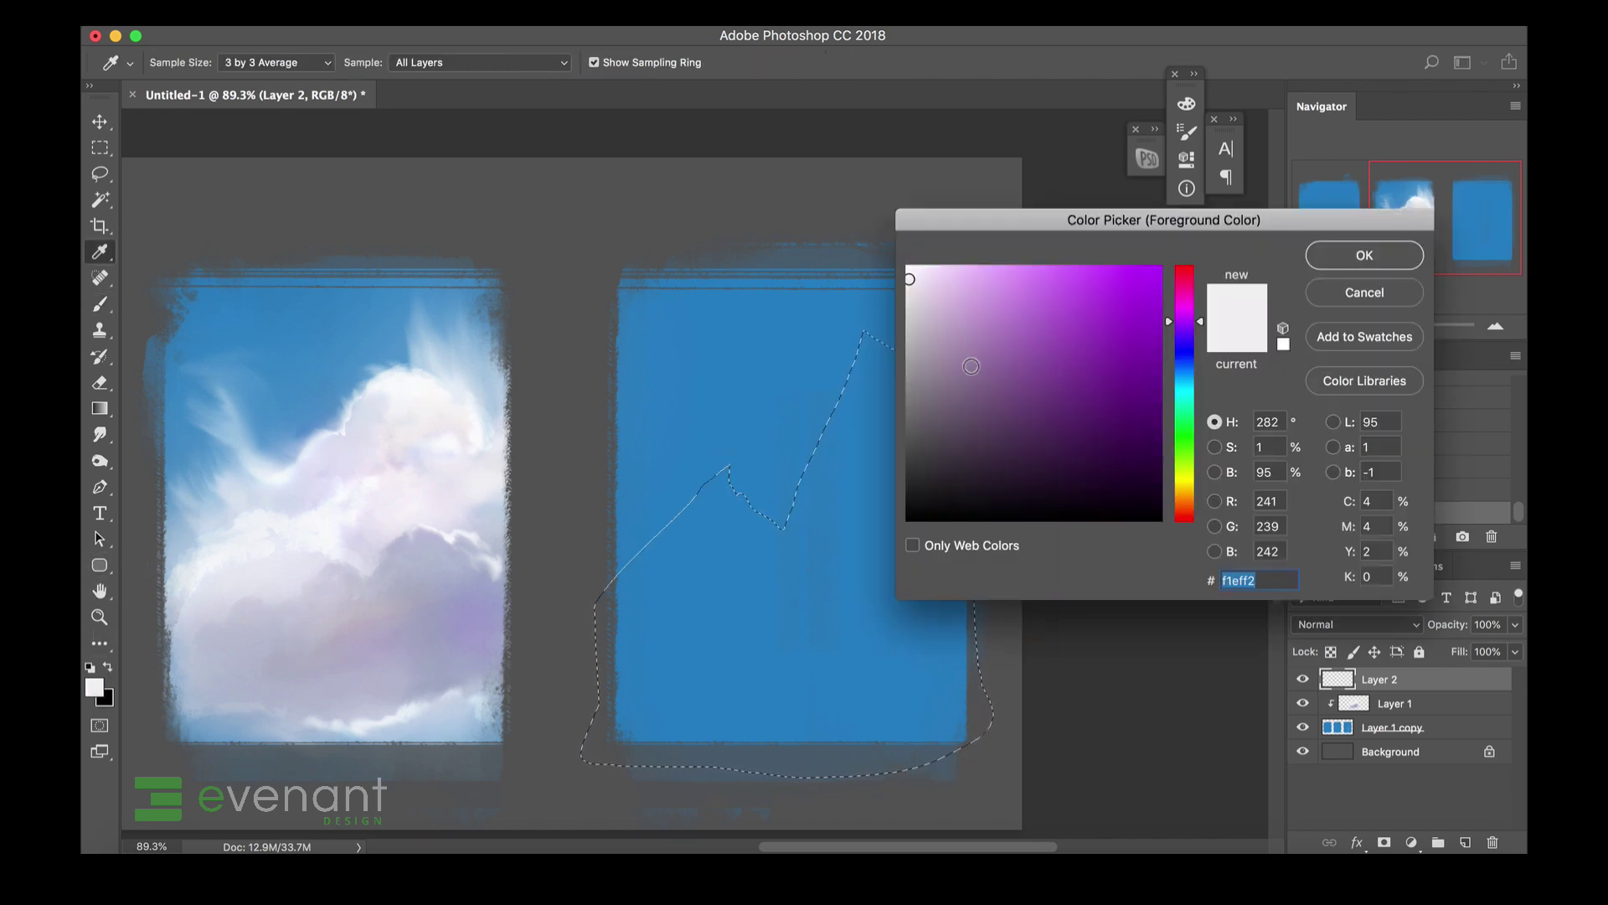
{"action": "left_click", "coordinate": [988, 388]}
{"action": "left_click", "coordinate": [1184, 369]}
{"action": "left_click", "coordinate": [1025, 405]}
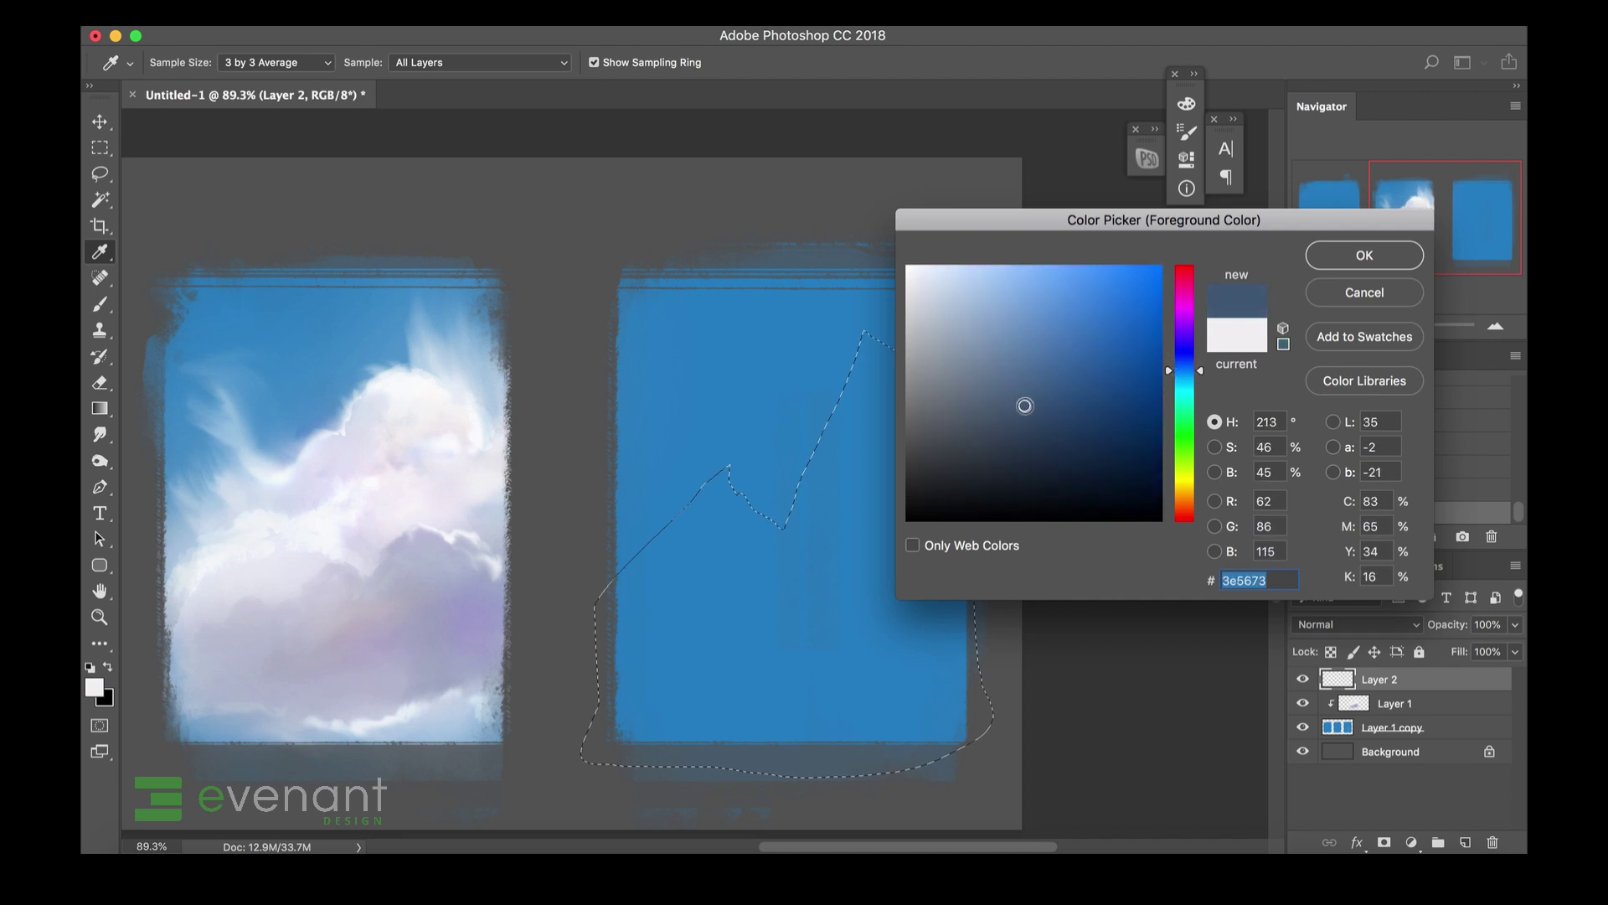
{"action": "left_click", "coordinate": [1364, 254]}
Fill the mountain selection with slate blue, deselect it and clip Layer 2 to the sky blocks.
{"action": "left_click_drag", "start_coordinate": [661, 649], "coordinate": [933, 269]}
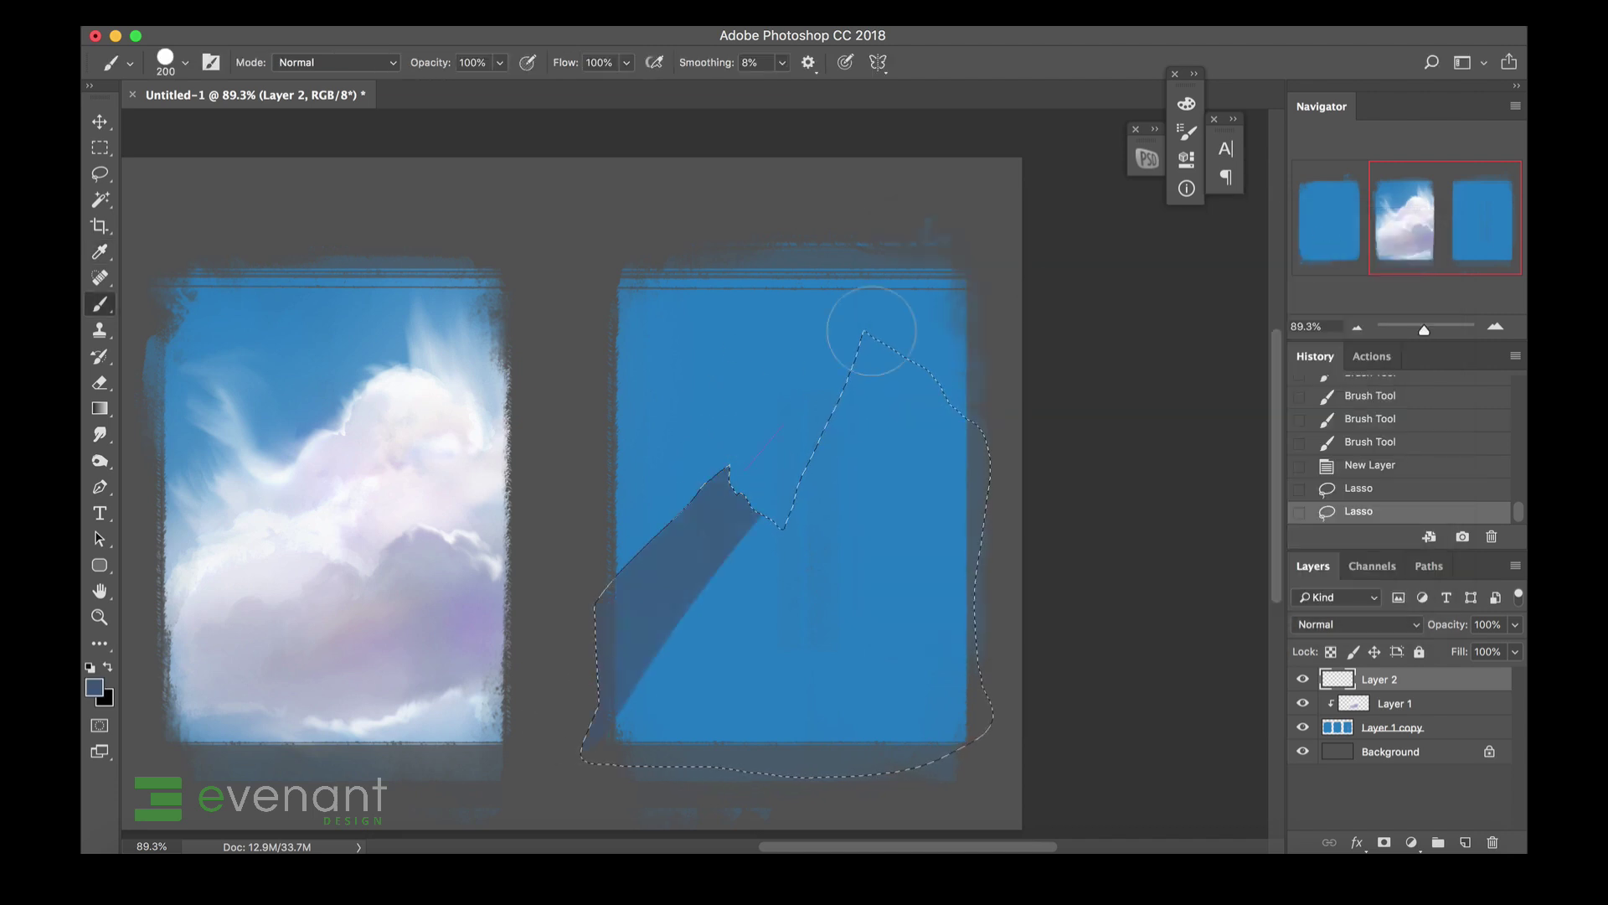
{"action": "mouse_move", "coordinate": [904, 352]}
{"action": "left_mouse_down"}
{"action": "mouse_move", "coordinate": [693, 625]}
{"action": "mouse_move", "coordinate": [962, 481]}
{"action": "mouse_move", "coordinate": [923, 713]}
{"action": "mouse_move", "coordinate": [821, 664]}
{"action": "mouse_move", "coordinate": [696, 739]}
{"action": "mouse_move", "coordinate": [980, 635]}
{"action": "mouse_move", "coordinate": [973, 585]}
{"action": "mouse_move", "coordinate": [692, 556]}
{"action": "left_mouse_up"}
{"action": "mouse_move", "coordinate": [810, 244]}
{"action": "left_mouse_down"}
{"action": "mouse_move", "coordinate": [796, 388]}
{"action": "mouse_move", "coordinate": [822, 502]}
{"action": "mouse_move", "coordinate": [755, 462]}
{"action": "mouse_move", "coordinate": [691, 644]}
{"action": "mouse_move", "coordinate": [592, 676]}
{"action": "mouse_move", "coordinate": [850, 789]}
{"action": "mouse_move", "coordinate": [934, 516]}
{"action": "left_mouse_up"}
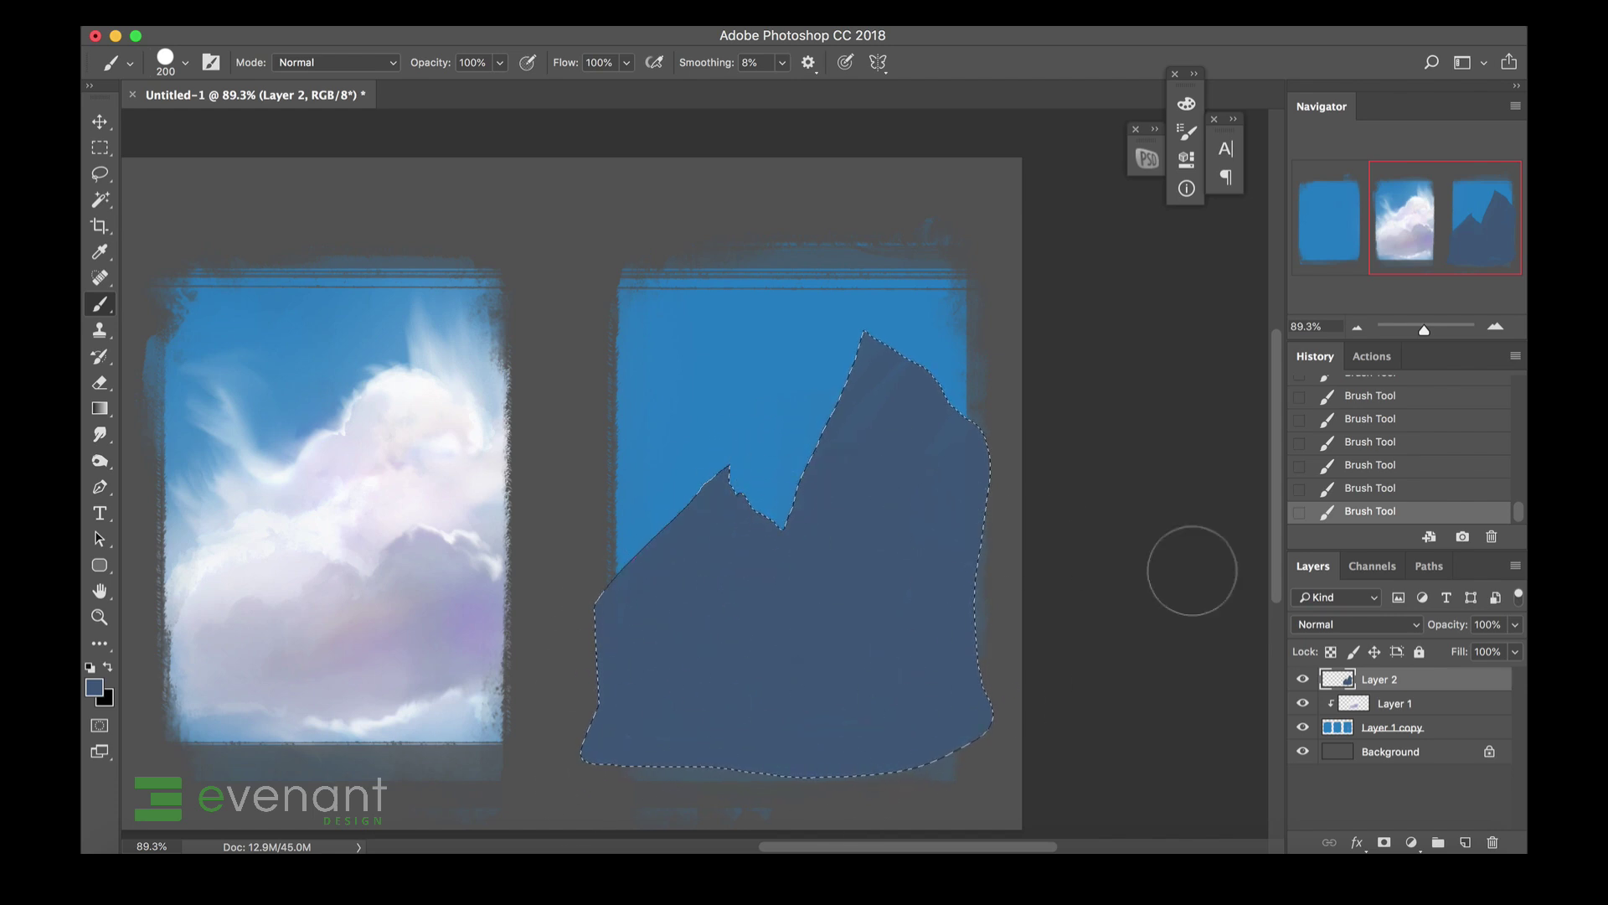
{"action": "key", "text": "ctrl+d"}
{"action": "left_click", "coordinate": [1395, 690], "text": "alt"}
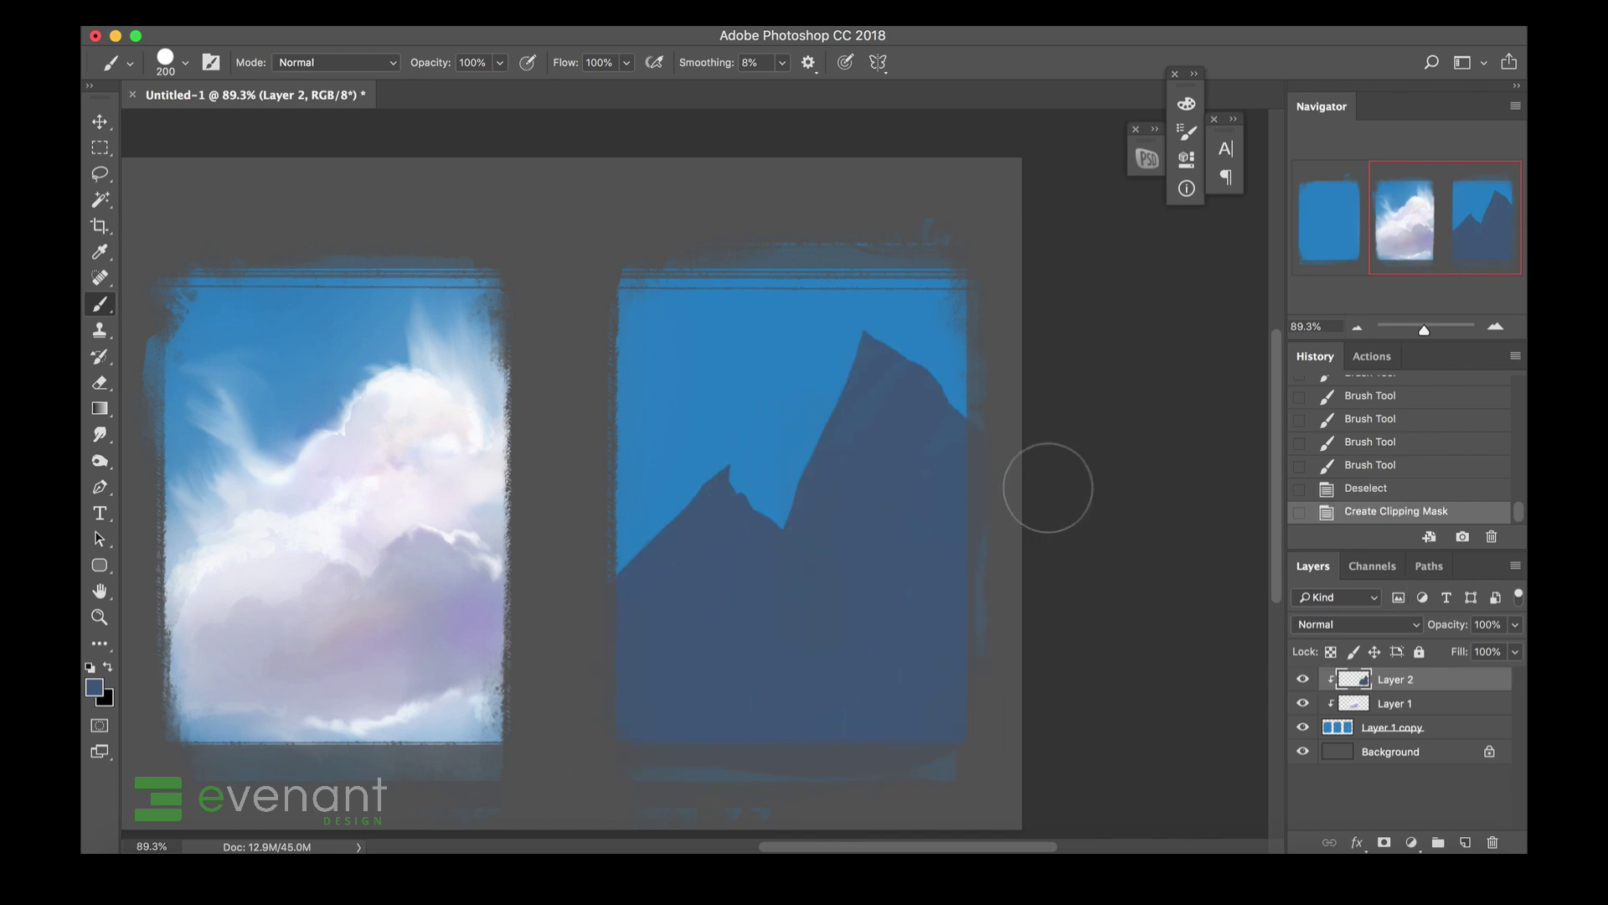
Brighten the sky blocks on Layer 1 copy with Levels, setting the white input level to 215.
{"action": "left_click", "coordinate": [1401, 729]}
{"action": "key", "text": "ctrl+l"}
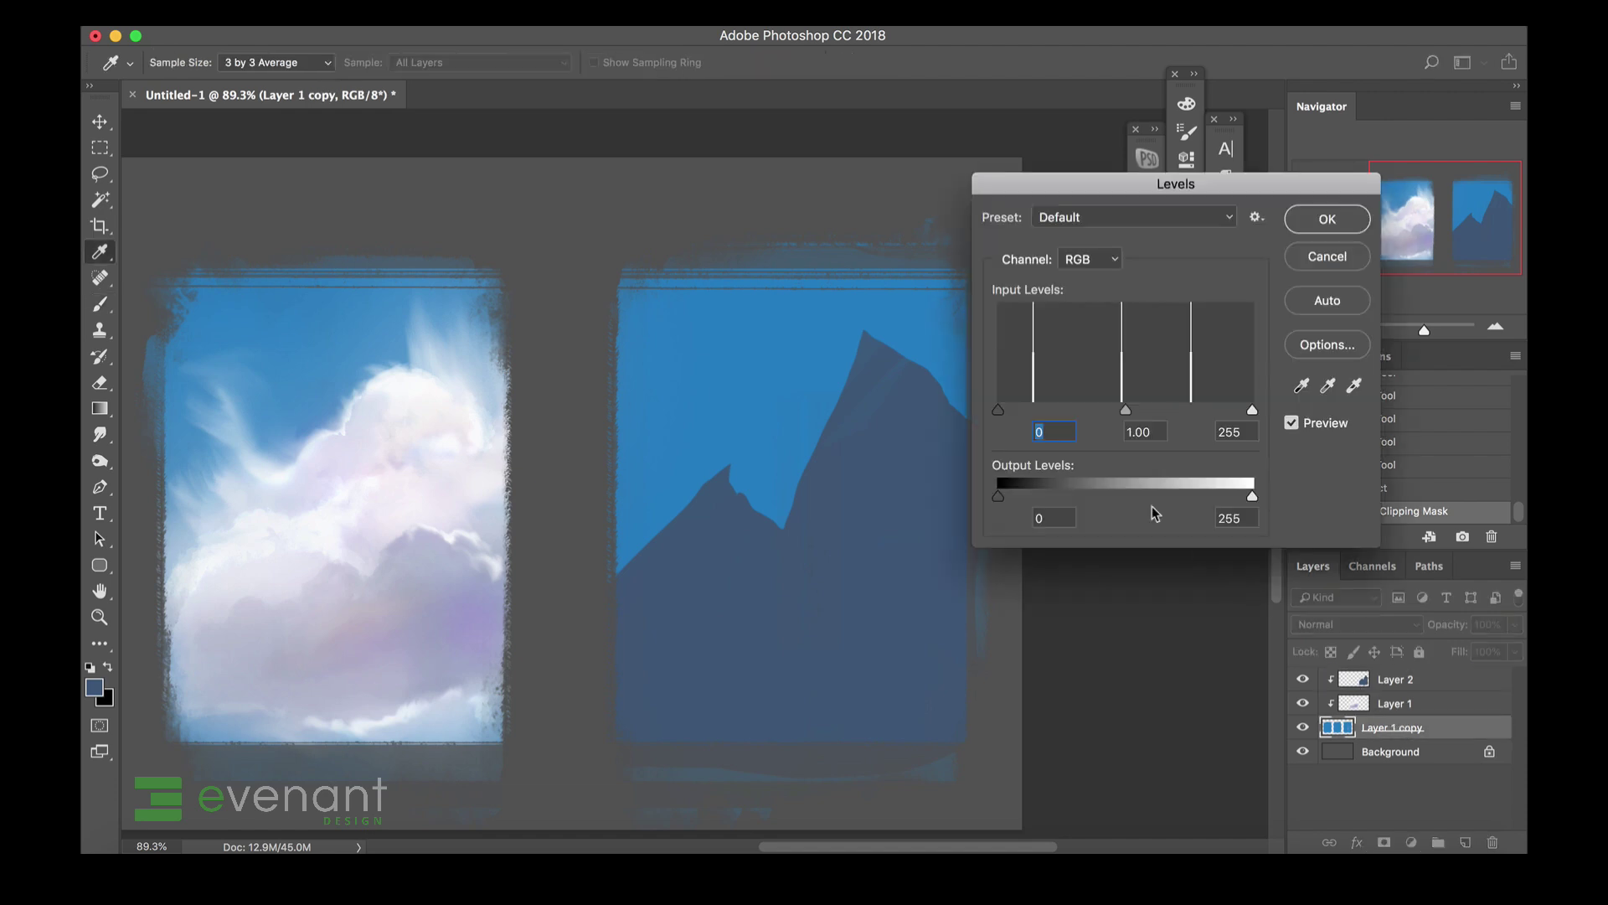
{"action": "left_click_drag", "start_coordinate": [1249, 417], "coordinate": [1234, 408]}
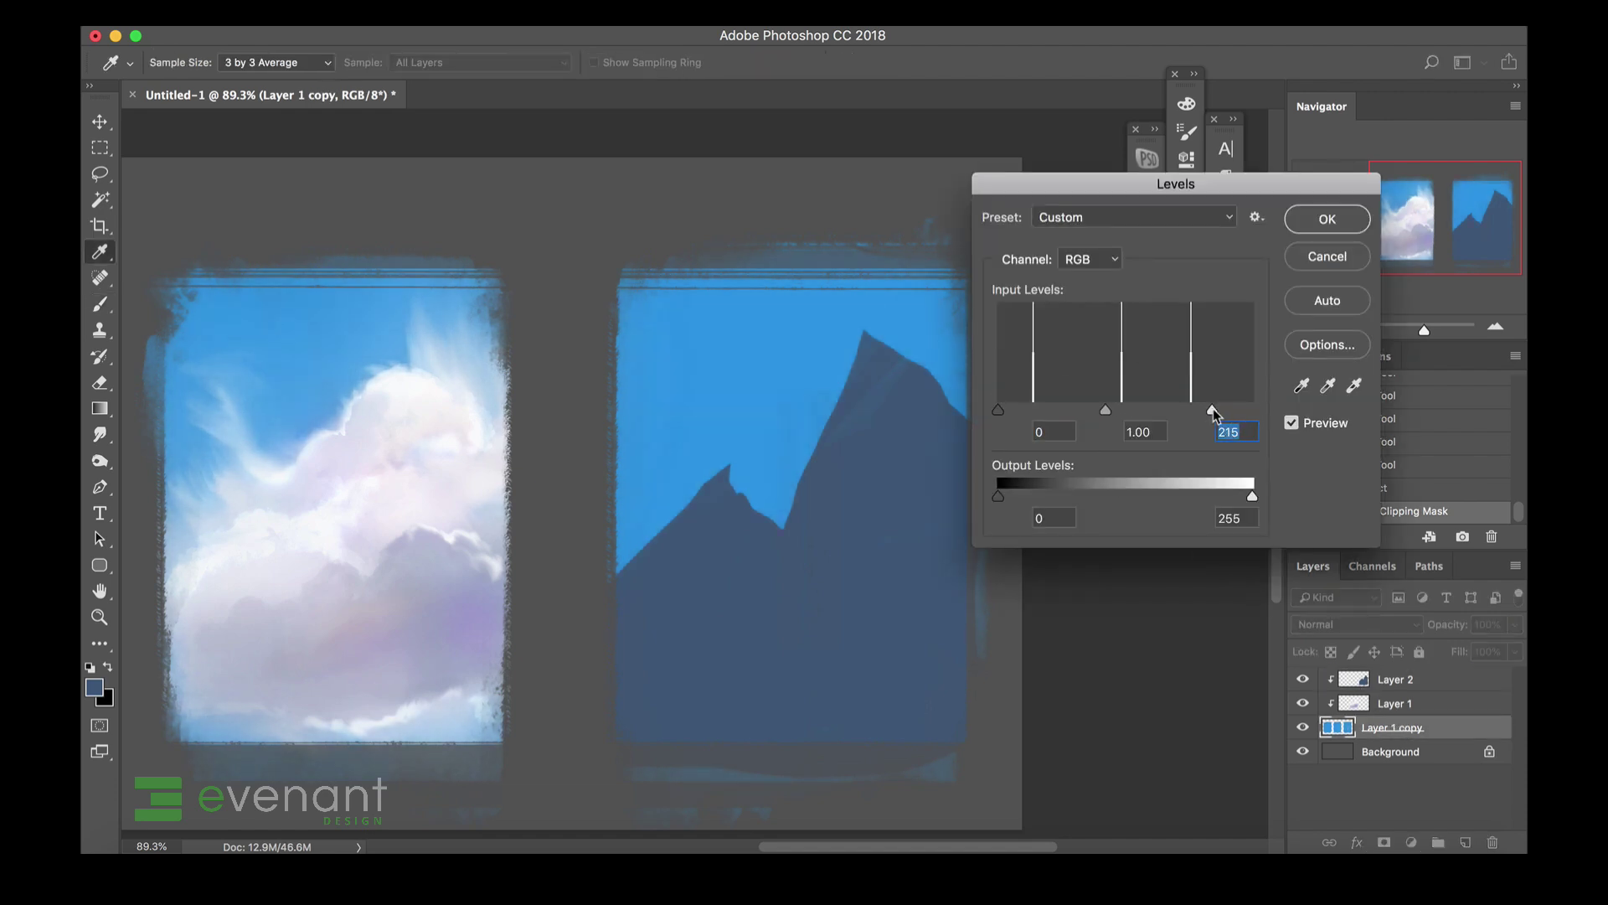
{"action": "left_click", "coordinate": [1317, 219]}
{"action": "scroll", "coordinate": [797, 532], "scroll_direction": "left", "scroll_amount": 5}
{"action": "scroll", "coordinate": [744, 520], "scroll_direction": "right", "scroll_amount": 2}
{"action": "scroll", "coordinate": [744, 520], "scroll_direction": "right", "scroll_amount": 4}
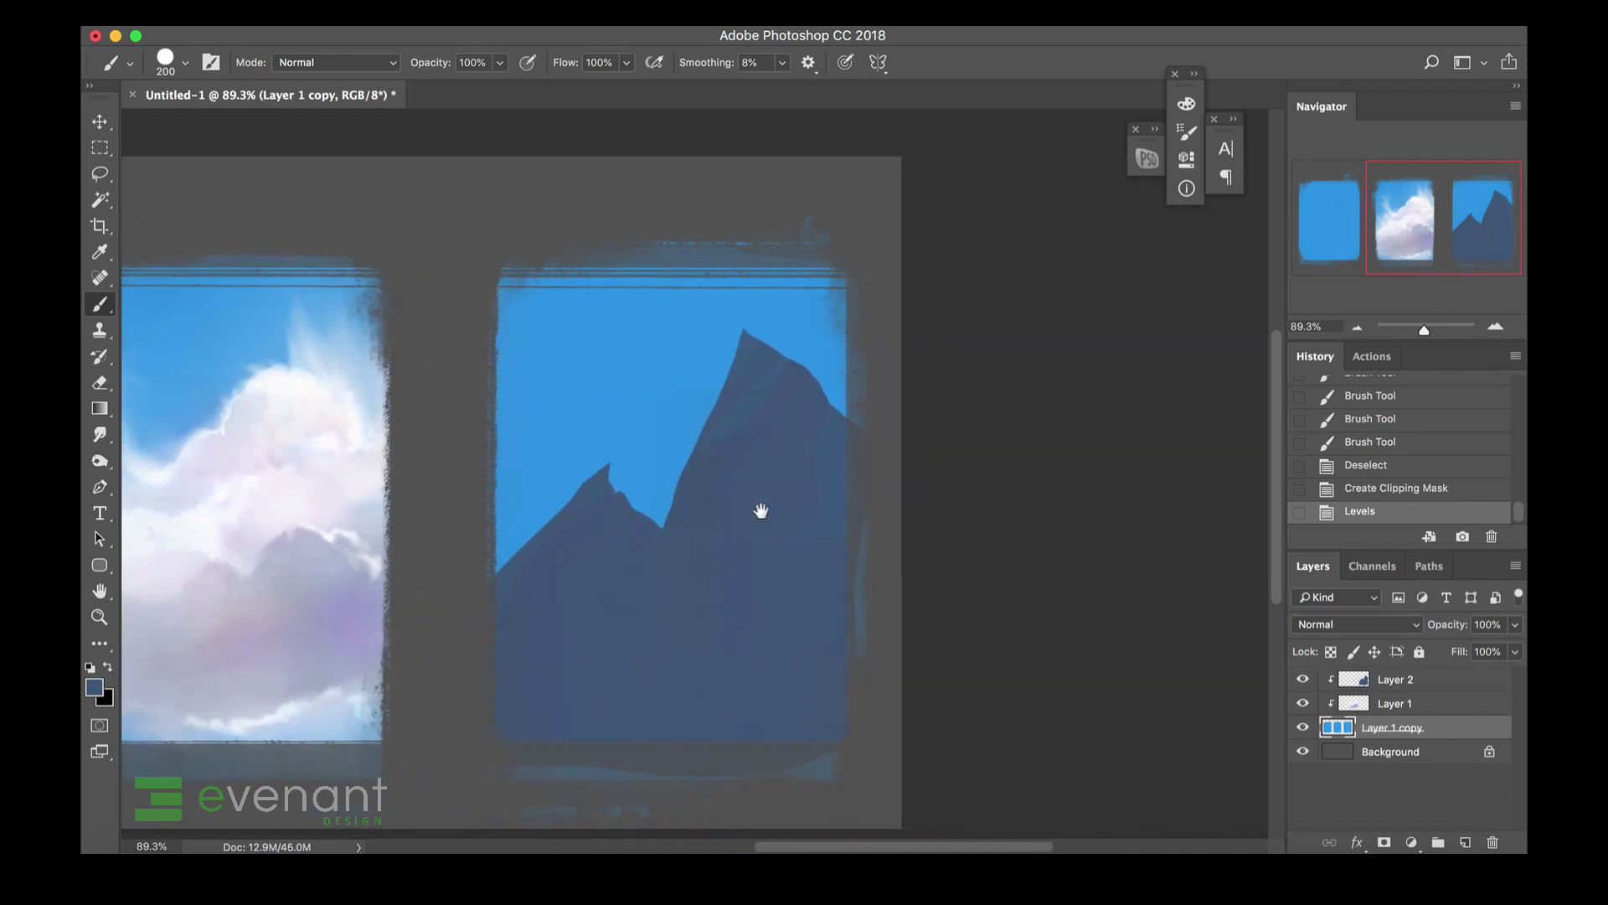
Make Layer 2 active, choose the 90 px streaky texture brush and sample the mountain's slate blue.
{"action": "left_click", "coordinate": [1395, 679]}
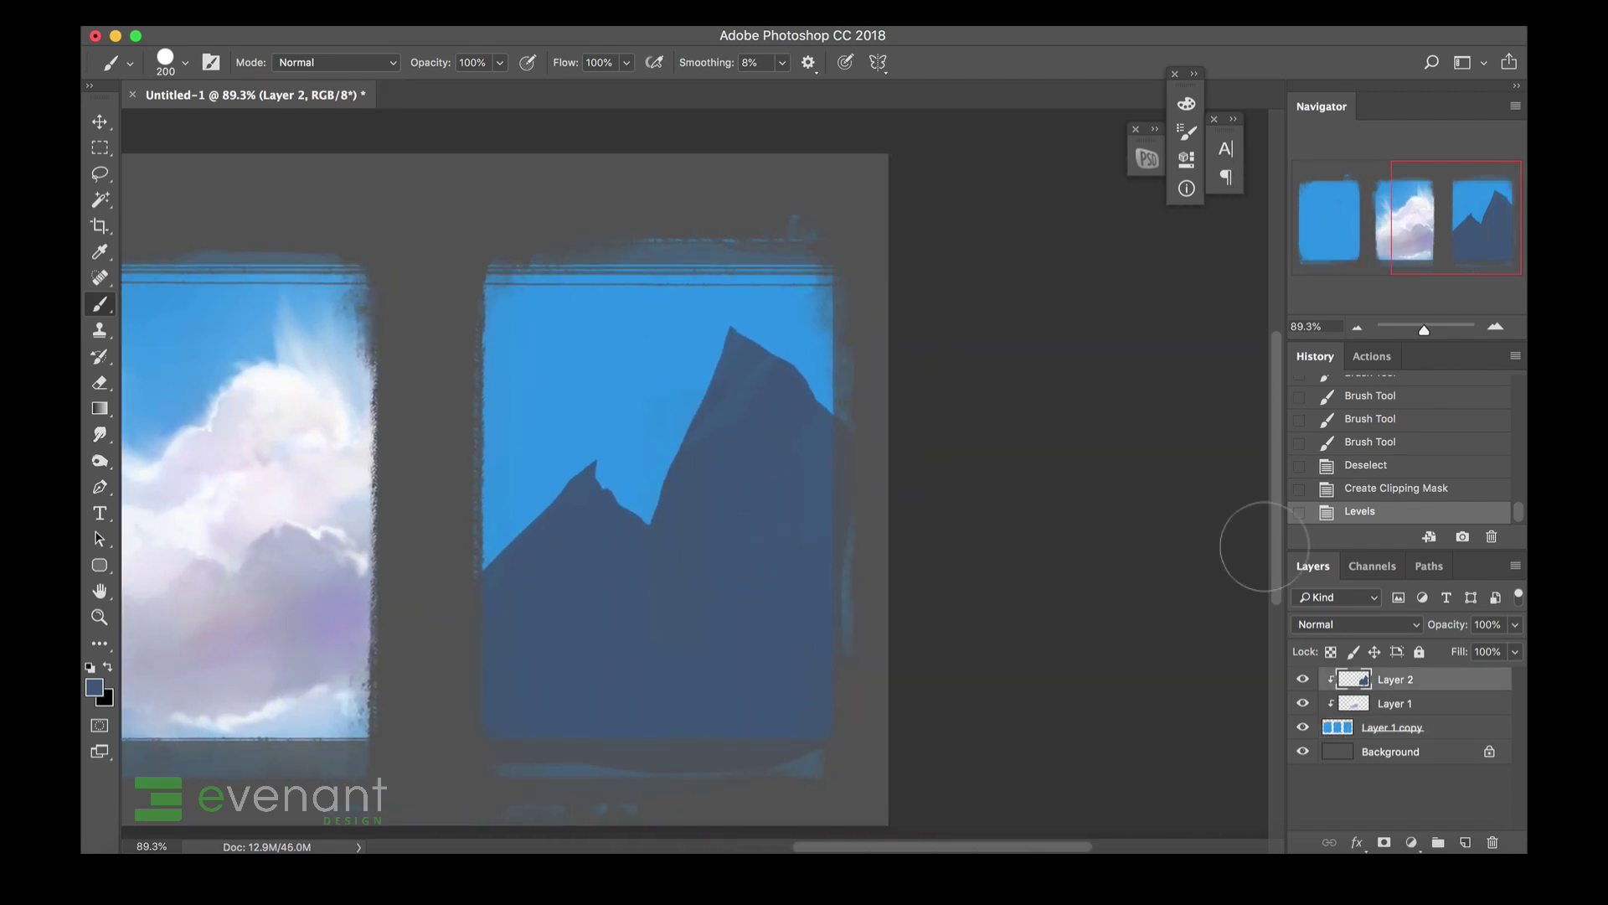
{"action": "right_click", "coordinate": [707, 431]}
{"action": "left_click", "coordinate": [770, 729]}
{"action": "left_click", "coordinate": [644, 570]}
Set the foreground colour to a muted brown, #8c7c67.
{"action": "left_click", "coordinate": [95, 688]}
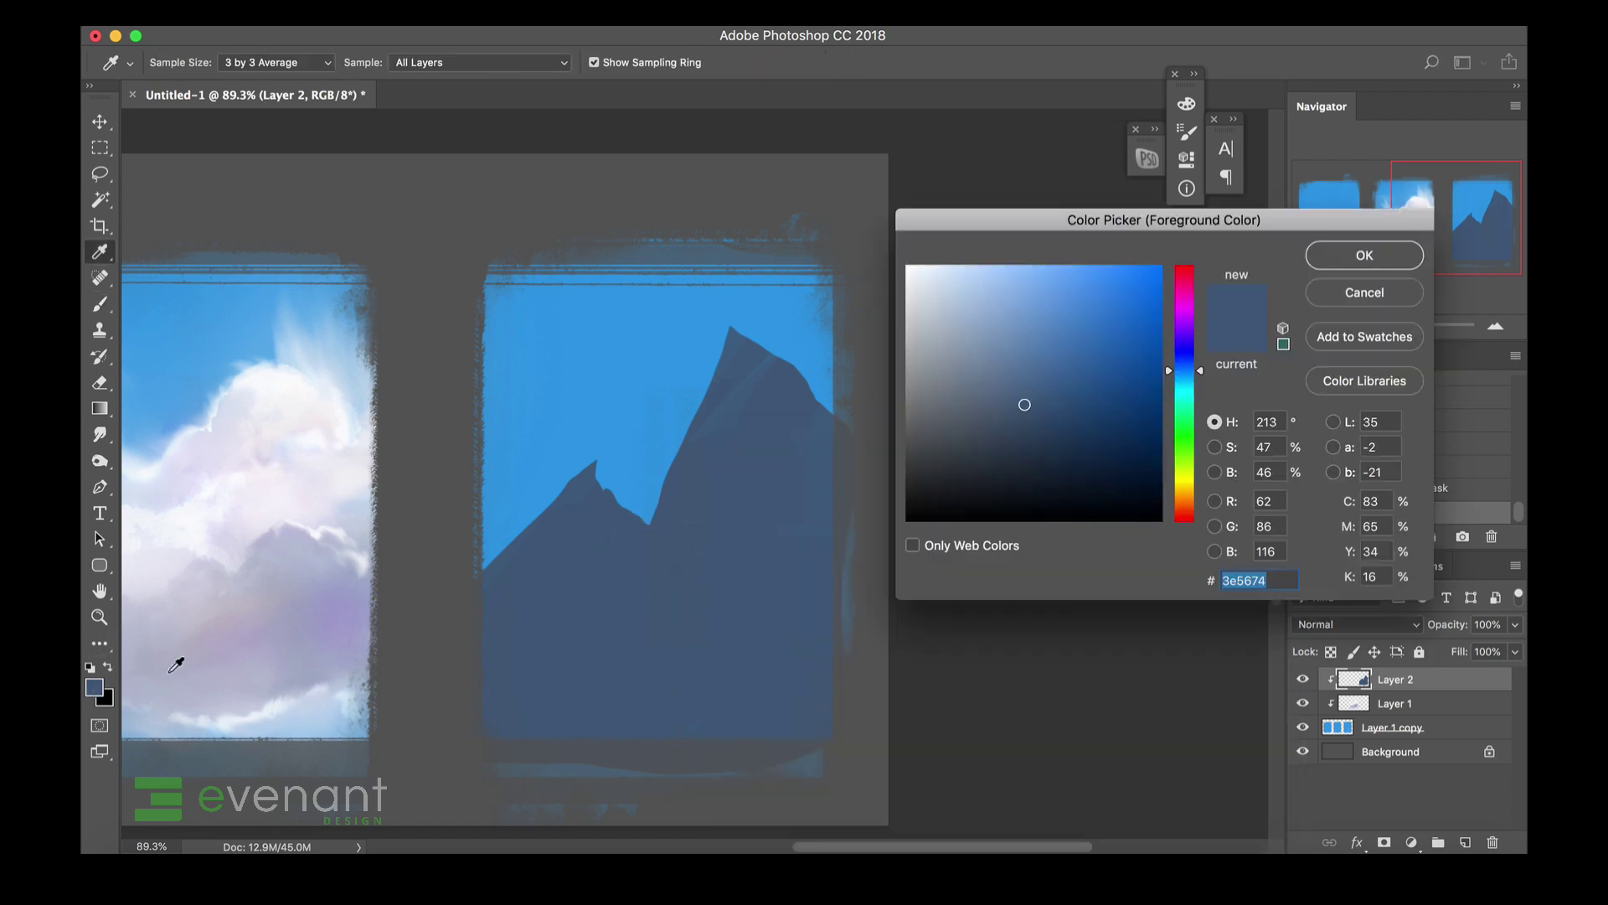
{"action": "left_click_drag", "start_coordinate": [1043, 348], "coordinate": [993, 317]}
{"action": "left_click", "coordinate": [1028, 379]}
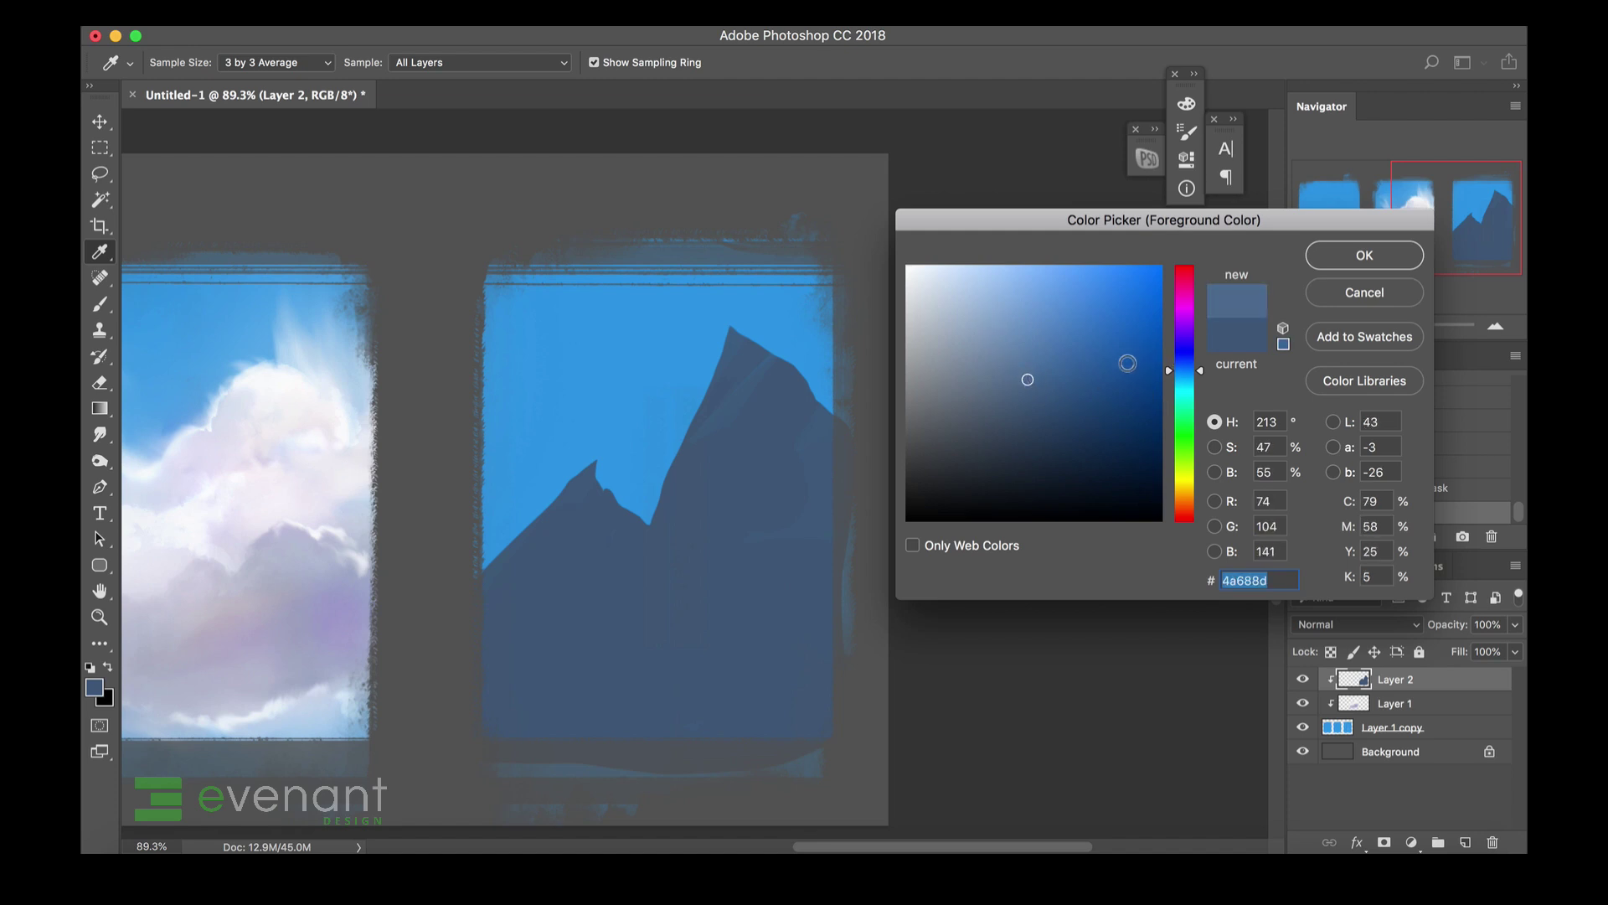
{"action": "left_click_drag", "start_coordinate": [1165, 370], "coordinate": [1169, 497]}
{"action": "left_click", "coordinate": [974, 378]}
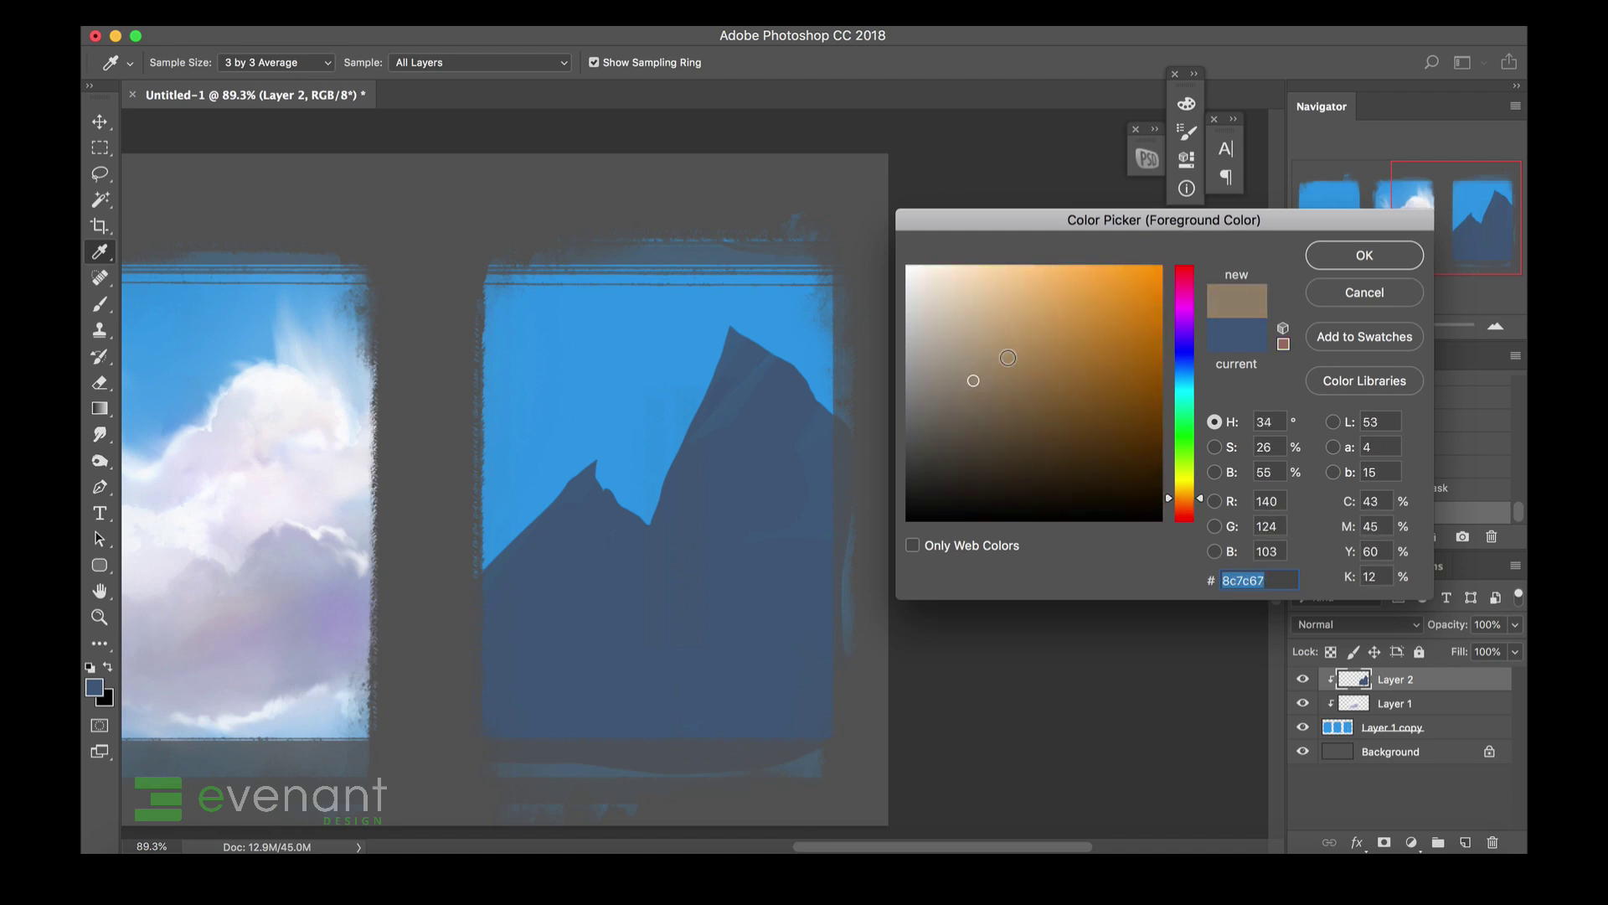
{"action": "left_click", "coordinate": [1364, 256]}
Lock Layer 2's transparent pixels and enlarge the texture brush to 300 px.
{"action": "left_click", "coordinate": [1331, 653]}
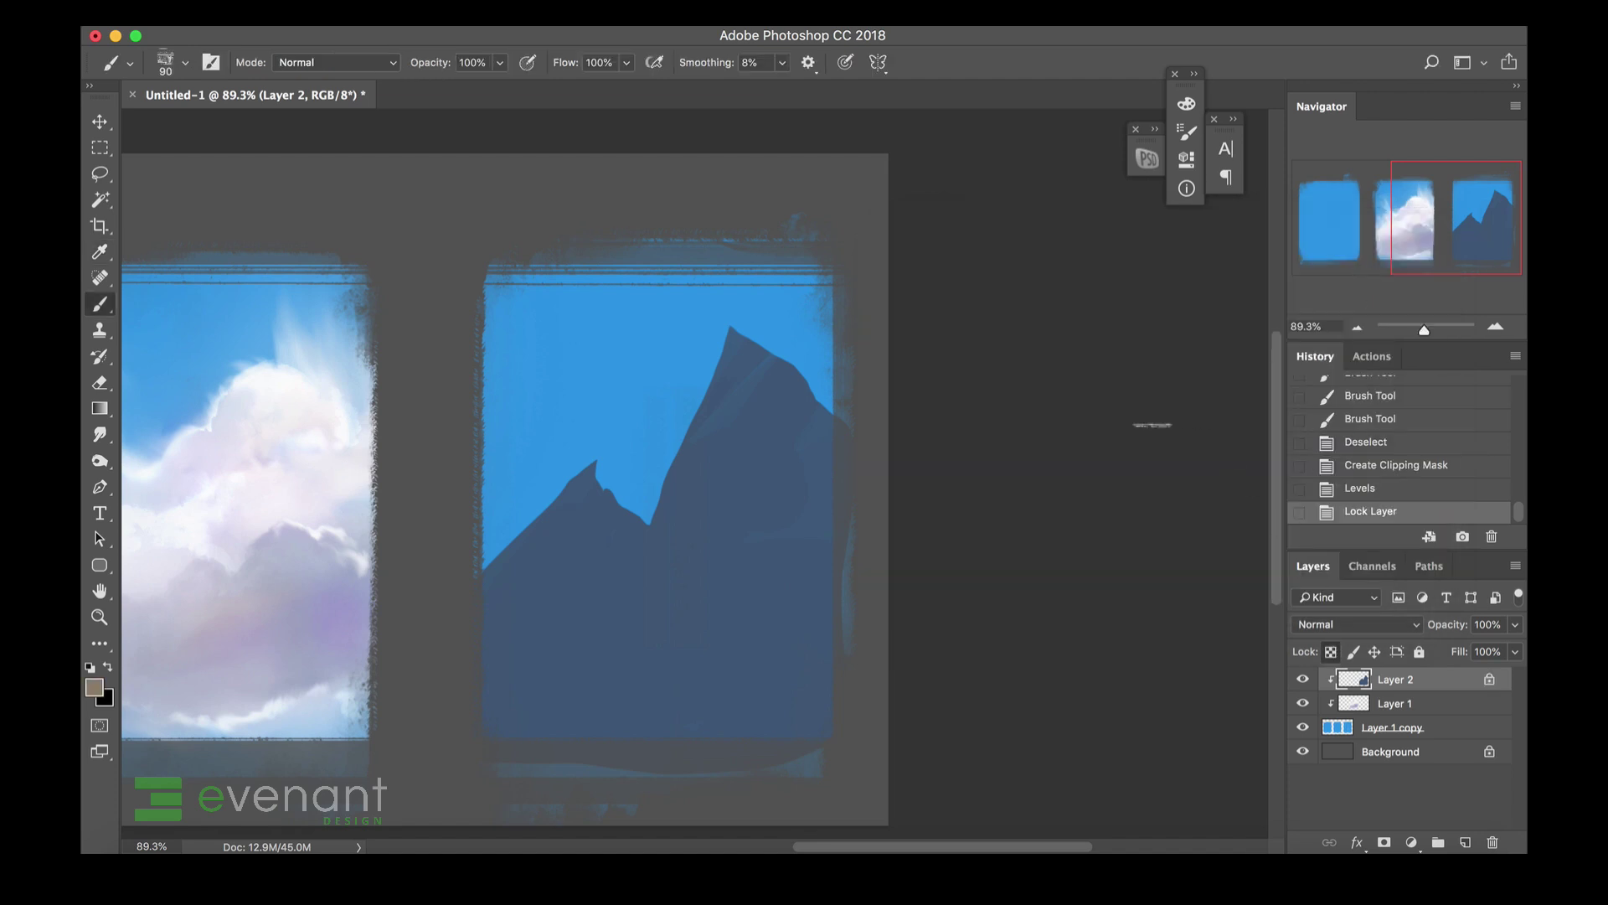
{"action": "key", "text": "bracketright"}
{"action": "key", "text": "bracketright"}
{"action": "key", "text": "bracketright"}
{"action": "key", "text": "bracketright"}
{"action": "key", "text": "bracketright"}
{"action": "key", "text": "bracketright"}
{"action": "key", "text": "bracketright"}
Paint streaky brown diagonal texture along the small peak and across the lower slopes of the mountain.
{"action": "left_click_drag", "start_coordinate": [585, 490], "coordinate": [528, 578]}
{"action": "mouse_move", "coordinate": [591, 503]}
{"action": "left_mouse_down"}
{"action": "mouse_move", "coordinate": [461, 680]}
{"action": "mouse_move", "coordinate": [500, 653]}
{"action": "left_mouse_up"}
{"action": "left_click_drag", "start_coordinate": [500, 653], "coordinate": [486, 565]}
{"action": "left_click_drag", "start_coordinate": [486, 566], "coordinate": [483, 616]}
{"action": "mouse_move", "coordinate": [575, 564]}
{"action": "left_mouse_down"}
{"action": "mouse_move", "coordinate": [629, 551]}
{"action": "mouse_move", "coordinate": [853, 316]}
{"action": "mouse_move", "coordinate": [788, 328]}
{"action": "mouse_move", "coordinate": [724, 452]}
{"action": "left_mouse_up"}
{"action": "mouse_move", "coordinate": [532, 704]}
{"action": "left_mouse_down"}
{"action": "mouse_move", "coordinate": [961, 476]}
{"action": "mouse_move", "coordinate": [654, 626]}
{"action": "mouse_move", "coordinate": [969, 566]}
{"action": "mouse_move", "coordinate": [940, 558]}
{"action": "mouse_move", "coordinate": [608, 723]}
{"action": "mouse_move", "coordinate": [1018, 529]}
{"action": "left_mouse_up"}
{"action": "mouse_move", "coordinate": [467, 762]}
{"action": "left_mouse_down"}
{"action": "mouse_move", "coordinate": [657, 589]}
{"action": "mouse_move", "coordinate": [599, 672]}
{"action": "mouse_move", "coordinate": [749, 620]}
{"action": "mouse_move", "coordinate": [945, 579]}
{"action": "mouse_move", "coordinate": [1012, 586]}
{"action": "left_mouse_up"}
{"action": "left_click_drag", "start_coordinate": [719, 725], "coordinate": [955, 667]}
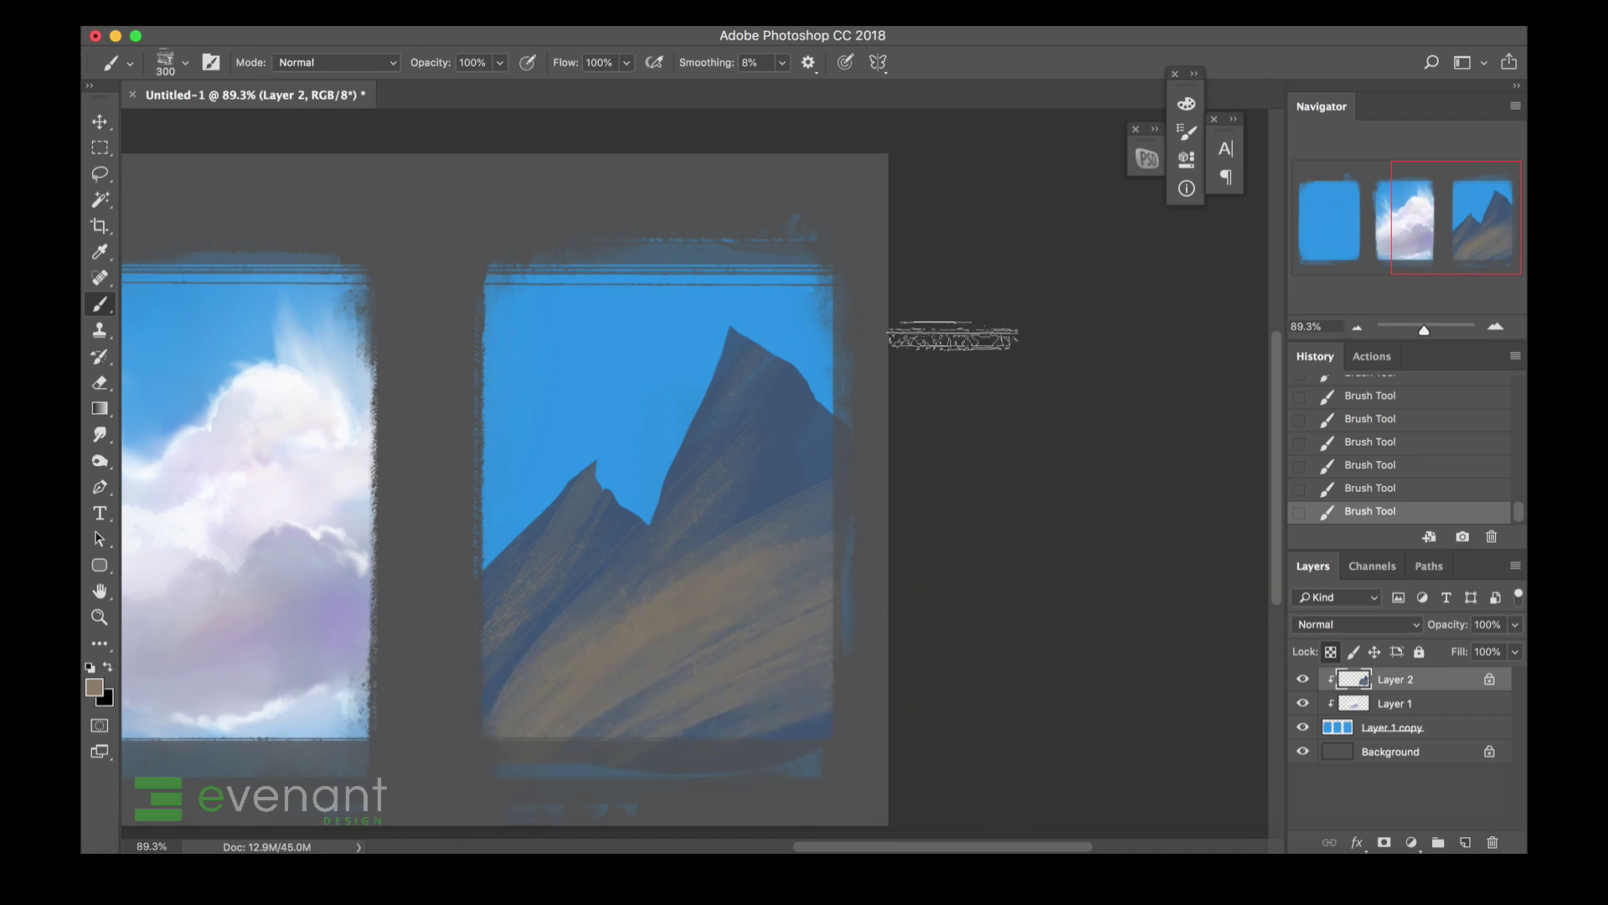
{"action": "left_click_drag", "start_coordinate": [833, 585], "coordinate": [495, 764]}
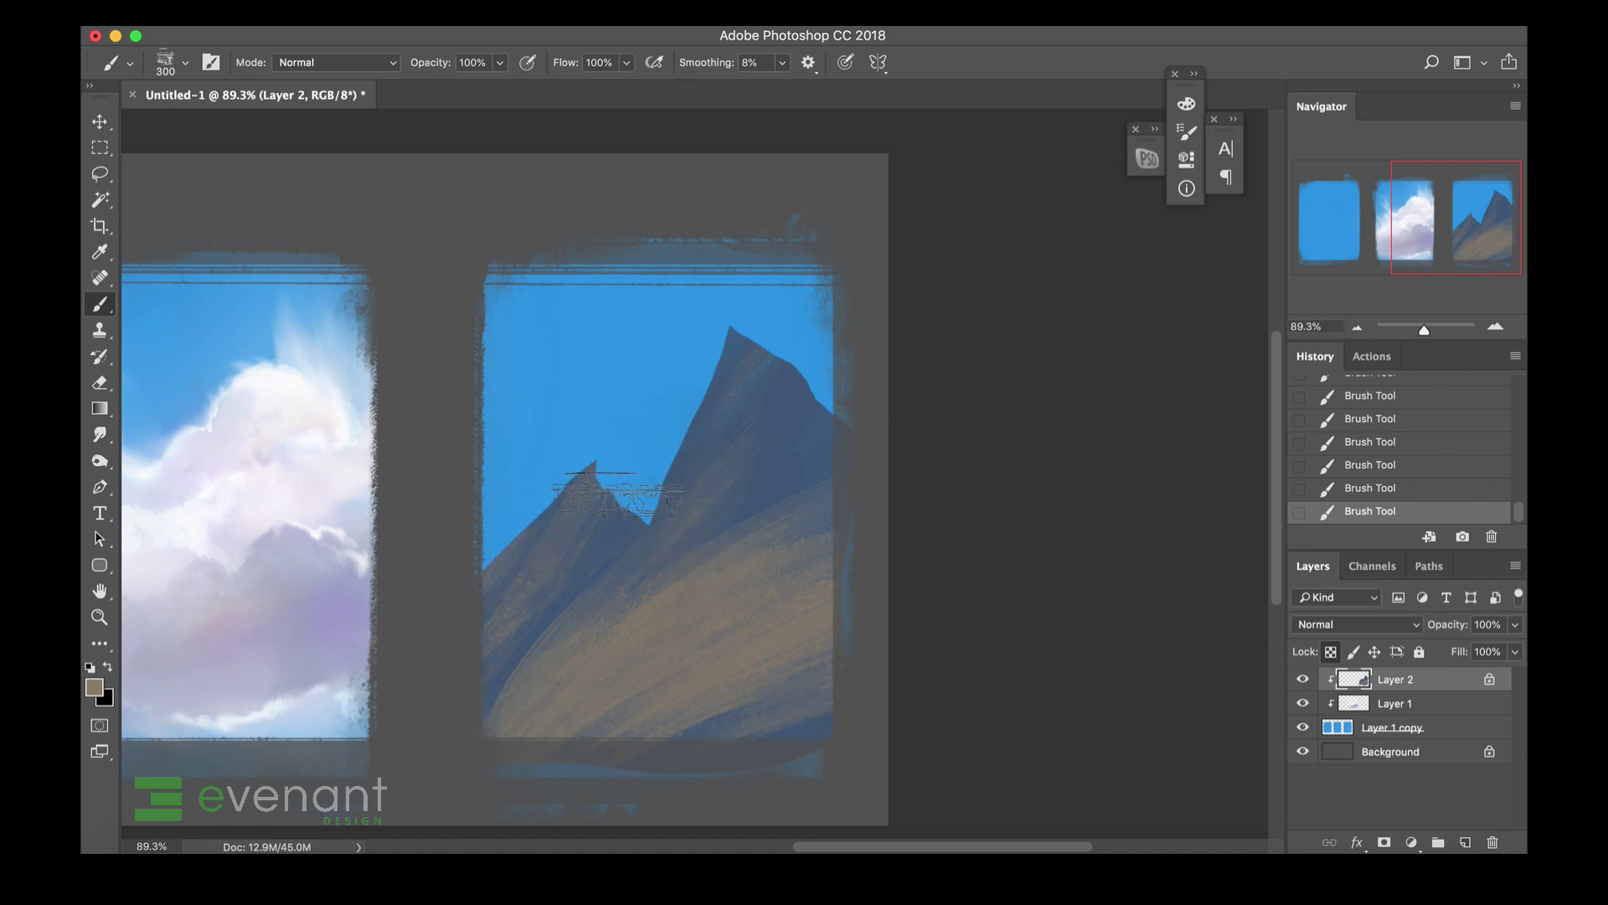
Choose the 91 px brush, sample the mountain's blue and unlock Layer 2's transparent pixels.
{"action": "right_click", "coordinate": [648, 510]}
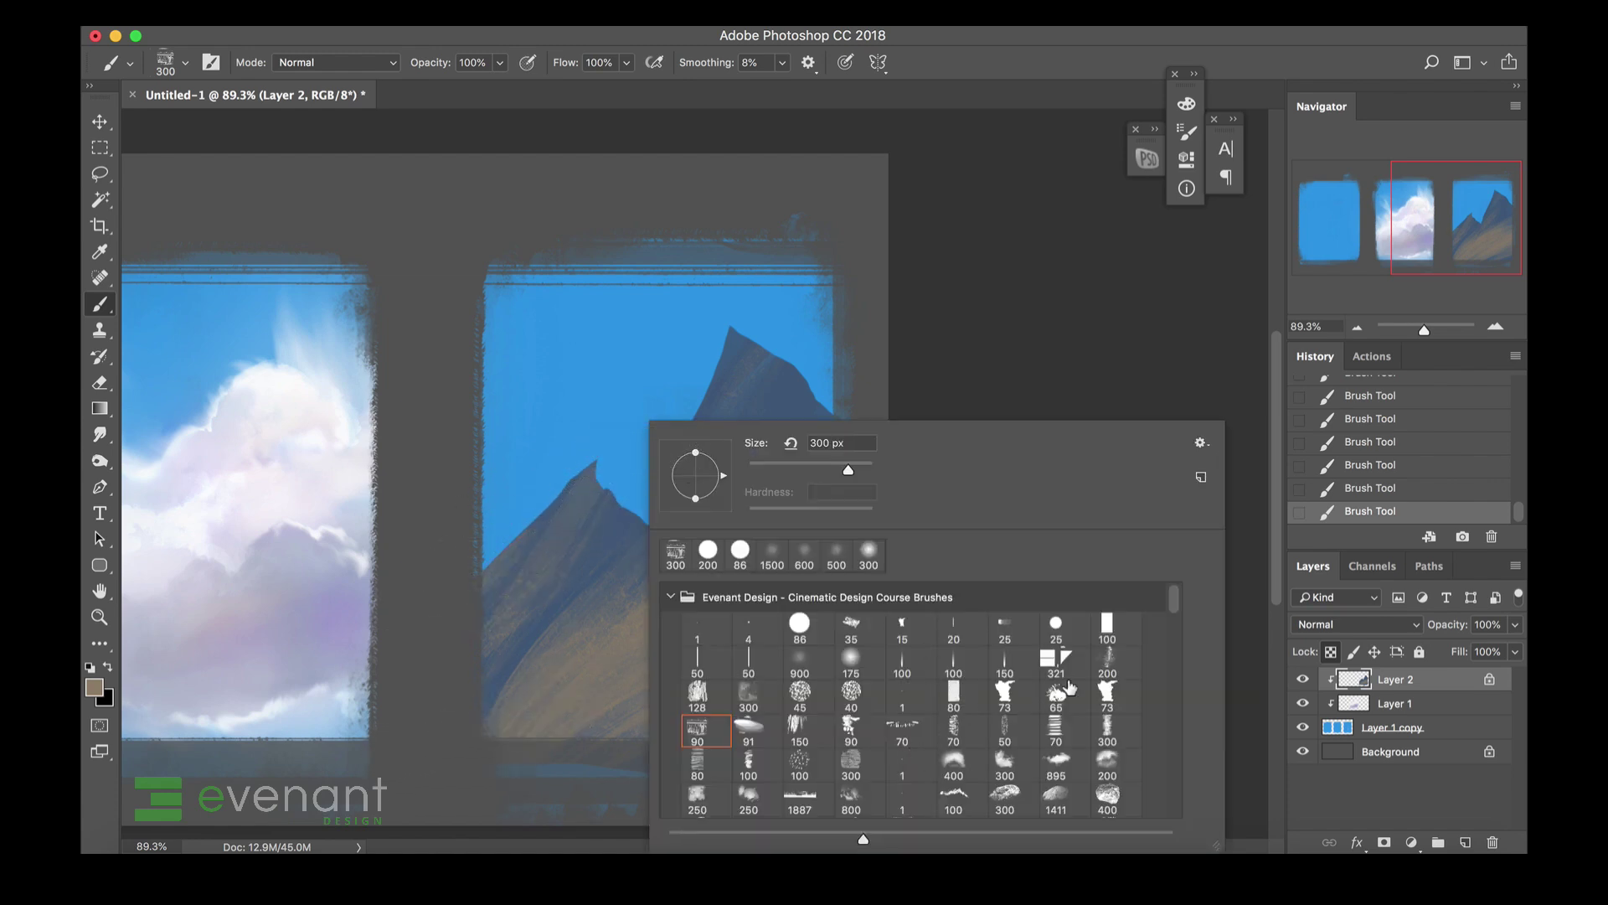
{"action": "left_click", "coordinate": [750, 729]}
{"action": "left_click", "coordinate": [605, 511]}
{"action": "left_click", "coordinate": [1332, 653]}
{"action": "right_click", "coordinate": [648, 465]}
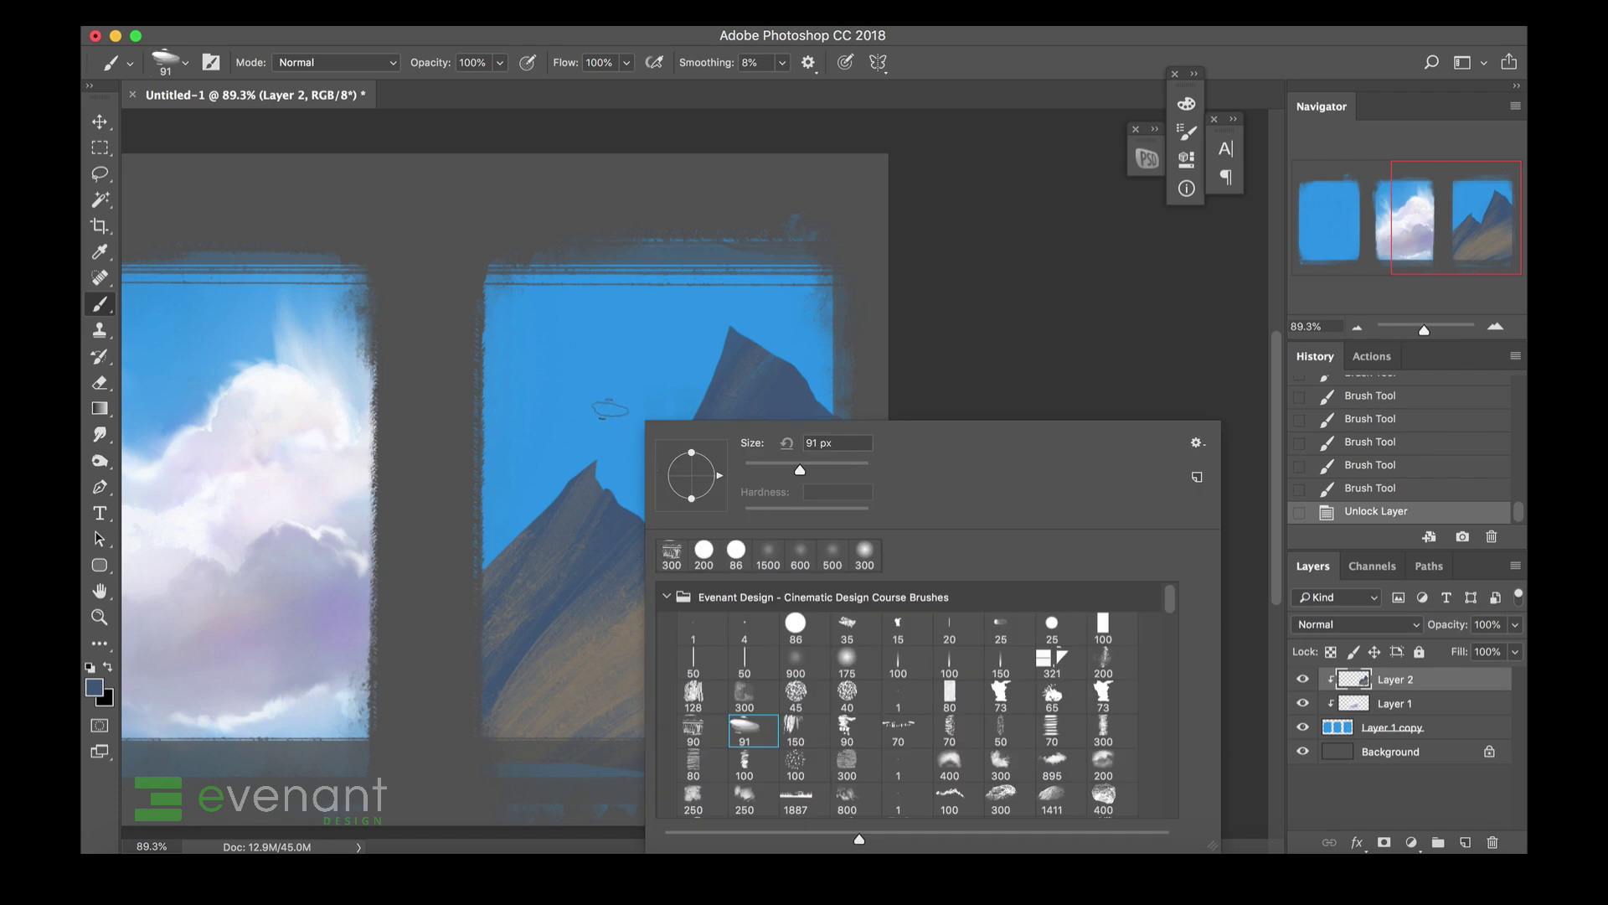
{"action": "right_click", "coordinate": [614, 397]}
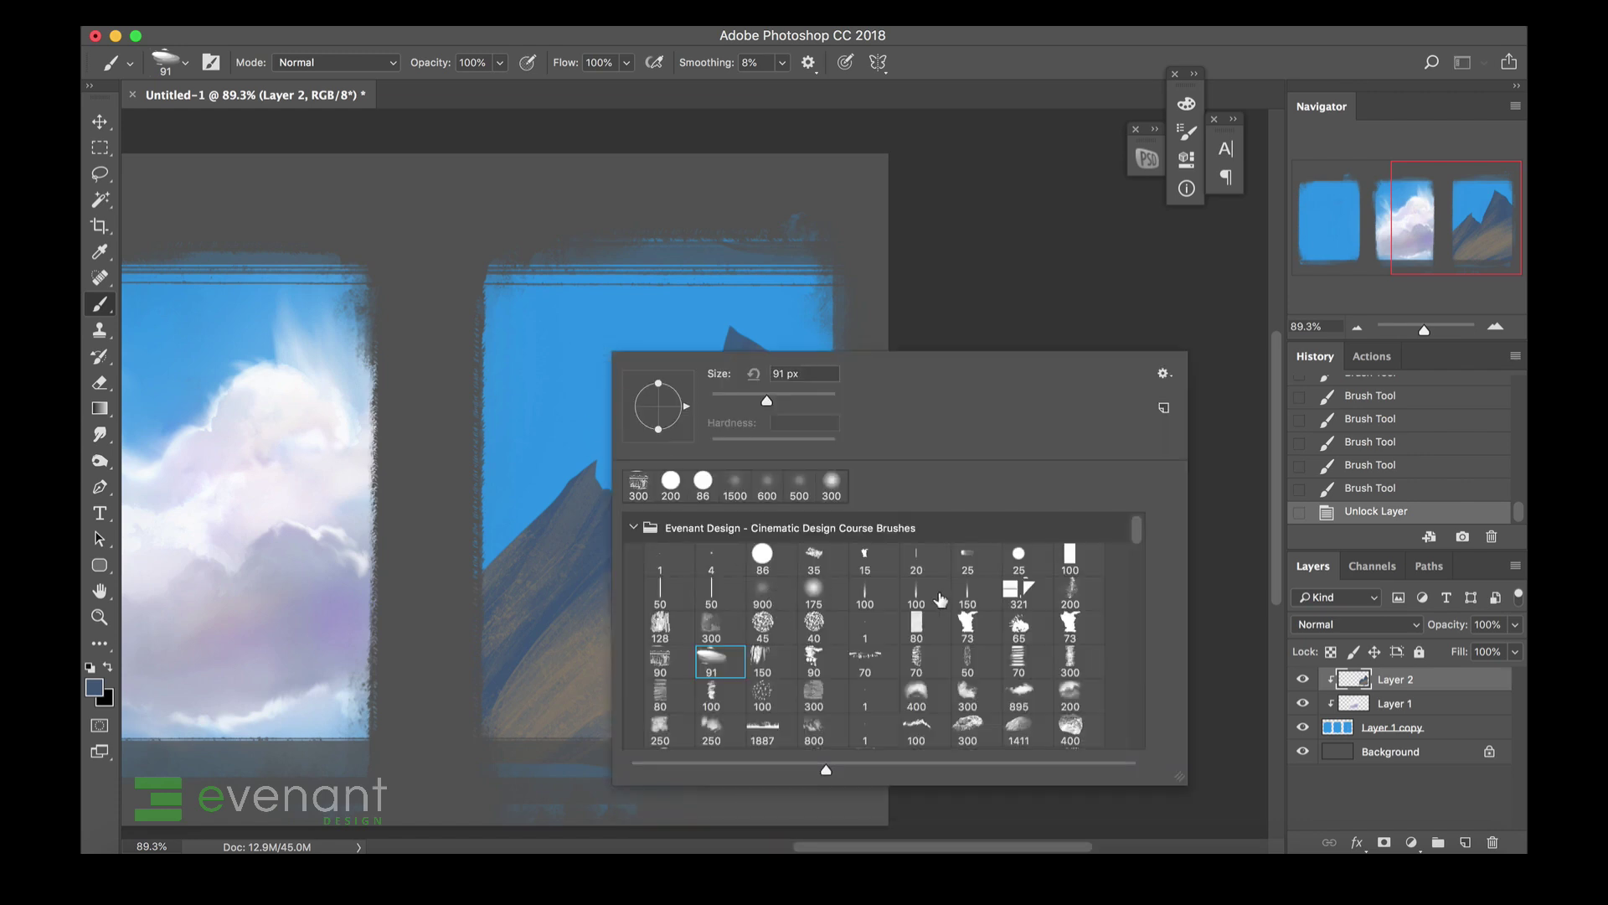
{"action": "left_click", "coordinate": [1214, 442]}
Reshape the mountain outline by erasing the sharp tips of both peaks with a 50 px textured Eraser.
{"action": "key", "text": "e"}
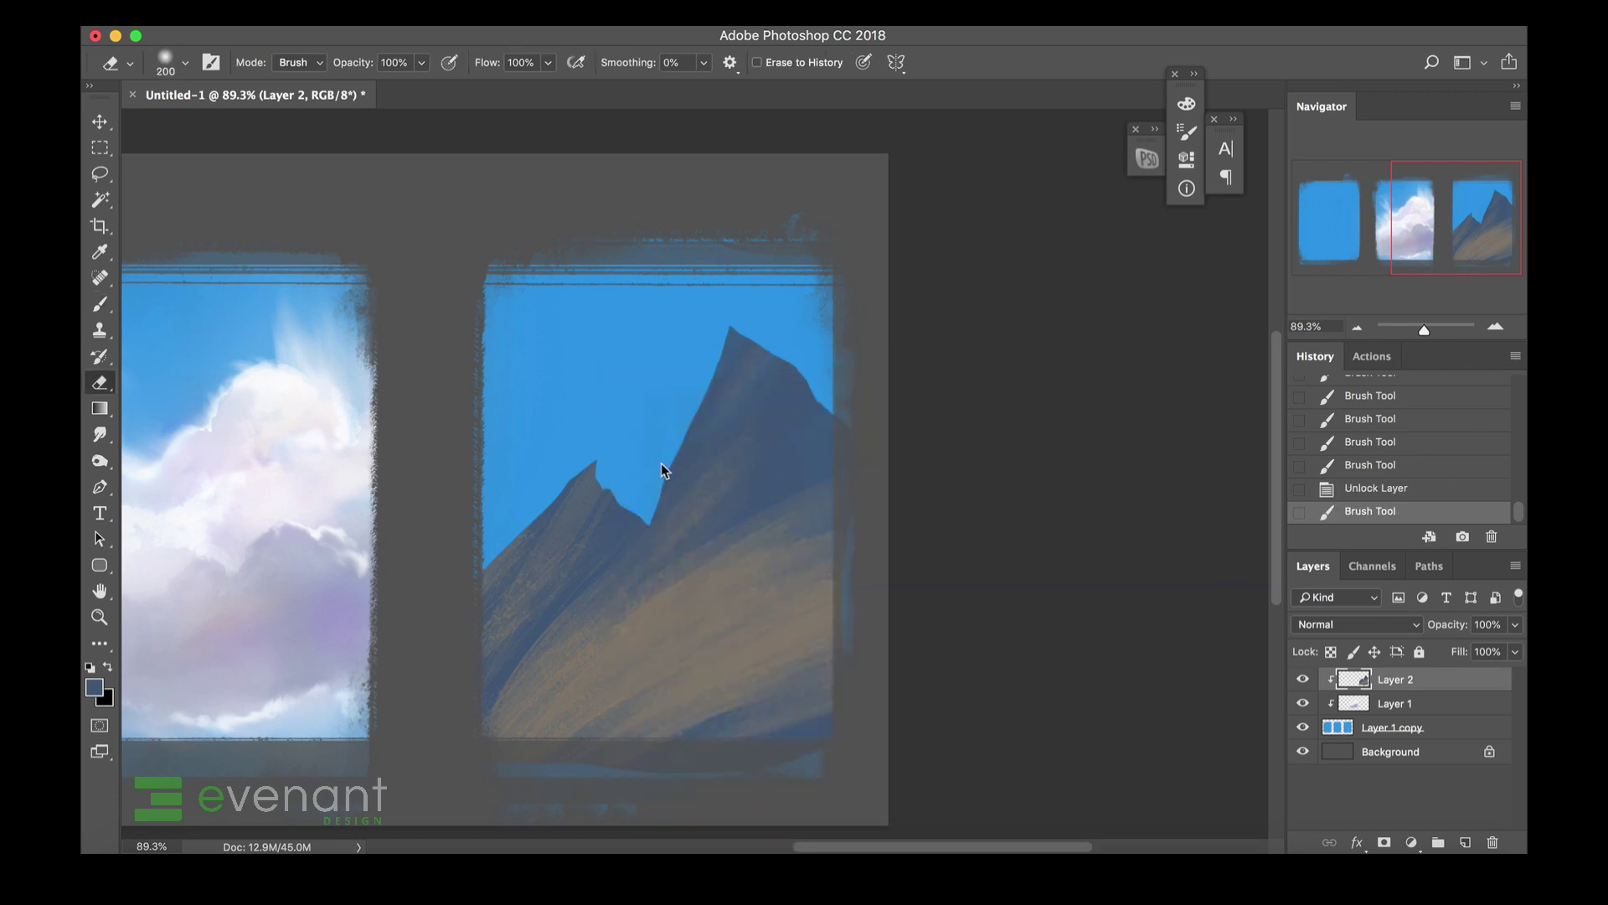
{"action": "right_click", "coordinate": [661, 465]}
{"action": "left_click", "coordinate": [779, 727]}
{"action": "left_click_drag", "start_coordinate": [606, 448], "coordinate": [605, 472]}
{"action": "left_click", "coordinate": [607, 470]}
{"action": "left_click", "coordinate": [620, 462]}
{"action": "left_click_drag", "start_coordinate": [741, 328], "coordinate": [708, 341]}
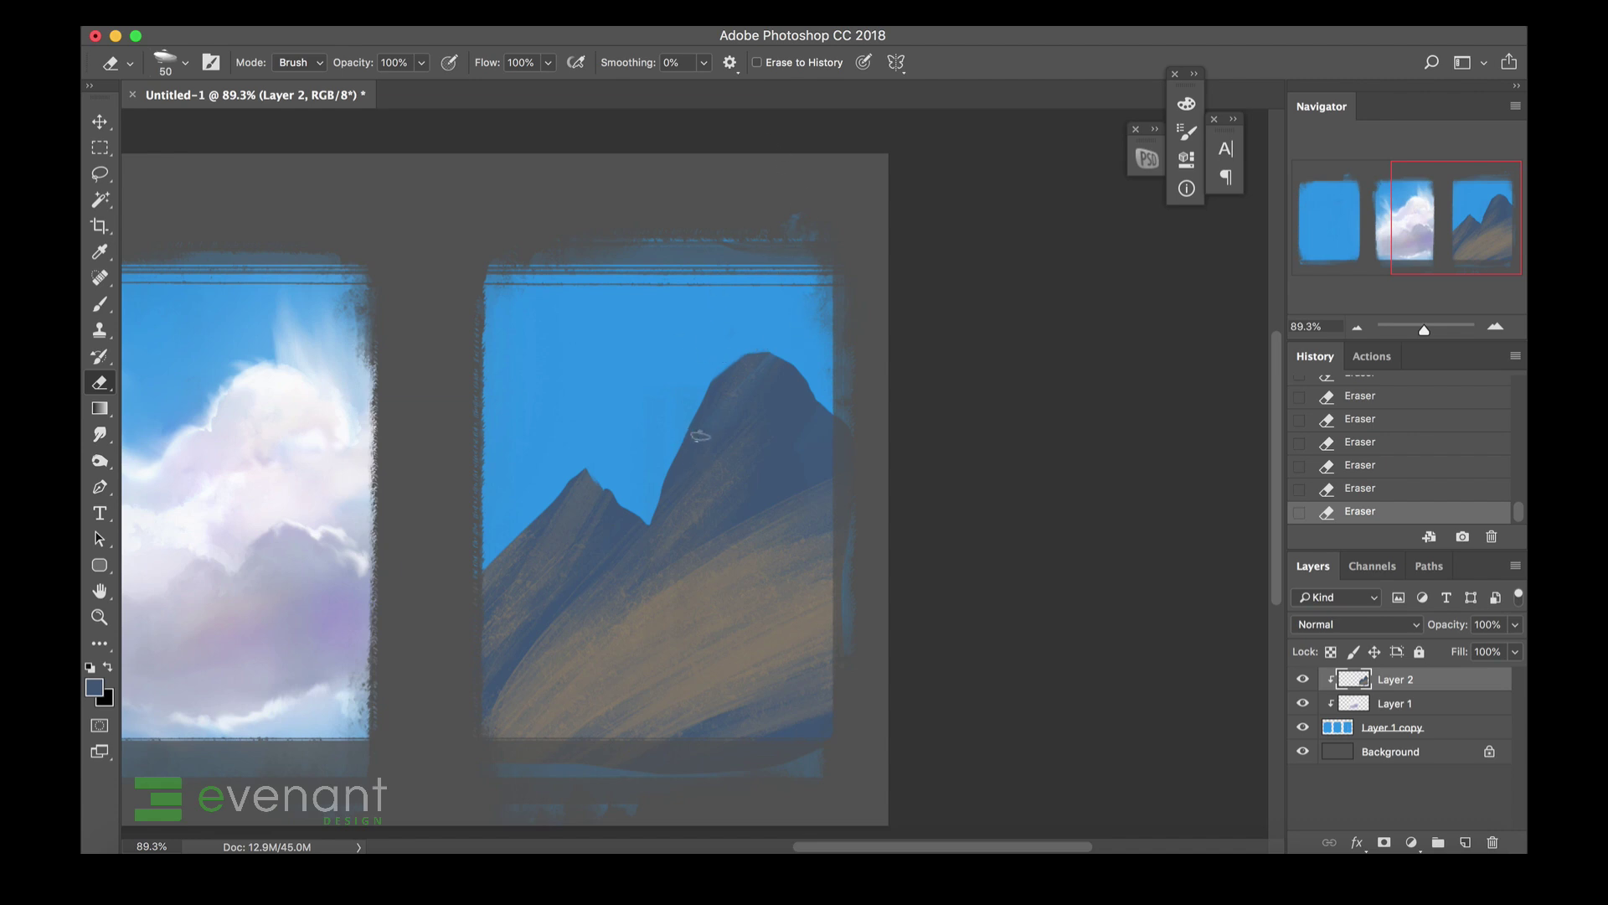
Select thin slanted highlight slivers along the left-facing slopes of both peaks with the Lasso in add mode.
{"action": "key", "text": "l"}
{"action": "mouse_move", "coordinate": [711, 396]}
{"action": "left_mouse_down"}
{"action": "mouse_move", "coordinate": [727, 377]}
{"action": "mouse_move", "coordinate": [712, 402]}
{"action": "left_mouse_up"}
{"action": "left_click_drag", "start_coordinate": [736, 368], "coordinate": [706, 412]}
{"action": "left_click_drag", "start_coordinate": [725, 394], "coordinate": [674, 485]}
{"action": "mouse_move", "coordinate": [719, 434]}
{"action": "left_mouse_down"}
{"action": "mouse_move", "coordinate": [675, 492]}
{"action": "mouse_move", "coordinate": [735, 443]}
{"action": "mouse_move", "coordinate": [665, 519]}
{"action": "mouse_move", "coordinate": [698, 458]}
{"action": "mouse_move", "coordinate": [659, 515]}
{"action": "mouse_move", "coordinate": [667, 489]}
{"action": "mouse_move", "coordinate": [632, 567]}
{"action": "left_mouse_up"}
{"action": "mouse_move", "coordinate": [739, 460]}
{"action": "left_mouse_down"}
{"action": "mouse_move", "coordinate": [667, 534]}
{"action": "mouse_move", "coordinate": [737, 459]}
{"action": "left_mouse_up"}
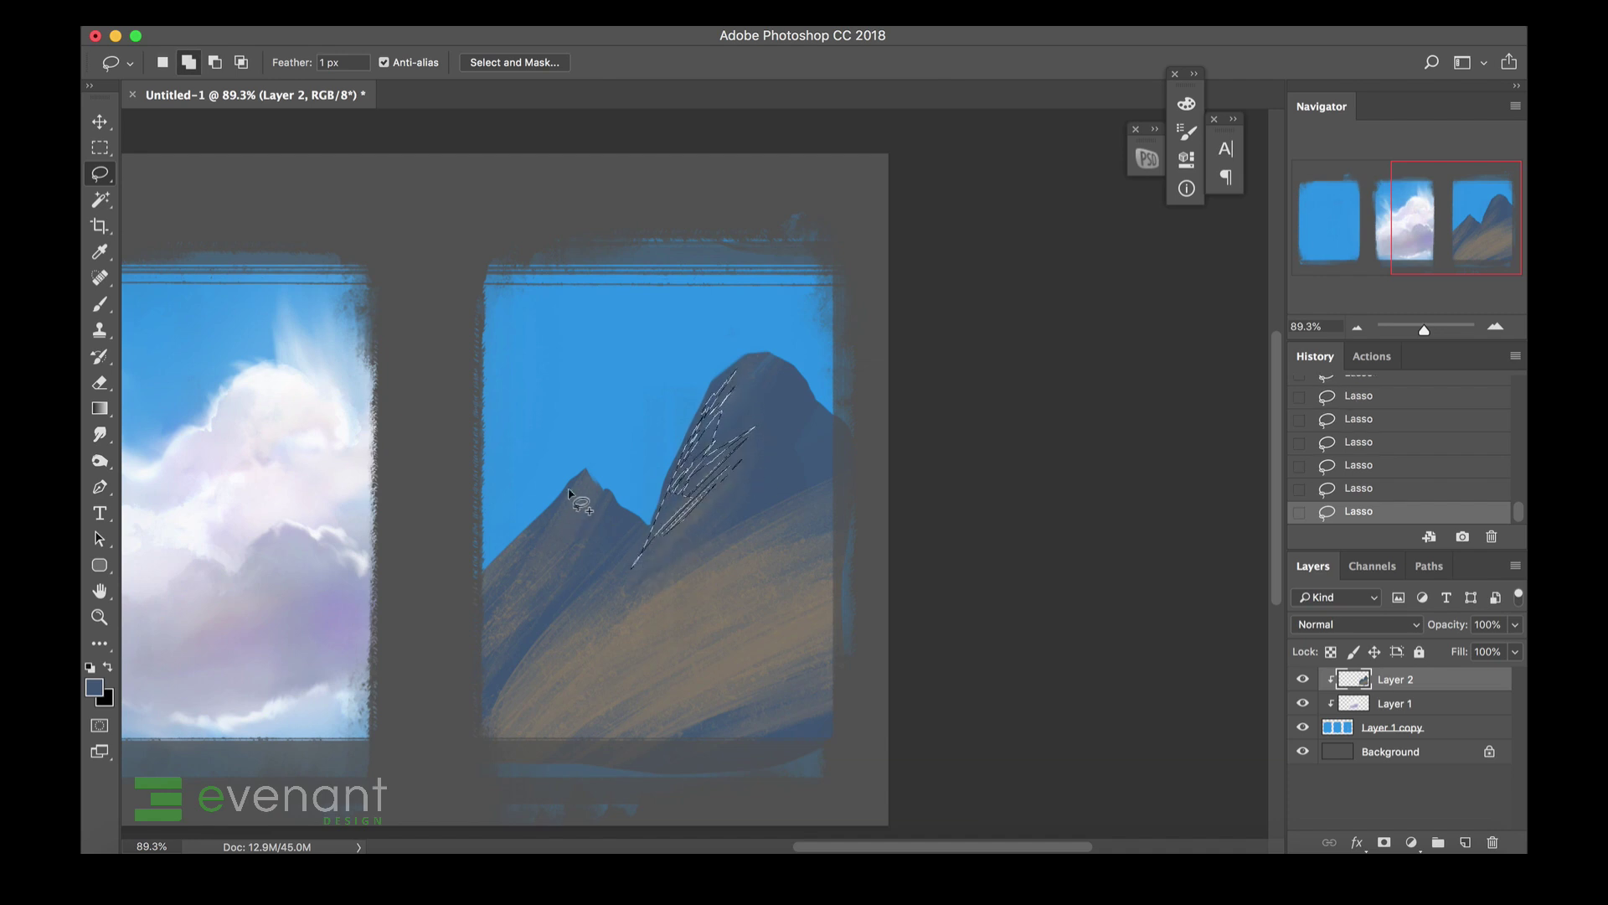
{"action": "left_click_drag", "start_coordinate": [512, 562], "coordinate": [582, 474]}
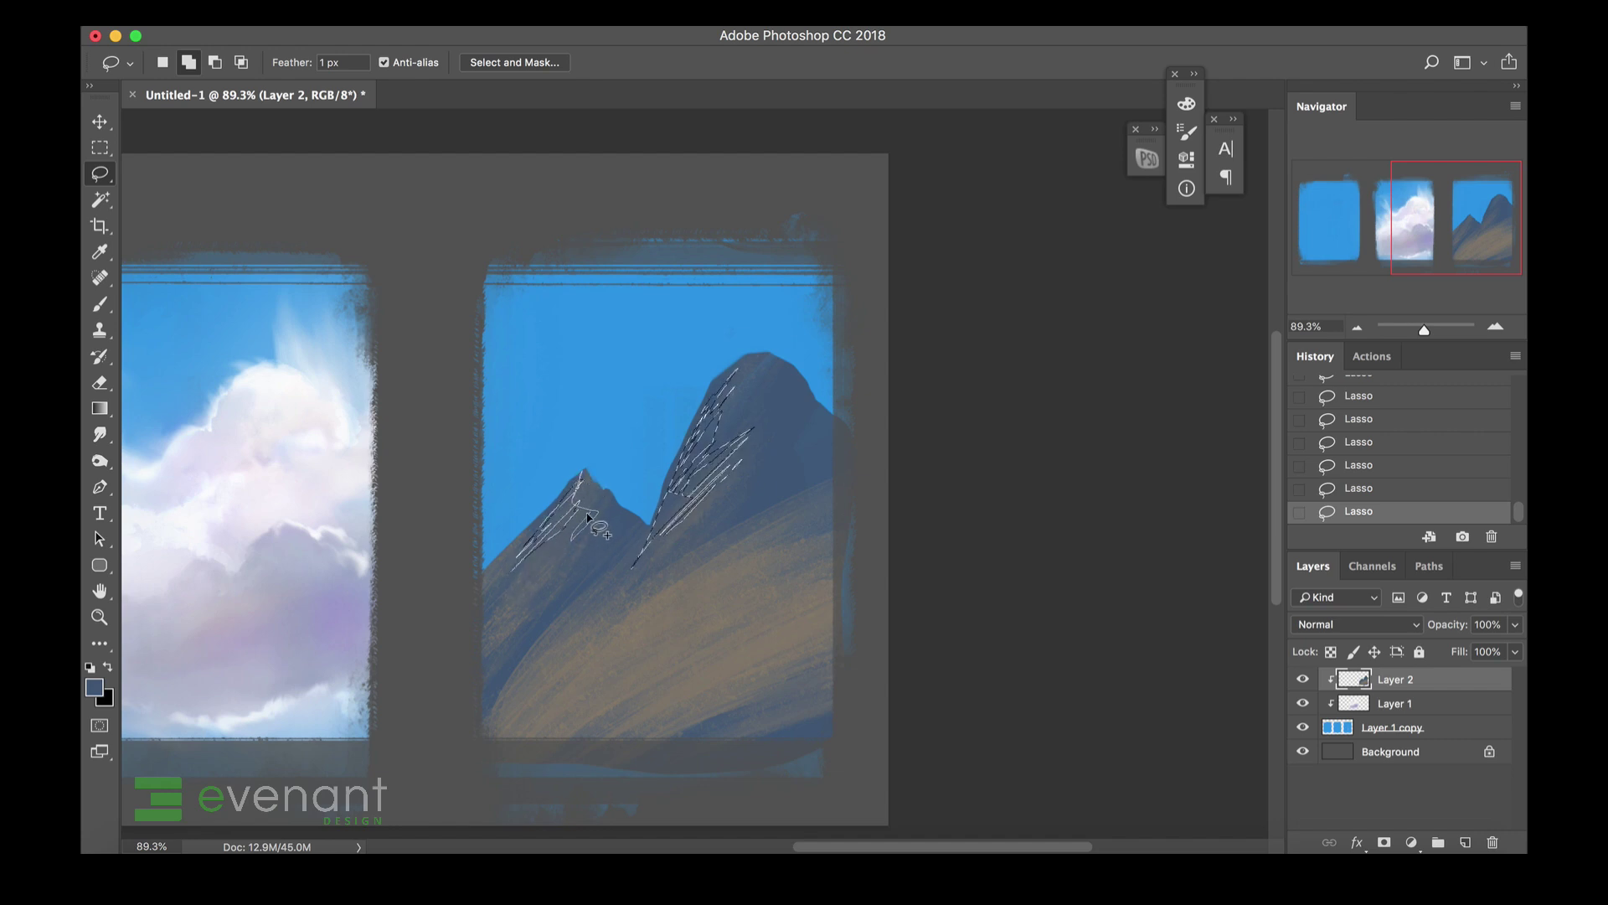
{"action": "mouse_move", "coordinate": [558, 530]}
{"action": "left_mouse_down"}
{"action": "mouse_move", "coordinate": [490, 591]}
{"action": "mouse_move", "coordinate": [475, 666]}
{"action": "mouse_move", "coordinate": [544, 586]}
{"action": "left_mouse_up"}
Switch to the Brush and set the foreground colour to light beige, #a09783.
{"action": "key", "text": "b"}
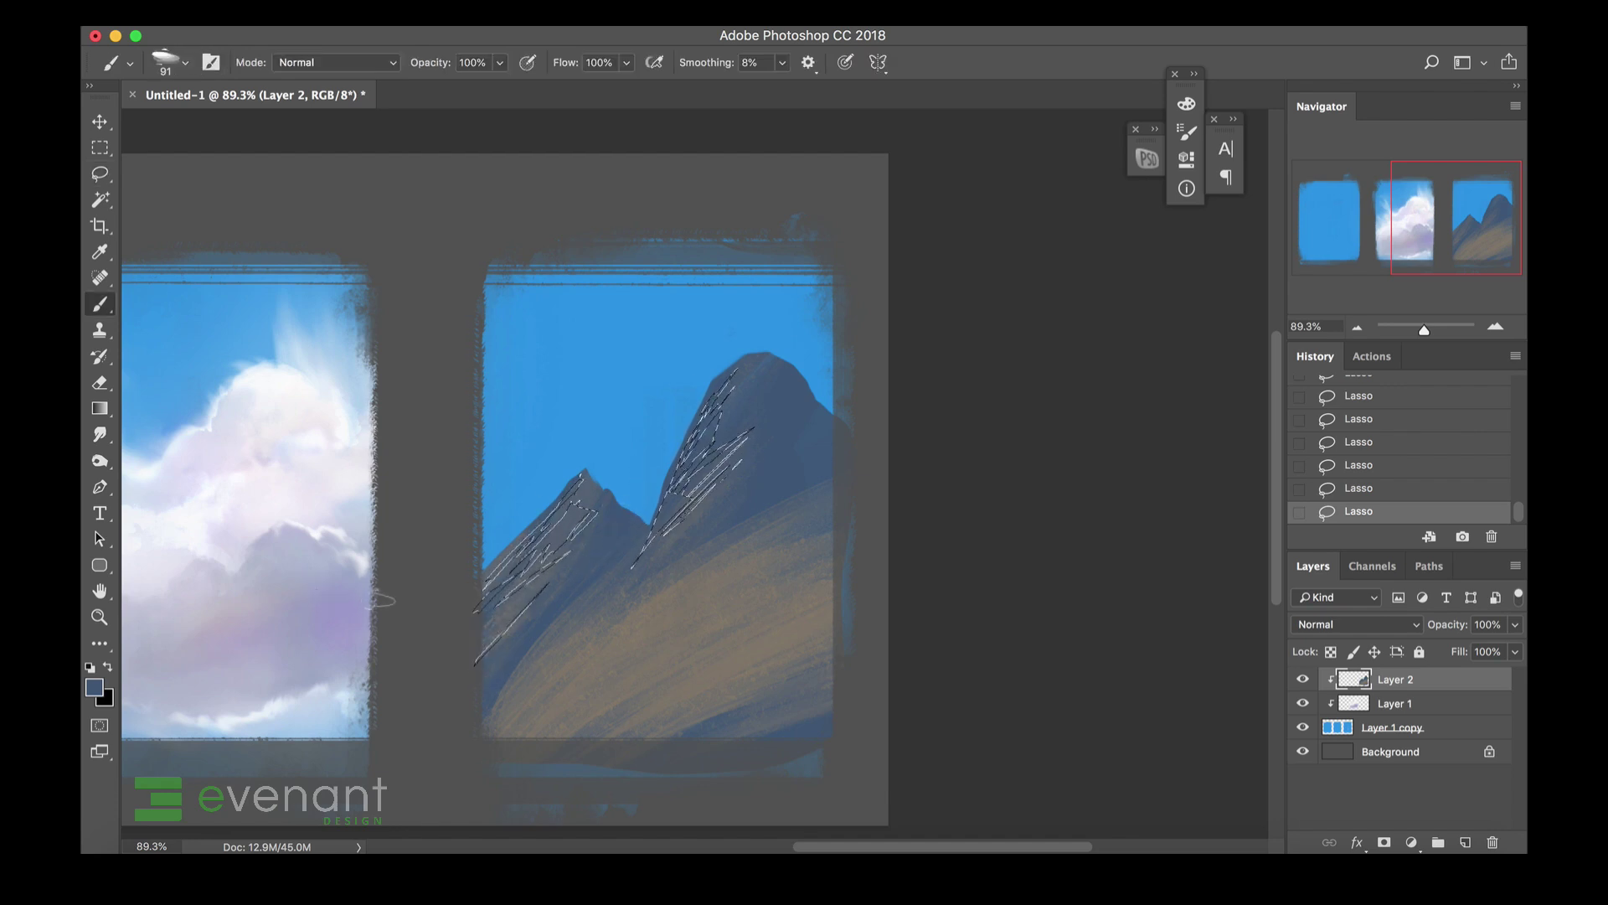
{"action": "left_click", "coordinate": [98, 694]}
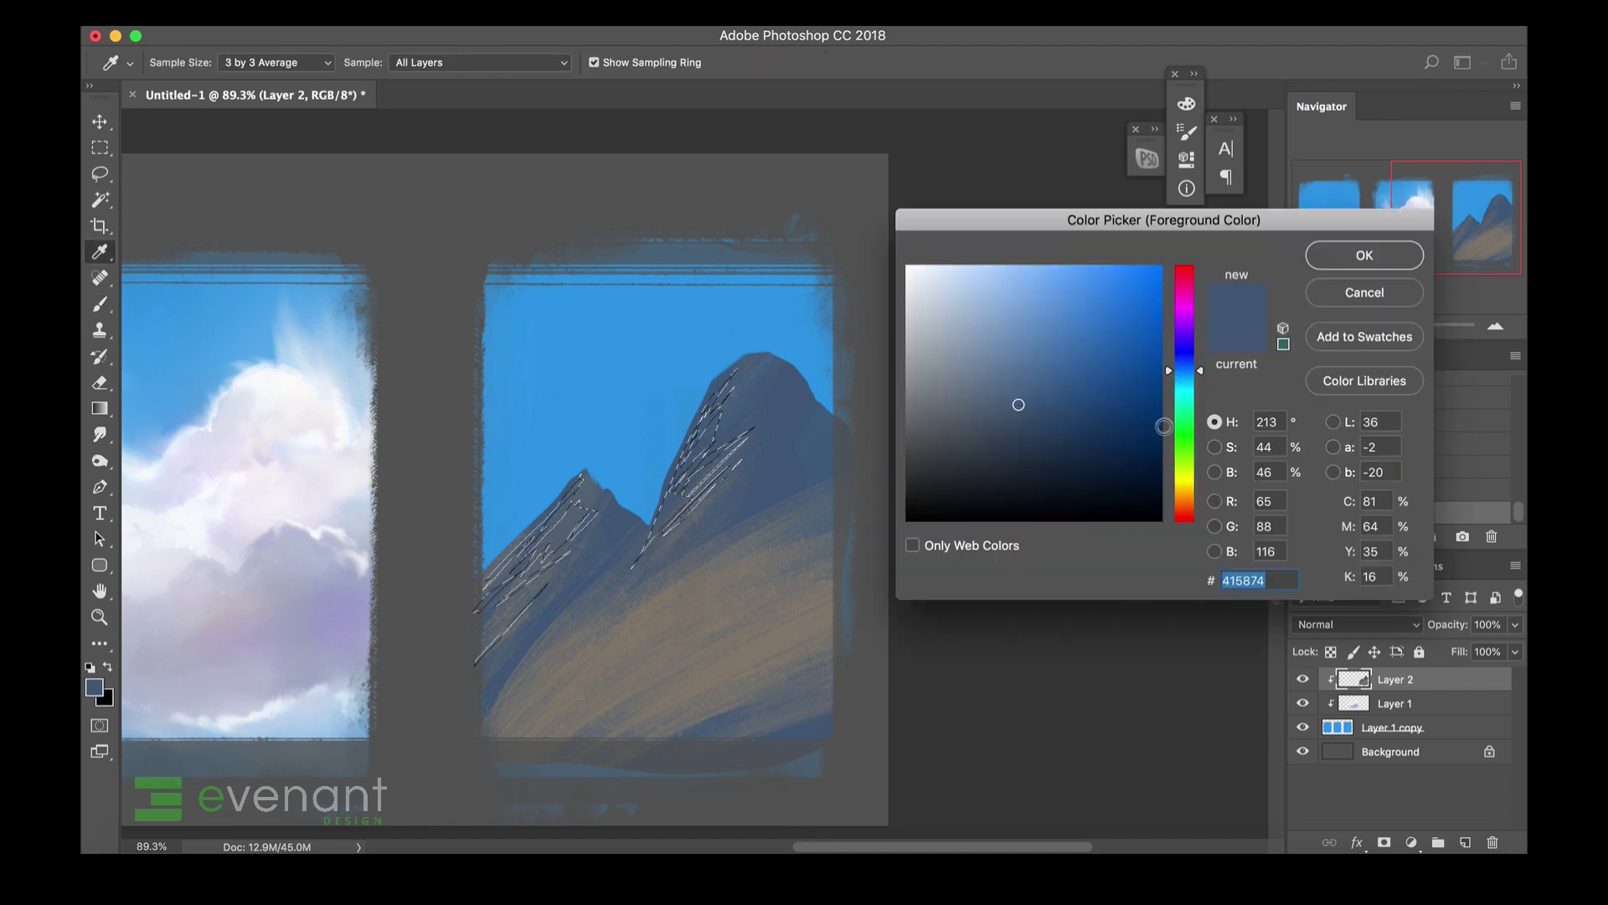
{"action": "left_click", "coordinate": [1183, 435]}
{"action": "left_click_drag", "start_coordinate": [1184, 463], "coordinate": [1183, 494]}
{"action": "left_click_drag", "start_coordinate": [976, 364], "coordinate": [954, 360]}
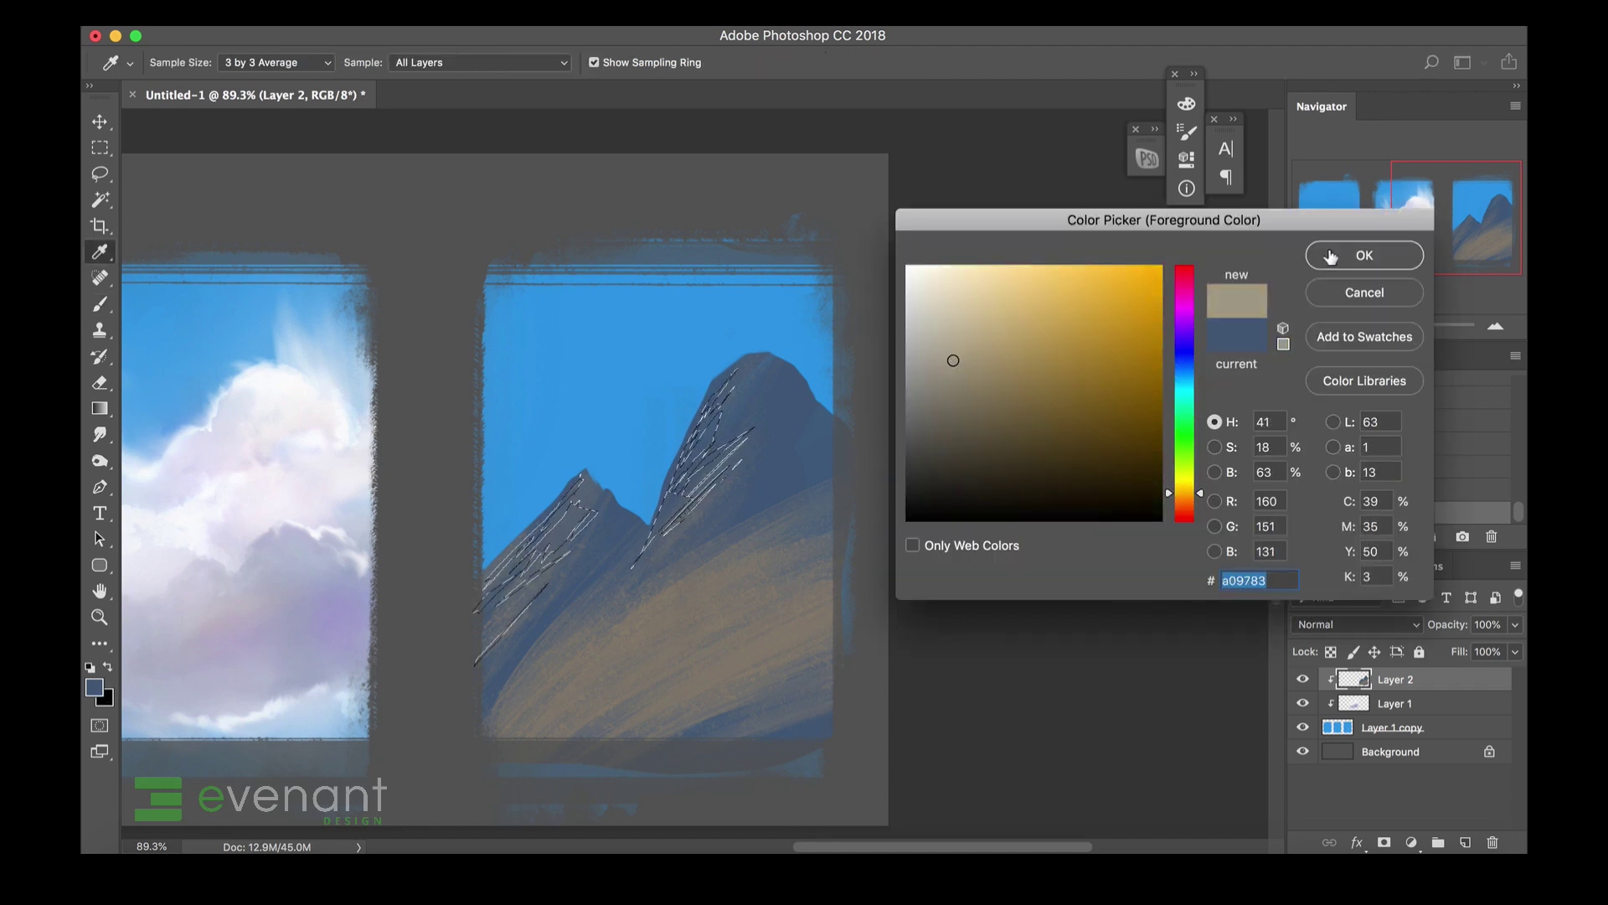
Enlarge the brush to 150 px, paint beige highlights inside the selected slivers on both peaks and deselect.
{"action": "key", "text": "bracketright"}
{"action": "key", "text": "bracketright"}
{"action": "key", "text": "bracketright"}
{"action": "left_click_drag", "start_coordinate": [665, 524], "coordinate": [724, 444]}
{"action": "mouse_move", "coordinate": [670, 511]}
{"action": "left_mouse_down"}
{"action": "mouse_move", "coordinate": [729, 428]}
{"action": "mouse_move", "coordinate": [778, 417]}
{"action": "left_mouse_up"}
{"action": "left_click_drag", "start_coordinate": [764, 340], "coordinate": [687, 440]}
{"action": "left_click_drag", "start_coordinate": [587, 495], "coordinate": [469, 607]}
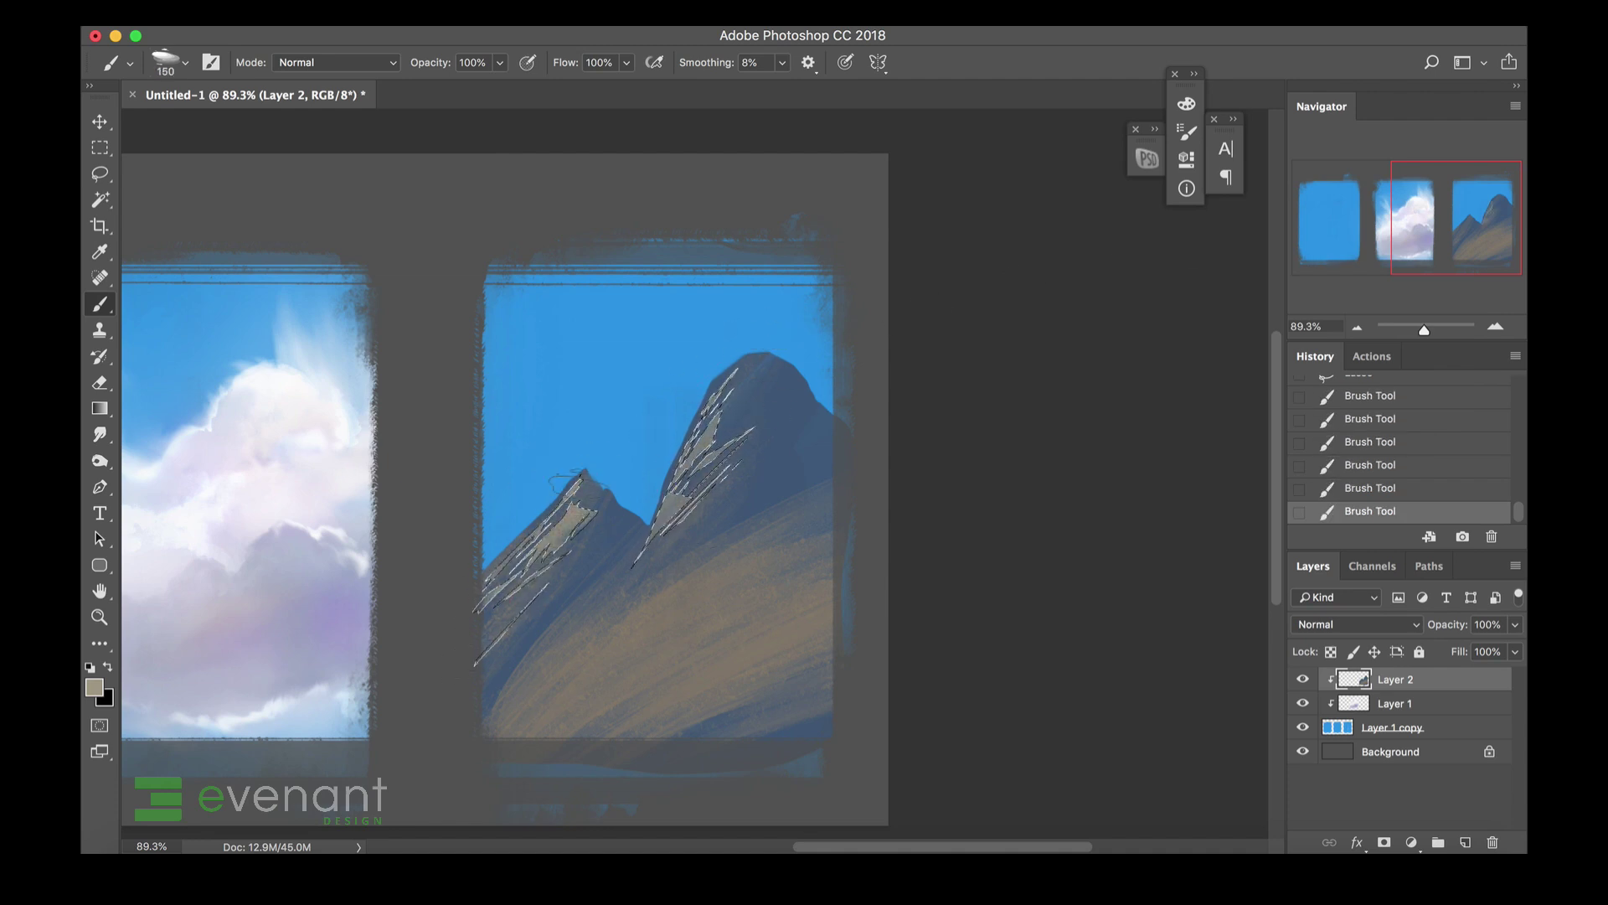
{"action": "key", "text": "super+d"}
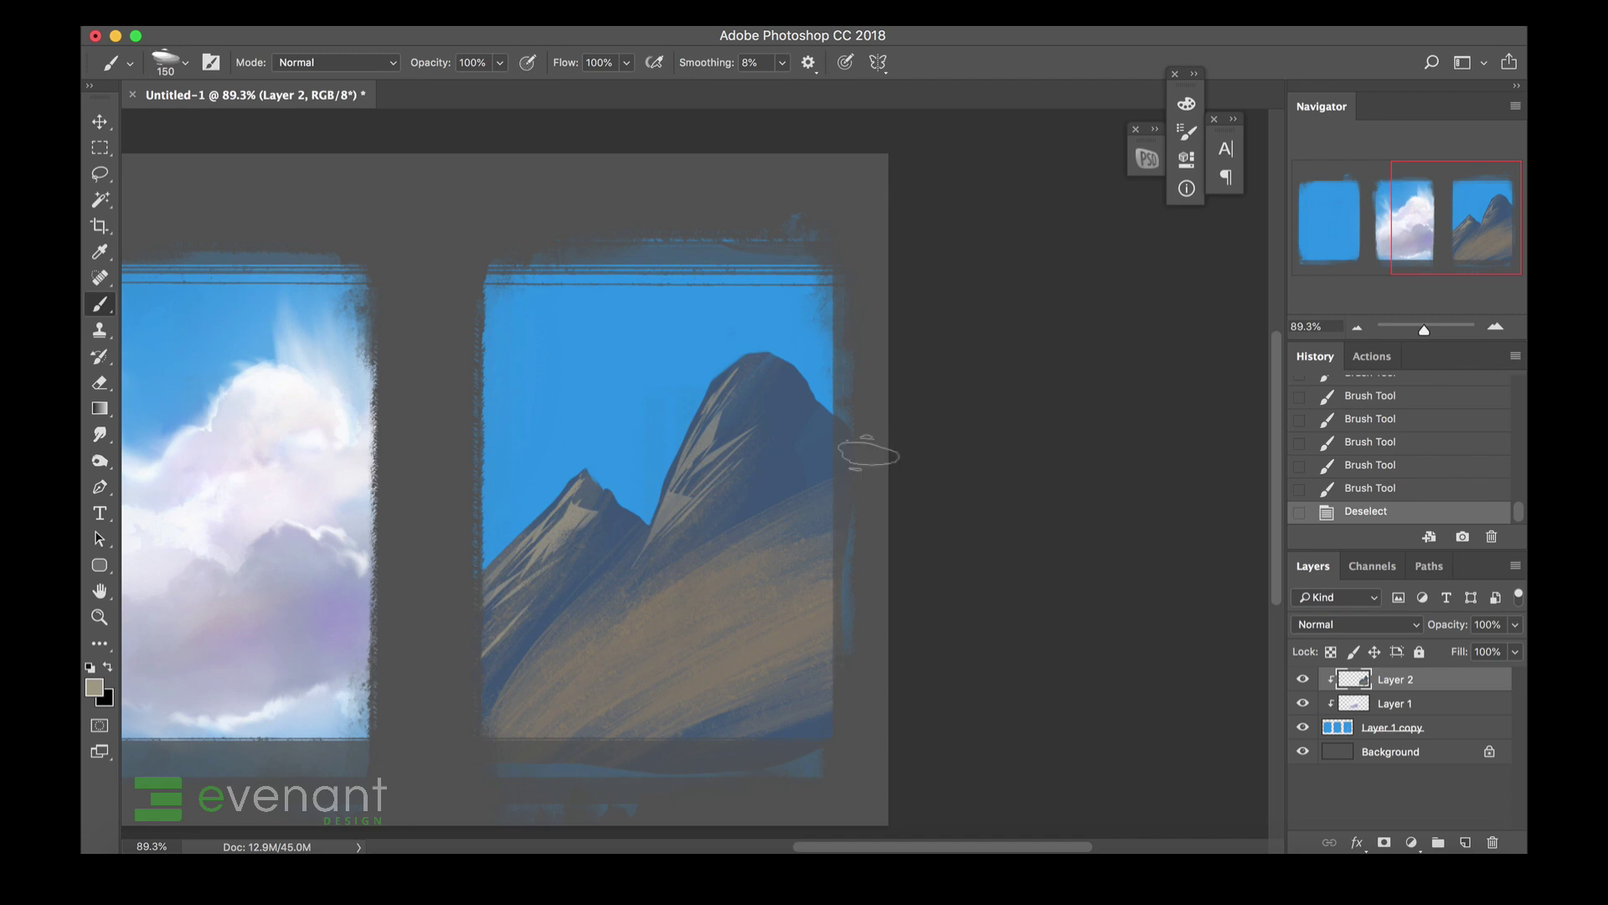
{"action": "key", "text": "s"}
{"action": "left_click", "coordinate": [728, 465]}
{"action": "left_click", "coordinate": [955, 312]}
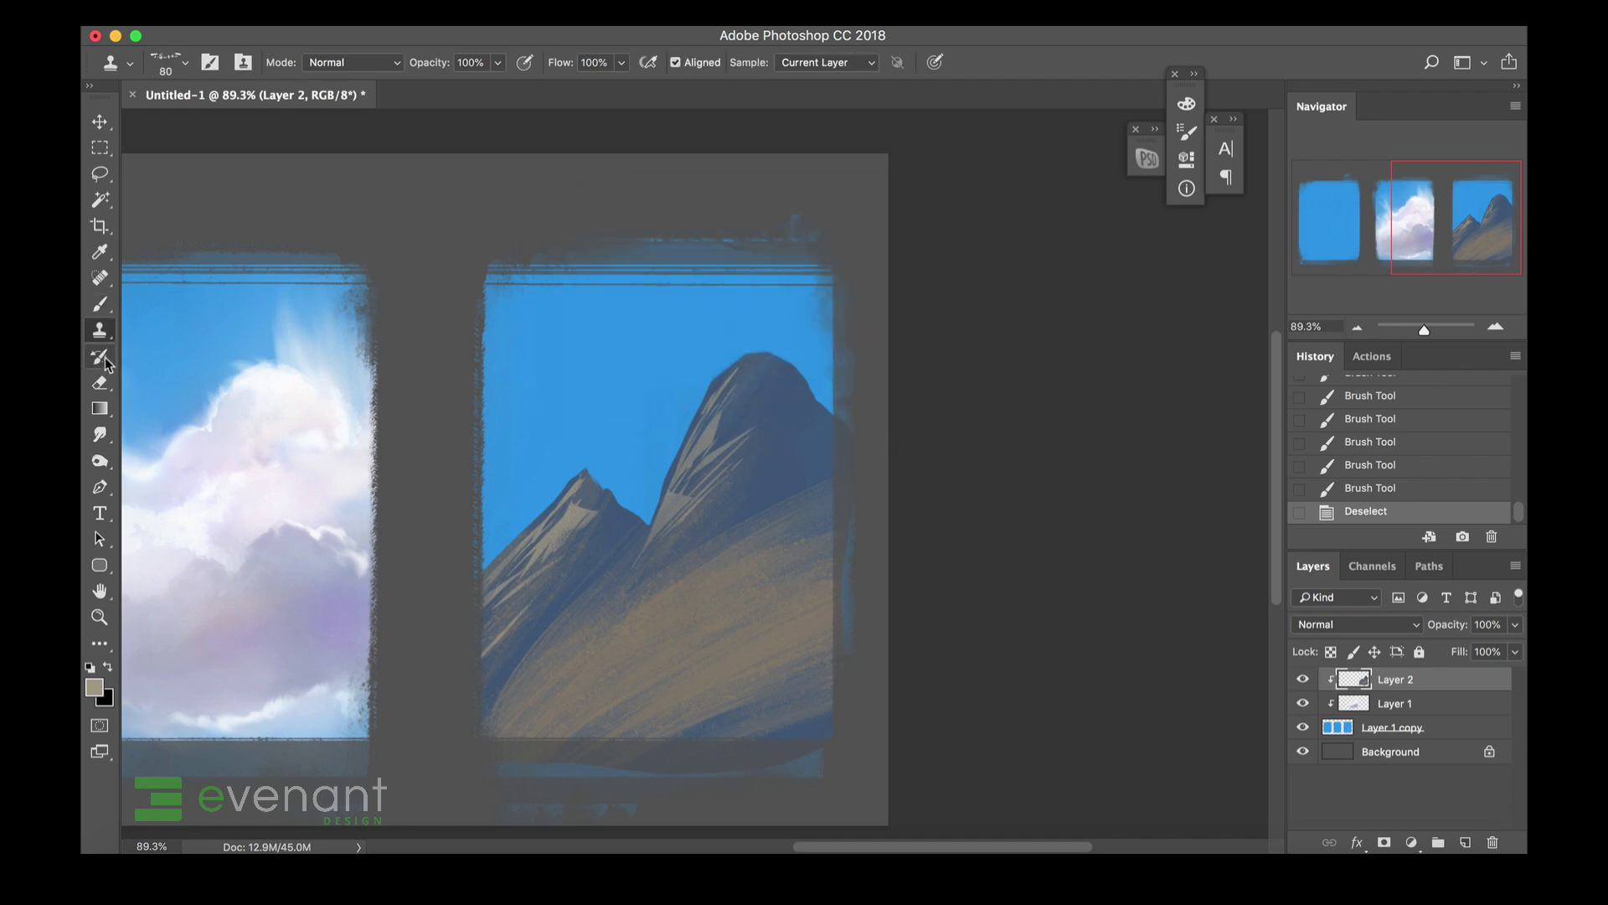
Switch to the Mixer Brush and give it the 90 px streaky texture tip.
{"action": "left_click", "coordinate": [103, 305]}
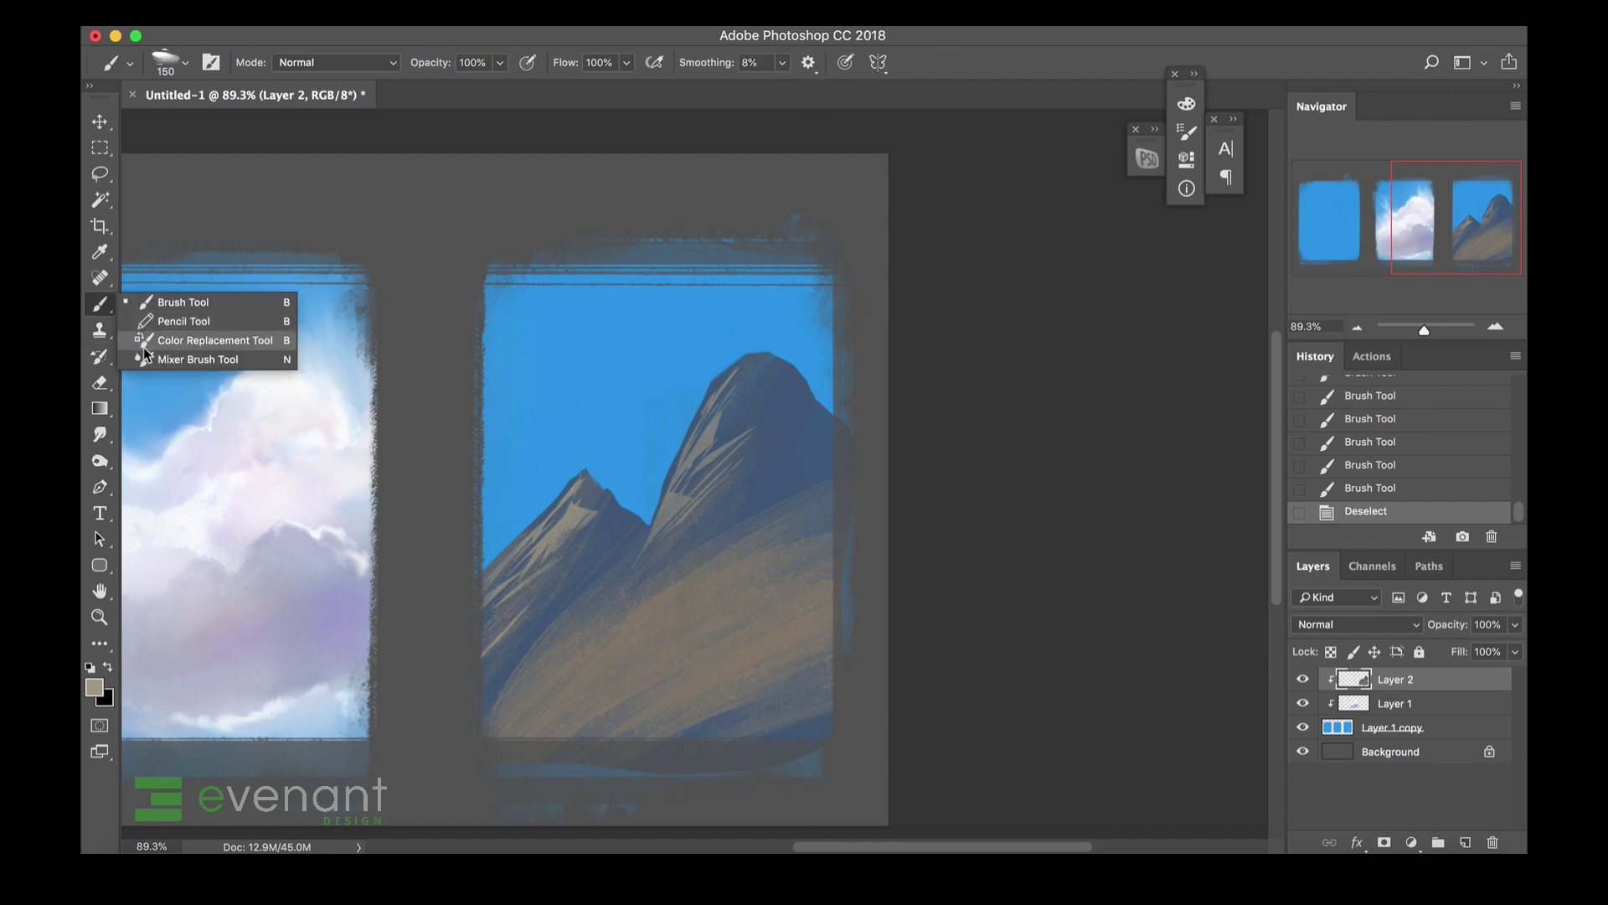
{"action": "left_click", "coordinate": [192, 356]}
{"action": "left_click", "coordinate": [772, 480], "text": "alt"}
{"action": "right_click", "coordinate": [722, 467]}
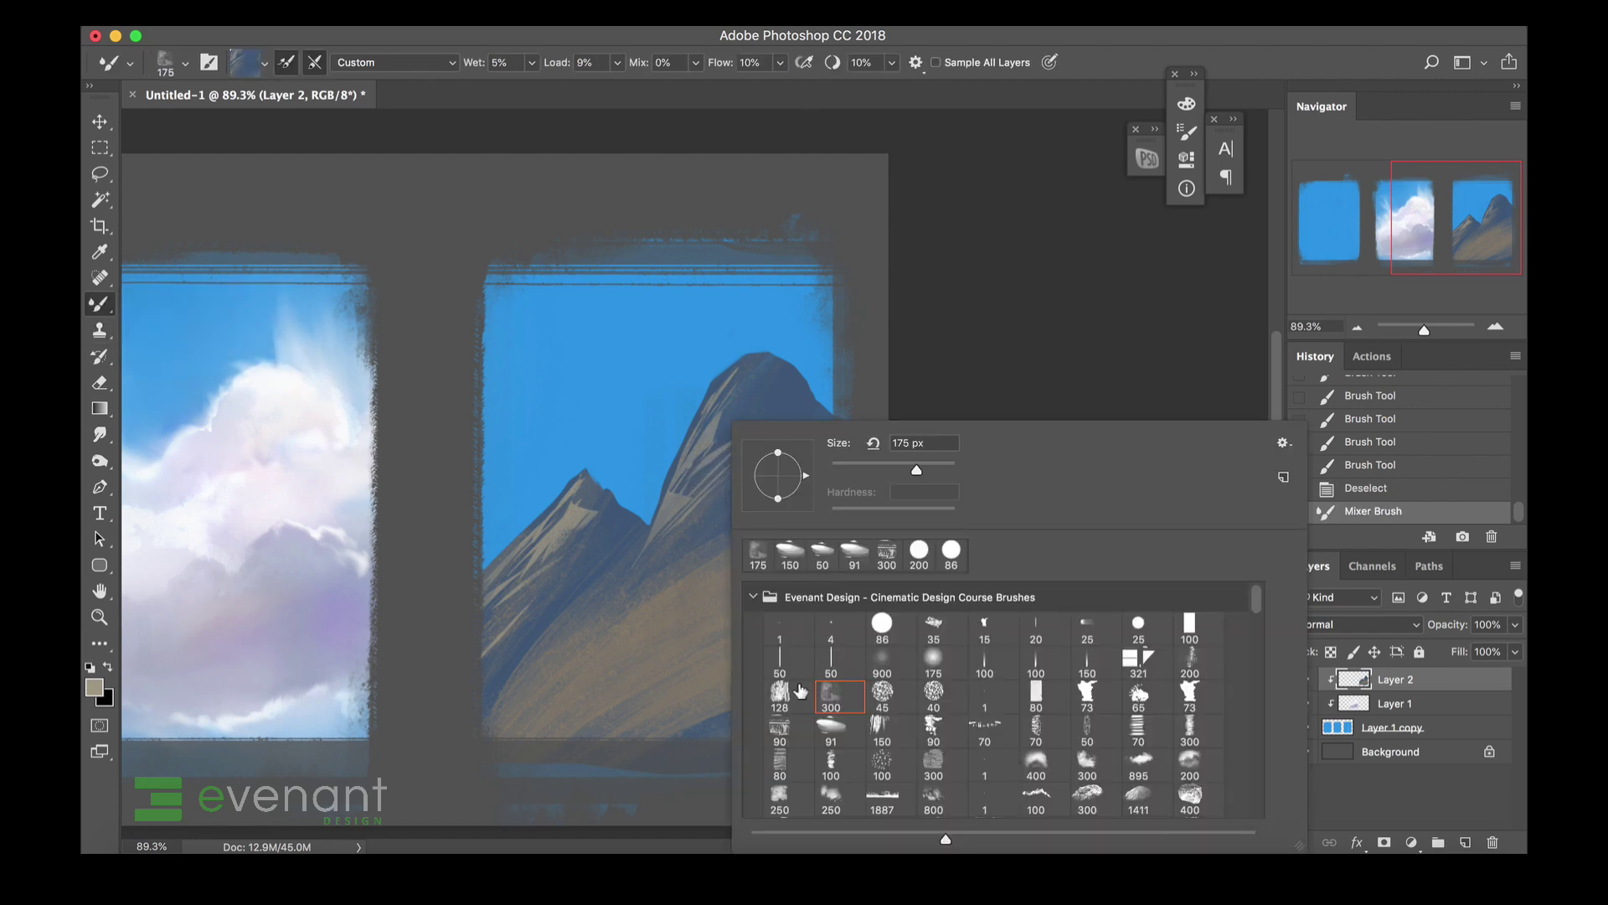
{"action": "left_click", "coordinate": [787, 708]}
{"action": "left_click", "coordinate": [719, 457]}
Blend the highlights into the large peak's left slope with diagonal Mixer Brush strokes, undoing the stray stroke across the sky.
{"action": "left_click", "coordinate": [703, 469], "text": "alt"}
{"action": "left_click_drag", "start_coordinate": [704, 470], "coordinate": [722, 466]}
{"action": "mouse_move", "coordinate": [722, 465]}
{"action": "left_mouse_down"}
{"action": "mouse_move", "coordinate": [739, 479]}
{"action": "mouse_move", "coordinate": [684, 523]}
{"action": "left_mouse_up"}
{"action": "mouse_move", "coordinate": [769, 421]}
{"action": "left_mouse_down"}
{"action": "mouse_move", "coordinate": [668, 542]}
{"action": "mouse_move", "coordinate": [697, 536]}
{"action": "left_mouse_up"}
{"action": "left_click", "coordinate": [671, 515], "text": "alt"}
{"action": "left_click_drag", "start_coordinate": [772, 485], "coordinate": [668, 542]}
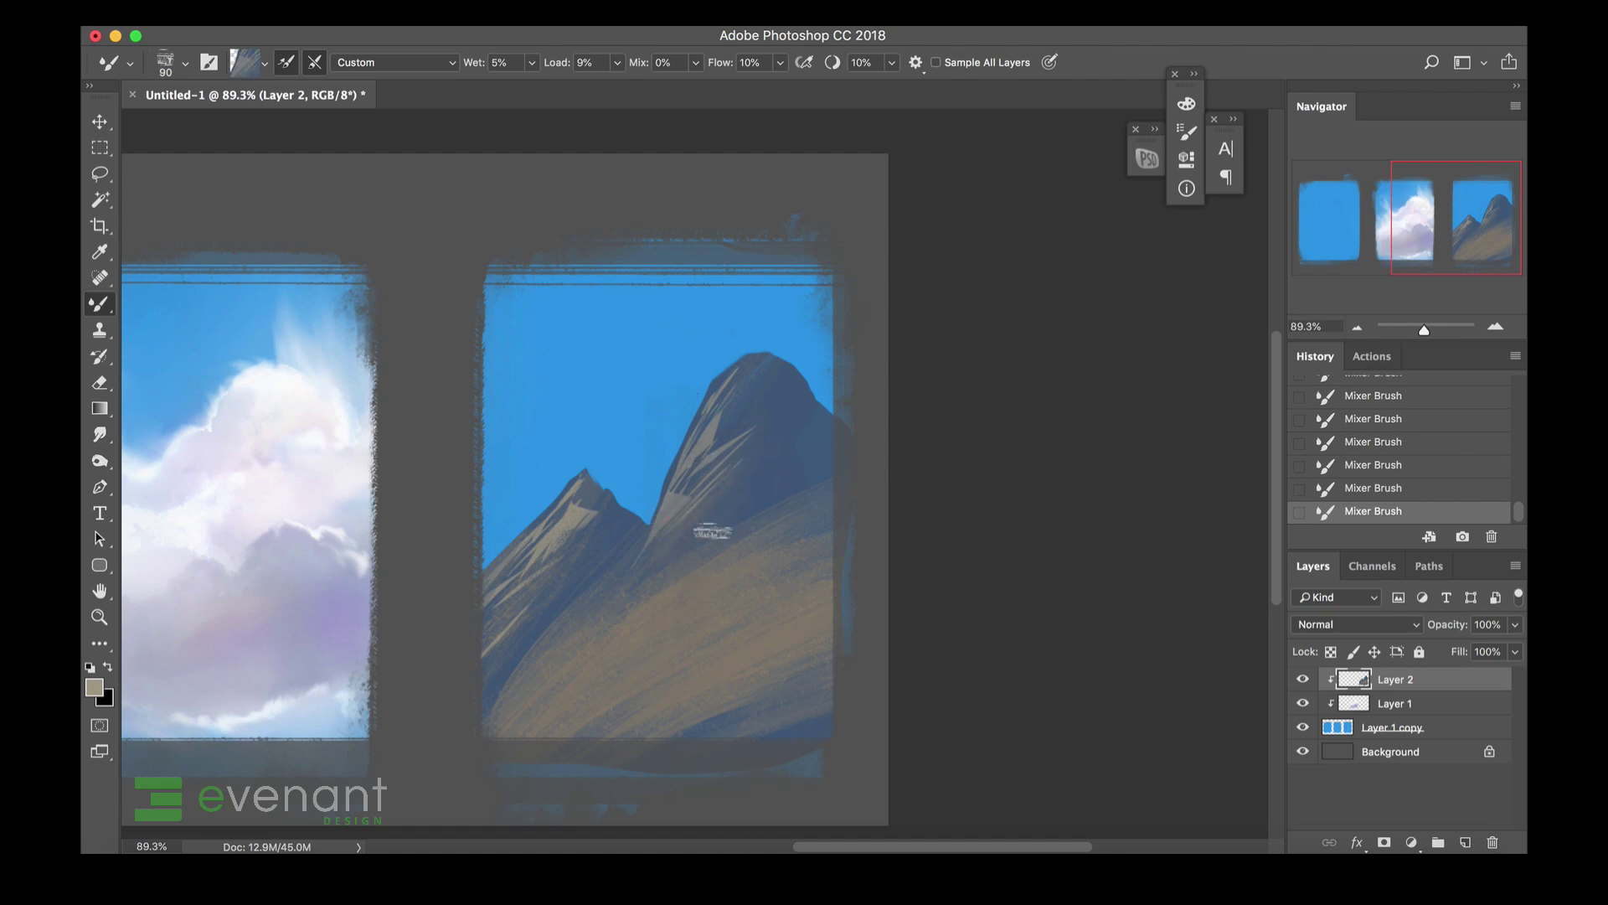
{"action": "left_click_drag", "start_coordinate": [714, 322], "coordinate": [575, 558]}
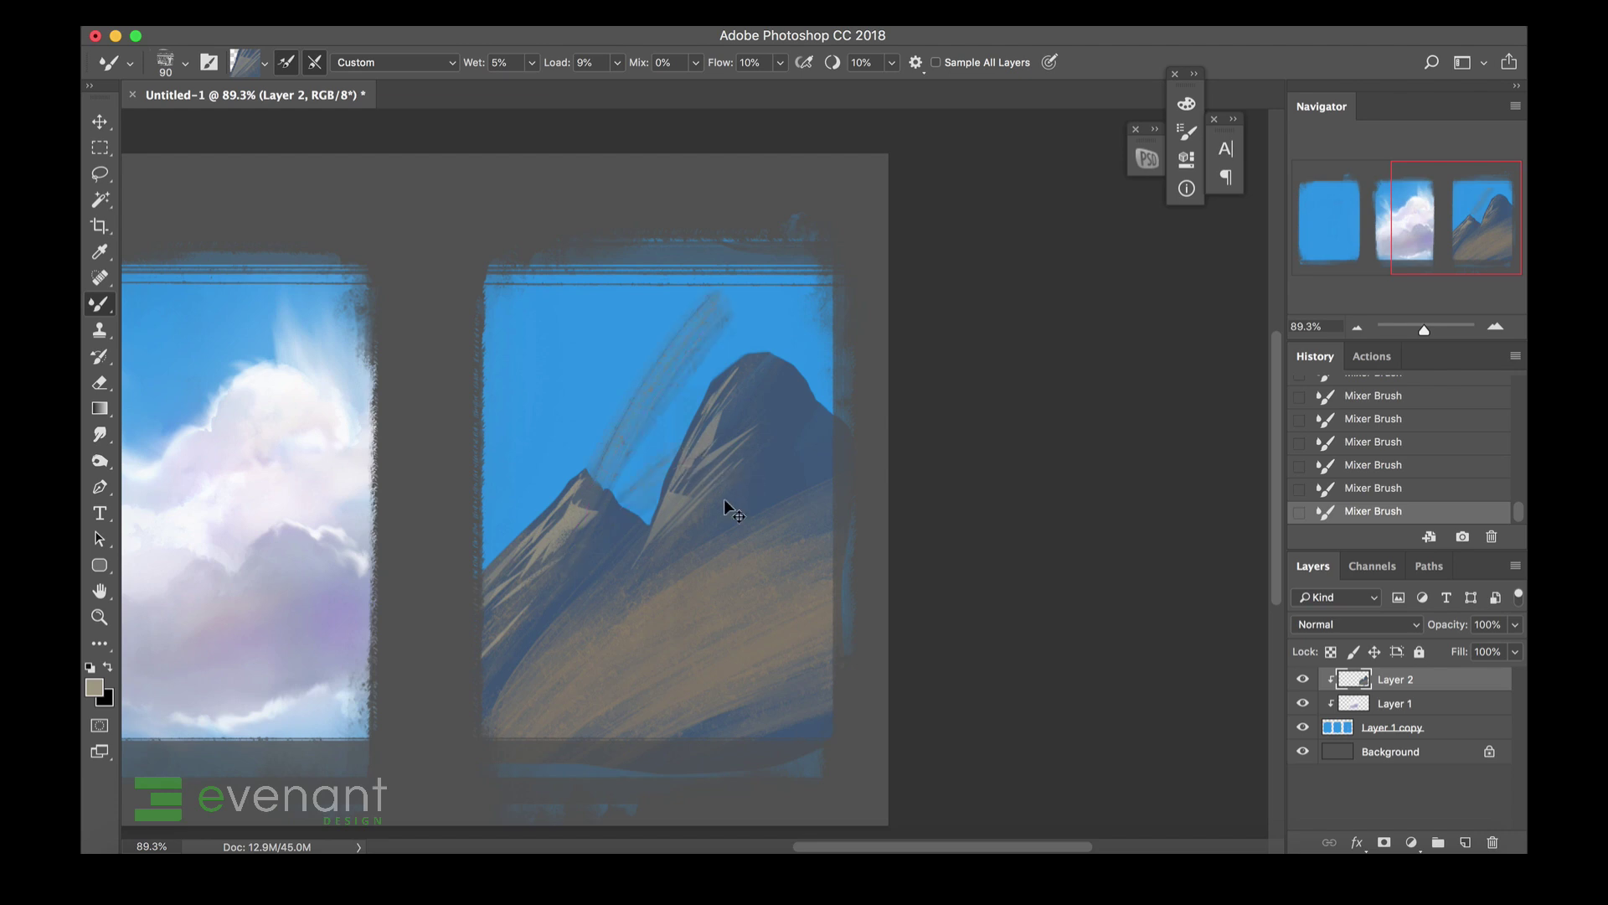
{"action": "key", "text": "super+z"}
Enlarge the Mixer Brush to 250 px and blend the brown streaks across the lower slopes.
{"action": "key", "text": "]"}
{"action": "key", "text": "]"}
{"action": "key", "text": "]"}
{"action": "key", "text": "]"}
{"action": "key", "text": "]"}
{"action": "key", "text": "]"}
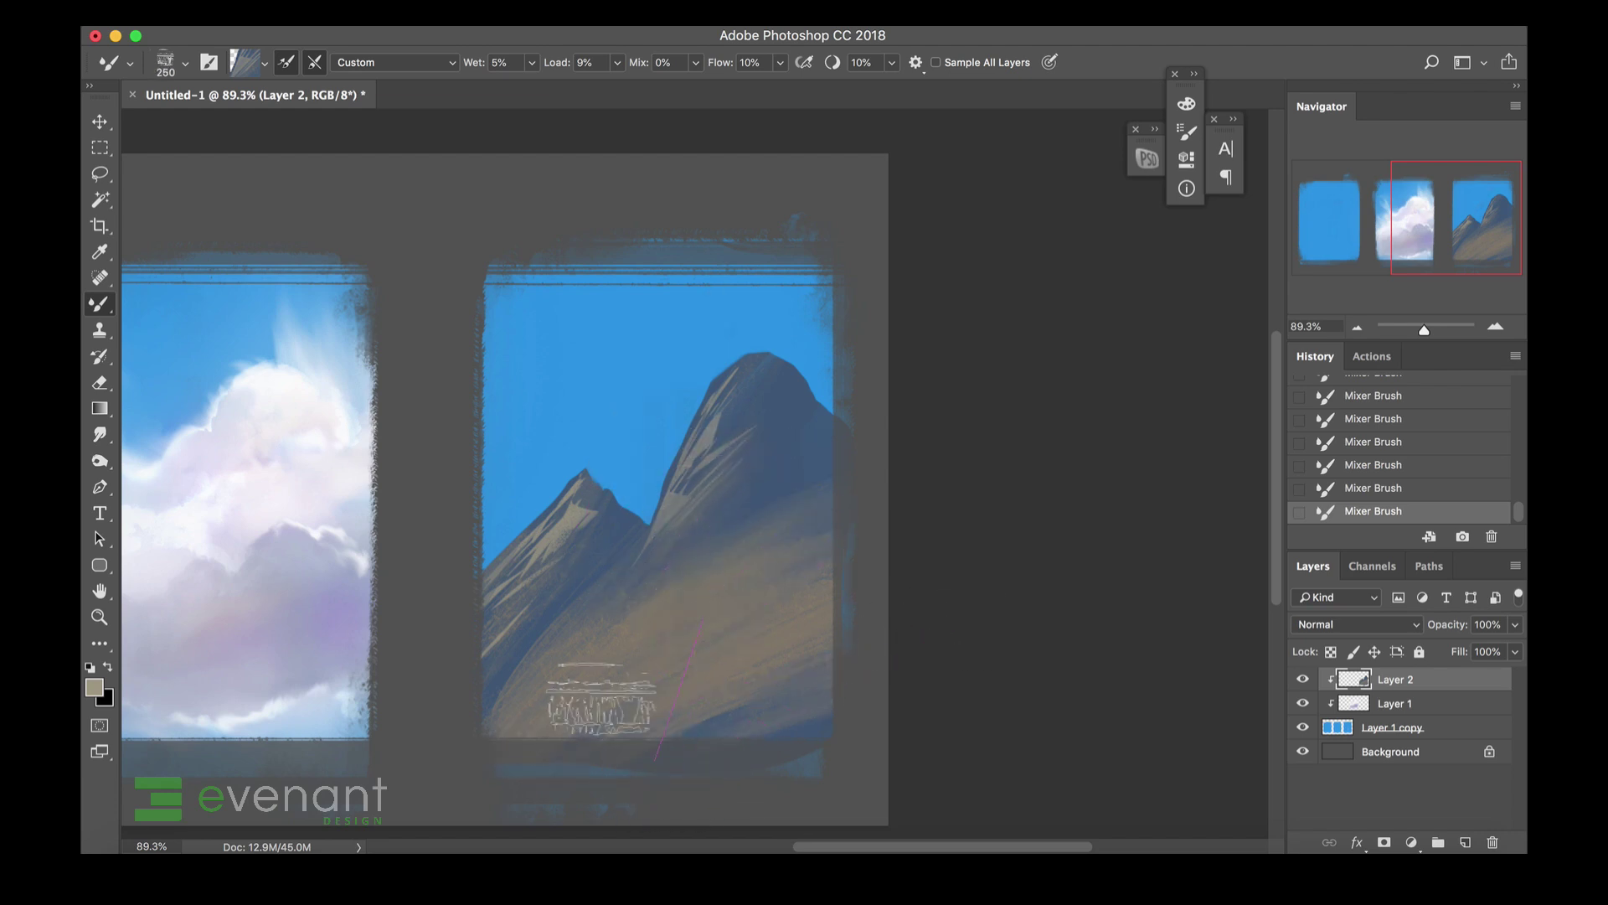
Choose the 200 px speckled tip for the Mixer Brush and blend brown texture into the top of the large peak.
{"action": "right_click", "coordinate": [661, 452]}
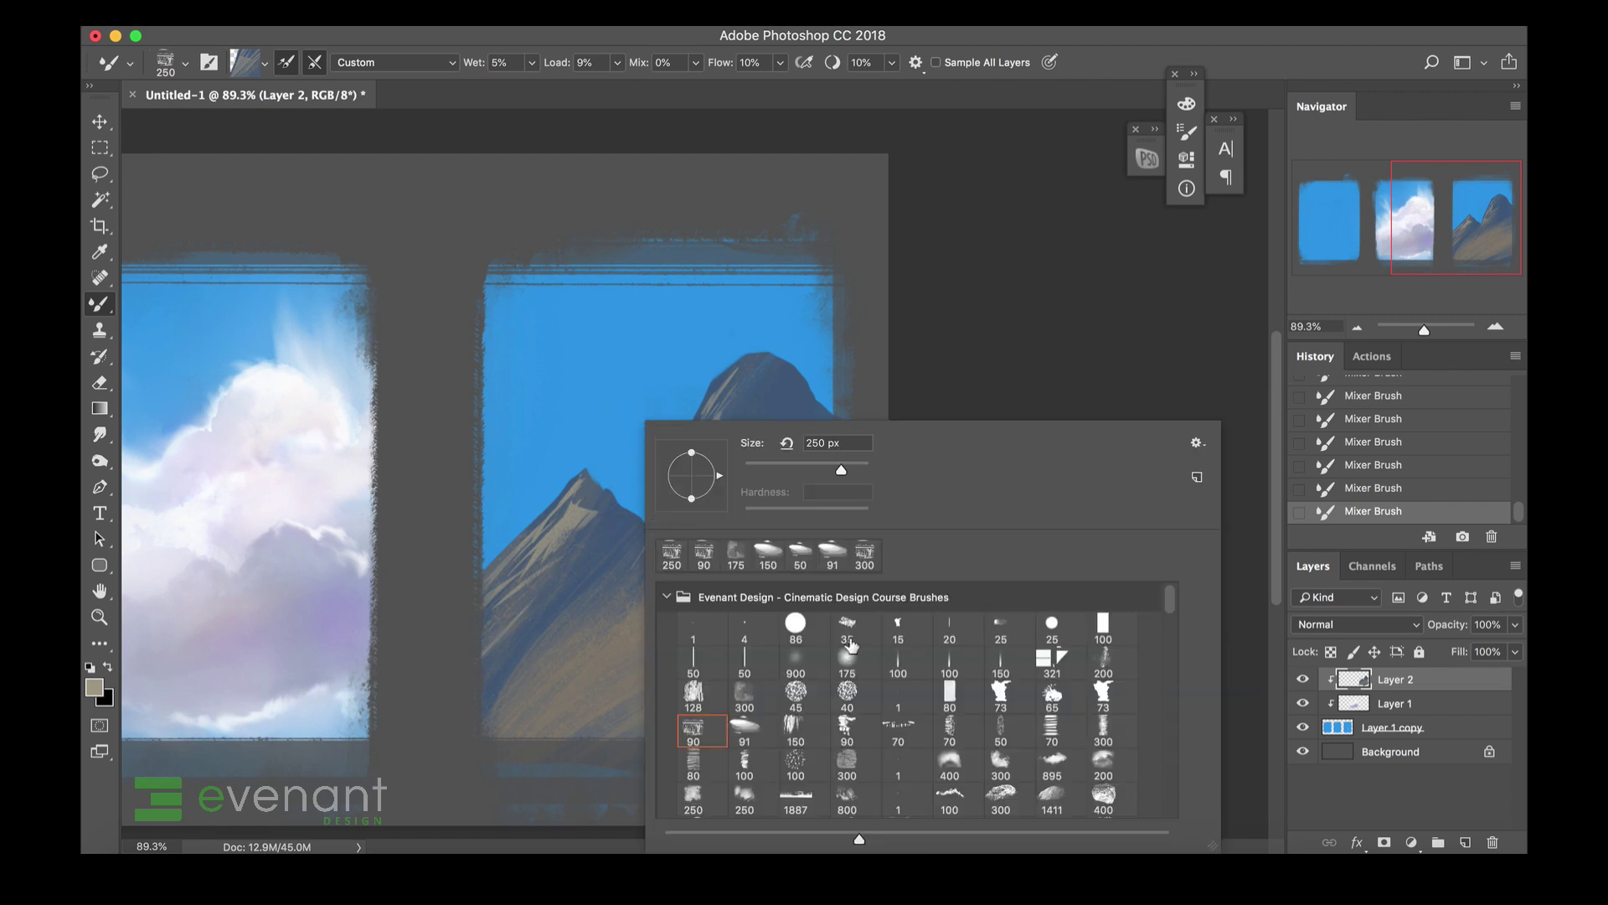
{"action": "left_click", "coordinate": [1103, 657]}
{"action": "left_click", "coordinate": [758, 412]}
{"action": "left_click_drag", "start_coordinate": [764, 412], "coordinate": [810, 365]}
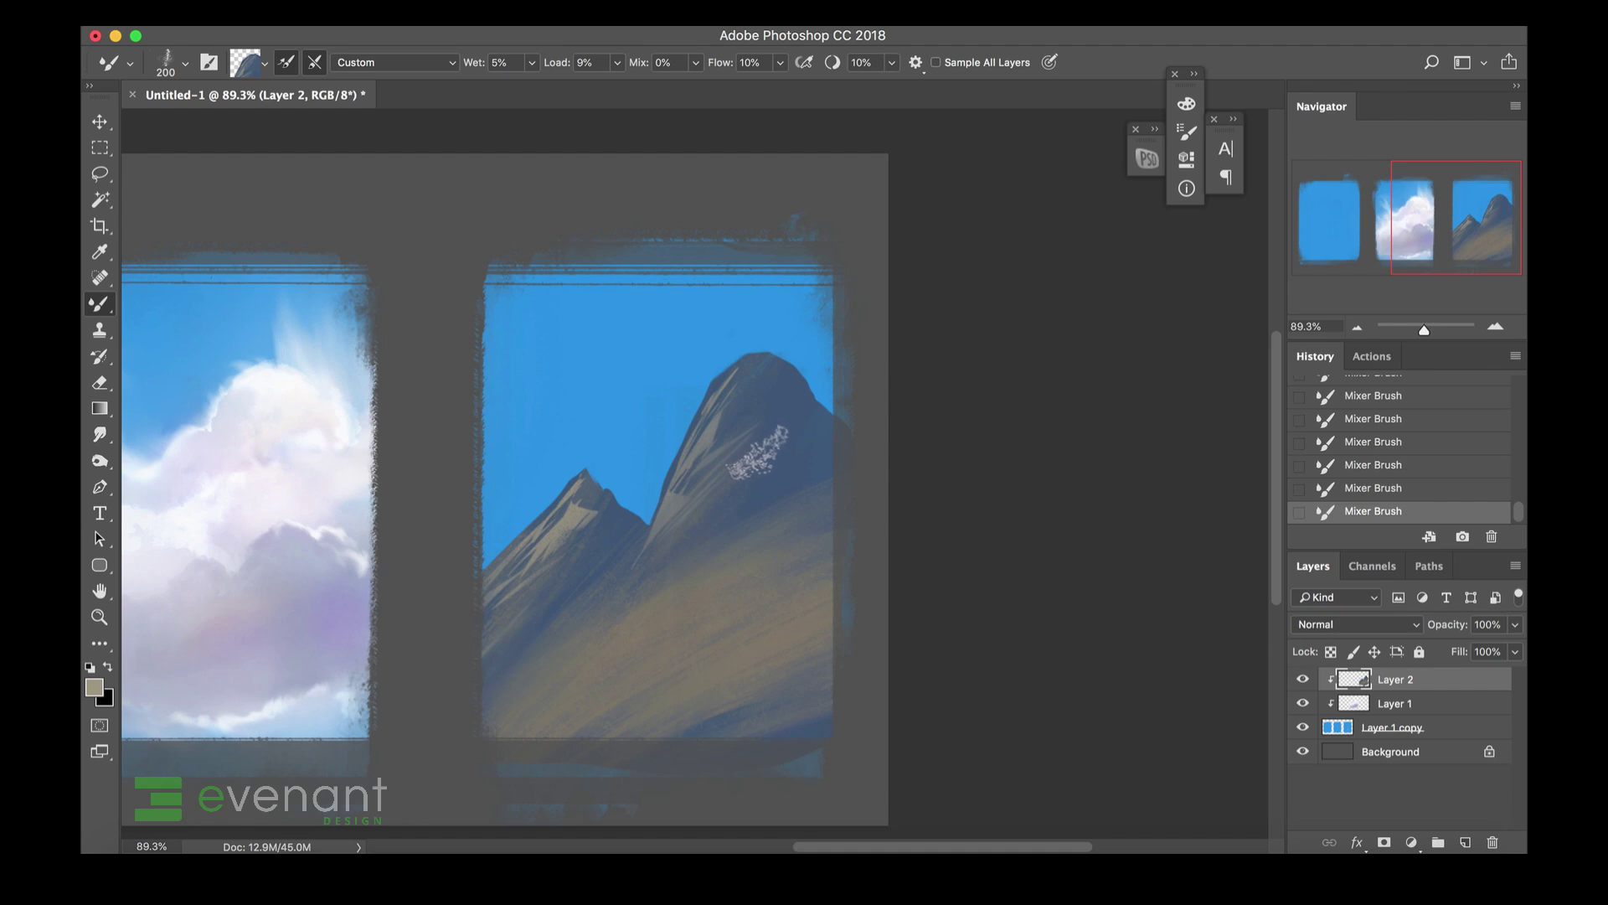
Trim the overspill beside and below the mountain block on Layer 1 copy by deleting rectangular selections, and deselect.
{"action": "key", "text": "m"}
{"action": "left_click", "coordinate": [1407, 725]}
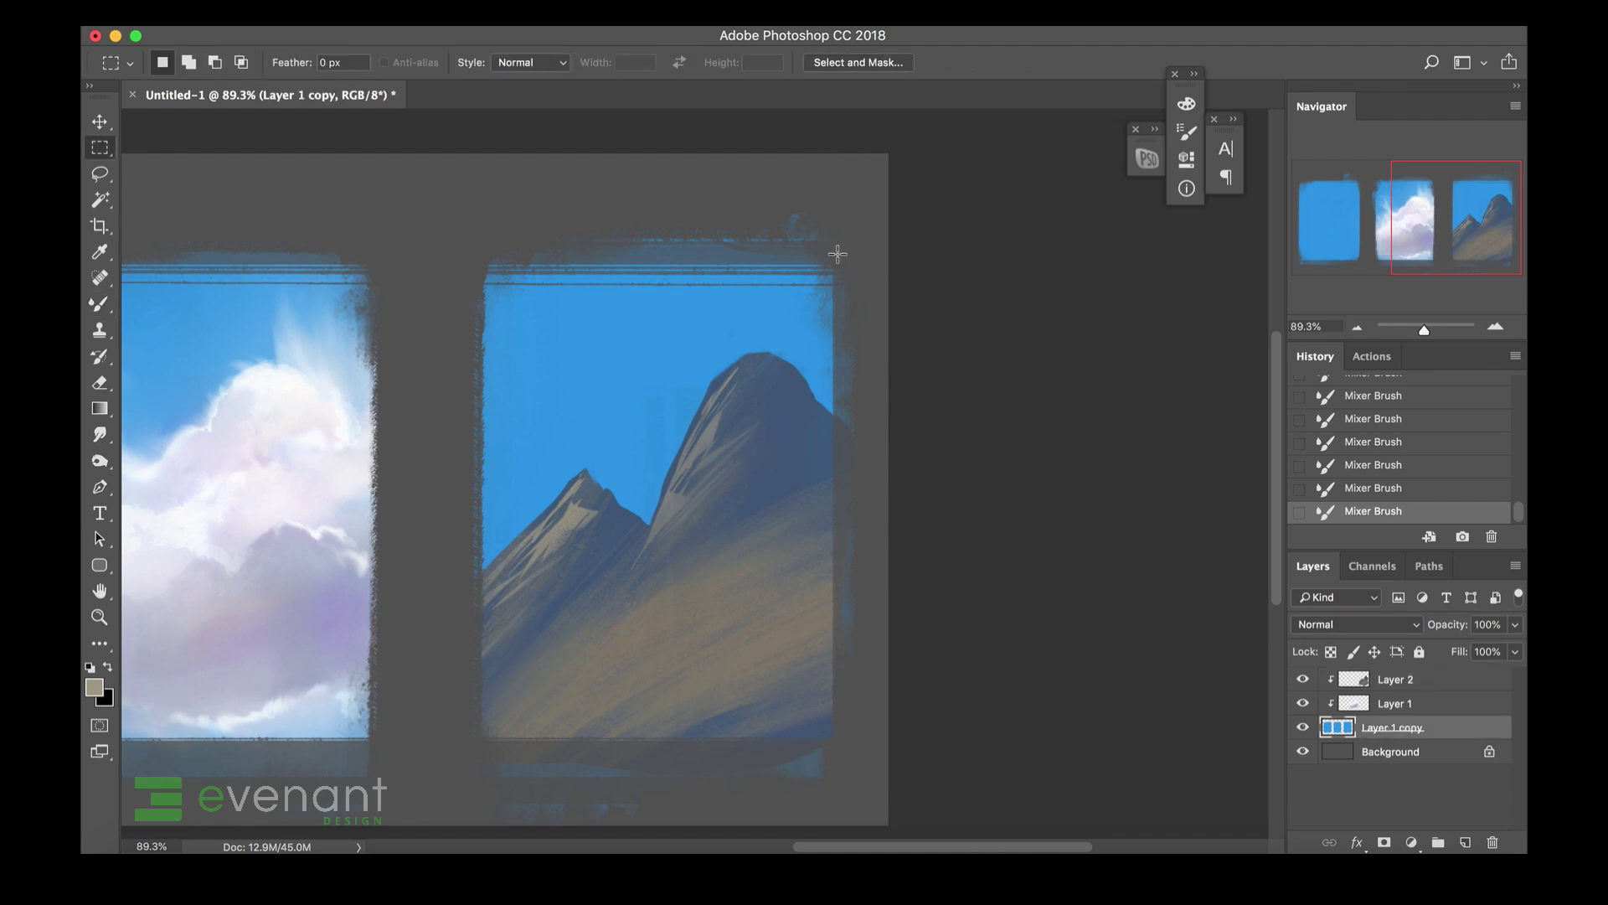
{"action": "left_click_drag", "start_coordinate": [834, 224], "coordinate": [1164, 829]}
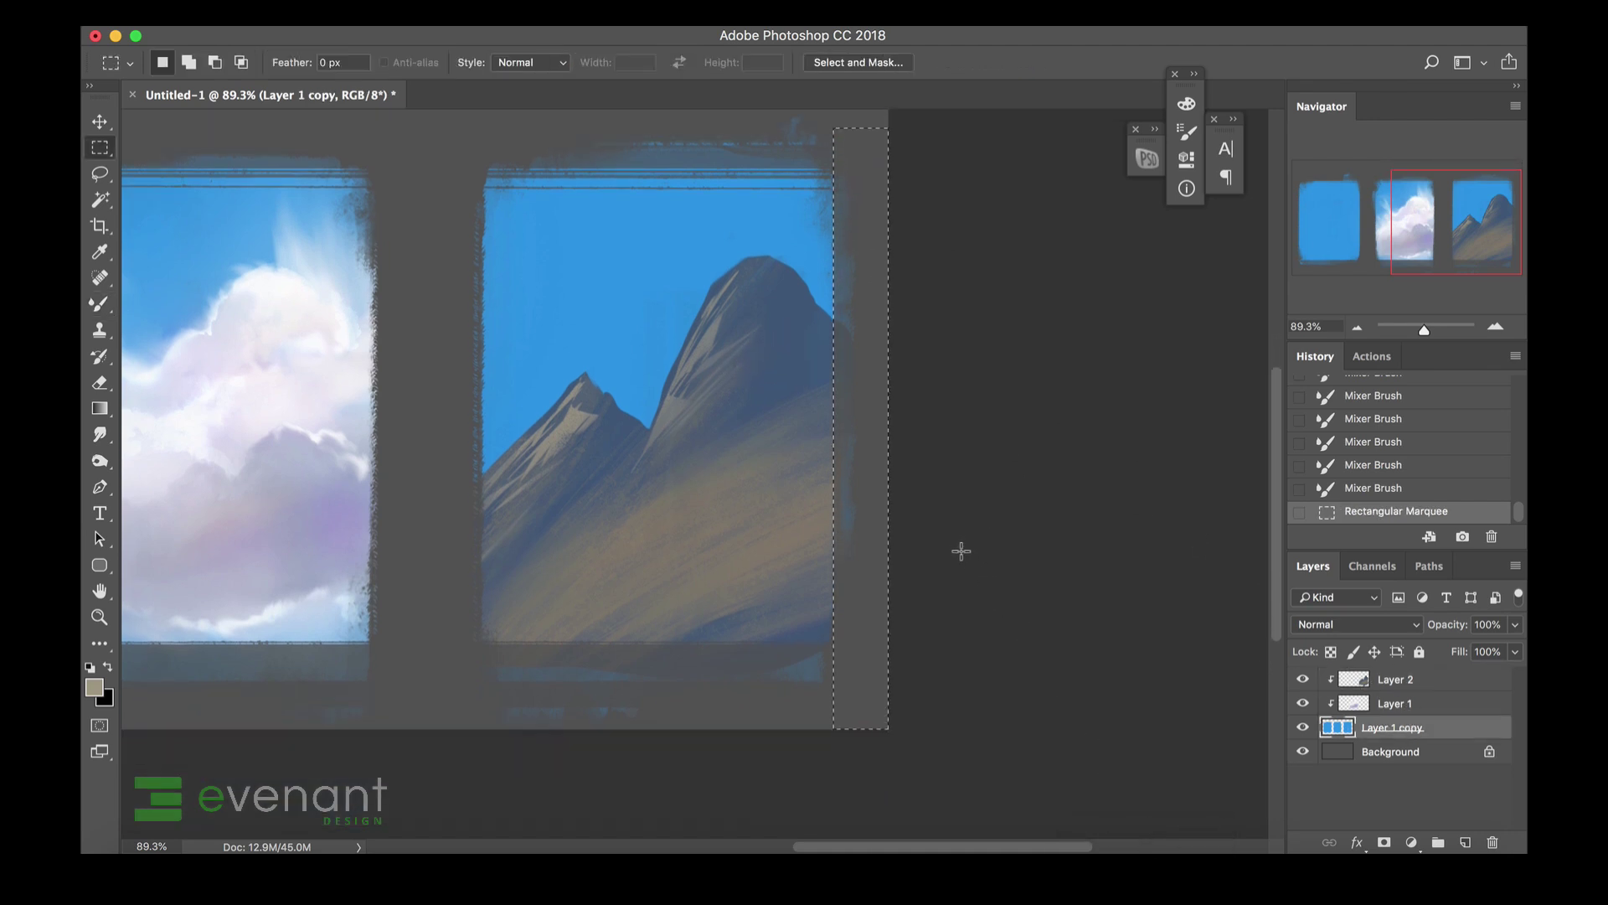
{"action": "key", "text": "Delete"}
{"action": "left_click_drag", "start_coordinate": [960, 754], "coordinate": [399, 652]}
{"action": "key", "text": "Delete"}
{"action": "key", "text": "ctrl+d"}
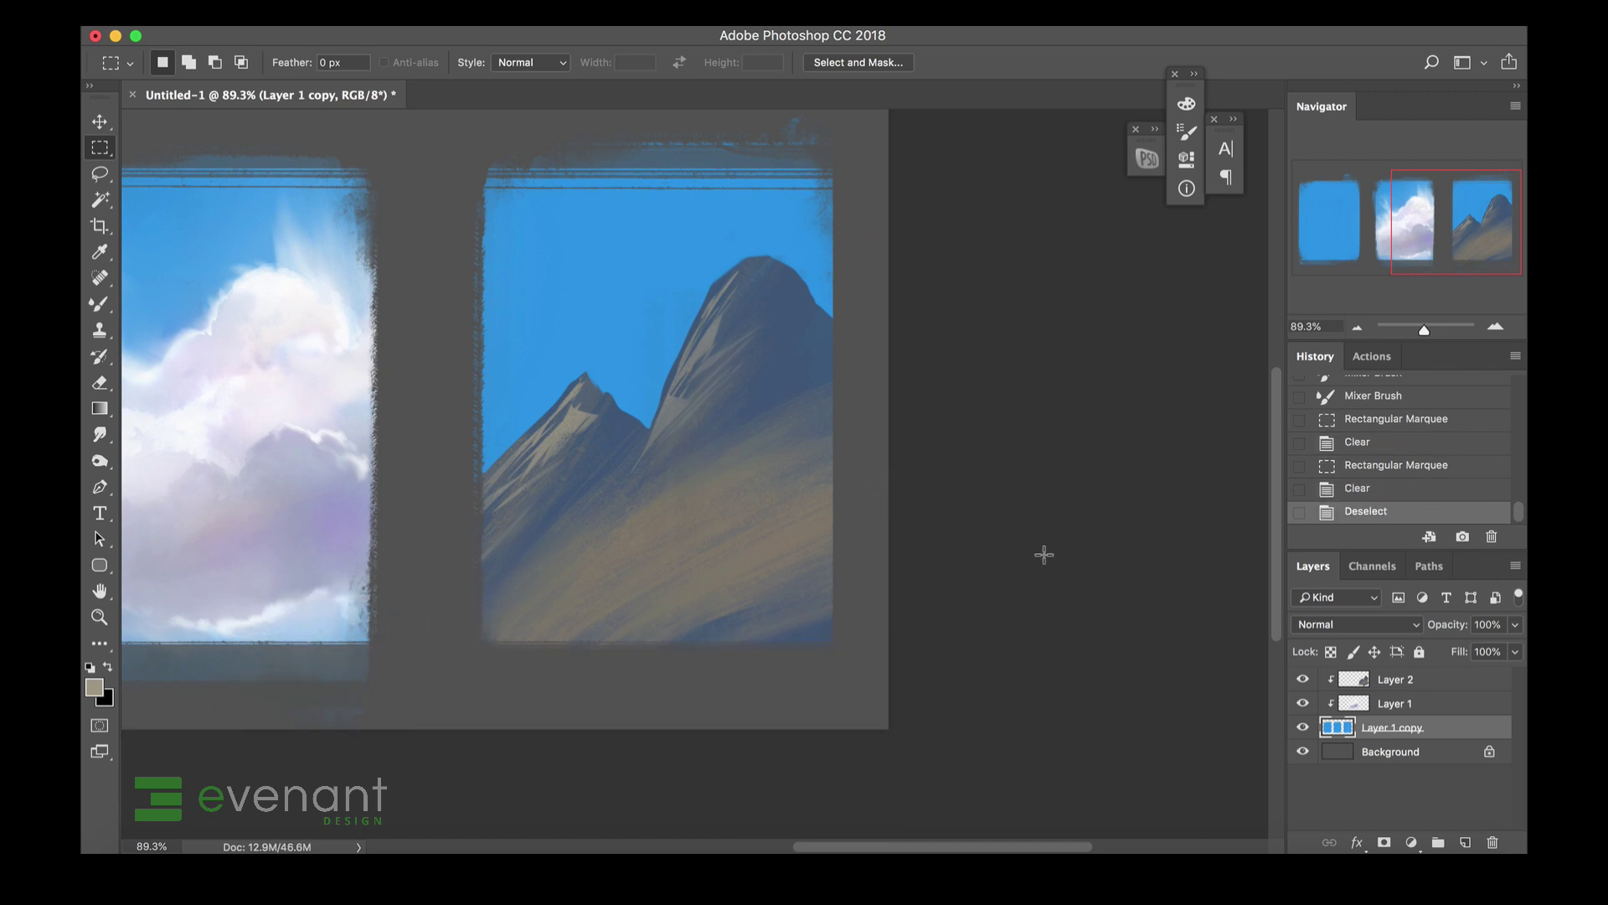
Paint a dark speckled foreground slope across the mountain's lower right on Layer 2 with the Brush in near-black navy.
{"action": "left_click", "coordinate": [1395, 683]}
{"action": "key", "text": "l"}
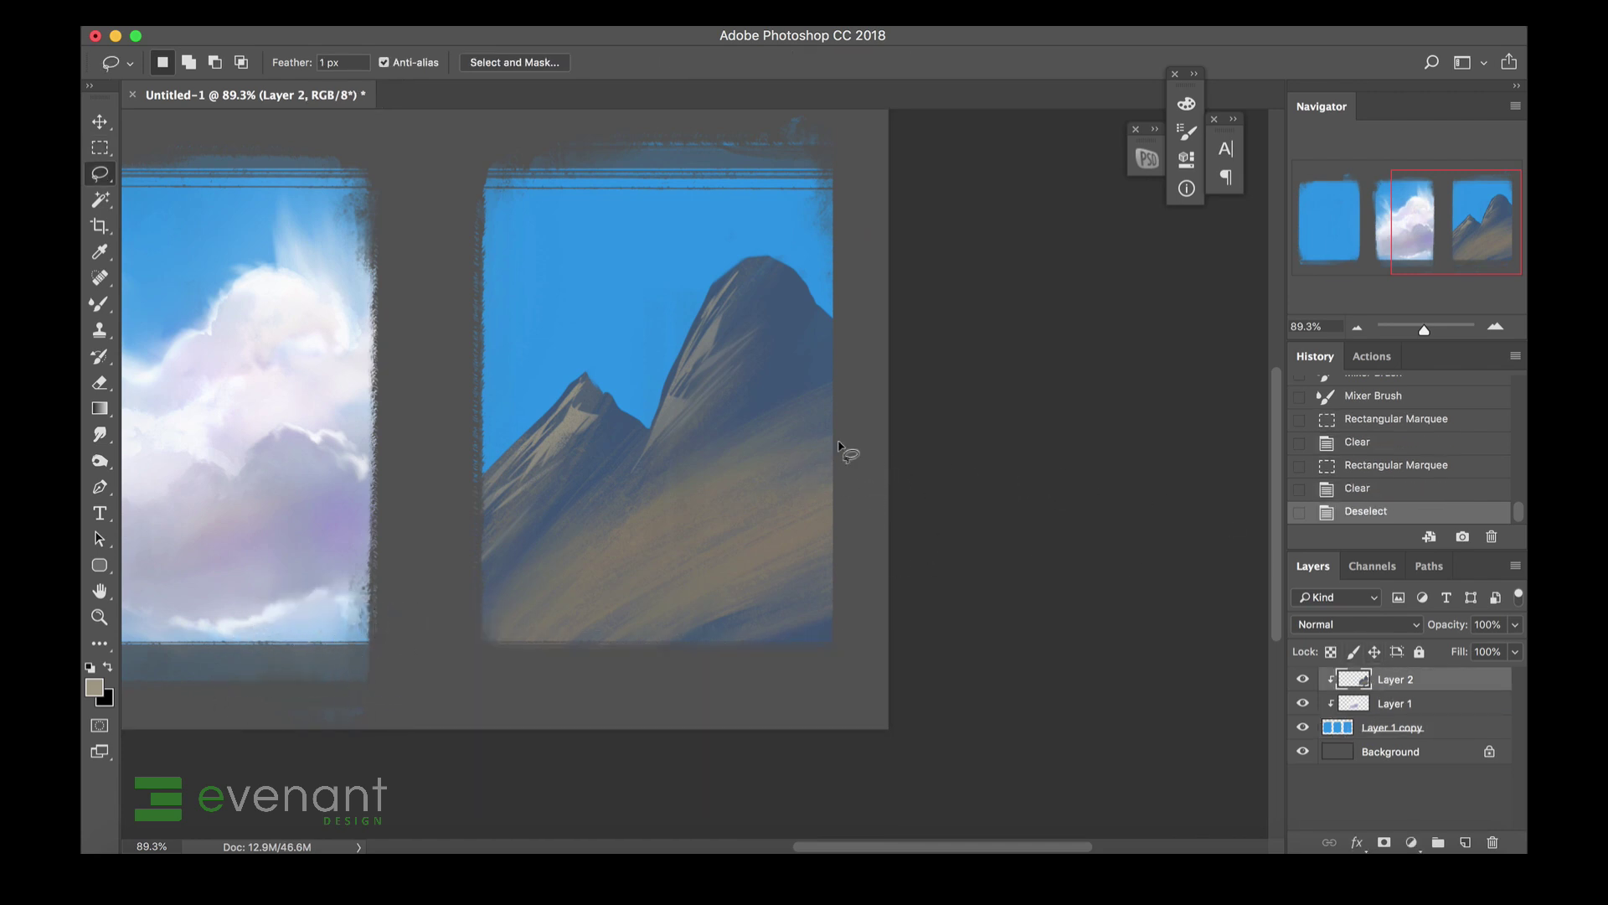
{"action": "key", "text": "b"}
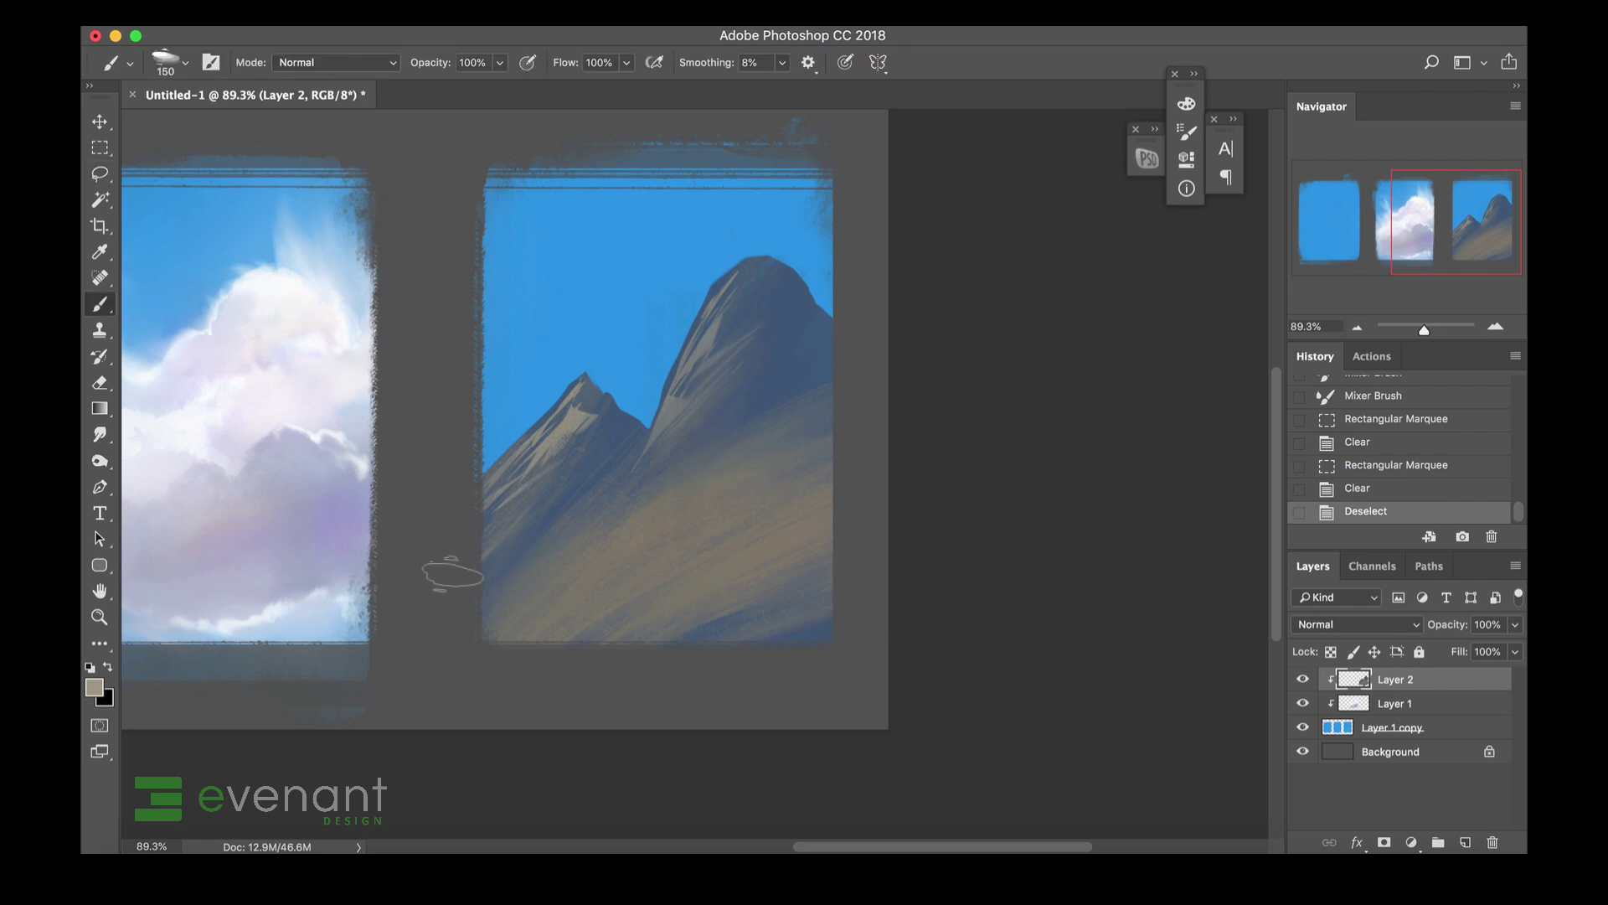
{"action": "left_click", "coordinate": [101, 689]}
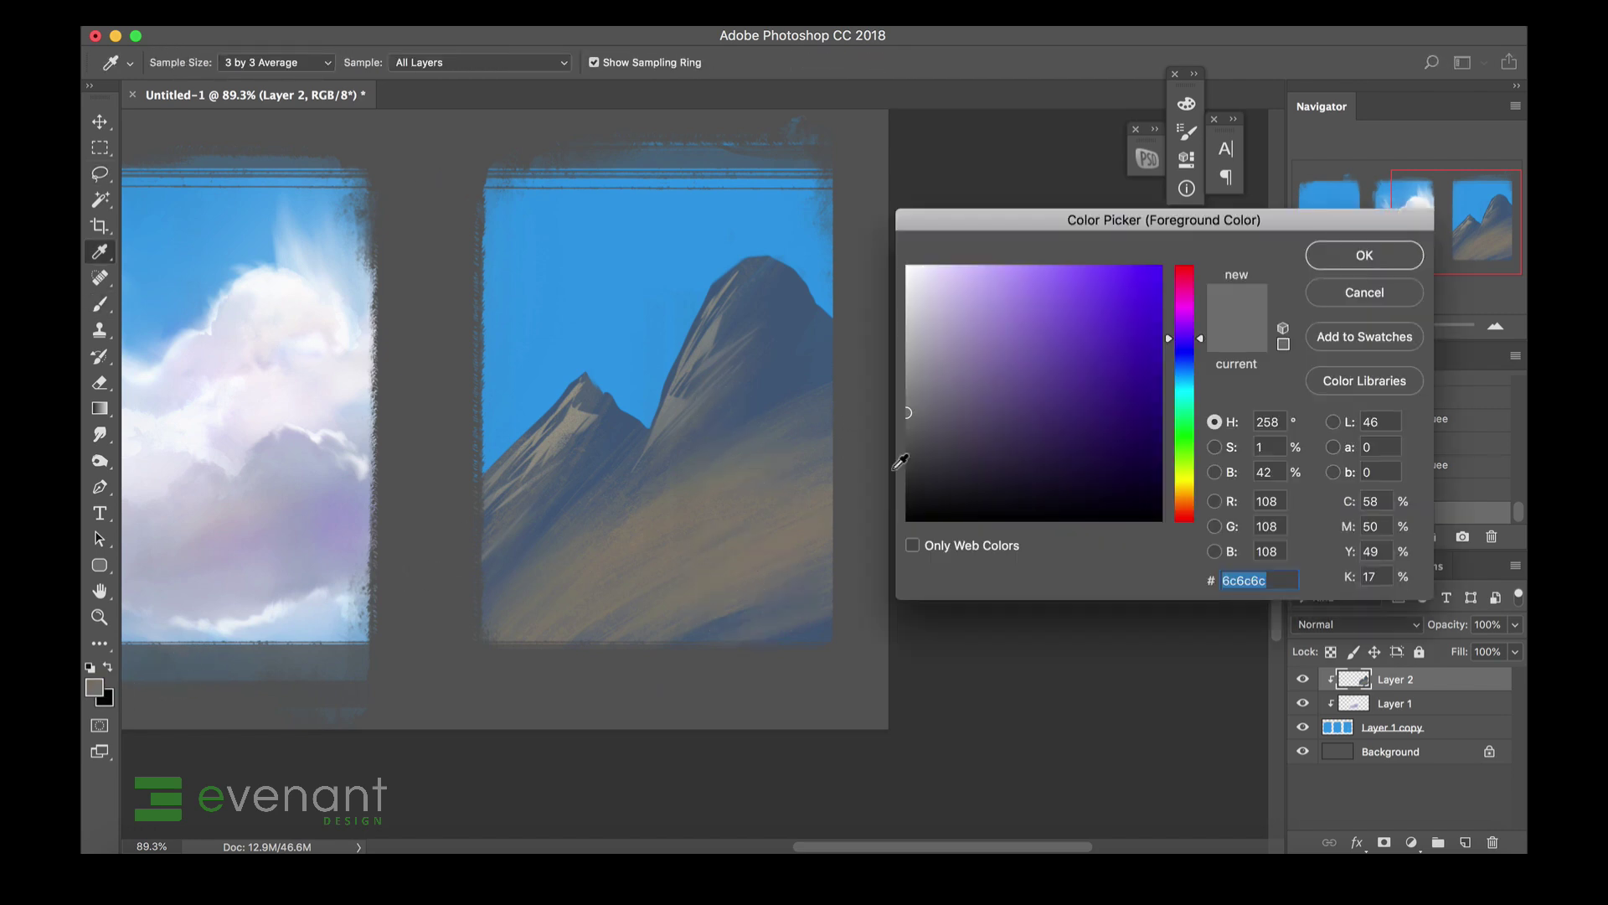
{"action": "left_click", "coordinate": [1032, 482]}
{"action": "left_click", "coordinate": [1313, 267]}
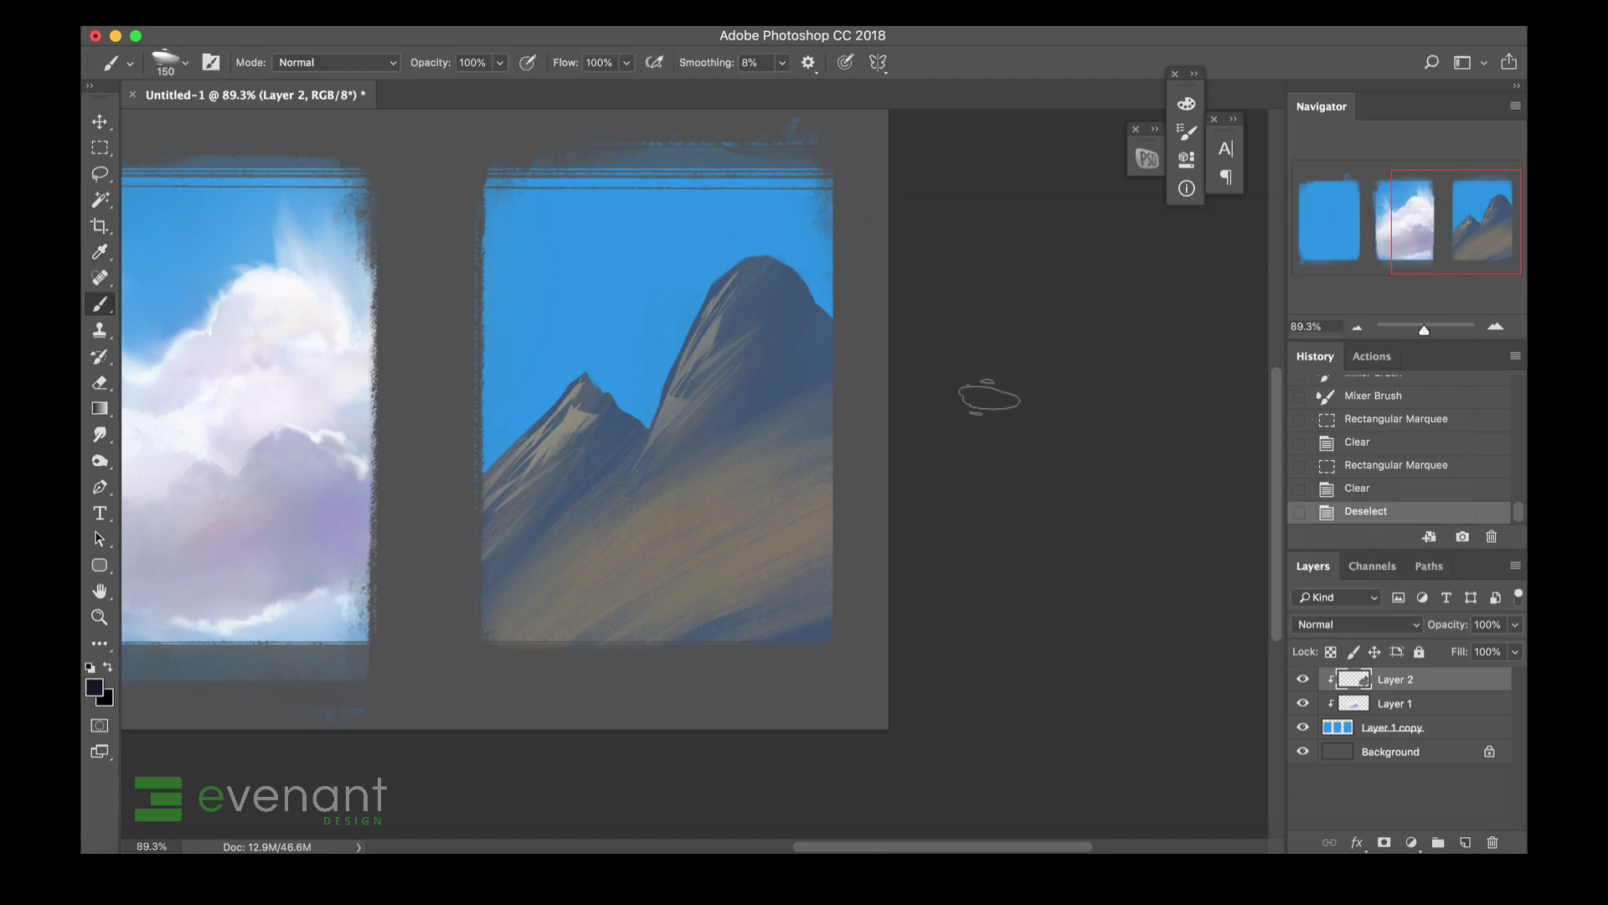
{"action": "mouse_move", "coordinate": [693, 639]}
{"action": "left_mouse_down"}
{"action": "mouse_move", "coordinate": [834, 517]}
{"action": "mouse_move", "coordinate": [923, 497]}
{"action": "mouse_move", "coordinate": [736, 674]}
{"action": "mouse_move", "coordinate": [878, 630]}
{"action": "mouse_move", "coordinate": [645, 674]}
{"action": "mouse_move", "coordinate": [768, 628]}
{"action": "mouse_move", "coordinate": [909, 628]}
{"action": "mouse_move", "coordinate": [595, 679]}
{"action": "mouse_move", "coordinate": [582, 653]}
{"action": "mouse_move", "coordinate": [754, 540]}
{"action": "mouse_move", "coordinate": [694, 618]}
{"action": "mouse_move", "coordinate": [902, 510]}
{"action": "mouse_move", "coordinate": [701, 563]}
{"action": "left_mouse_up"}
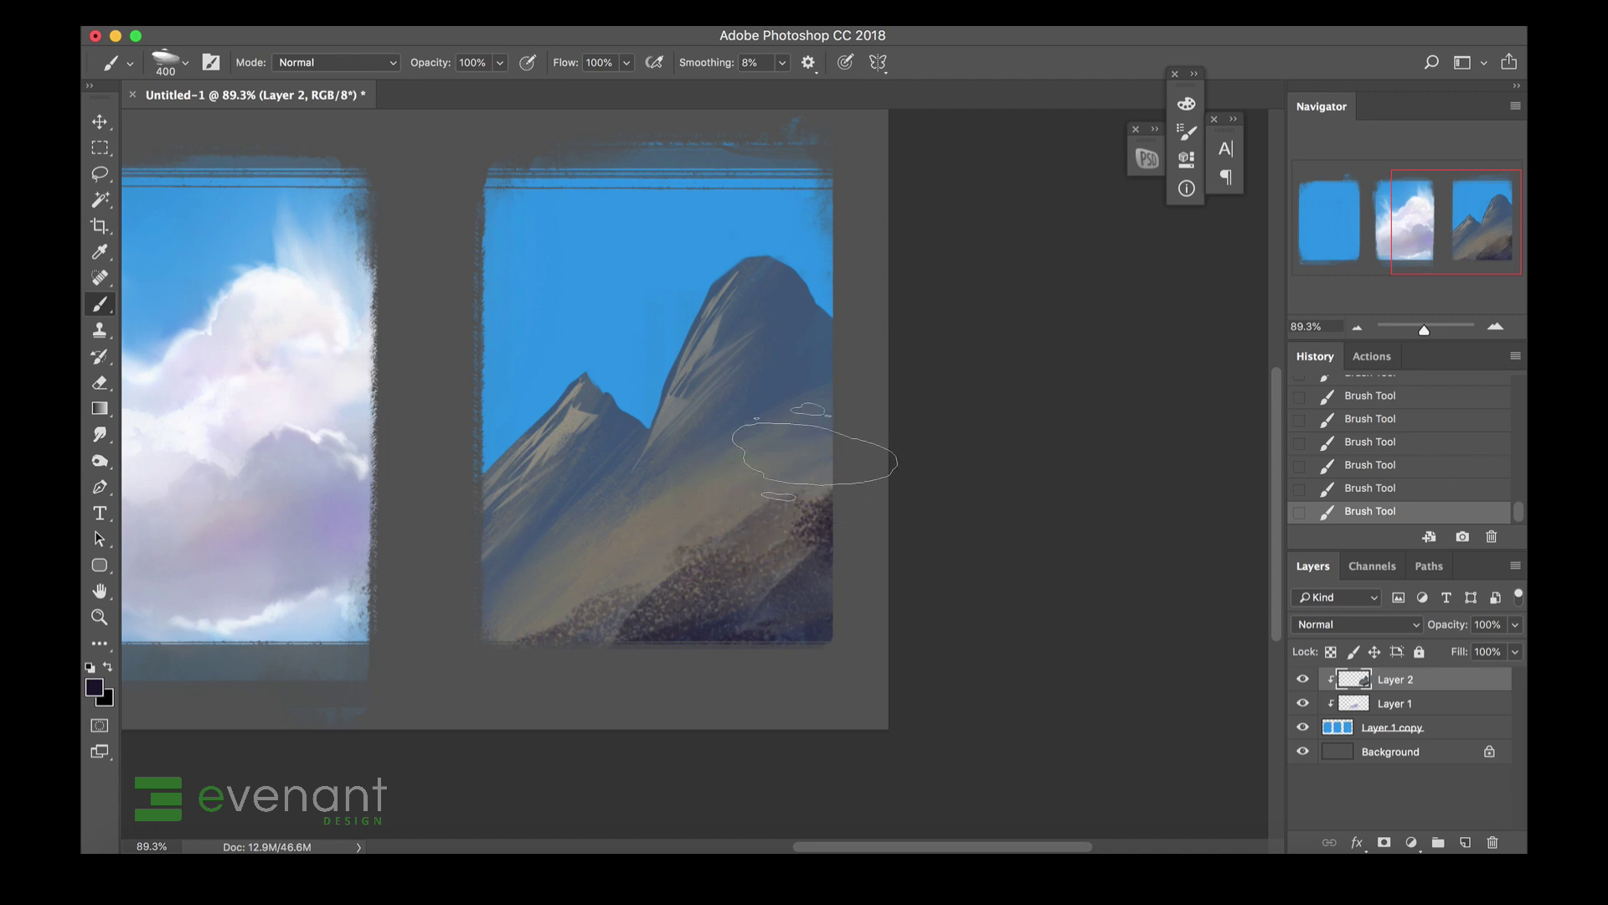
Lasso sloping bands across the dark foreground, fill them with near-black navy Brush strokes, and deselect.
{"action": "key", "text": "l"}
{"action": "mouse_move", "coordinate": [881, 509]}
{"action": "left_mouse_down"}
{"action": "mouse_move", "coordinate": [665, 601]}
{"action": "mouse_move", "coordinate": [875, 563]}
{"action": "mouse_move", "coordinate": [620, 643]}
{"action": "left_mouse_up"}
{"action": "mouse_move", "coordinate": [822, 514]}
{"action": "left_mouse_down"}
{"action": "mouse_move", "coordinate": [483, 674]}
{"action": "mouse_move", "coordinate": [886, 500]}
{"action": "left_mouse_up"}
{"action": "mouse_move", "coordinate": [886, 508]}
{"action": "left_mouse_down"}
{"action": "mouse_move", "coordinate": [596, 634]}
{"action": "mouse_move", "coordinate": [782, 516]}
{"action": "left_mouse_up"}
{"action": "key", "text": "b"}
{"action": "mouse_move", "coordinate": [727, 624]}
{"action": "left_mouse_down"}
{"action": "mouse_move", "coordinate": [838, 586]}
{"action": "mouse_move", "coordinate": [1371, 633]}
{"action": "mouse_move", "coordinate": [465, 641]}
{"action": "mouse_move", "coordinate": [737, 602]}
{"action": "left_mouse_up"}
{"action": "left_click_drag", "start_coordinate": [637, 627], "coordinate": [712, 607]}
{"action": "mouse_move", "coordinate": [544, 637]}
{"action": "left_mouse_down"}
{"action": "mouse_move", "coordinate": [921, 466]}
{"action": "mouse_move", "coordinate": [754, 545]}
{"action": "left_mouse_up"}
{"action": "mouse_move", "coordinate": [720, 561]}
{"action": "left_mouse_down"}
{"action": "mouse_move", "coordinate": [517, 620]}
{"action": "mouse_move", "coordinate": [569, 624]}
{"action": "mouse_move", "coordinate": [515, 635]}
{"action": "left_mouse_up"}
{"action": "key", "text": "super+d"}
Reduce the Brush to 90 px and add small dark strokes at the lower-left end of the foreground slope.
{"action": "key", "text": "bracketleft"}
{"action": "key", "text": "bracketleft"}
{"action": "key", "text": "bracketleft"}
{"action": "key", "text": "bracketleft"}
{"action": "key", "text": "bracketleft"}
{"action": "key", "text": "bracketleft"}
{"action": "left_click_drag", "start_coordinate": [536, 630], "coordinate": [519, 637]}
Switch the Brush to Overlay mode and set the foreground colour to green #519e2b.
{"action": "right_click", "coordinate": [647, 453], "text": "shift"}
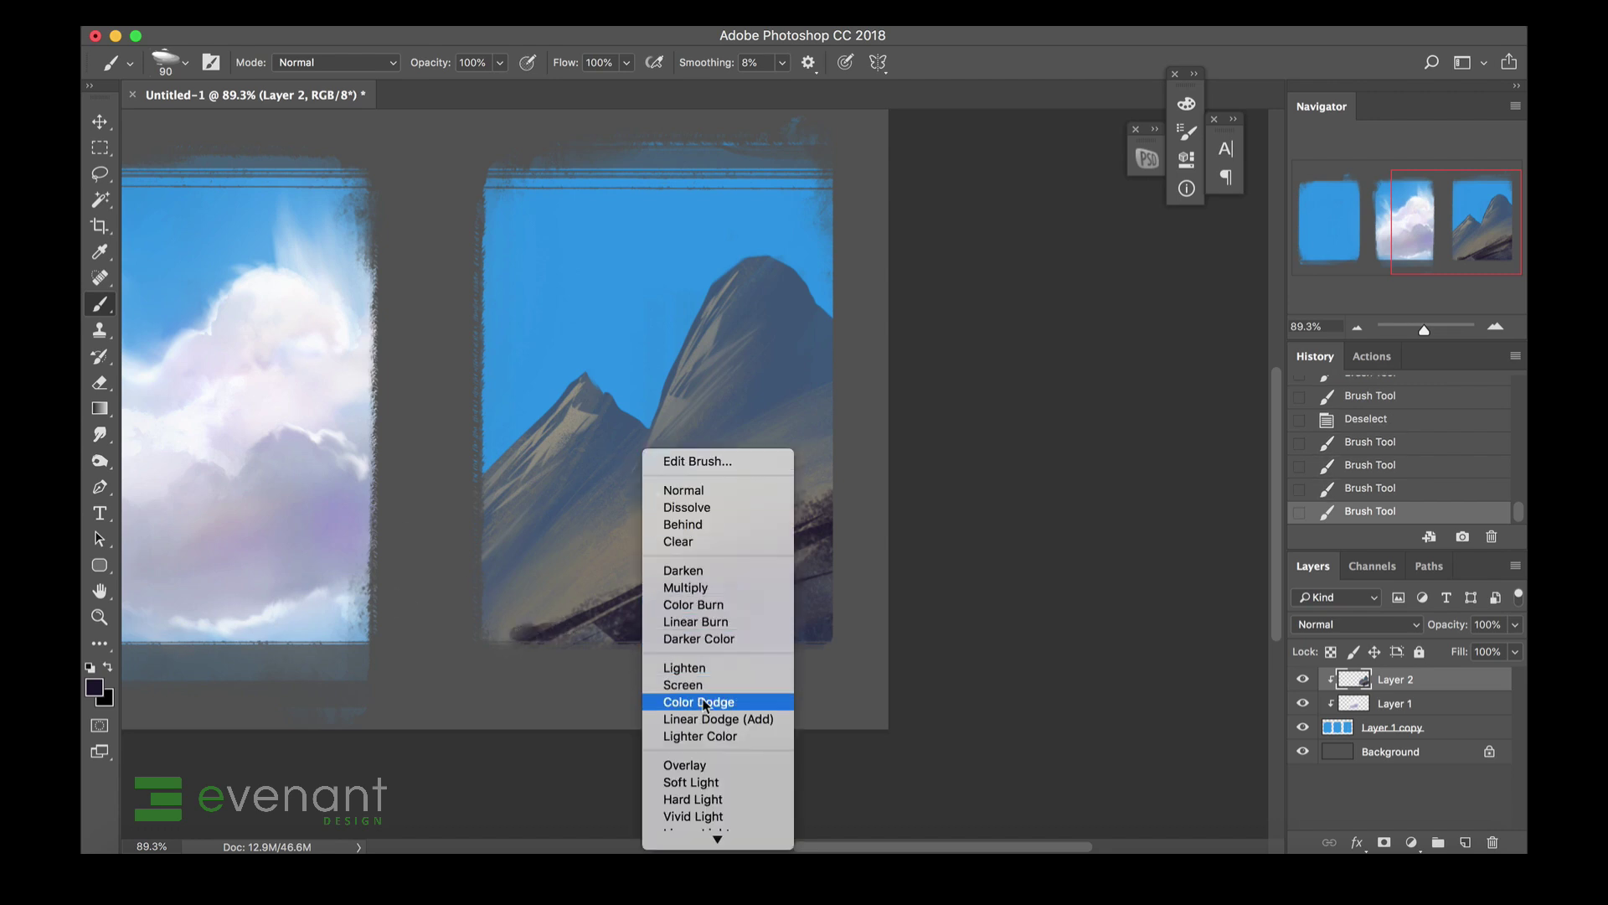
{"action": "left_click", "coordinate": [684, 765]}
{"action": "left_click", "coordinate": [94, 687]}
{"action": "left_click_drag", "start_coordinate": [1187, 432], "coordinate": [1184, 441]}
{"action": "mouse_move", "coordinate": [1141, 281]}
{"action": "left_mouse_down"}
{"action": "mouse_move", "coordinate": [1072, 370]}
{"action": "mouse_move", "coordinate": [1093, 363]}
{"action": "left_mouse_up"}
{"action": "left_click", "coordinate": [1184, 455]}
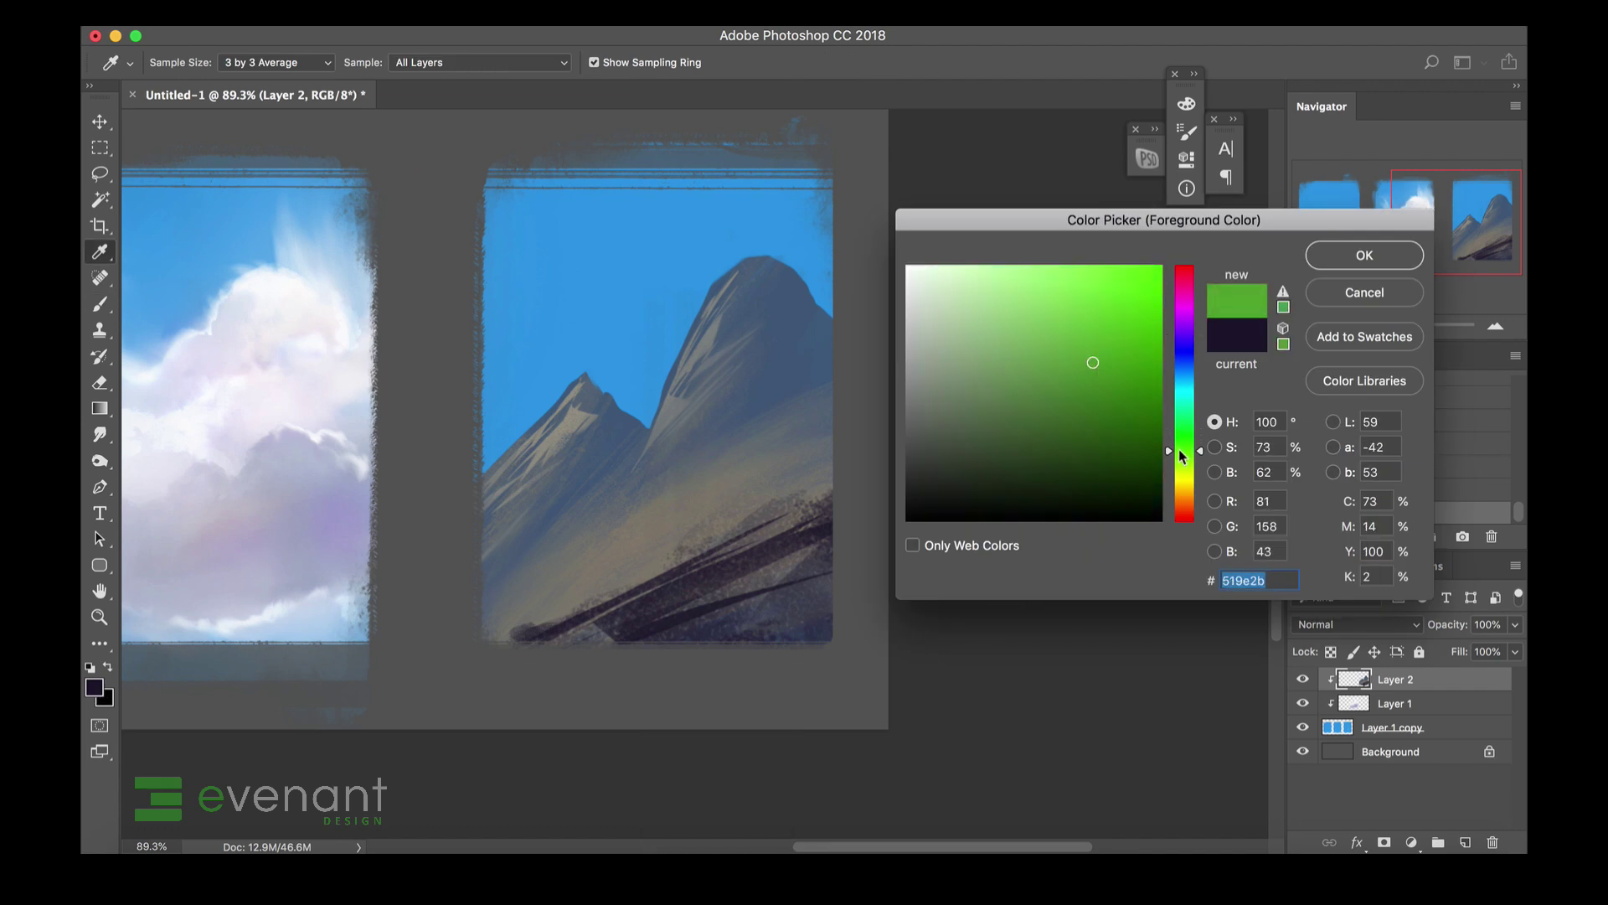
{"action": "left_click", "coordinate": [1363, 254]}
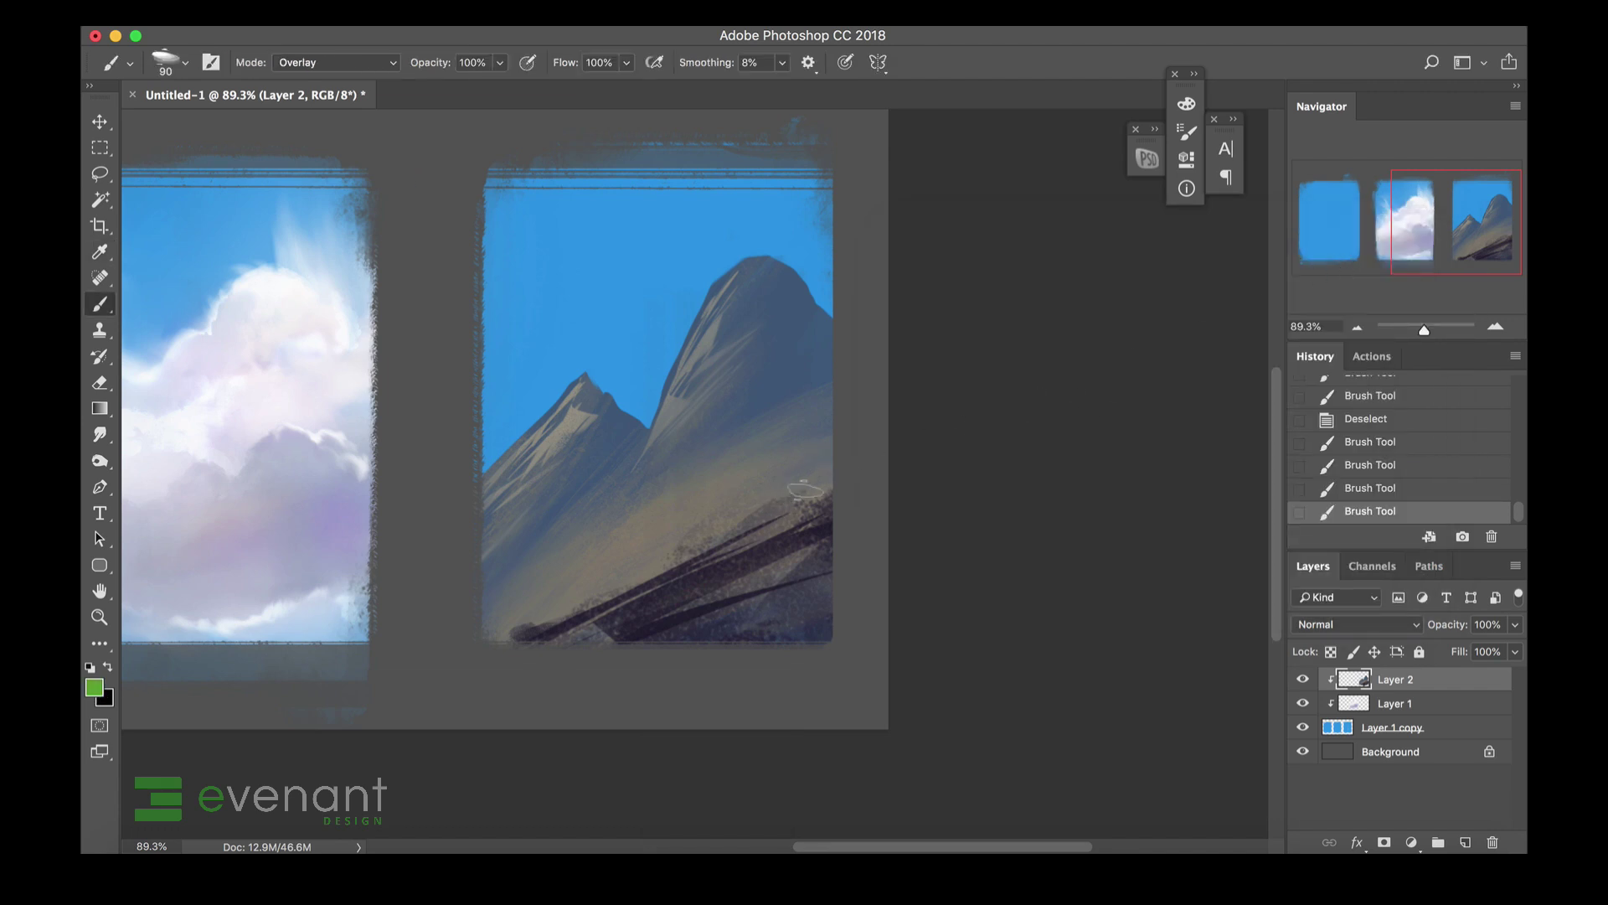
Enlarge the Brush up to 500 px and glaze green over the whole foreground slope in Overlay mode.
{"action": "key", "text": "]"}
{"action": "key", "text": "]"}
{"action": "key", "text": "]"}
{"action": "key", "text": "]"}
{"action": "left_click_drag", "start_coordinate": [807, 489], "coordinate": [676, 550]}
{"action": "key", "text": "]"}
{"action": "key", "text": "]"}
{"action": "key", "text": "]"}
{"action": "key", "text": "]"}
{"action": "key", "text": "]"}
{"action": "key", "text": "]"}
{"action": "key", "text": "]"}
{"action": "key", "text": "]"}
{"action": "key", "text": "]"}
{"action": "left_click_drag", "start_coordinate": [858, 482], "coordinate": [519, 628]}
{"action": "mouse_move", "coordinate": [916, 610]}
{"action": "left_mouse_down"}
{"action": "mouse_move", "coordinate": [890, 564]}
{"action": "mouse_move", "coordinate": [449, 640]}
{"action": "mouse_move", "coordinate": [708, 583]}
{"action": "mouse_move", "coordinate": [473, 646]}
{"action": "mouse_move", "coordinate": [918, 500]}
{"action": "mouse_move", "coordinate": [476, 629]}
{"action": "left_mouse_up"}
Return the Brush to Normal mode and set the foreground colour to olive #9ea23b.
{"action": "right_click", "coordinate": [711, 446]}
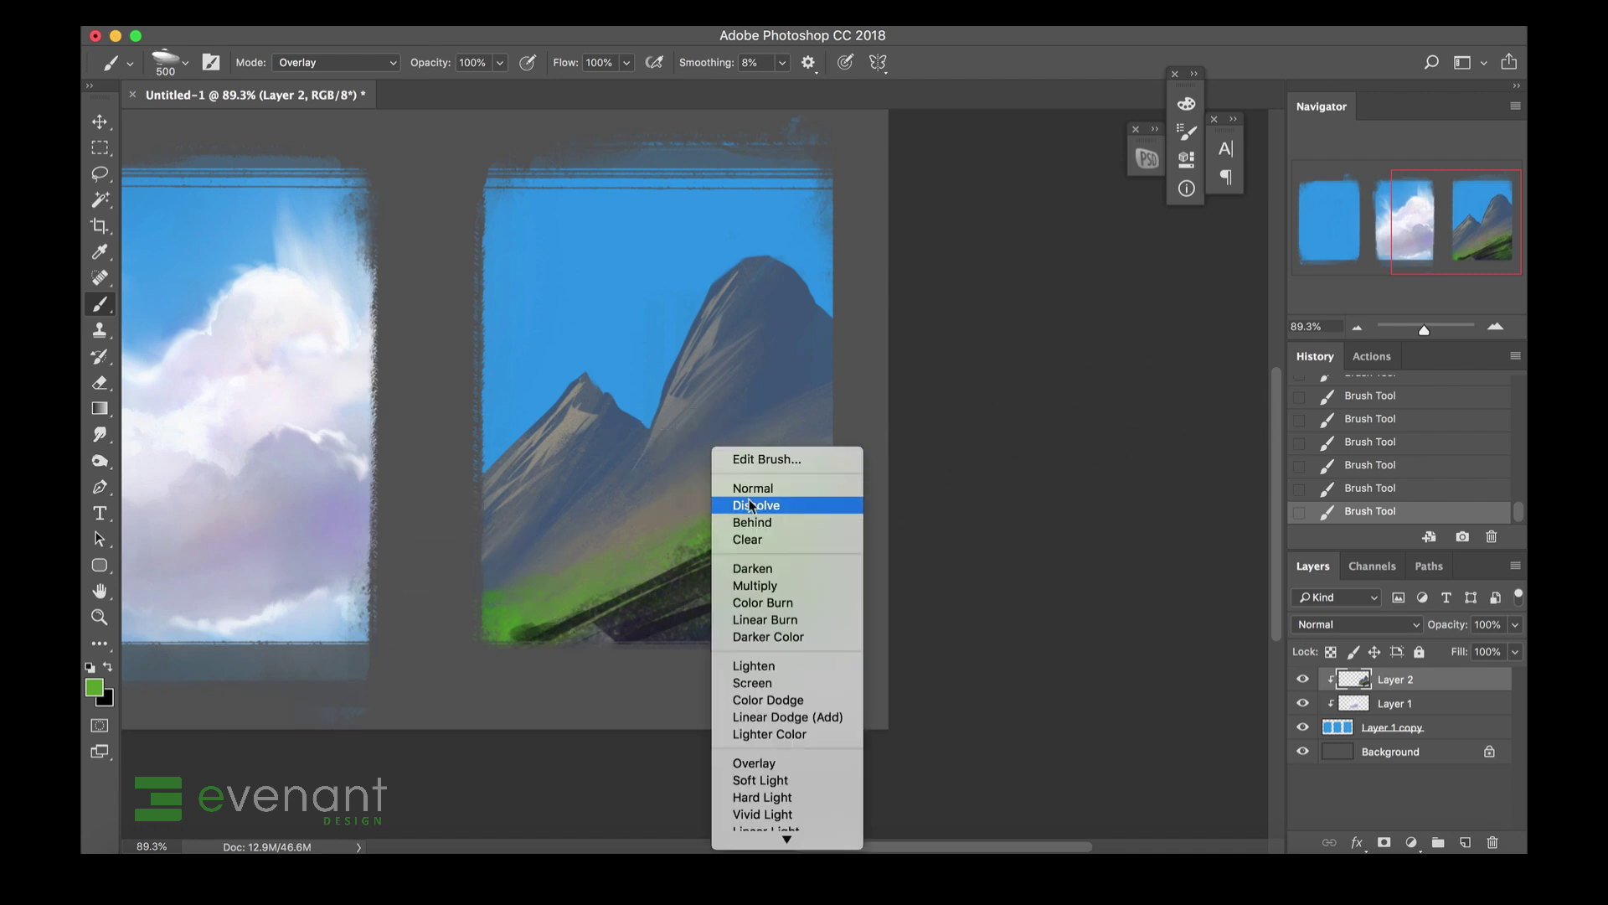
{"action": "left_click", "coordinate": [750, 503]}
{"action": "right_click", "coordinate": [722, 458]}
{"action": "left_click", "coordinate": [750, 501]}
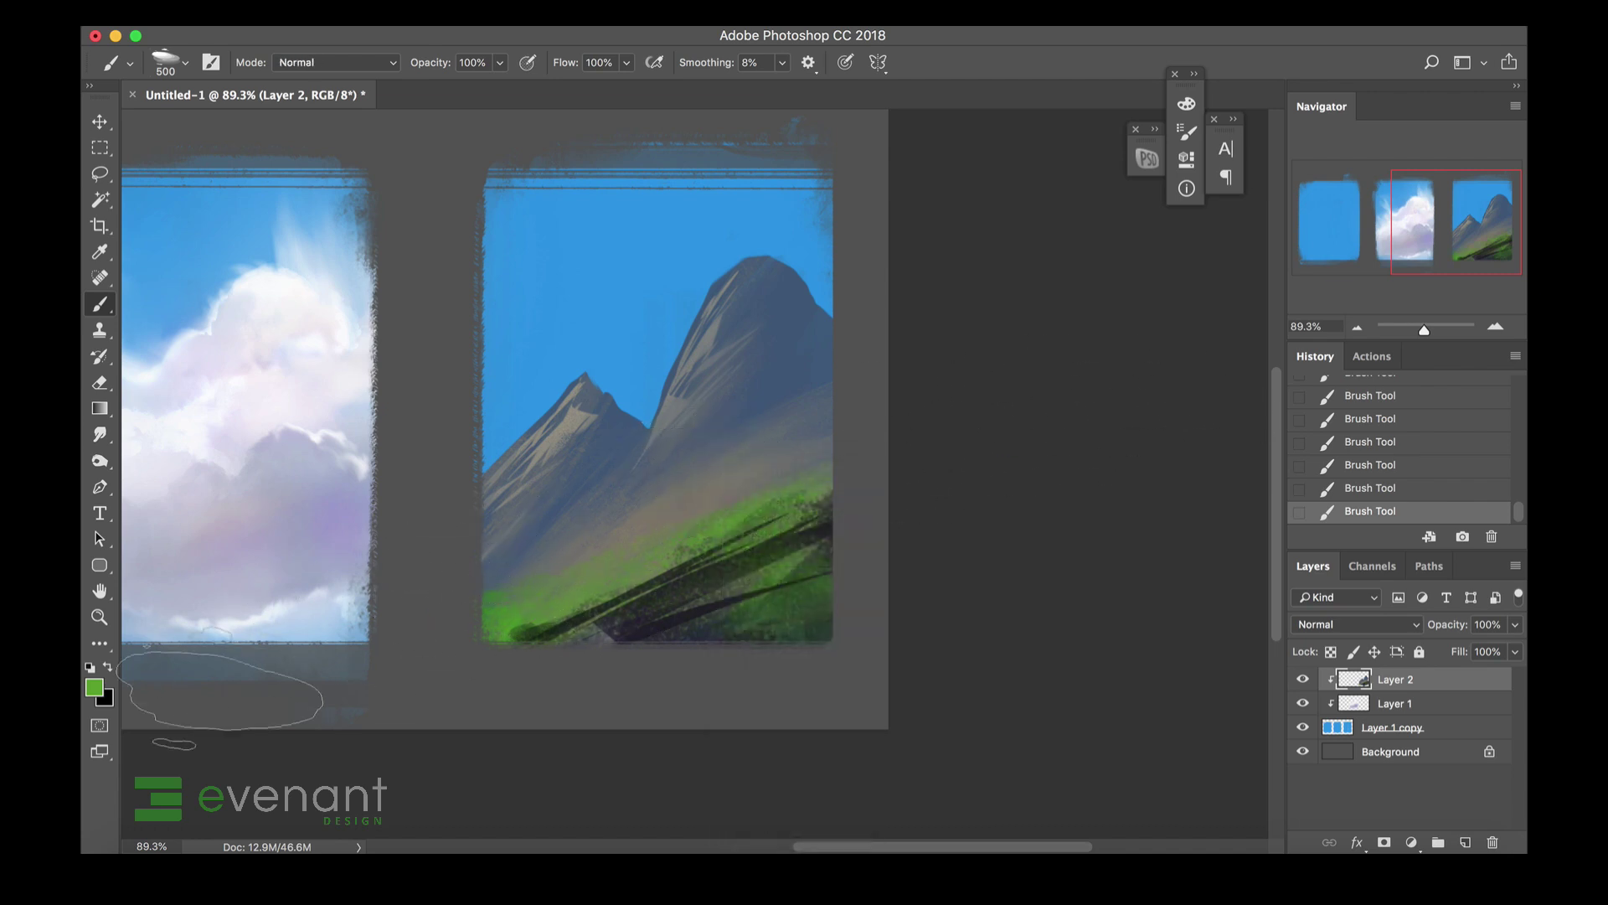
{"action": "left_click", "coordinate": [95, 688]}
{"action": "left_click_drag", "start_coordinate": [1186, 450], "coordinate": [1185, 477]}
{"action": "left_click_drag", "start_coordinate": [1092, 361], "coordinate": [1069, 359]}
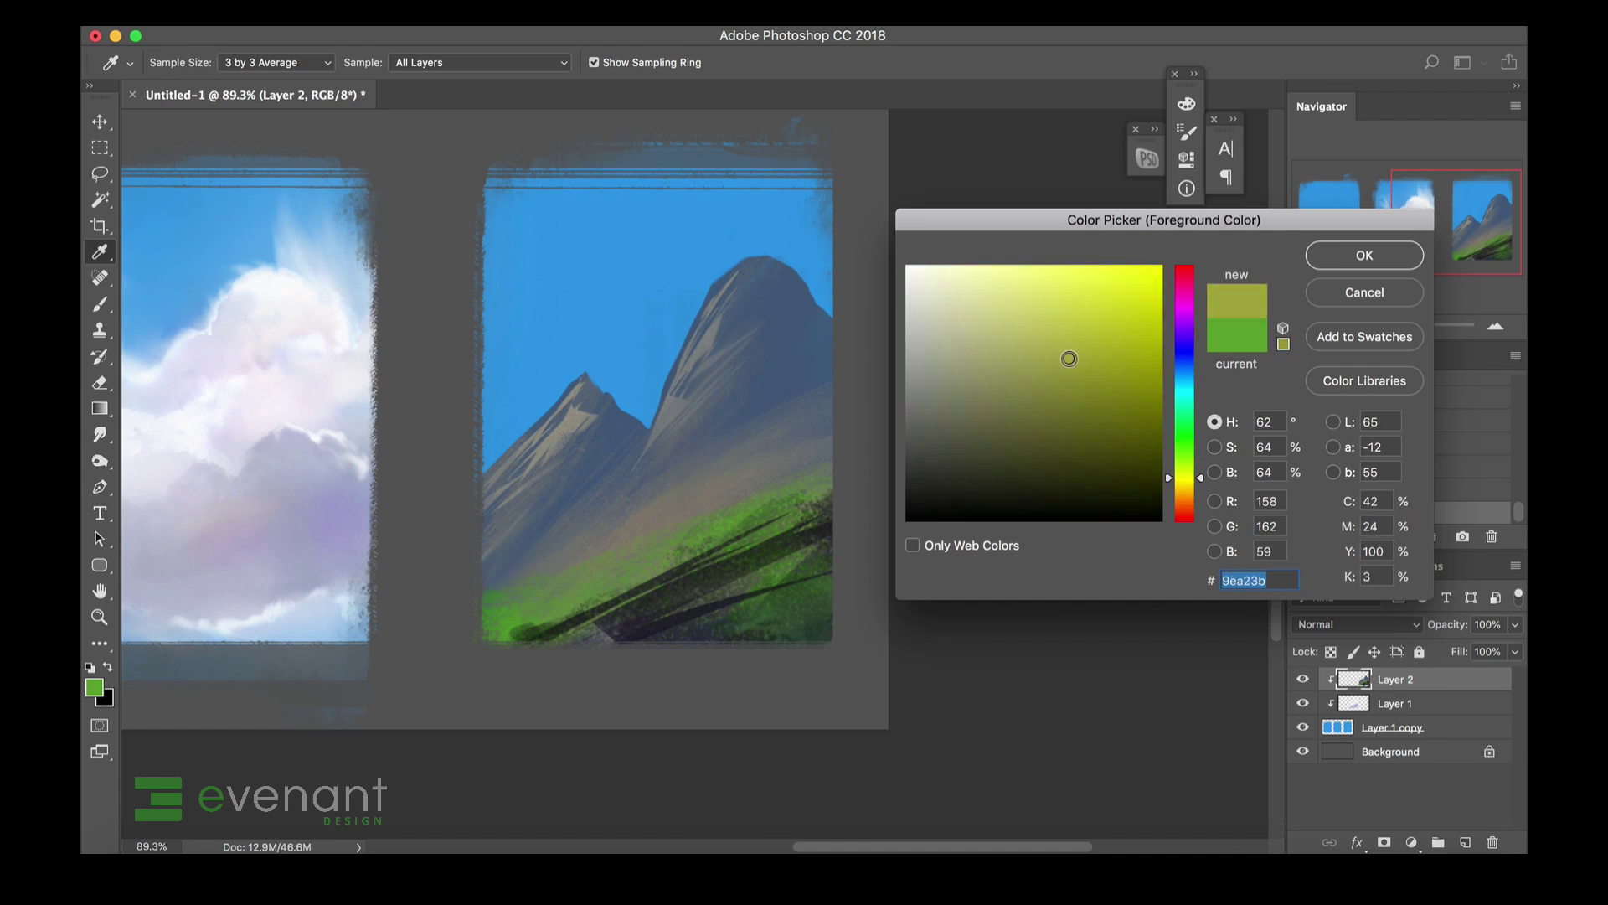
{"action": "left_click", "coordinate": [1342, 261]}
Reduce the Brush to 50 px and paint olive streaks along the upper edge of the green foreground.
{"action": "key", "text": "bracketleft"}
{"action": "key", "text": "bracketleft"}
{"action": "key", "text": "bracketleft"}
{"action": "key", "text": "bracketleft"}
{"action": "key", "text": "bracketleft"}
{"action": "key", "text": "bracketleft"}
{"action": "key", "text": "bracketleft"}
{"action": "key", "text": "bracketleft"}
{"action": "key", "text": "bracketleft"}
{"action": "key", "text": "bracketleft"}
{"action": "left_click_drag", "start_coordinate": [521, 589], "coordinate": [846, 481]}
{"action": "left_click_drag", "start_coordinate": [610, 559], "coordinate": [943, 456]}
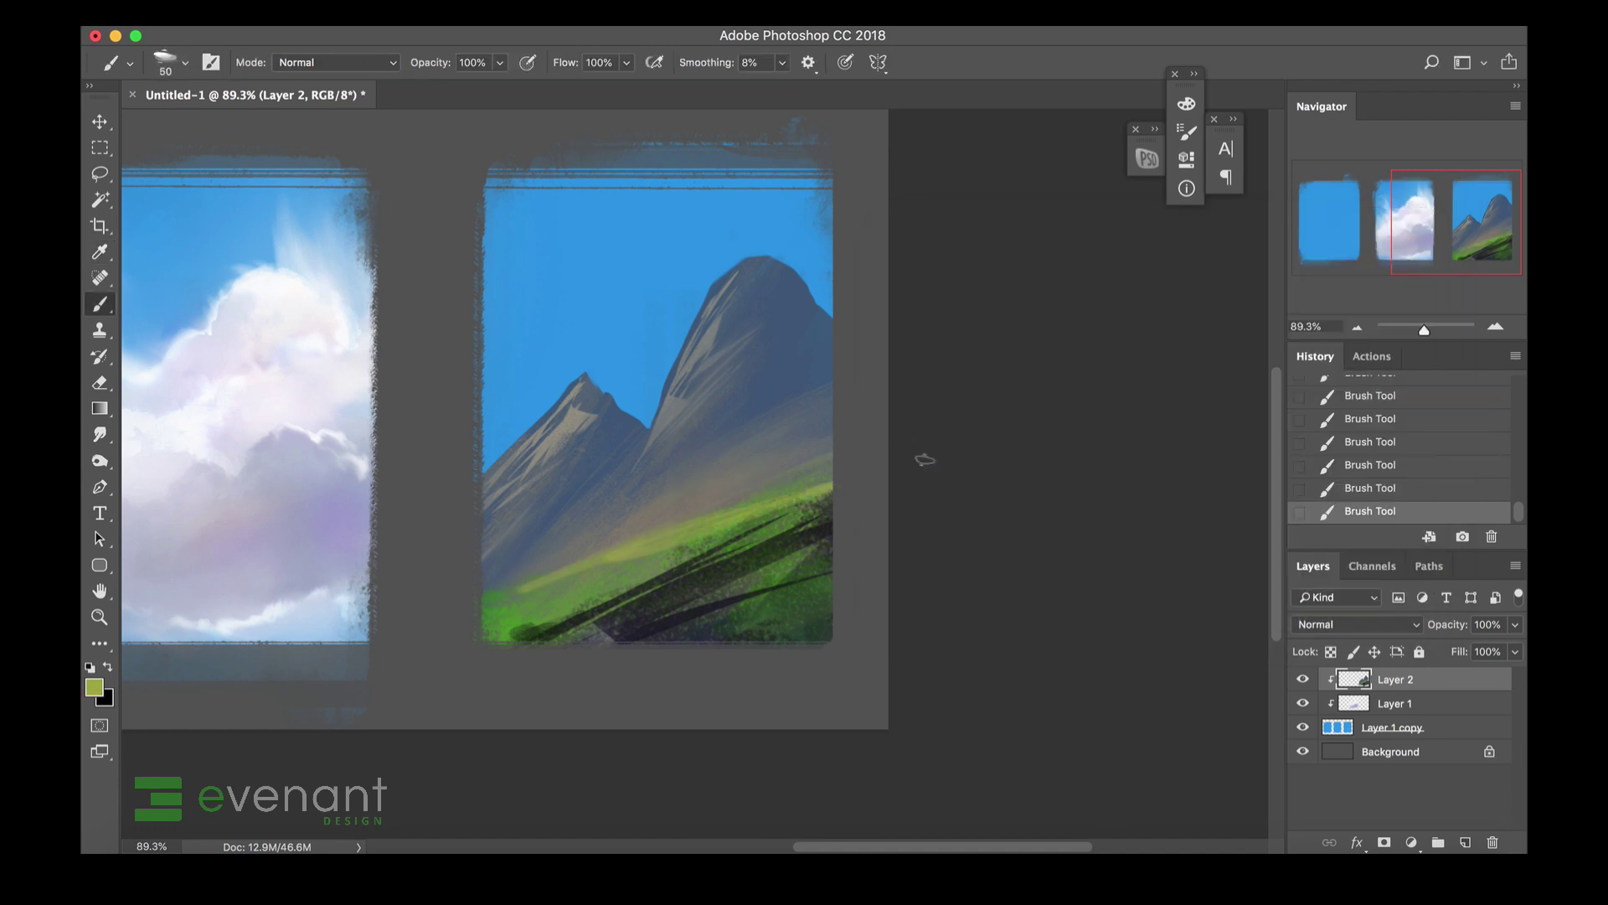
Enlarge the Brush and broaden the olive band at the right end of the foreground's upper edge.
{"action": "key", "text": "bracketright"}
{"action": "key", "text": "bracketright"}
{"action": "key", "text": "bracketright"}
{"action": "key", "text": "bracketright"}
{"action": "key", "text": "bracketright"}
{"action": "key", "text": "bracketright"}
{"action": "left_click_drag", "start_coordinate": [746, 501], "coordinate": [871, 455]}
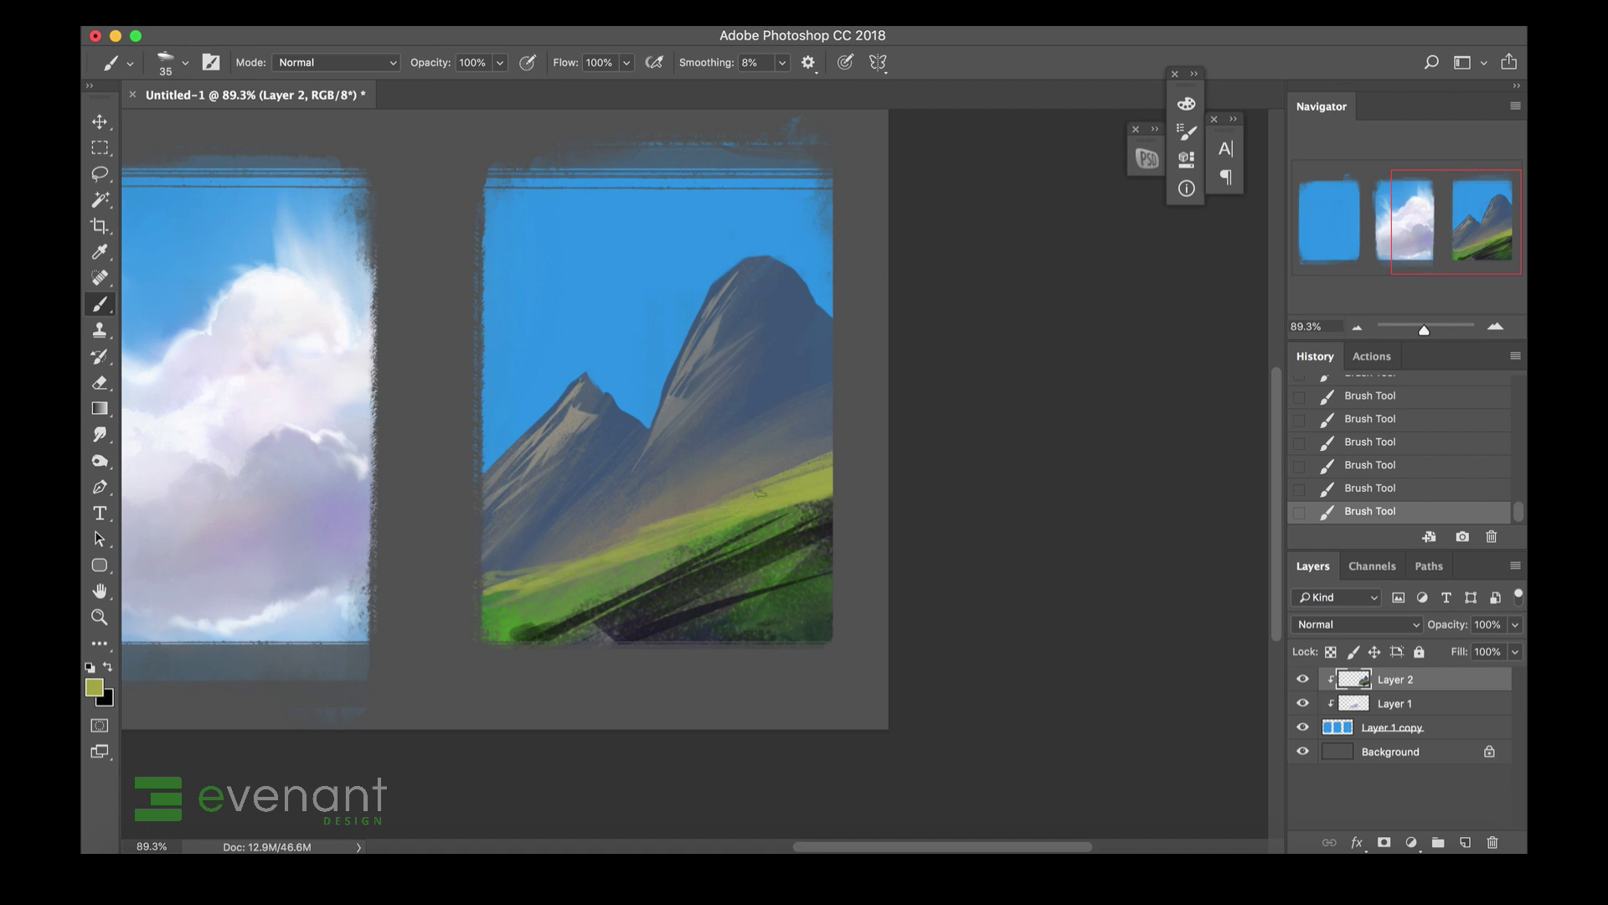
Lasso sloping field shapes between foreground and mountain, and fill them with olive using a textured 90 px brush tip.
{"action": "key", "text": "l"}
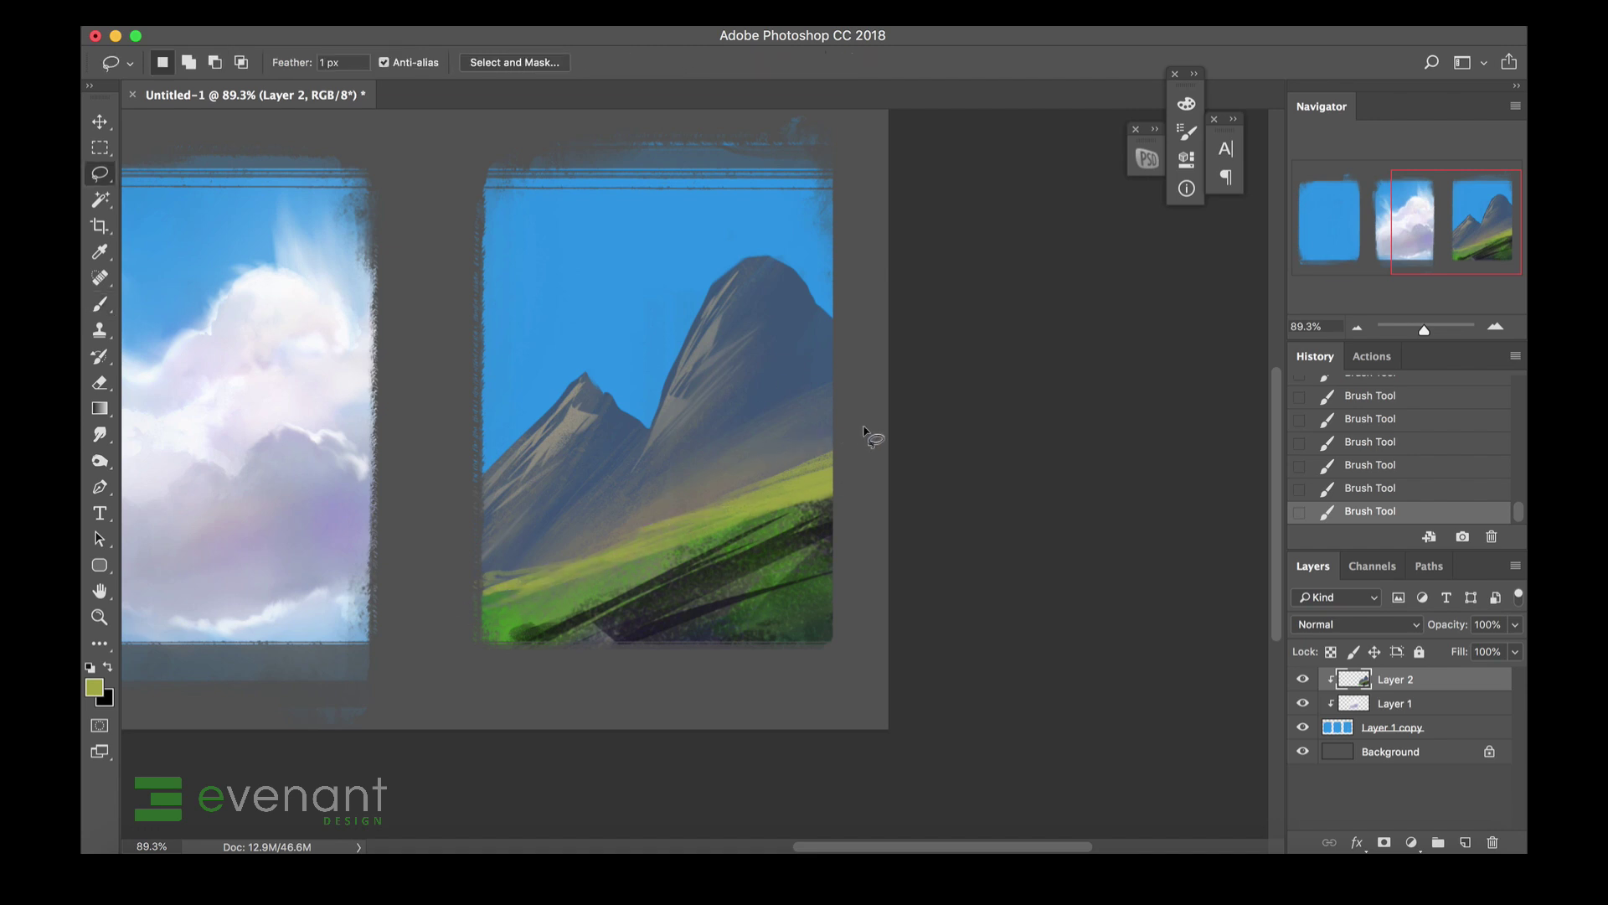
{"action": "mouse_move", "coordinate": [814, 424]}
{"action": "left_mouse_down"}
{"action": "mouse_move", "coordinate": [640, 468]}
{"action": "mouse_move", "coordinate": [915, 433]}
{"action": "left_mouse_up"}
{"action": "left_click_drag", "start_coordinate": [703, 483], "coordinate": [524, 559]}
{"action": "mouse_move", "coordinate": [628, 510]}
{"action": "left_mouse_down"}
{"action": "mouse_move", "coordinate": [436, 588]}
{"action": "mouse_move", "coordinate": [721, 499]}
{"action": "mouse_move", "coordinate": [846, 425]}
{"action": "left_mouse_up"}
{"action": "key", "text": "b"}
{"action": "right_click", "coordinate": [697, 491]}
{"action": "left_click", "coordinate": [752, 705]}
{"action": "left_click_drag", "start_coordinate": [976, 462], "coordinate": [988, 464]}
{"action": "left_click_drag", "start_coordinate": [737, 469], "coordinate": [873, 450]}
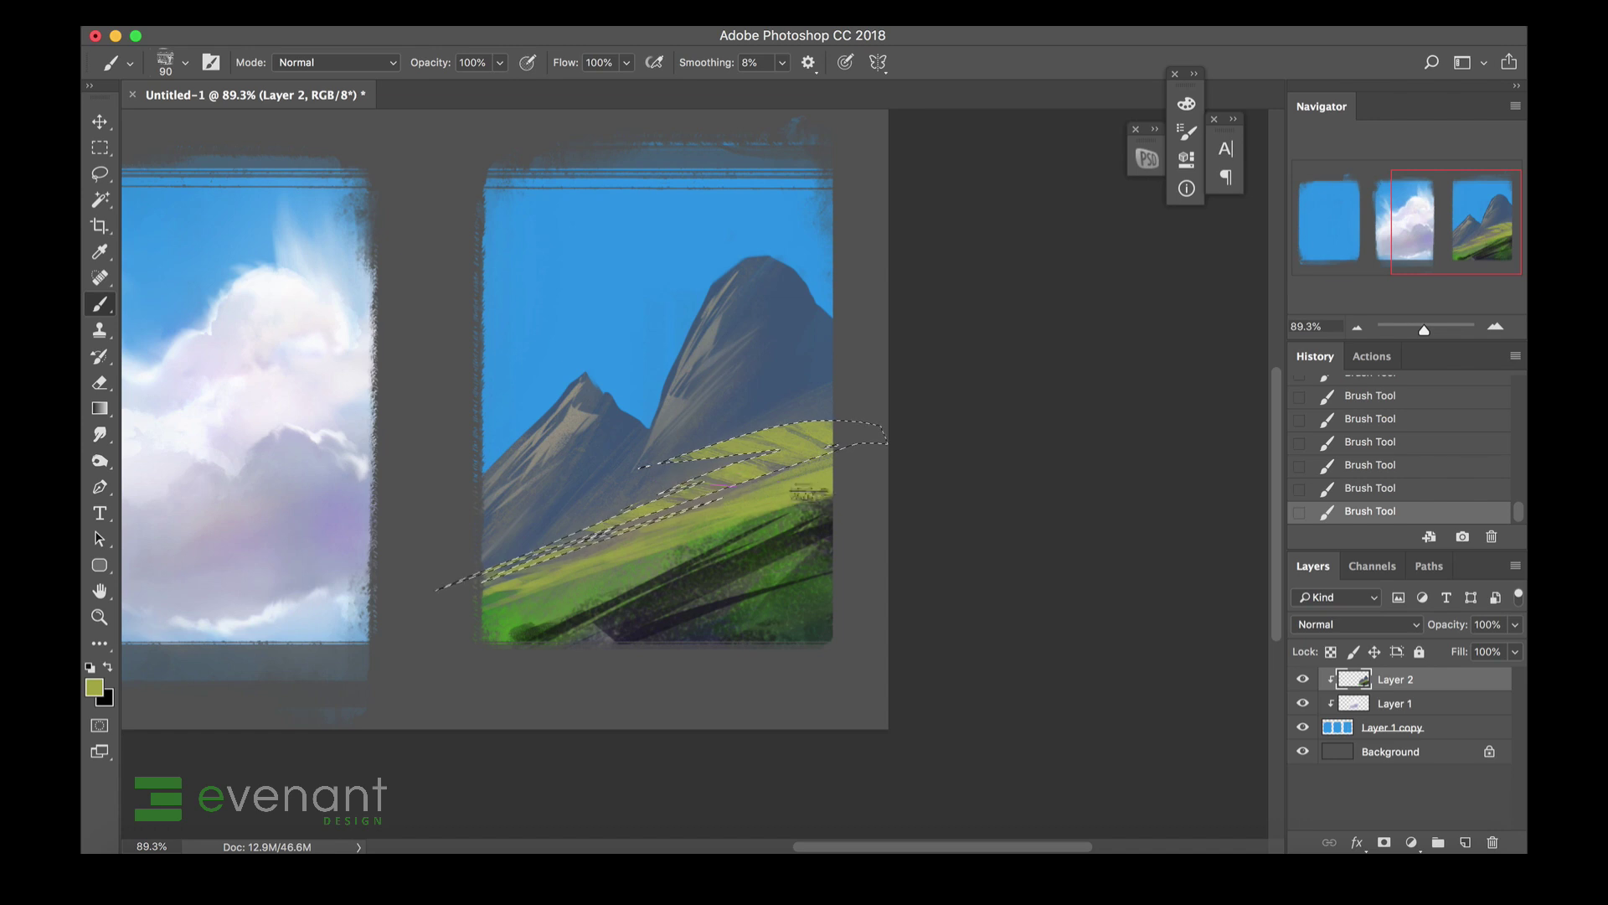
Set the foreground colour to lime green #97d63d and brighten the selected field shapes with a 200 px Brush.
{"action": "left_click", "coordinate": [98, 694]}
{"action": "left_click_drag", "start_coordinate": [1185, 477], "coordinate": [1185, 461]}
{"action": "left_click_drag", "start_coordinate": [1081, 330], "coordinate": [1084, 303]}
{"action": "key", "text": "Return"}
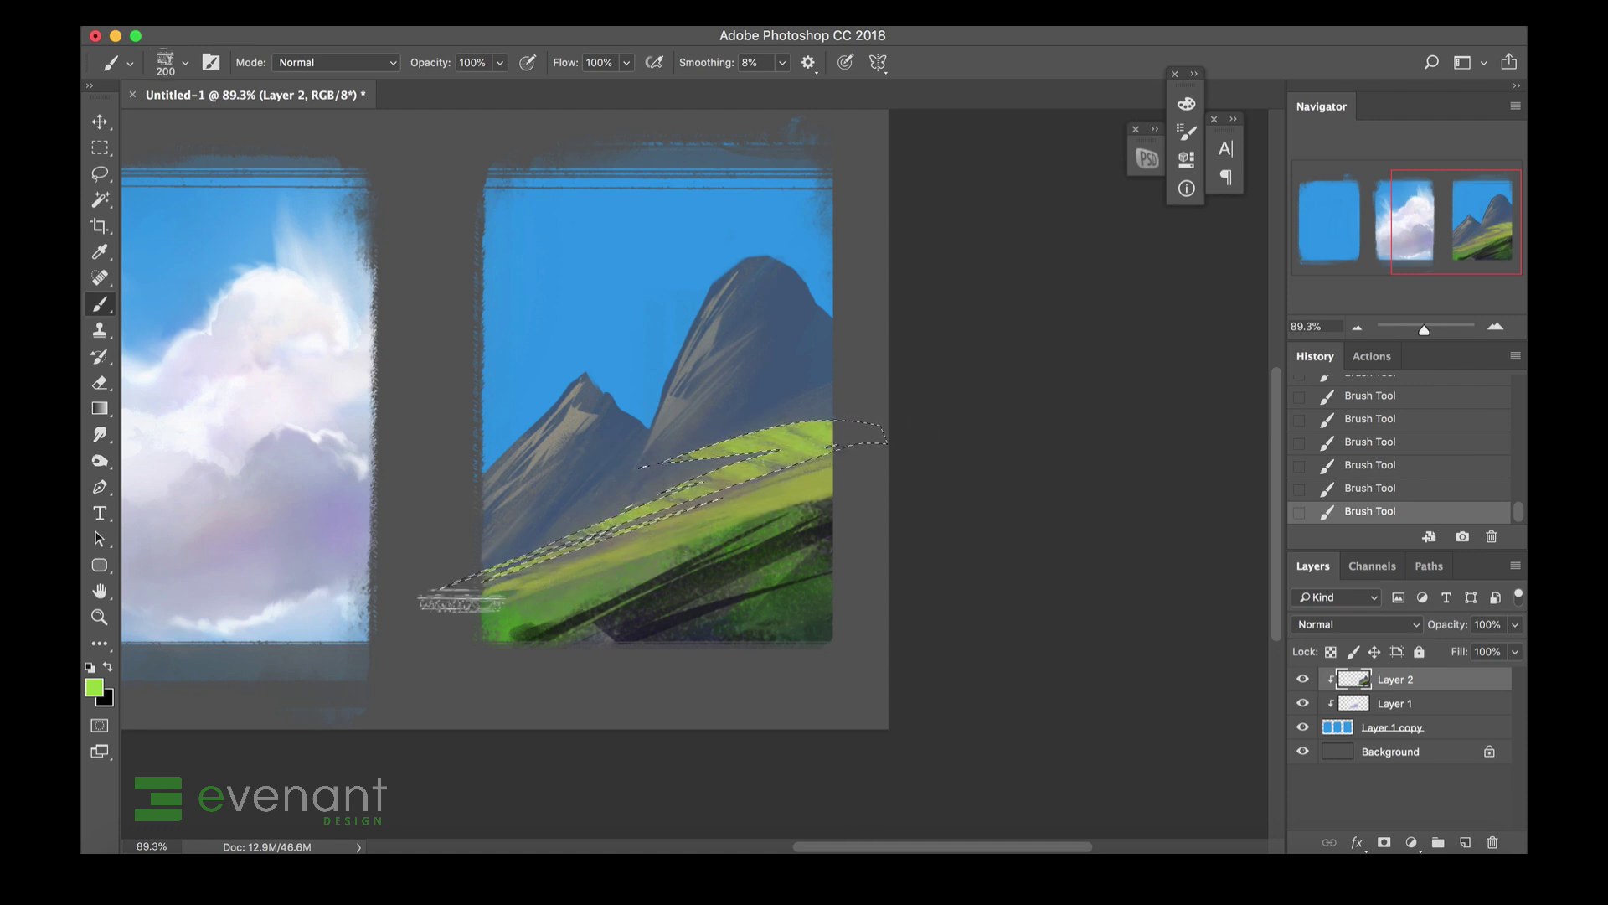
Set the foreground colour to brown and brush brown patches into the selected field shapes.
{"action": "left_click", "coordinate": [97, 691]}
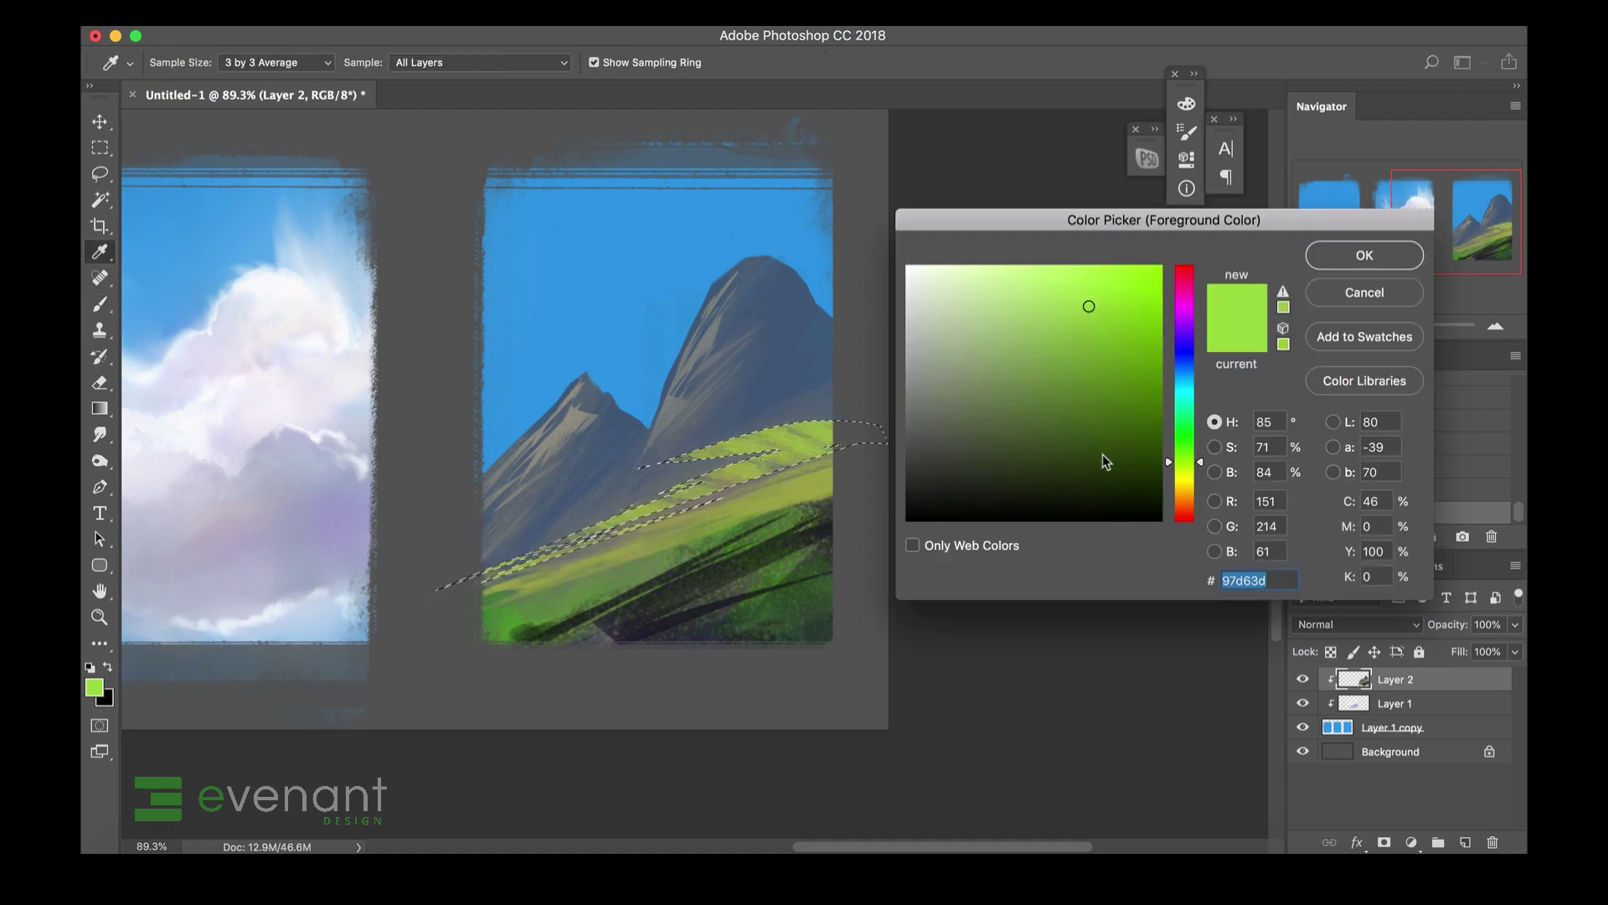
{"action": "left_click_drag", "start_coordinate": [1184, 463], "coordinate": [1186, 499]}
{"action": "left_click_drag", "start_coordinate": [1086, 438], "coordinate": [1095, 400]}
{"action": "left_click", "coordinate": [1181, 501]}
{"action": "left_click", "coordinate": [1320, 265]}
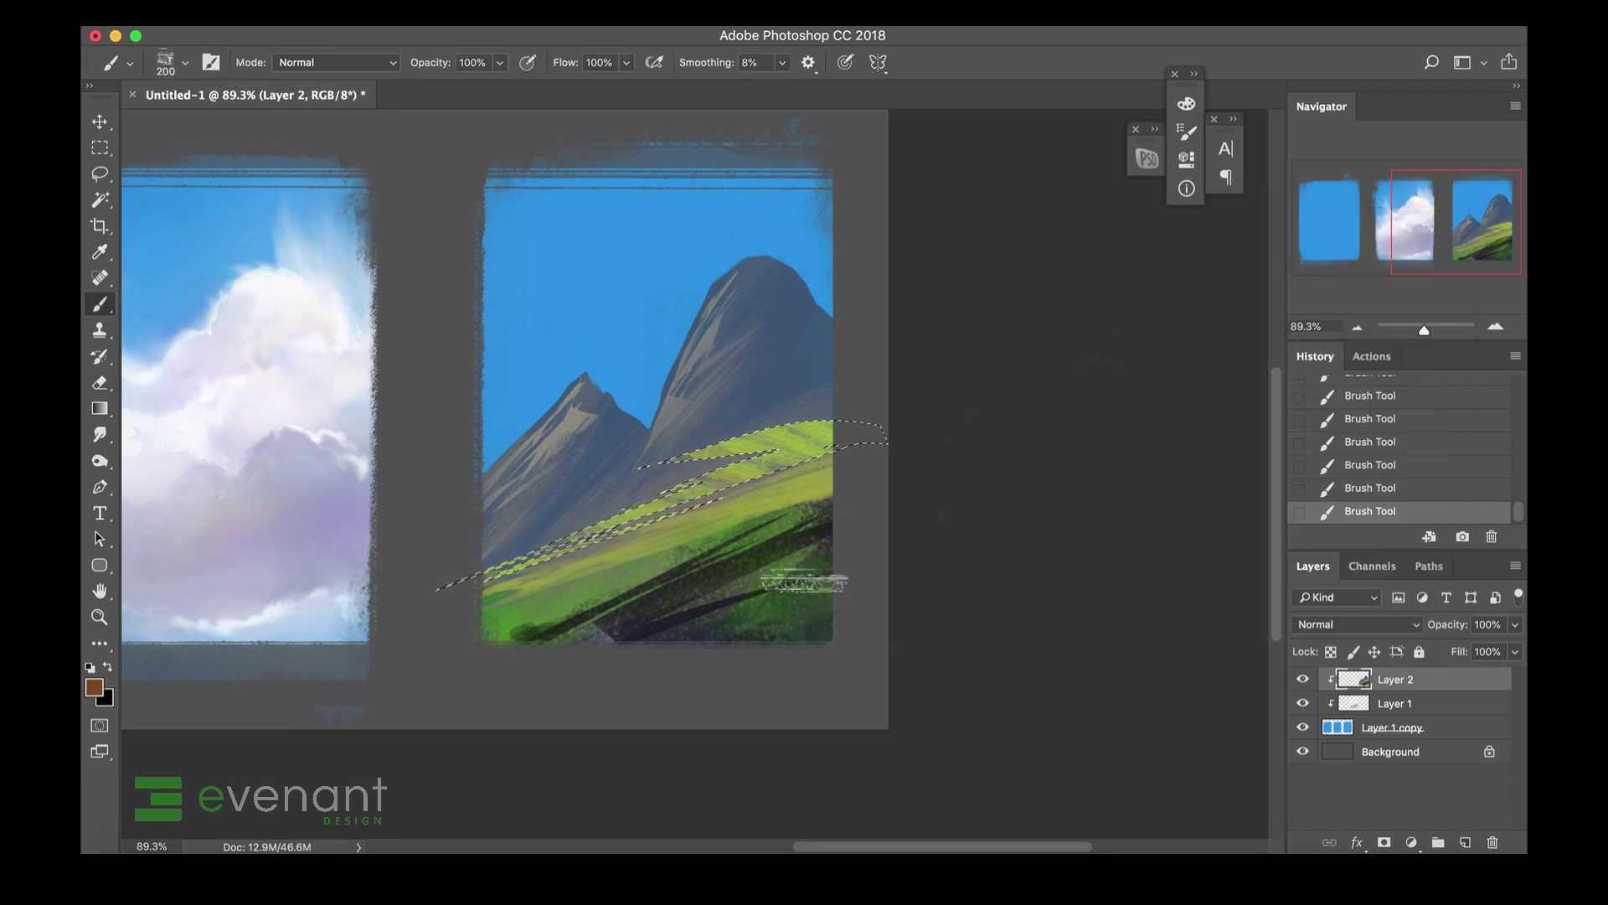
{"action": "mouse_move", "coordinate": [657, 536]}
{"action": "left_mouse_down"}
{"action": "mouse_move", "coordinate": [693, 509]}
{"action": "mouse_move", "coordinate": [677, 494]}
{"action": "left_mouse_up"}
{"action": "left_click_drag", "start_coordinate": [871, 461], "coordinate": [708, 406]}
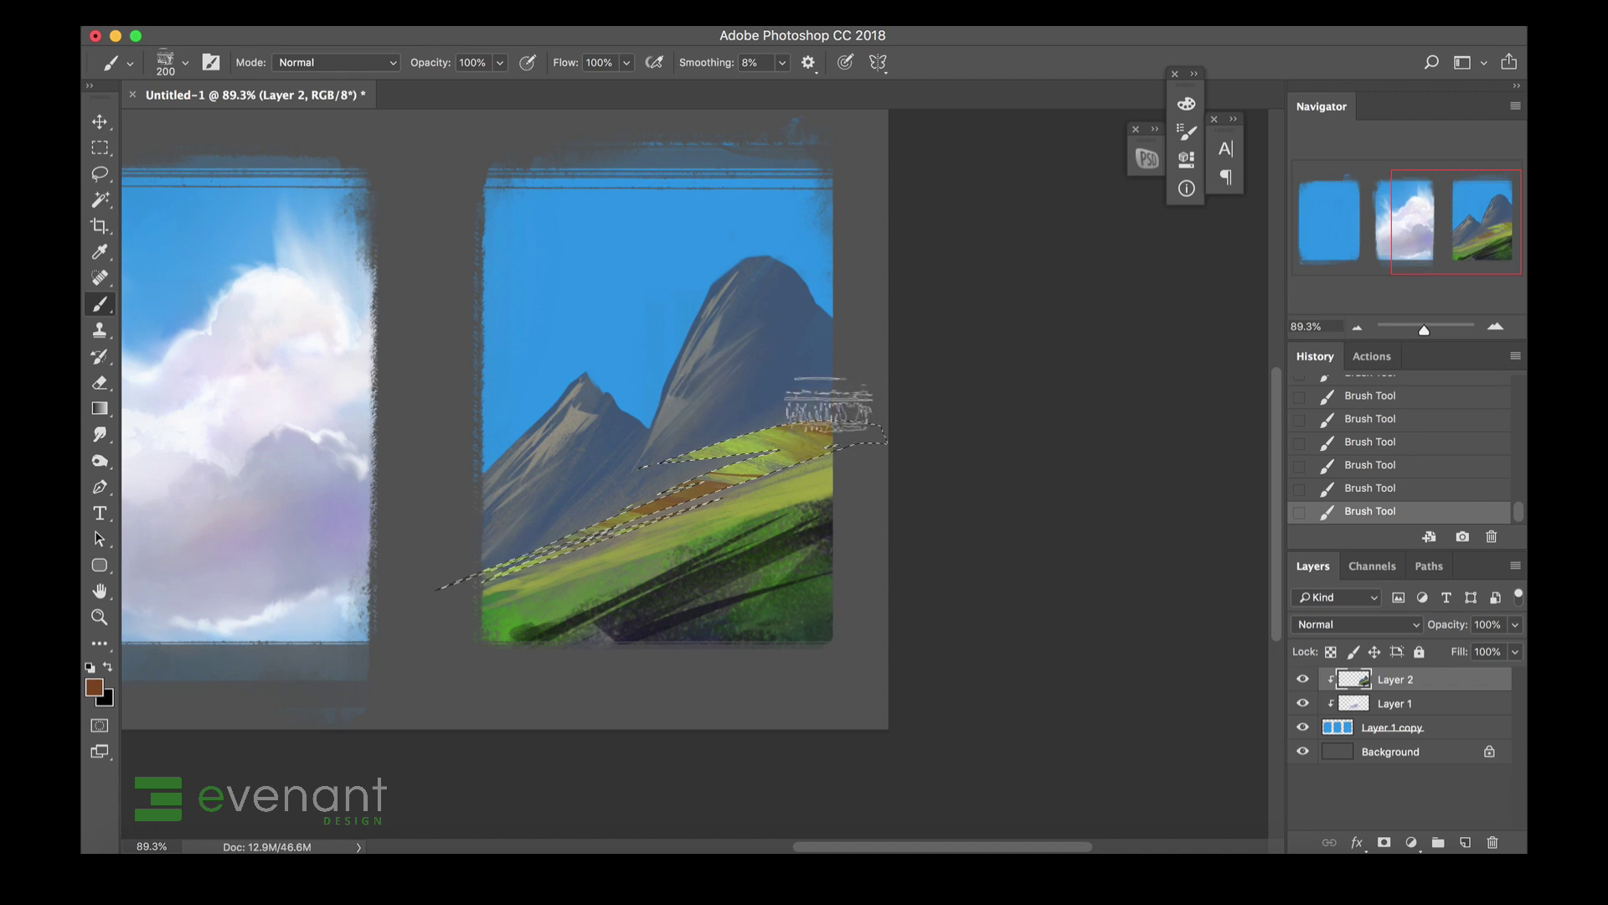
Deselect the field shapes, shrink the Brush, and paint thin brown streaks across the green foreground slope.
{"action": "key", "text": "super+d"}
{"action": "key", "text": "bracketleft"}
{"action": "key", "text": "bracketleft"}
{"action": "key", "text": "bracketleft"}
{"action": "key", "text": "bracketleft"}
{"action": "key", "text": "bracketleft"}
{"action": "key", "text": "bracketleft"}
{"action": "key", "text": "bracketleft"}
{"action": "key", "text": "bracketleft"}
{"action": "key", "text": "bracketleft"}
{"action": "key", "text": "bracketleft"}
{"action": "key", "text": "bracketleft"}
{"action": "key", "text": "bracketleft"}
{"action": "mouse_move", "coordinate": [826, 465]}
{"action": "left_mouse_down"}
{"action": "mouse_move", "coordinate": [728, 477]}
{"action": "mouse_move", "coordinate": [587, 541]}
{"action": "mouse_move", "coordinate": [603, 531]}
{"action": "mouse_move", "coordinate": [502, 601]}
{"action": "mouse_move", "coordinate": [536, 624]}
{"action": "mouse_move", "coordinate": [495, 634]}
{"action": "mouse_move", "coordinate": [658, 634]}
{"action": "left_mouse_up"}
Sample greens from the lower-left foreground and paint textured green strokes toward the mountain base with a 50 px Brush.
{"action": "key", "text": "bracketright"}
{"action": "left_click", "coordinate": [558, 626], "text": "alt"}
{"action": "left_click", "coordinate": [552, 638], "text": "alt"}
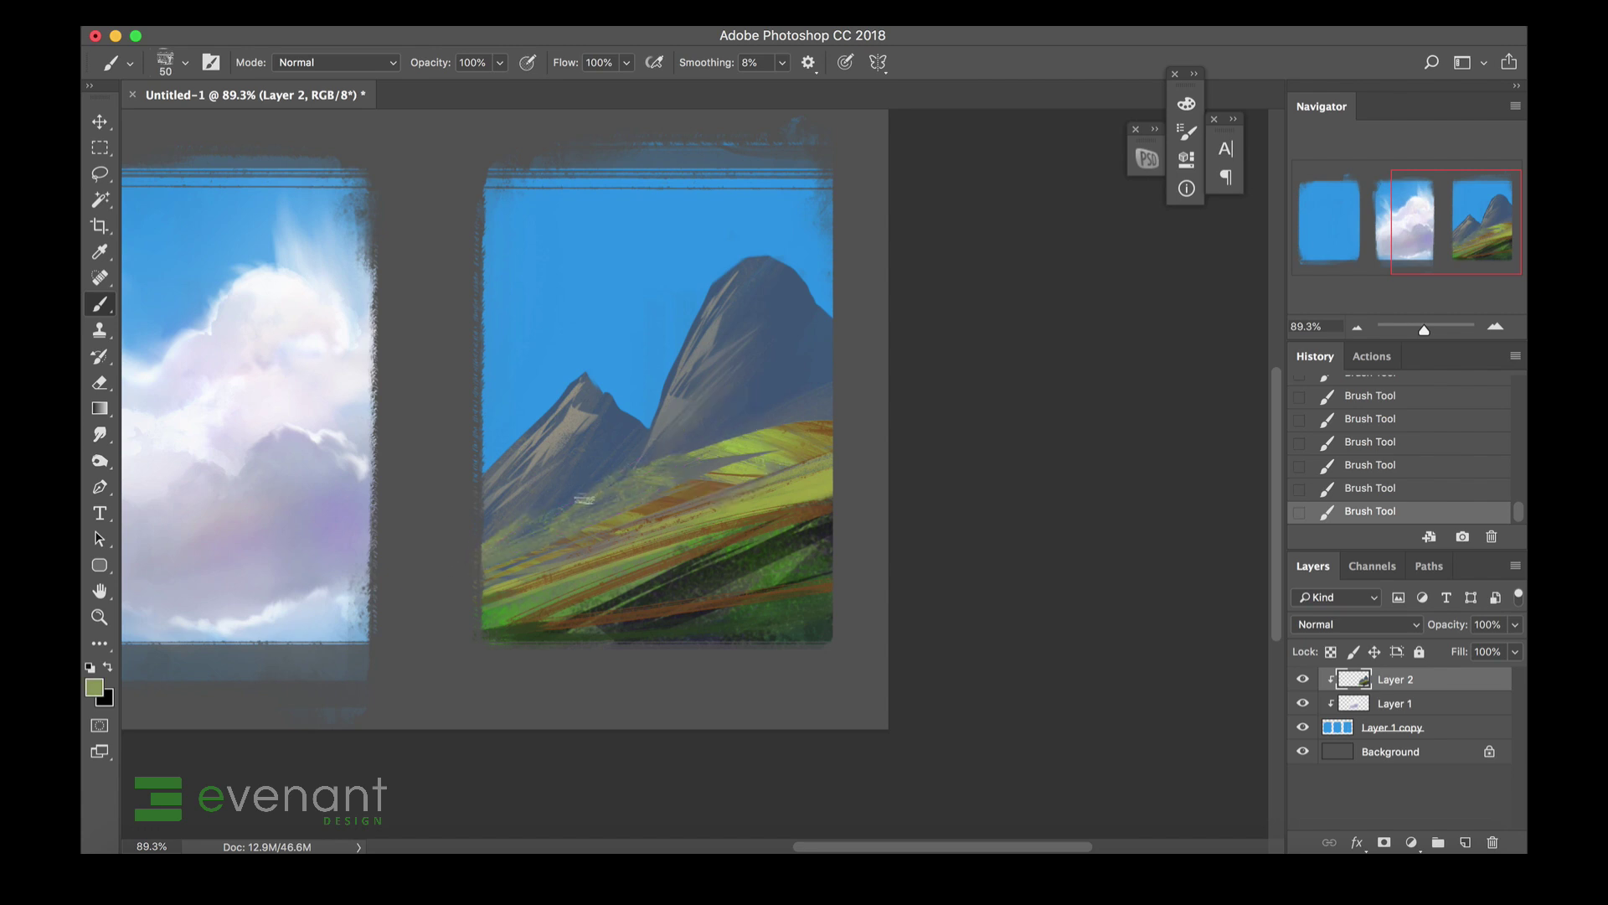
Lasso slivers on both sides of the smaller peak and fill them with off-white snow sampled from the cloud.
{"action": "key", "text": "l"}
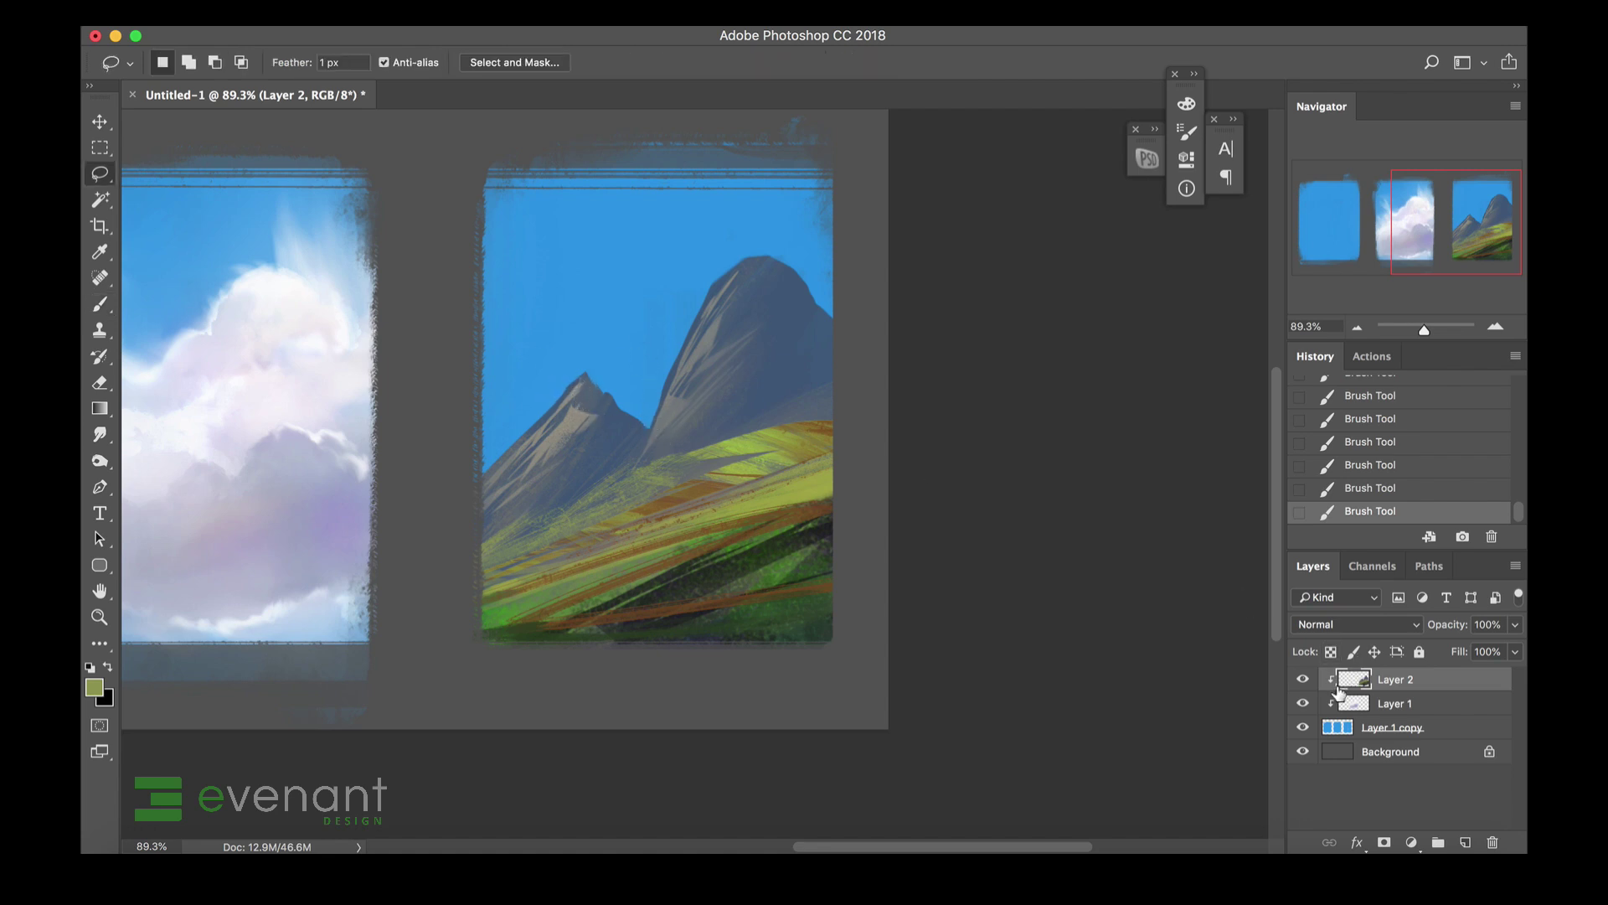
{"action": "mouse_move", "coordinate": [578, 389]}
{"action": "left_mouse_down"}
{"action": "mouse_move", "coordinate": [554, 418]}
{"action": "mouse_move", "coordinate": [561, 407]}
{"action": "left_mouse_up"}
{"action": "left_click_drag", "start_coordinate": [576, 396], "coordinate": [549, 417]}
{"action": "left_click_drag", "start_coordinate": [543, 426], "coordinate": [523, 455]}
{"action": "mouse_move", "coordinate": [546, 450]}
{"action": "left_mouse_down"}
{"action": "mouse_move", "coordinate": [572, 423]}
{"action": "mouse_move", "coordinate": [558, 410]}
{"action": "mouse_move", "coordinate": [507, 468]}
{"action": "mouse_move", "coordinate": [543, 444]}
{"action": "mouse_move", "coordinate": [531, 431]}
{"action": "left_mouse_up"}
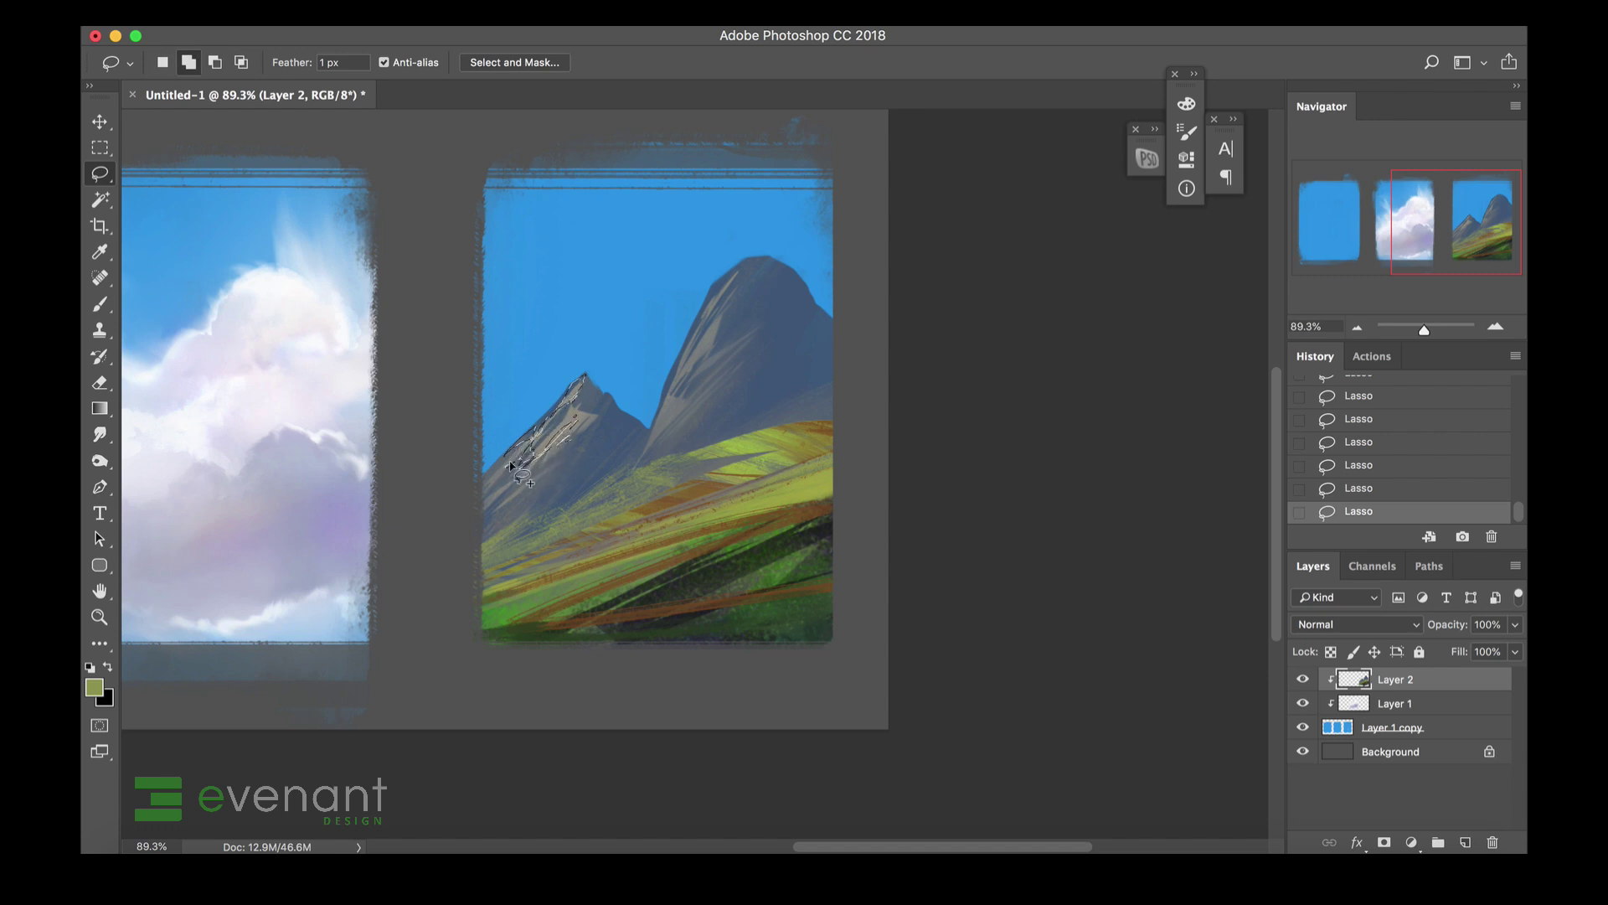
{"action": "left_click_drag", "start_coordinate": [610, 392], "coordinate": [600, 412]}
{"action": "key", "text": "b"}
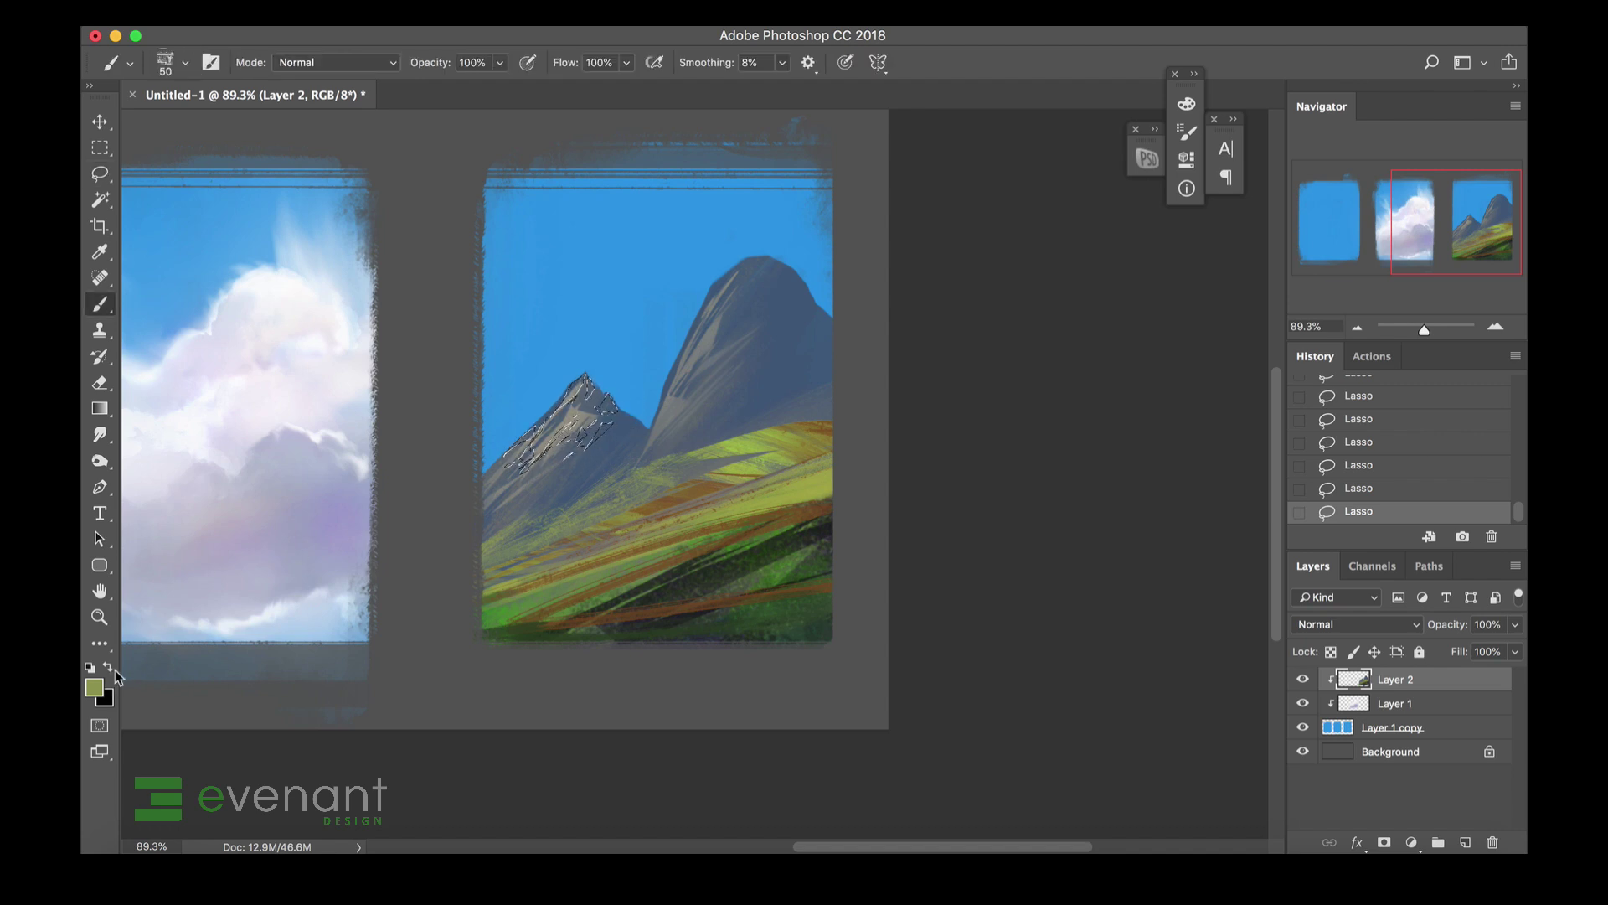
{"action": "left_click", "coordinate": [289, 390], "text": "alt"}
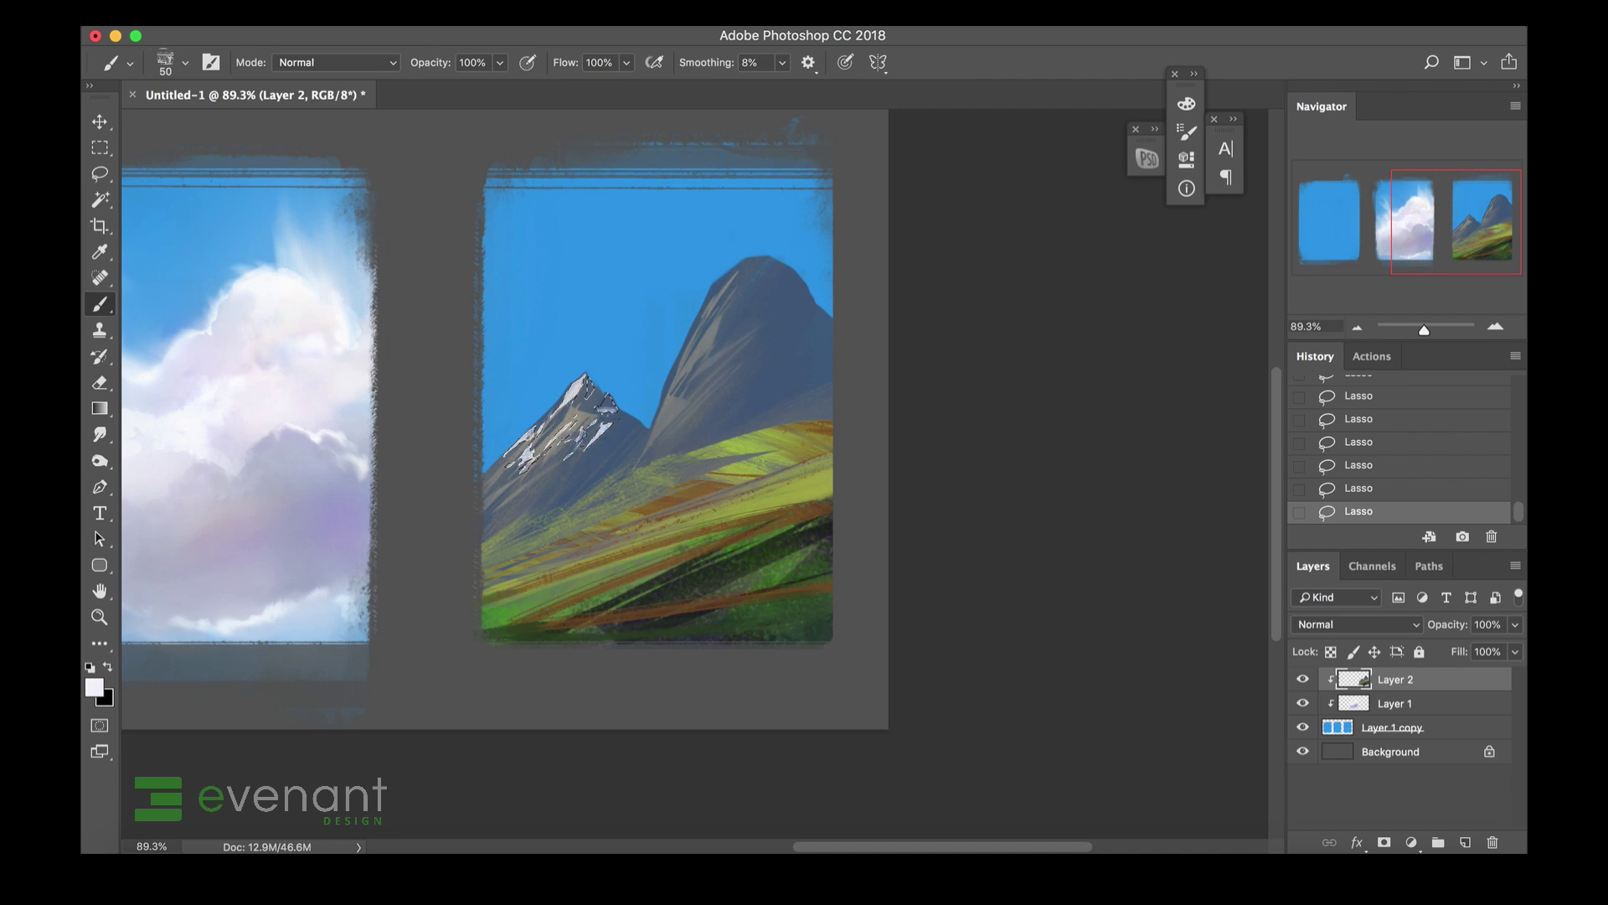
Sample the sky blue, lighten it, brush it into the smaller peak's snow selection, and deselect.
{"action": "left_click", "coordinate": [639, 294], "text": "alt"}
{"action": "left_click", "coordinate": [94, 687]}
{"action": "left_click", "coordinate": [1038, 281]}
{"action": "left_click", "coordinate": [1016, 264]}
{"action": "left_click", "coordinate": [1364, 254]}
{"action": "key", "text": "b"}
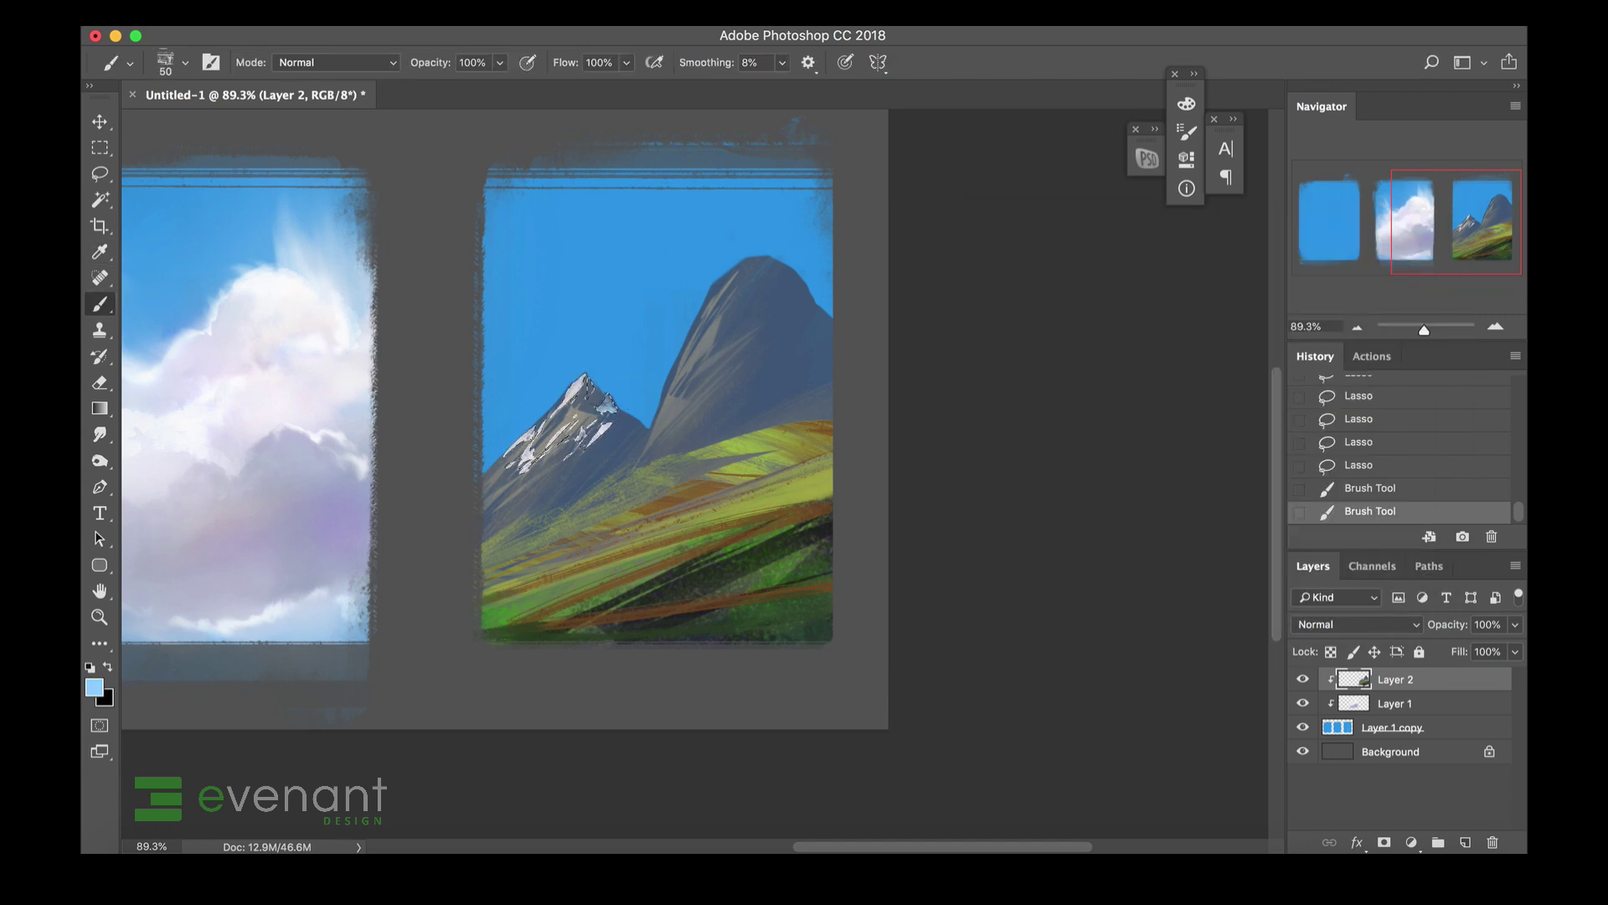
{"action": "left_click_drag", "start_coordinate": [548, 433], "coordinate": [511, 459]}
{"action": "key", "text": "super+d"}
Lasso snow slivers down the large peak's left ridge and a broad patch on its lower face.
{"action": "key", "text": "l"}
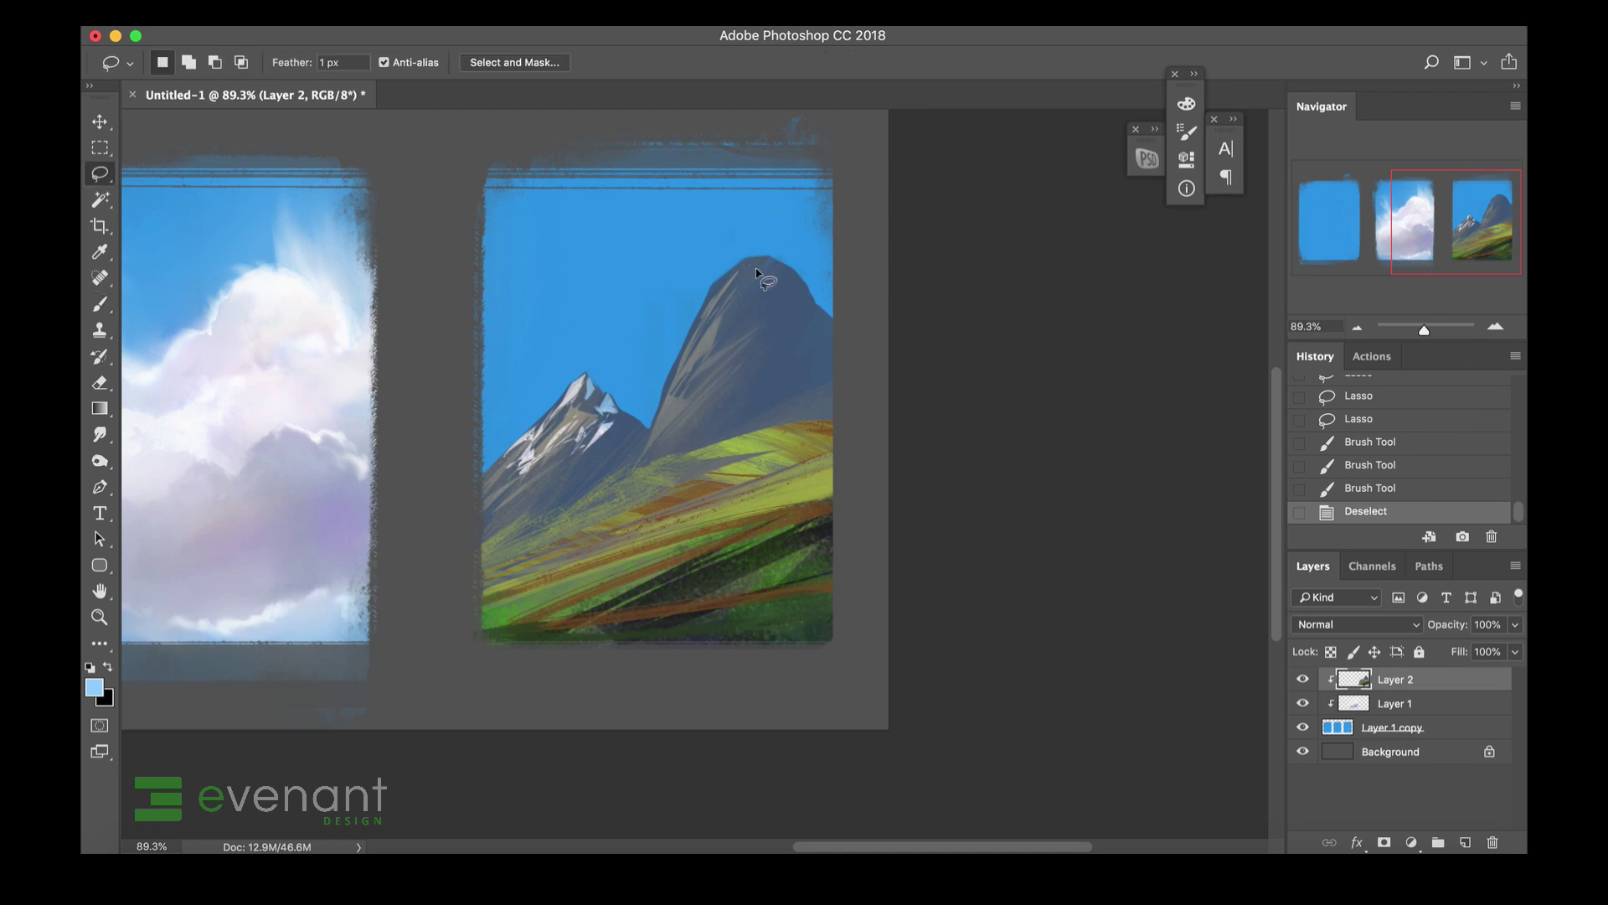
{"action": "left_click_drag", "start_coordinate": [736, 273], "coordinate": [722, 283]}
{"action": "mouse_move", "coordinate": [725, 280]}
{"action": "left_mouse_down"}
{"action": "mouse_move", "coordinate": [711, 299]}
{"action": "mouse_move", "coordinate": [739, 282]}
{"action": "left_mouse_up"}
{"action": "left_click_drag", "start_coordinate": [739, 290], "coordinate": [695, 322]}
{"action": "mouse_move", "coordinate": [686, 377]}
{"action": "left_mouse_down"}
{"action": "mouse_move", "coordinate": [717, 317]}
{"action": "mouse_move", "coordinate": [698, 357]}
{"action": "left_mouse_up"}
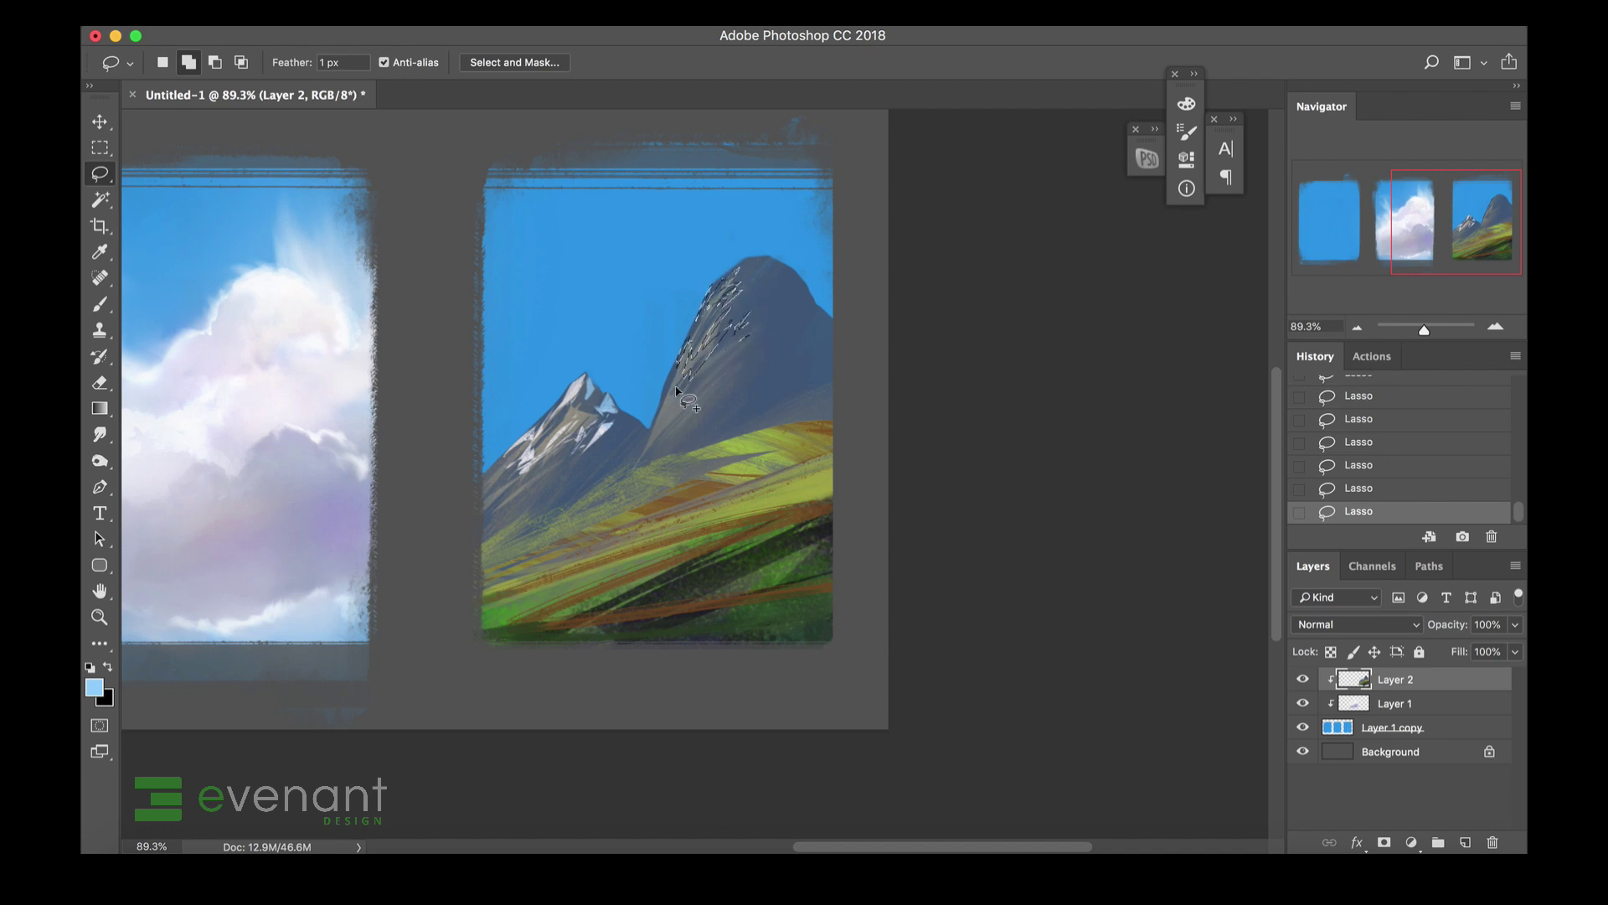
{"action": "mouse_move", "coordinate": [700, 401]}
{"action": "left_mouse_down"}
{"action": "mouse_move", "coordinate": [737, 365]}
{"action": "mouse_move", "coordinate": [698, 440]}
{"action": "mouse_move", "coordinate": [674, 450]}
{"action": "left_mouse_up"}
Sample pale snow from the smaller peak, brush it into the large peak's selections at 175 px, and deselect.
{"action": "key", "text": "b"}
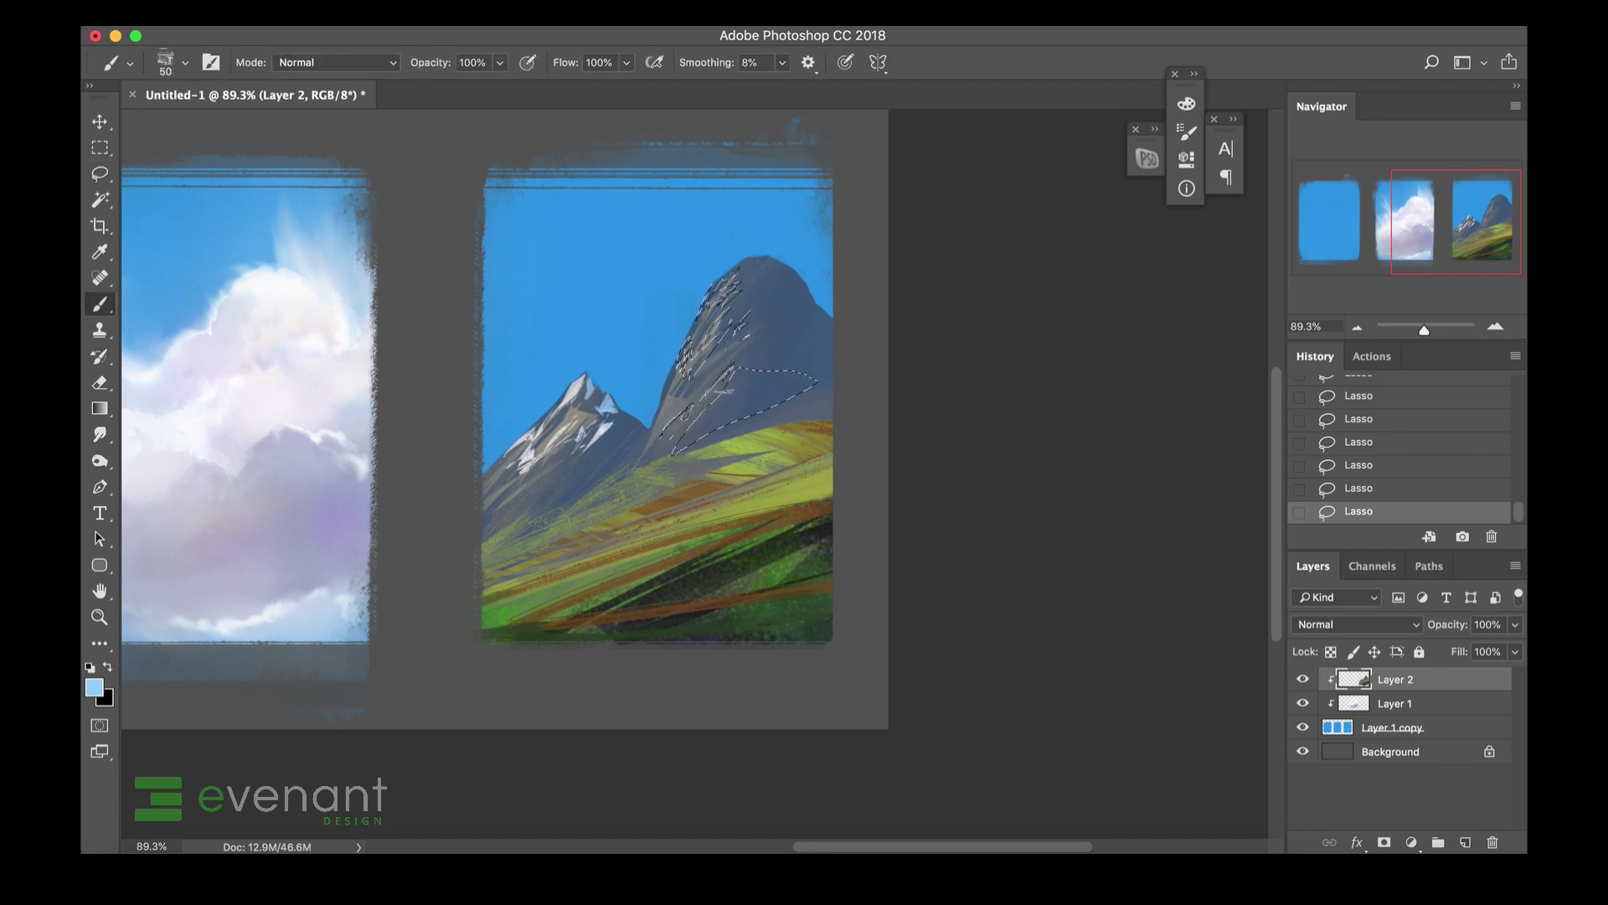
{"action": "left_click", "coordinate": [574, 377], "text": "alt"}
{"action": "mouse_move", "coordinate": [650, 419]}
{"action": "left_mouse_down"}
{"action": "mouse_move", "coordinate": [704, 352]}
{"action": "mouse_move", "coordinate": [722, 393]}
{"action": "mouse_move", "coordinate": [695, 431]}
{"action": "left_mouse_up"}
{"action": "left_click_drag", "start_coordinate": [741, 377], "coordinate": [708, 419]}
{"action": "mouse_move", "coordinate": [767, 377]}
{"action": "left_mouse_down"}
{"action": "mouse_move", "coordinate": [737, 410]}
{"action": "mouse_move", "coordinate": [771, 402]}
{"action": "left_mouse_up"}
{"action": "mouse_move", "coordinate": [814, 385]}
{"action": "left_mouse_down"}
{"action": "mouse_move", "coordinate": [795, 401]}
{"action": "mouse_move", "coordinate": [773, 340]}
{"action": "left_mouse_up"}
{"action": "left_click_drag", "start_coordinate": [746, 360], "coordinate": [647, 457]}
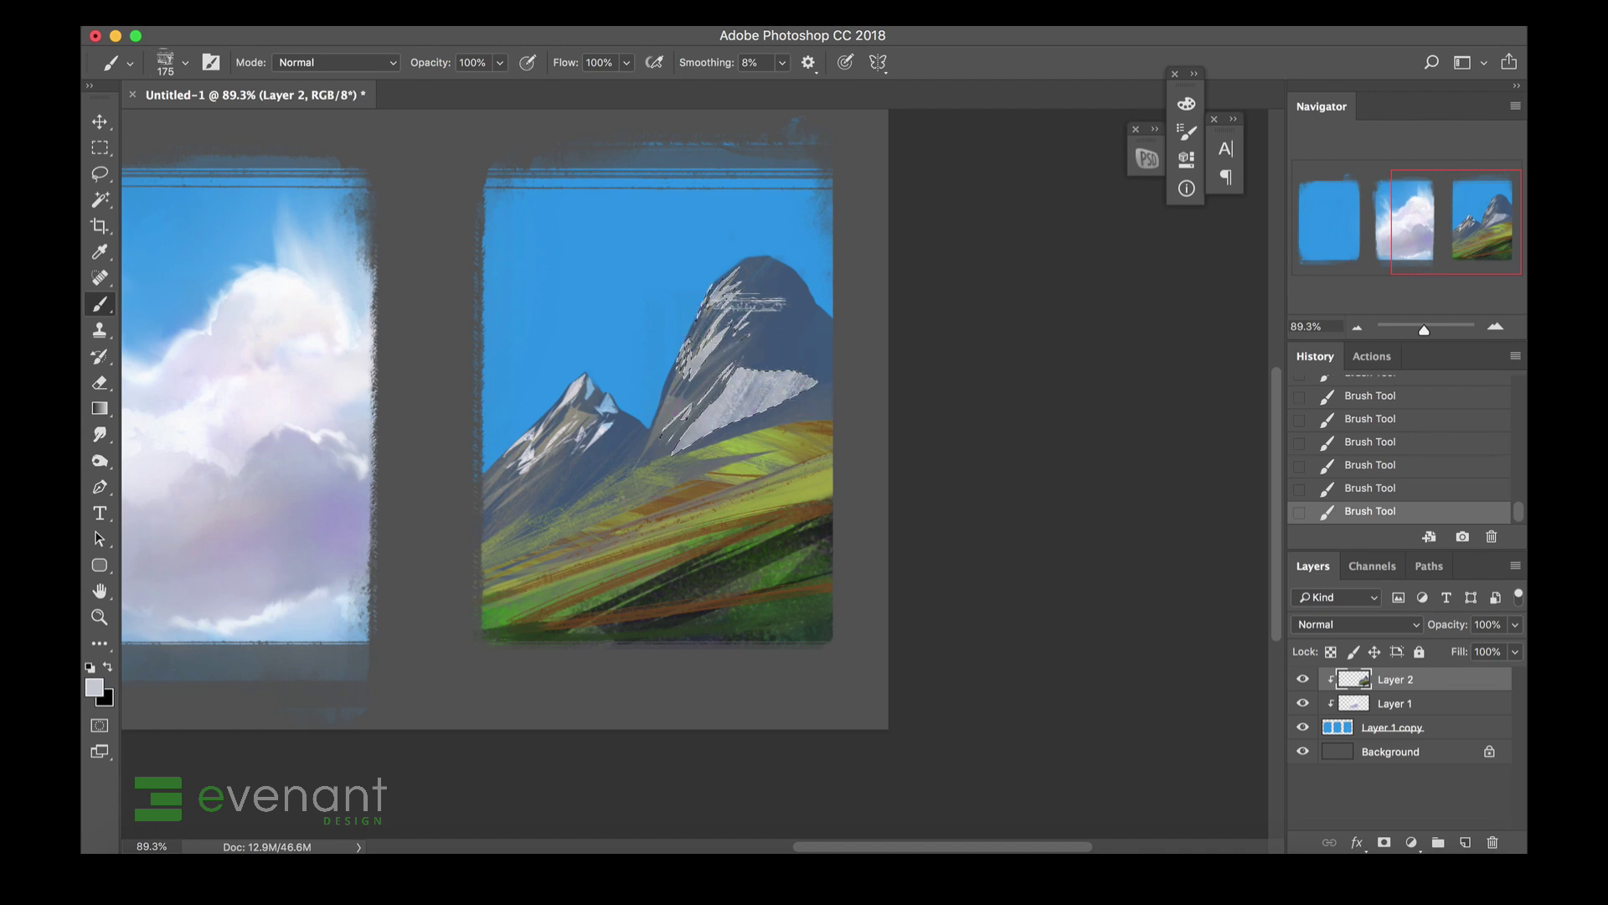
{"action": "key", "text": "l"}
{"action": "key", "text": "ctrl+d"}
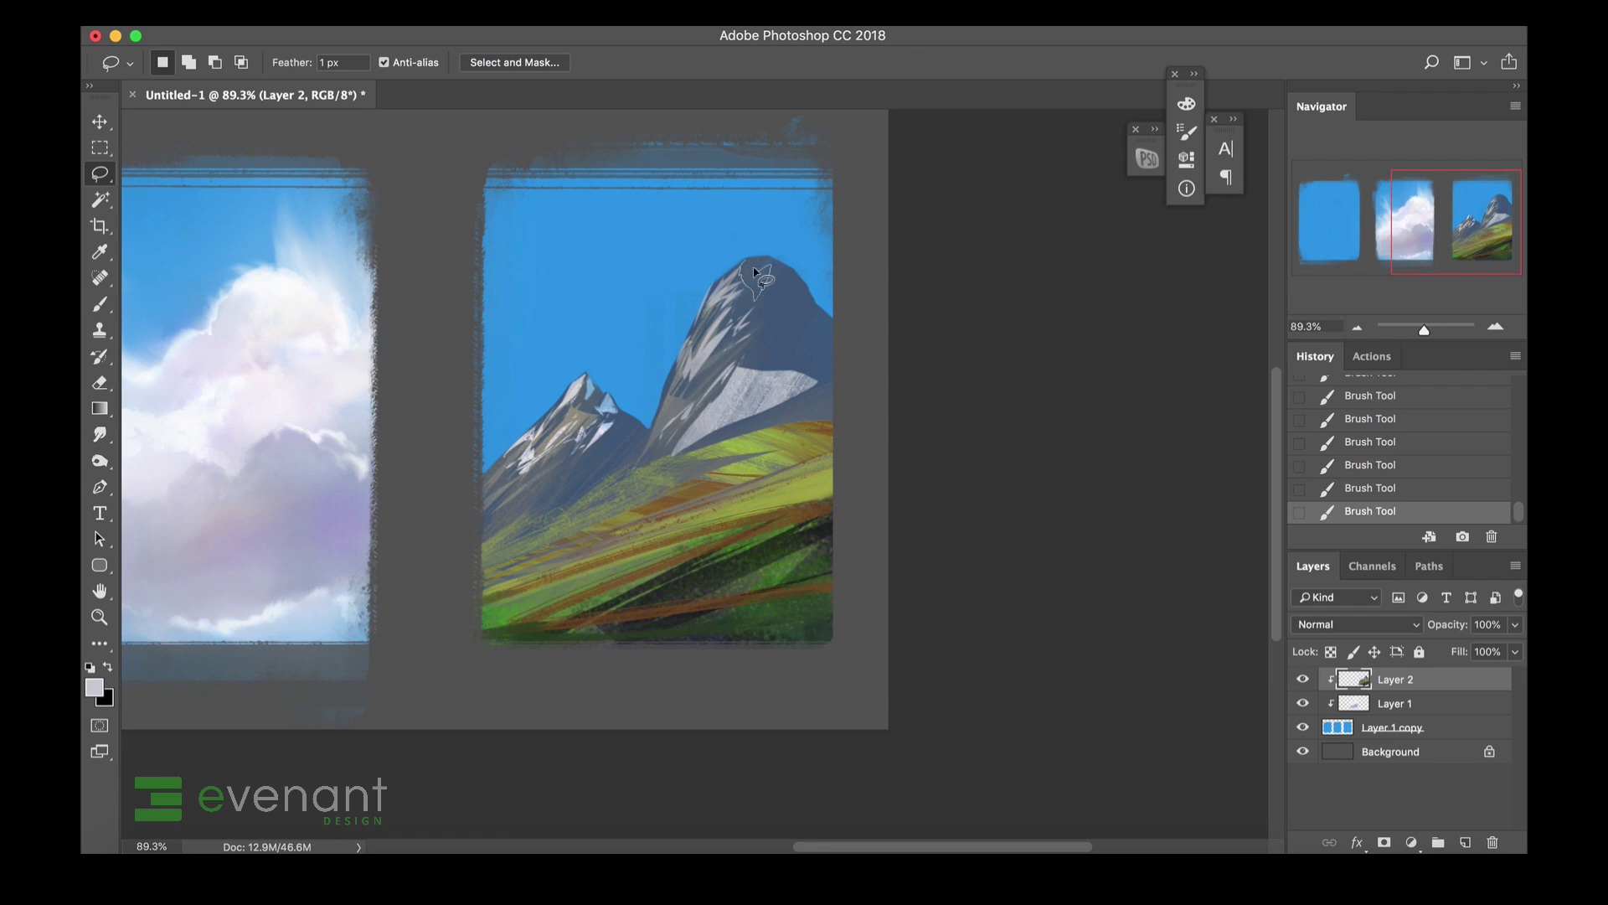
Lasso small patches on the large peak's summit and a larger area on its right flank.
{"action": "left_click_drag", "start_coordinate": [755, 266], "coordinate": [758, 269]}
{"action": "left_click_drag", "start_coordinate": [758, 260], "coordinate": [767, 267]}
{"action": "left_click_drag", "start_coordinate": [766, 261], "coordinate": [770, 270]}
{"action": "left_click_drag", "start_coordinate": [767, 264], "coordinate": [771, 273]}
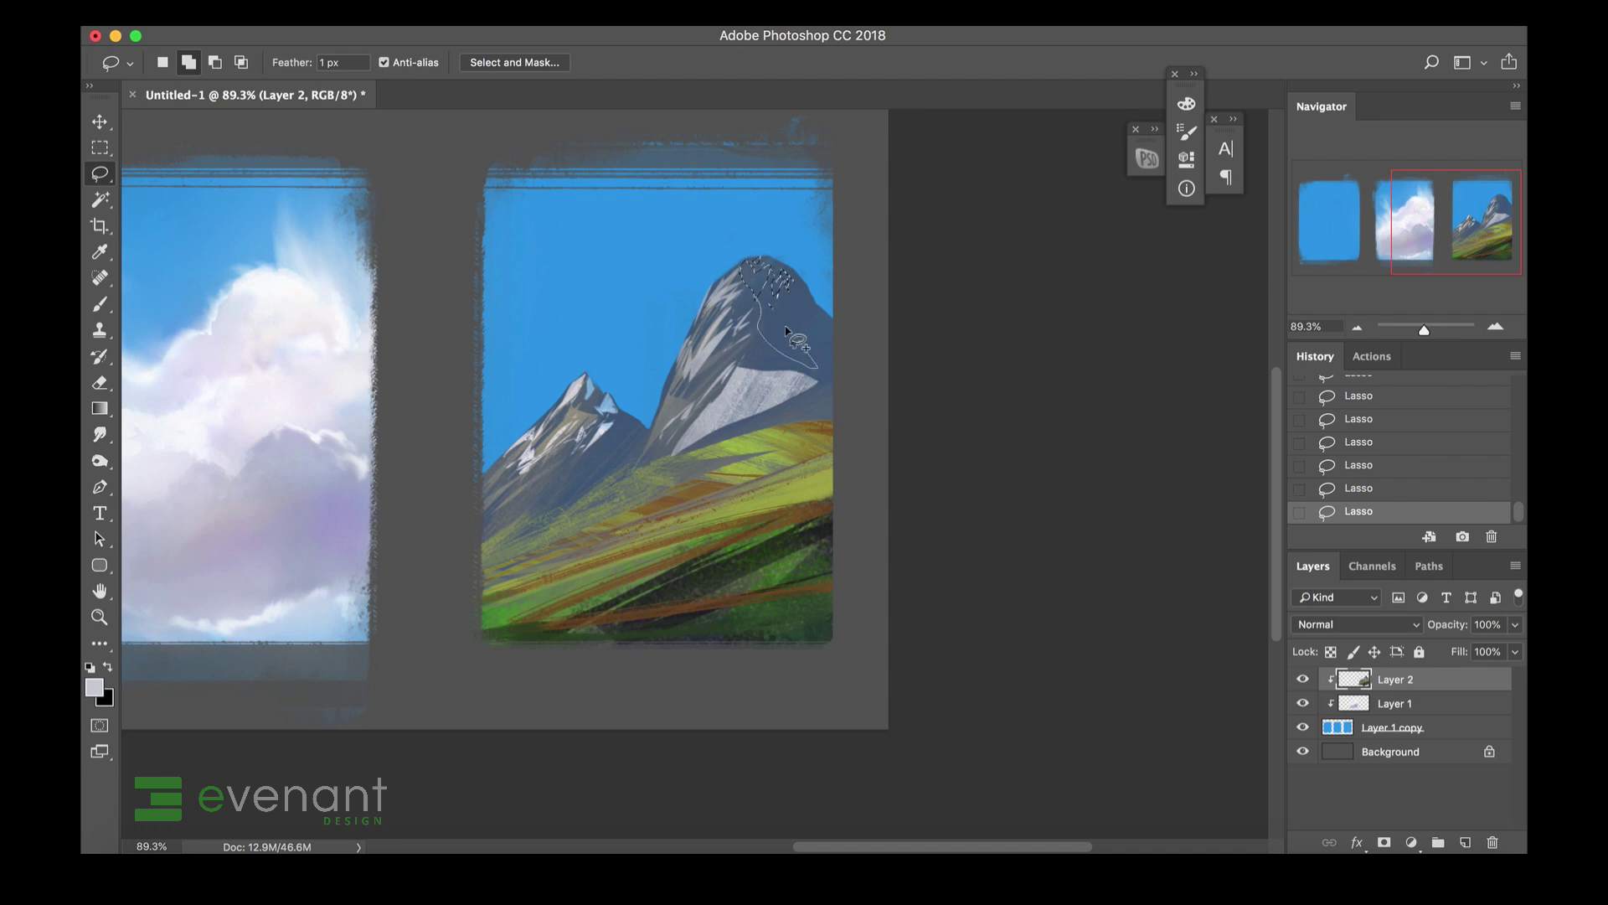
{"action": "mouse_move", "coordinate": [847, 346]}
{"action": "left_mouse_down"}
{"action": "mouse_move", "coordinate": [837, 363]}
{"action": "mouse_move", "coordinate": [819, 353]}
{"action": "left_mouse_up"}
Fill the summit and right-flank selections with sampled snow and shaded blue tones at 175 px, and deselect.
{"action": "key", "text": "b"}
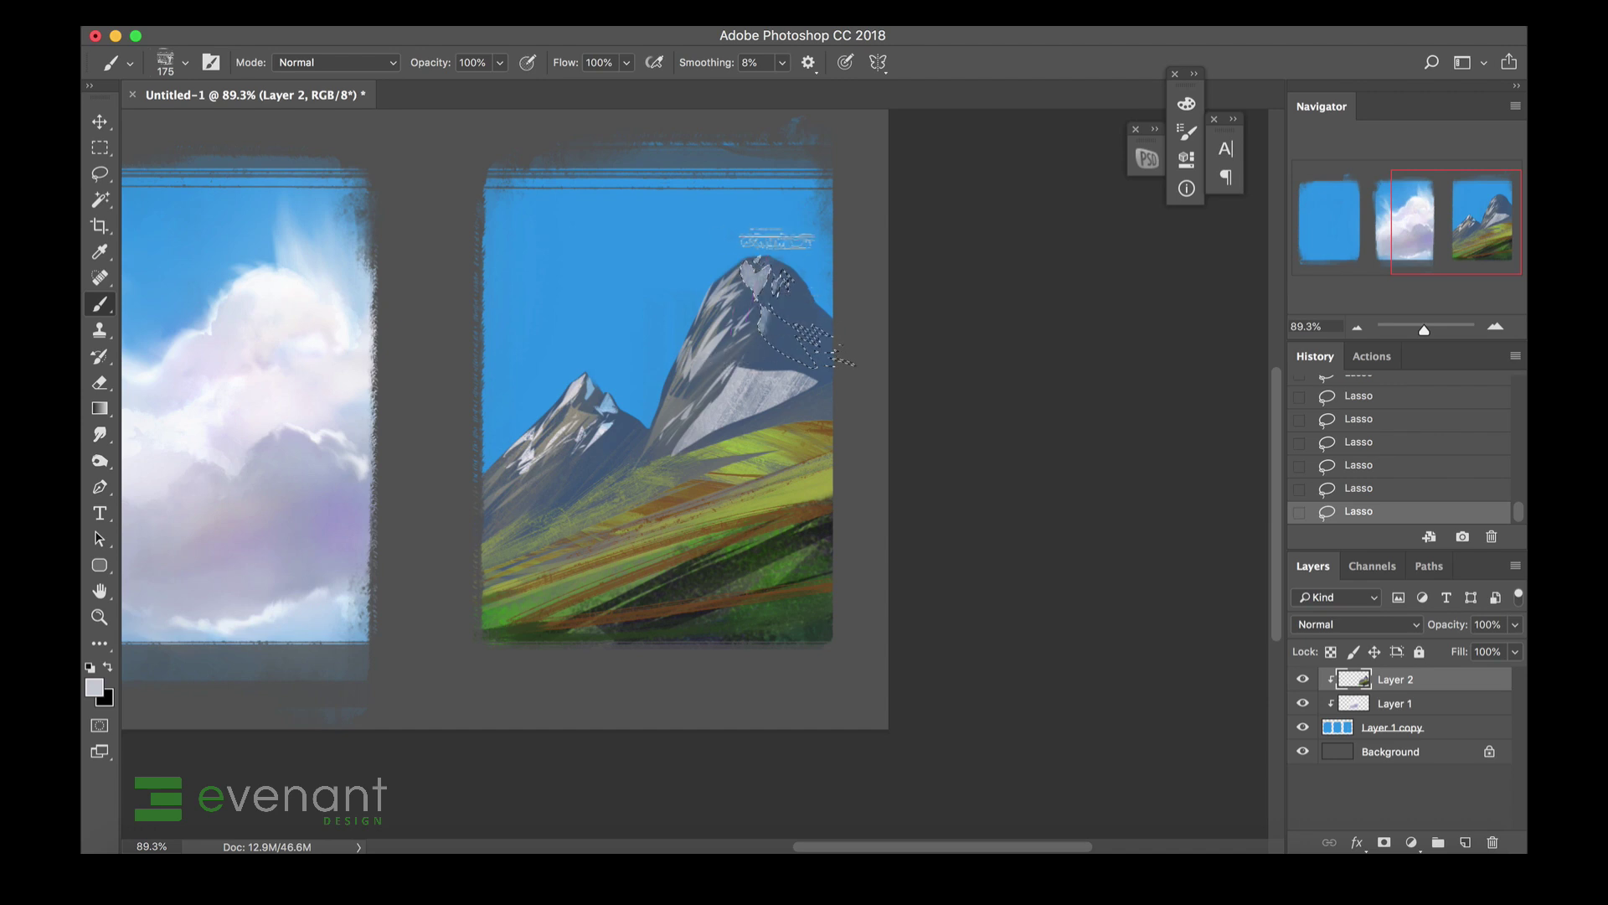
{"action": "mouse_move", "coordinate": [745, 267]}
{"action": "left_mouse_down"}
{"action": "mouse_move", "coordinate": [792, 286]}
{"action": "mouse_move", "coordinate": [752, 245]}
{"action": "mouse_move", "coordinate": [771, 333]}
{"action": "mouse_move", "coordinate": [752, 237]}
{"action": "left_mouse_up"}
{"action": "left_click", "coordinate": [616, 400], "text": "alt"}
{"action": "left_click_drag", "start_coordinate": [804, 298], "coordinate": [840, 312]}
{"action": "mouse_move", "coordinate": [840, 312]}
{"action": "left_mouse_down"}
{"action": "mouse_move", "coordinate": [812, 335]}
{"action": "mouse_move", "coordinate": [757, 302]}
{"action": "left_mouse_up"}
{"action": "left_click", "coordinate": [759, 385], "text": "alt"}
{"action": "mouse_move", "coordinate": [757, 302]}
{"action": "left_mouse_down"}
{"action": "mouse_move", "coordinate": [771, 270]}
{"action": "mouse_move", "coordinate": [780, 293]}
{"action": "left_mouse_up"}
{"action": "left_click", "coordinate": [781, 333], "text": "alt"}
{"action": "left_click", "coordinate": [776, 222], "text": "alt"}
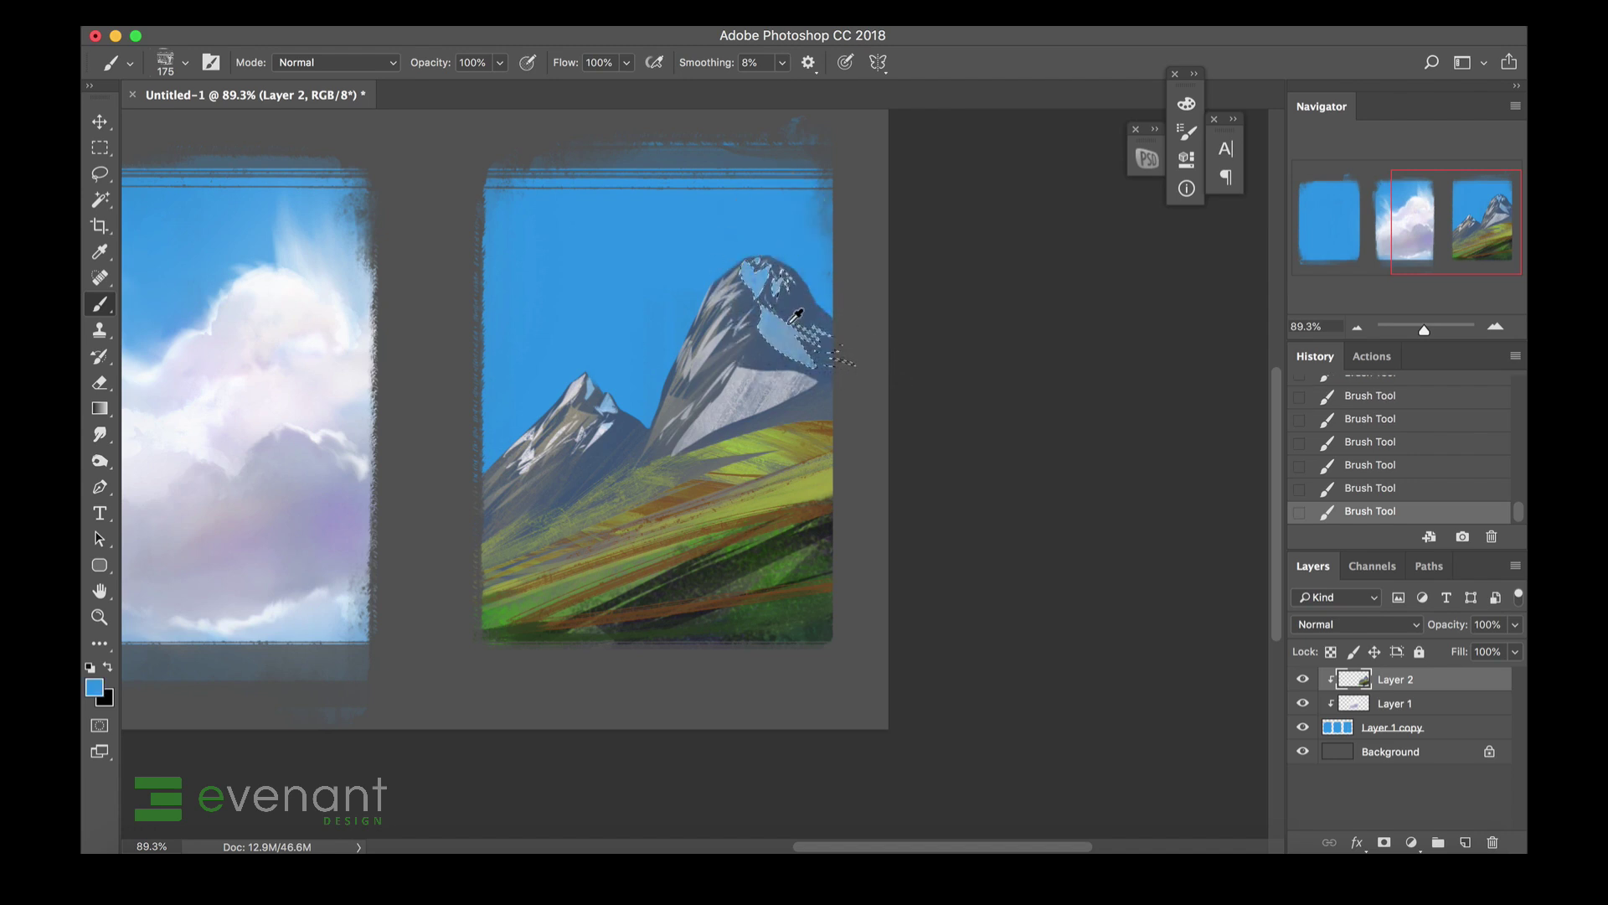
{"action": "left_click", "coordinate": [593, 387], "text": "alt"}
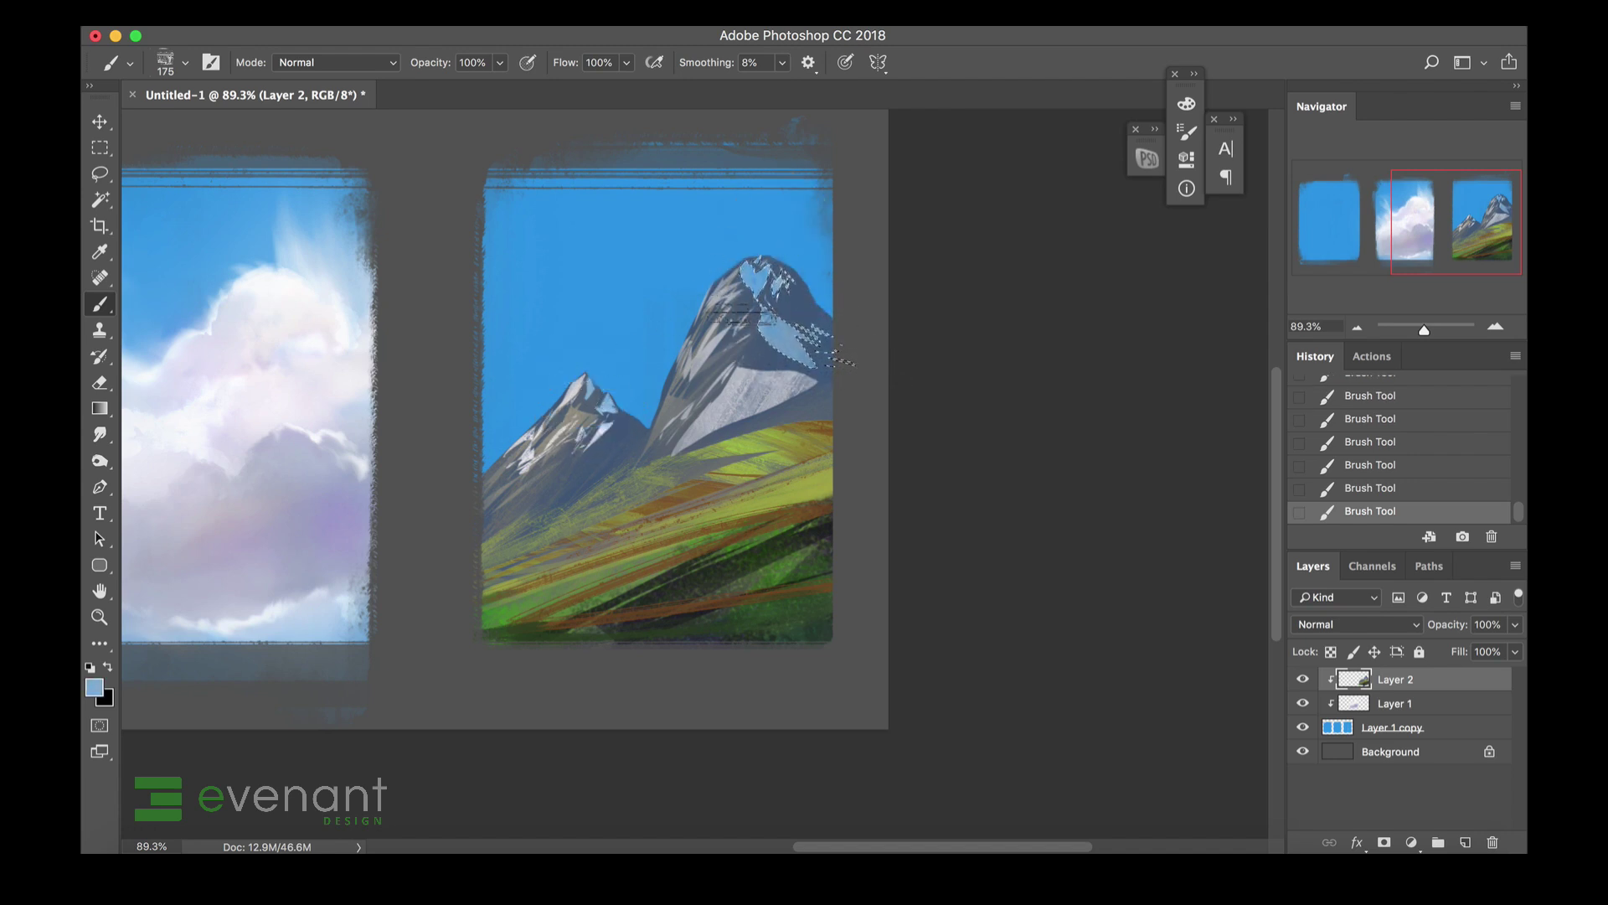
{"action": "key", "text": "ctrl+d"}
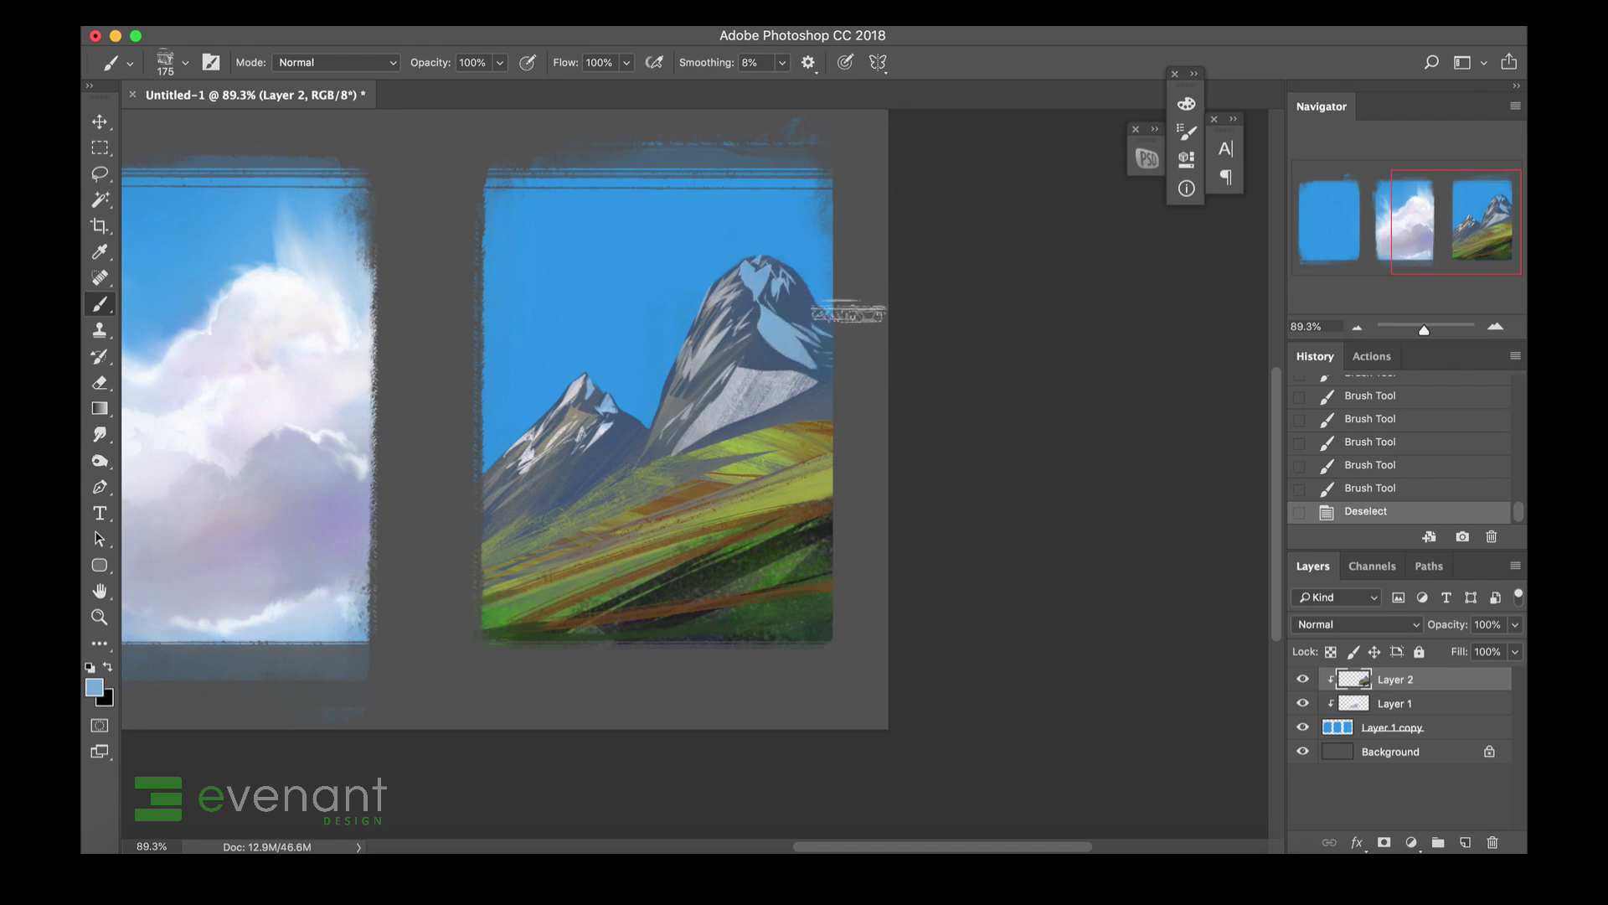
{"action": "key", "text": "l"}
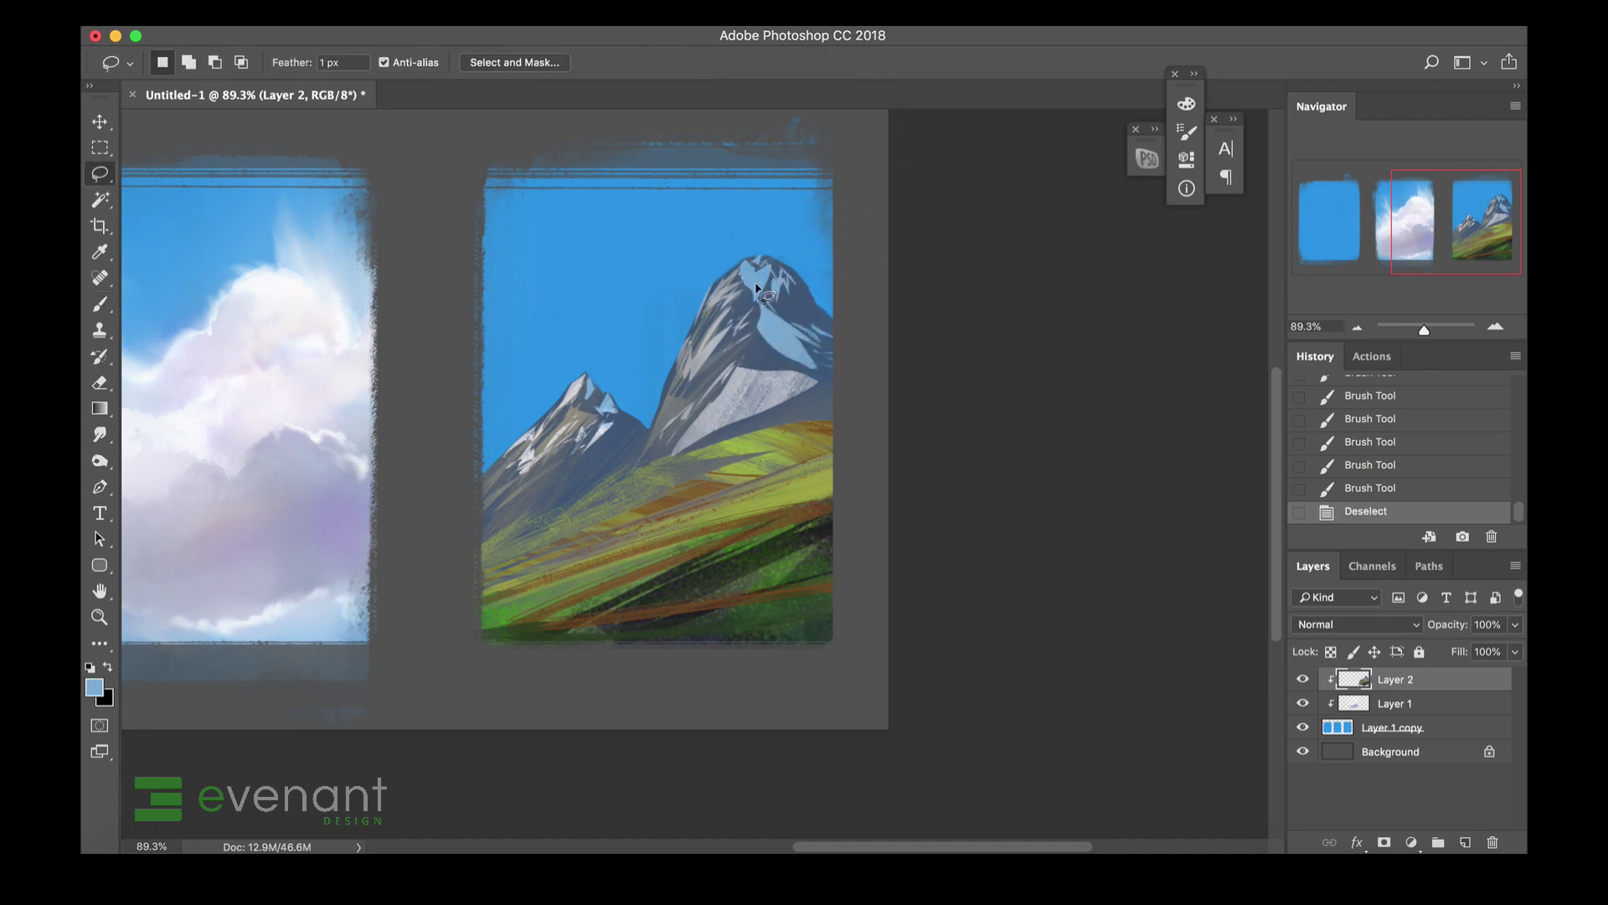
{"action": "left_click_drag", "start_coordinate": [814, 376], "coordinate": [807, 367]}
{"action": "key", "text": "ctrl+d"}
Brush light blue onto the lower edge of the snow on the large peak's right flank.
{"action": "key", "text": "b"}
{"action": "right_click", "coordinate": [752, 343]}
{"action": "left_click", "coordinate": [753, 338]}
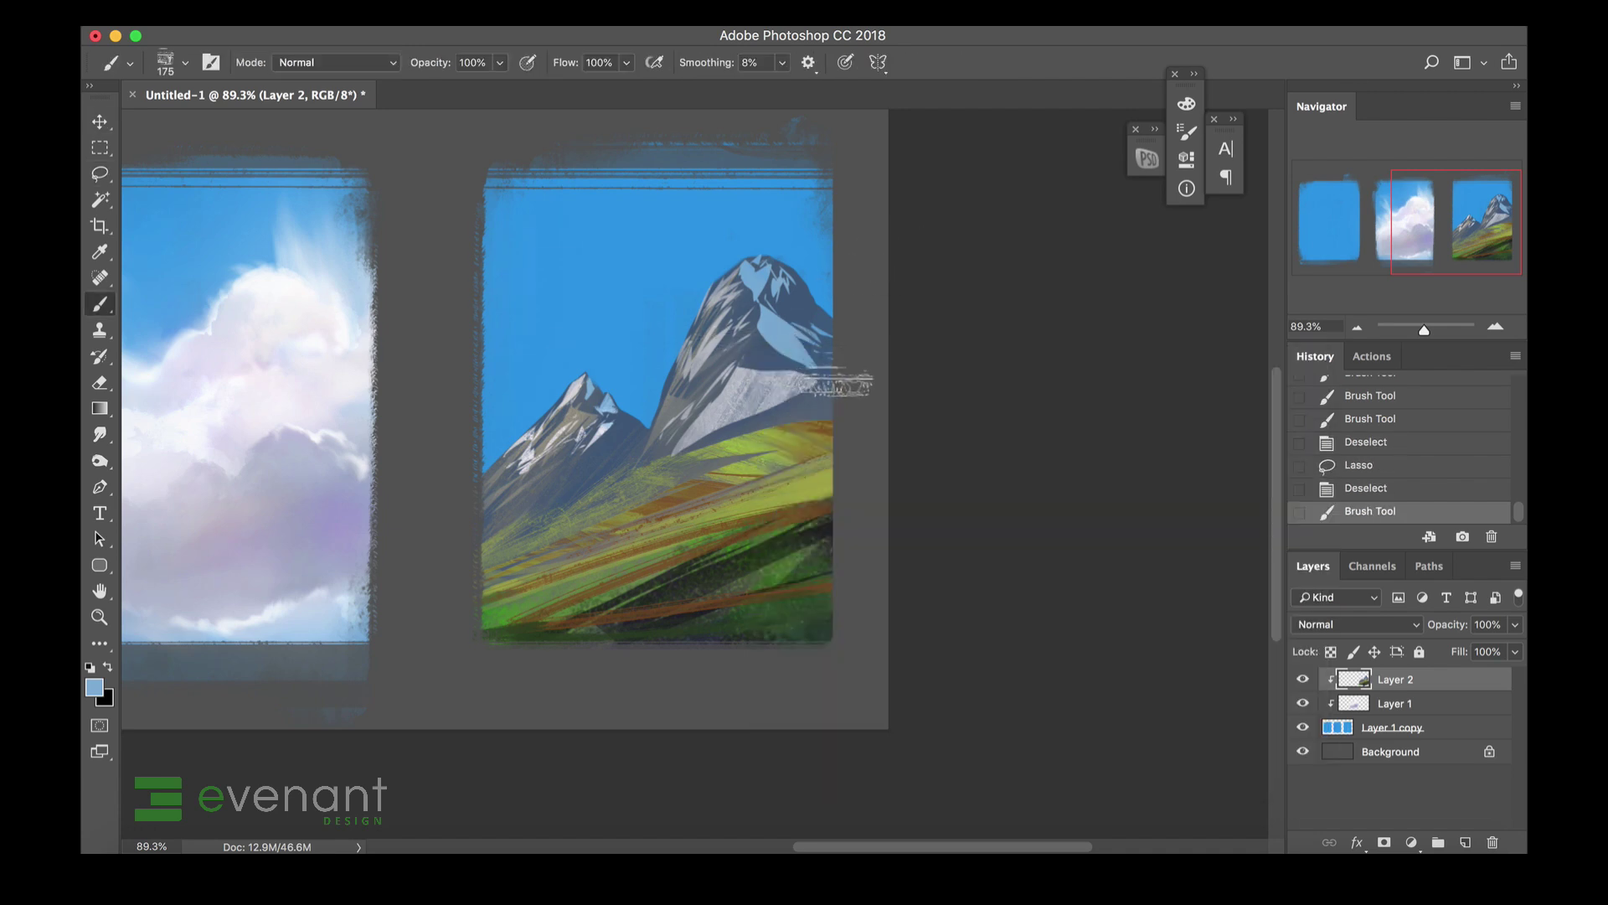
Brush sampled grey over the upper edge of the snowfield on the large peak's right flank at 50 px.
{"action": "scroll", "coordinate": [836, 382], "scroll_direction": "up", "scroll_amount": 3}
{"action": "key", "text": "bracketleft"}
{"action": "key", "text": "bracketleft"}
{"action": "key", "text": "bracketleft"}
{"action": "key", "text": "bracketleft"}
{"action": "key", "text": "bracketleft"}
{"action": "key", "text": "bracketleft"}
{"action": "key", "text": "bracketleft"}
{"action": "key", "text": "bracketleft"}
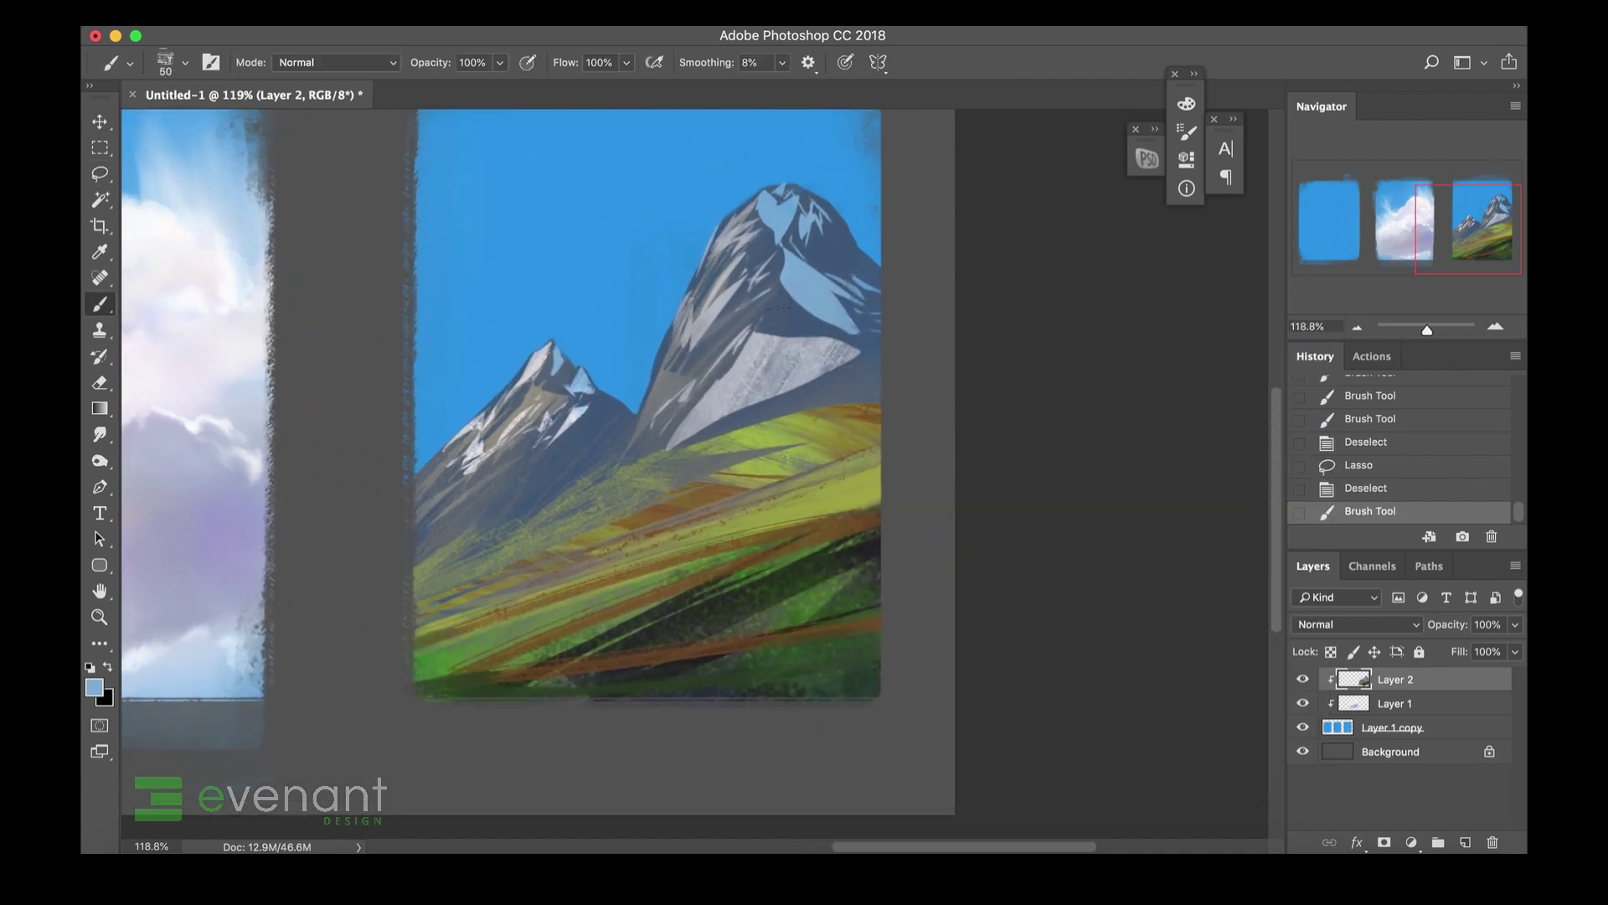
{"action": "left_click_drag", "start_coordinate": [774, 306], "coordinate": [752, 334]}
{"action": "left_click_drag", "start_coordinate": [774, 308], "coordinate": [758, 335]}
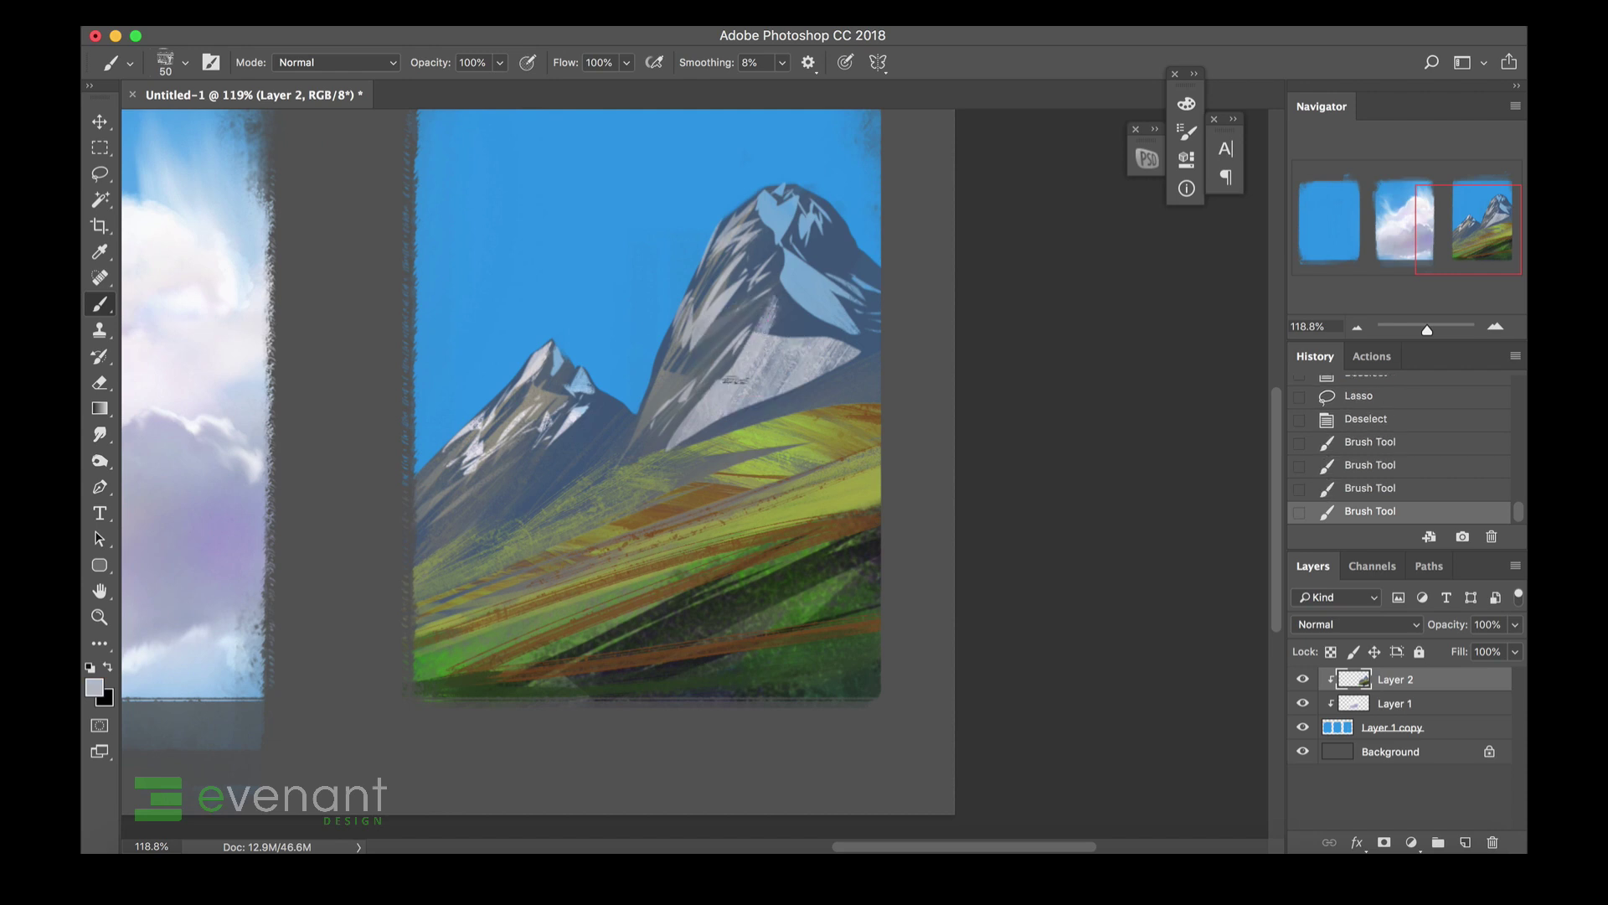
Blend the large peak's right-flank snow and the meadow's upper edge using the Mixer Brush at 80 px with 40% wet.
{"action": "right_click", "coordinate": [100, 304]}
{"action": "left_click", "coordinate": [165, 358]}
{"action": "mouse_move", "coordinate": [779, 343]}
{"action": "left_mouse_down"}
{"action": "mouse_move", "coordinate": [816, 322]}
{"action": "mouse_move", "coordinate": [762, 352]}
{"action": "mouse_move", "coordinate": [779, 308]}
{"action": "left_mouse_up"}
{"action": "key", "text": "bracketleft"}
{"action": "key", "text": "bracketleft"}
{"action": "key", "text": "bracketleft"}
{"action": "key", "text": "bracketleft"}
{"action": "left_click", "coordinate": [532, 63]}
{"action": "left_click_drag", "start_coordinate": [555, 84], "coordinate": [561, 87]}
{"action": "mouse_move", "coordinate": [792, 323]}
{"action": "left_mouse_down"}
{"action": "mouse_move", "coordinate": [756, 351]}
{"action": "mouse_move", "coordinate": [787, 298]}
{"action": "left_mouse_up"}
{"action": "mouse_move", "coordinate": [777, 306]}
{"action": "left_mouse_down"}
{"action": "mouse_move", "coordinate": [791, 265]}
{"action": "mouse_move", "coordinate": [762, 313]}
{"action": "mouse_move", "coordinate": [735, 284]}
{"action": "mouse_move", "coordinate": [747, 294]}
{"action": "mouse_move", "coordinate": [832, 266]}
{"action": "left_mouse_up"}
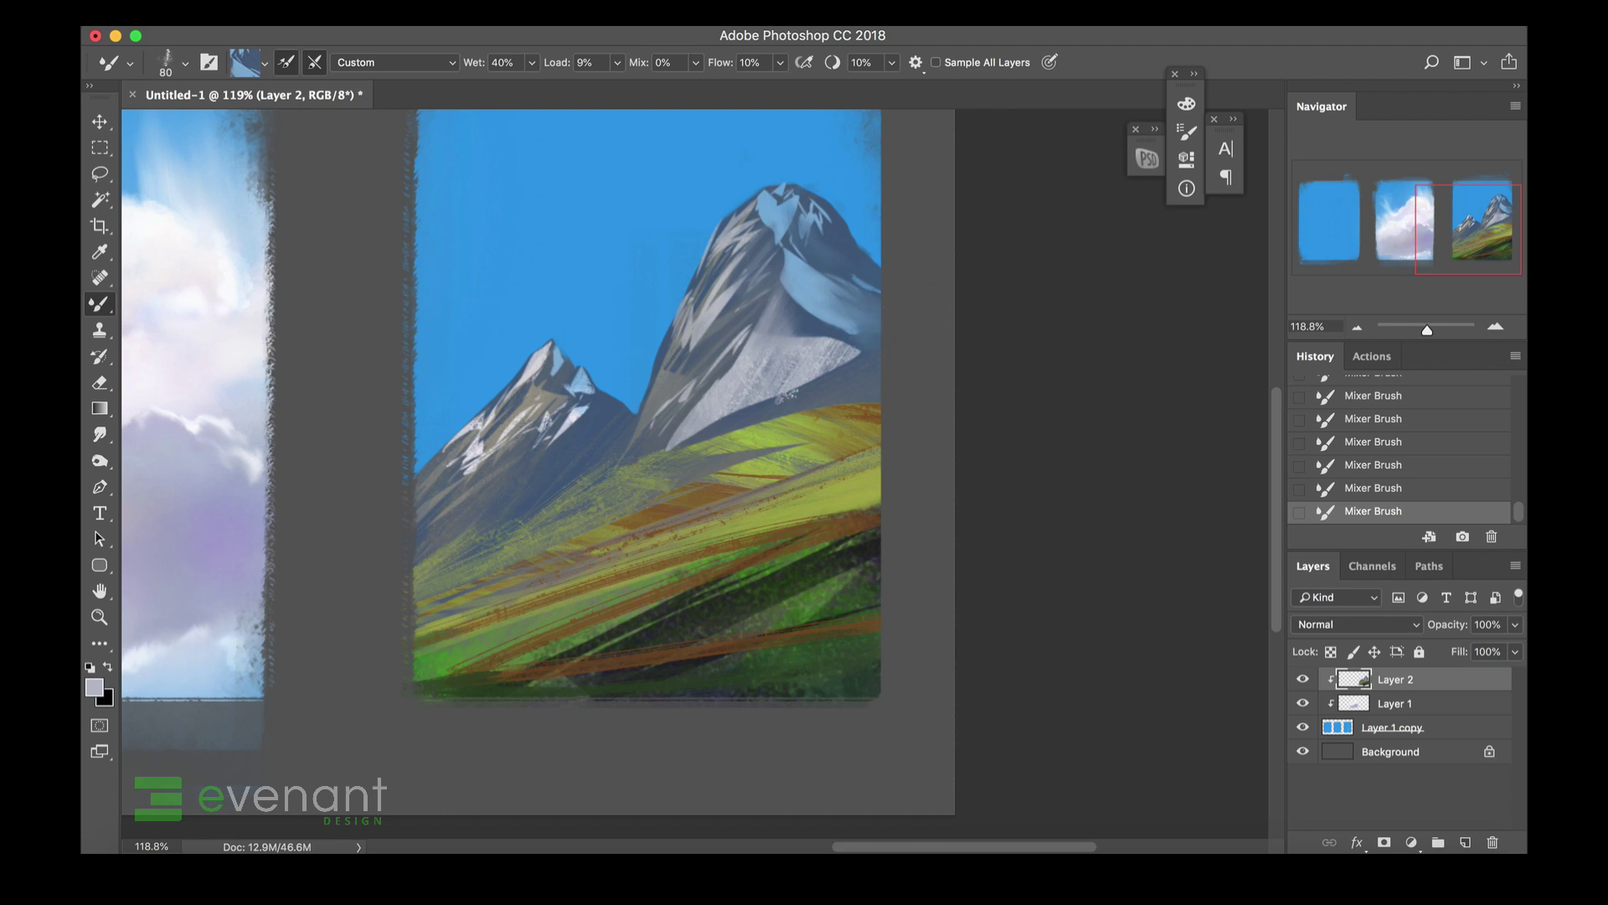
{"action": "left_click", "coordinate": [747, 457], "text": "alt"}
{"action": "left_click", "coordinate": [638, 488], "text": "alt"}
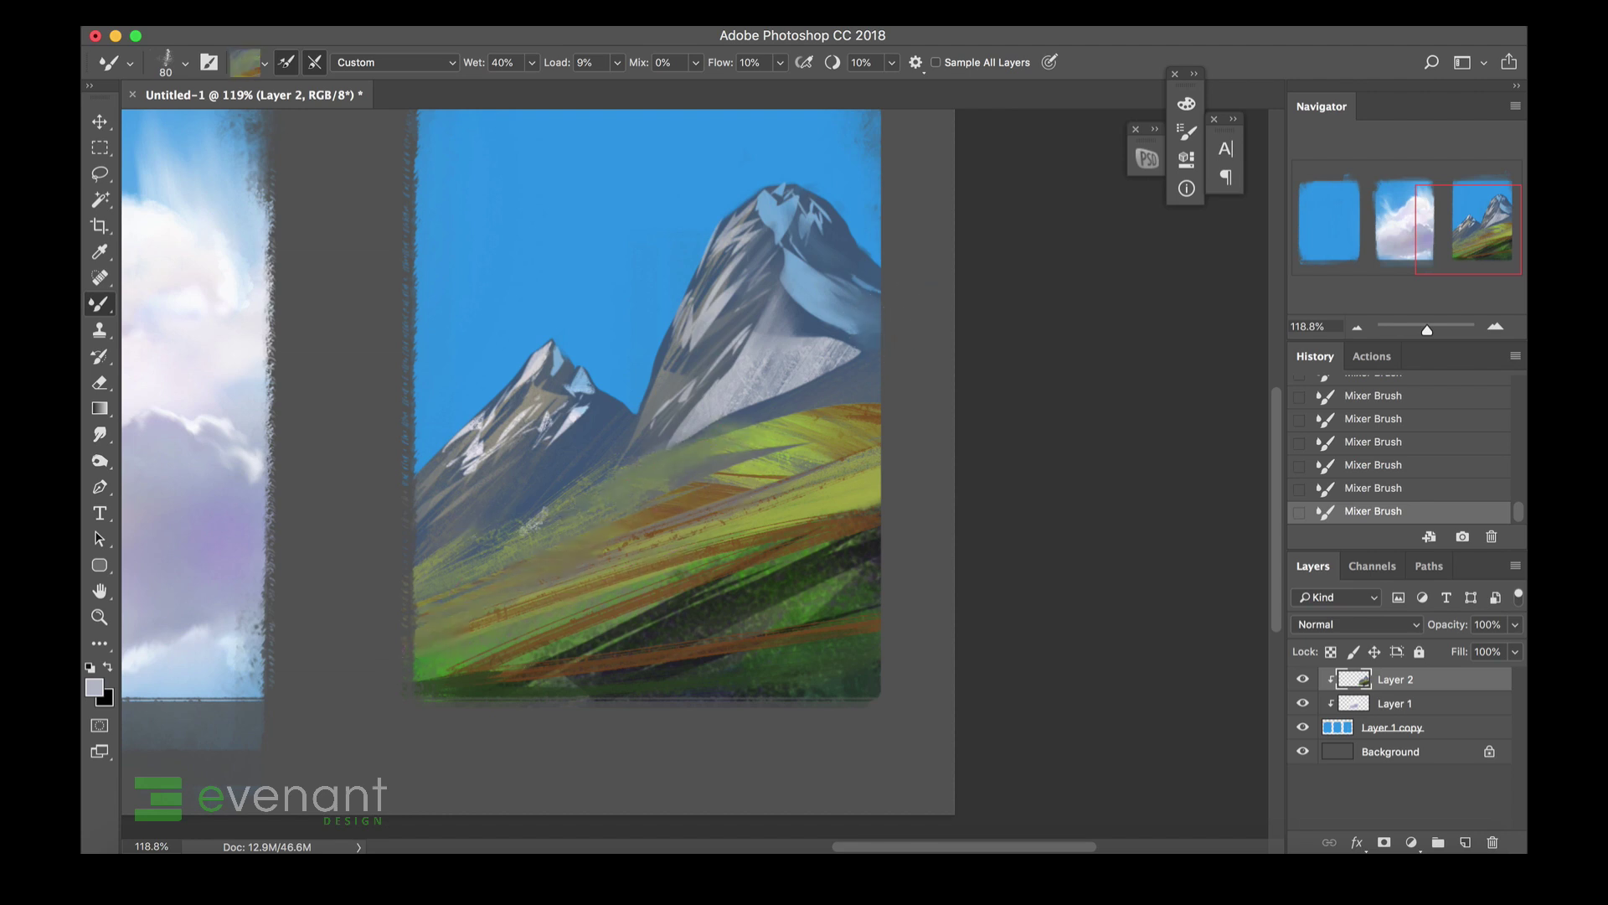
Lasso several upright rock shapes of varying size along the meadow below the smaller peak.
{"action": "key", "text": "l"}
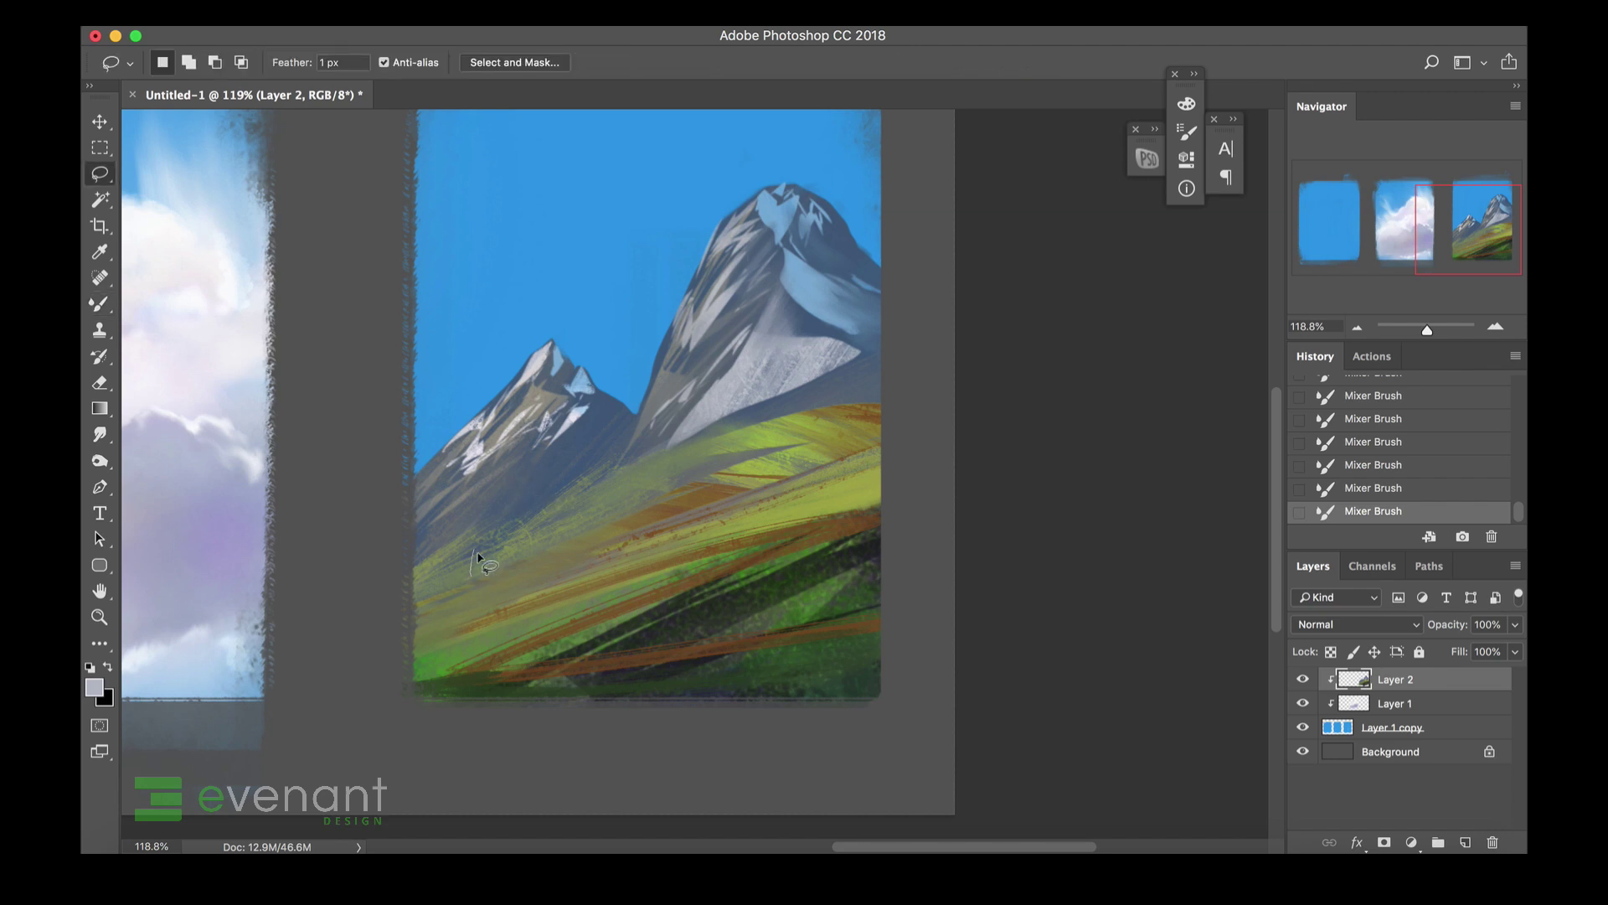
{"action": "mouse_move", "coordinate": [479, 553]}
{"action": "left_mouse_down"}
{"action": "mouse_move", "coordinate": [469, 576]}
{"action": "mouse_move", "coordinate": [507, 535]}
{"action": "left_mouse_up"}
{"action": "left_click_drag", "start_coordinate": [508, 538], "coordinate": [528, 504]}
{"action": "left_click_drag", "start_coordinate": [535, 488], "coordinate": [535, 482]}
{"action": "mouse_move", "coordinate": [519, 560]}
{"action": "left_mouse_down"}
{"action": "mouse_move", "coordinate": [536, 479]}
{"action": "mouse_move", "coordinate": [534, 553]}
{"action": "left_mouse_up"}
{"action": "mouse_move", "coordinate": [543, 475]}
{"action": "left_mouse_down"}
{"action": "mouse_move", "coordinate": [502, 556]}
{"action": "mouse_move", "coordinate": [527, 491]}
{"action": "mouse_move", "coordinate": [540, 546]}
{"action": "mouse_move", "coordinate": [516, 553]}
{"action": "left_mouse_up"}
{"action": "left_click_drag", "start_coordinate": [586, 507], "coordinate": [576, 538]}
{"action": "mouse_move", "coordinate": [601, 528]}
{"action": "left_mouse_down"}
{"action": "mouse_move", "coordinate": [621, 481]}
{"action": "mouse_move", "coordinate": [616, 529]}
{"action": "left_mouse_up"}
Choose a pale beige colour and brush it into the rock selections at 50 px.
{"action": "key", "text": "b"}
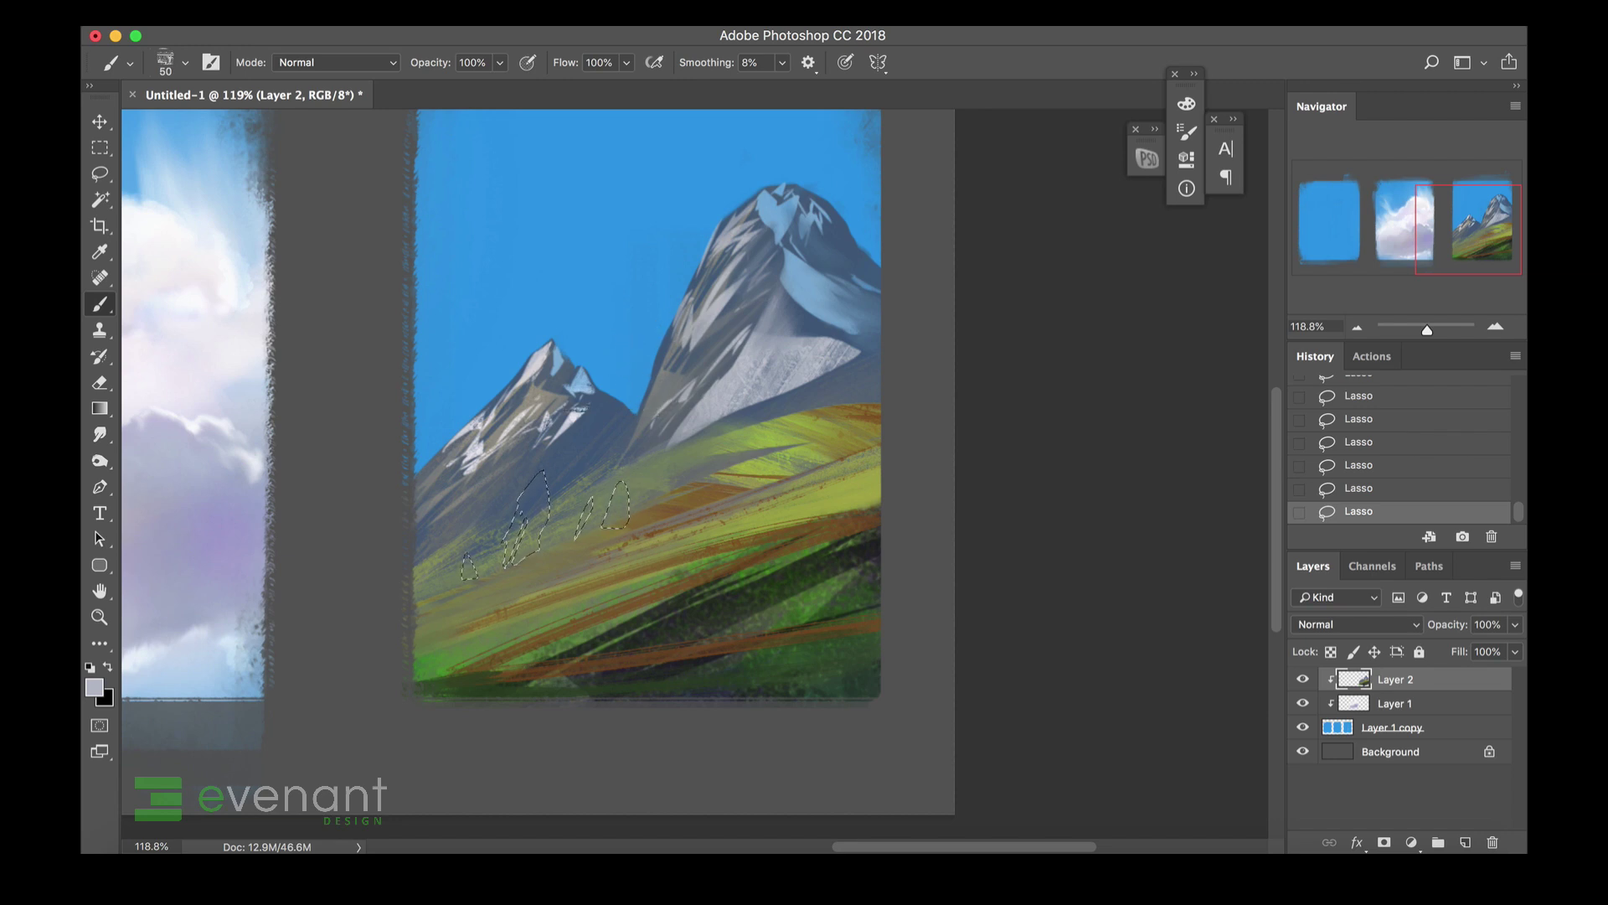
{"action": "left_click", "coordinate": [95, 688]}
{"action": "left_click_drag", "start_coordinate": [957, 325], "coordinate": [966, 299]}
{"action": "left_click_drag", "start_coordinate": [1188, 430], "coordinate": [1184, 503]}
{"action": "key", "text": "Return"}
{"action": "mouse_move", "coordinate": [536, 481]}
{"action": "left_mouse_down"}
{"action": "mouse_move", "coordinate": [501, 579]}
{"action": "mouse_move", "coordinate": [454, 610]}
{"action": "left_mouse_up"}
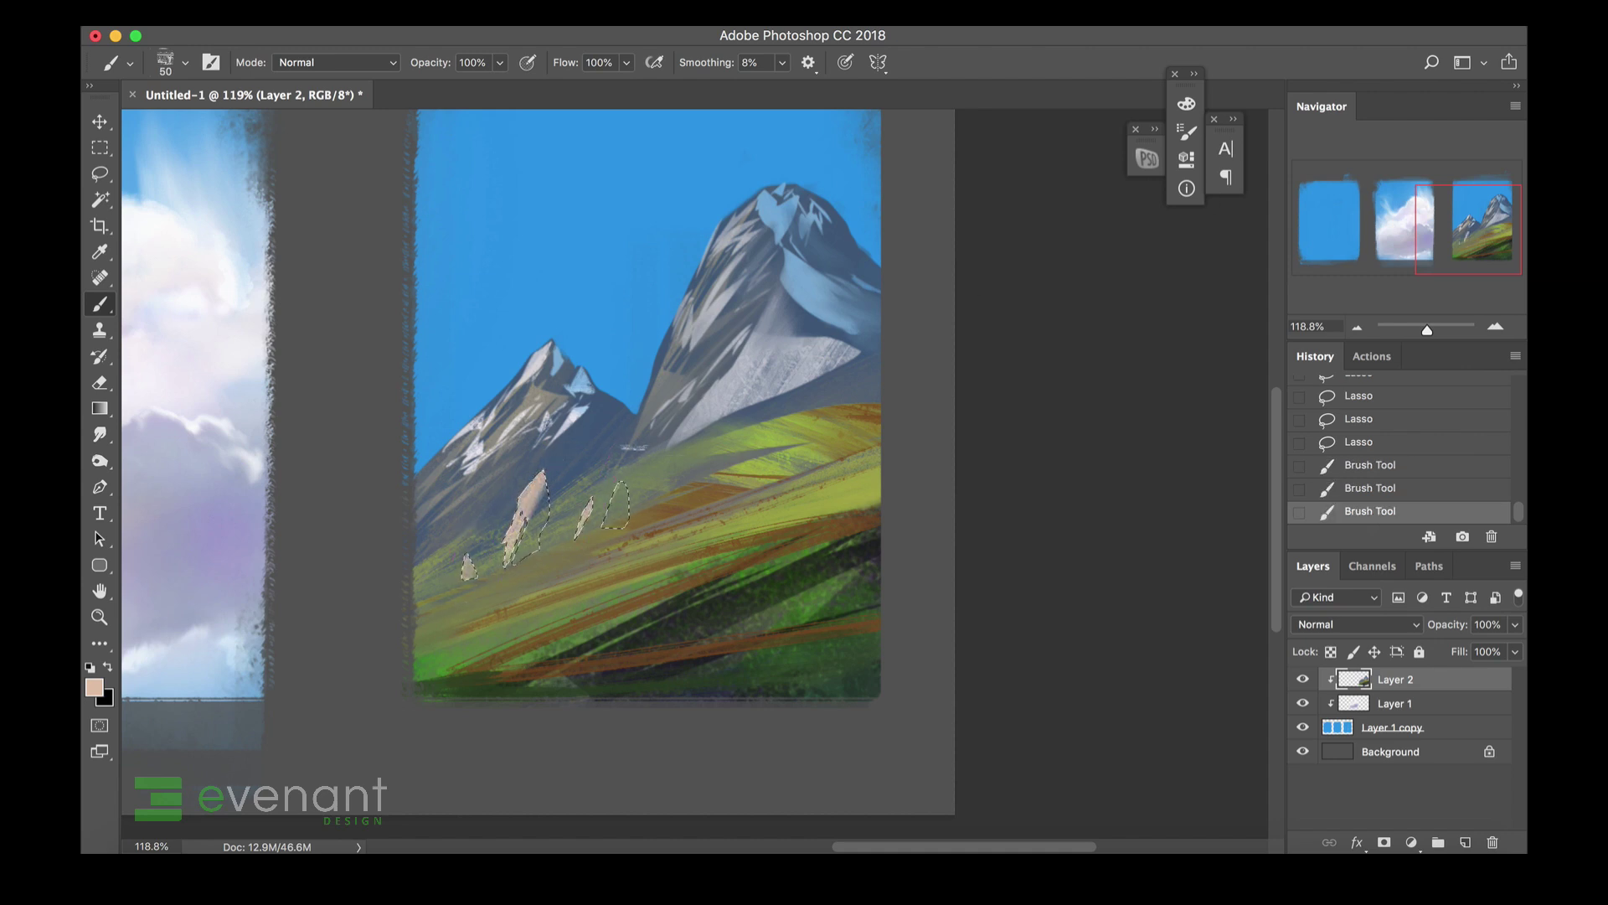
Shade the rocks with near-black sampled from the dark foreground grass, and deselect.
{"action": "left_click", "coordinate": [718, 611], "text": "alt"}
{"action": "left_click_drag", "start_coordinate": [633, 494], "coordinate": [617, 524]}
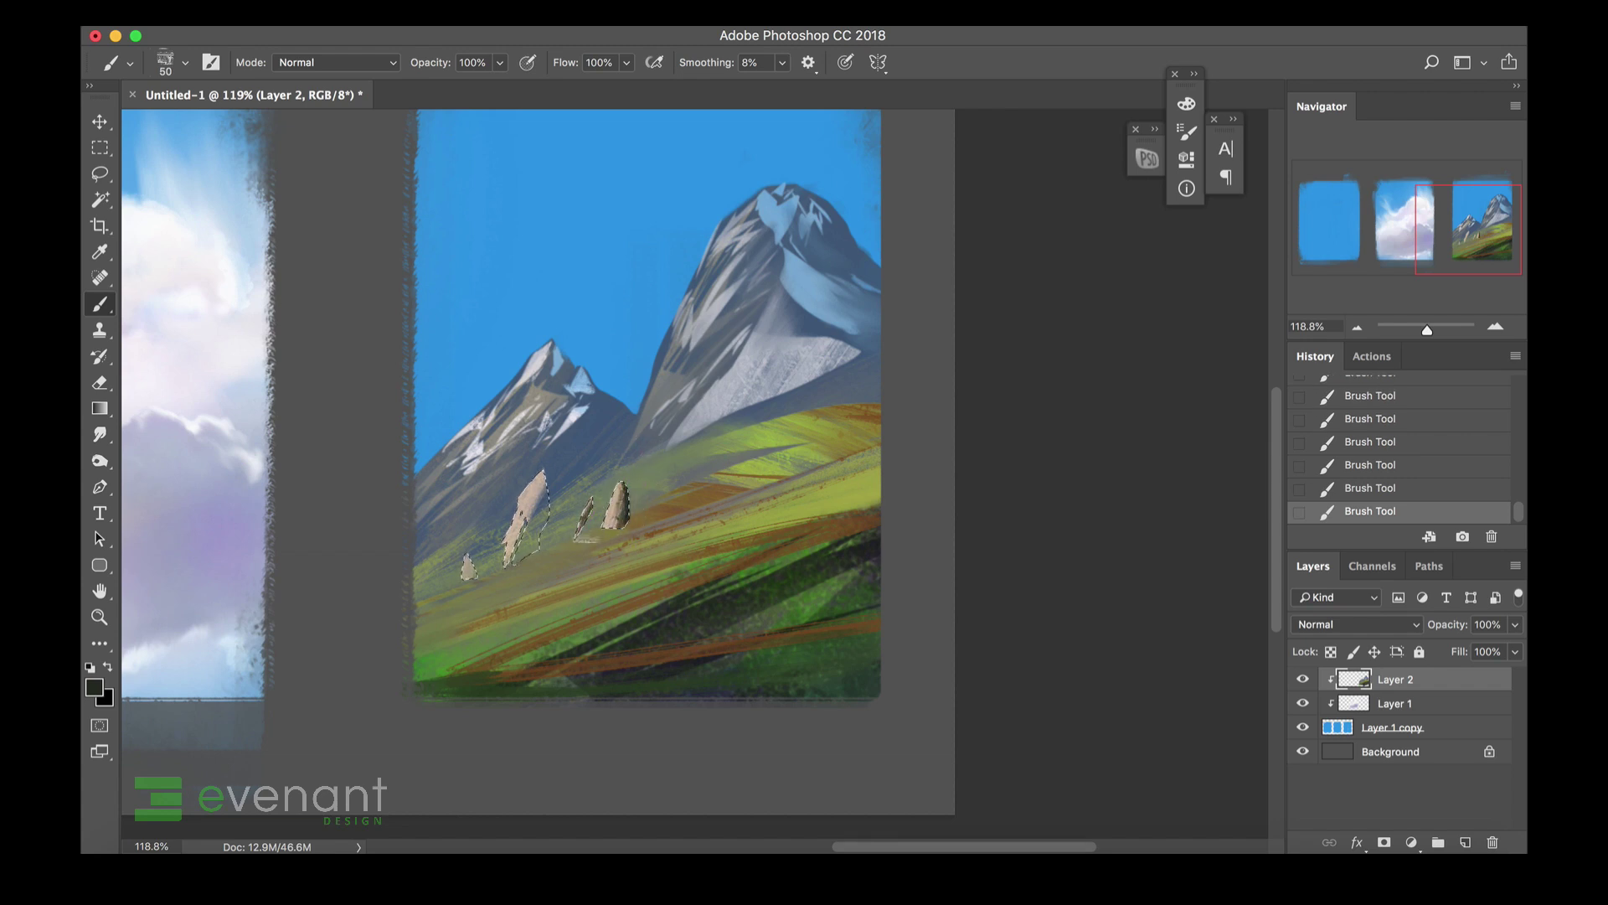
{"action": "mouse_move", "coordinate": [540, 471]}
{"action": "left_mouse_down"}
{"action": "mouse_move", "coordinate": [528, 524]}
{"action": "mouse_move", "coordinate": [475, 576]}
{"action": "mouse_move", "coordinate": [637, 521]}
{"action": "mouse_move", "coordinate": [583, 554]}
{"action": "left_mouse_up"}
{"action": "key", "text": "ctrl+d"}
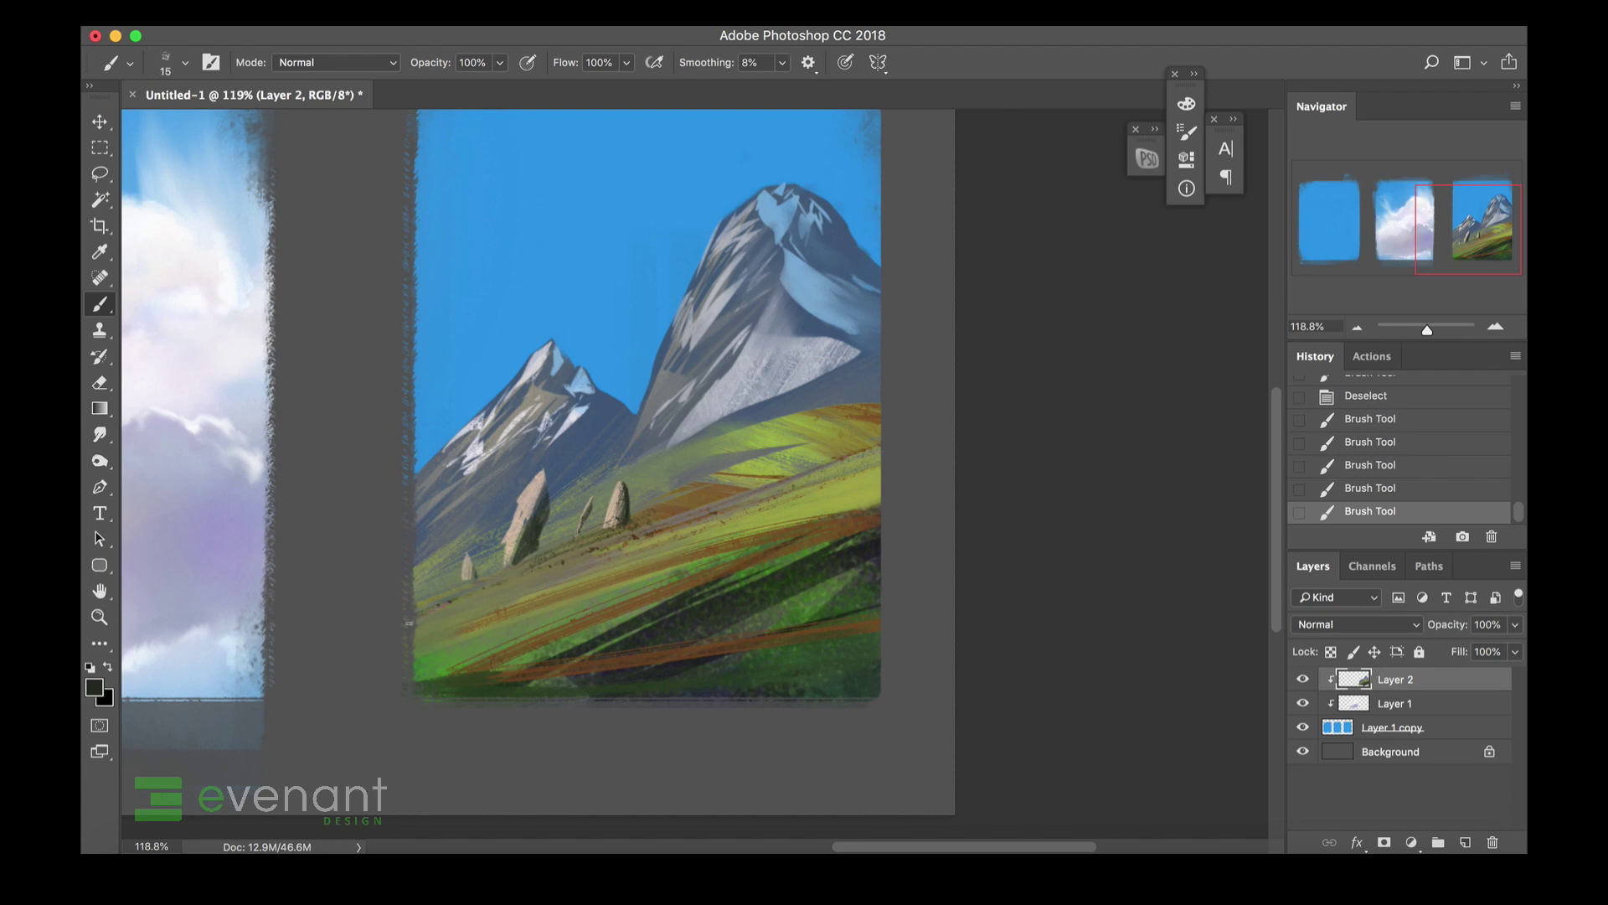
On Layer 1 copy, load the soft 900 px brush, sample pale cloud white, and lock the transparent pixels.
{"action": "key", "text": "super+minus"}
{"action": "key", "text": "super+minus"}
{"action": "key", "text": "super+minus"}
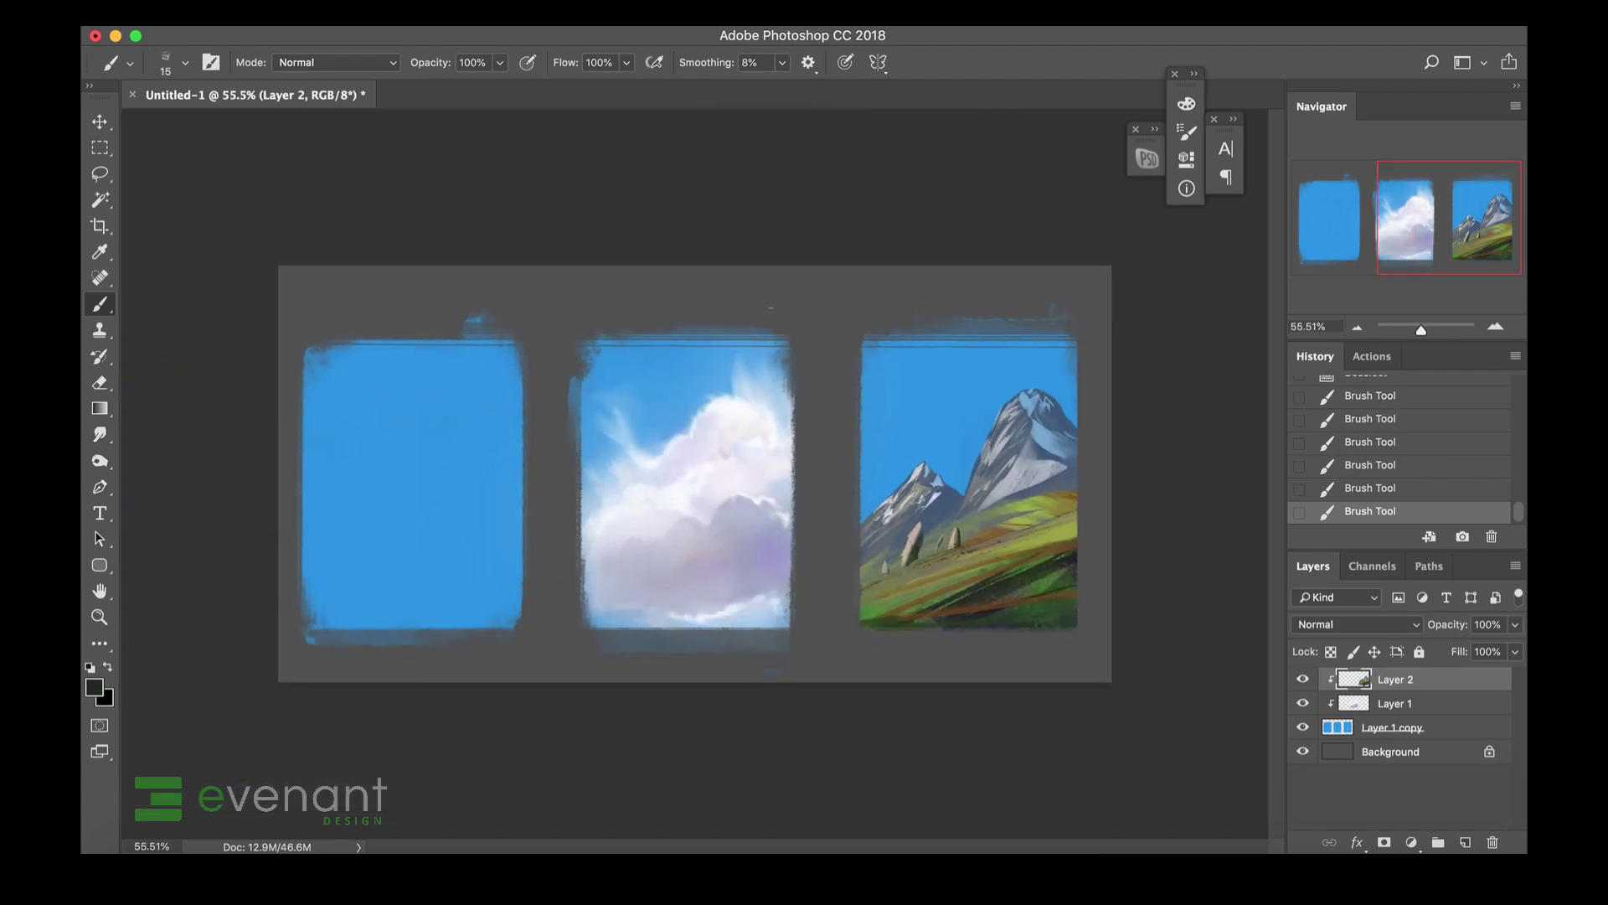
{"action": "scroll", "coordinate": [694, 474], "scroll_direction": "up", "scroll_amount": 2}
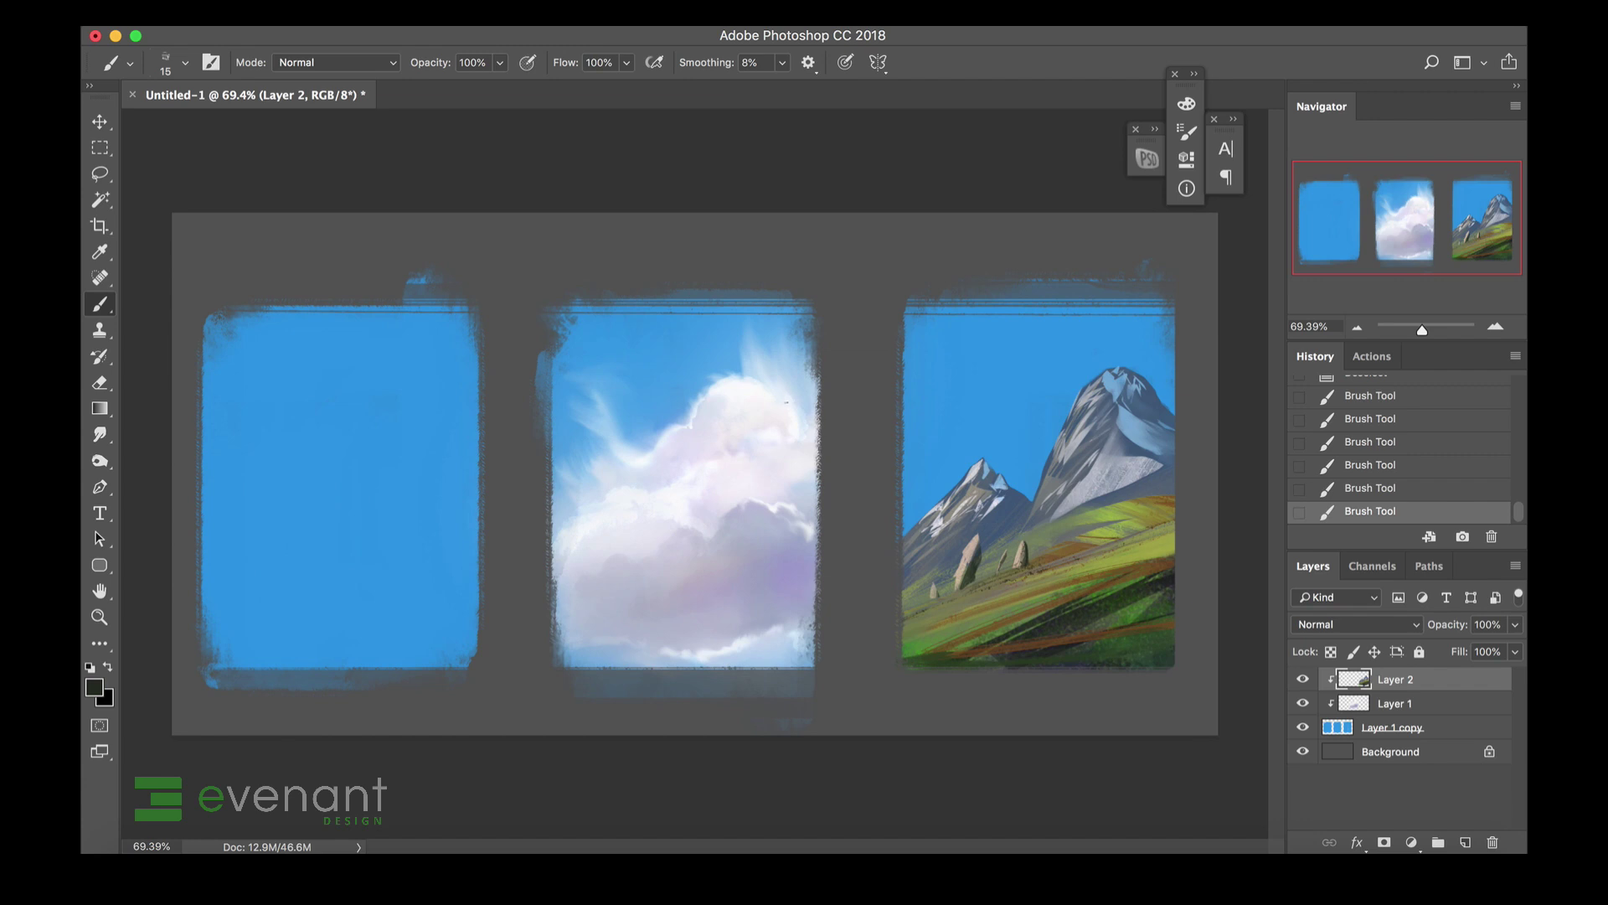
{"action": "left_click", "coordinate": [1384, 725]}
{"action": "right_click", "coordinate": [839, 404]}
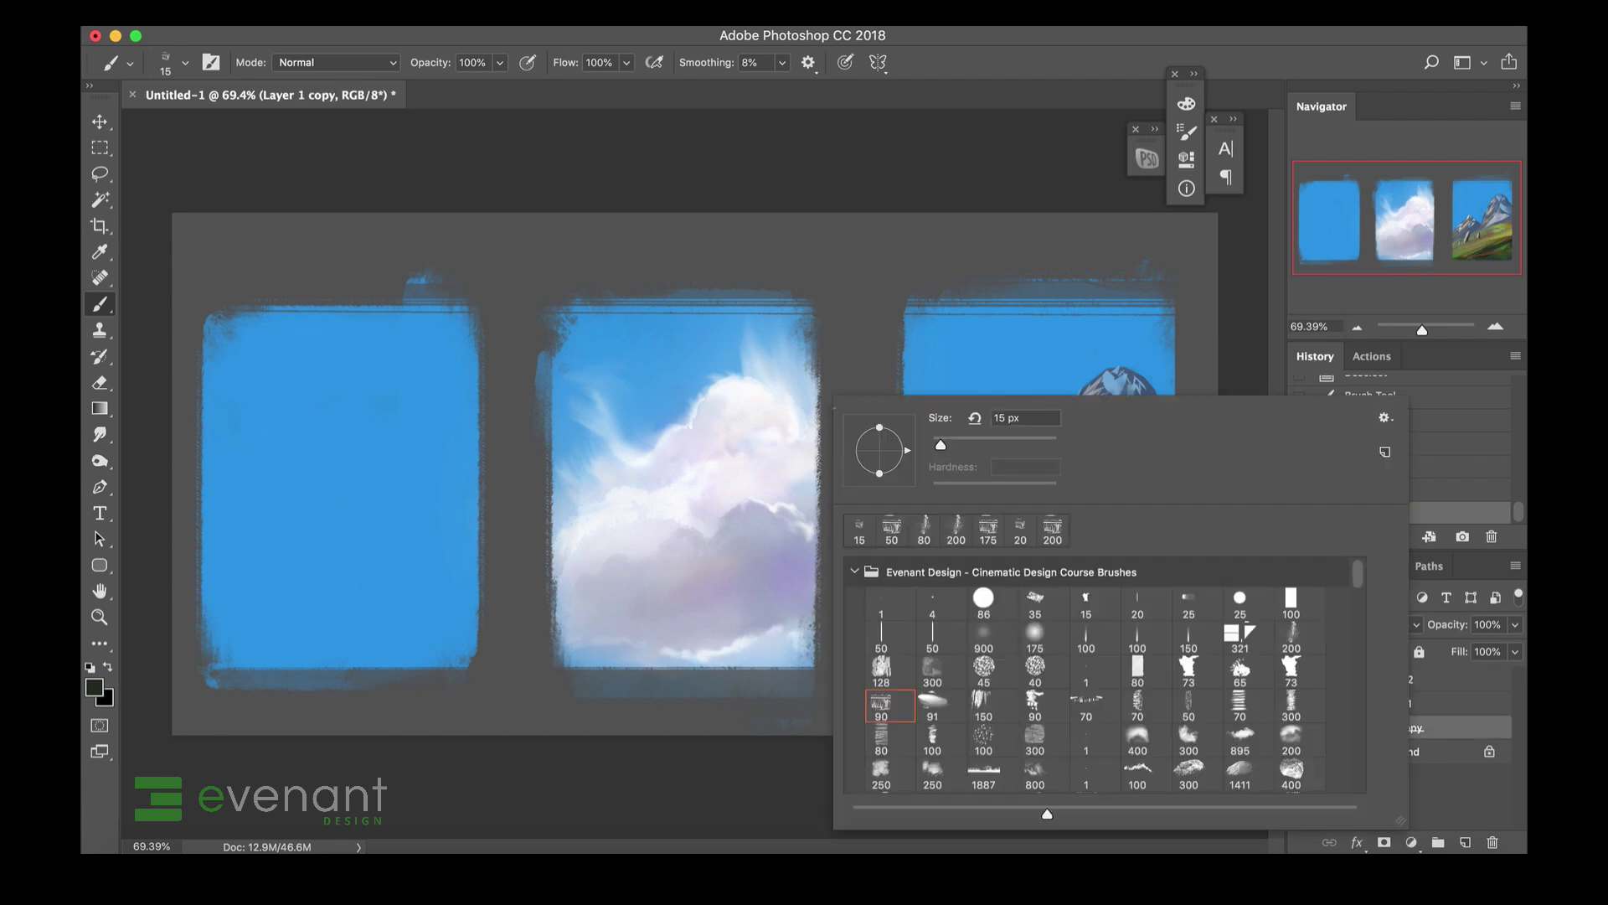
{"action": "left_click", "coordinate": [983, 639]}
{"action": "left_click", "coordinate": [772, 469]}
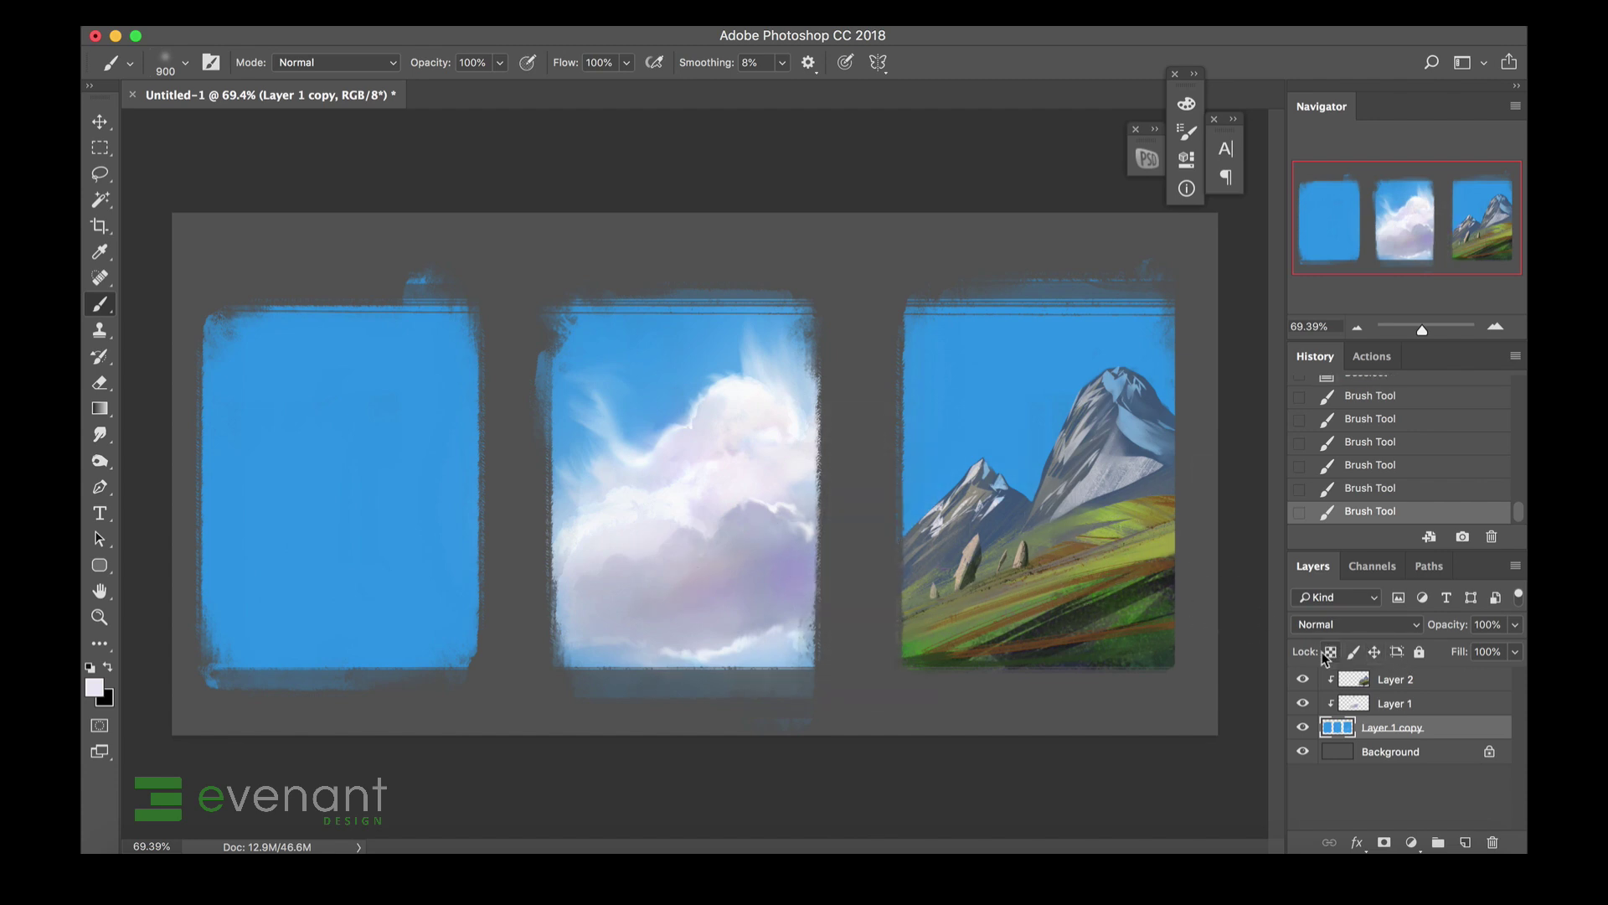
{"action": "left_click", "coordinate": [1330, 652]}
Brush soft pale haze over the sky behind the mountains with the 900 px brush.
{"action": "left_click_drag", "start_coordinate": [1048, 546], "coordinate": [935, 533]}
{"action": "scroll", "coordinate": [934, 532], "scroll_direction": "right", "scroll_amount": 2}
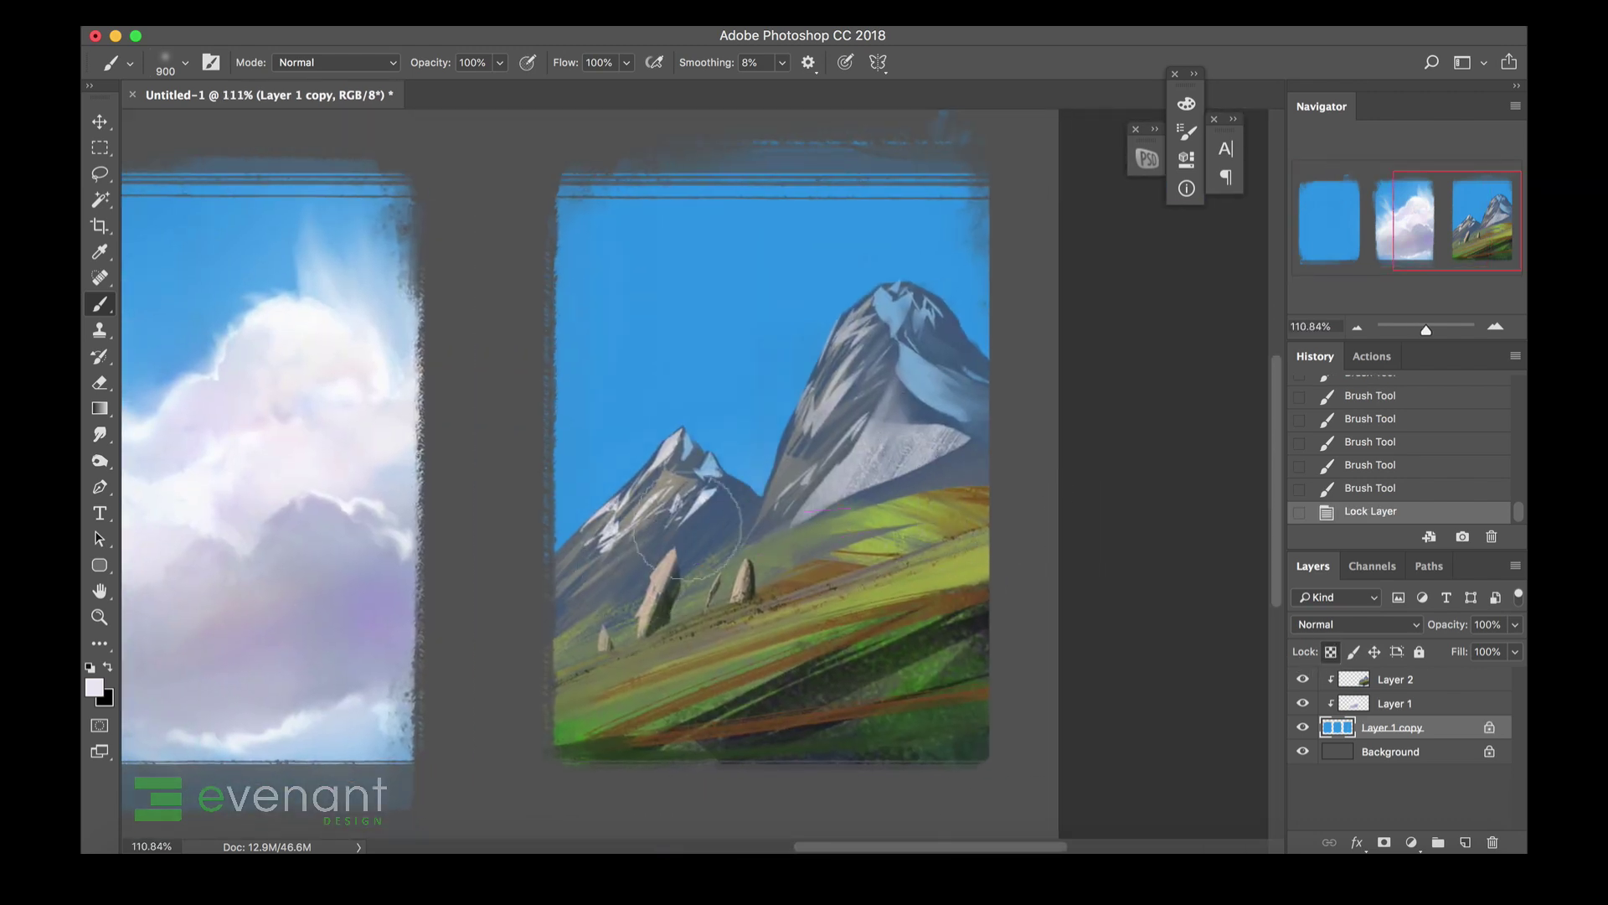
{"action": "left_click_drag", "start_coordinate": [822, 464], "coordinate": [1088, 324]}
{"action": "mouse_move", "coordinate": [570, 457]}
{"action": "left_mouse_down"}
{"action": "mouse_move", "coordinate": [1203, 254]}
{"action": "mouse_move", "coordinate": [635, 379]}
{"action": "left_mouse_up"}
{"action": "left_click_drag", "start_coordinate": [855, 318], "coordinate": [443, 306]}
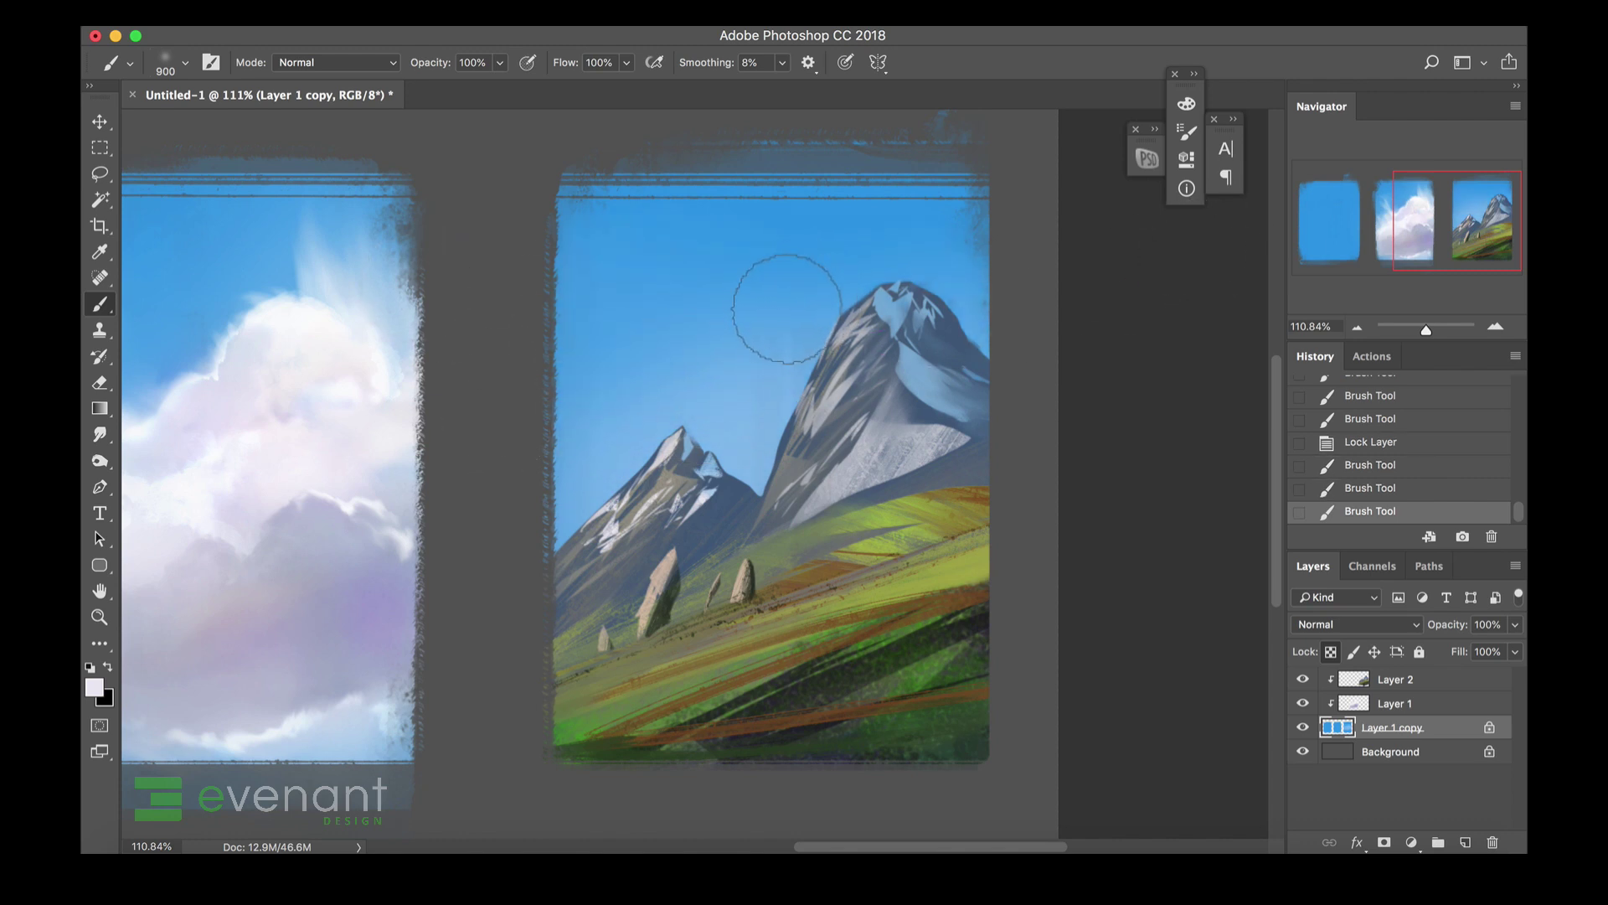
{"action": "mouse_move", "coordinate": [630, 299]}
{"action": "left_mouse_down"}
{"action": "mouse_move", "coordinate": [1149, 272]}
{"action": "mouse_move", "coordinate": [474, 305]}
{"action": "left_mouse_up"}
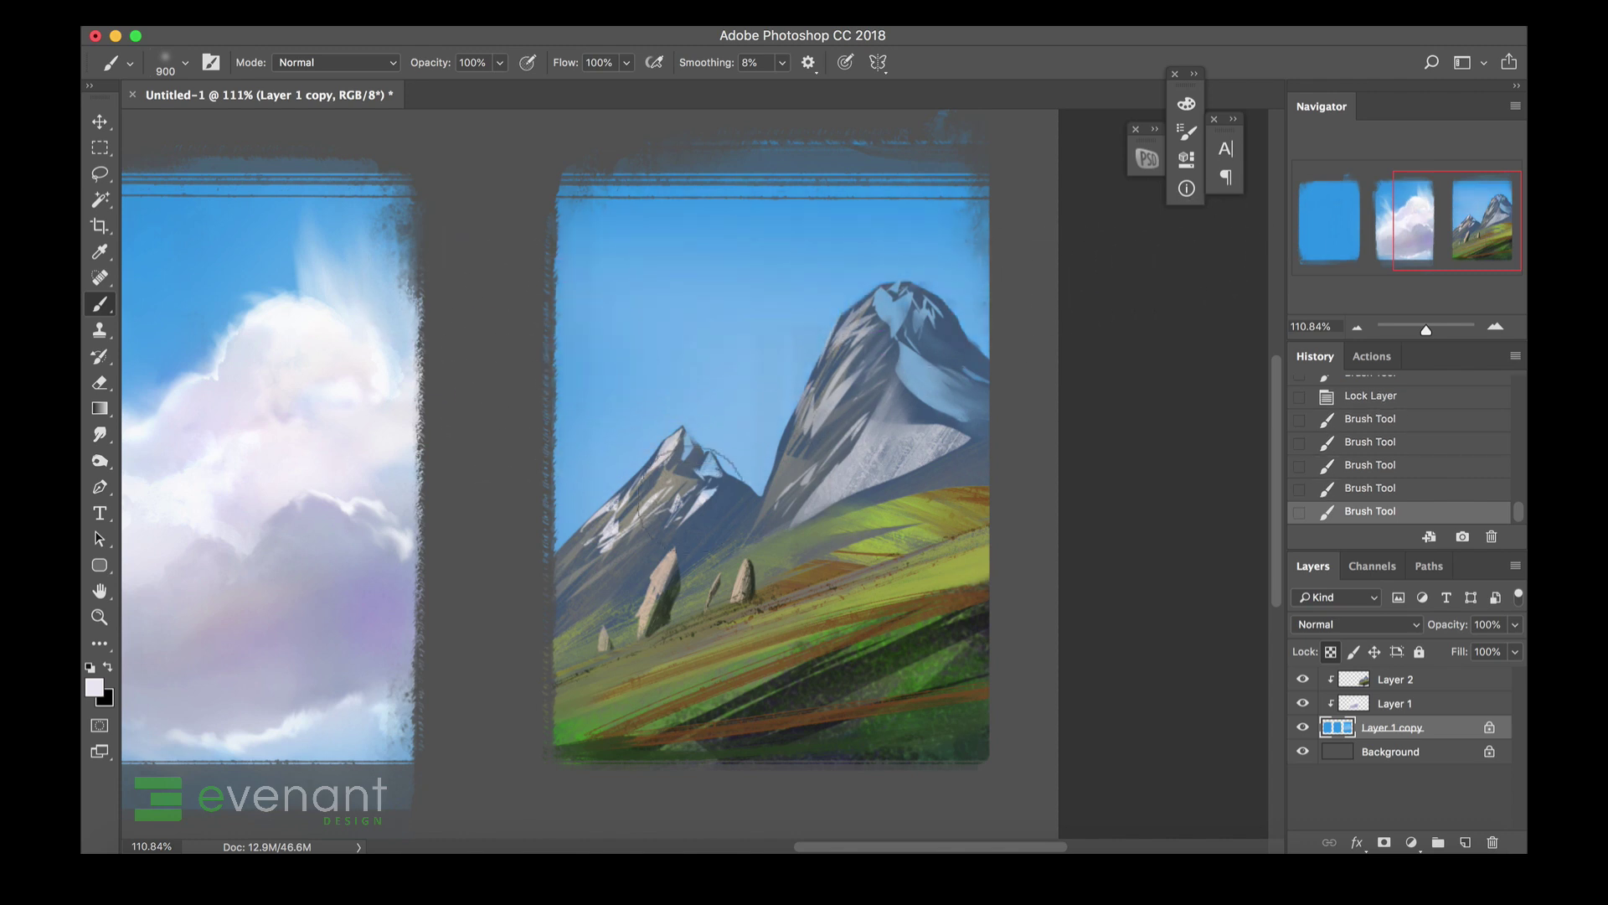
Undo the most recent haze strokes in the mountain scene's sky.
{"action": "key", "text": "super+z"}
{"action": "key", "text": "super+alt+z"}
{"action": "key", "text": "super+alt+z"}
{"action": "key", "text": "super+alt+z"}
{"action": "key", "text": "super+alt+z"}
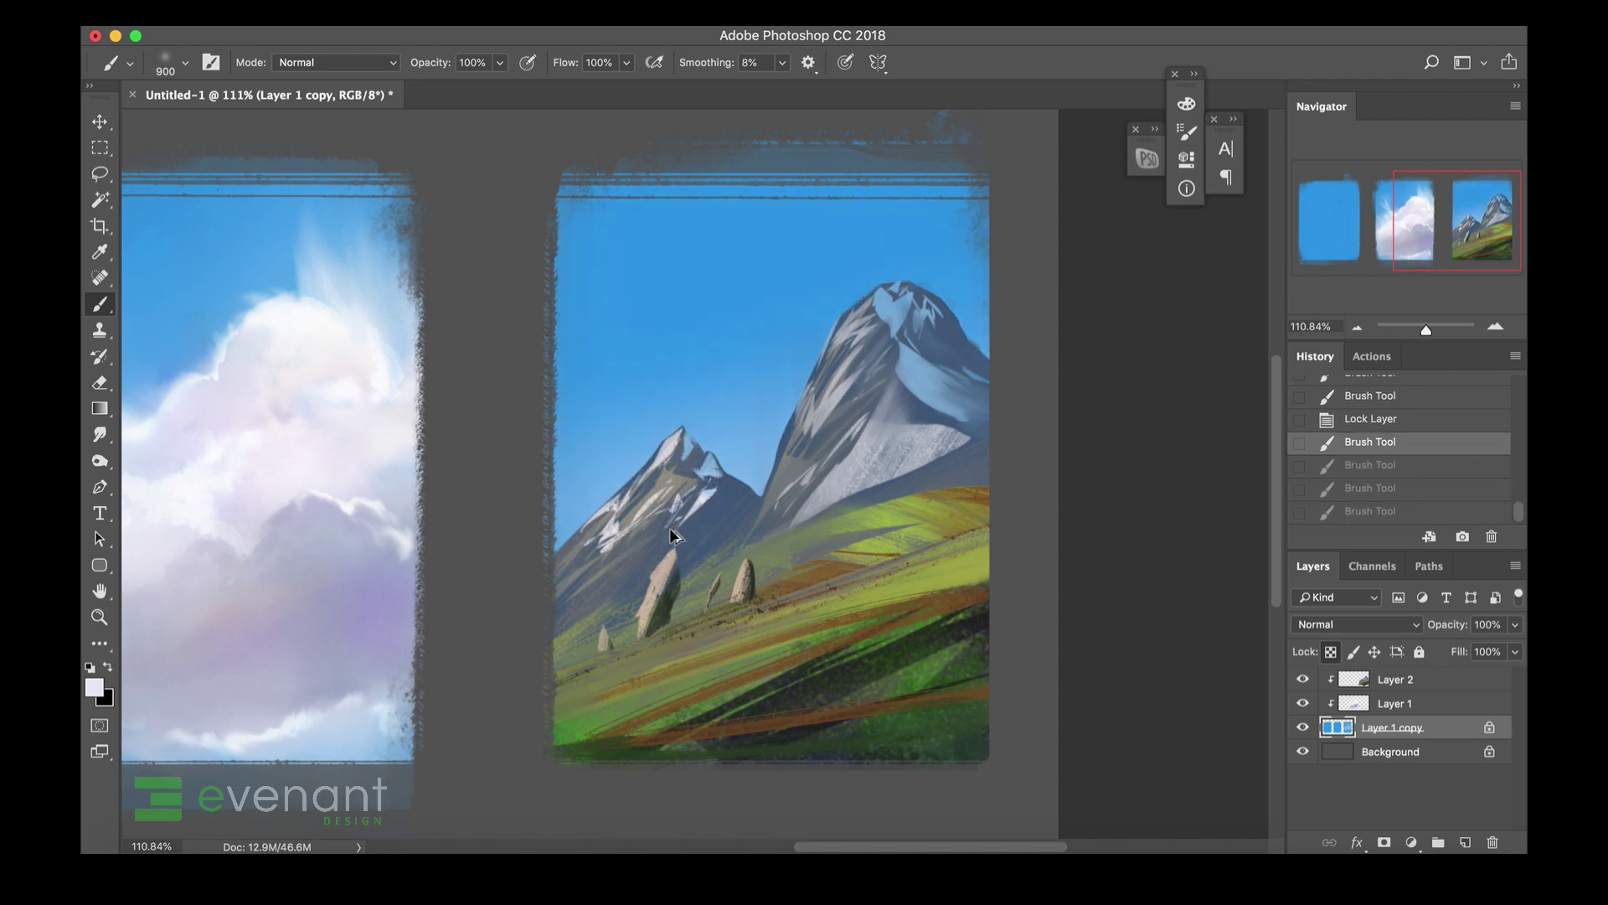
Add a new layer above Layer 2, clip it to the layers below, and choose the 91 px textured brush.
{"action": "mouse_move", "coordinate": [525, 618]}
{"action": "left_mouse_down"}
{"action": "mouse_move", "coordinate": [934, 511]}
{"action": "mouse_move", "coordinate": [360, 539]}
{"action": "left_mouse_up"}
{"action": "scroll", "coordinate": [402, 592], "scroll_direction": "down", "scroll_amount": 5}
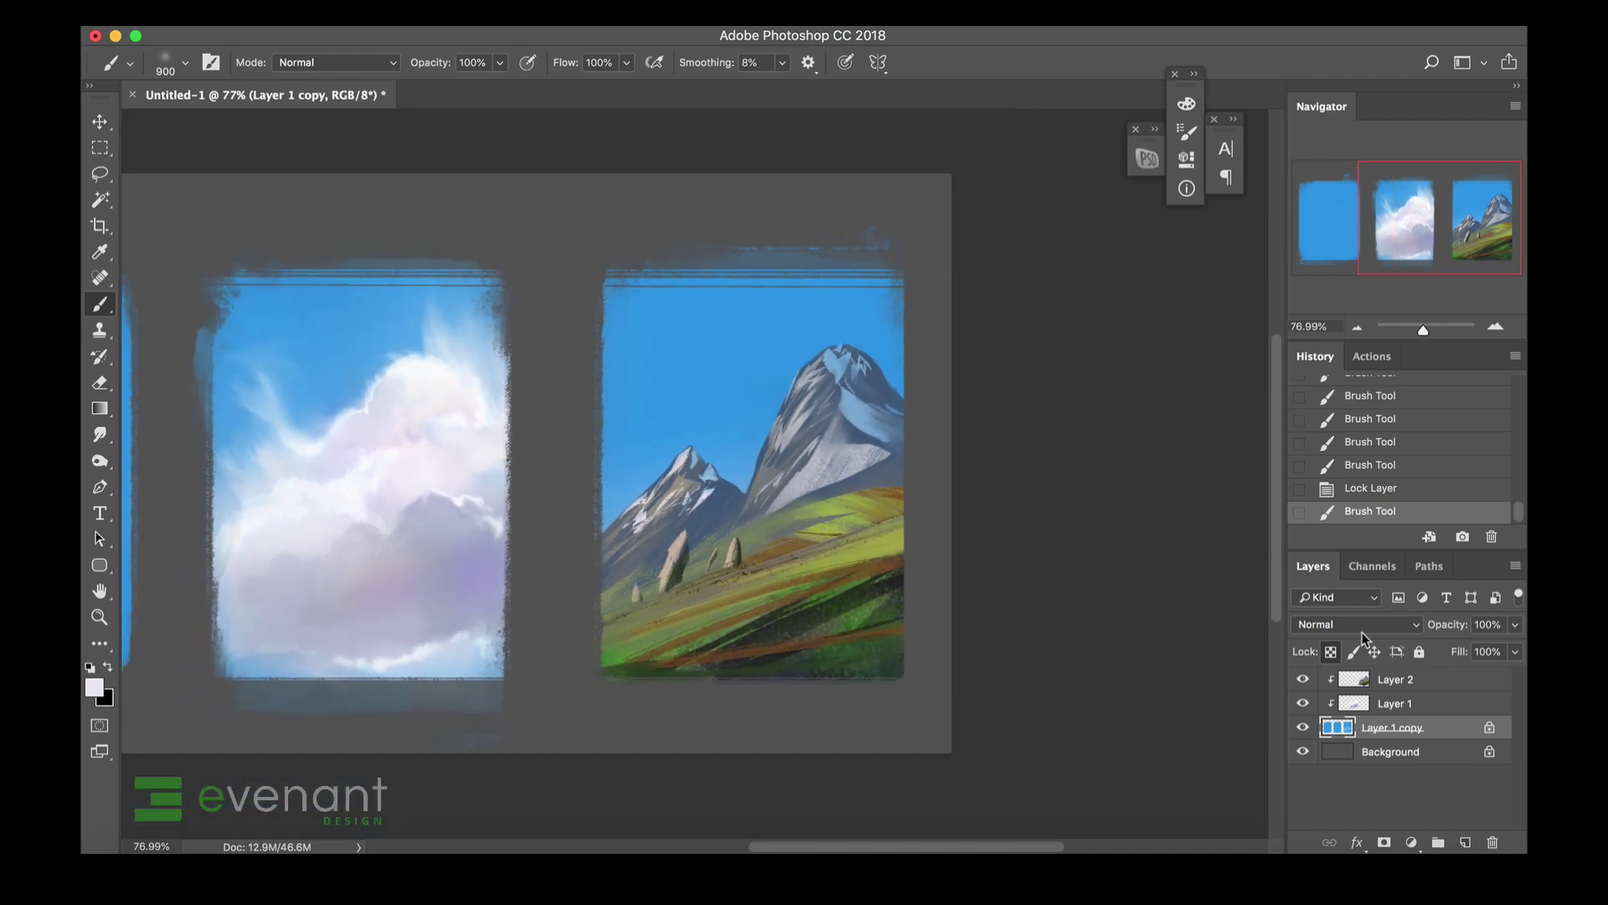
{"action": "left_click_drag", "start_coordinate": [653, 540], "coordinate": [856, 519]}
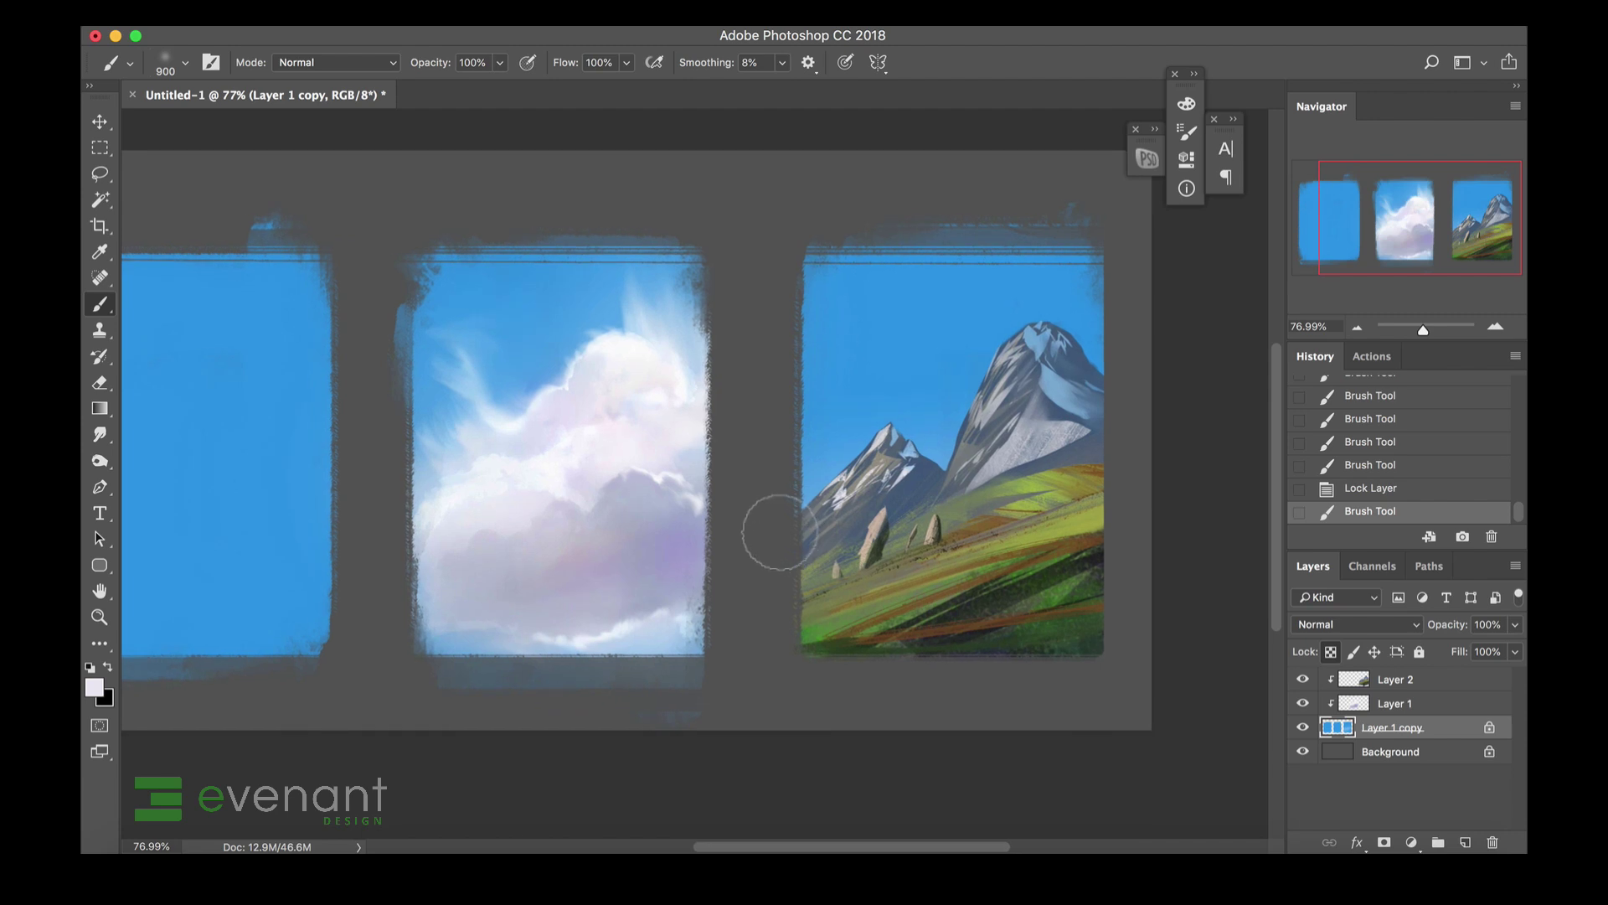
{"action": "mouse_move", "coordinate": [670, 514]}
{"action": "left_mouse_down"}
{"action": "mouse_move", "coordinate": [794, 497]}
{"action": "mouse_move", "coordinate": [700, 528]}
{"action": "left_mouse_up"}
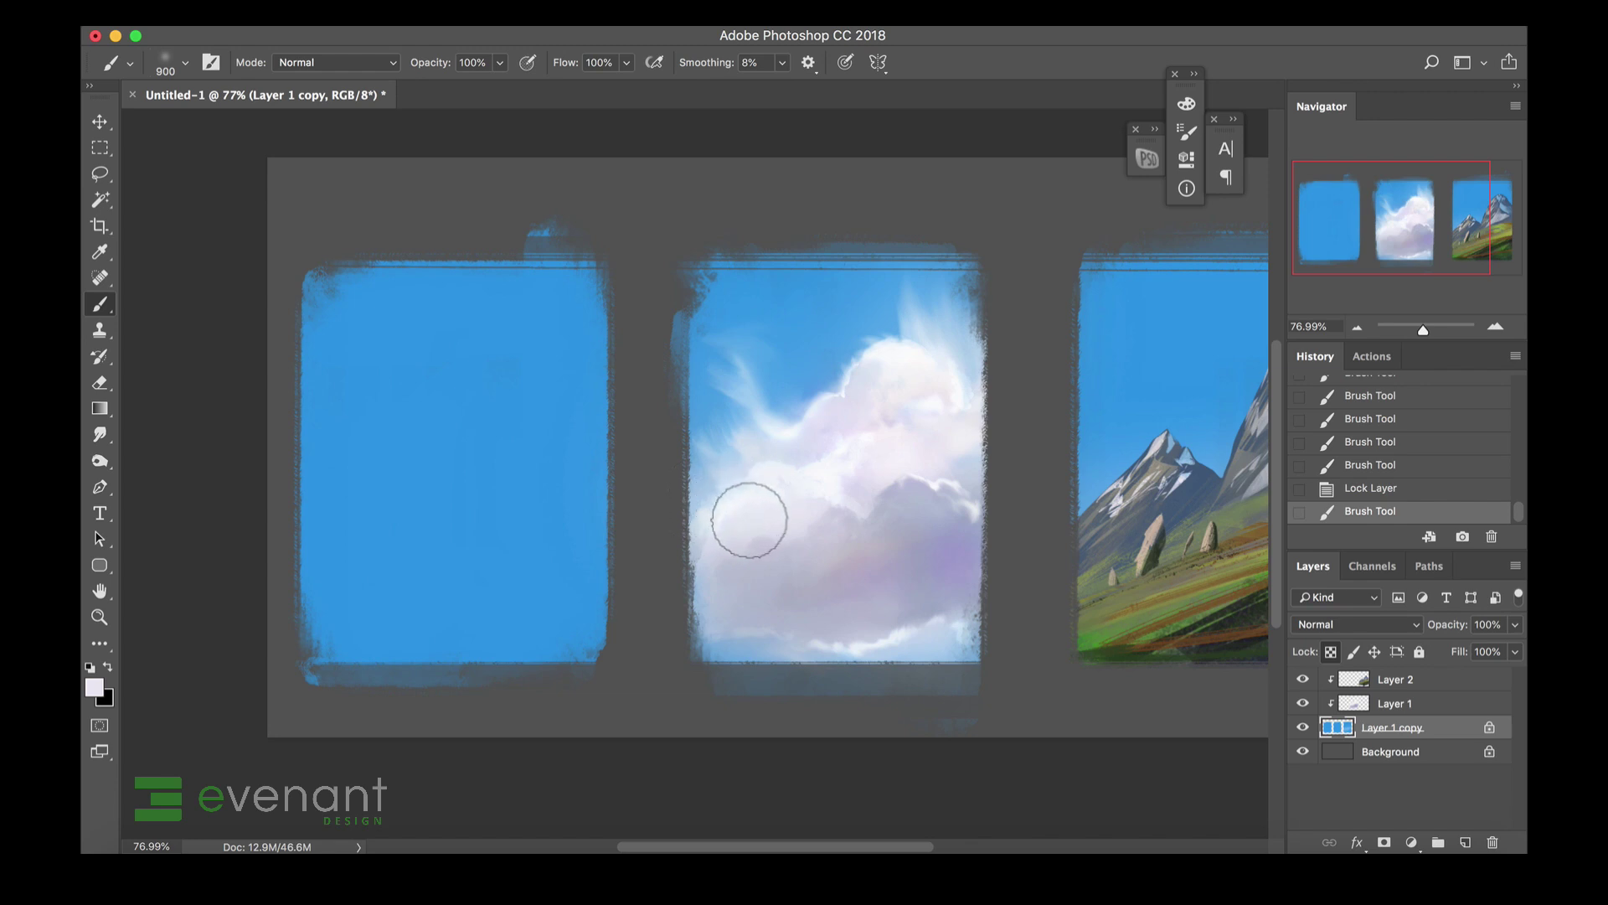
{"action": "left_click", "coordinate": [1411, 689]}
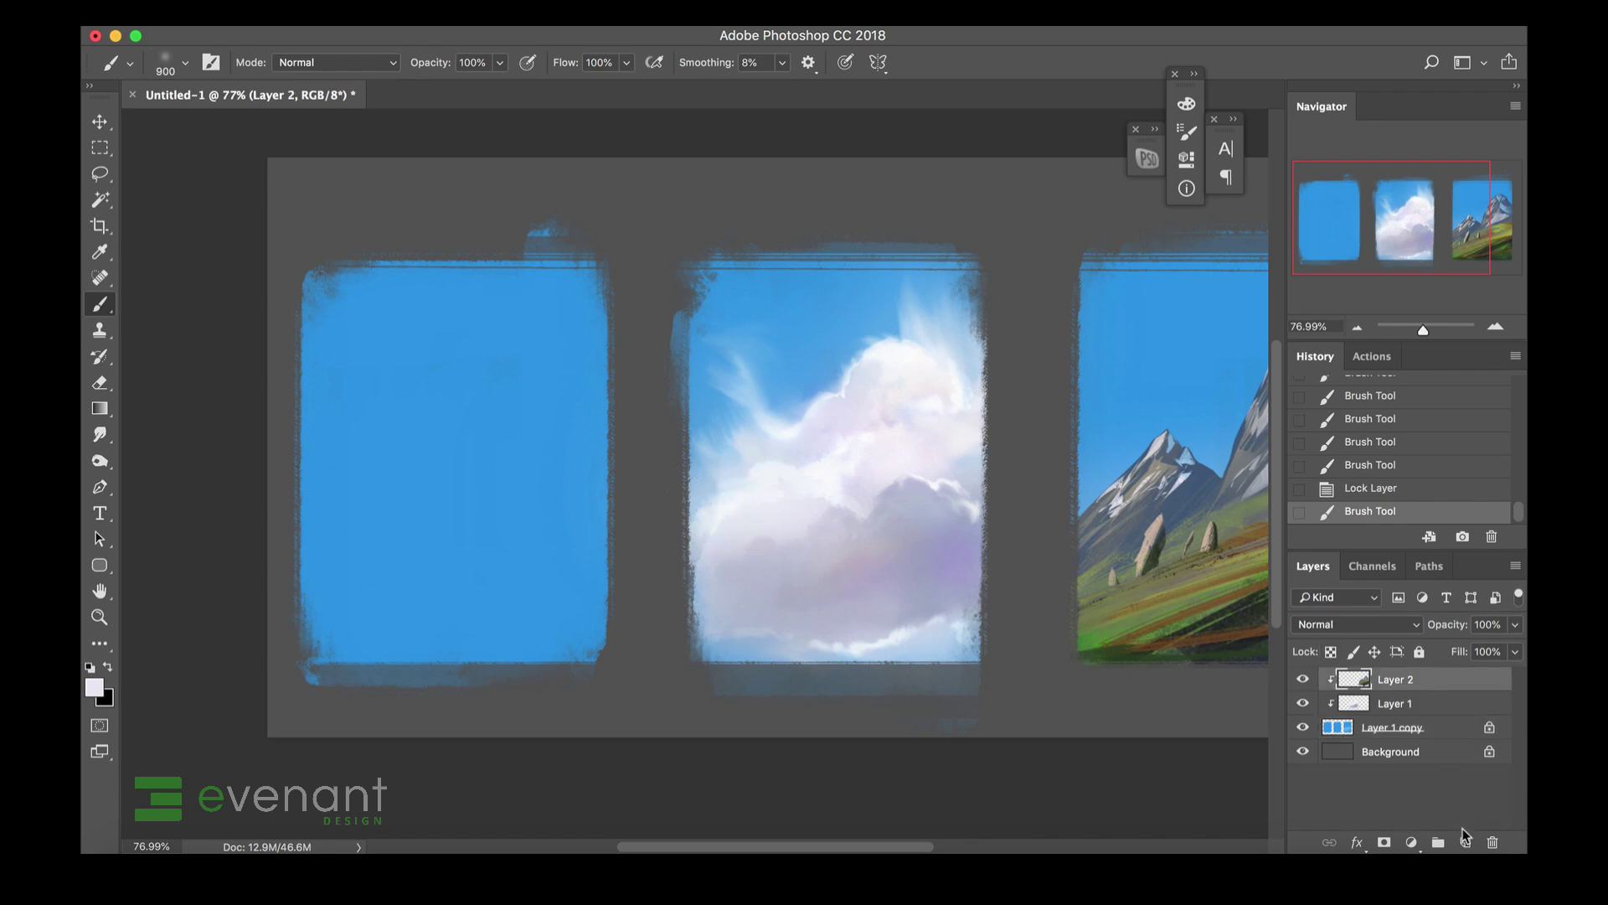
{"action": "left_click", "coordinate": [1465, 842]}
{"action": "left_click", "coordinate": [1410, 691], "text": "alt"}
{"action": "right_click", "coordinate": [689, 598]}
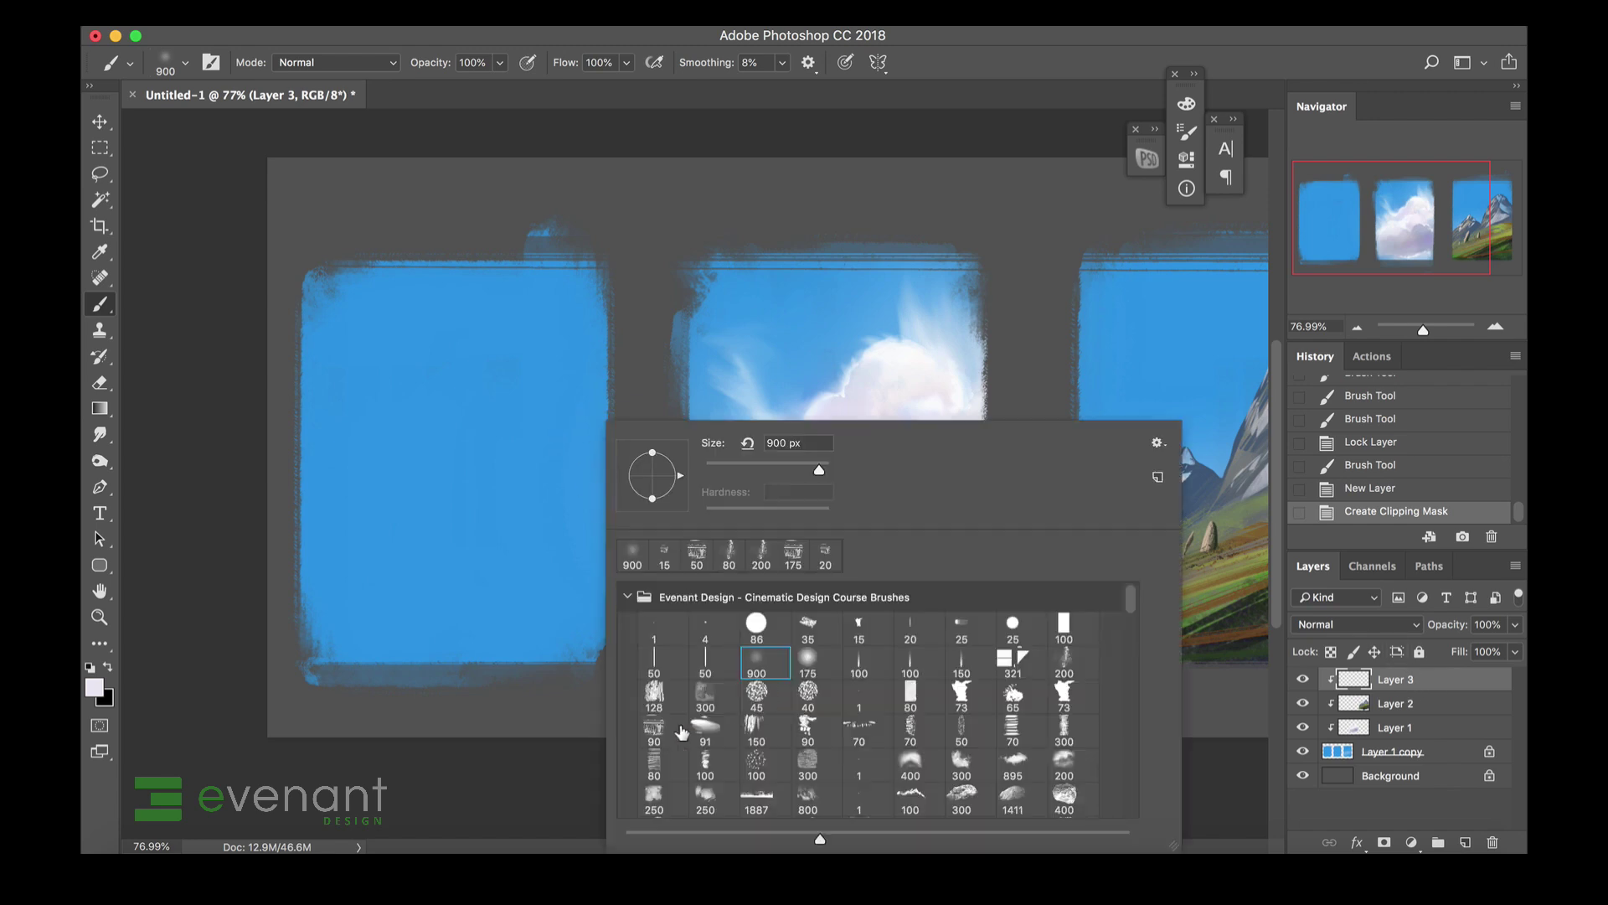
{"action": "left_click", "coordinate": [705, 727]}
{"action": "left_click", "coordinate": [459, 471]}
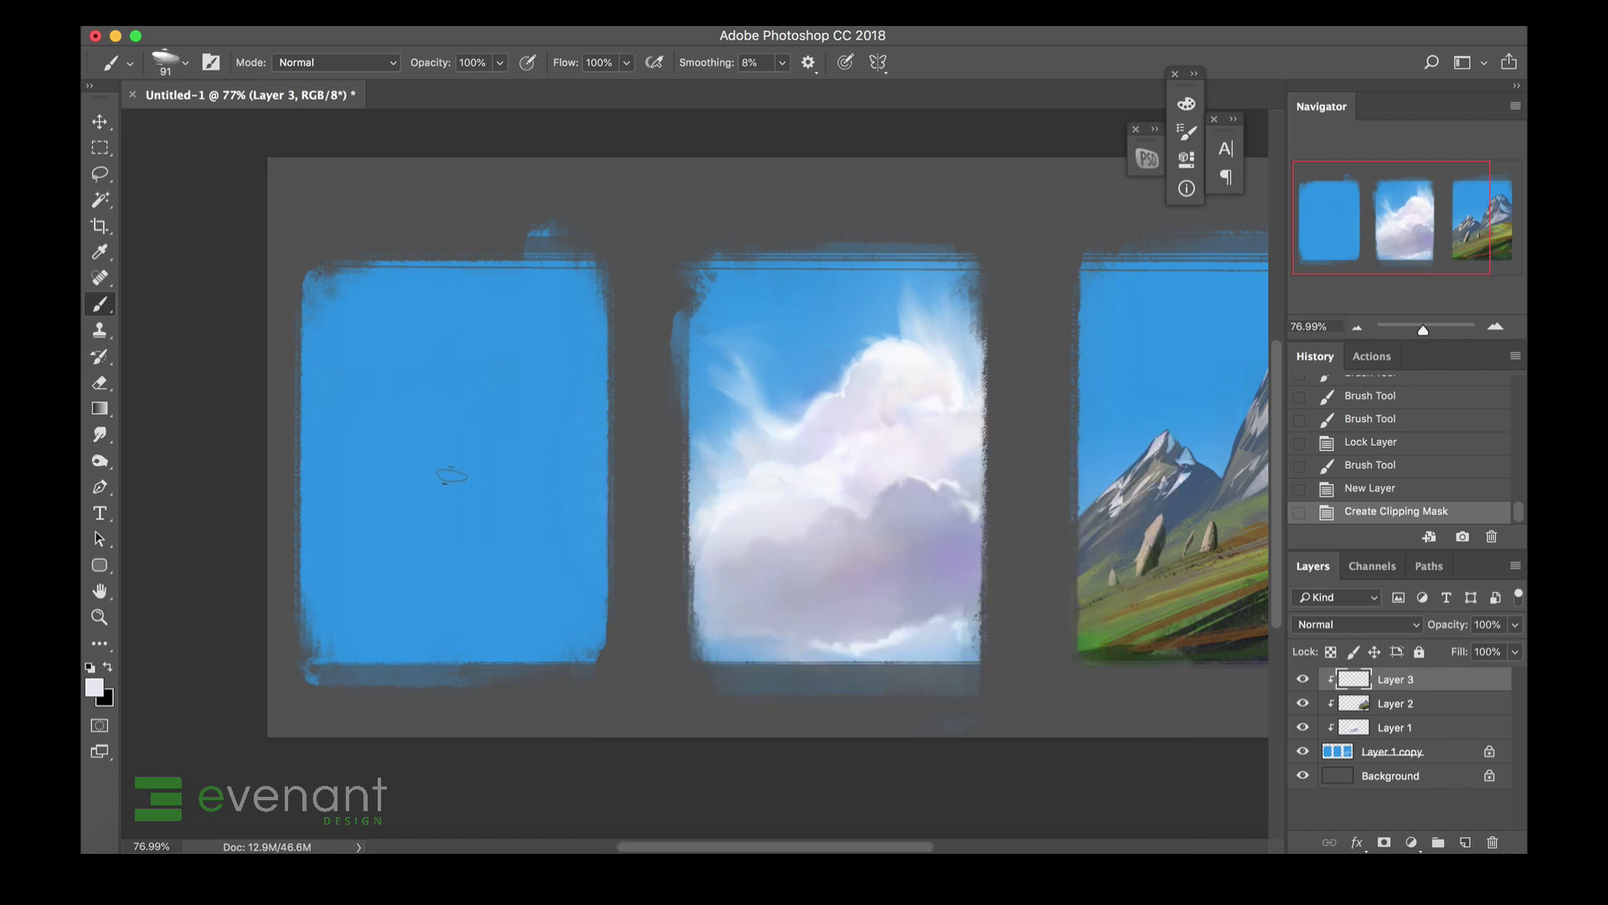
Sample a dark tone from the mountain scene and paint a short rising stroke from the left blue block's left edge.
{"action": "left_click_drag", "start_coordinate": [1147, 503], "coordinate": [1226, 611]}
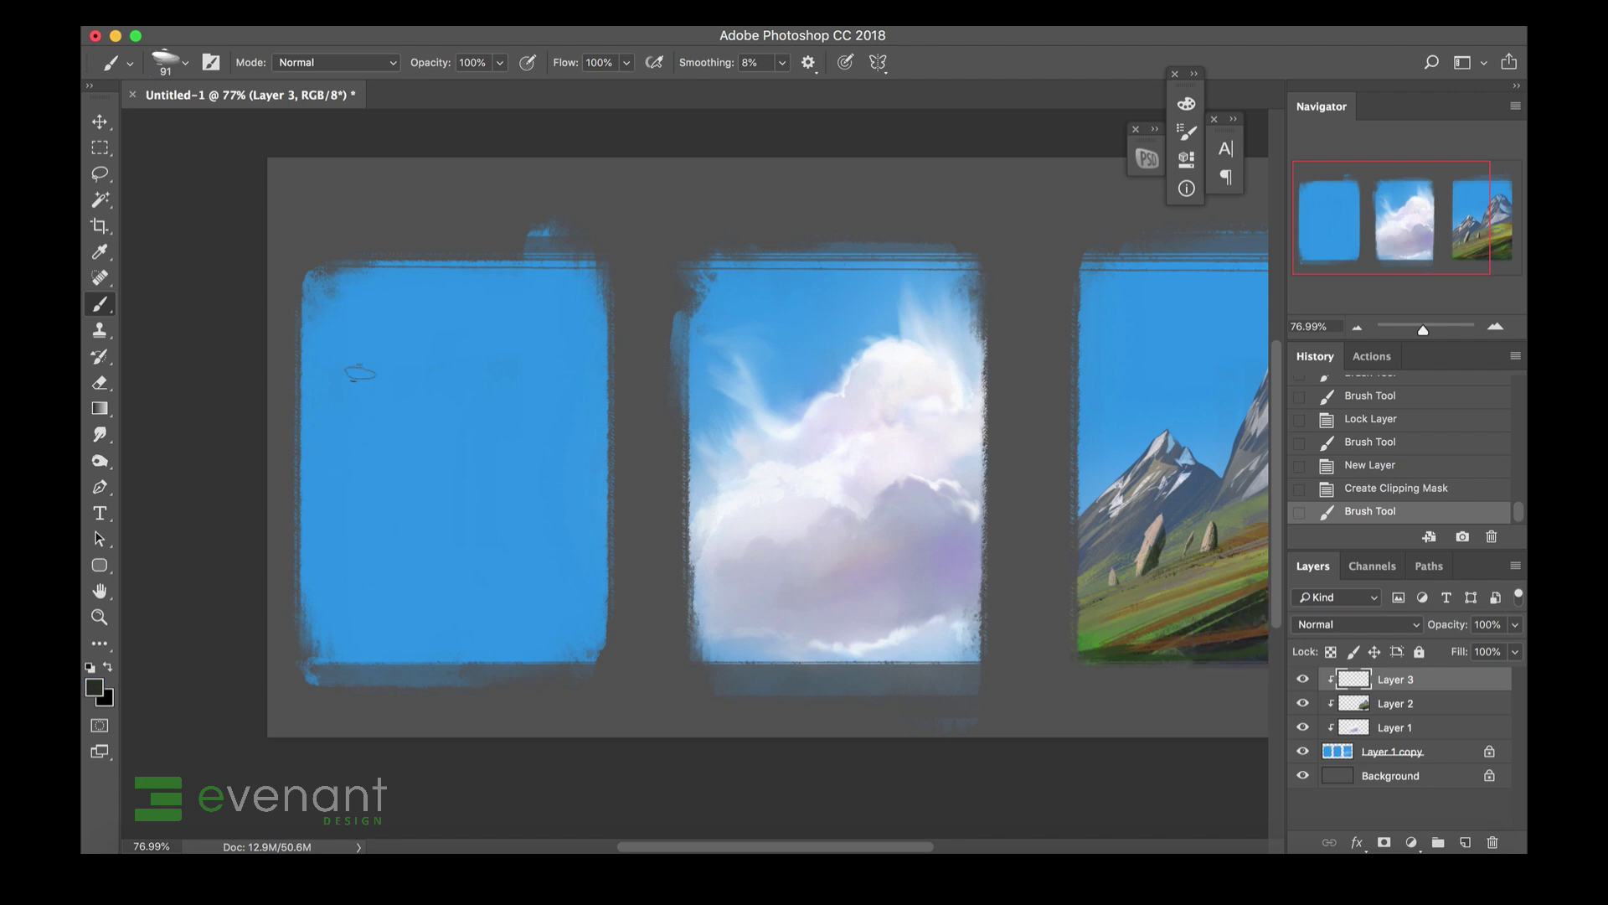
{"action": "left_click_drag", "start_coordinate": [272, 419], "coordinate": [390, 390]}
{"action": "left_click_drag", "start_coordinate": [298, 409], "coordinate": [402, 387]}
{"action": "key", "text": "l"}
{"action": "key", "text": "b"}
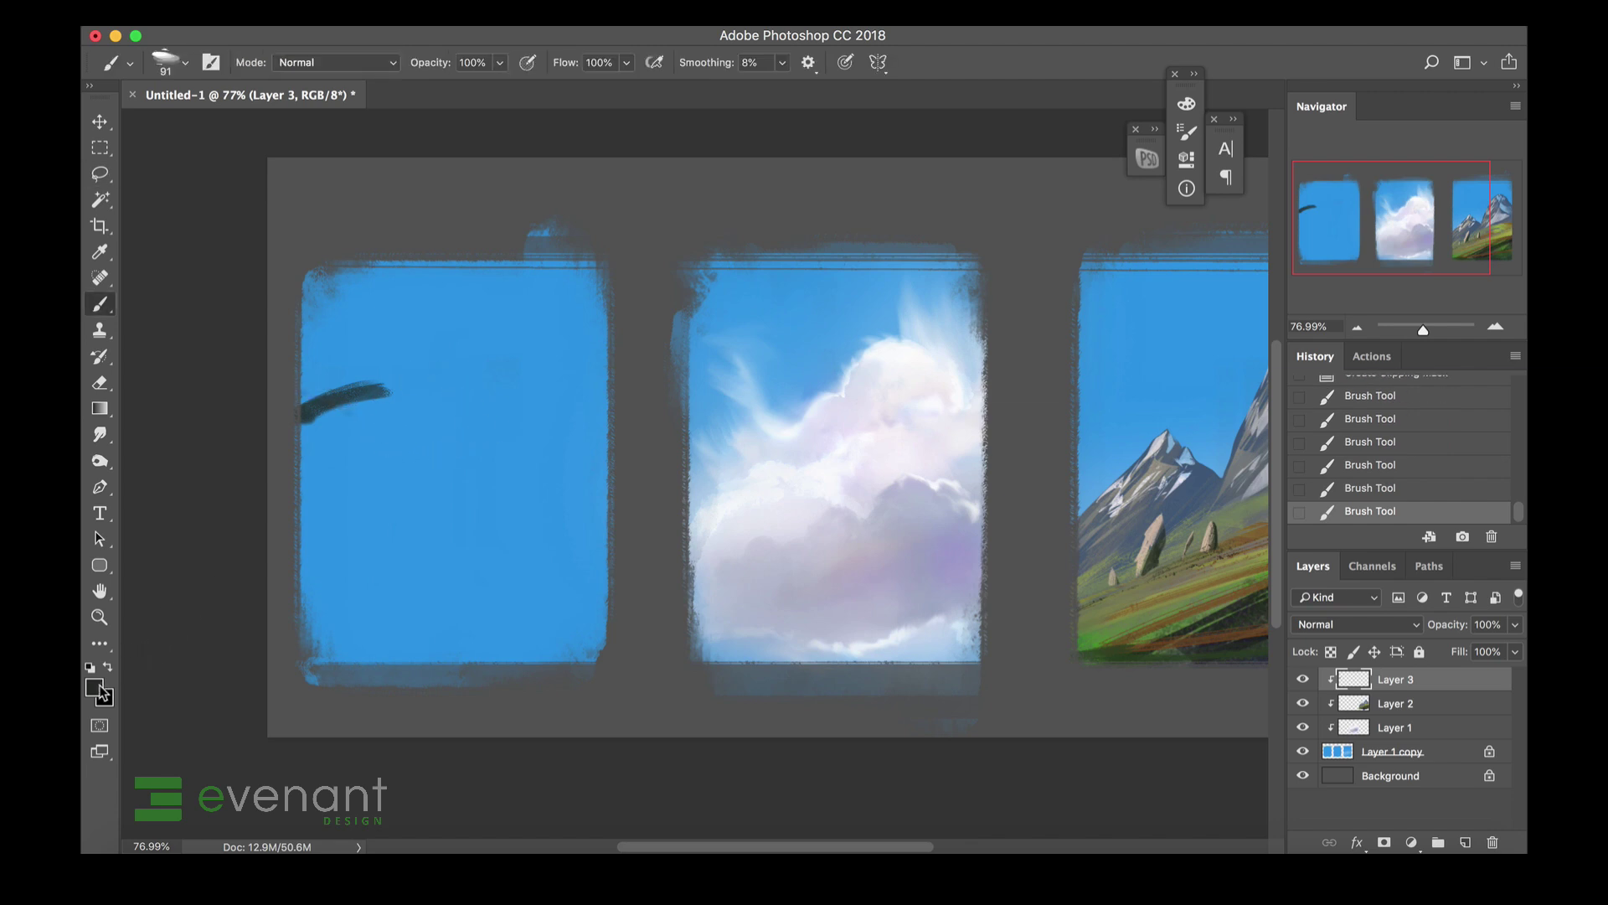
Choose a dark olive-brown colour and repaint the rising stroke on the left blue block.
{"action": "left_click", "coordinate": [100, 690]}
{"action": "left_click_drag", "start_coordinate": [1166, 434], "coordinate": [1169, 490]}
{"action": "left_click_drag", "start_coordinate": [1003, 462], "coordinate": [996, 451]}
{"action": "left_click", "coordinate": [1339, 264]}
{"action": "left_click_drag", "start_coordinate": [323, 434], "coordinate": [418, 379]}
{"action": "mouse_move", "coordinate": [304, 400]}
{"action": "left_mouse_down"}
{"action": "mouse_move", "coordinate": [452, 369]}
{"action": "mouse_move", "coordinate": [310, 389]}
{"action": "mouse_move", "coordinate": [431, 363]}
{"action": "left_mouse_up"}
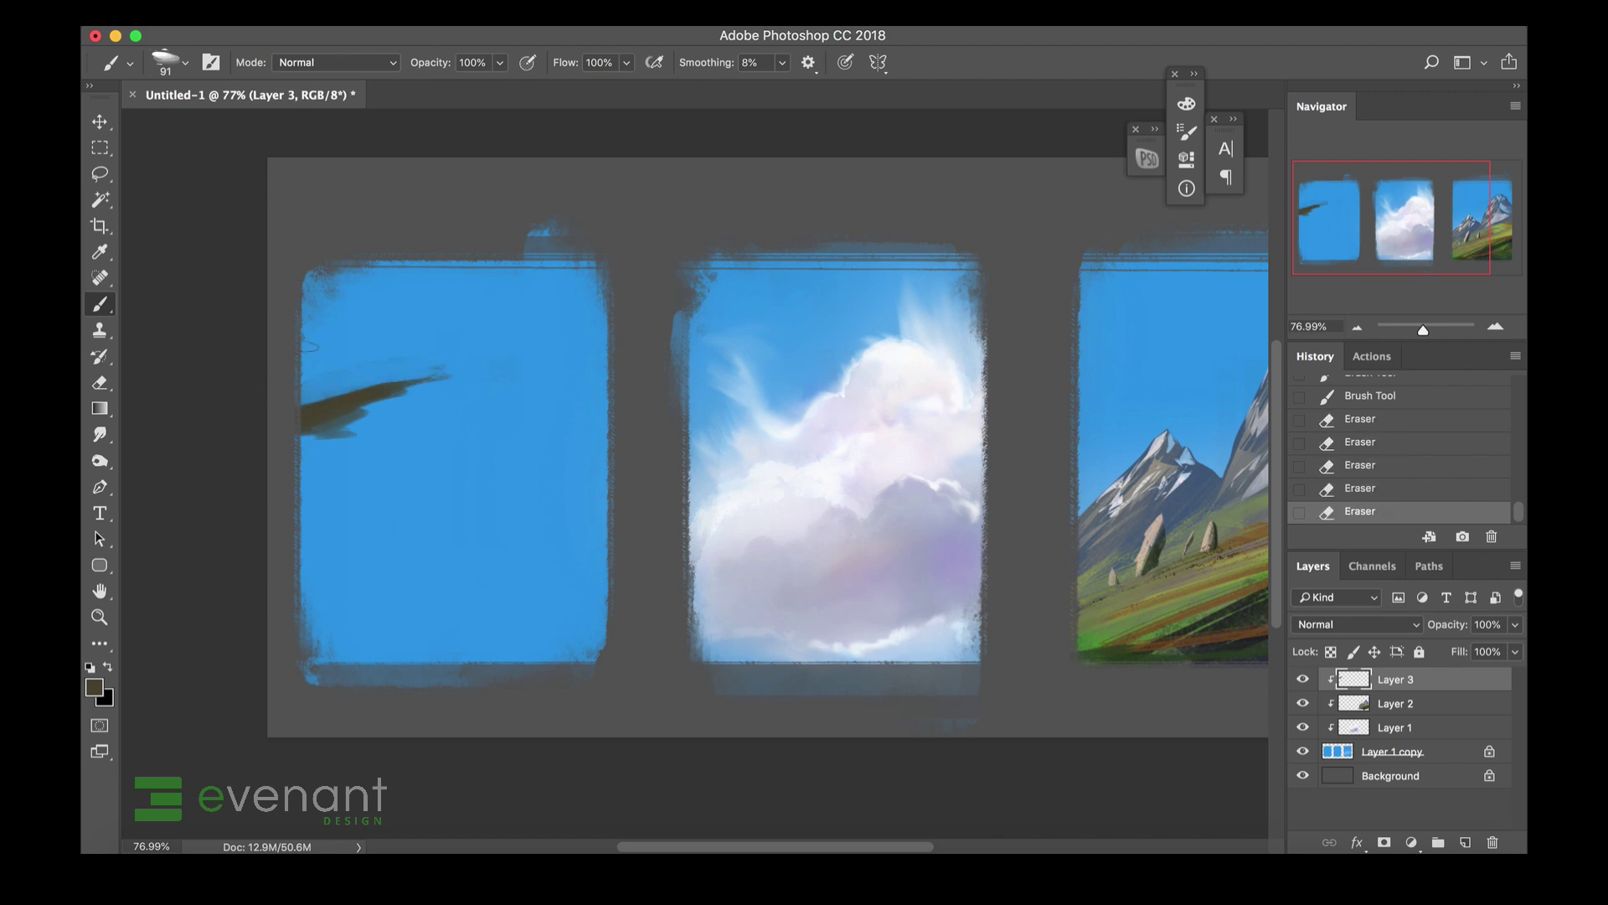
Sketch a peaked mountain ridge and slanted ground lines across the left block in dark brown at 91 px.
{"action": "left_click_drag", "start_coordinate": [306, 404], "coordinate": [461, 377]}
{"action": "mouse_move", "coordinate": [365, 407]}
{"action": "left_mouse_down"}
{"action": "mouse_move", "coordinate": [457, 382]}
{"action": "mouse_move", "coordinate": [435, 381]}
{"action": "left_mouse_up"}
{"action": "left_click_drag", "start_coordinate": [446, 406], "coordinate": [570, 431]}
{"action": "mouse_move", "coordinate": [452, 377]}
{"action": "left_mouse_down"}
{"action": "mouse_move", "coordinate": [595, 442]}
{"action": "mouse_move", "coordinate": [624, 476]}
{"action": "mouse_move", "coordinate": [369, 531]}
{"action": "left_mouse_up"}
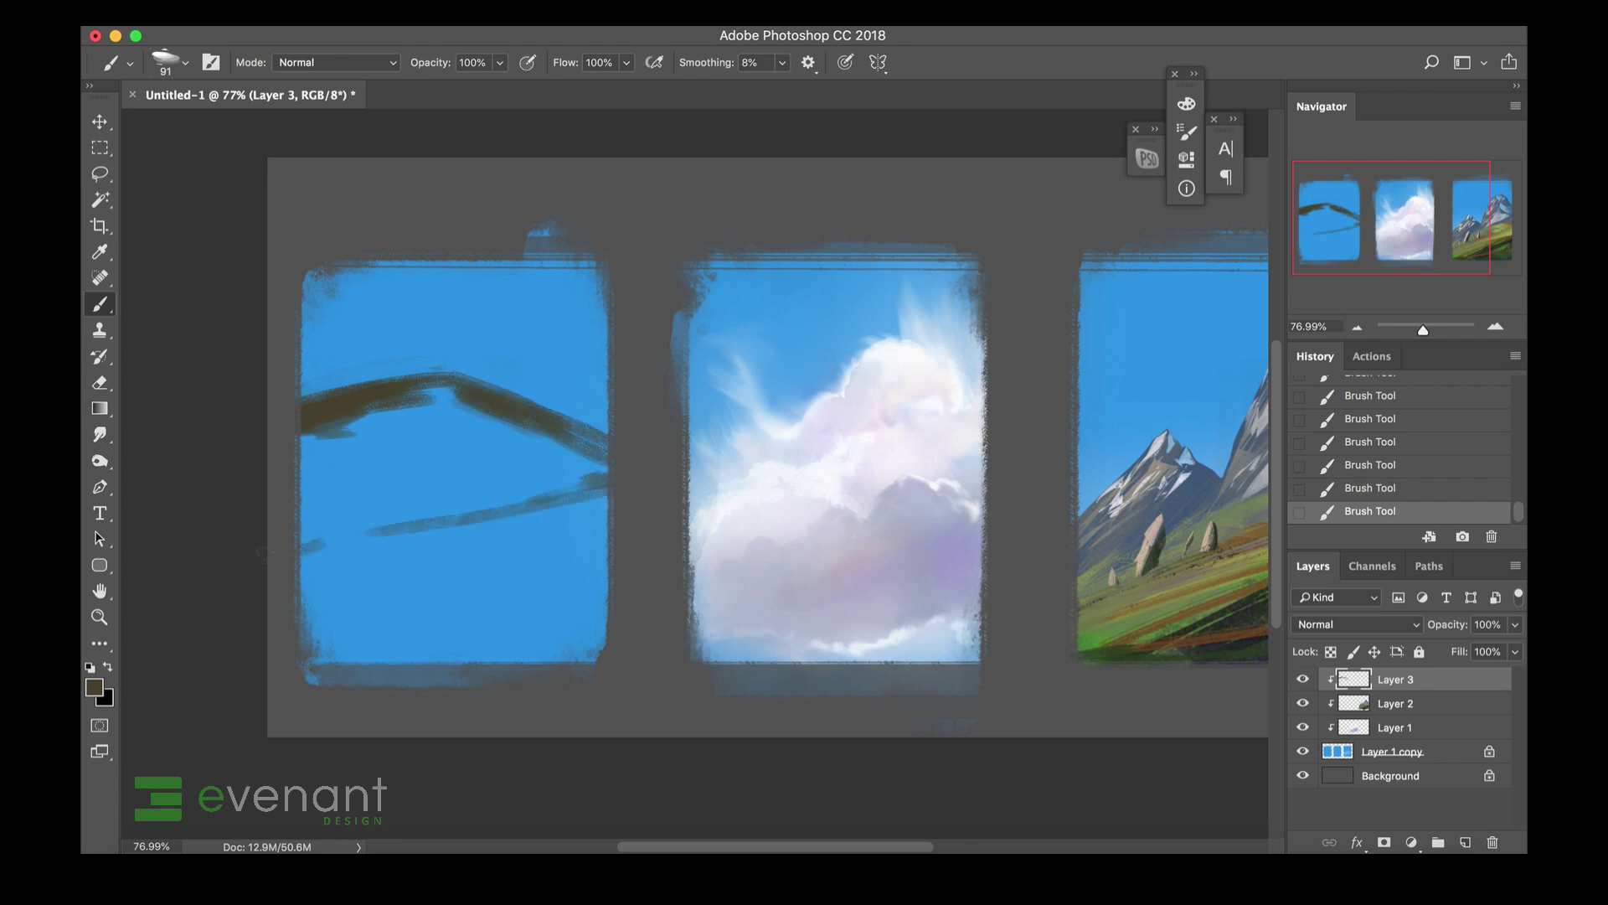
{"action": "mouse_move", "coordinate": [624, 495]}
{"action": "left_mouse_down"}
{"action": "mouse_move", "coordinate": [305, 553]}
{"action": "mouse_move", "coordinate": [608, 533]}
{"action": "mouse_move", "coordinate": [293, 590]}
{"action": "left_mouse_up"}
Fill the left block's mountain with dark brown at 300 px and trim its right side into a steeper slope.
{"action": "mouse_move", "coordinate": [412, 440]}
{"action": "left_mouse_down"}
{"action": "mouse_move", "coordinate": [318, 456]}
{"action": "mouse_move", "coordinate": [503, 415]}
{"action": "mouse_move", "coordinate": [603, 469]}
{"action": "mouse_move", "coordinate": [318, 512]}
{"action": "mouse_move", "coordinate": [268, 483]}
{"action": "left_mouse_up"}
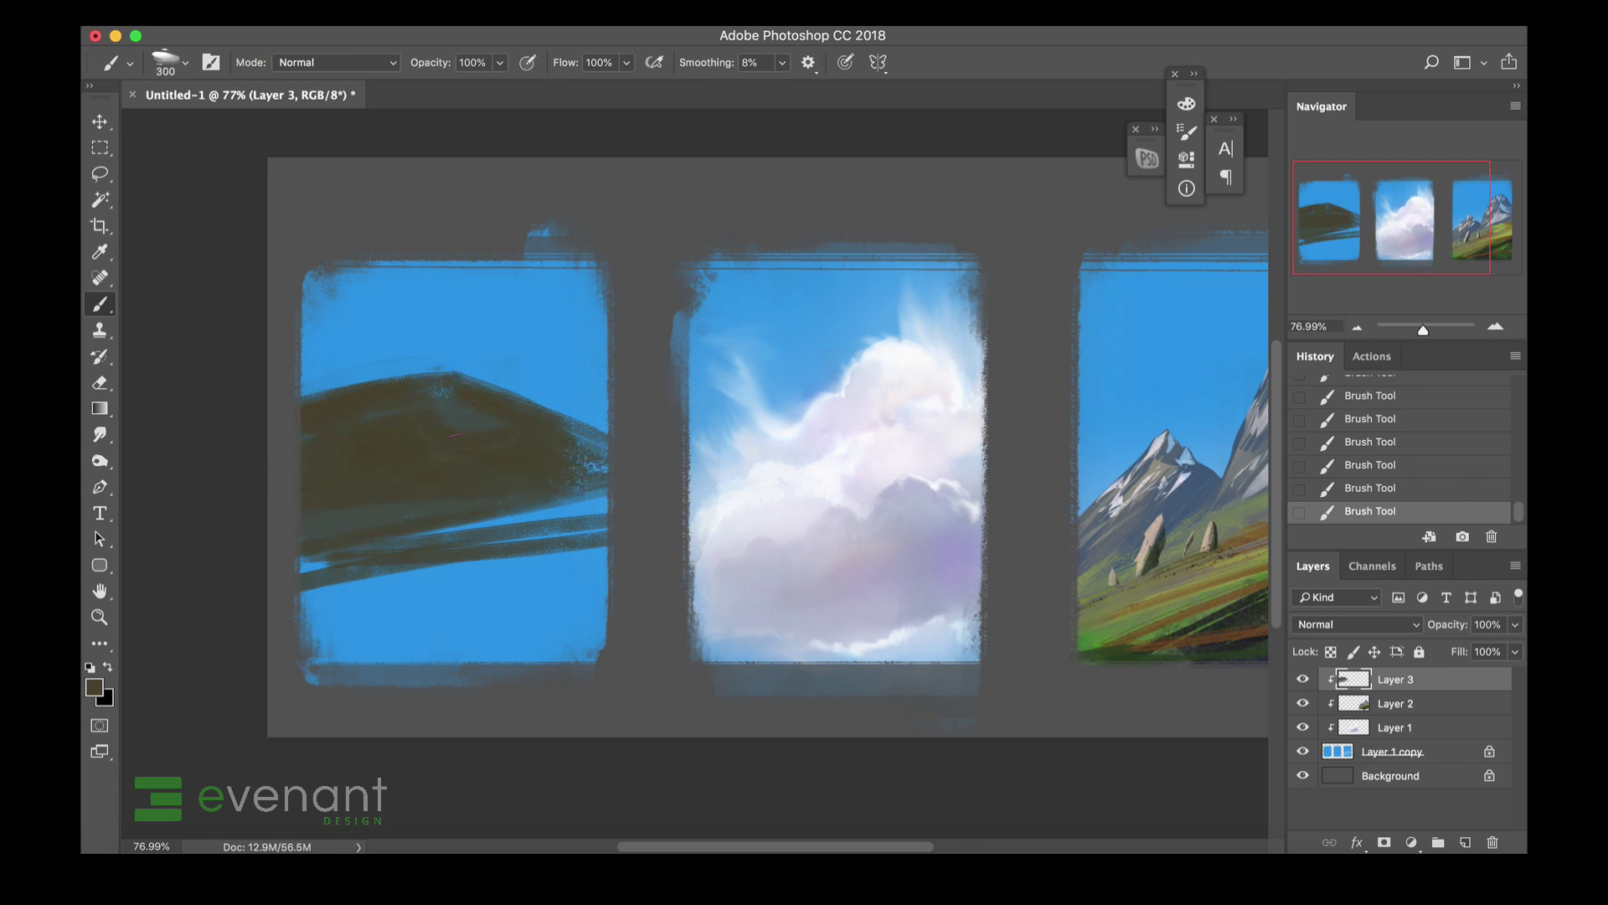
{"action": "mouse_move", "coordinate": [573, 448]}
{"action": "left_mouse_down"}
{"action": "mouse_move", "coordinate": [536, 394]}
{"action": "mouse_move", "coordinate": [558, 419]}
{"action": "left_mouse_up"}
{"action": "mouse_move", "coordinate": [505, 389]}
{"action": "left_mouse_down"}
{"action": "mouse_move", "coordinate": [559, 440]}
{"action": "mouse_move", "coordinate": [544, 427]}
{"action": "left_mouse_up"}
{"action": "left_click_drag", "start_coordinate": [523, 402], "coordinate": [568, 444]}
{"action": "mouse_move", "coordinate": [501, 356]}
{"action": "left_mouse_down"}
{"action": "mouse_move", "coordinate": [590, 435]}
{"action": "mouse_move", "coordinate": [285, 406]}
{"action": "left_mouse_up"}
{"action": "left_click_drag", "start_coordinate": [516, 487], "coordinate": [323, 540]}
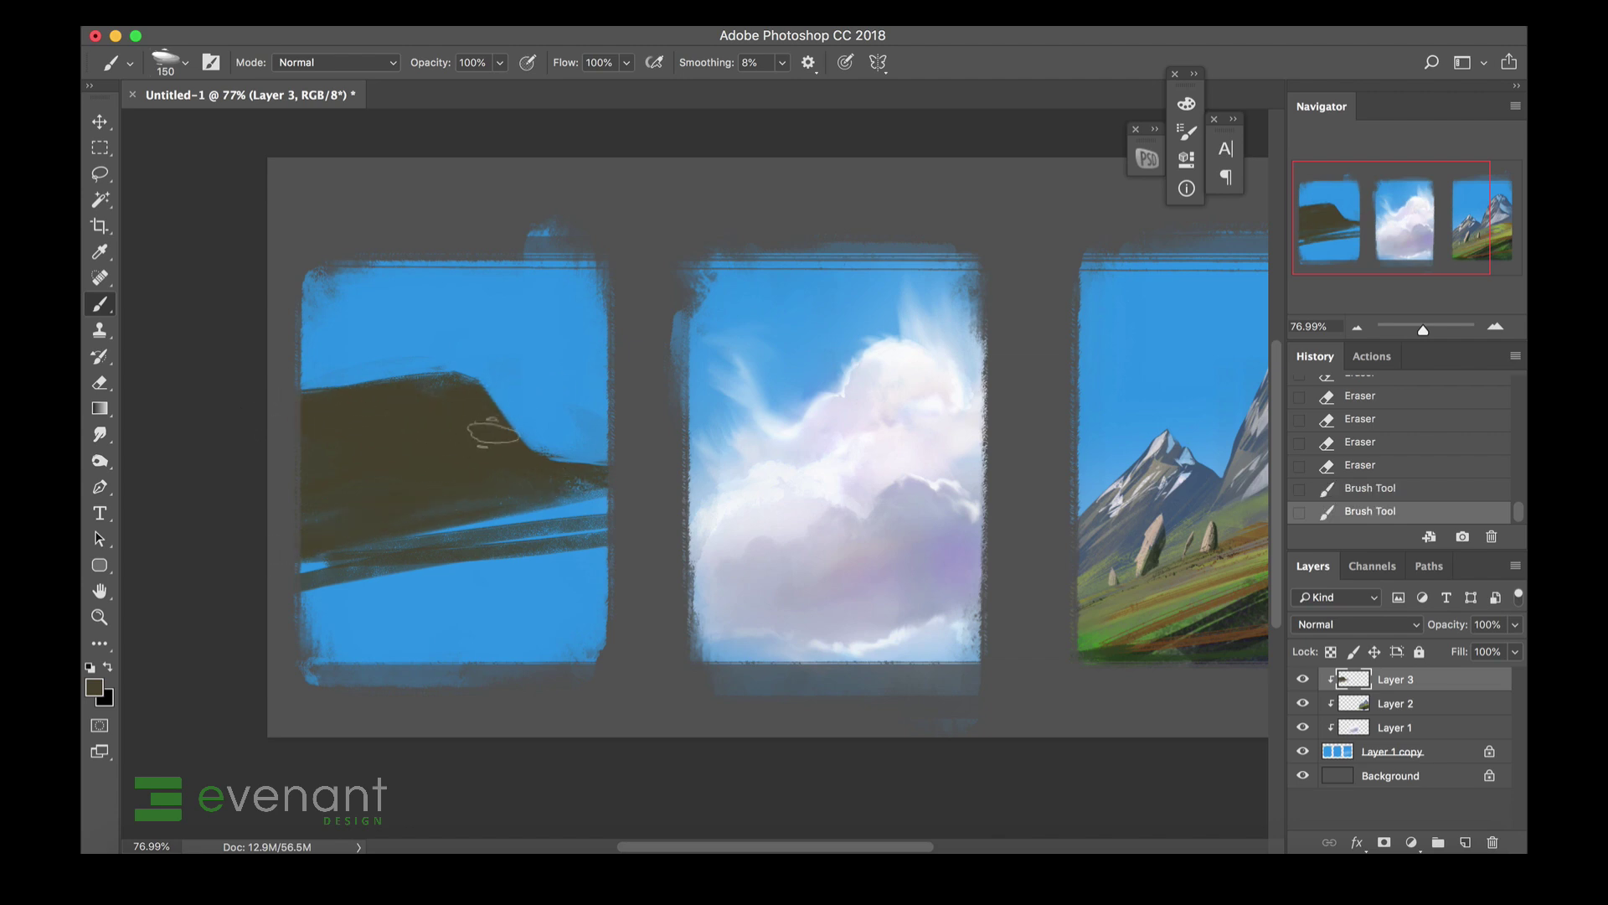
Cover the ground below the left block's mountain with broad dark brown strokes at 600 px.
{"action": "mouse_move", "coordinate": [462, 516]}
{"action": "left_mouse_down"}
{"action": "mouse_move", "coordinate": [360, 589]}
{"action": "mouse_move", "coordinate": [603, 570]}
{"action": "mouse_move", "coordinate": [501, 666]}
{"action": "left_mouse_up"}
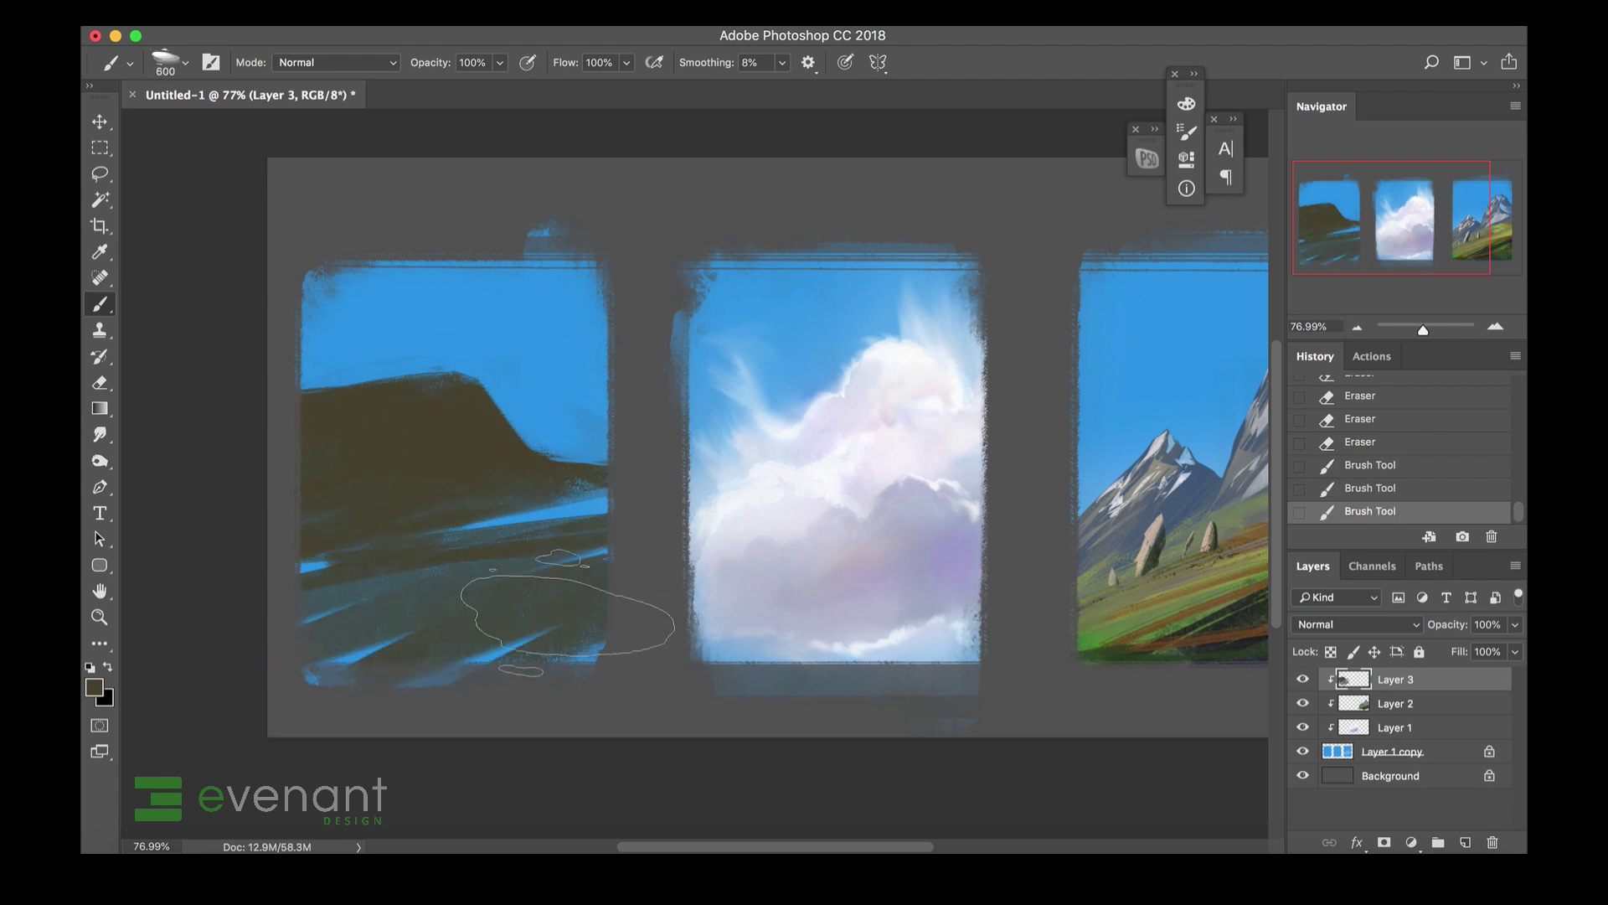
{"action": "mouse_move", "coordinate": [570, 620]}
{"action": "left_mouse_down"}
{"action": "mouse_move", "coordinate": [574, 574]}
{"action": "mouse_move", "coordinate": [359, 611]}
{"action": "mouse_move", "coordinate": [324, 593]}
{"action": "mouse_move", "coordinate": [545, 570]}
{"action": "left_mouse_up"}
{"action": "left_click_drag", "start_coordinate": [737, 568], "coordinate": [705, 653]}
{"action": "left_click", "coordinate": [590, 507]}
Reduce the brush to 125 px and paint over the lower part of the brown silhouette.
{"action": "key", "text": "bracketleft"}
{"action": "key", "text": "bracketleft"}
{"action": "key", "text": "bracketleft"}
{"action": "key", "text": "bracketleft"}
{"action": "key", "text": "bracketleft"}
{"action": "key", "text": "bracketleft"}
{"action": "key", "text": "bracketleft"}
{"action": "key", "text": "bracketleft"}
{"action": "key", "text": "bracketleft"}
{"action": "mouse_move", "coordinate": [560, 537]}
{"action": "left_mouse_down"}
{"action": "mouse_move", "coordinate": [611, 496]}
{"action": "mouse_move", "coordinate": [425, 533]}
{"action": "mouse_move", "coordinate": [541, 505]}
{"action": "mouse_move", "coordinate": [446, 486]}
{"action": "mouse_move", "coordinate": [592, 492]}
{"action": "mouse_move", "coordinate": [583, 525]}
{"action": "mouse_move", "coordinate": [361, 601]}
{"action": "mouse_move", "coordinate": [359, 661]}
{"action": "mouse_move", "coordinate": [444, 610]}
{"action": "left_mouse_up"}
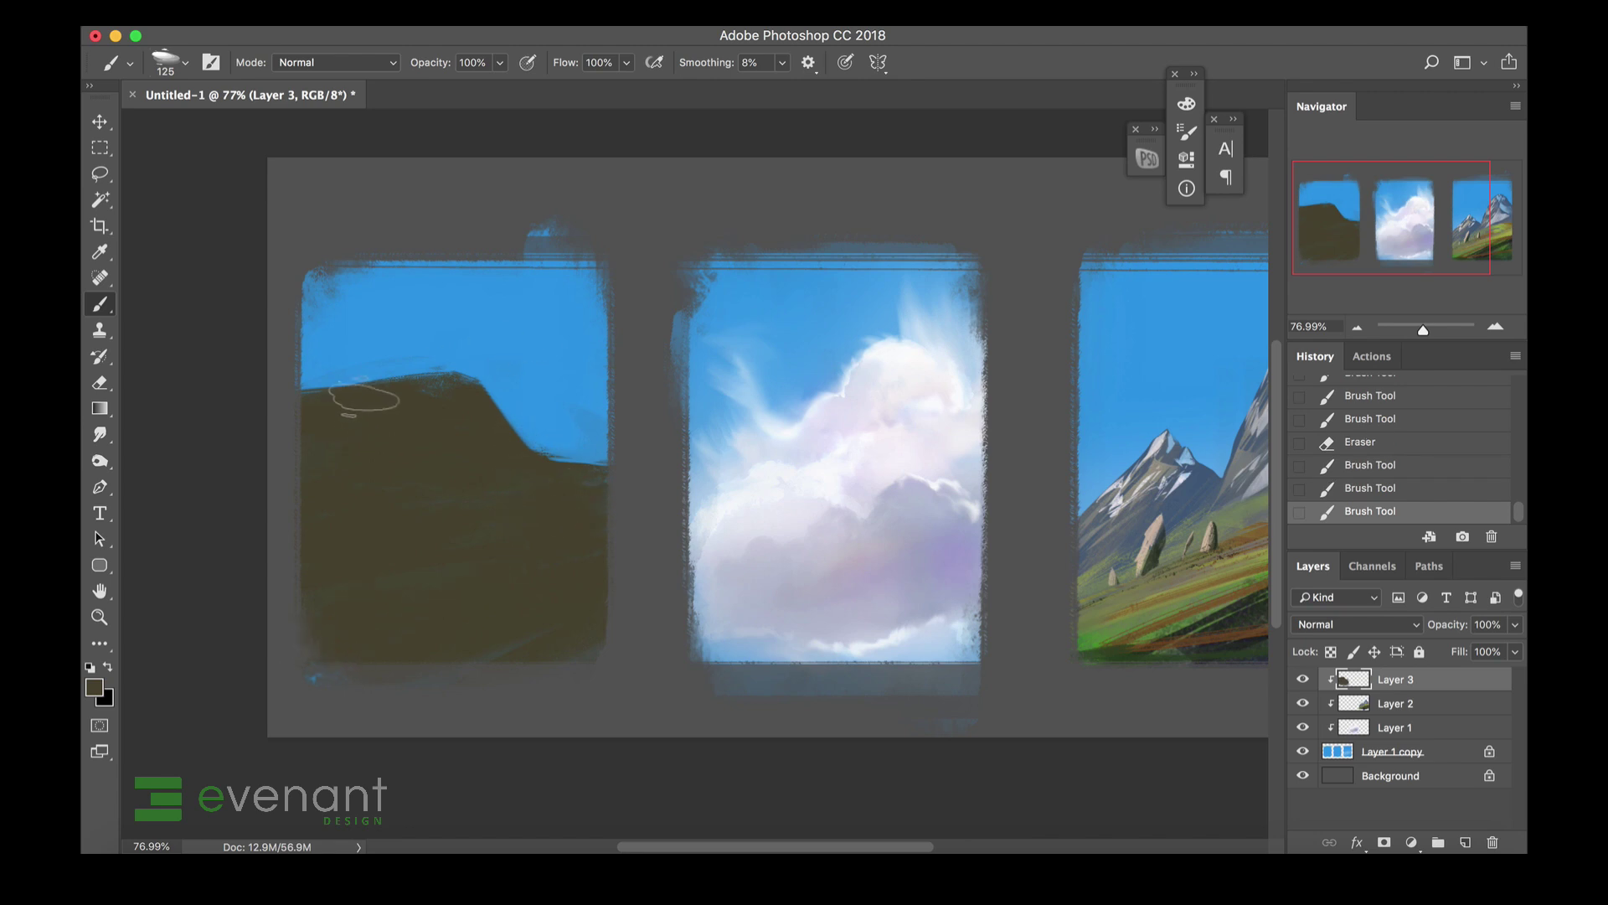
Erase both sides of the brown silhouette to form a narrower peak with a steep right slope and low ground.
{"action": "left_click_drag", "start_coordinate": [423, 362], "coordinate": [312, 445]}
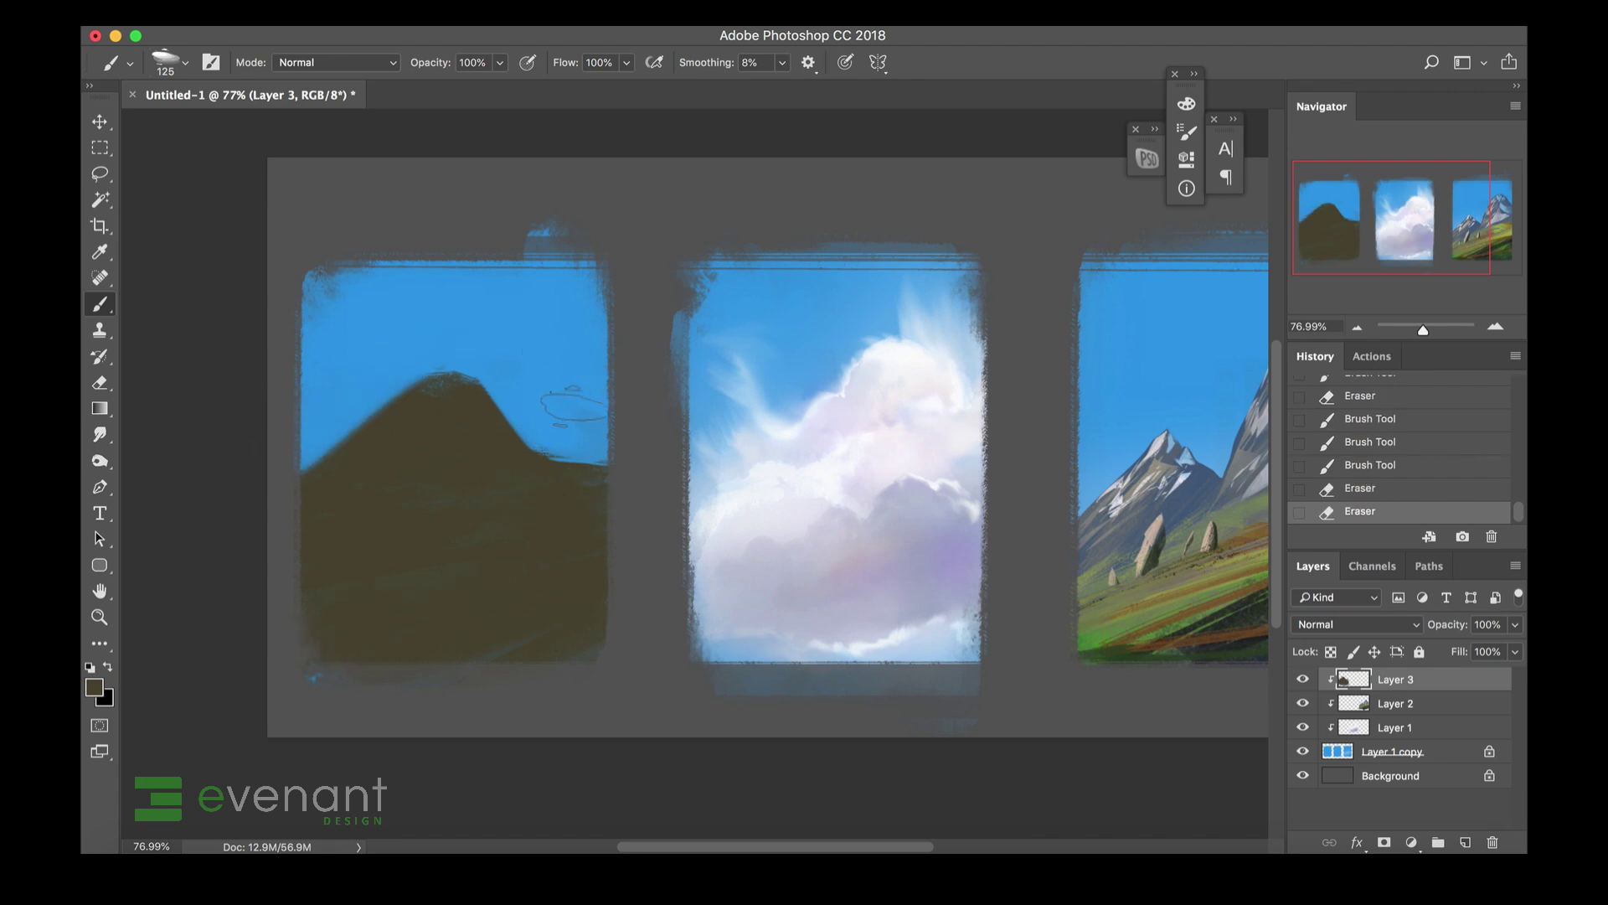
{"action": "mouse_move", "coordinate": [523, 390]}
{"action": "left_mouse_down"}
{"action": "mouse_move", "coordinate": [568, 473]}
{"action": "mouse_move", "coordinate": [552, 527]}
{"action": "left_mouse_up"}
{"action": "left_click_drag", "start_coordinate": [549, 532], "coordinate": [593, 495]}
{"action": "mouse_move", "coordinate": [590, 494]}
{"action": "left_mouse_down"}
{"action": "mouse_move", "coordinate": [568, 426]}
{"action": "mouse_move", "coordinate": [598, 516]}
{"action": "mouse_move", "coordinate": [572, 493]}
{"action": "mouse_move", "coordinate": [561, 516]}
{"action": "mouse_move", "coordinate": [509, 386]}
{"action": "mouse_move", "coordinate": [521, 396]}
{"action": "mouse_move", "coordinate": [486, 379]}
{"action": "left_mouse_up"}
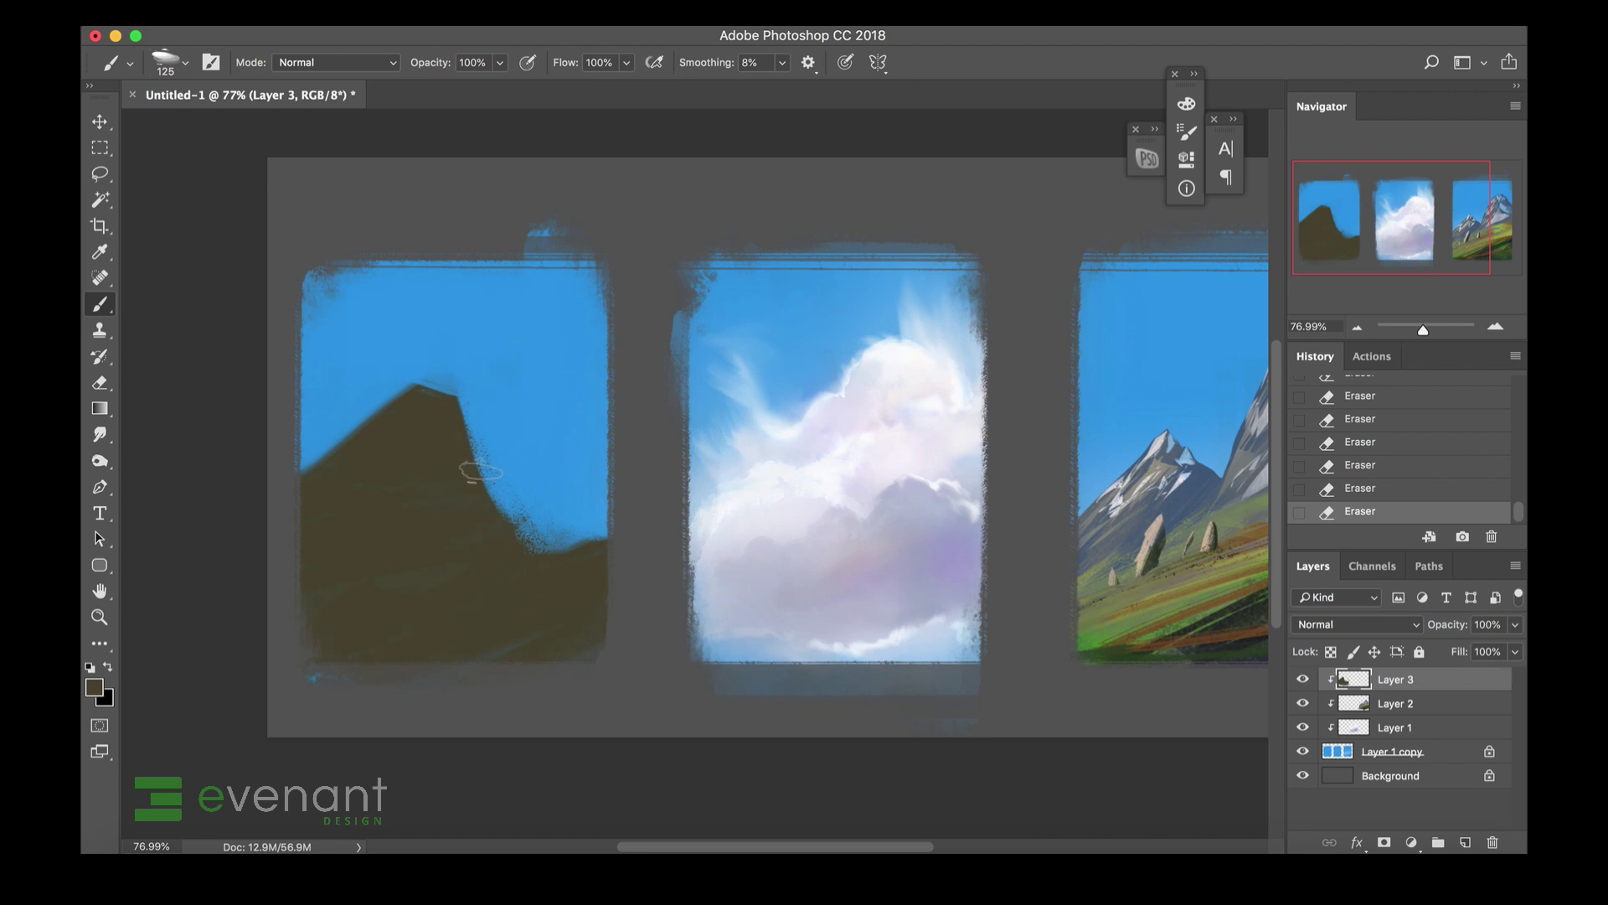
{"action": "mouse_move", "coordinate": [566, 516]}
{"action": "left_mouse_down"}
{"action": "mouse_move", "coordinate": [604, 539]}
{"action": "mouse_move", "coordinate": [549, 555]}
{"action": "mouse_move", "coordinate": [484, 440]}
{"action": "mouse_move", "coordinate": [495, 488]}
{"action": "mouse_move", "coordinate": [447, 382]}
{"action": "mouse_move", "coordinate": [462, 416]}
{"action": "mouse_move", "coordinate": [386, 374]}
{"action": "mouse_move", "coordinate": [423, 374]}
{"action": "mouse_move", "coordinate": [454, 405]}
{"action": "mouse_move", "coordinate": [444, 377]}
{"action": "mouse_move", "coordinate": [514, 504]}
{"action": "left_mouse_up"}
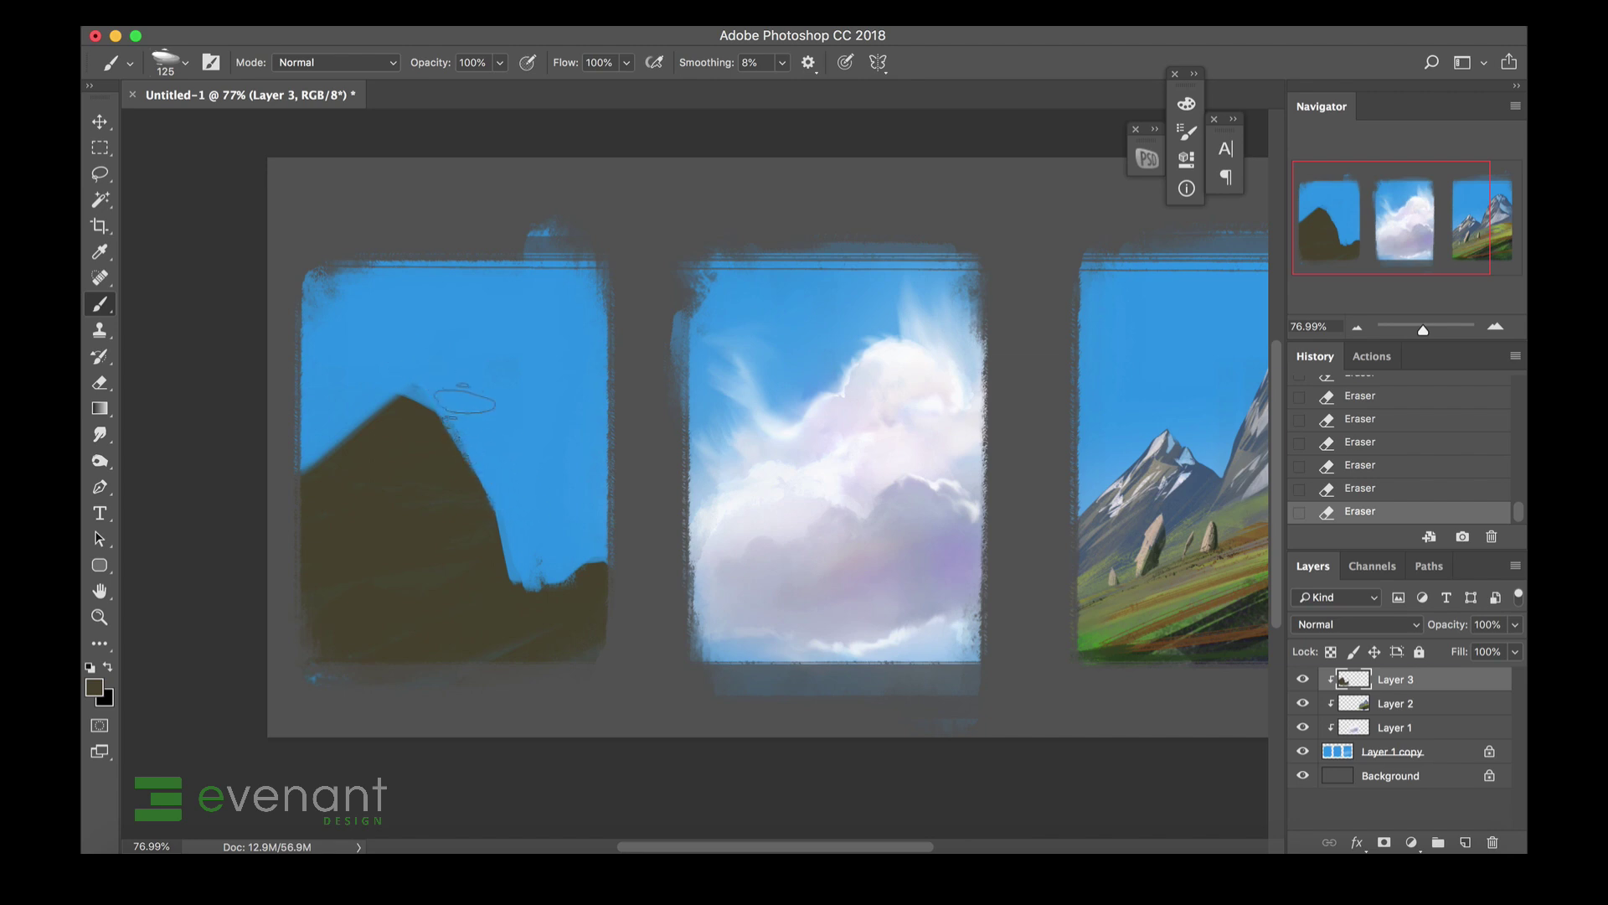
Paint the brown mountain taller and broader with a rounded summit, extending its right slope to the low ground at 125 px.
{"action": "mouse_move", "coordinate": [406, 423]}
{"action": "left_mouse_down"}
{"action": "mouse_move", "coordinate": [359, 395]}
{"action": "mouse_move", "coordinate": [315, 479]}
{"action": "left_mouse_up"}
{"action": "mouse_move", "coordinate": [351, 413]}
{"action": "left_mouse_down"}
{"action": "mouse_move", "coordinate": [315, 452]}
{"action": "mouse_move", "coordinate": [320, 435]}
{"action": "left_mouse_up"}
{"action": "mouse_move", "coordinate": [359, 381]}
{"action": "left_mouse_down"}
{"action": "mouse_move", "coordinate": [318, 427]}
{"action": "mouse_move", "coordinate": [368, 371]}
{"action": "mouse_move", "coordinate": [444, 419]}
{"action": "mouse_move", "coordinate": [423, 356]}
{"action": "mouse_move", "coordinate": [456, 377]}
{"action": "mouse_move", "coordinate": [470, 494]}
{"action": "left_mouse_up"}
{"action": "left_click_drag", "start_coordinate": [448, 402], "coordinate": [491, 536]}
{"action": "left_click_drag", "start_coordinate": [435, 403], "coordinate": [403, 392]}
{"action": "mouse_move", "coordinate": [485, 527]}
{"action": "left_mouse_down"}
{"action": "mouse_move", "coordinate": [491, 582]}
{"action": "mouse_move", "coordinate": [498, 547]}
{"action": "mouse_move", "coordinate": [516, 551]}
{"action": "mouse_move", "coordinate": [442, 446]}
{"action": "mouse_move", "coordinate": [533, 482]}
{"action": "left_mouse_up"}
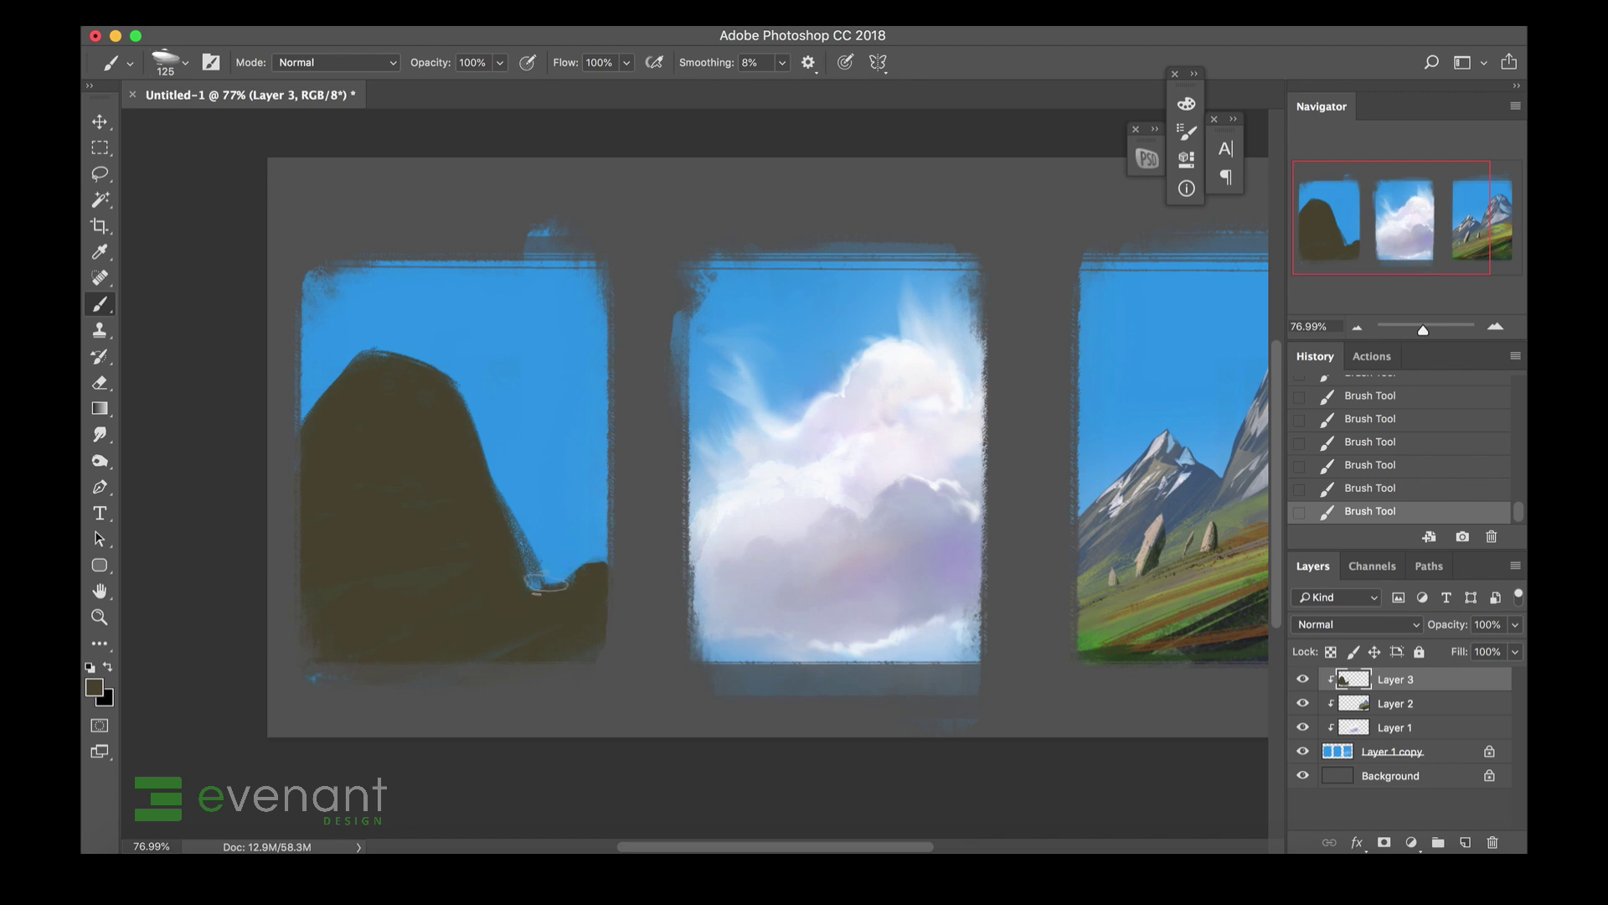
Raise a brown slope in the left block's lower right corner and choose a mid green foreground color.
{"action": "mouse_move", "coordinate": [563, 566]}
{"action": "left_mouse_down"}
{"action": "mouse_move", "coordinate": [546, 600]}
{"action": "mouse_move", "coordinate": [607, 511]}
{"action": "mouse_move", "coordinate": [596, 575]}
{"action": "mouse_move", "coordinate": [626, 495]}
{"action": "mouse_move", "coordinate": [533, 611]}
{"action": "left_mouse_up"}
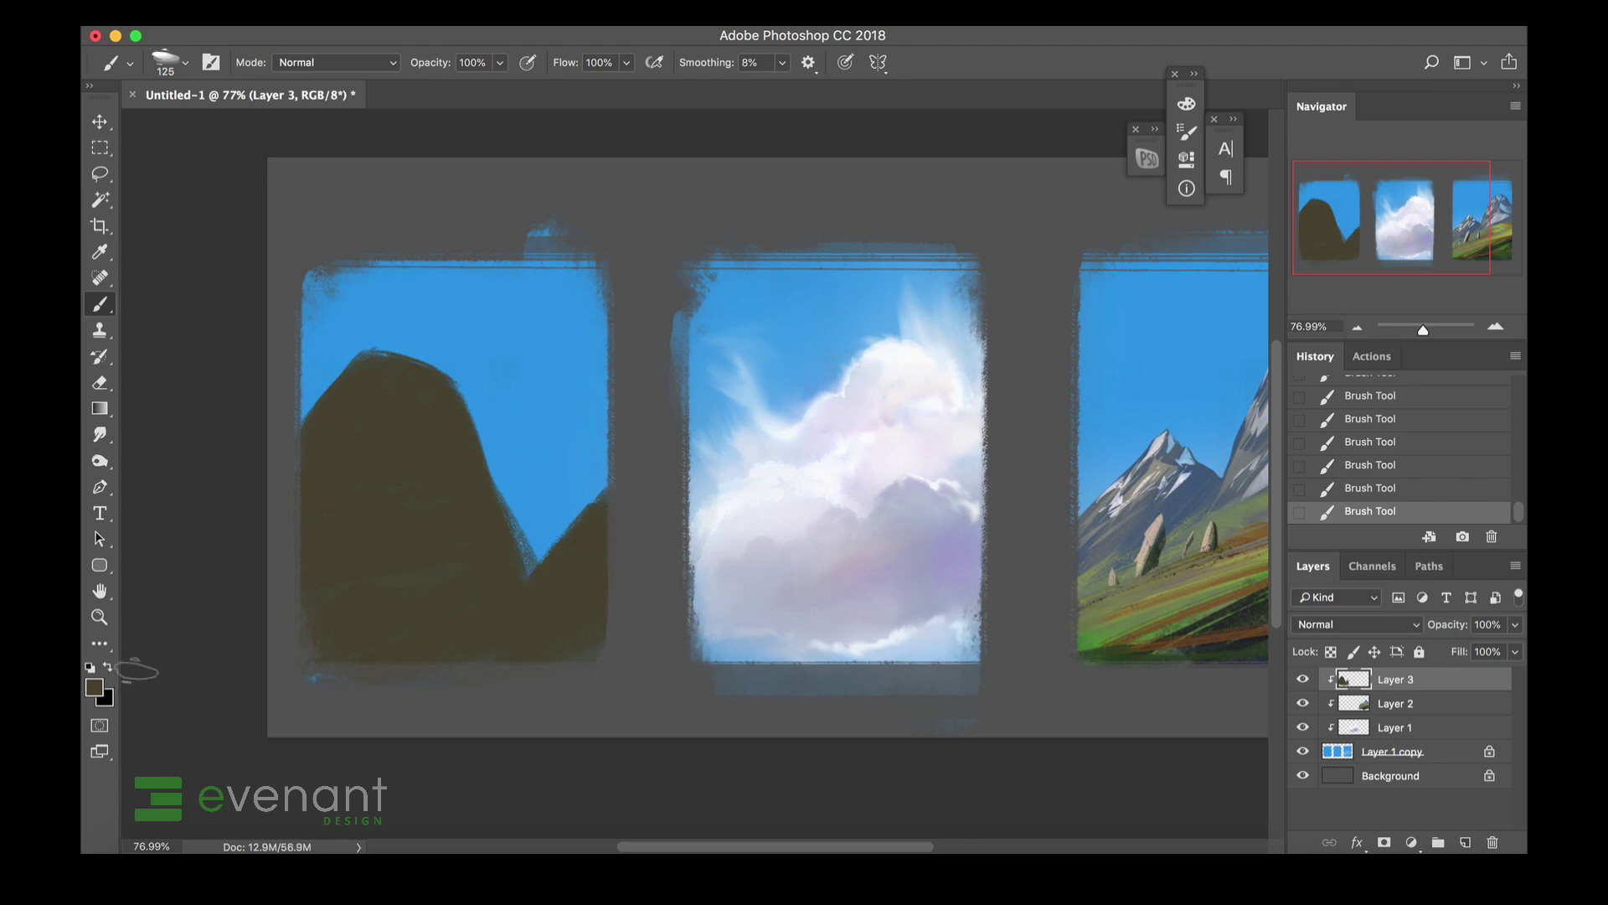
{"action": "left_click", "coordinate": [95, 686]}
{"action": "left_click_drag", "start_coordinate": [987, 407], "coordinate": [976, 399]}
{"action": "left_click_drag", "start_coordinate": [1189, 493], "coordinate": [1190, 466]}
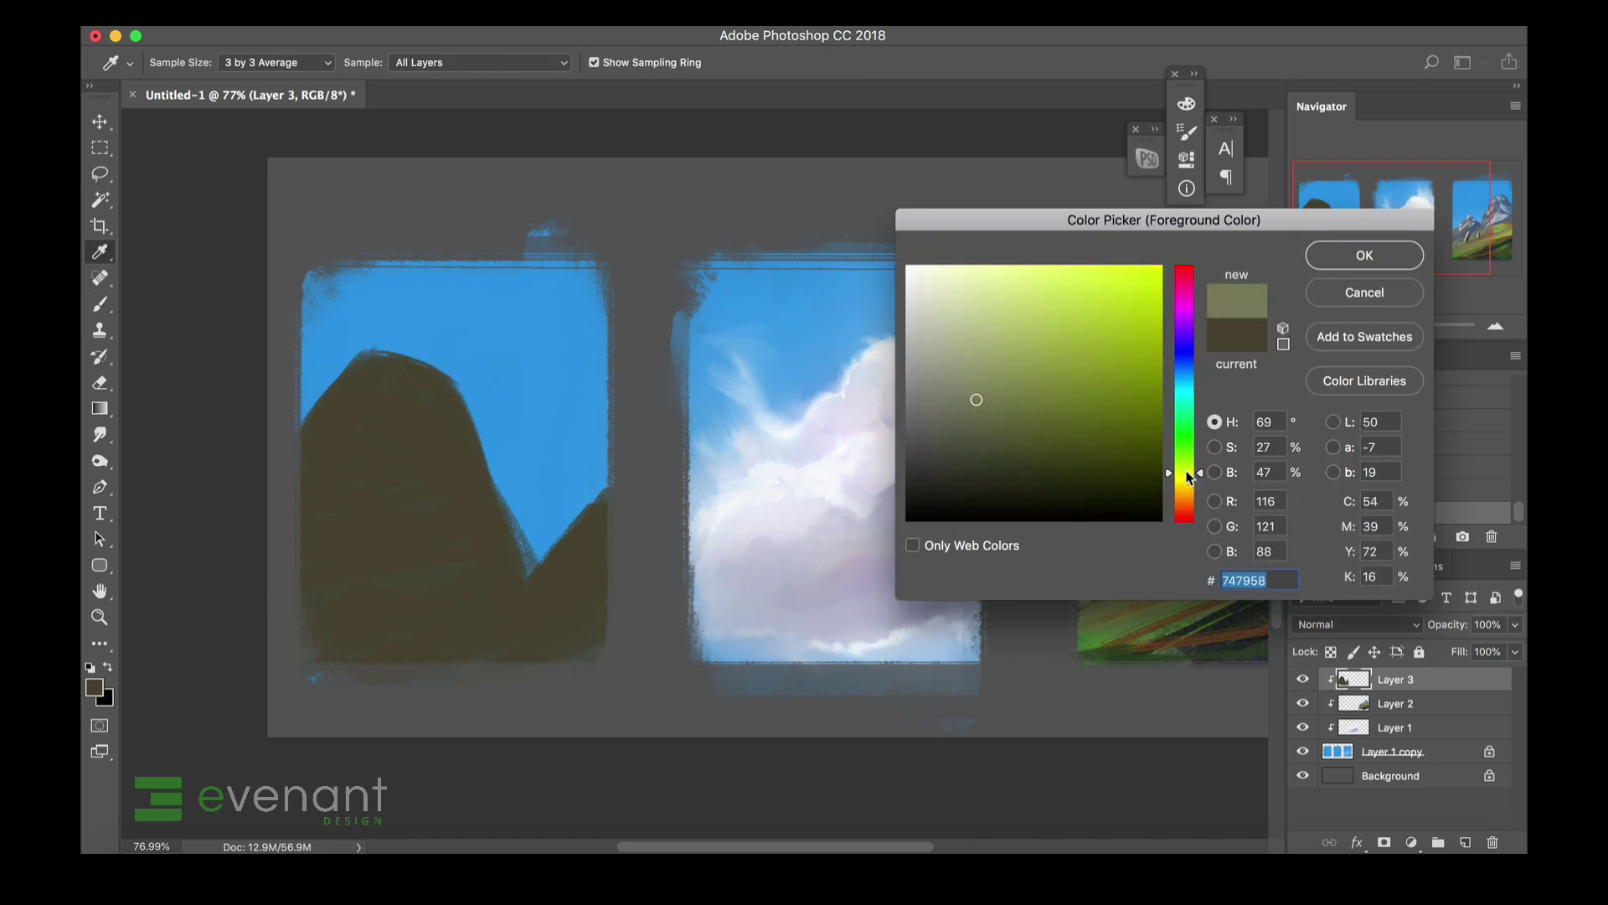
{"action": "left_click_drag", "start_coordinate": [1012, 389], "coordinate": [1052, 388]}
{"action": "left_click", "coordinate": [1312, 252]}
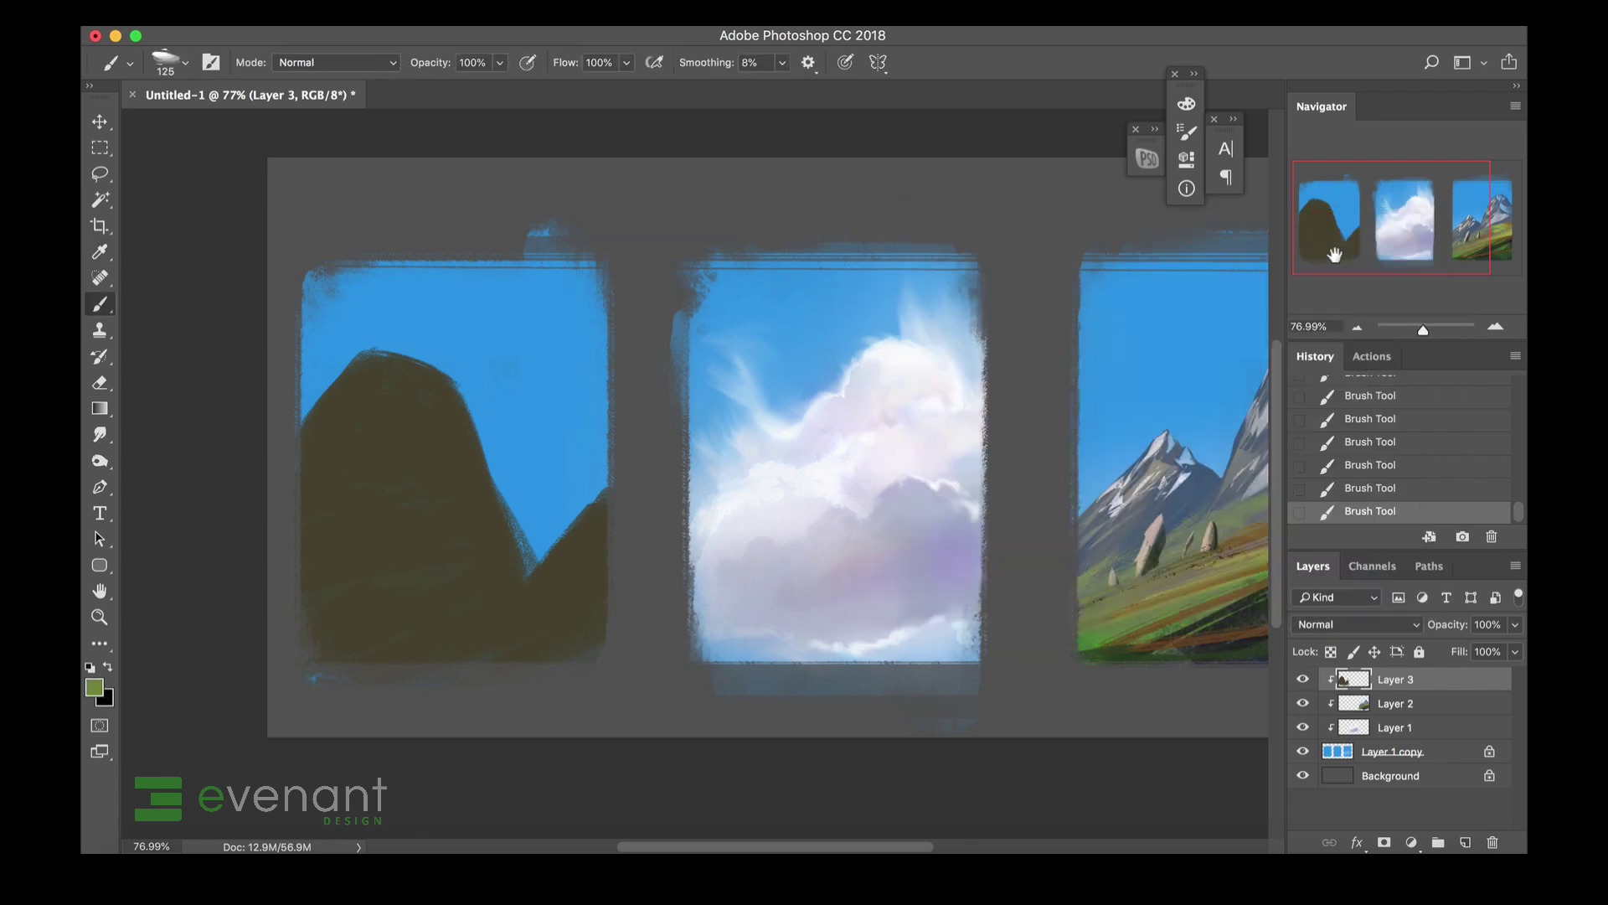
Paint curved green grass bands across the left block's mountain, reducing the brush to 35 px for thinner strokes down to the right slope.
{"action": "mouse_move", "coordinate": [410, 371]}
{"action": "left_mouse_down"}
{"action": "mouse_move", "coordinate": [459, 405]}
{"action": "mouse_move", "coordinate": [385, 364]}
{"action": "mouse_move", "coordinate": [440, 393]}
{"action": "mouse_move", "coordinate": [381, 397]}
{"action": "mouse_move", "coordinate": [457, 414]}
{"action": "mouse_move", "coordinate": [396, 409]}
{"action": "mouse_move", "coordinate": [324, 450]}
{"action": "mouse_move", "coordinate": [524, 517]}
{"action": "mouse_move", "coordinate": [503, 530]}
{"action": "mouse_move", "coordinate": [373, 449]}
{"action": "mouse_move", "coordinate": [399, 474]}
{"action": "left_mouse_up"}
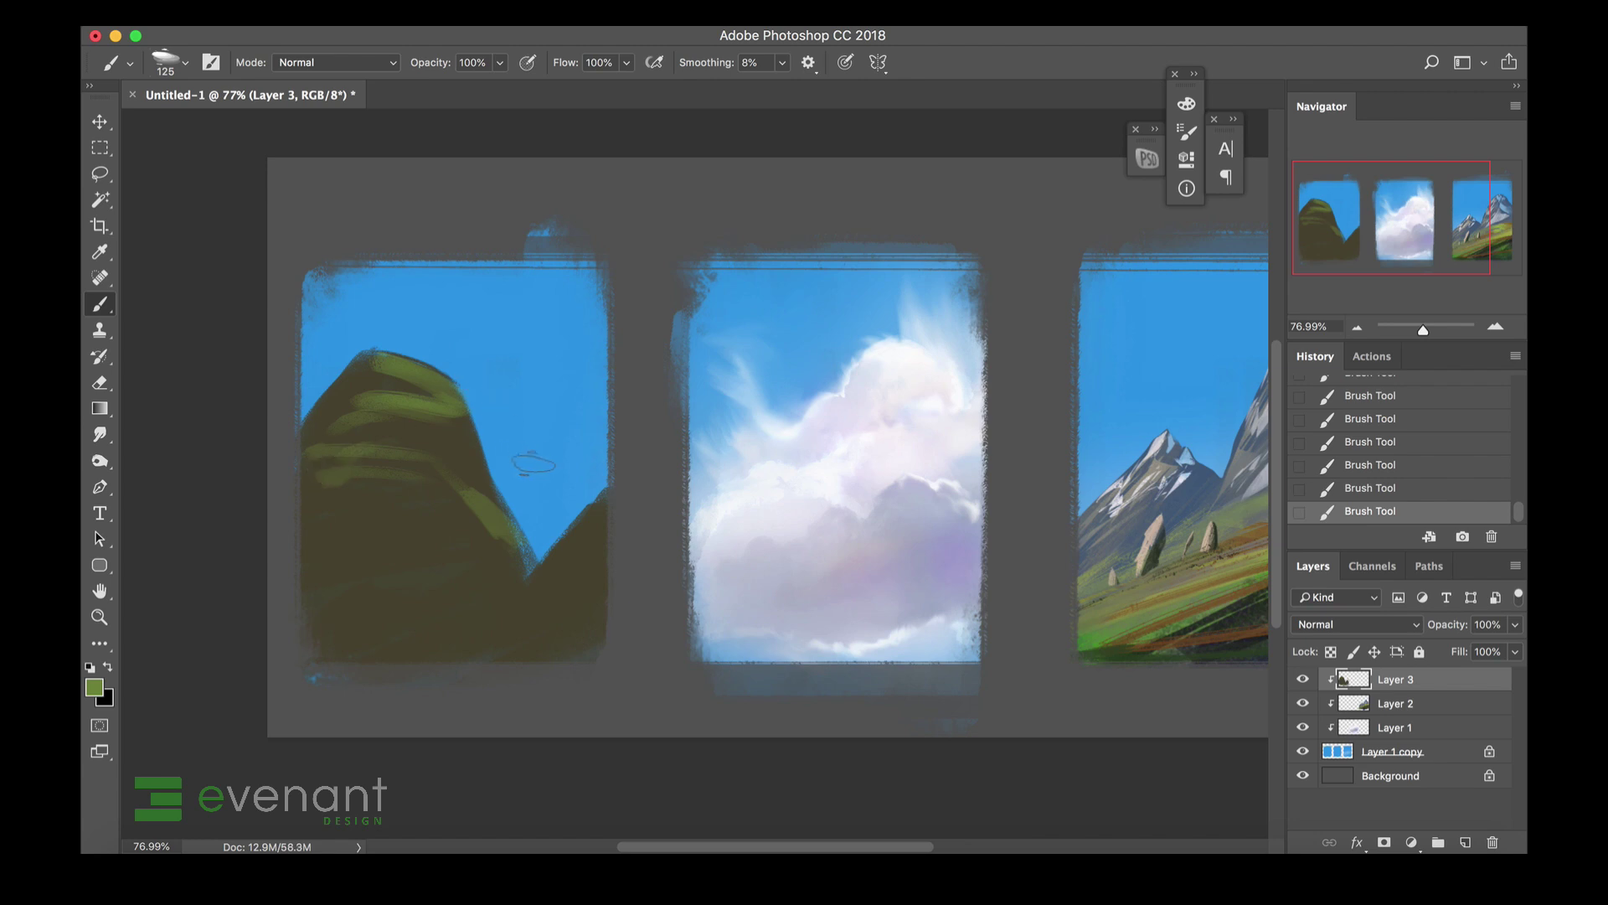
{"action": "key", "text": "bracketleft"}
{"action": "key", "text": "bracketleft"}
{"action": "key", "text": "bracketleft"}
{"action": "key", "text": "bracketleft"}
{"action": "key", "text": "bracketleft"}
{"action": "key", "text": "bracketleft"}
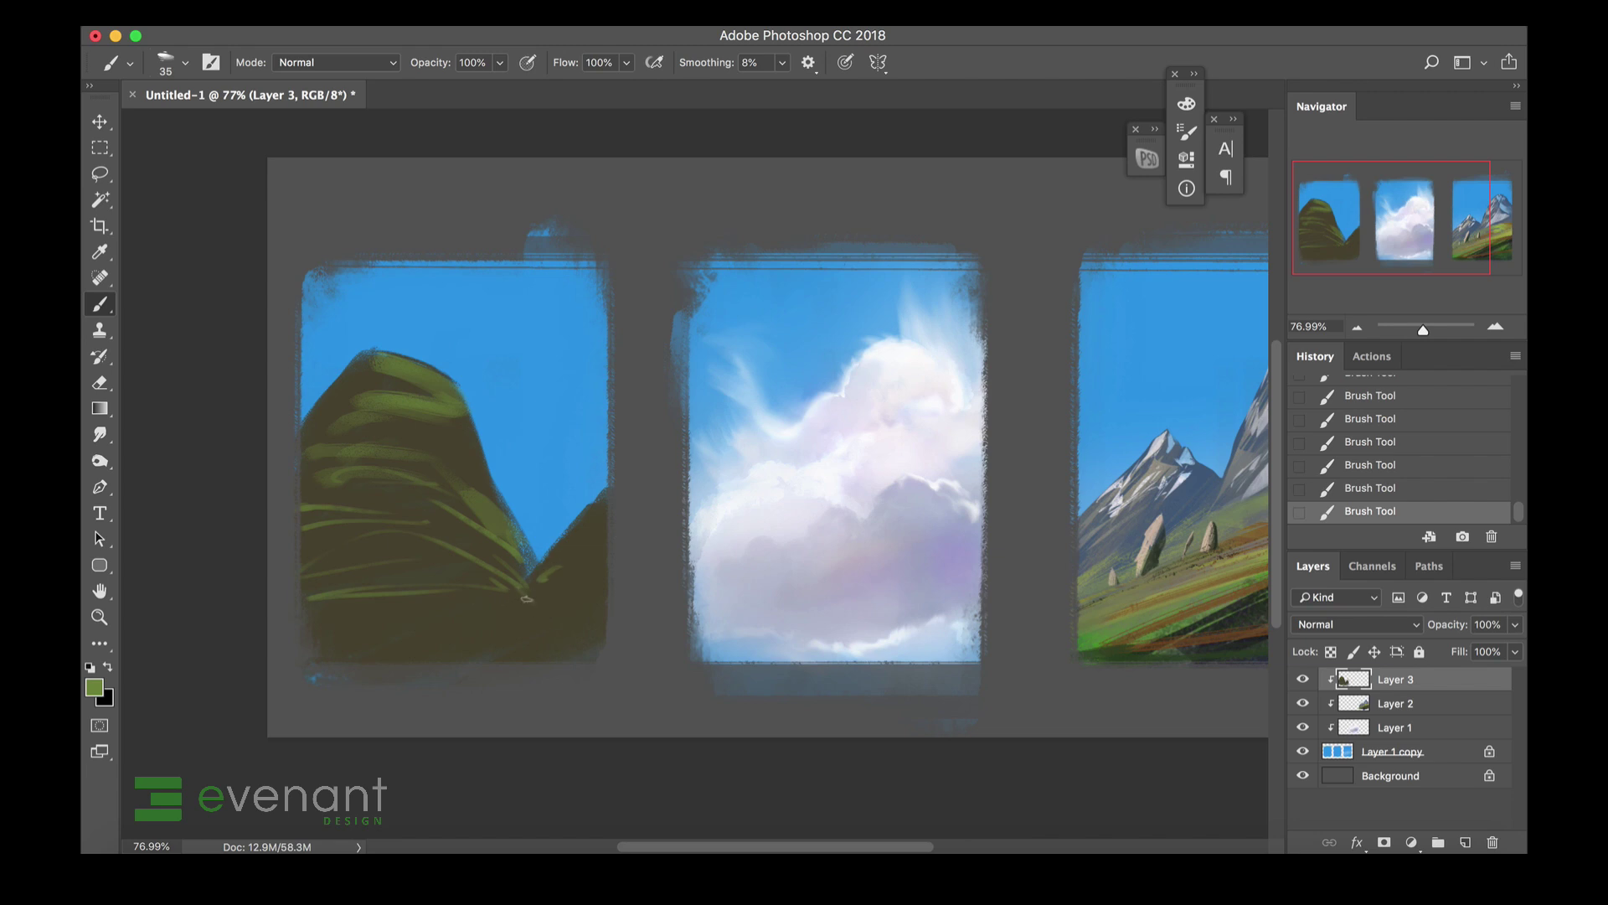
{"action": "mouse_move", "coordinate": [545, 591]}
{"action": "left_mouse_down"}
{"action": "mouse_move", "coordinate": [625, 542]}
{"action": "mouse_move", "coordinate": [499, 648]}
{"action": "mouse_move", "coordinate": [553, 562]}
{"action": "left_mouse_up"}
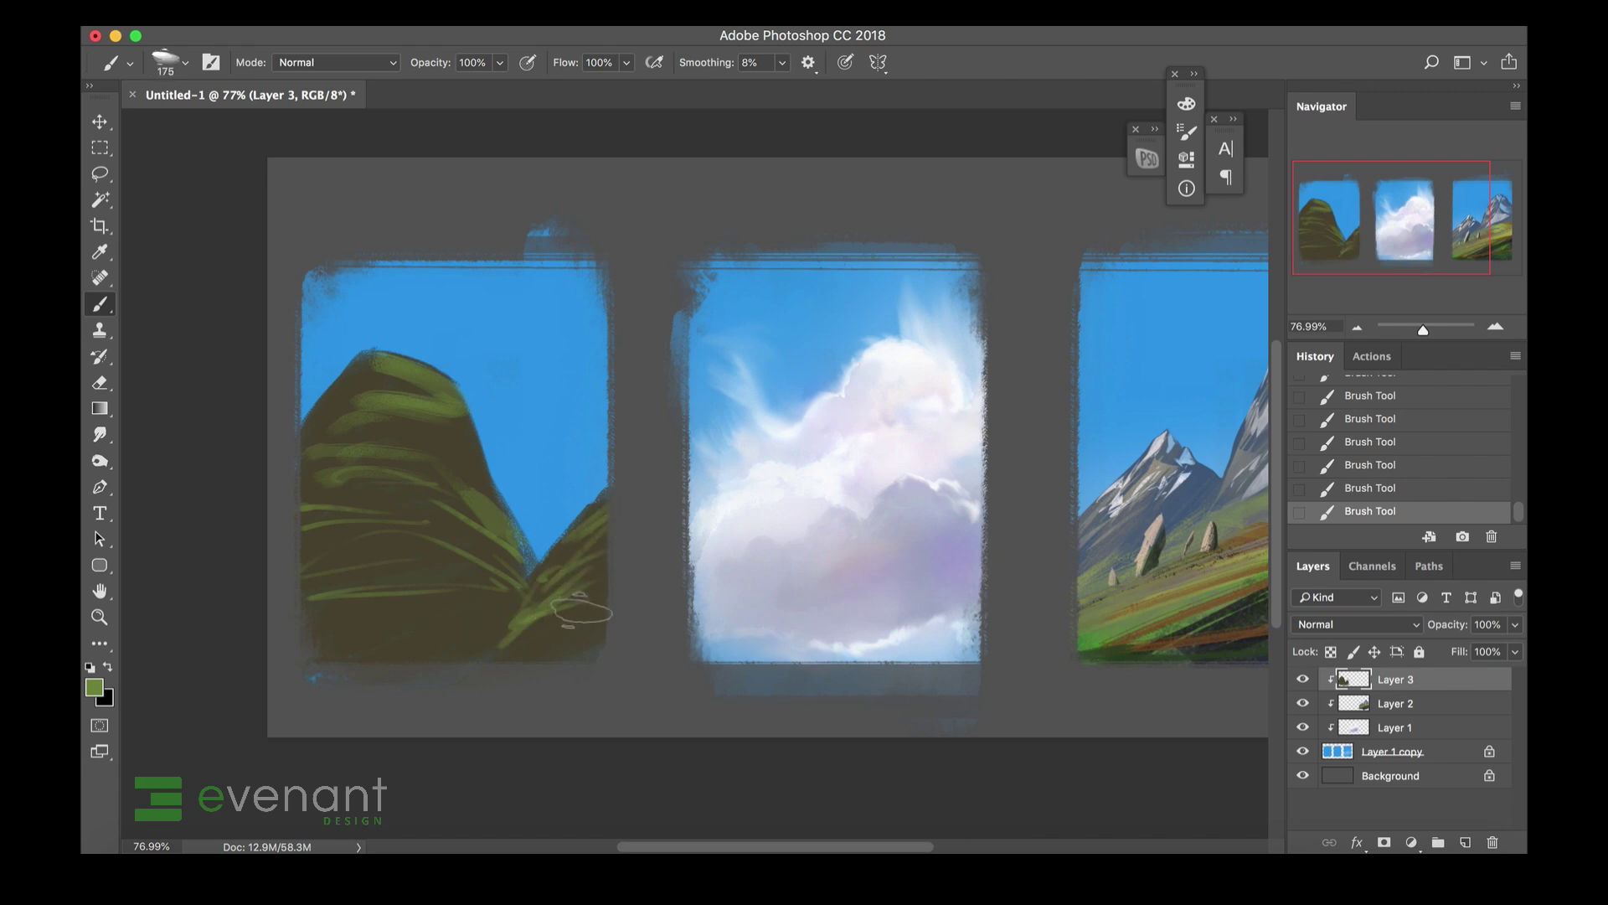
Lasso patches on the small slope right of the mountain, fill them with green, and deselect.
{"action": "key", "text": "l"}
{"action": "mouse_move", "coordinate": [536, 586]}
{"action": "left_mouse_down"}
{"action": "mouse_move", "coordinate": [549, 633]}
{"action": "mouse_move", "coordinate": [486, 664]}
{"action": "mouse_move", "coordinate": [492, 616]}
{"action": "mouse_move", "coordinate": [550, 637]}
{"action": "mouse_move", "coordinate": [467, 688]}
{"action": "mouse_move", "coordinate": [593, 631]}
{"action": "mouse_move", "coordinate": [526, 659]}
{"action": "mouse_move", "coordinate": [632, 651]}
{"action": "mouse_move", "coordinate": [610, 621]}
{"action": "mouse_move", "coordinate": [622, 658]}
{"action": "mouse_move", "coordinate": [623, 643]}
{"action": "mouse_move", "coordinate": [548, 650]}
{"action": "left_mouse_up"}
{"action": "key", "text": "b"}
{"action": "key", "text": "l"}
{"action": "key", "text": "b"}
{"action": "key", "text": "super+d"}
Lasso a series of thin, pointed grass patches across the left block's mountain from summit to base.
{"action": "key", "text": "l"}
{"action": "scroll", "coordinate": [656, 514], "scroll_direction": "right", "scroll_amount": 3}
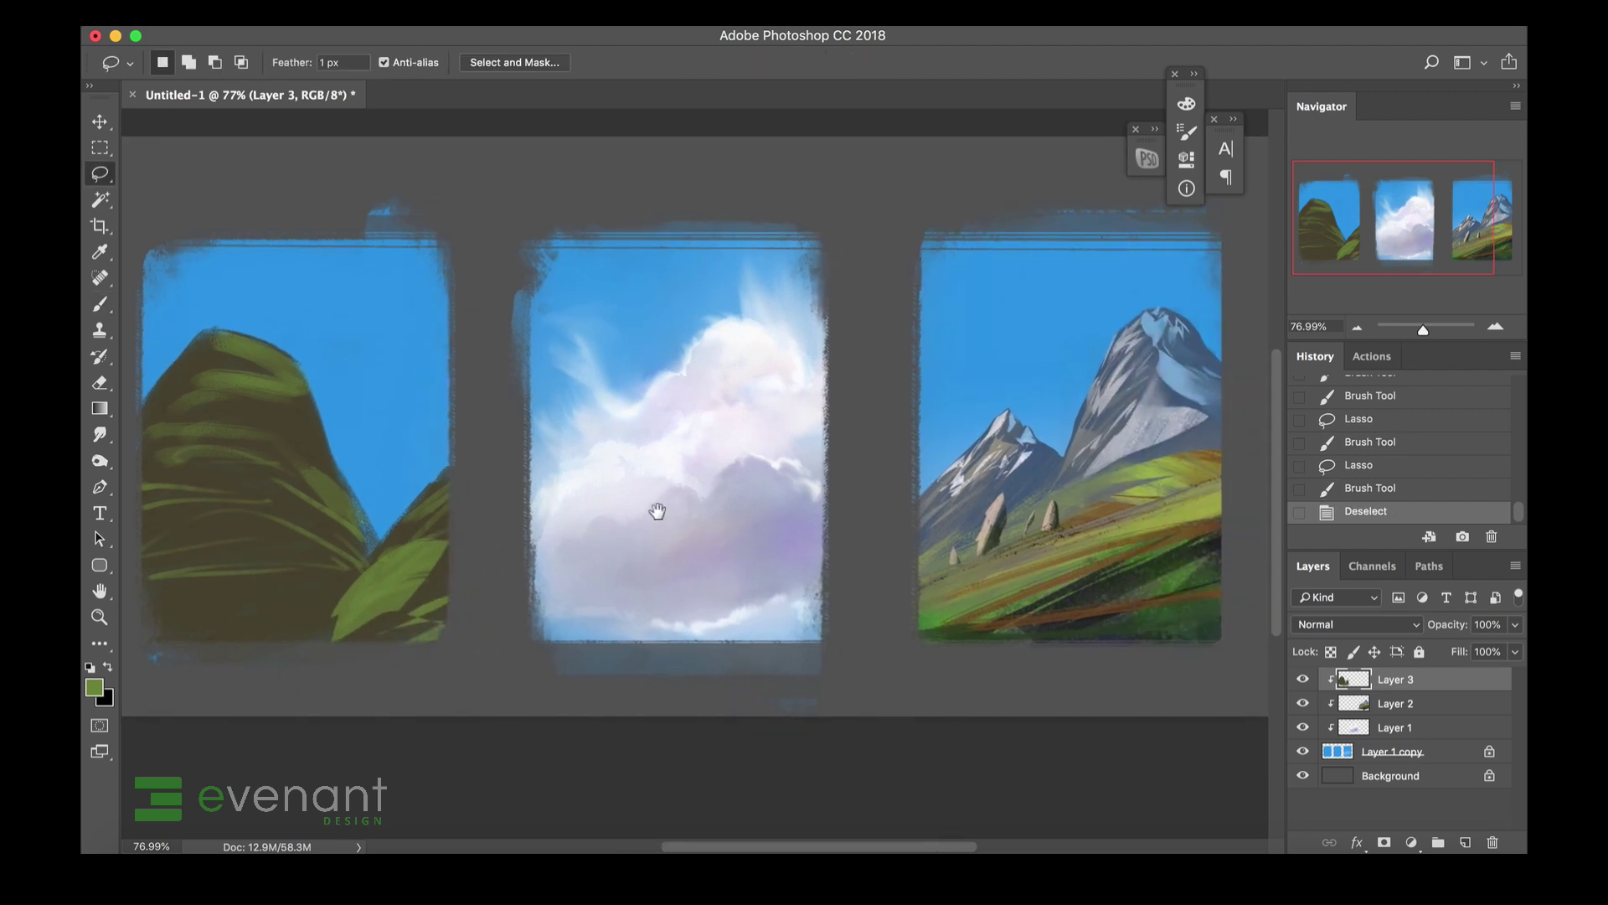
{"action": "scroll", "coordinate": [692, 531], "scroll_direction": "left", "scroll_amount": 6}
{"action": "mouse_move", "coordinate": [539, 352]}
{"action": "left_mouse_down"}
{"action": "mouse_move", "coordinate": [480, 362]}
{"action": "mouse_move", "coordinate": [551, 368]}
{"action": "mouse_move", "coordinate": [458, 388]}
{"action": "left_mouse_up"}
{"action": "mouse_move", "coordinate": [456, 394]}
{"action": "left_mouse_down"}
{"action": "mouse_move", "coordinate": [536, 370]}
{"action": "mouse_move", "coordinate": [436, 413]}
{"action": "mouse_move", "coordinate": [520, 453]}
{"action": "mouse_move", "coordinate": [485, 473]}
{"action": "mouse_move", "coordinate": [570, 496]}
{"action": "left_mouse_up"}
{"action": "left_click_drag", "start_coordinate": [451, 517], "coordinate": [511, 513]}
{"action": "mouse_move", "coordinate": [478, 536]}
{"action": "left_mouse_down"}
{"action": "mouse_move", "coordinate": [426, 562]}
{"action": "mouse_move", "coordinate": [503, 547]}
{"action": "left_mouse_up"}
{"action": "mouse_move", "coordinate": [490, 570]}
{"action": "left_mouse_down"}
{"action": "mouse_move", "coordinate": [543, 575]}
{"action": "mouse_move", "coordinate": [534, 603]}
{"action": "mouse_move", "coordinate": [575, 598]}
{"action": "left_mouse_up"}
{"action": "mouse_move", "coordinate": [593, 603]}
{"action": "left_mouse_down"}
{"action": "mouse_move", "coordinate": [608, 661]}
{"action": "mouse_move", "coordinate": [427, 666]}
{"action": "left_mouse_up"}
{"action": "mouse_move", "coordinate": [521, 606]}
{"action": "left_mouse_down"}
{"action": "mouse_move", "coordinate": [434, 656]}
{"action": "mouse_move", "coordinate": [599, 618]}
{"action": "left_mouse_up"}
Enlarge the brush to 1100 px, paint green into the selected patches, and deselect.
{"action": "key", "text": "b"}
{"action": "key", "text": "bracketright"}
{"action": "key", "text": "bracketright"}
{"action": "key", "text": "bracketright"}
{"action": "key", "text": "bracketright"}
{"action": "key", "text": "bracketright"}
{"action": "key", "text": "bracketright"}
{"action": "key", "text": "bracketright"}
{"action": "key", "text": "bracketright"}
{"action": "key", "text": "bracketright"}
{"action": "key", "text": "bracketright"}
{"action": "key", "text": "bracketright"}
{"action": "key", "text": "bracketright"}
{"action": "mouse_move", "coordinate": [403, 578]}
{"action": "left_mouse_down"}
{"action": "mouse_move", "coordinate": [465, 386]}
{"action": "mouse_move", "coordinate": [545, 427]}
{"action": "left_mouse_up"}
{"action": "key", "text": "ctrl+d"}
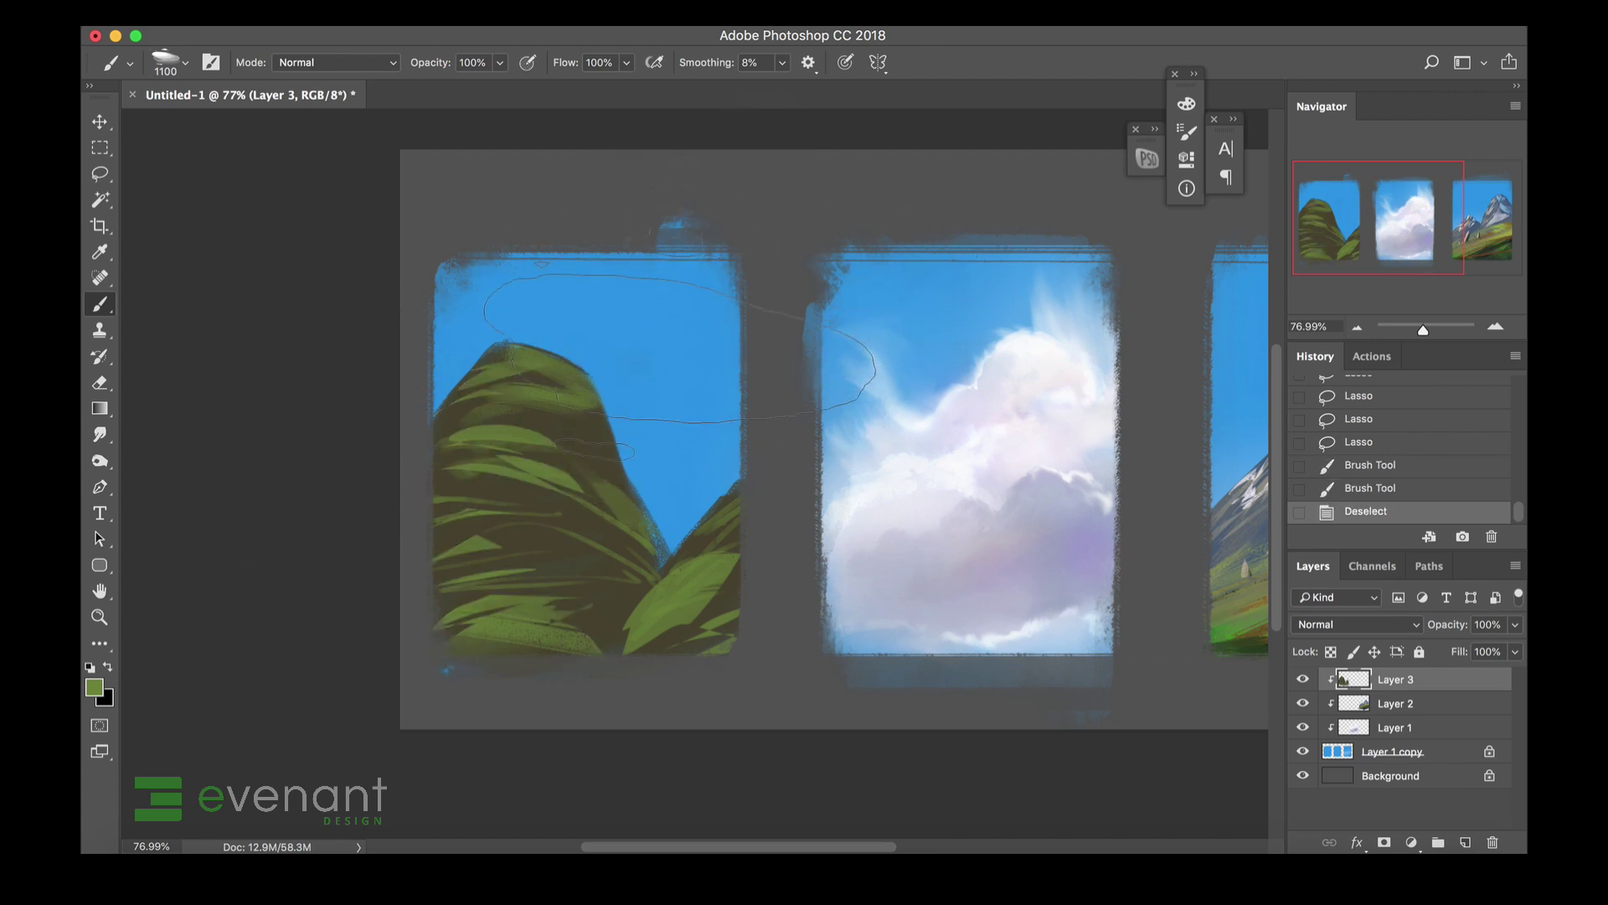
Soften the mountain's green strokes with the Smudge tool at 400 px and 25% strength.
{"action": "key", "text": "s"}
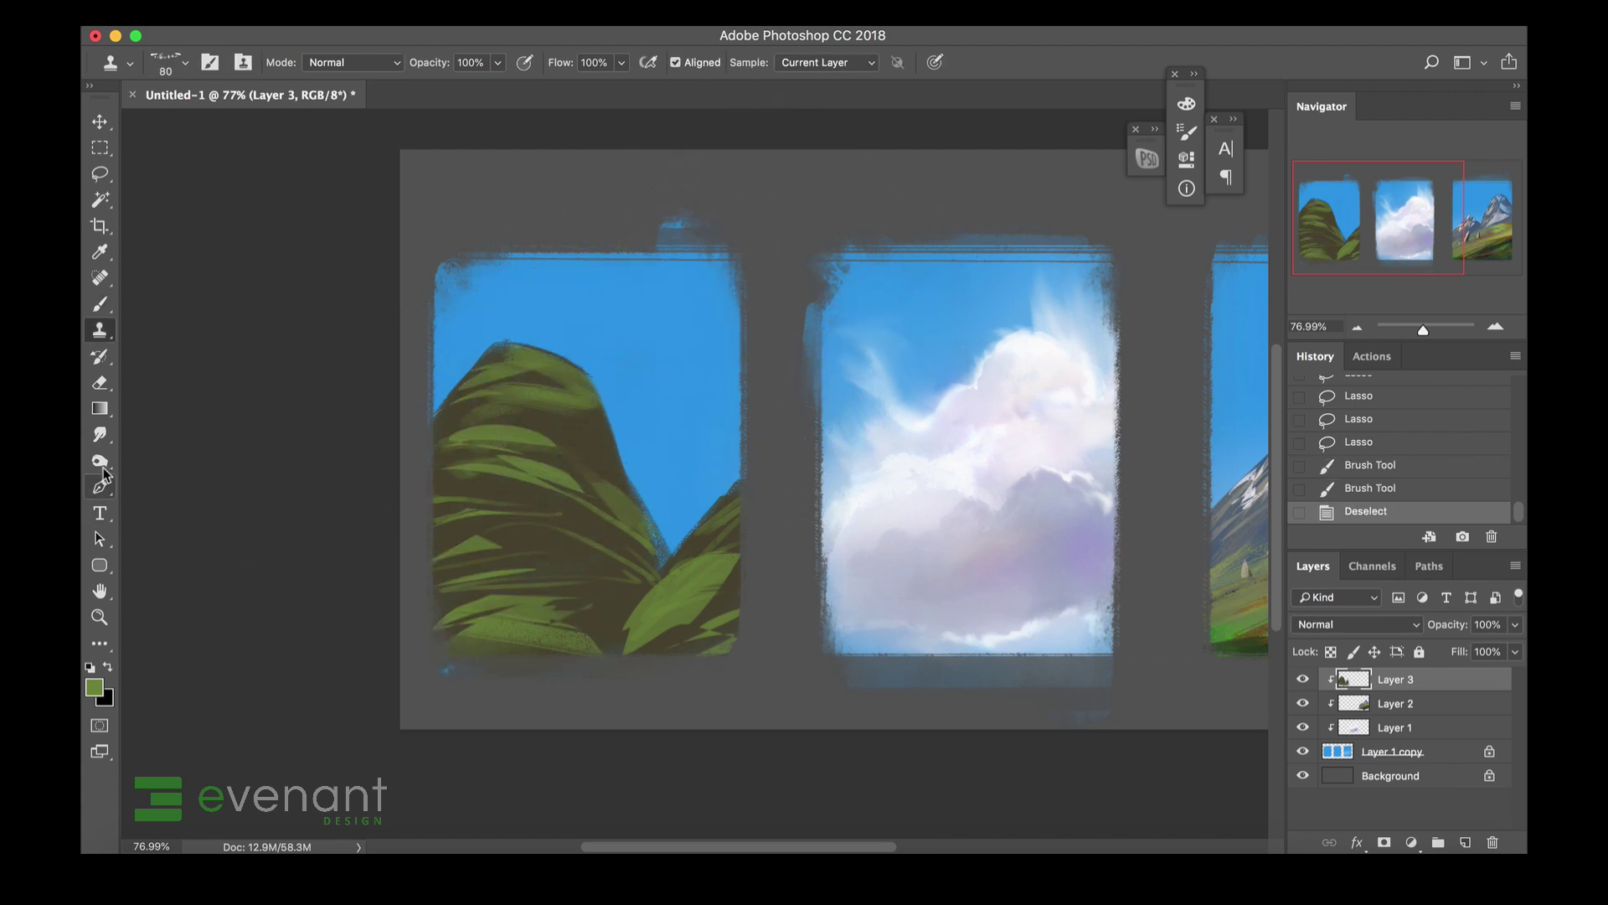
{"action": "left_click", "coordinate": [101, 432]}
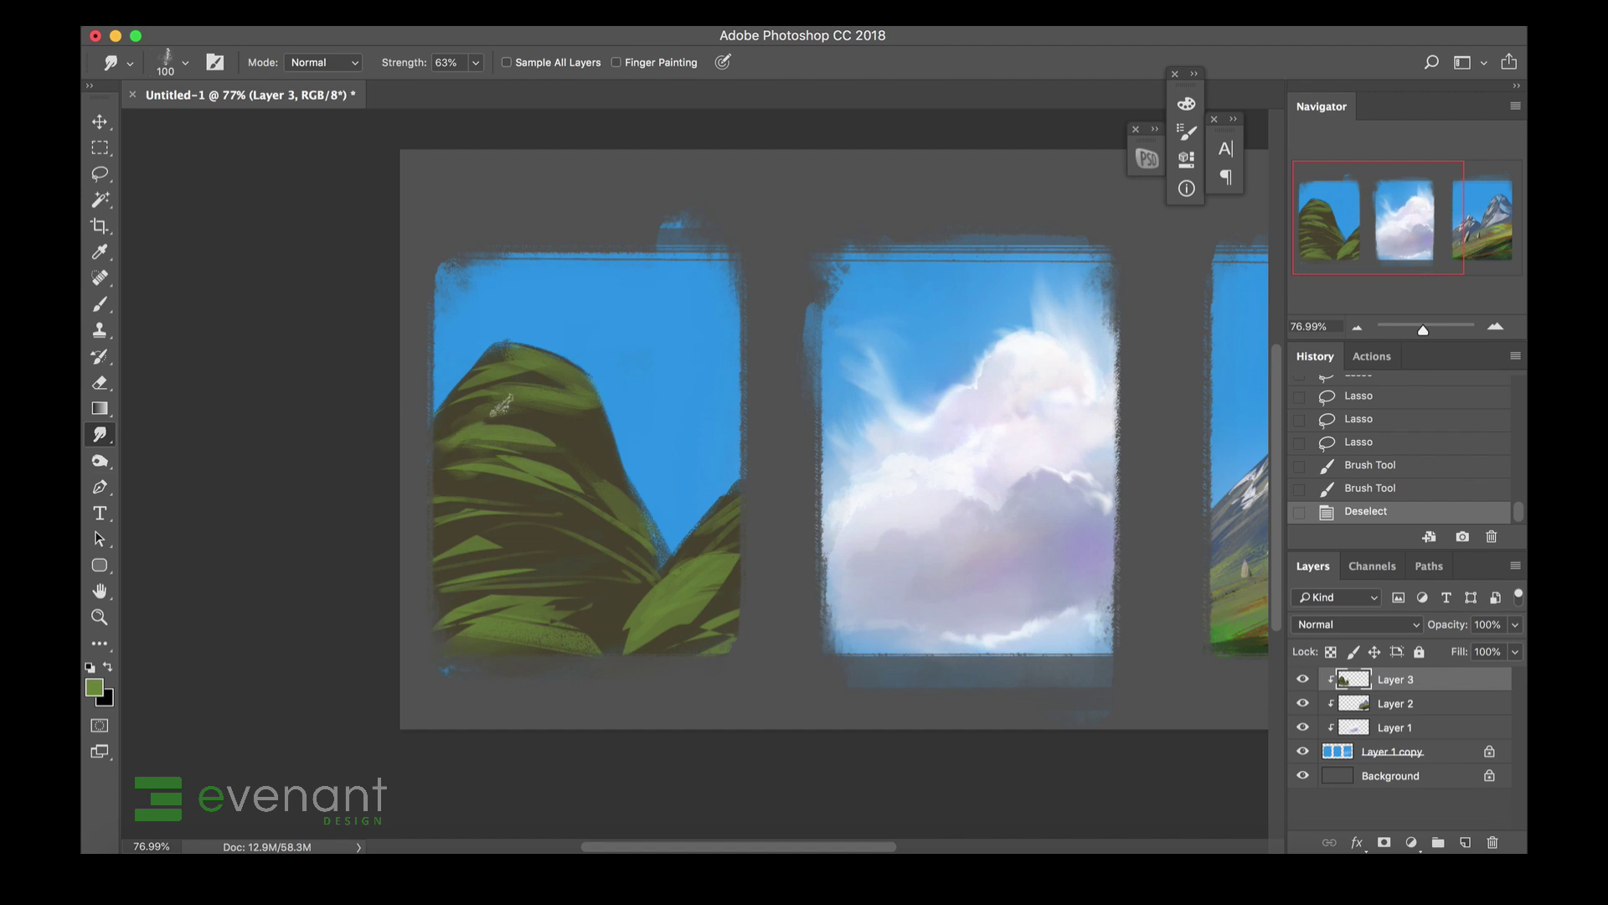
{"action": "left_click_drag", "start_coordinate": [465, 436], "coordinate": [575, 486]}
{"action": "key", "text": "super+z"}
{"action": "key", "text": "bracketright"}
{"action": "key", "text": "bracketright"}
{"action": "key", "text": "bracketright"}
{"action": "key", "text": "bracketright"}
{"action": "left_click_drag", "start_coordinate": [533, 478], "coordinate": [571, 488]}
{"action": "key", "text": "super+z"}
{"action": "key", "text": "super+z"}
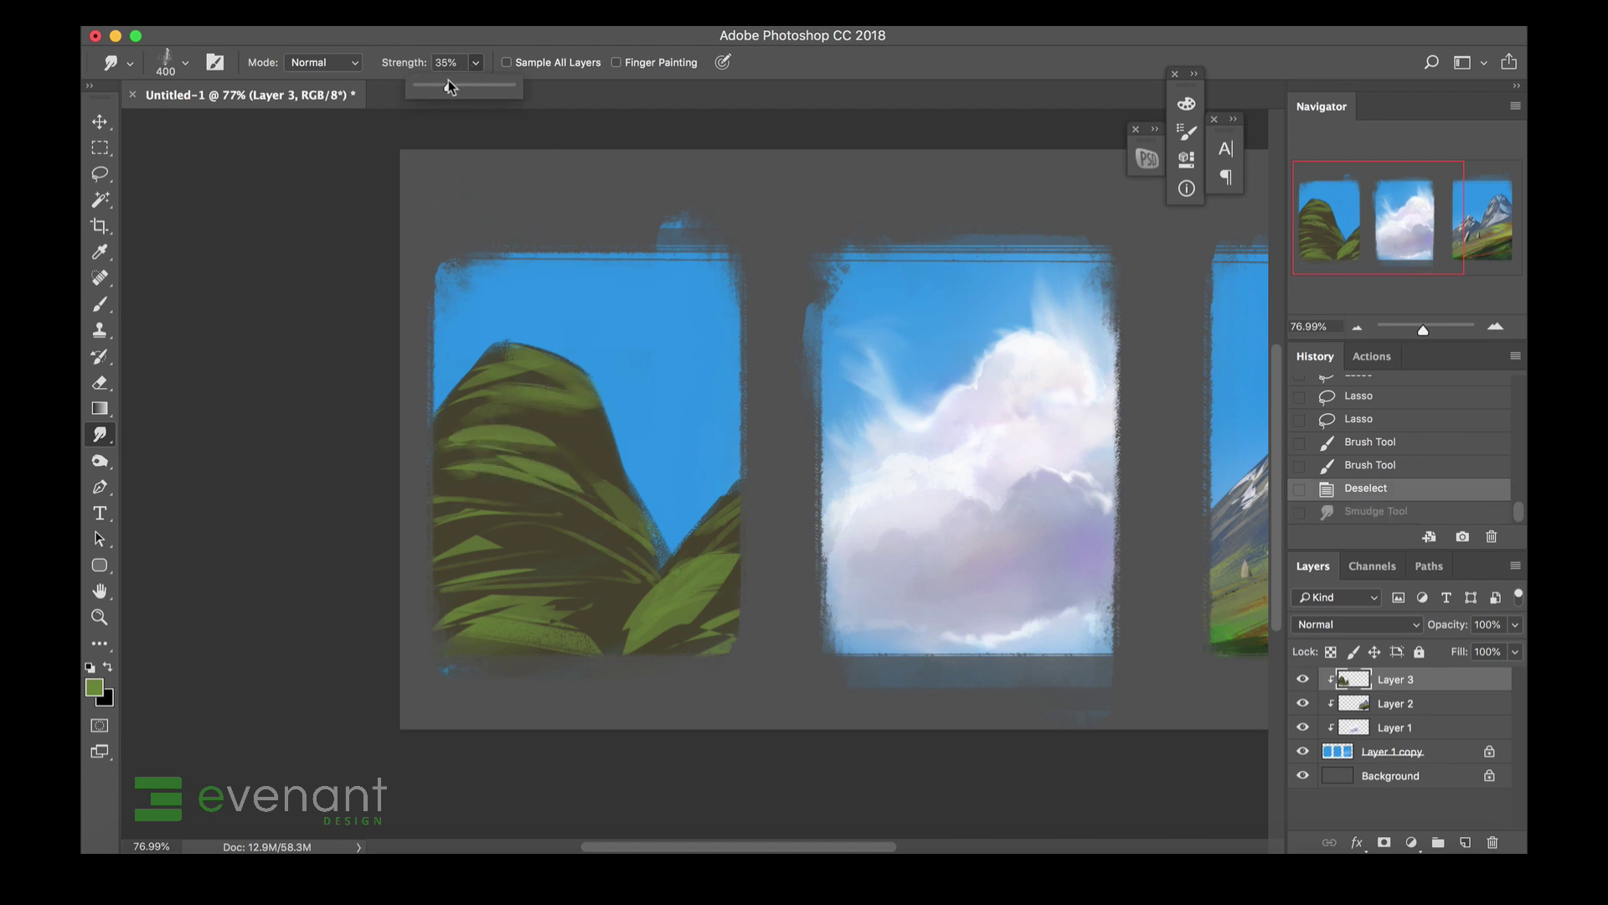
{"action": "left_click_drag", "start_coordinate": [446, 81], "coordinate": [439, 82]}
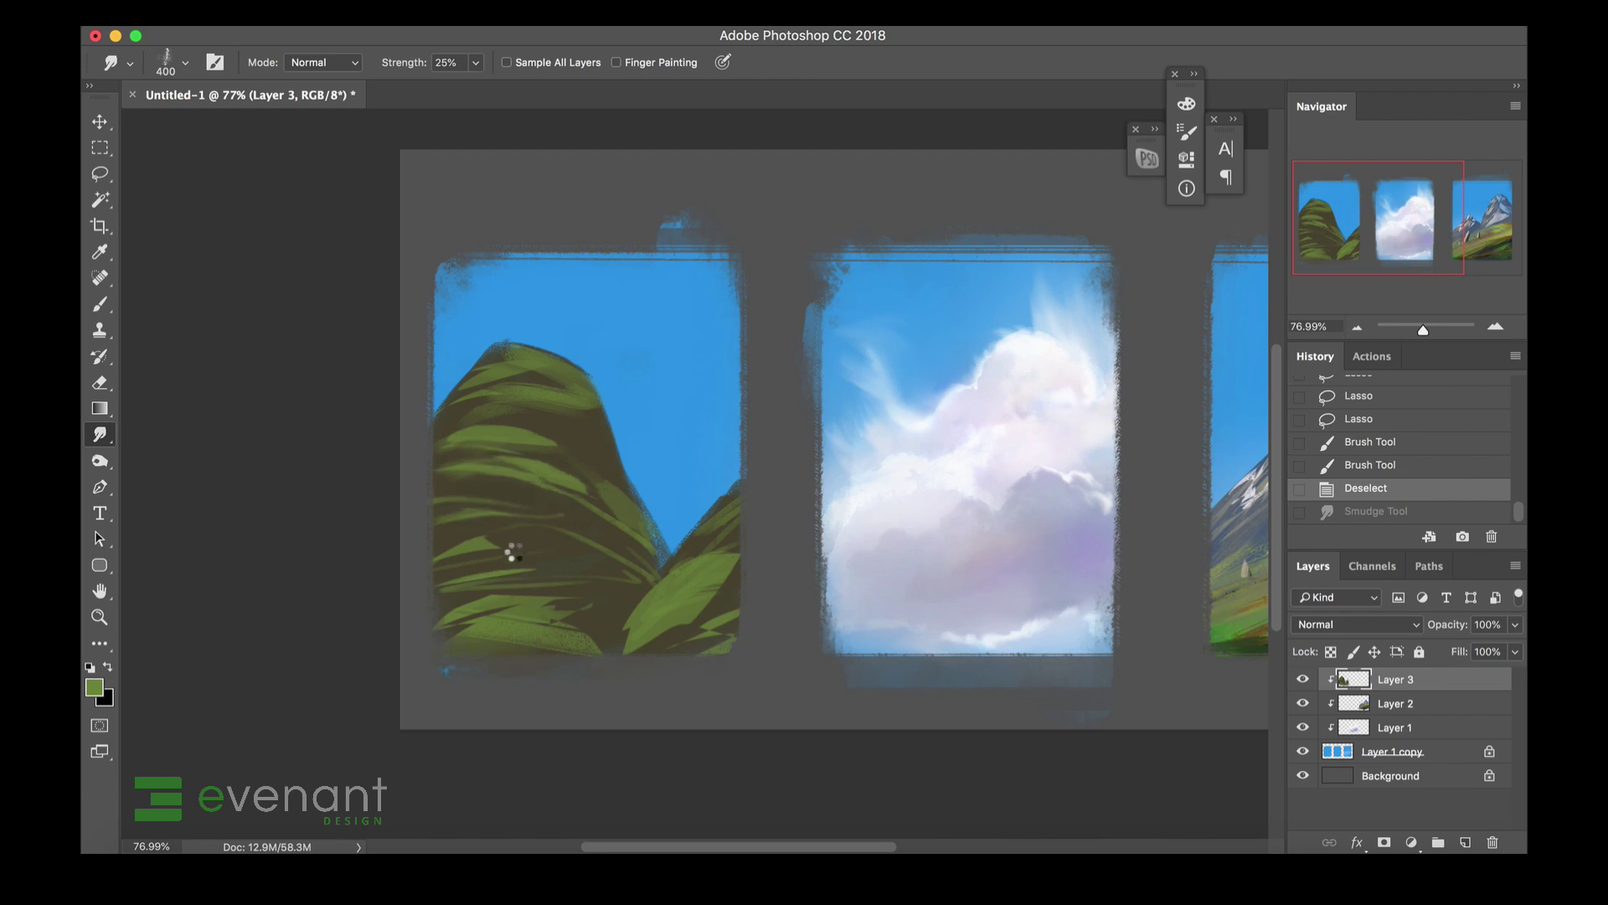
{"action": "mouse_move", "coordinate": [581, 425]}
{"action": "left_mouse_down"}
{"action": "mouse_move", "coordinate": [575, 539]}
{"action": "mouse_move", "coordinate": [444, 629]}
{"action": "mouse_move", "coordinate": [494, 641]}
{"action": "mouse_move", "coordinate": [496, 563]}
{"action": "left_mouse_up"}
{"action": "mouse_move", "coordinate": [596, 262]}
{"action": "left_mouse_down"}
{"action": "mouse_move", "coordinate": [619, 228]}
{"action": "mouse_move", "coordinate": [588, 330]}
{"action": "left_mouse_up"}
Switch to the square-edged 321 px brush and set the foreground color to tan b9a47b.
{"action": "key", "text": "b"}
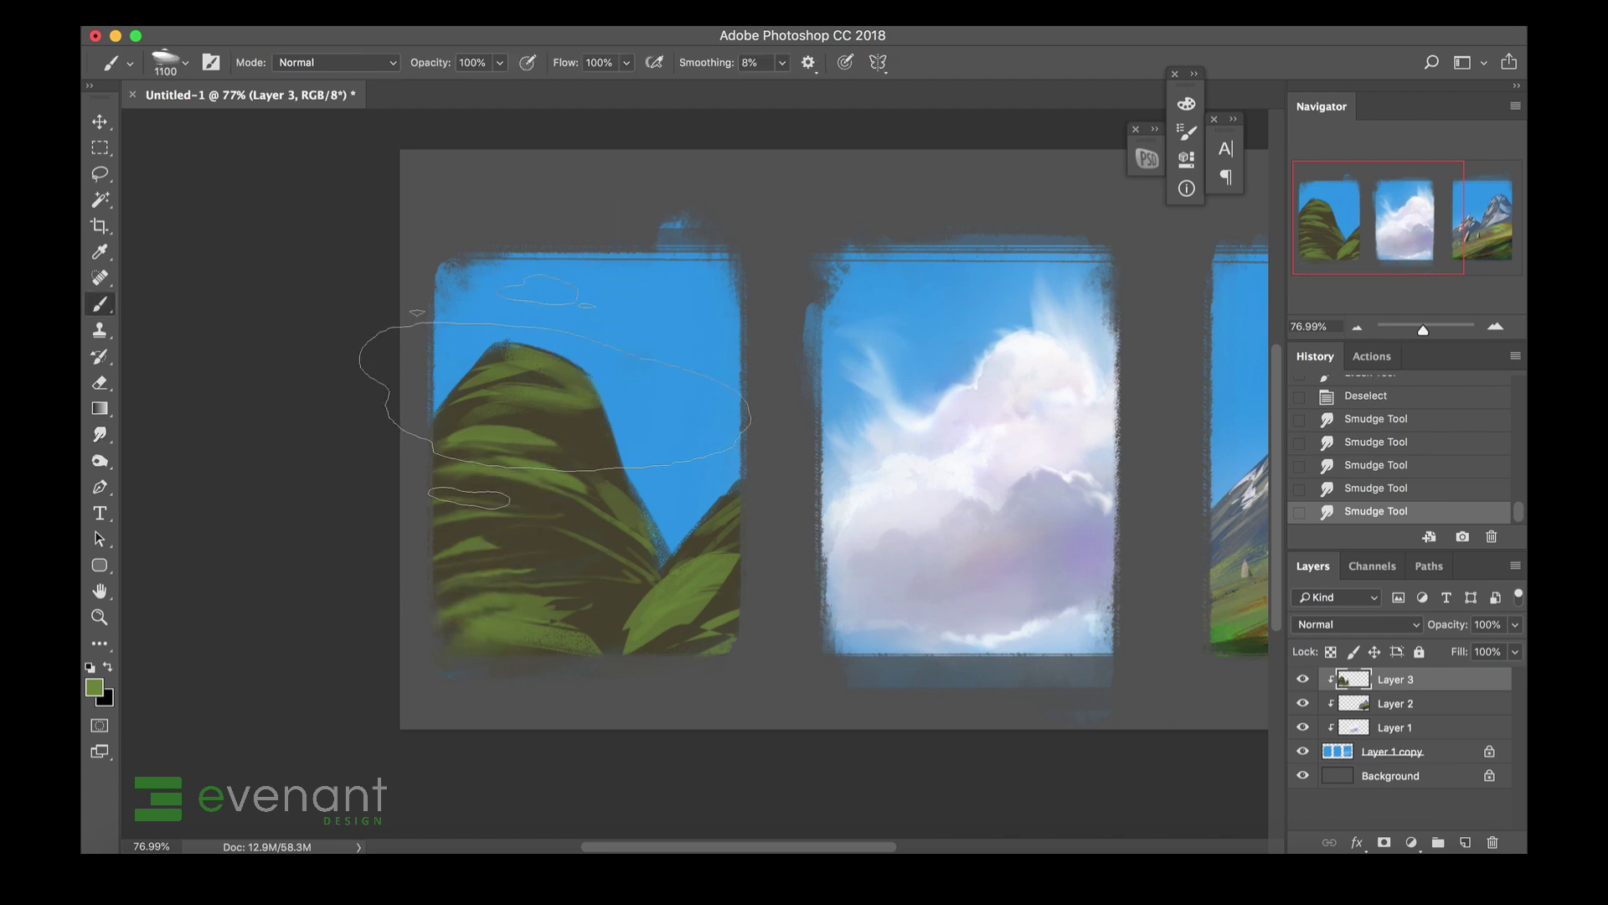
{"action": "key", "text": "l"}
{"action": "key", "text": "b"}
{"action": "right_click", "coordinate": [558, 412]}
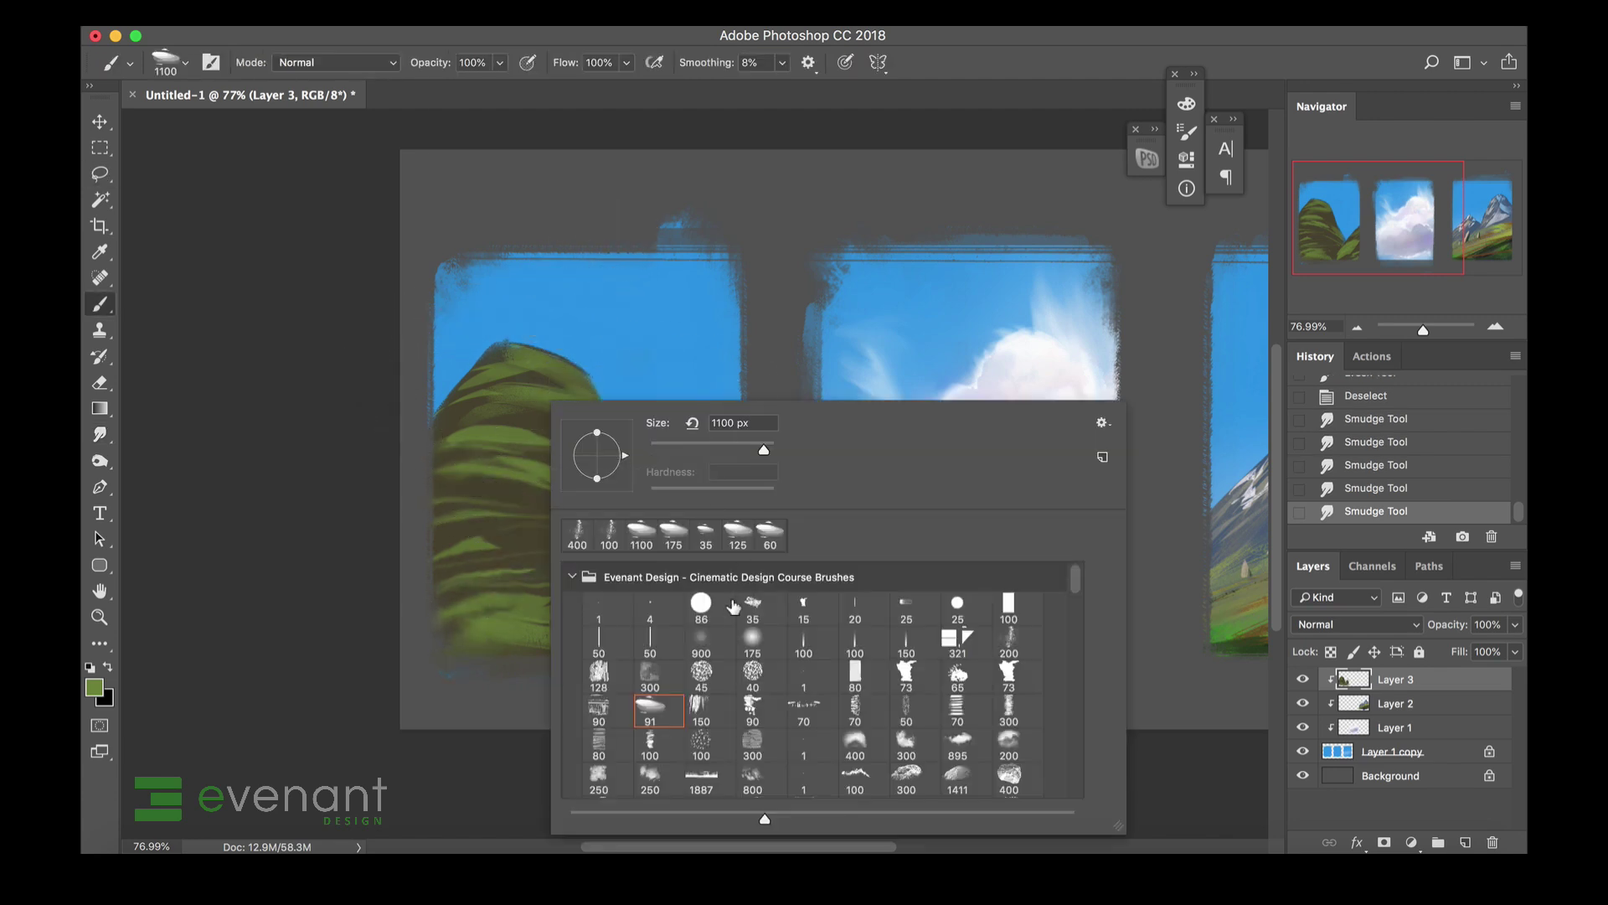
{"action": "left_click", "coordinate": [958, 643]}
{"action": "key", "text": "Return"}
{"action": "left_click", "coordinate": [95, 688]}
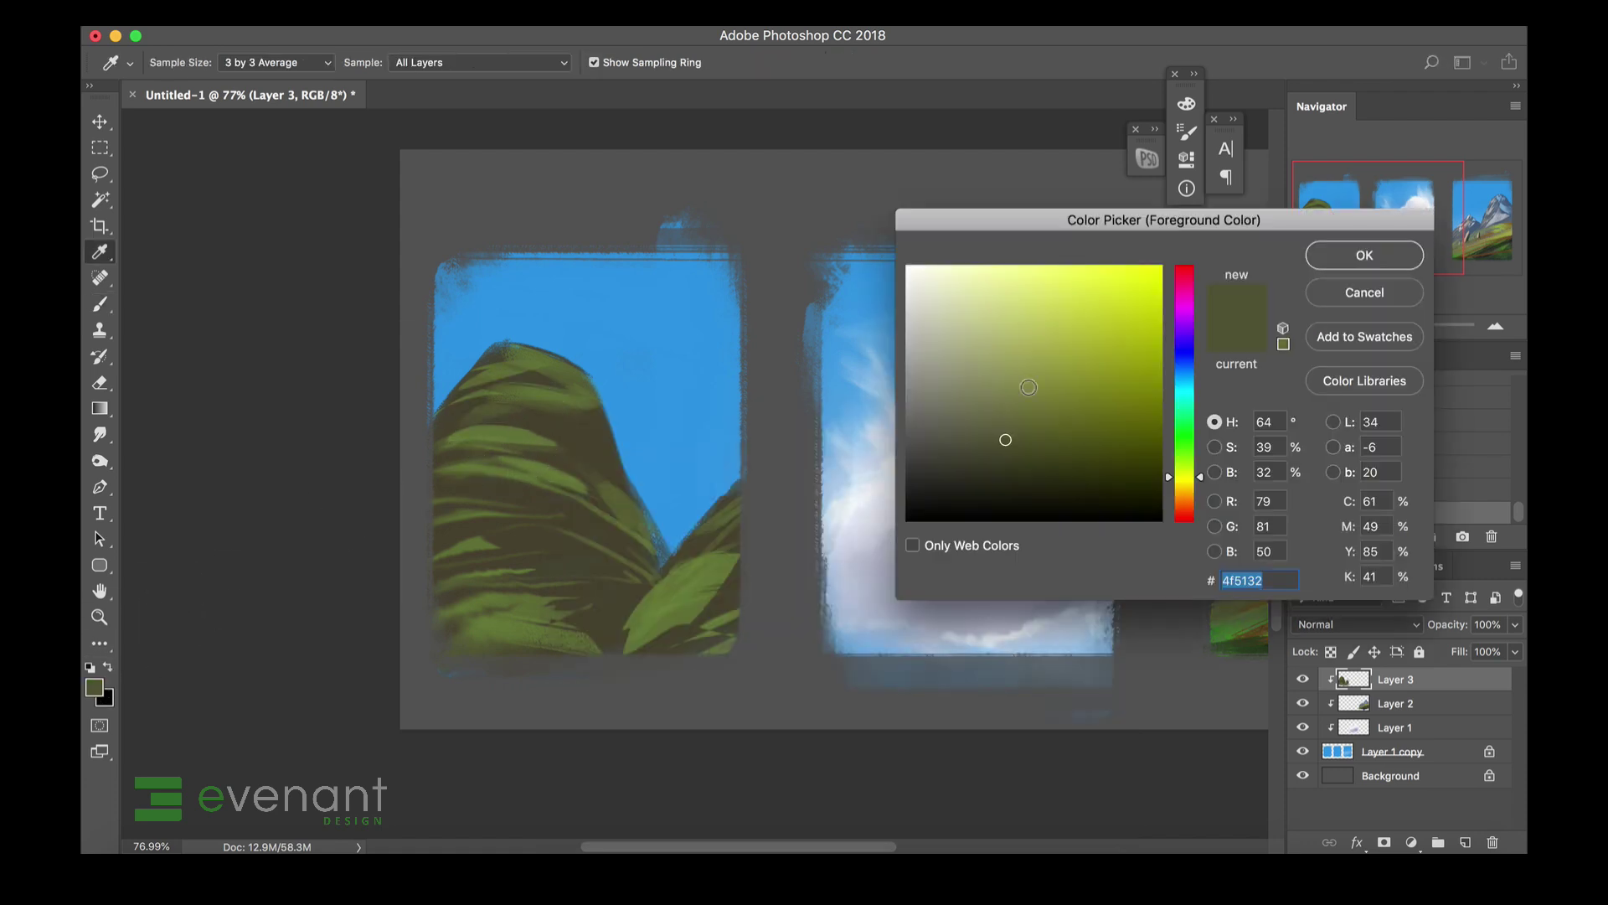
{"action": "left_click", "coordinate": [1021, 376]}
{"action": "left_click", "coordinate": [1181, 493]}
{"action": "mouse_move", "coordinate": [1047, 370]}
{"action": "left_mouse_down"}
{"action": "mouse_move", "coordinate": [1052, 337]}
{"action": "mouse_move", "coordinate": [992, 331]}
{"action": "left_mouse_up"}
{"action": "key", "text": "Return"}
Reduce the brush to 35 px and paint short vertical tan rock strokes below the mountain's summit.
{"action": "key", "text": "["}
{"action": "key", "text": "["}
{"action": "key", "text": "["}
{"action": "key", "text": "["}
{"action": "key", "text": "["}
{"action": "key", "text": "["}
{"action": "key", "text": "["}
{"action": "key", "text": "["}
{"action": "key", "text": "["}
{"action": "key", "text": "["}
{"action": "key", "text": "["}
{"action": "key", "text": "["}
{"action": "key", "text": "["}
{"action": "key", "text": "["}
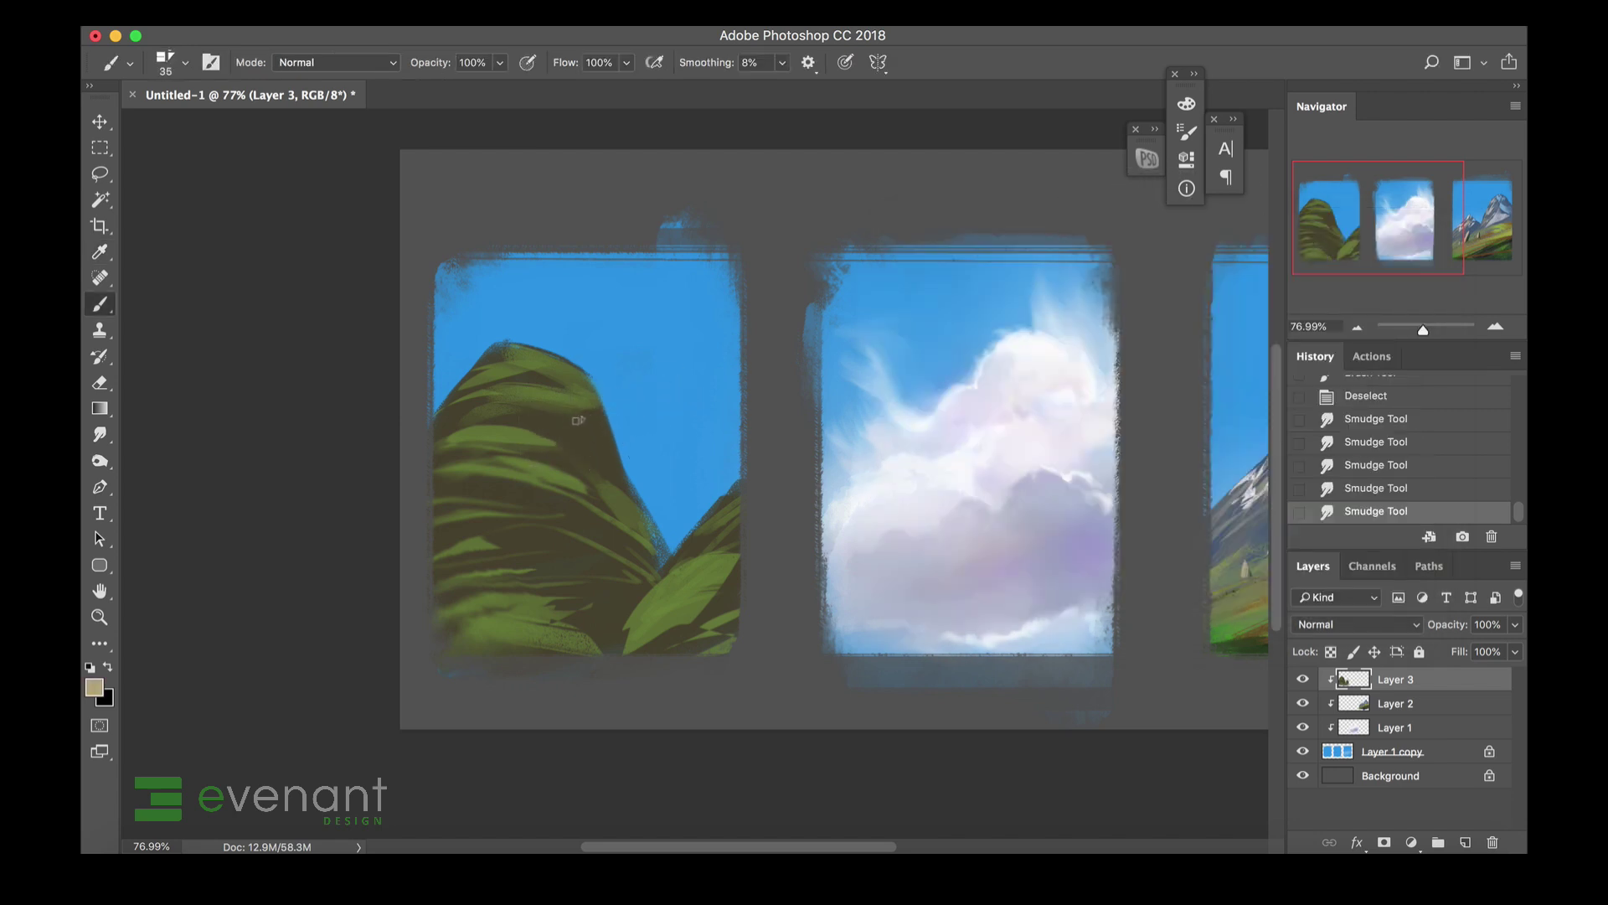
{"action": "left_click_drag", "start_coordinate": [586, 417], "coordinate": [589, 451]}
{"action": "left_click_drag", "start_coordinate": [594, 417], "coordinate": [600, 462]}
{"action": "left_click_drag", "start_coordinate": [583, 417], "coordinate": [578, 452]}
{"action": "left_click_drag", "start_coordinate": [565, 412], "coordinate": [568, 442]}
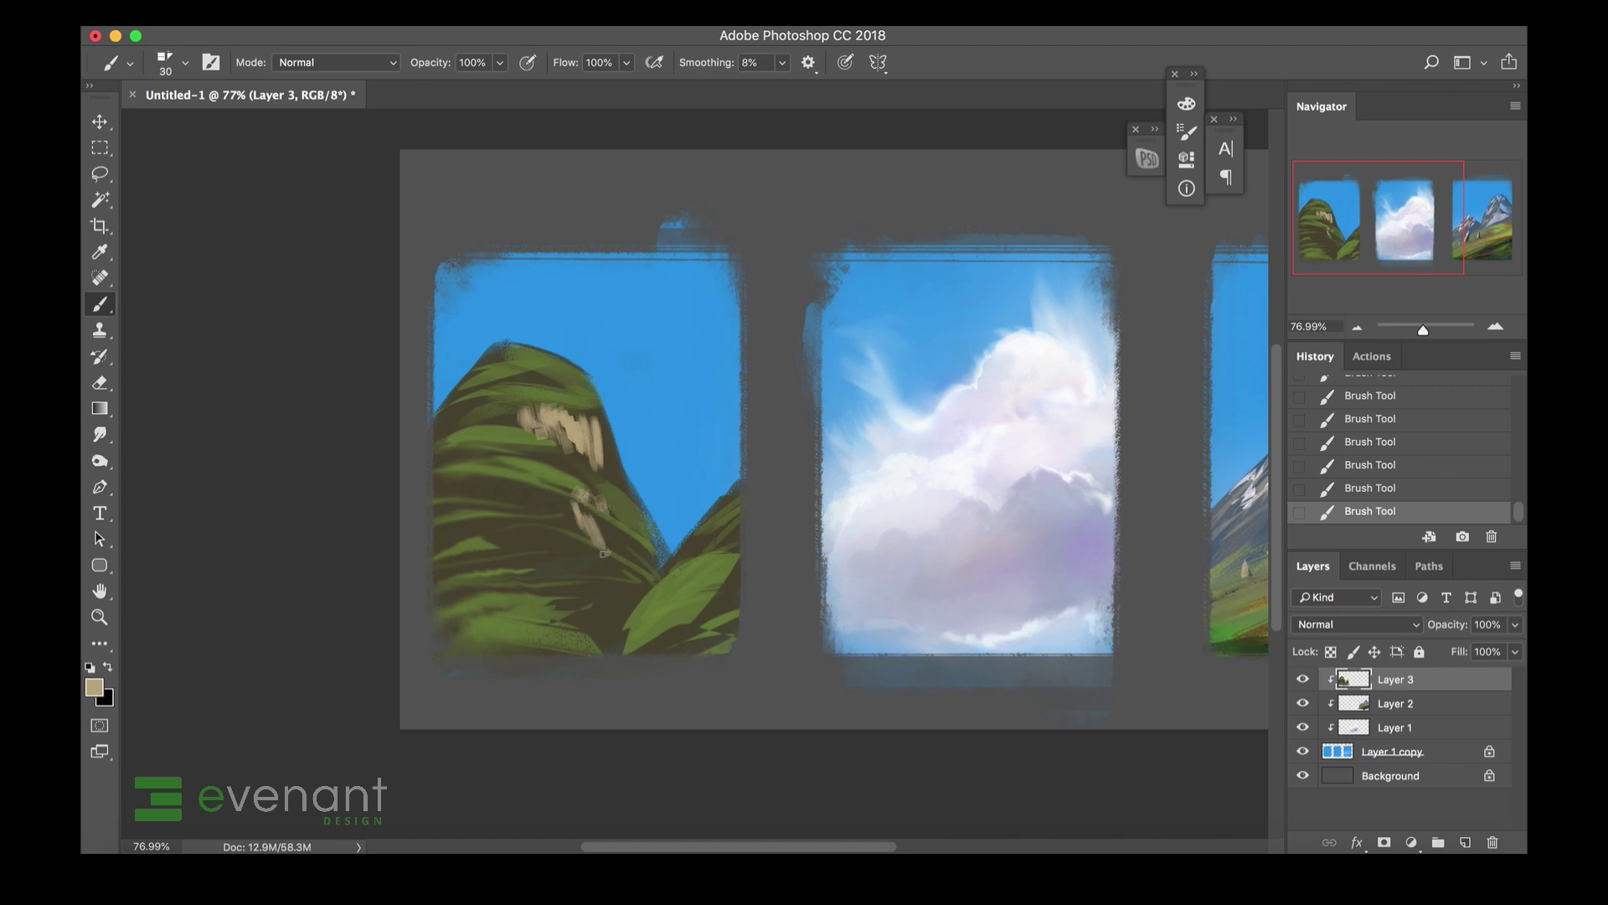
Choose a darker tan and paint rock strokes that build out the cliff at the mountain's right edge.
{"action": "left_click", "coordinate": [98, 690]}
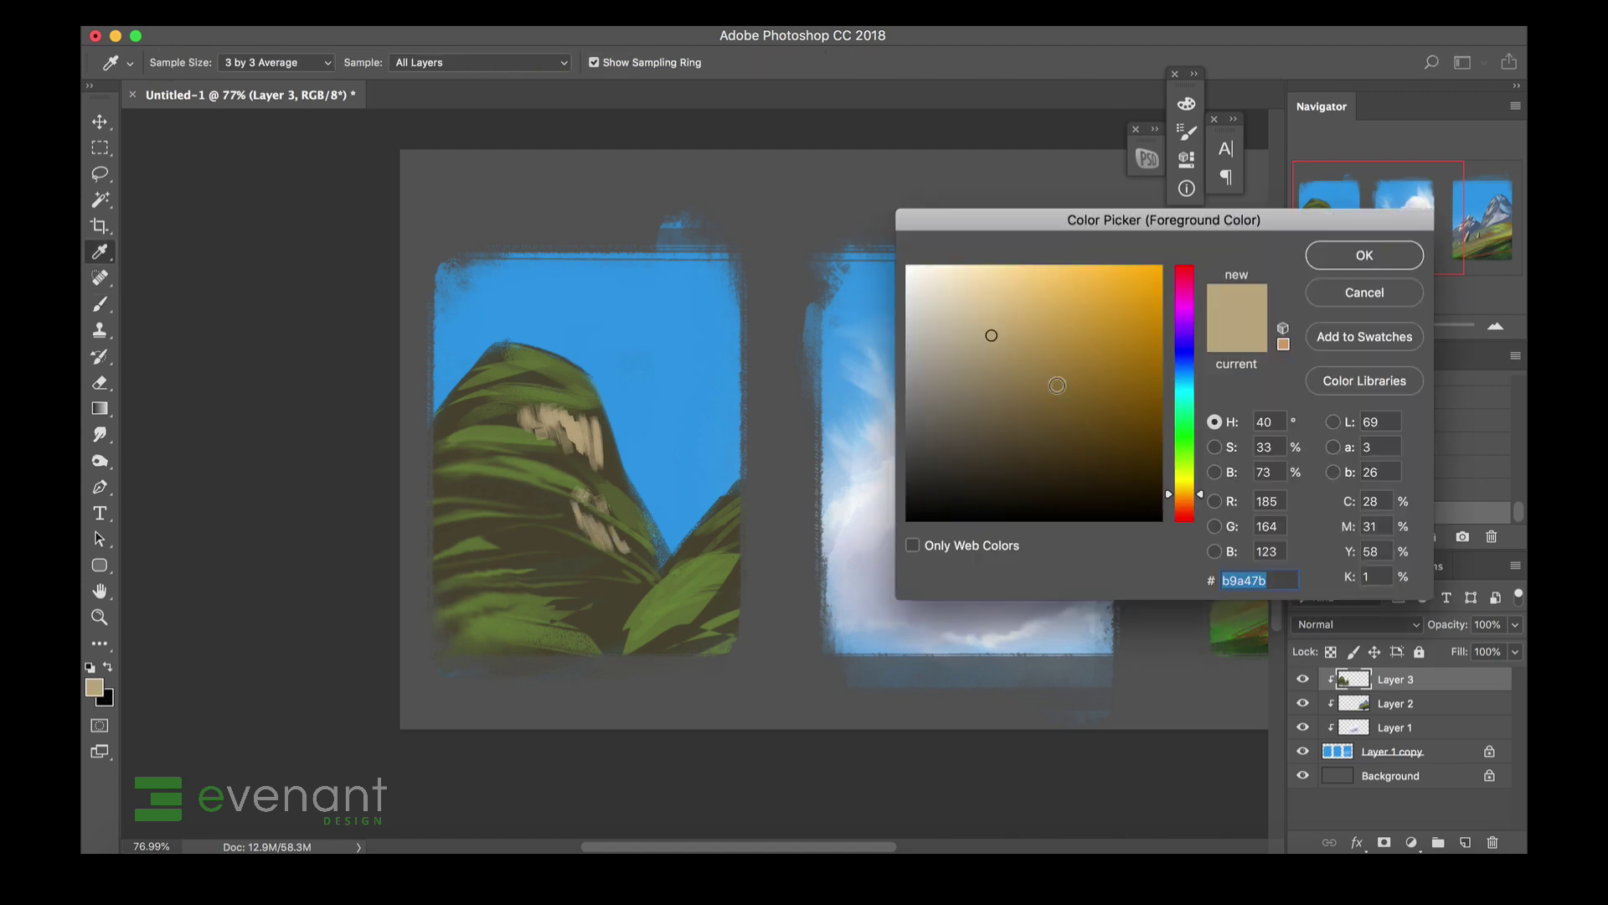
{"action": "left_click_drag", "start_coordinate": [1013, 369], "coordinate": [1003, 385]}
{"action": "left_click", "coordinate": [1325, 266]}
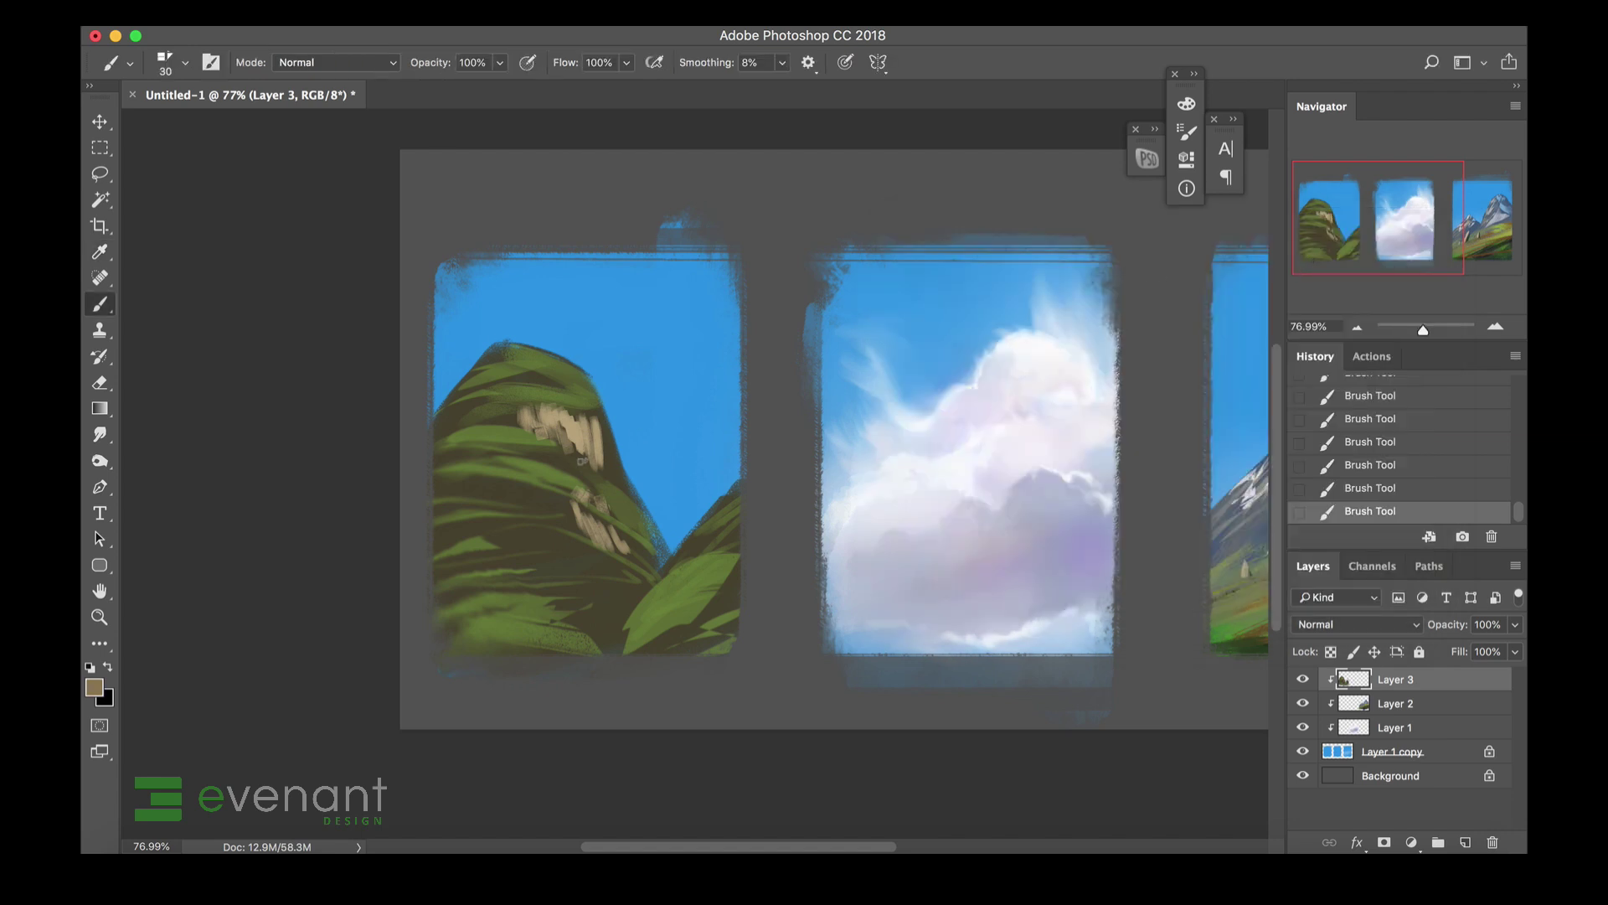
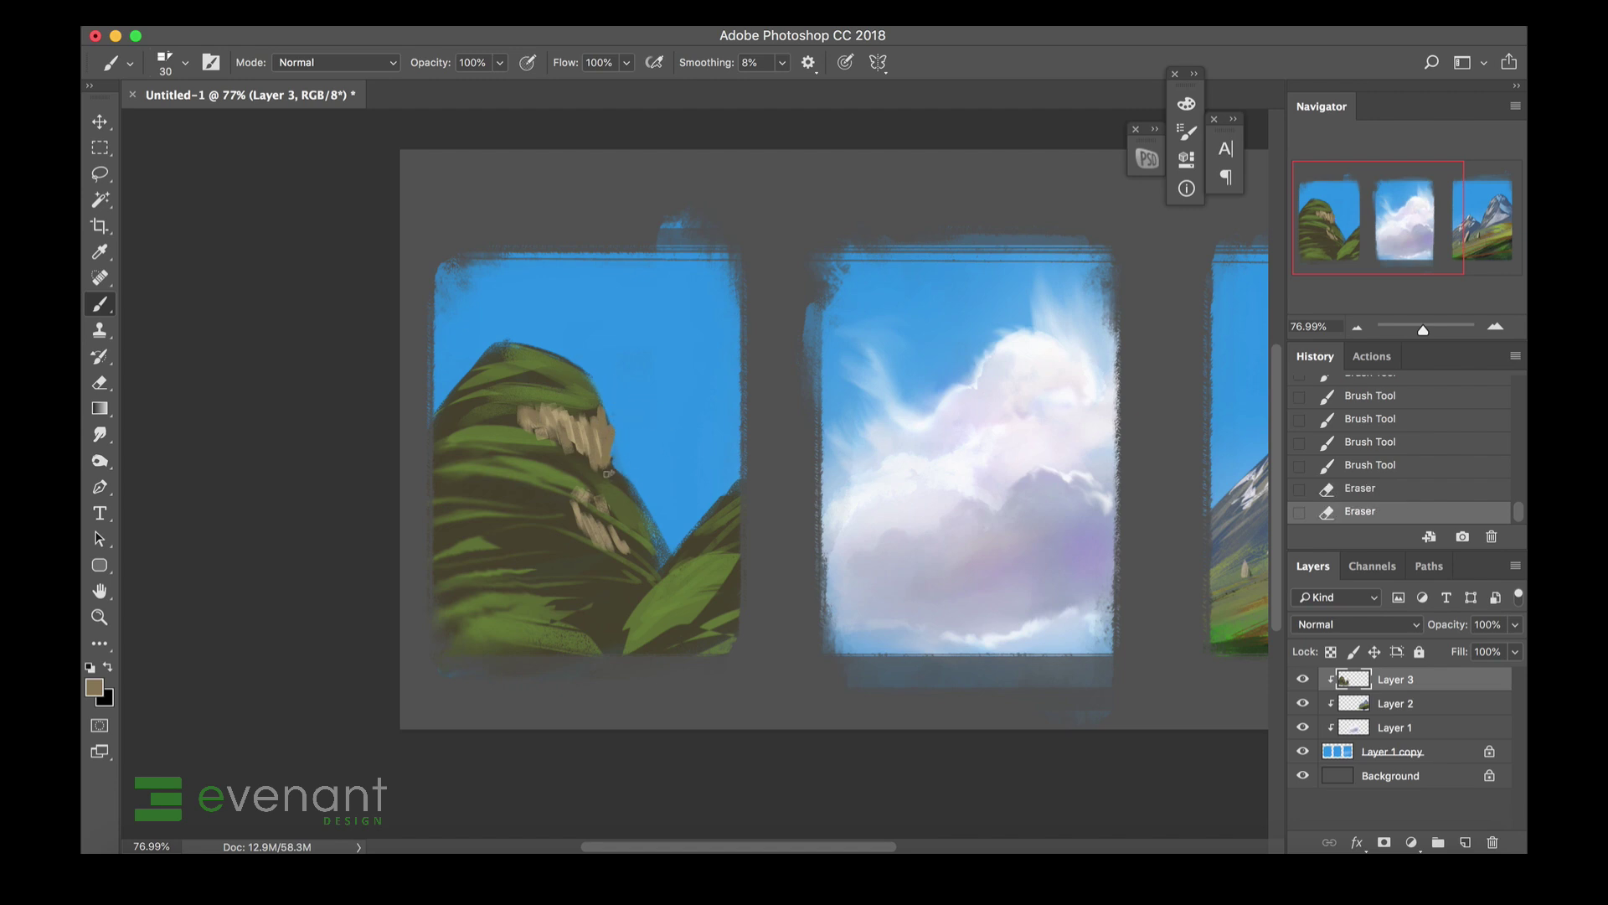
{"action": "left_click_drag", "start_coordinate": [608, 473], "coordinate": [612, 466]}
{"action": "left_click_drag", "start_coordinate": [605, 461], "coordinate": [610, 474]}
{"action": "left_click_drag", "start_coordinate": [606, 464], "coordinate": [620, 485]}
Lasso jagged rock shapes across the mountain's middle, lower right face and upper left edge.
{"action": "key", "text": "l"}
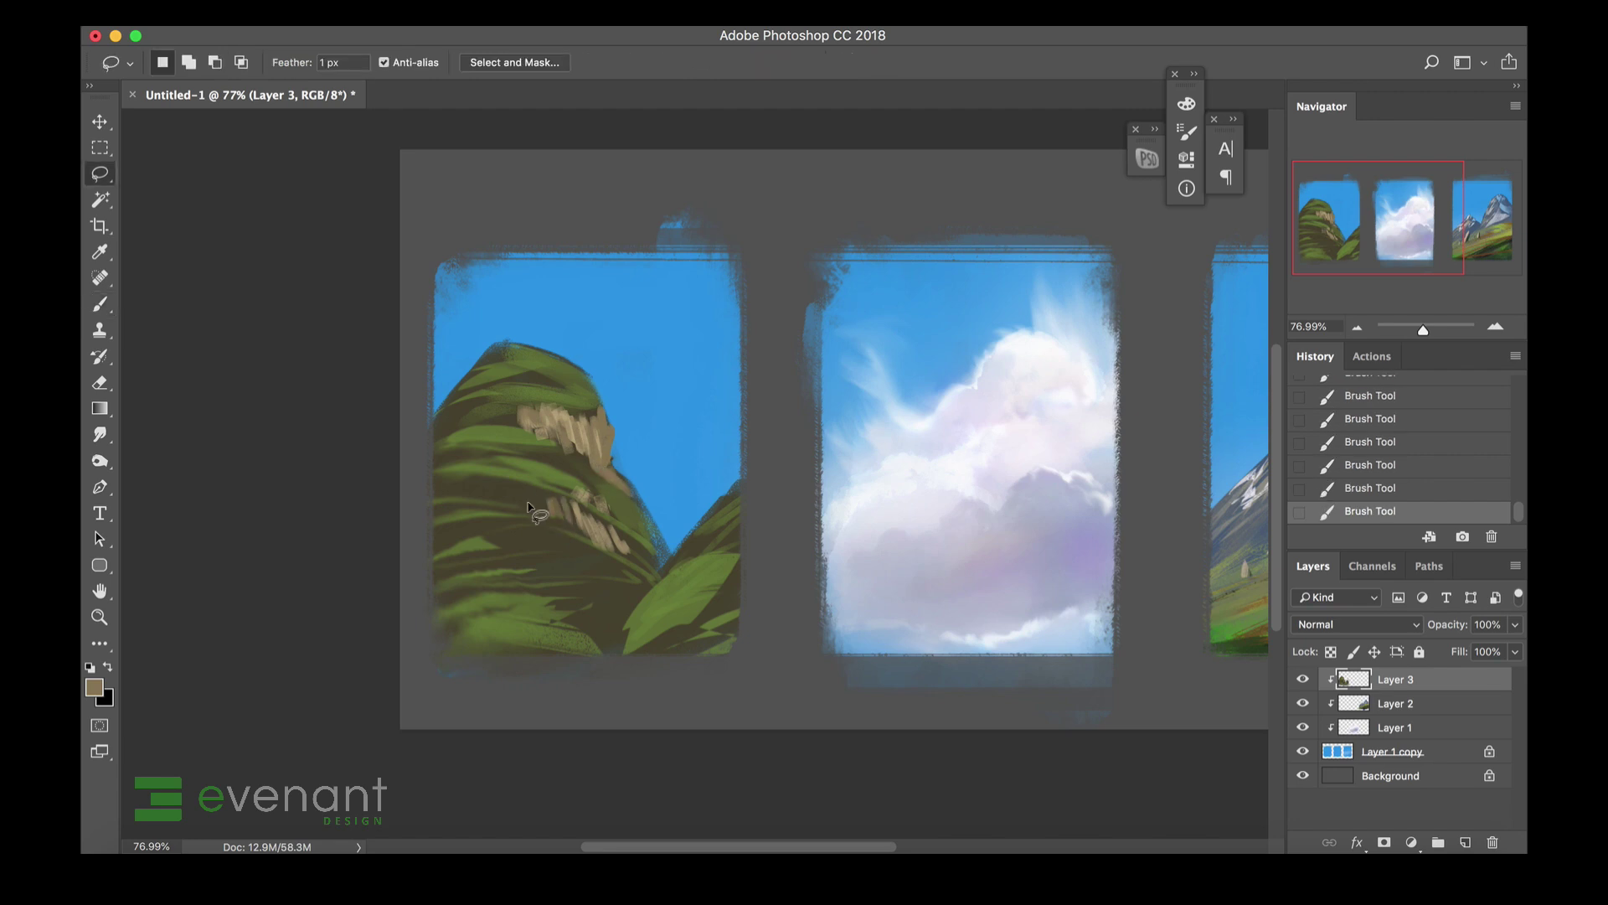
{"action": "mouse_move", "coordinate": [548, 500]}
{"action": "left_mouse_down"}
{"action": "mouse_move", "coordinate": [456, 485]}
{"action": "mouse_move", "coordinate": [505, 492]}
{"action": "left_mouse_up"}
{"action": "left_click_drag", "start_coordinate": [508, 493], "coordinate": [528, 507]}
{"action": "left_click_drag", "start_coordinate": [530, 494], "coordinate": [541, 510]}
{"action": "left_click_drag", "start_coordinate": [510, 524], "coordinate": [566, 572]}
{"action": "mouse_move", "coordinate": [553, 537]}
{"action": "left_mouse_down"}
{"action": "mouse_move", "coordinate": [598, 579]}
{"action": "mouse_move", "coordinate": [570, 573]}
{"action": "mouse_move", "coordinate": [599, 628]}
{"action": "mouse_move", "coordinate": [582, 632]}
{"action": "mouse_move", "coordinate": [640, 597]}
{"action": "mouse_move", "coordinate": [563, 586]}
{"action": "mouse_move", "coordinate": [638, 592]}
{"action": "left_mouse_up"}
{"action": "mouse_move", "coordinate": [461, 405]}
{"action": "left_mouse_down"}
{"action": "mouse_move", "coordinate": [489, 389]}
{"action": "mouse_move", "coordinate": [471, 377]}
{"action": "mouse_move", "coordinate": [557, 387]}
{"action": "mouse_move", "coordinate": [505, 376]}
{"action": "left_mouse_up"}
Enlarge the brush to 150 px and fill the selected rock shapes with the darker tan.
{"action": "key", "text": "b"}
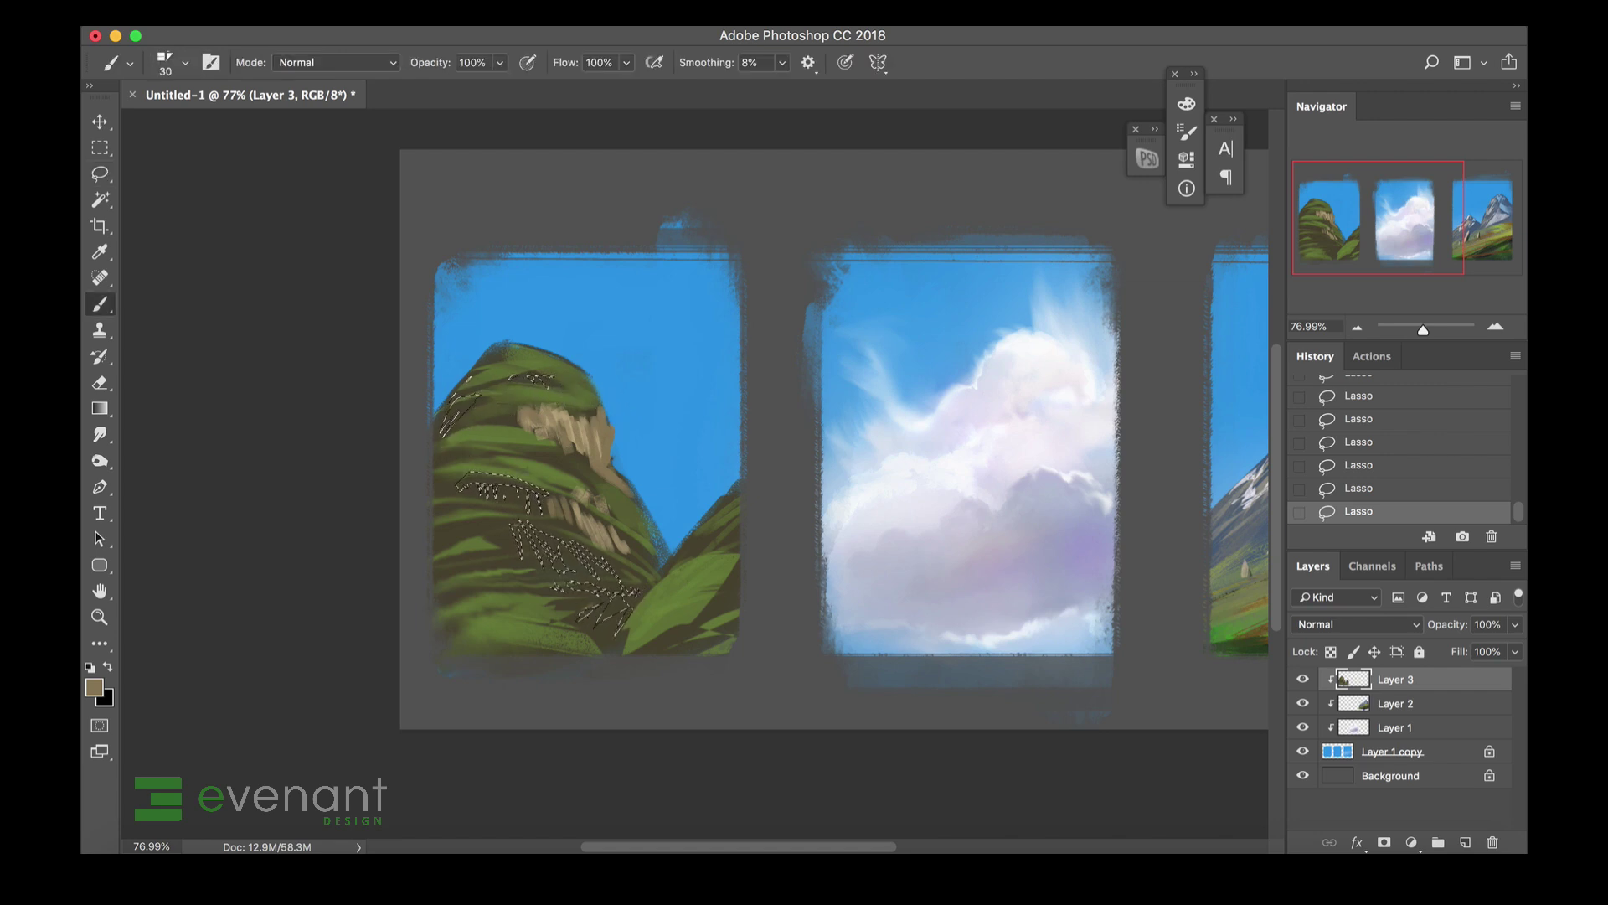
{"action": "key", "text": "bracketright"}
{"action": "key", "text": "bracketright"}
{"action": "key", "text": "bracketright"}
{"action": "key", "text": "bracketright"}
{"action": "key", "text": "bracketright"}
{"action": "key", "text": "bracketright"}
{"action": "key", "text": "bracketright"}
{"action": "key", "text": "bracketright"}
{"action": "key", "text": "bracketright"}
{"action": "key", "text": "bracketright"}
{"action": "key", "text": "bracketright"}
{"action": "mouse_move", "coordinate": [478, 478]}
{"action": "left_mouse_down"}
{"action": "mouse_move", "coordinate": [536, 496]}
{"action": "mouse_move", "coordinate": [578, 565]}
{"action": "left_mouse_up"}
{"action": "mouse_move", "coordinate": [587, 595]}
{"action": "left_mouse_down"}
{"action": "mouse_move", "coordinate": [608, 610]}
{"action": "mouse_move", "coordinate": [601, 519]}
{"action": "left_mouse_up"}
{"action": "left_click_drag", "start_coordinate": [521, 536], "coordinate": [516, 558]}
{"action": "left_click_drag", "start_coordinate": [461, 423], "coordinate": [452, 402]}
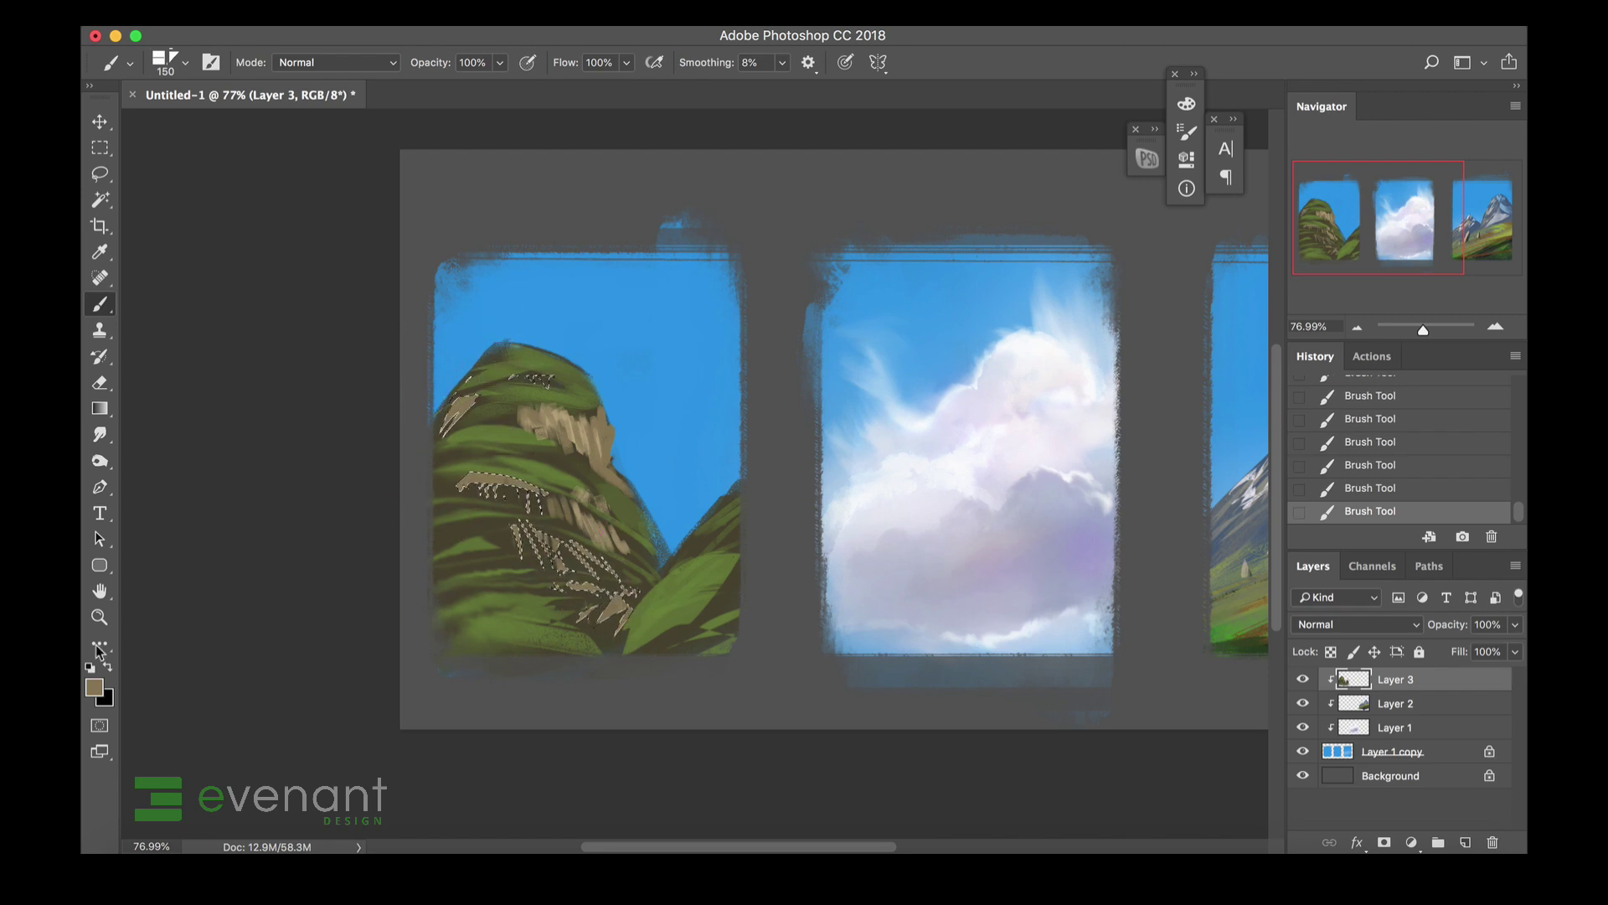
Deselect, choose warm gray a9a396, and paint lighter rock strokes along the cliff below the summit at 45 px.
{"action": "left_click", "coordinate": [92, 686]}
{"action": "left_click", "coordinate": [935, 354]}
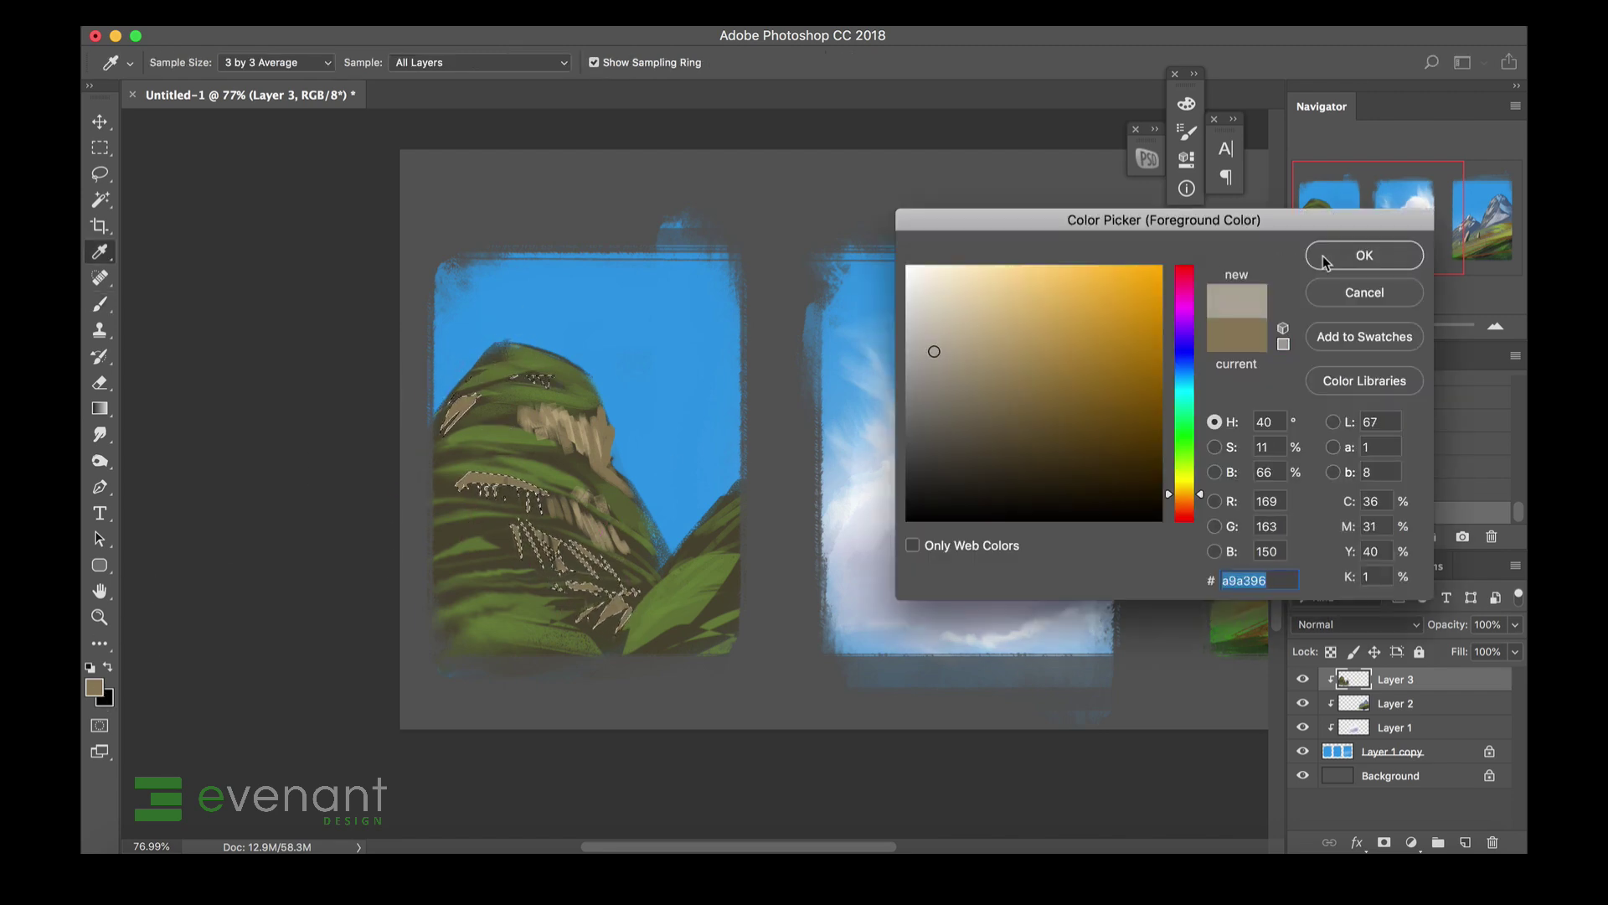
{"action": "left_click", "coordinate": [1321, 254]}
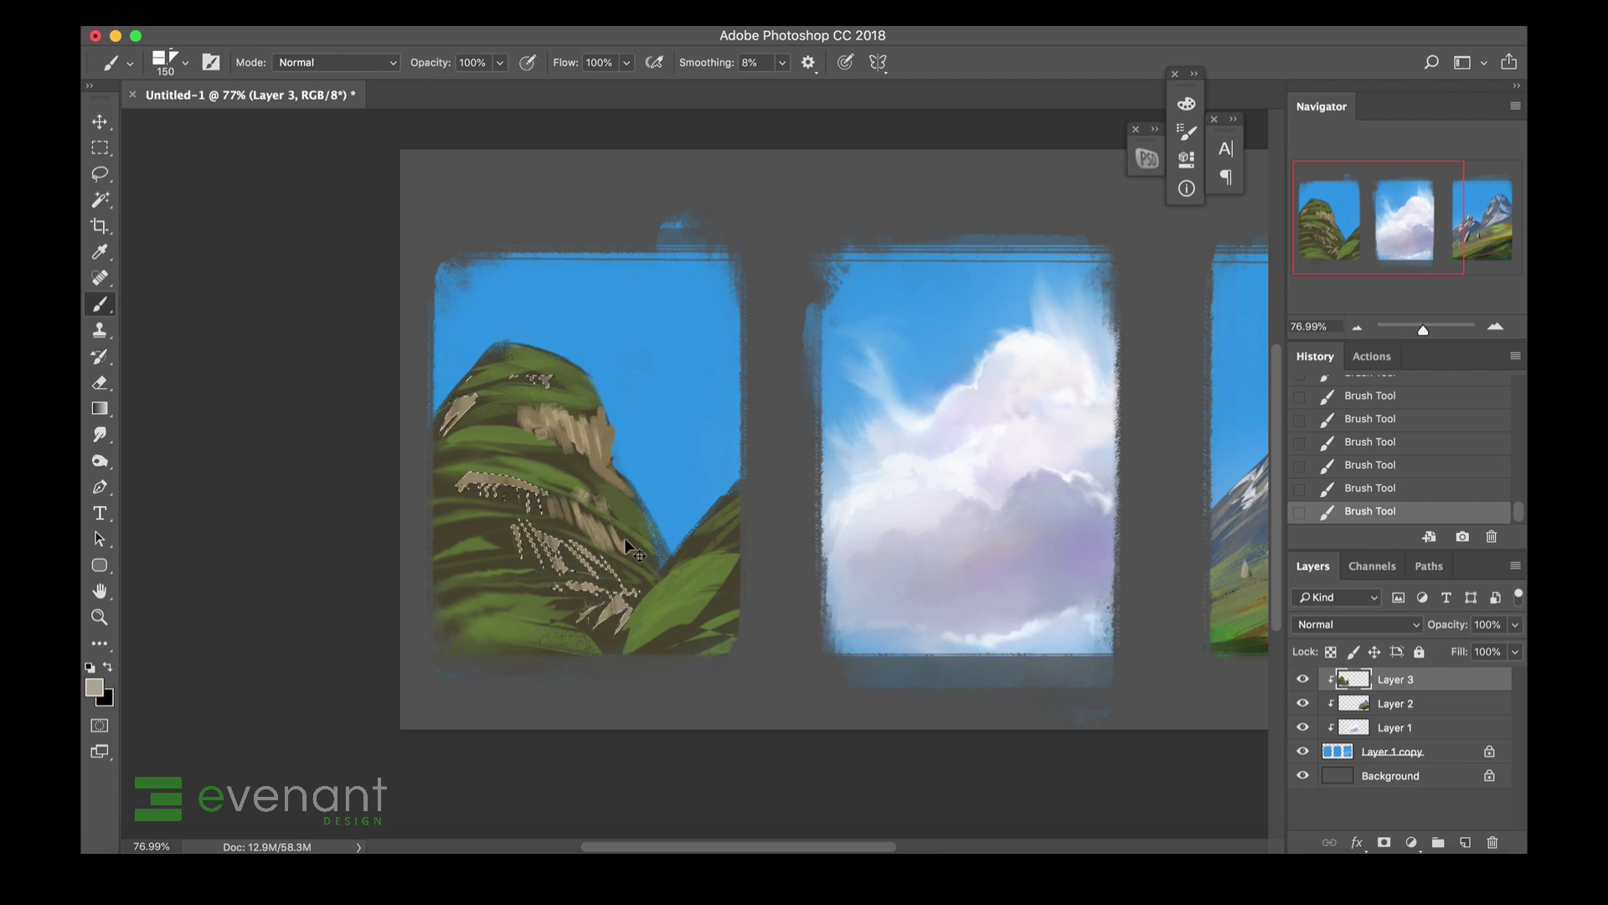
{"action": "key", "text": "ctrl+d"}
{"action": "key", "text": "bracketleft"}
{"action": "left_click", "coordinate": [529, 416]}
{"action": "left_click", "coordinate": [523, 418]}
{"action": "left_click", "coordinate": [517, 421]}
{"action": "left_click_drag", "start_coordinate": [479, 427], "coordinate": [510, 419]}
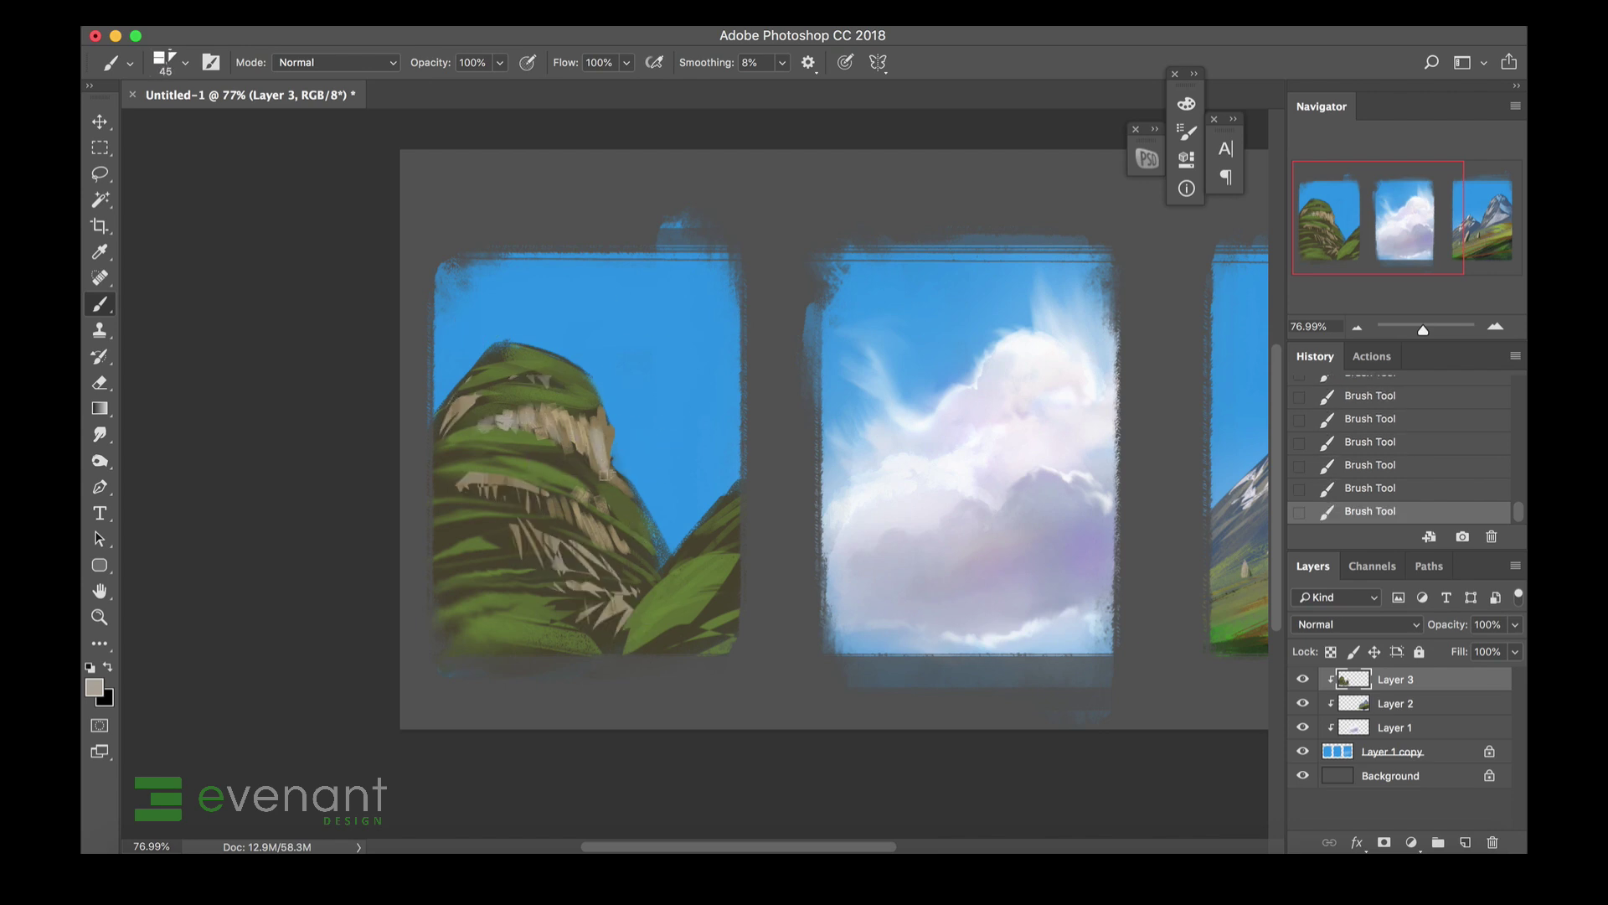
Sample dark brown from the mountain and flip the canvas horizontally.
{"action": "left_click", "coordinate": [522, 441], "text": "alt"}
{"action": "left_click", "coordinate": [564, 453], "text": "alt"}
{"action": "key", "text": "super+shift+h"}
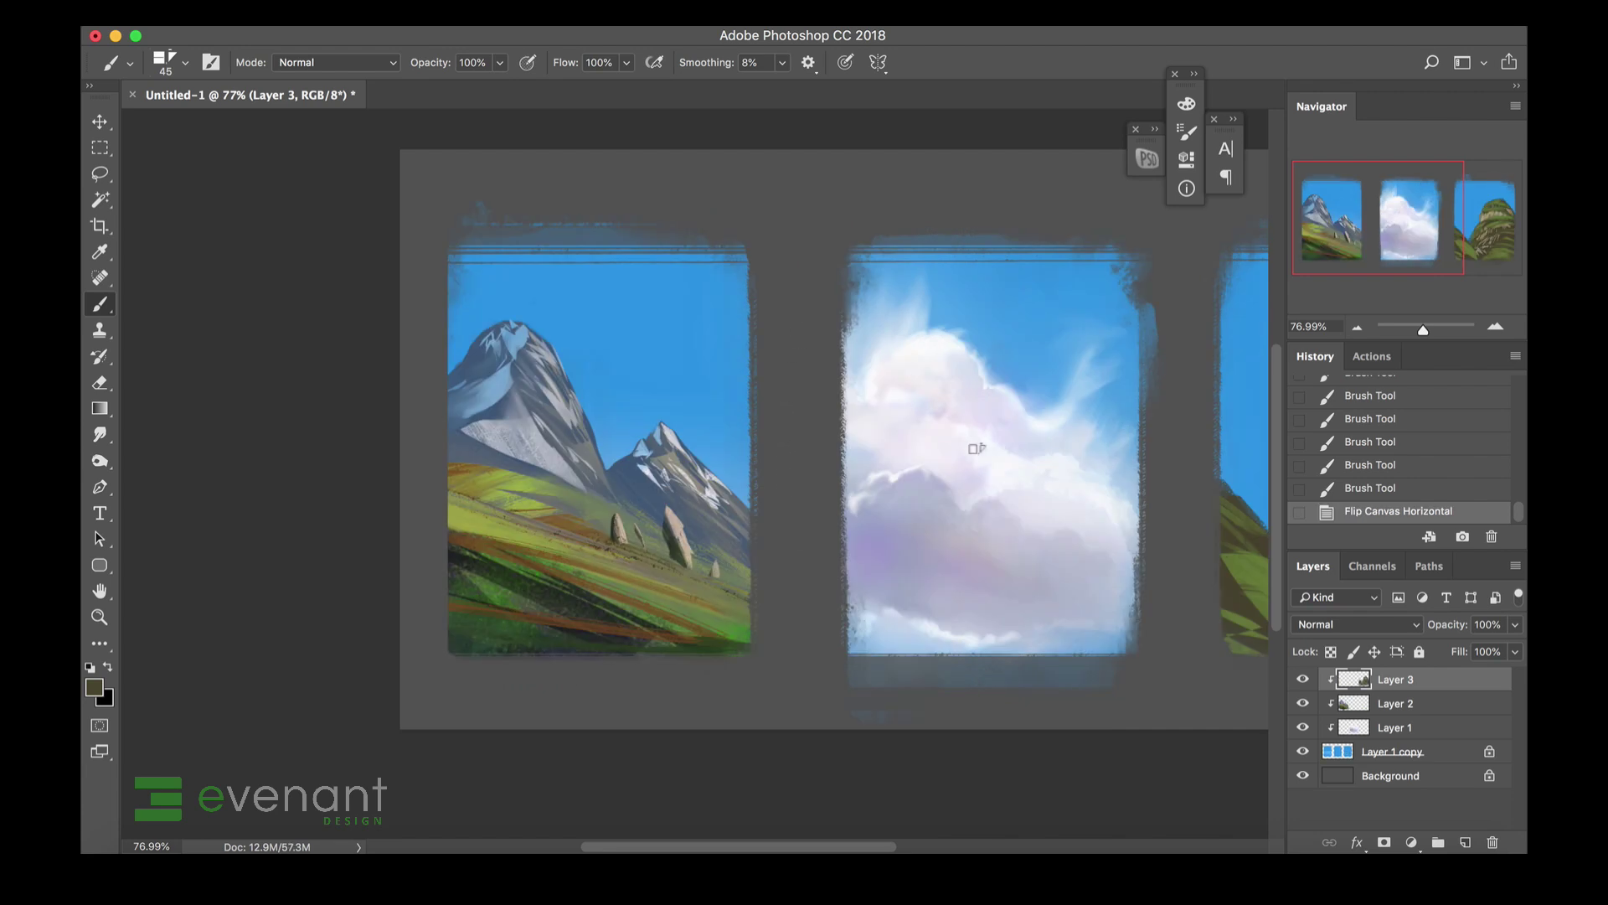
{"action": "left_click_drag", "start_coordinate": [989, 467], "coordinate": [912, 470]}
{"action": "scroll", "coordinate": [891, 483], "scroll_direction": "down", "scroll_amount": 3}
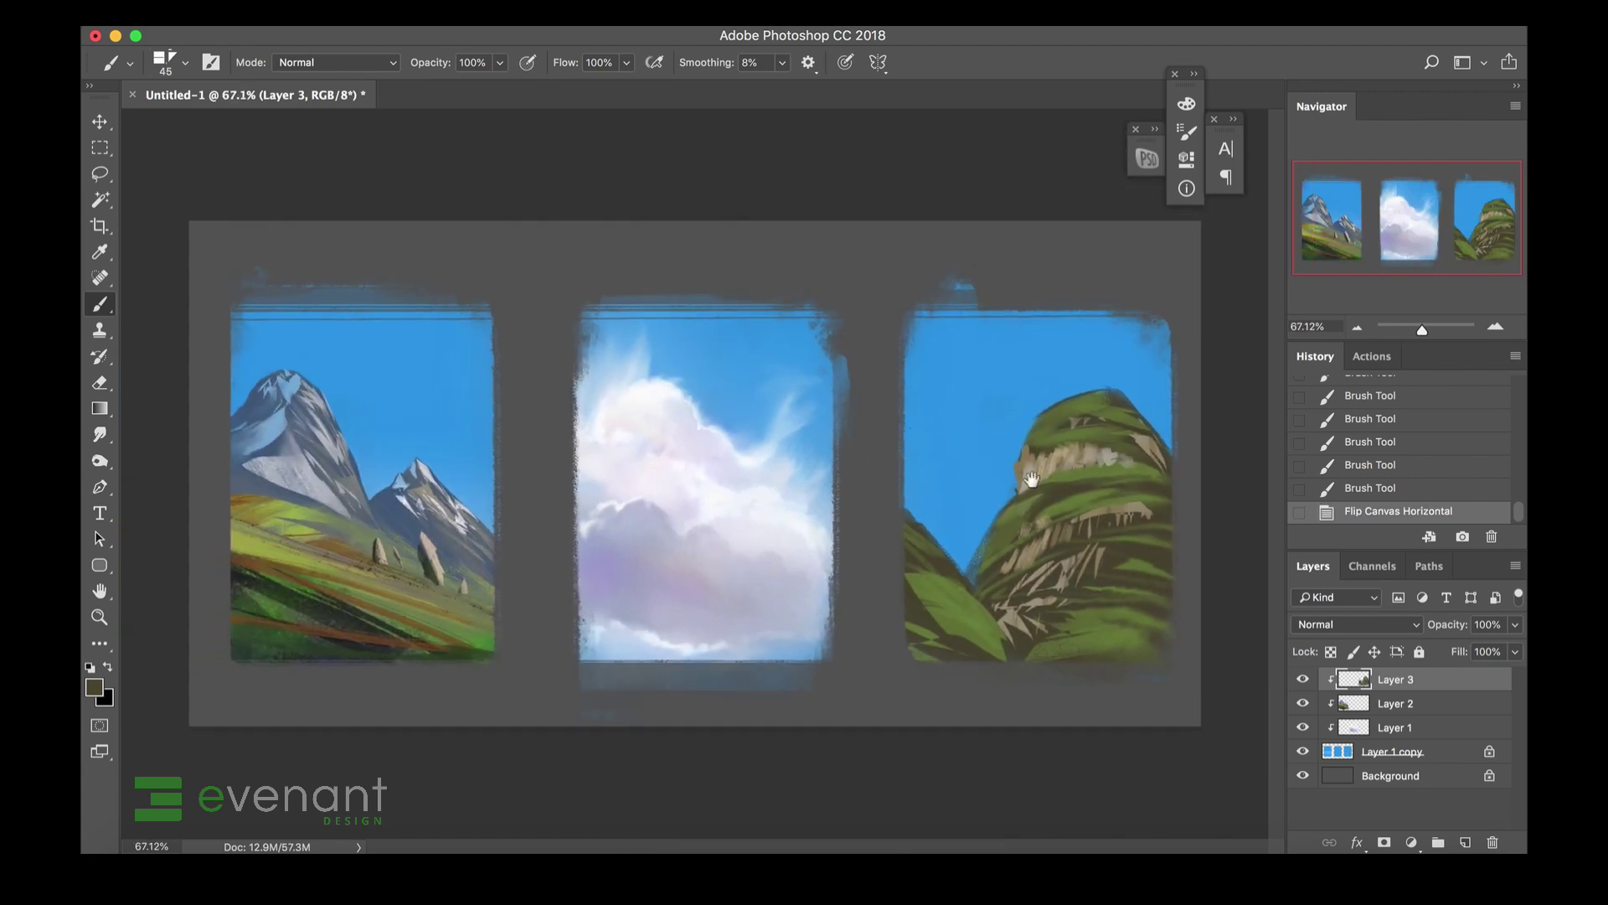
Sample a rock tone and paint a pale rocky patch in the gully at the foot of the green mountain.
{"action": "left_click", "coordinate": [1005, 610], "text": "alt"}
{"action": "mouse_move", "coordinate": [1014, 621]}
{"action": "left_mouse_down"}
{"action": "mouse_move", "coordinate": [1029, 607]}
{"action": "mouse_move", "coordinate": [1012, 630]}
{"action": "mouse_move", "coordinate": [1026, 633]}
{"action": "left_mouse_up"}
{"action": "mouse_move", "coordinate": [1034, 657]}
{"action": "left_mouse_down"}
{"action": "mouse_move", "coordinate": [1047, 628]}
{"action": "mouse_move", "coordinate": [1009, 633]}
{"action": "left_mouse_up"}
Sample lighter greens, including one from the opposite block's meadow, and paint bright grass along the green mountain's base.
{"action": "left_click", "coordinate": [1054, 638], "text": "alt"}
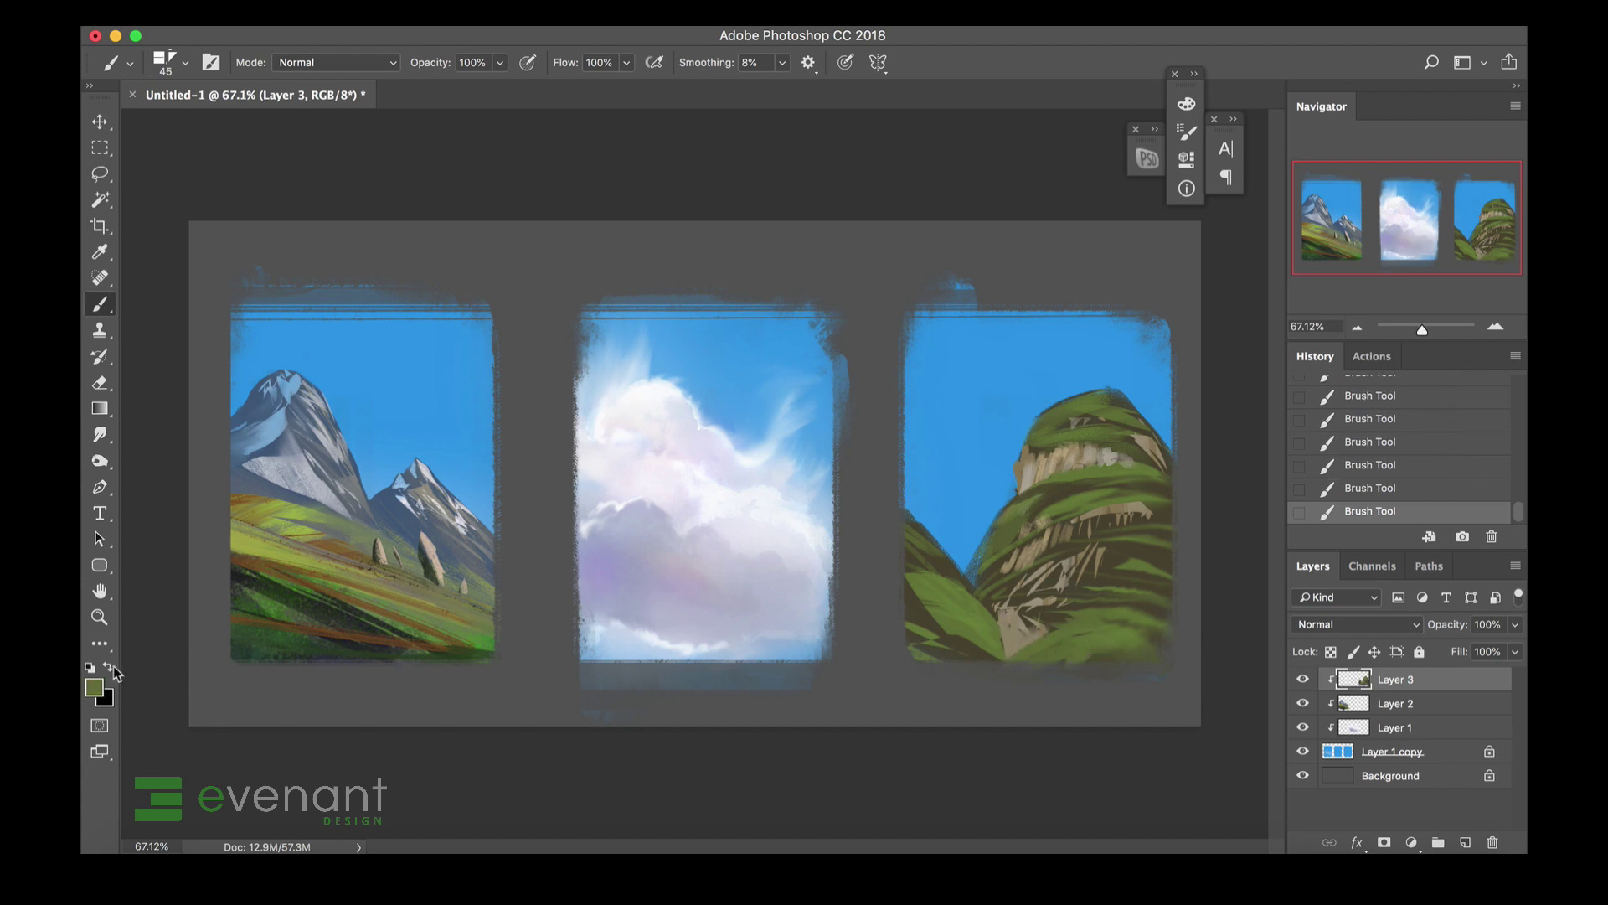
{"action": "left_click", "coordinate": [265, 553], "text": "alt"}
{"action": "mouse_move", "coordinate": [1041, 660]}
{"action": "left_mouse_down"}
{"action": "mouse_move", "coordinate": [1134, 641]}
{"action": "mouse_move", "coordinate": [1080, 621]}
{"action": "left_mouse_up"}
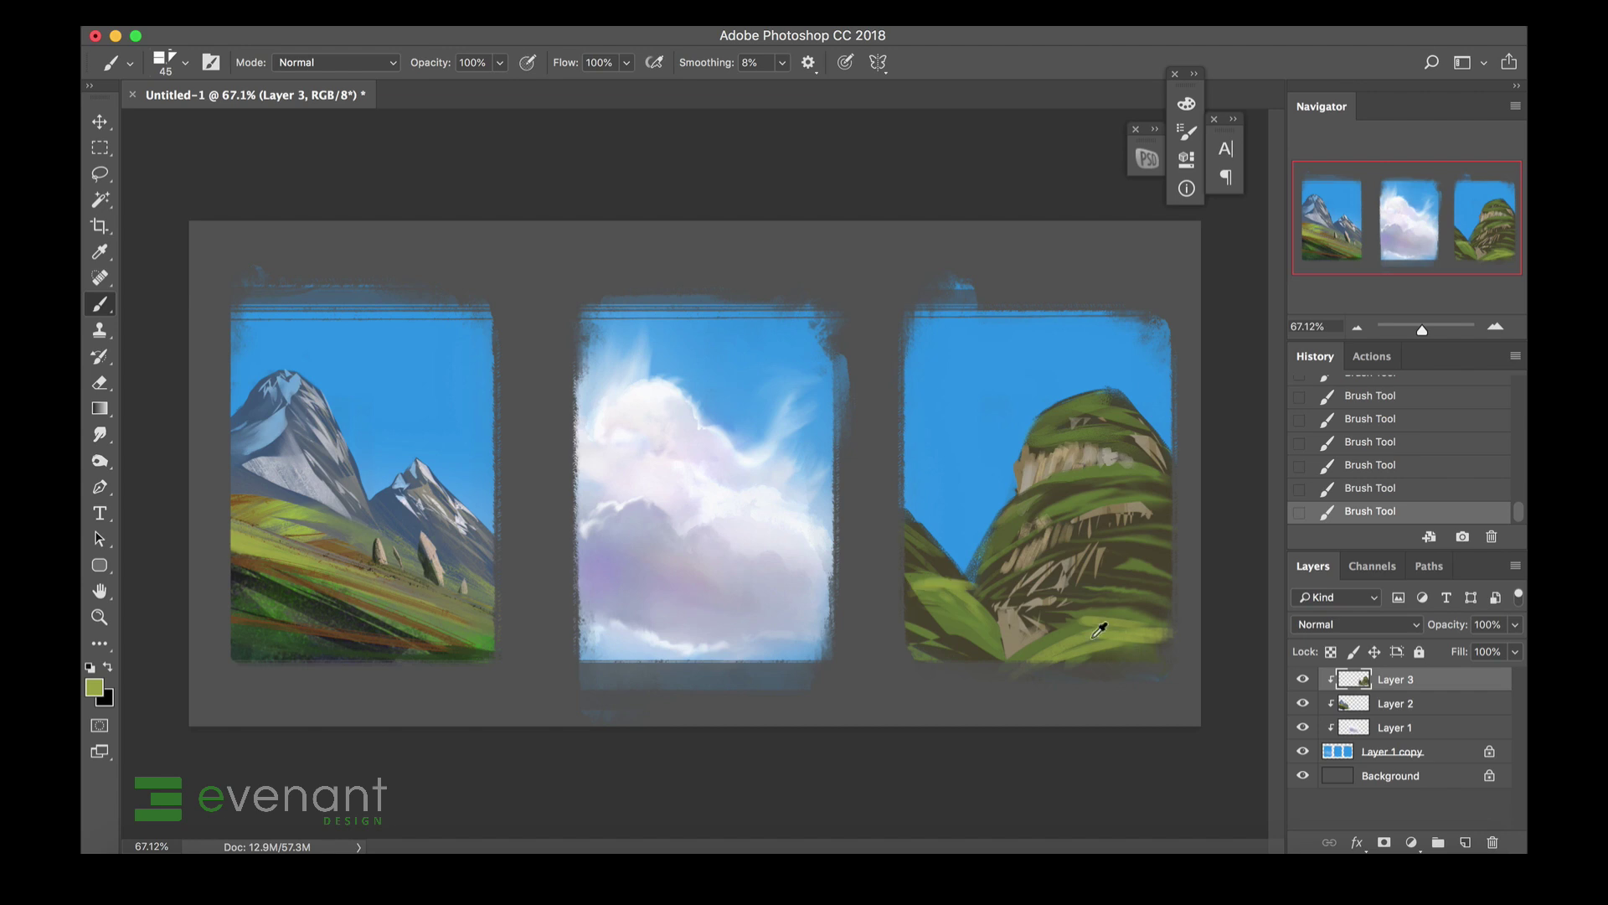
{"action": "left_click", "coordinate": [1139, 633], "text": "alt"}
{"action": "left_click_drag", "start_coordinate": [1170, 638], "coordinate": [1069, 678]}
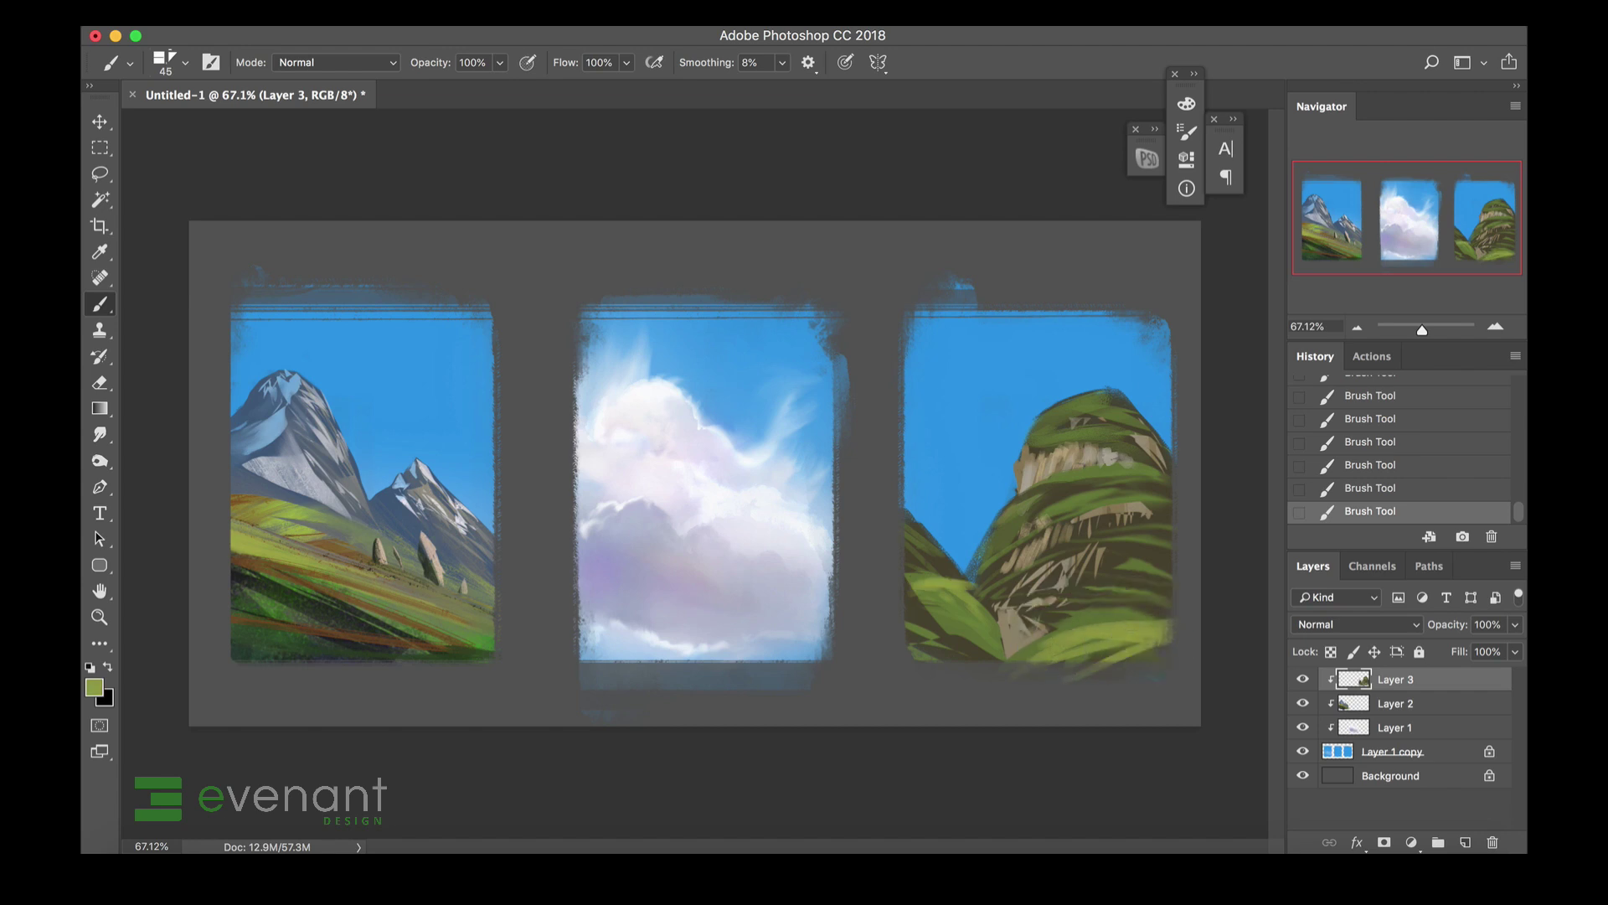
Select the strip below all three blocks on Layer 1 copy, delete its stray paint, and deselect.
{"action": "double_click", "coordinate": [1416, 758]}
{"action": "key", "text": "Return"}
{"action": "key", "text": "m"}
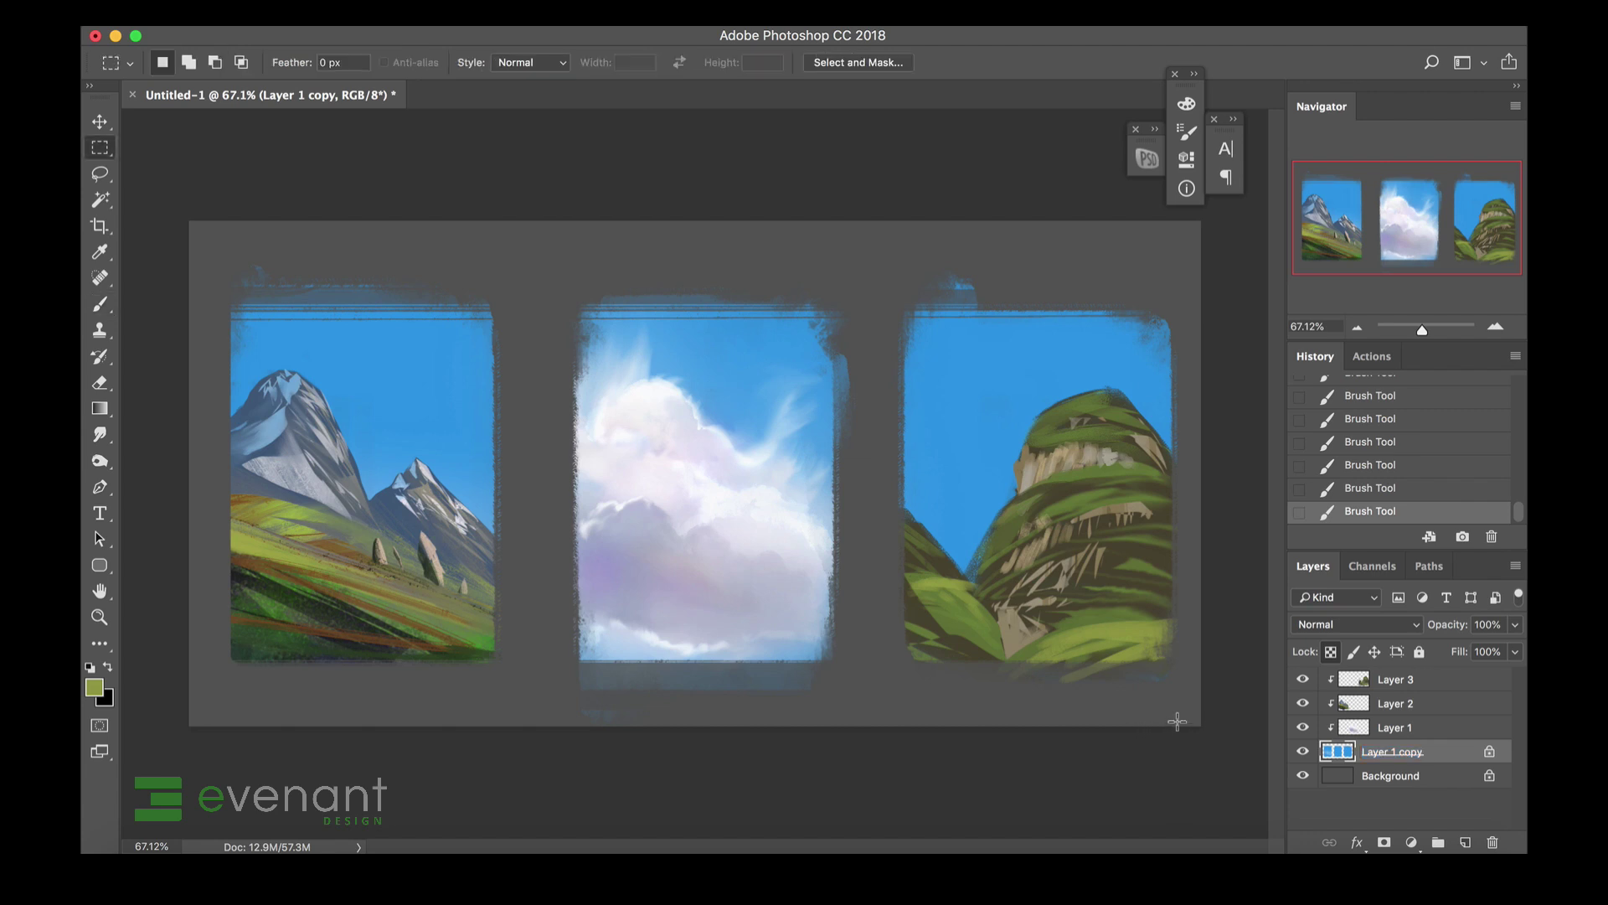
{"action": "mouse_move", "coordinate": [1181, 729]}
{"action": "left_mouse_down"}
{"action": "mouse_move", "coordinate": [668, 718]}
{"action": "mouse_move", "coordinate": [164, 660]}
{"action": "left_mouse_up"}
{"action": "key", "text": "Delete"}
{"action": "key", "text": "super+d"}
Sample the sky blue, choose the 900 px soft brush on Layer 3, try a haze stroke over the green mountain, and undo it.
{"action": "mouse_move", "coordinate": [1120, 475]}
{"action": "left_mouse_down"}
{"action": "mouse_move", "coordinate": [1146, 475]}
{"action": "mouse_move", "coordinate": [843, 442]}
{"action": "left_mouse_up"}
{"action": "key", "text": "b"}
{"action": "left_click", "coordinate": [859, 351], "text": "alt"}
{"action": "left_click", "coordinate": [1424, 689]}
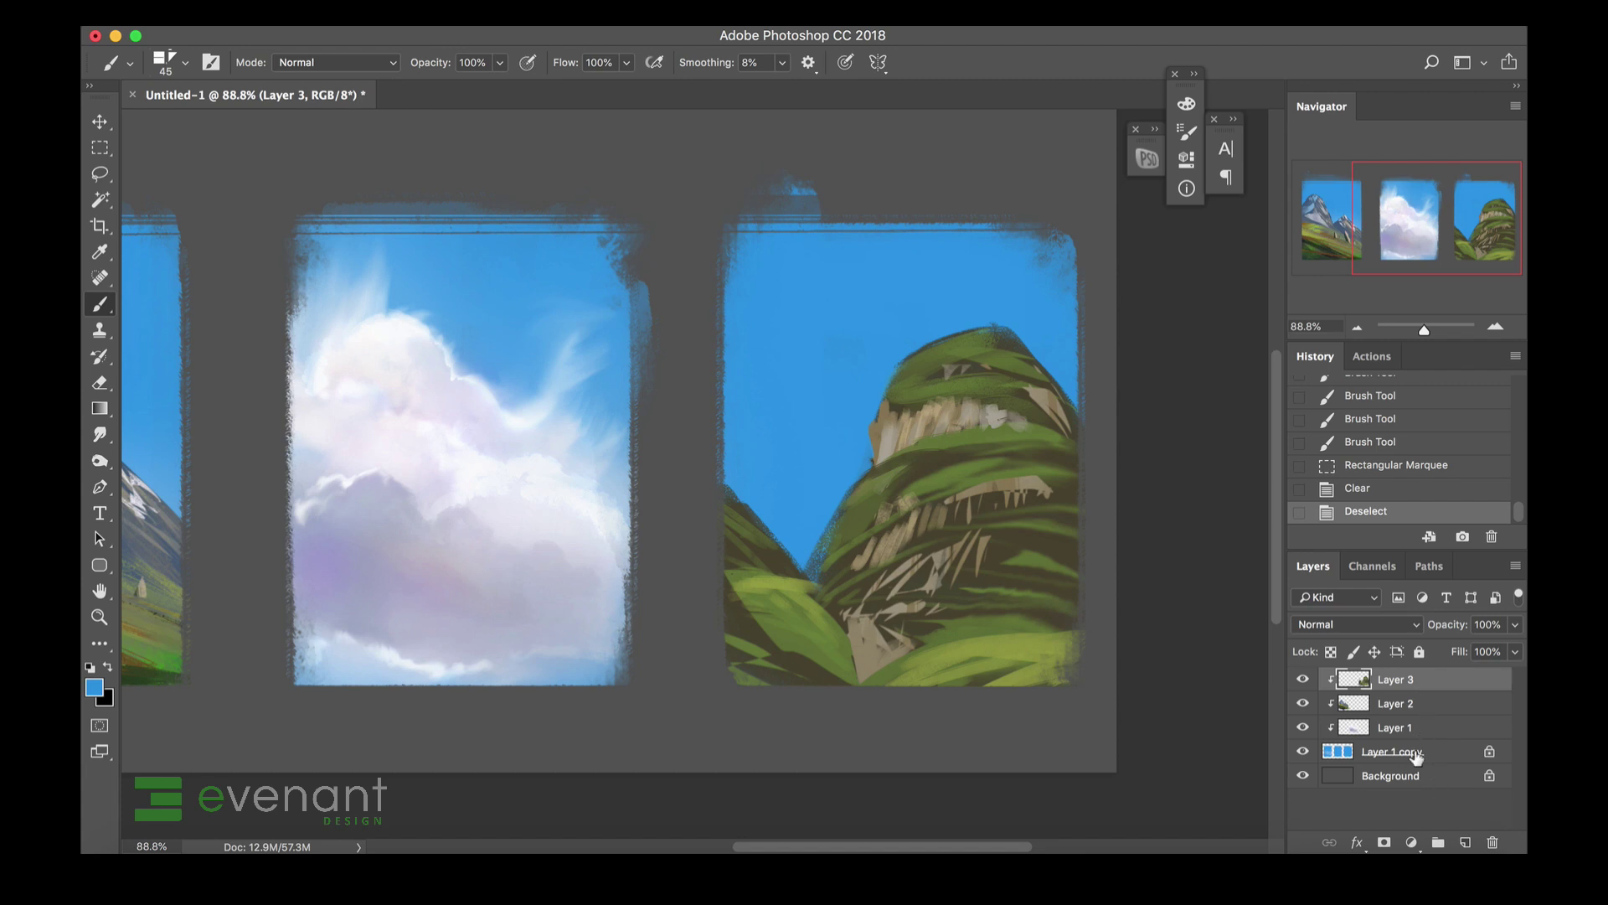
{"action": "right_click", "coordinate": [902, 425]}
{"action": "left_click", "coordinate": [1072, 662]}
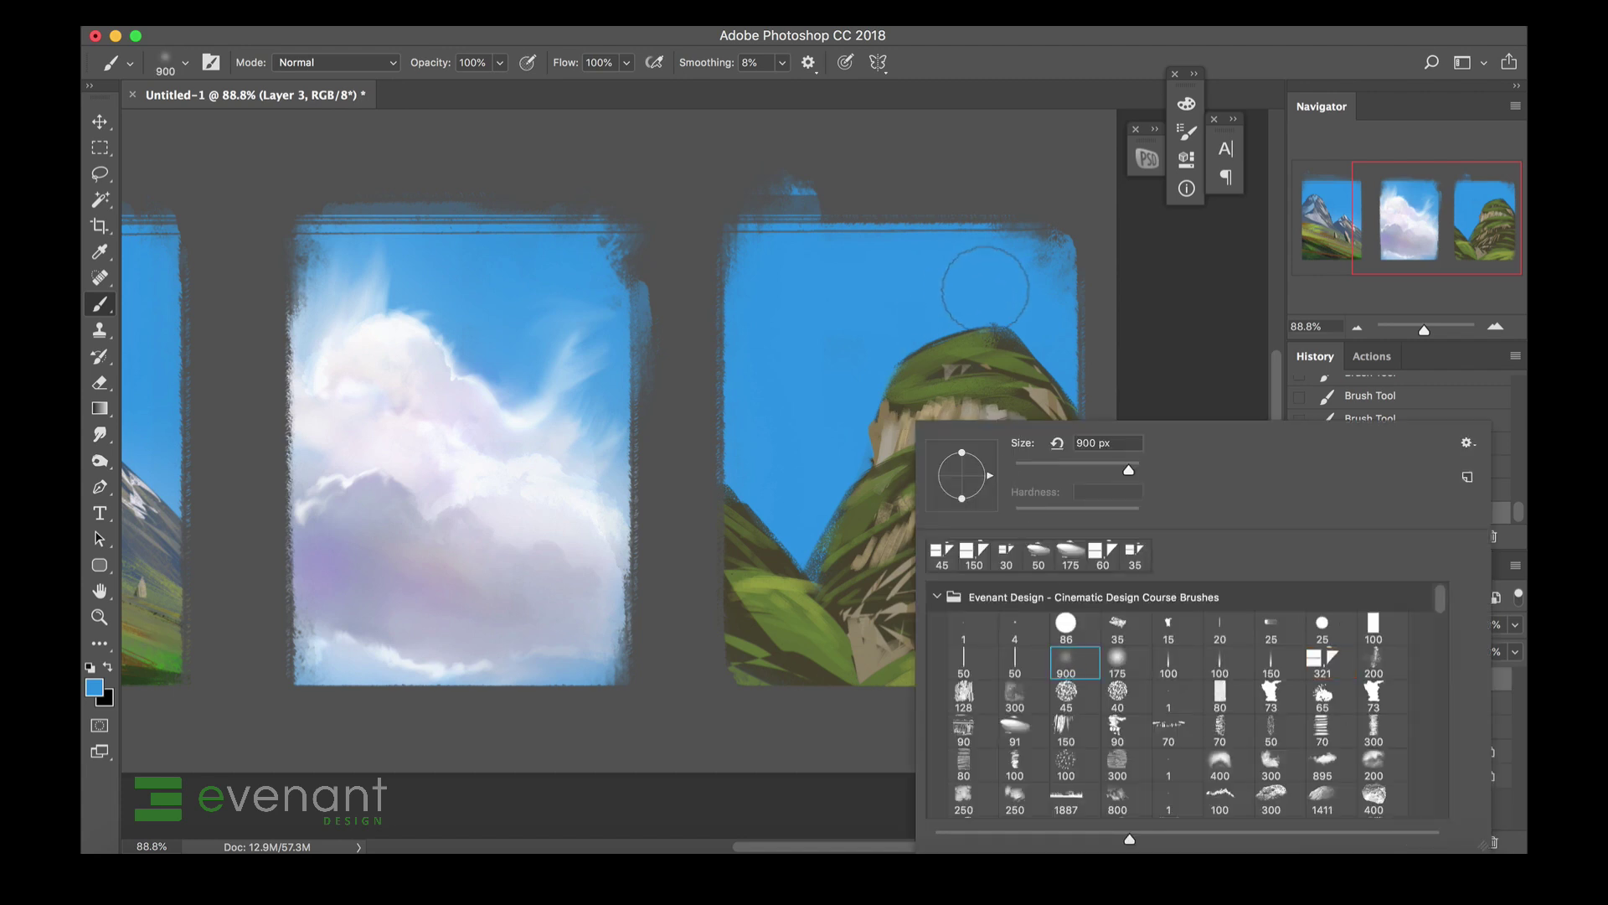
{"action": "key", "text": "Return"}
{"action": "left_click_drag", "start_coordinate": [799, 484], "coordinate": [1081, 422]}
{"action": "key", "text": "ctrl+z"}
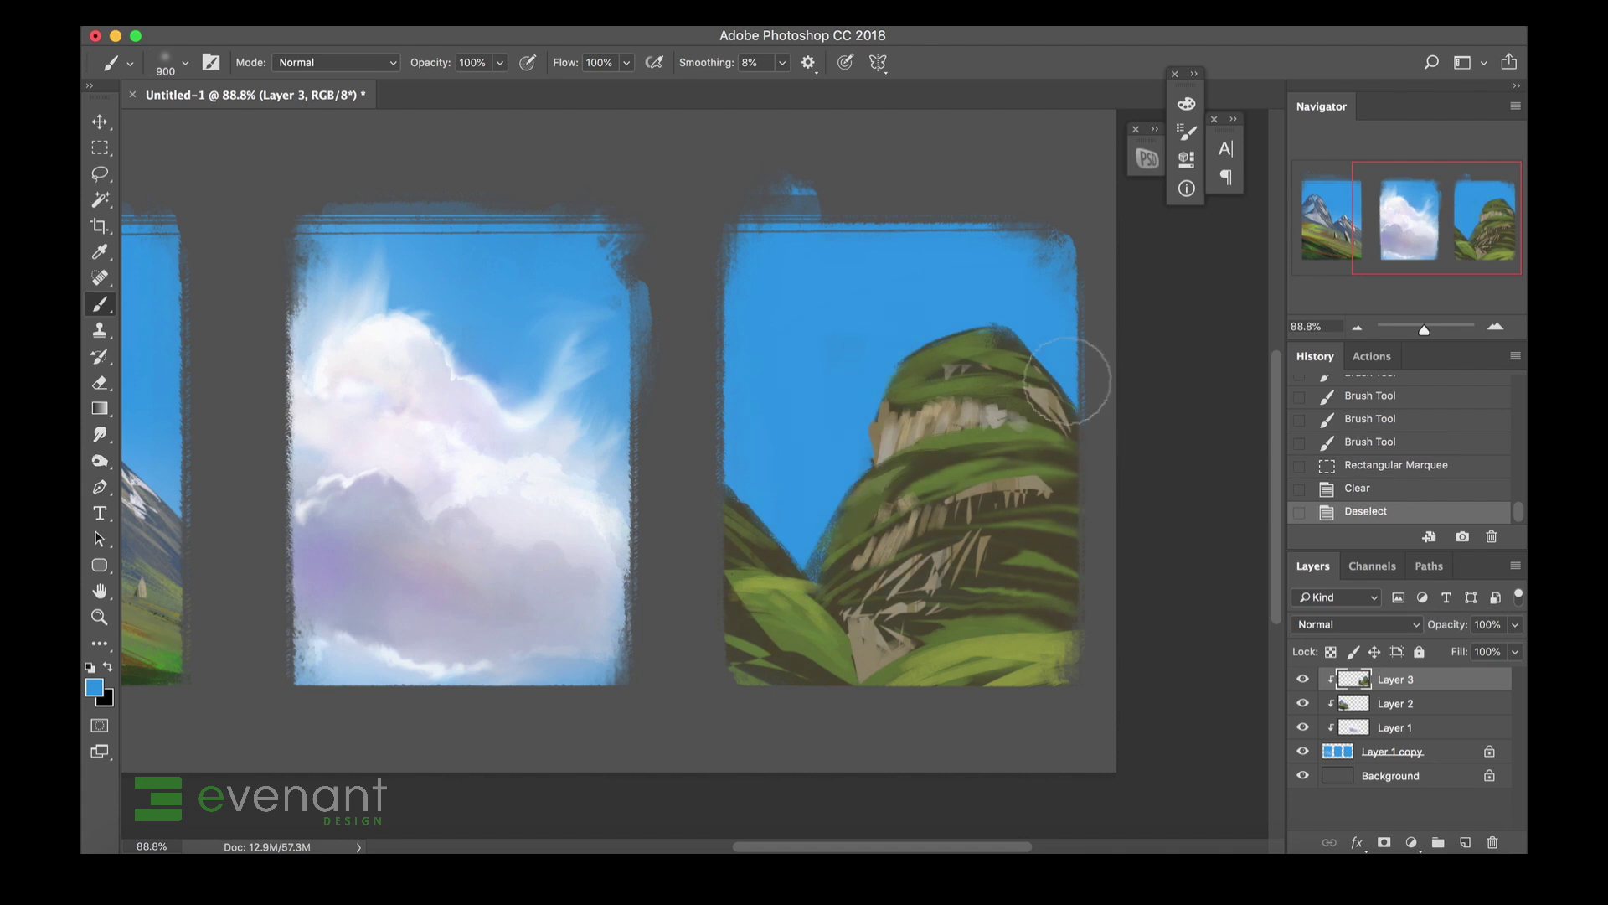
Brush sky-blue haze over the green mountain's upper cliffs and flank, and lasso the mountain along the foreground slopes.
{"action": "left_click_drag", "start_coordinate": [807, 405], "coordinate": [978, 329]}
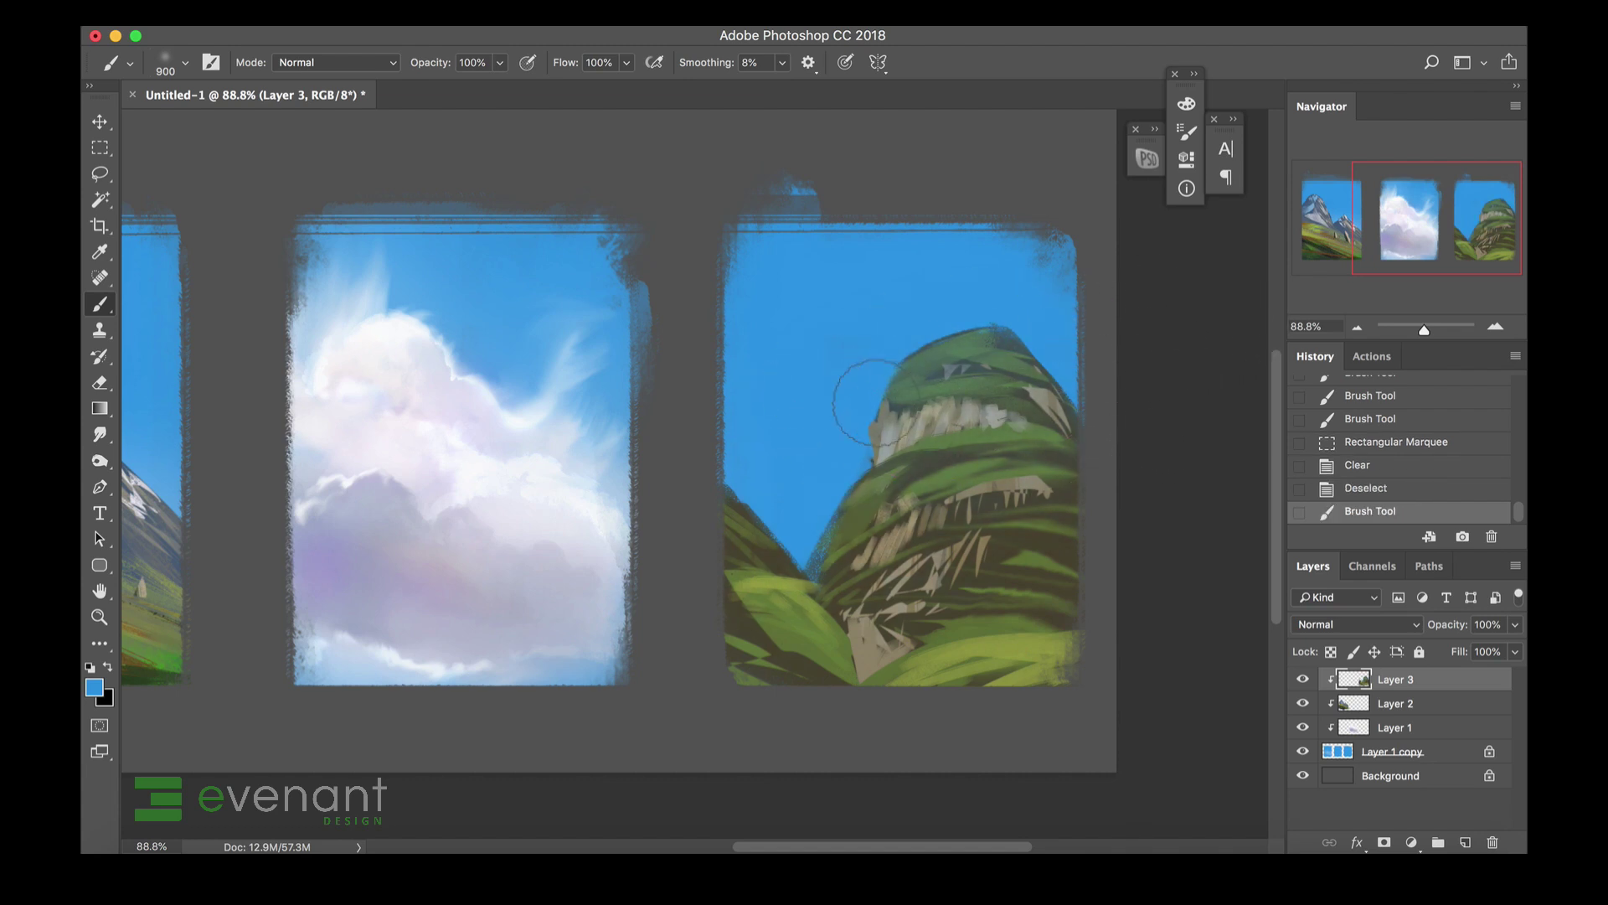
{"action": "left_click_drag", "start_coordinate": [862, 431], "coordinate": [900, 544]}
{"action": "key", "text": "l"}
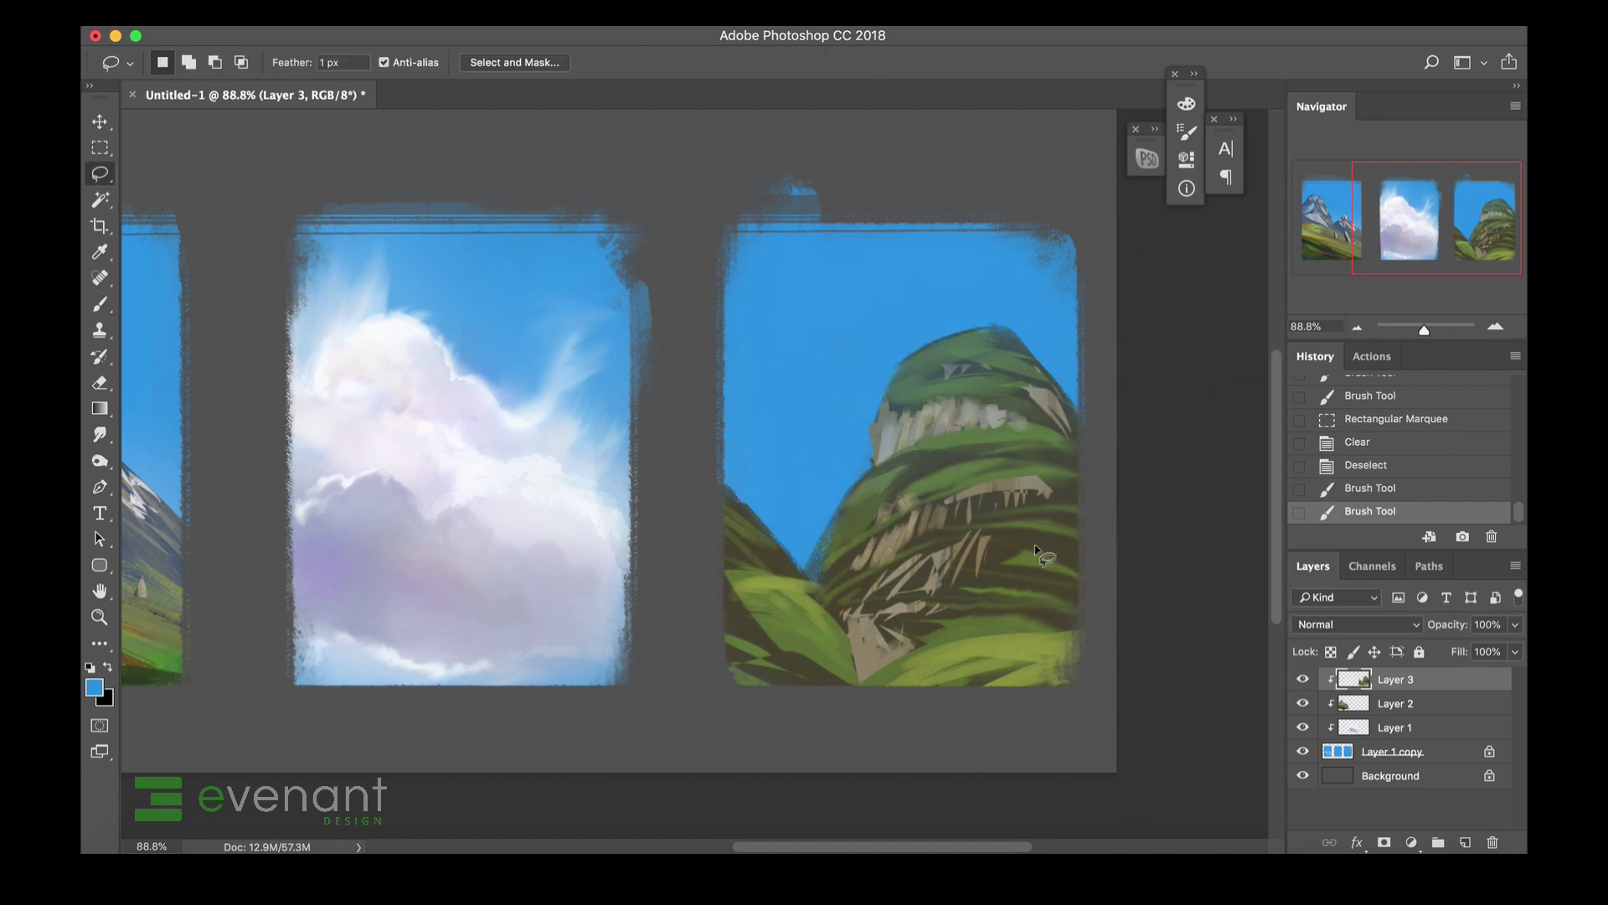
{"action": "left_click_drag", "start_coordinate": [757, 509], "coordinate": [799, 581]}
{"action": "key", "text": "Return"}
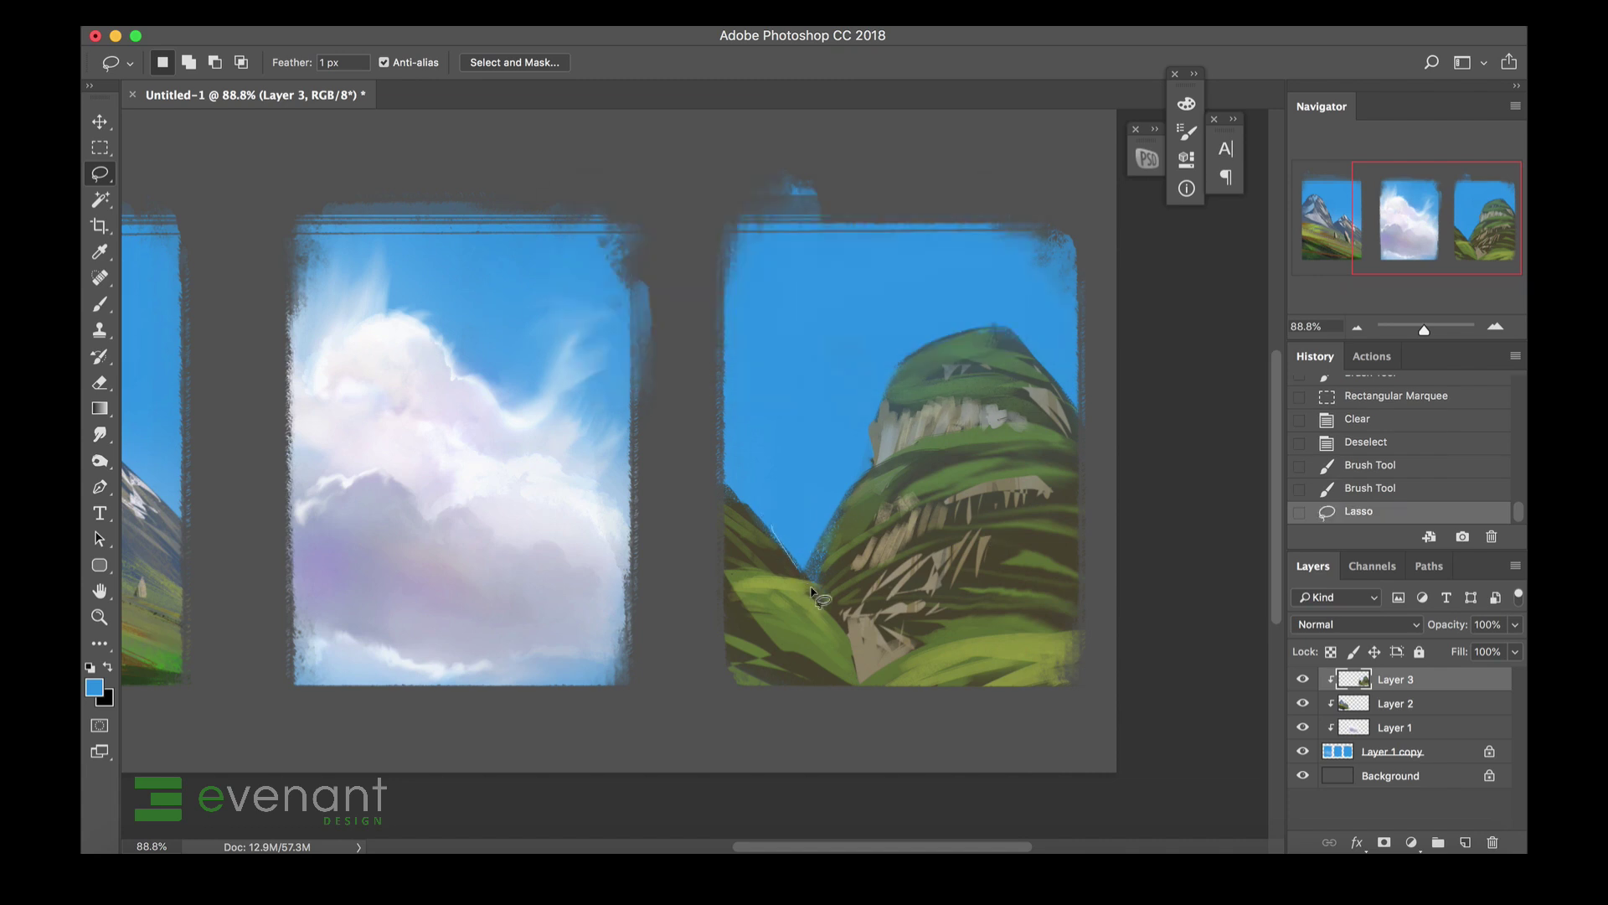
{"action": "left_click_drag", "start_coordinate": [859, 680], "coordinate": [879, 666]}
{"action": "left_click_drag", "start_coordinate": [1062, 563], "coordinate": [803, 348]}
Sample a pale white from the middle block's cloud and brush soft 900 px mist into the gully at the mountain's foot.
{"action": "key", "text": "b"}
{"action": "left_click", "coordinate": [532, 488], "text": "alt"}
{"action": "left_click_drag", "start_coordinate": [859, 690], "coordinate": [842, 681]}
{"action": "mouse_move", "coordinate": [842, 680]}
{"action": "left_mouse_down"}
{"action": "mouse_move", "coordinate": [805, 650]}
{"action": "mouse_move", "coordinate": [829, 633]}
{"action": "left_mouse_up"}
{"action": "mouse_move", "coordinate": [822, 622]}
{"action": "left_mouse_down"}
{"action": "mouse_move", "coordinate": [875, 681]}
{"action": "mouse_move", "coordinate": [928, 649]}
{"action": "left_mouse_up"}
{"action": "left_click_drag", "start_coordinate": [928, 649], "coordinate": [993, 670]}
{"action": "mouse_move", "coordinate": [871, 670]}
{"action": "left_mouse_down"}
{"action": "mouse_move", "coordinate": [847, 570]}
{"action": "mouse_move", "coordinate": [889, 590]}
{"action": "left_mouse_up"}
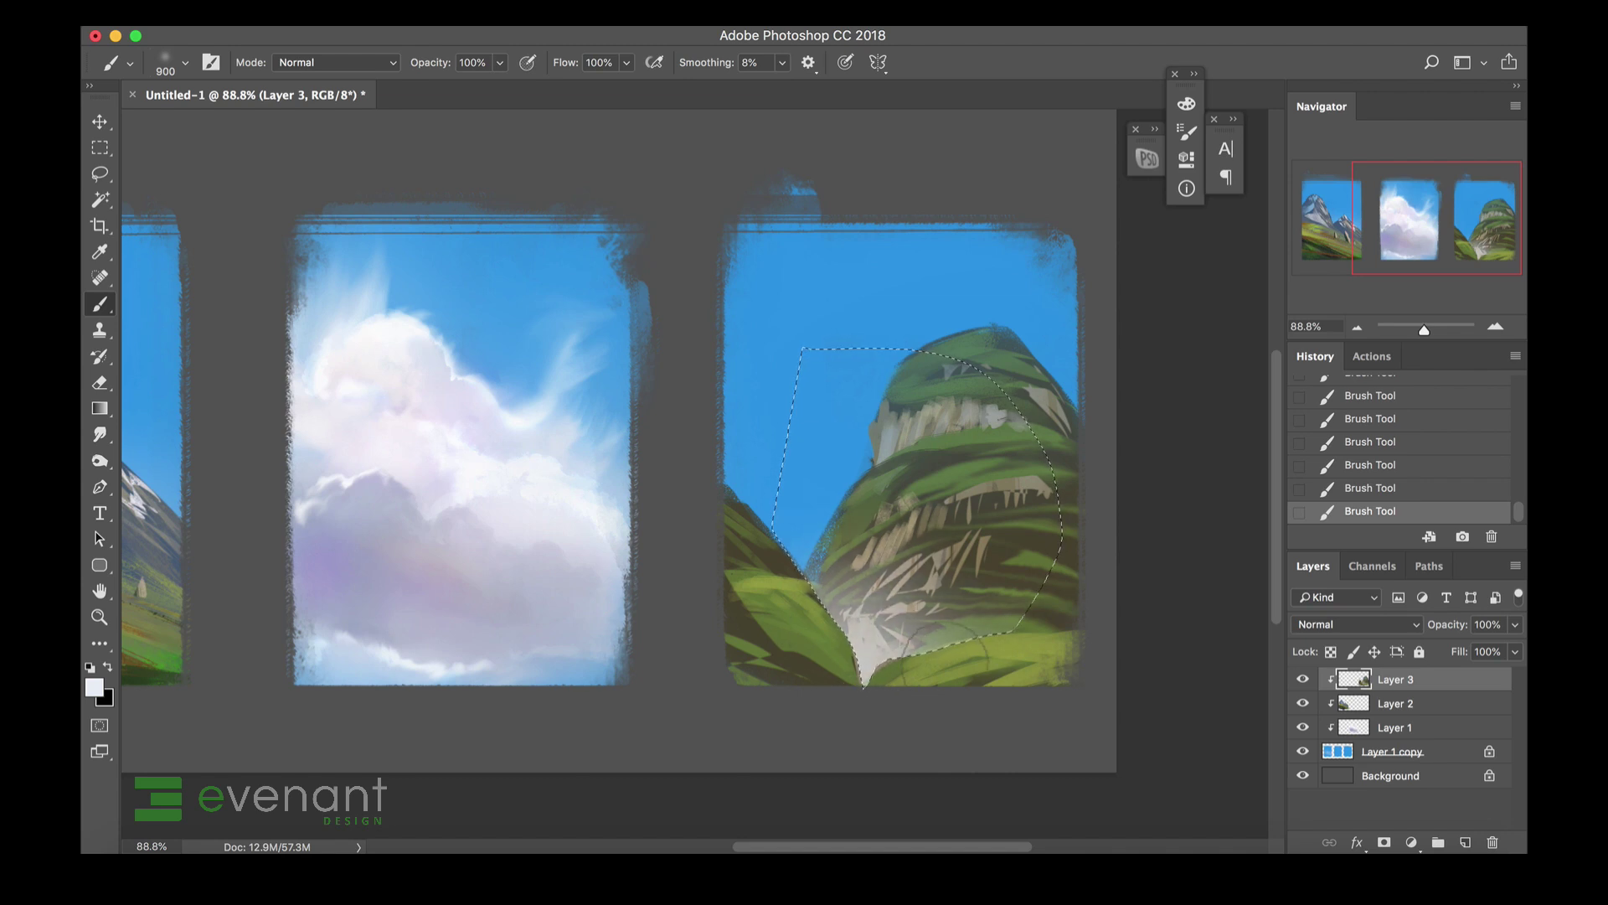
Choose the 175 px soft round brush, reduce it to 70 px, and paint a grey-lavender cloud inside the selection above the gully.
{"action": "right_click", "coordinate": [926, 526]}
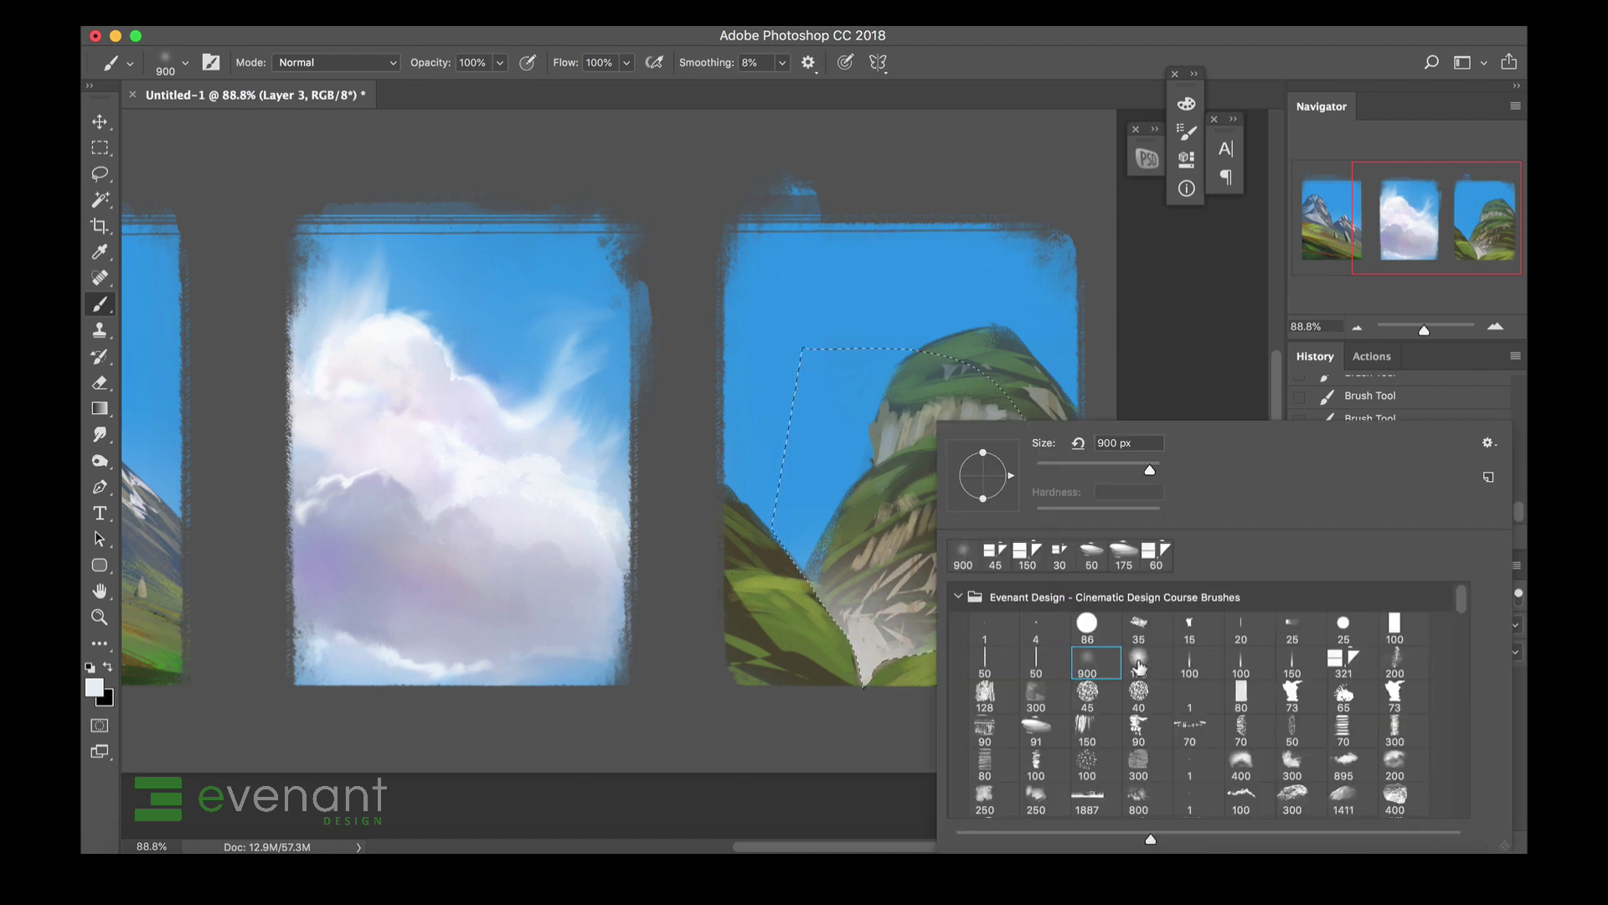
{"action": "left_click", "coordinate": [1137, 662]}
{"action": "left_click", "coordinate": [826, 646]}
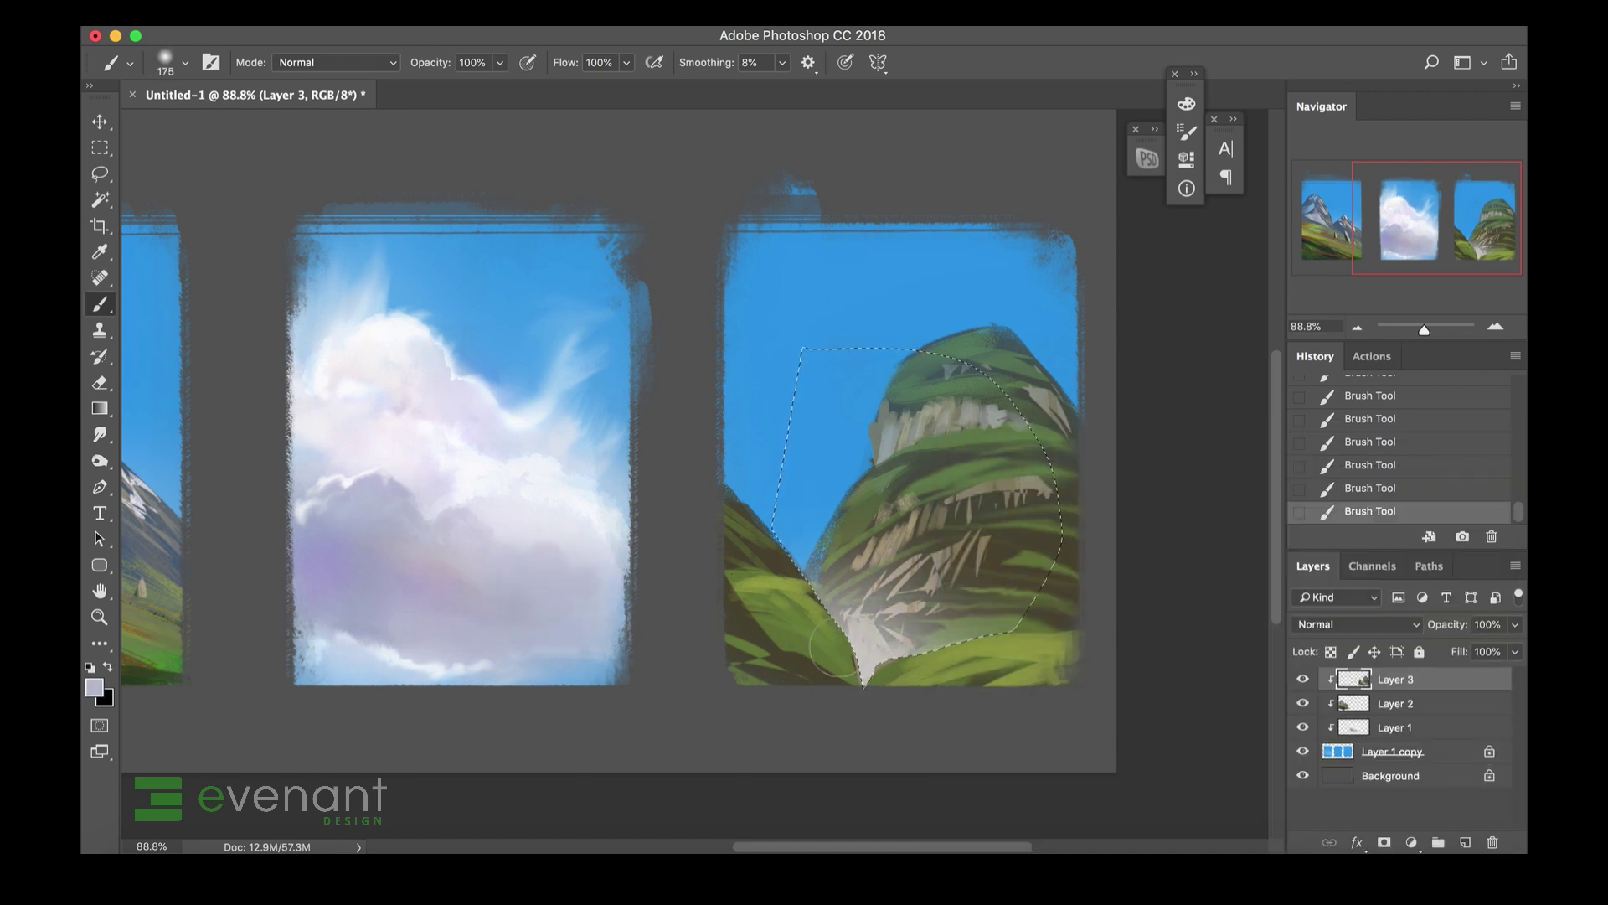
{"action": "key", "text": "bracketleft"}
{"action": "key", "text": "bracketleft"}
{"action": "key", "text": "bracketleft"}
{"action": "key", "text": "bracketleft"}
{"action": "key", "text": "bracketleft"}
{"action": "mouse_move", "coordinate": [825, 607]}
{"action": "left_mouse_down"}
{"action": "mouse_move", "coordinate": [852, 547]}
{"action": "mouse_move", "coordinate": [863, 598]}
{"action": "mouse_move", "coordinate": [851, 571]}
{"action": "mouse_move", "coordinate": [826, 591]}
{"action": "mouse_move", "coordinate": [813, 574]}
{"action": "mouse_move", "coordinate": [840, 572]}
{"action": "mouse_move", "coordinate": [881, 593]}
{"action": "left_mouse_up"}
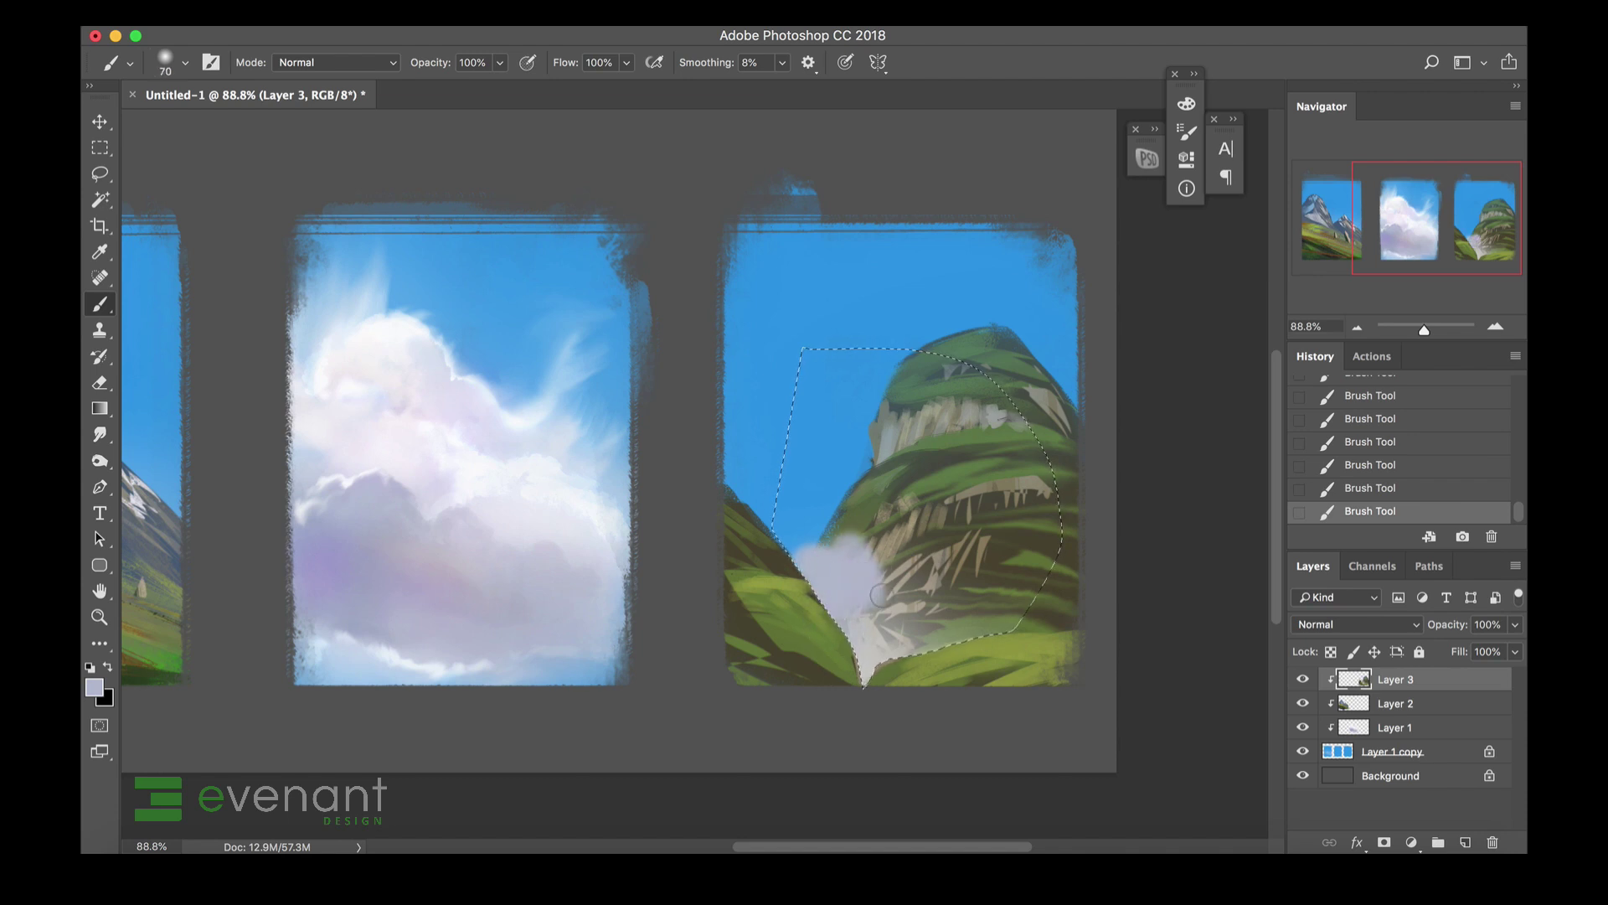
Choose the 895 px cloud brush, reduce it to 300 px, and spread wispy mist across the mountain's lower slope.
{"action": "right_click", "coordinate": [857, 509]}
{"action": "scroll", "coordinate": [1122, 703], "scroll_direction": "down", "scroll_amount": 3}
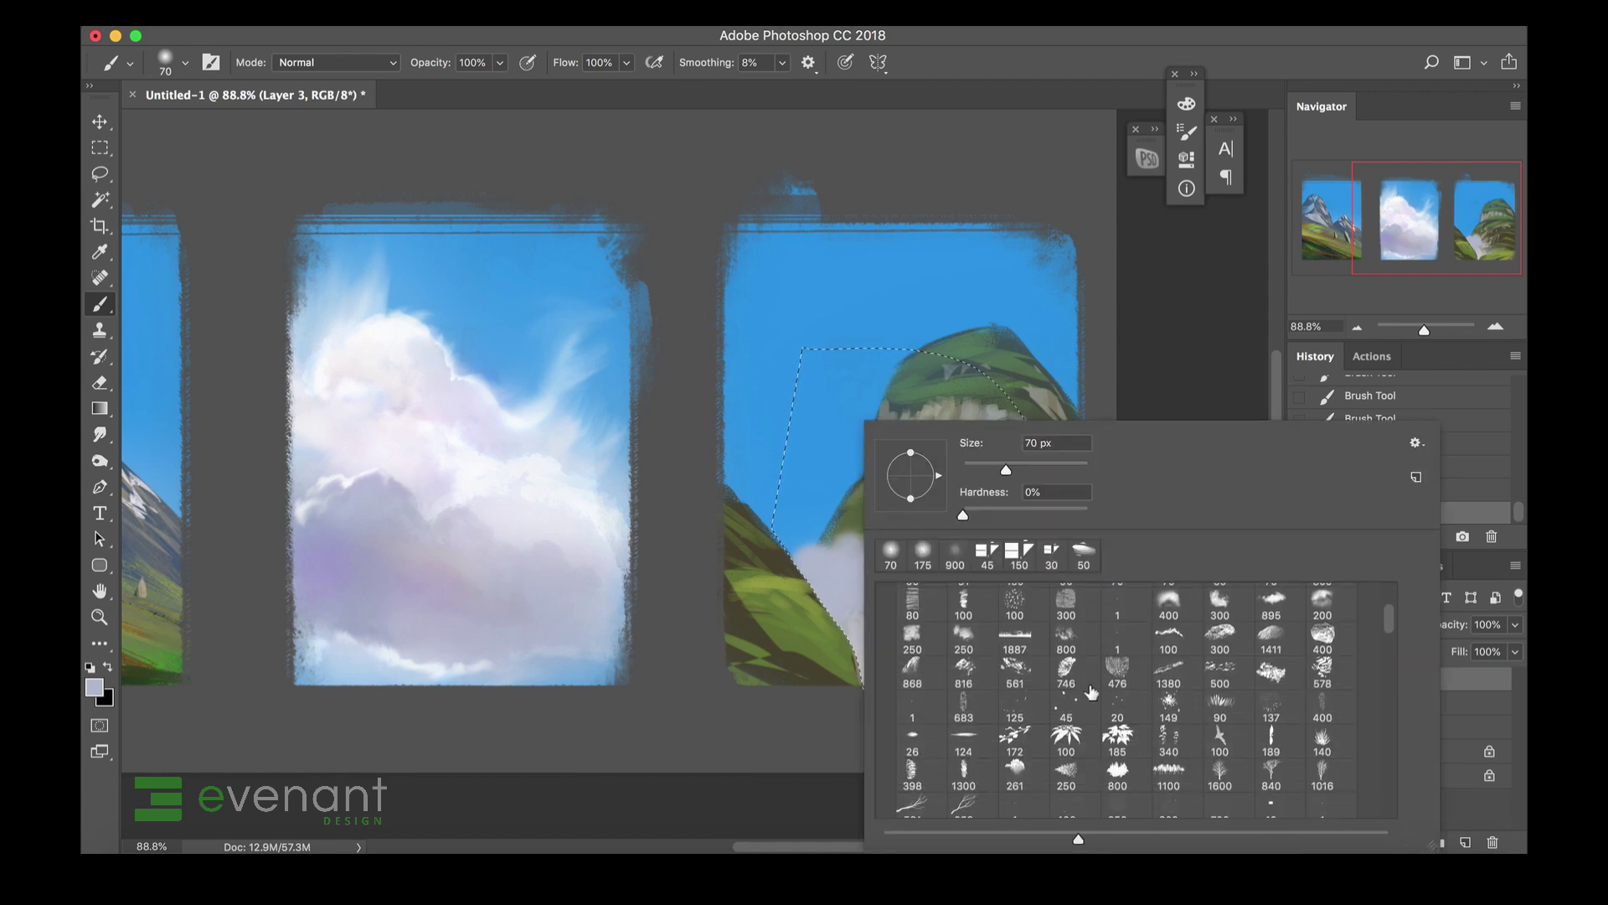
{"action": "left_click", "coordinate": [1271, 601]}
{"action": "key", "text": "Return"}
{"action": "key", "text": "bracketleft"}
{"action": "key", "text": "bracketleft"}
{"action": "key", "text": "bracketleft"}
{"action": "key", "text": "bracketleft"}
{"action": "key", "text": "bracketleft"}
{"action": "key", "text": "bracketleft"}
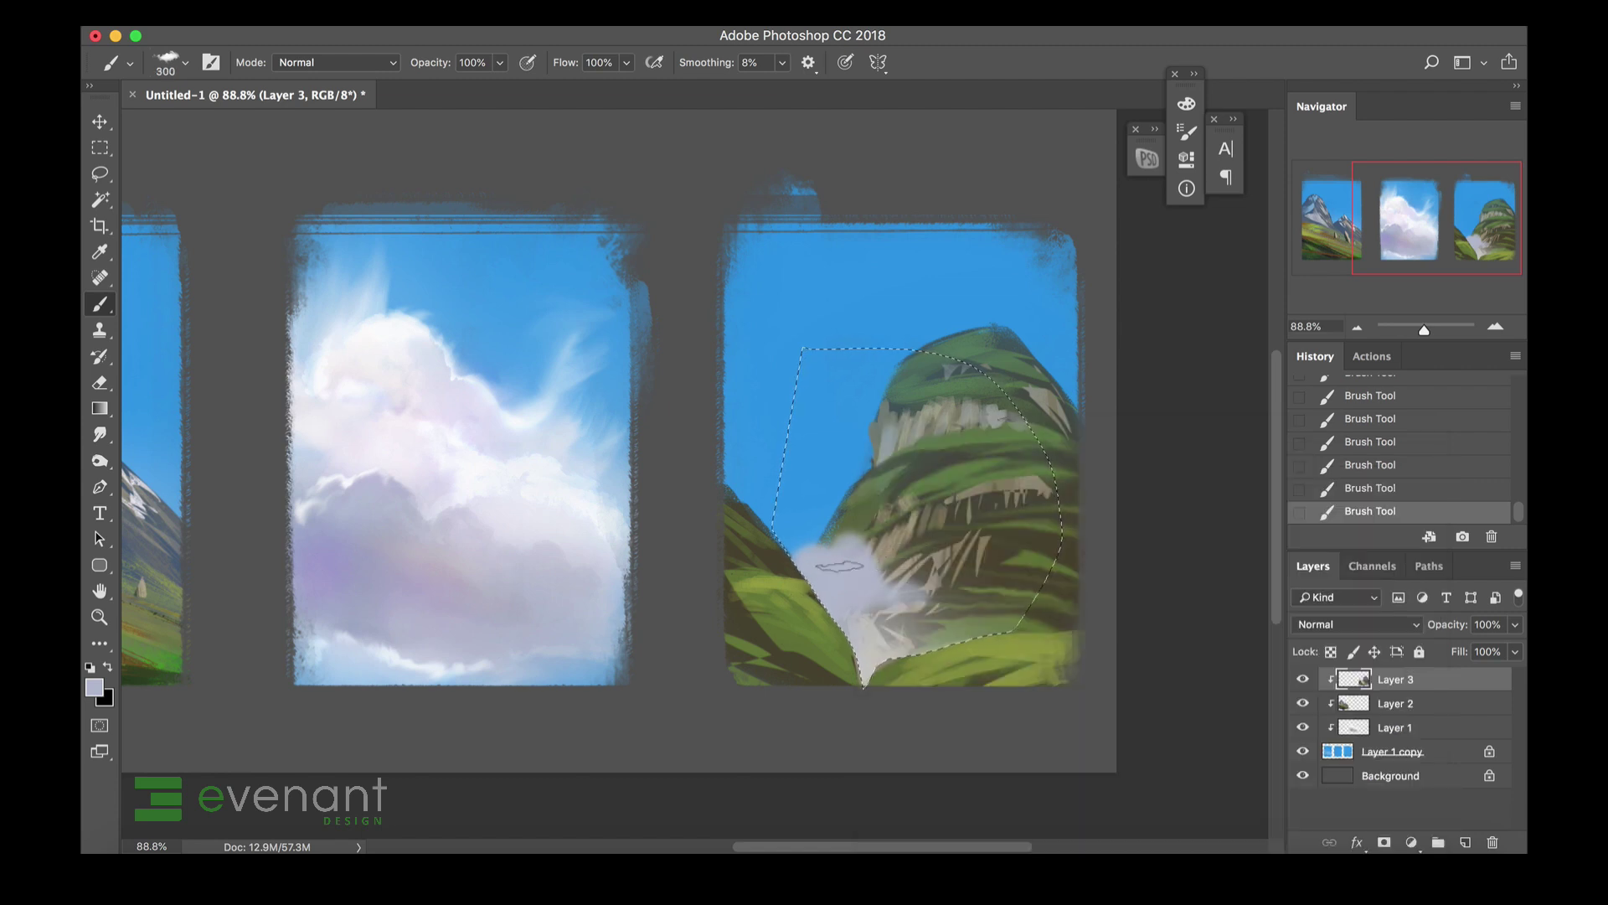
{"action": "mouse_move", "coordinate": [862, 573]}
{"action": "left_mouse_down"}
{"action": "mouse_move", "coordinate": [903, 584]}
{"action": "mouse_move", "coordinate": [856, 557]}
{"action": "mouse_move", "coordinate": [849, 582]}
{"action": "mouse_move", "coordinate": [811, 561]}
{"action": "mouse_move", "coordinate": [913, 584]}
{"action": "left_mouse_up"}
Enlarge the cloud brush, sample near-white from the middle block's cloud, brighten the top of the low mist, and deselect.
{"action": "key", "text": "bracketright"}
{"action": "key", "text": "bracketright"}
{"action": "key", "text": "bracketright"}
{"action": "key", "text": "bracketright"}
{"action": "key", "text": "bracketright"}
{"action": "key", "text": "bracketright"}
{"action": "key", "text": "bracketright"}
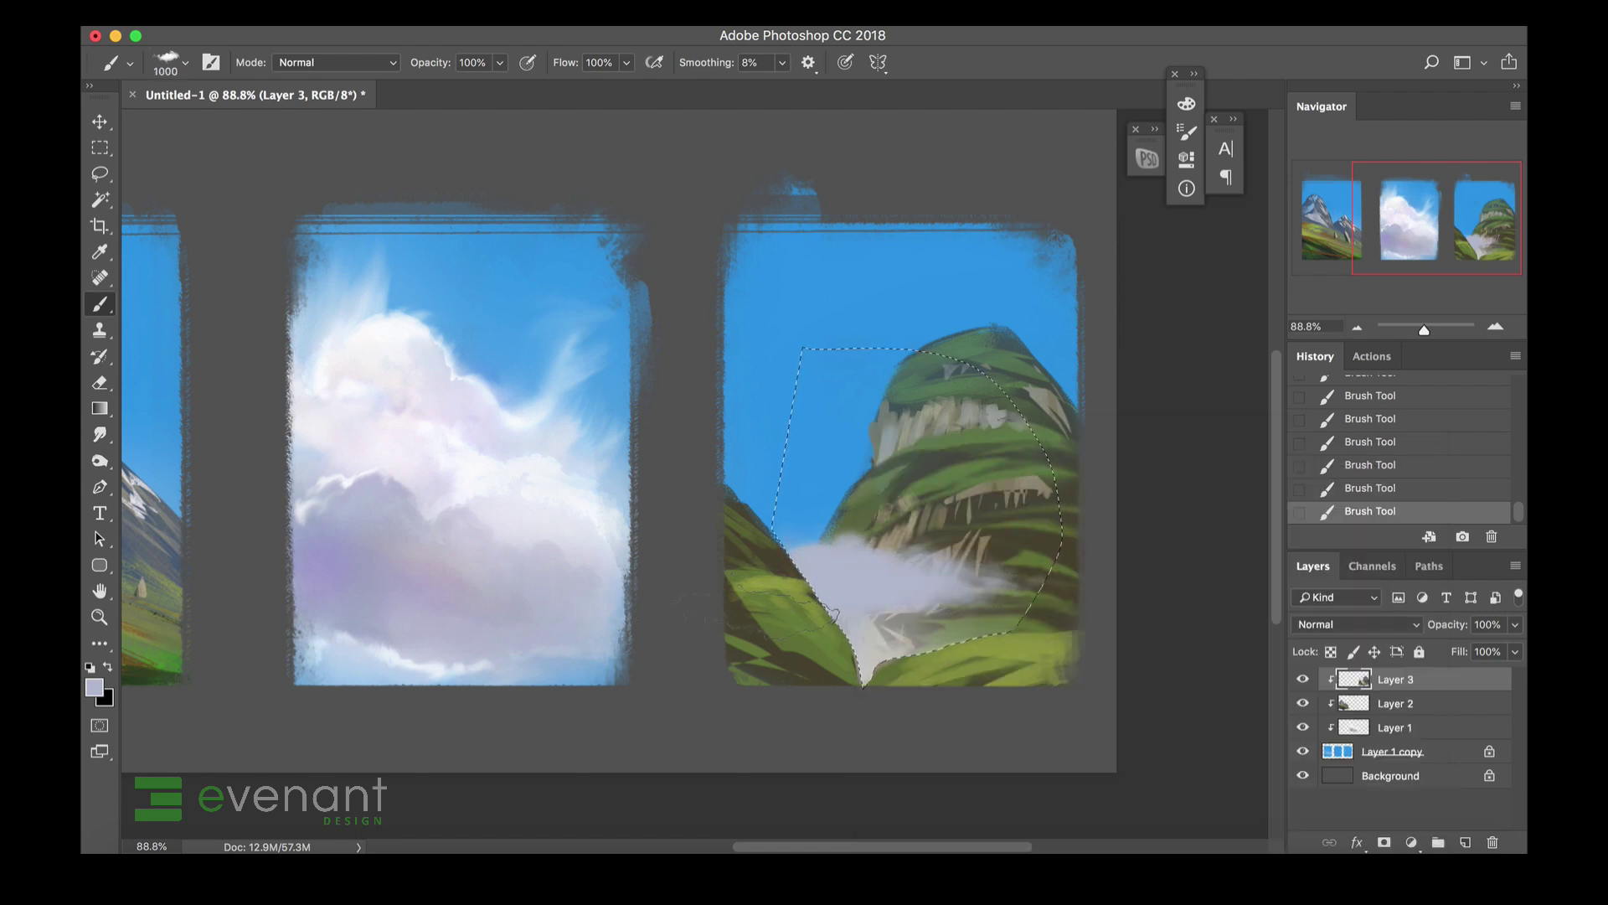
{"action": "left_click", "coordinate": [533, 473], "text": "alt"}
{"action": "mouse_move", "coordinate": [794, 534]}
{"action": "left_mouse_down"}
{"action": "mouse_move", "coordinate": [888, 553]}
{"action": "mouse_move", "coordinate": [855, 573]}
{"action": "mouse_move", "coordinate": [938, 541]}
{"action": "left_mouse_up"}
{"action": "key", "text": "ctrl+d"}
Choose the second 250 px textured brush and add Layer 4 above Layer 3, clipped to the sky blocks.
{"action": "right_click", "coordinate": [876, 404]}
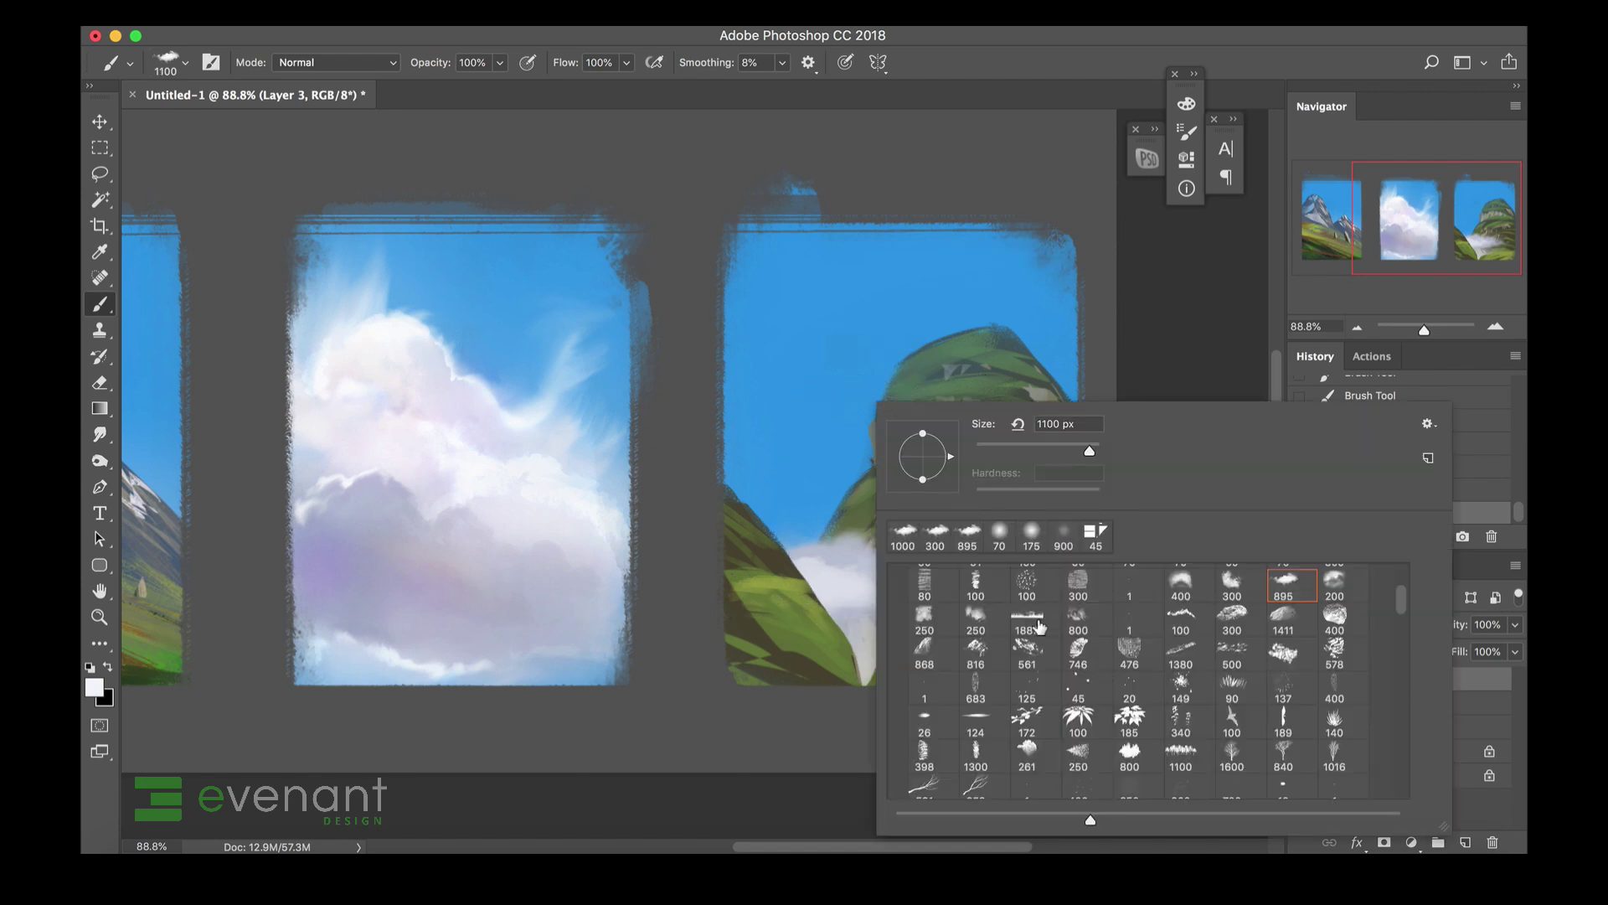
{"action": "left_click", "coordinate": [976, 620]}
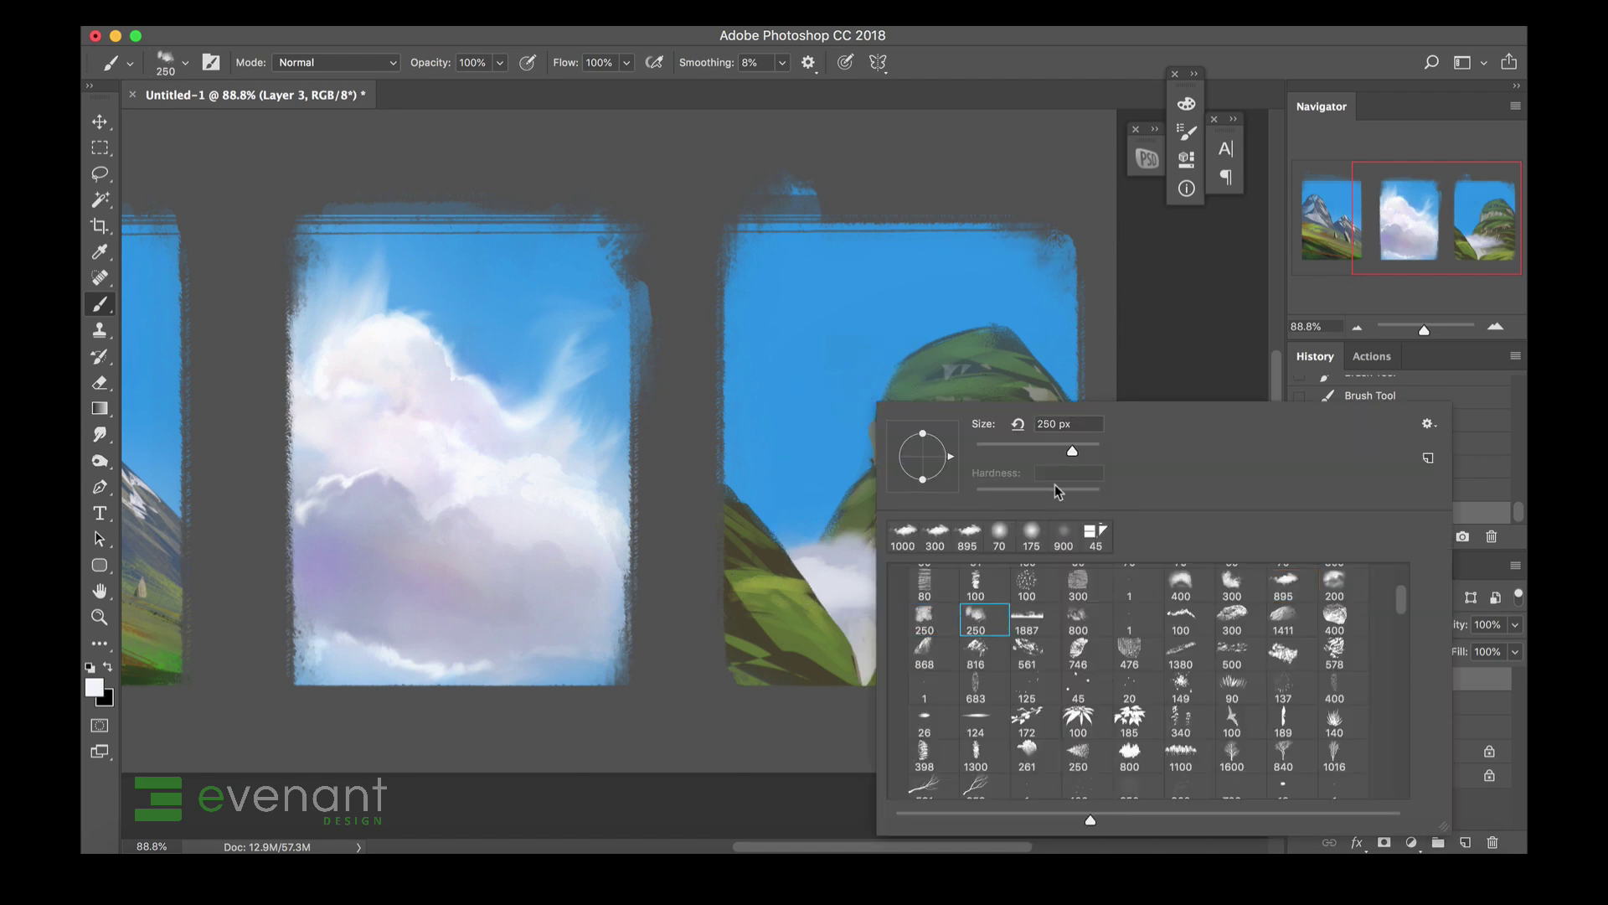
{"action": "key", "text": "Escape"}
{"action": "left_click", "coordinate": [1465, 842]}
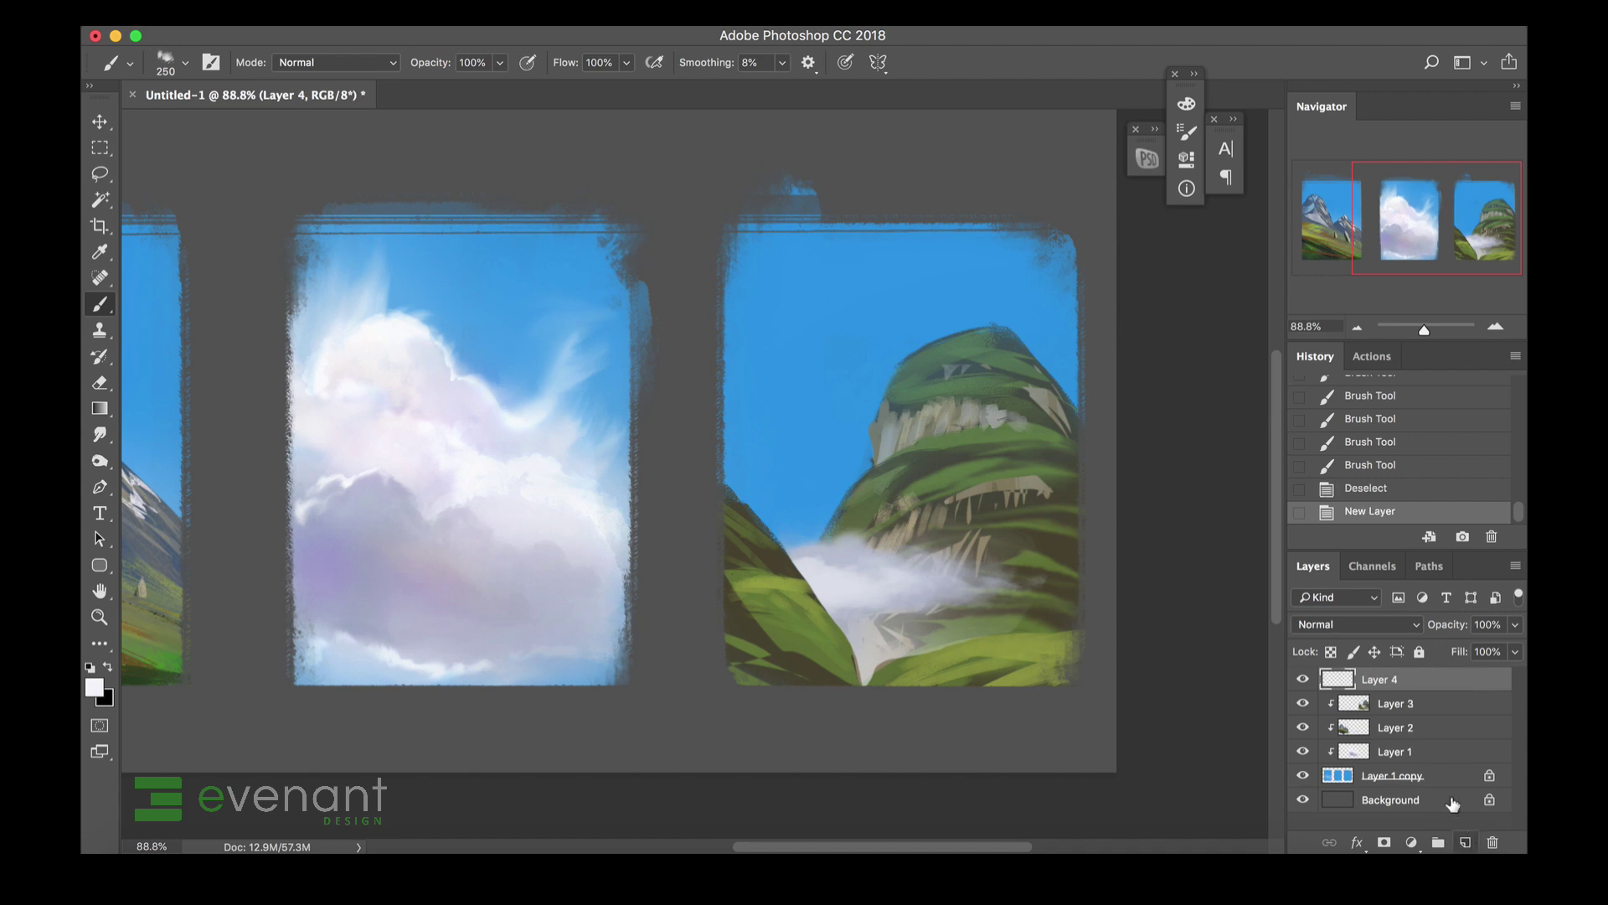
{"action": "left_click", "coordinate": [1414, 690], "text": "alt"}
Paint small white cloud wisps beside the mountain's upper cliff on Layer 4, reducing the textured brush to 200 px.
{"action": "mouse_move", "coordinate": [873, 355]}
{"action": "left_mouse_down"}
{"action": "mouse_move", "coordinate": [836, 418]}
{"action": "mouse_move", "coordinate": [850, 423]}
{"action": "left_mouse_up"}
{"action": "mouse_move", "coordinate": [856, 419]}
{"action": "left_mouse_down"}
{"action": "mouse_move", "coordinate": [859, 452]}
{"action": "mouse_move", "coordinate": [869, 440]}
{"action": "left_mouse_up"}
{"action": "key", "text": "bracketleft"}
{"action": "key", "text": "bracketleft"}
{"action": "key", "text": "bracketleft"}
{"action": "mouse_move", "coordinate": [875, 423]}
{"action": "left_mouse_down"}
{"action": "mouse_move", "coordinate": [808, 459]}
{"action": "mouse_move", "coordinate": [823, 470]}
{"action": "mouse_move", "coordinate": [859, 394]}
{"action": "mouse_move", "coordinate": [862, 329]}
{"action": "mouse_move", "coordinate": [872, 398]}
{"action": "mouse_move", "coordinate": [806, 407]}
{"action": "mouse_move", "coordinate": [789, 478]}
{"action": "mouse_move", "coordinate": [844, 466]}
{"action": "mouse_move", "coordinate": [888, 347]}
{"action": "mouse_move", "coordinate": [868, 432]}
{"action": "left_mouse_up"}
{"action": "key", "text": "bracketright"}
{"action": "key", "text": "bracketright"}
{"action": "key", "text": "bracketleft"}
{"action": "key", "text": "bracketleft"}
{"action": "key", "text": "bracketleft"}
{"action": "key", "text": "bracketleft"}
{"action": "key", "text": "bracketleft"}
{"action": "key", "text": "bracketleft"}
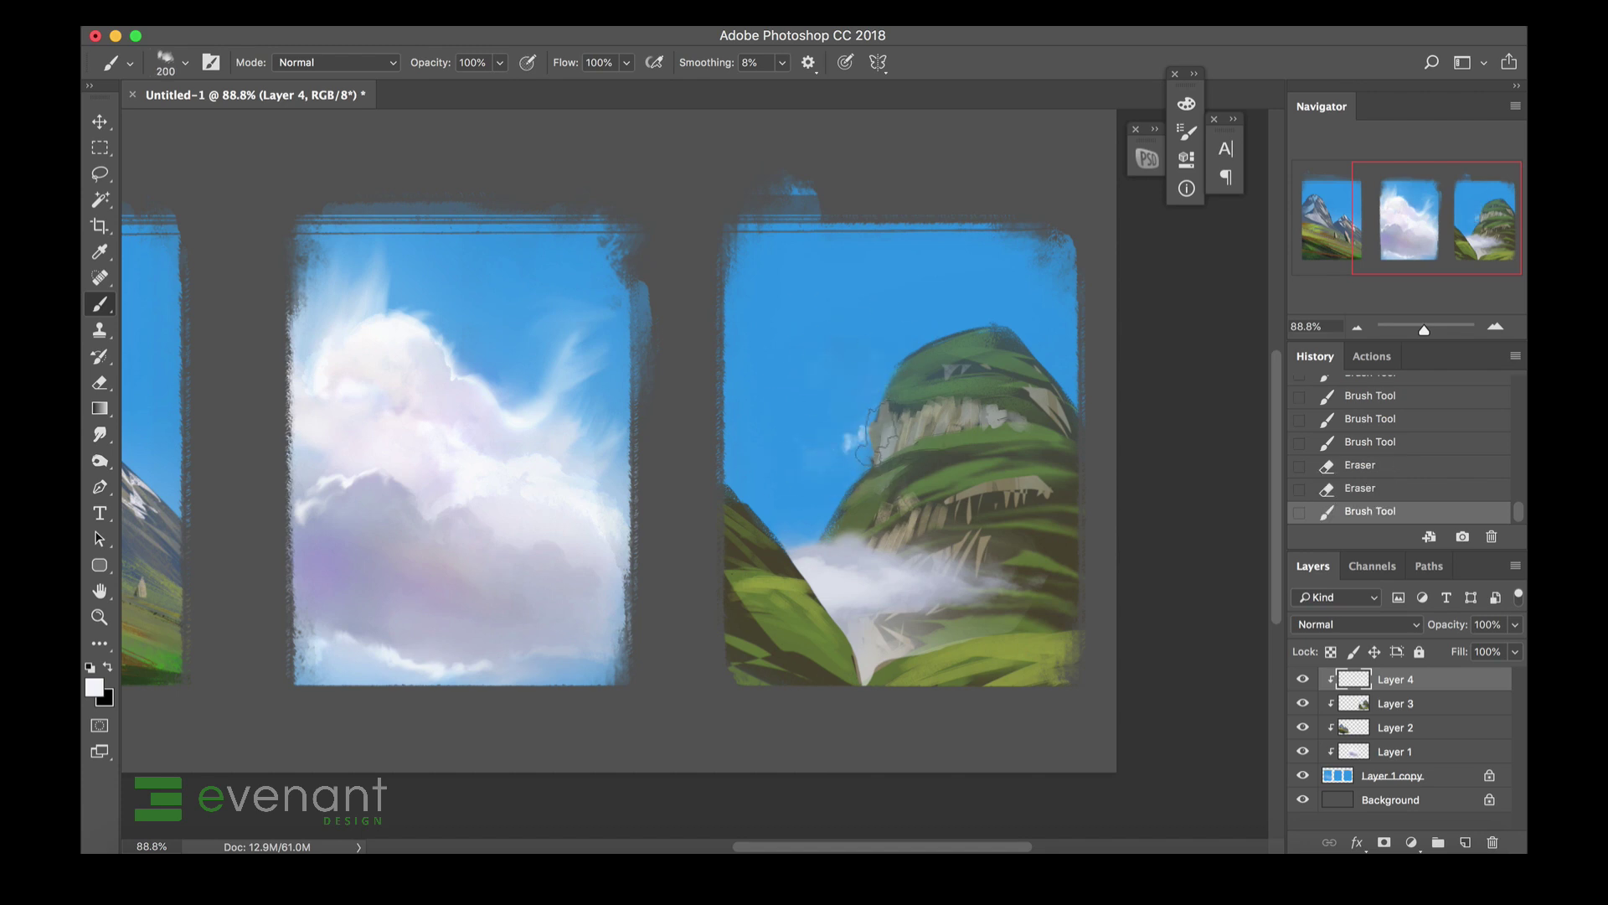
Sample pale grey from the low mist and dab softer wisps below the white ones with the brush at 300 px.
{"action": "left_click", "coordinate": [858, 546], "text": "alt"}
{"action": "key", "text": "bracketright"}
{"action": "key", "text": "bracketright"}
{"action": "left_click", "coordinate": [852, 445]}
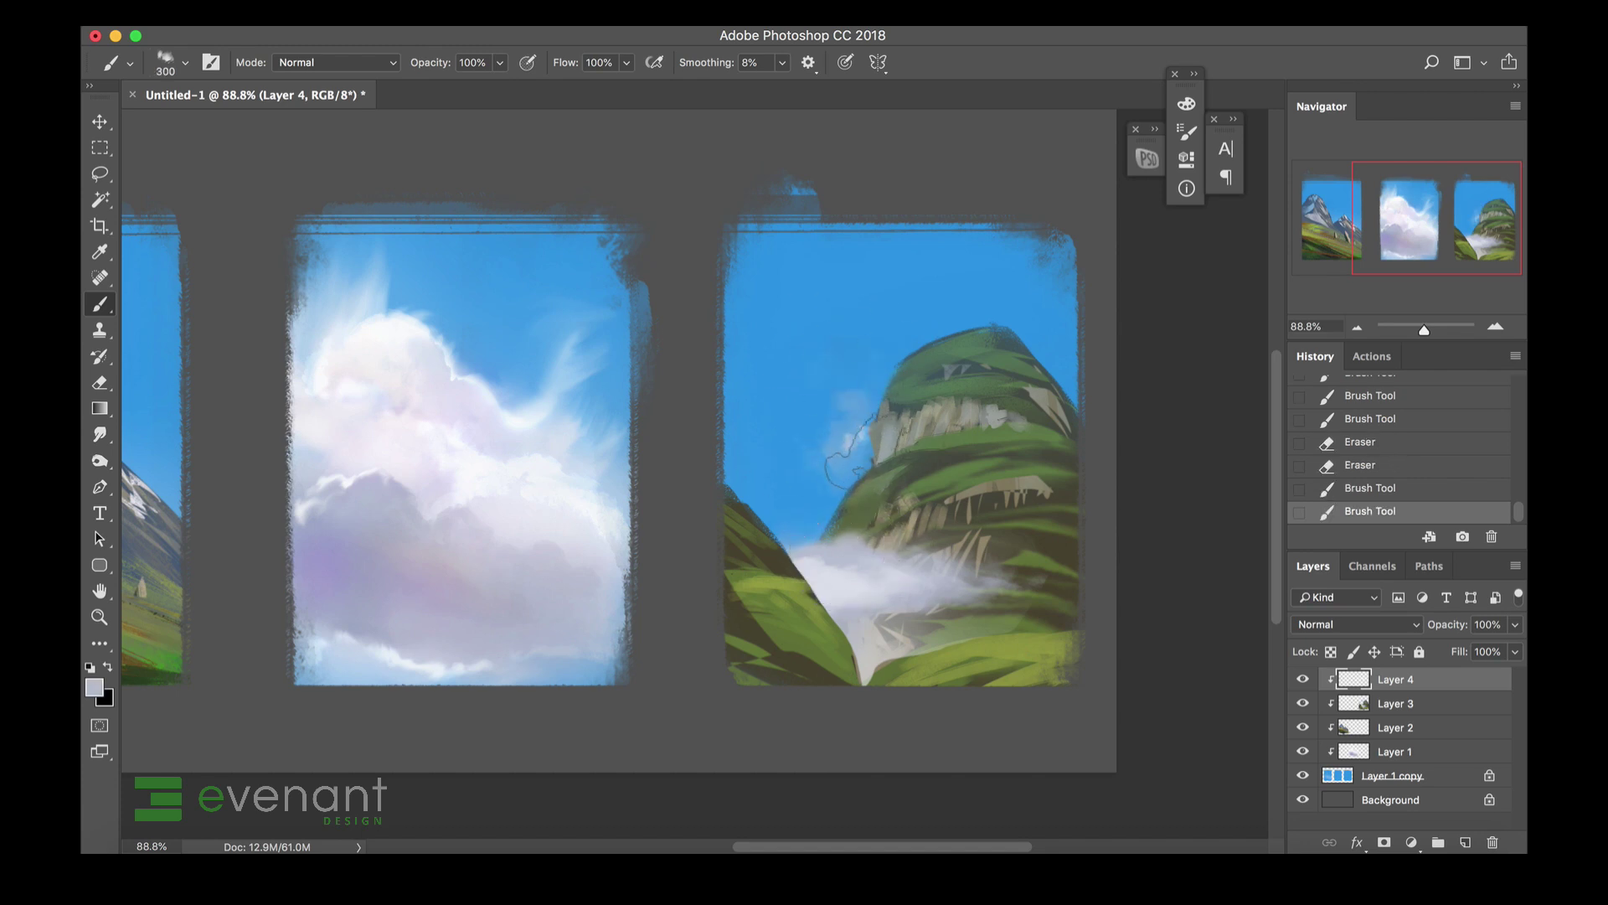
Choose the 895 px cloud brush, reduce it, and paint a cloud band across the mountain's upper cliff, trimming it with the eraser.
{"action": "right_click", "coordinate": [856, 395]}
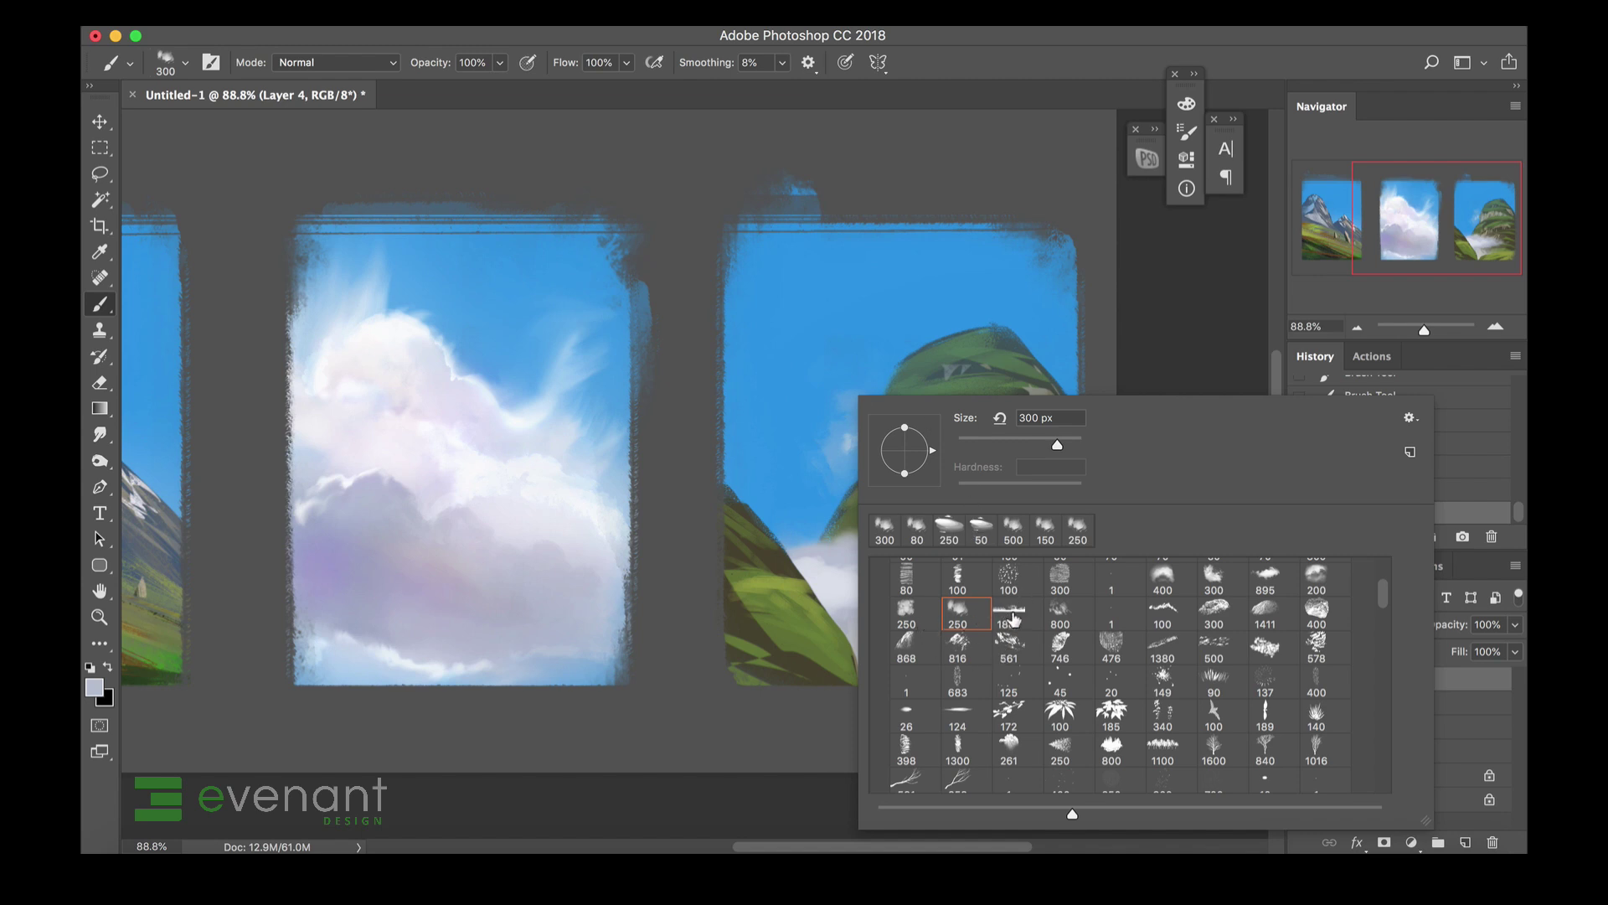
{"action": "scroll", "coordinate": [1231, 637], "scroll_direction": "up", "scroll_amount": 1}
{"action": "left_click", "coordinate": [1261, 596]}
{"action": "key", "text": "Return"}
{"action": "key", "text": "bracketleft"}
{"action": "key", "text": "bracketleft"}
{"action": "mouse_move", "coordinate": [846, 440]}
{"action": "left_mouse_down"}
{"action": "mouse_move", "coordinate": [894, 421]}
{"action": "mouse_move", "coordinate": [804, 435]}
{"action": "mouse_move", "coordinate": [980, 414]}
{"action": "mouse_move", "coordinate": [804, 427]}
{"action": "mouse_move", "coordinate": [1003, 434]}
{"action": "mouse_move", "coordinate": [955, 444]}
{"action": "left_mouse_up"}
{"action": "left_click_drag", "start_coordinate": [950, 446], "coordinate": [915, 455]}
{"action": "left_click_drag", "start_coordinate": [1005, 432], "coordinate": [963, 440]}
{"action": "left_click_drag", "start_coordinate": [955, 443], "coordinate": [912, 461]}
{"action": "left_click_drag", "start_coordinate": [926, 463], "coordinate": [918, 471]}
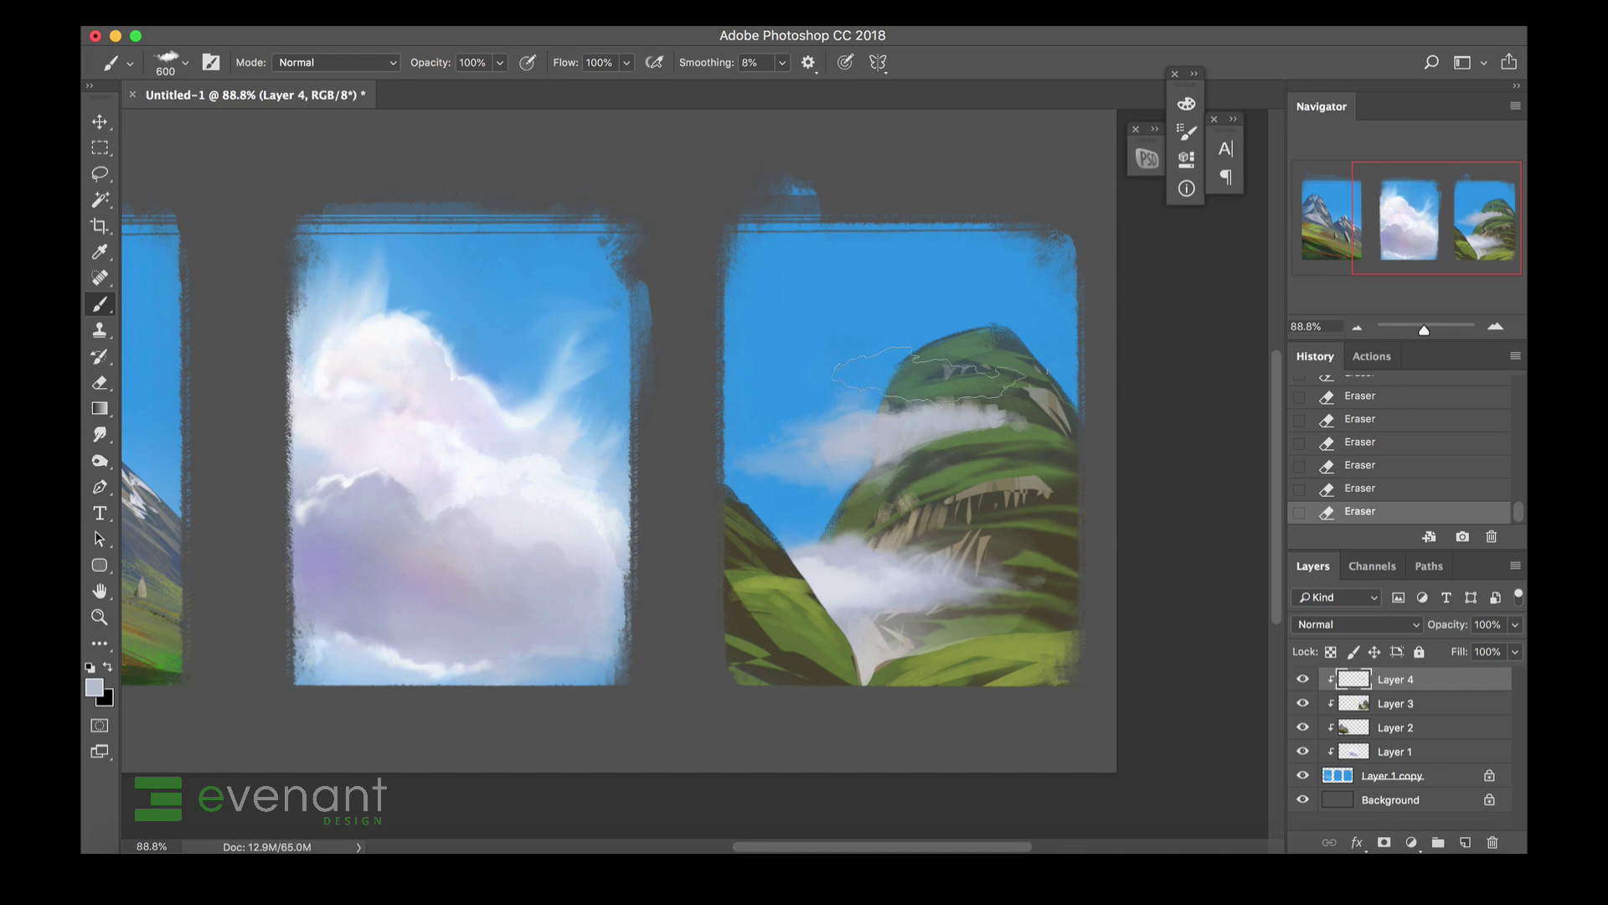
Choose the 175 px soft round brush, reduce it to 45 px, and build up the cloud band where it meets the upper cliff.
{"action": "right_click", "coordinate": [871, 419]}
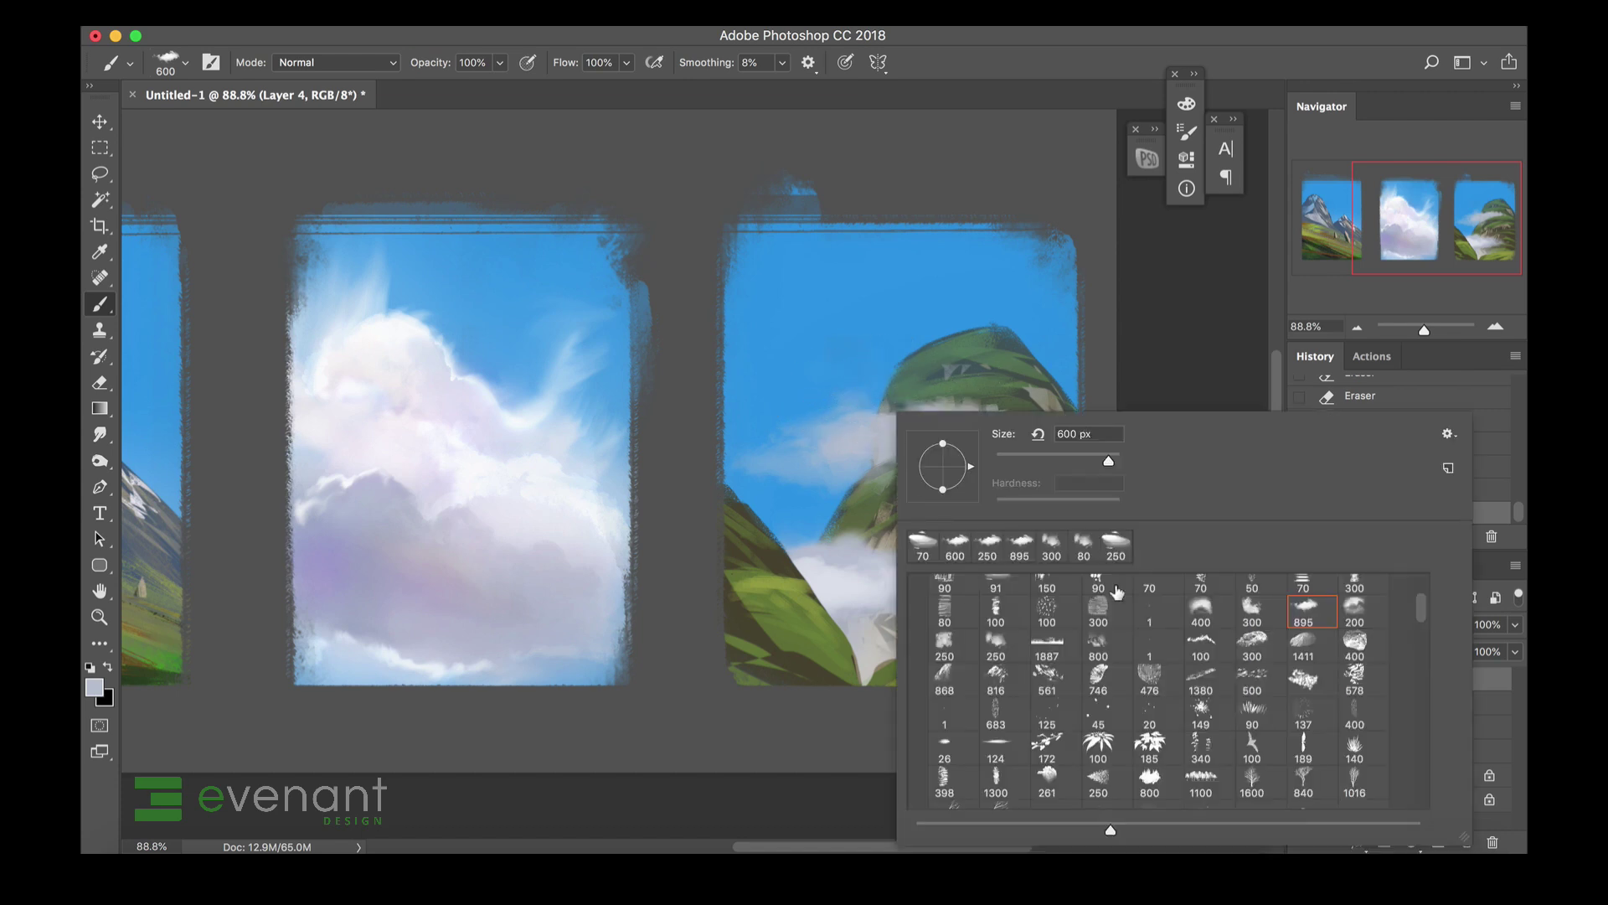
{"action": "scroll", "coordinate": [1143, 628], "scroll_direction": "up", "scroll_amount": 5}
{"action": "scroll", "coordinate": [1150, 640], "scroll_direction": "down", "scroll_amount": 5}
{"action": "scroll", "coordinate": [1149, 640], "scroll_direction": "up", "scroll_amount": 1}
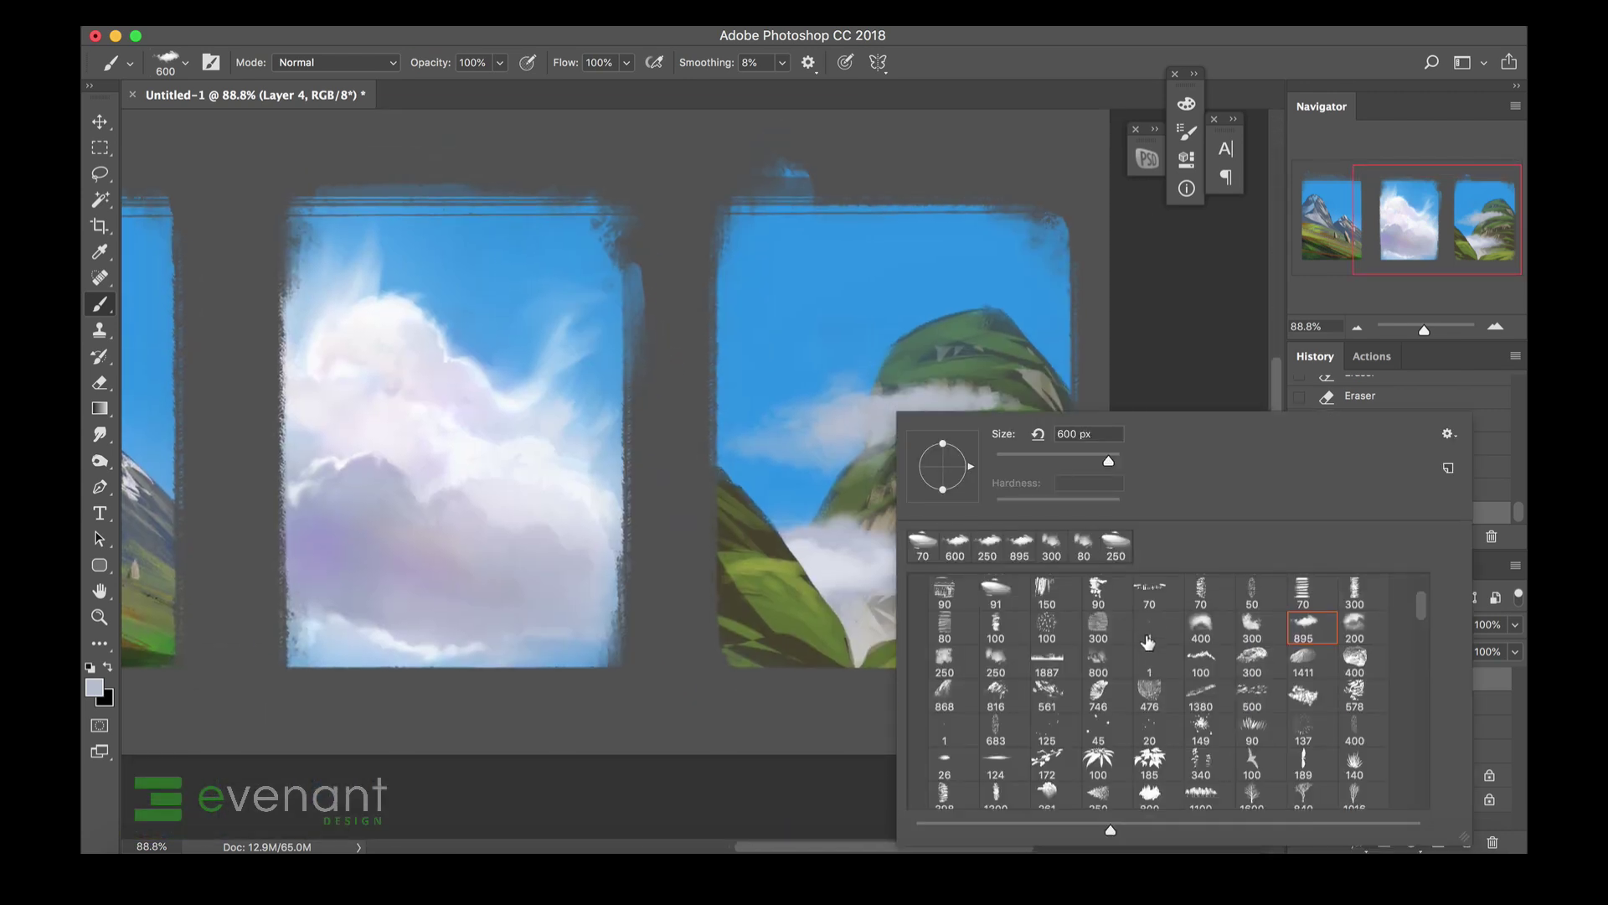
{"action": "left_click", "coordinate": [1149, 641]}
{"action": "scroll", "coordinate": [1150, 641], "scroll_direction": "up", "scroll_amount": 5}
{"action": "scroll", "coordinate": [1149, 641], "scroll_direction": "down", "scroll_amount": 5}
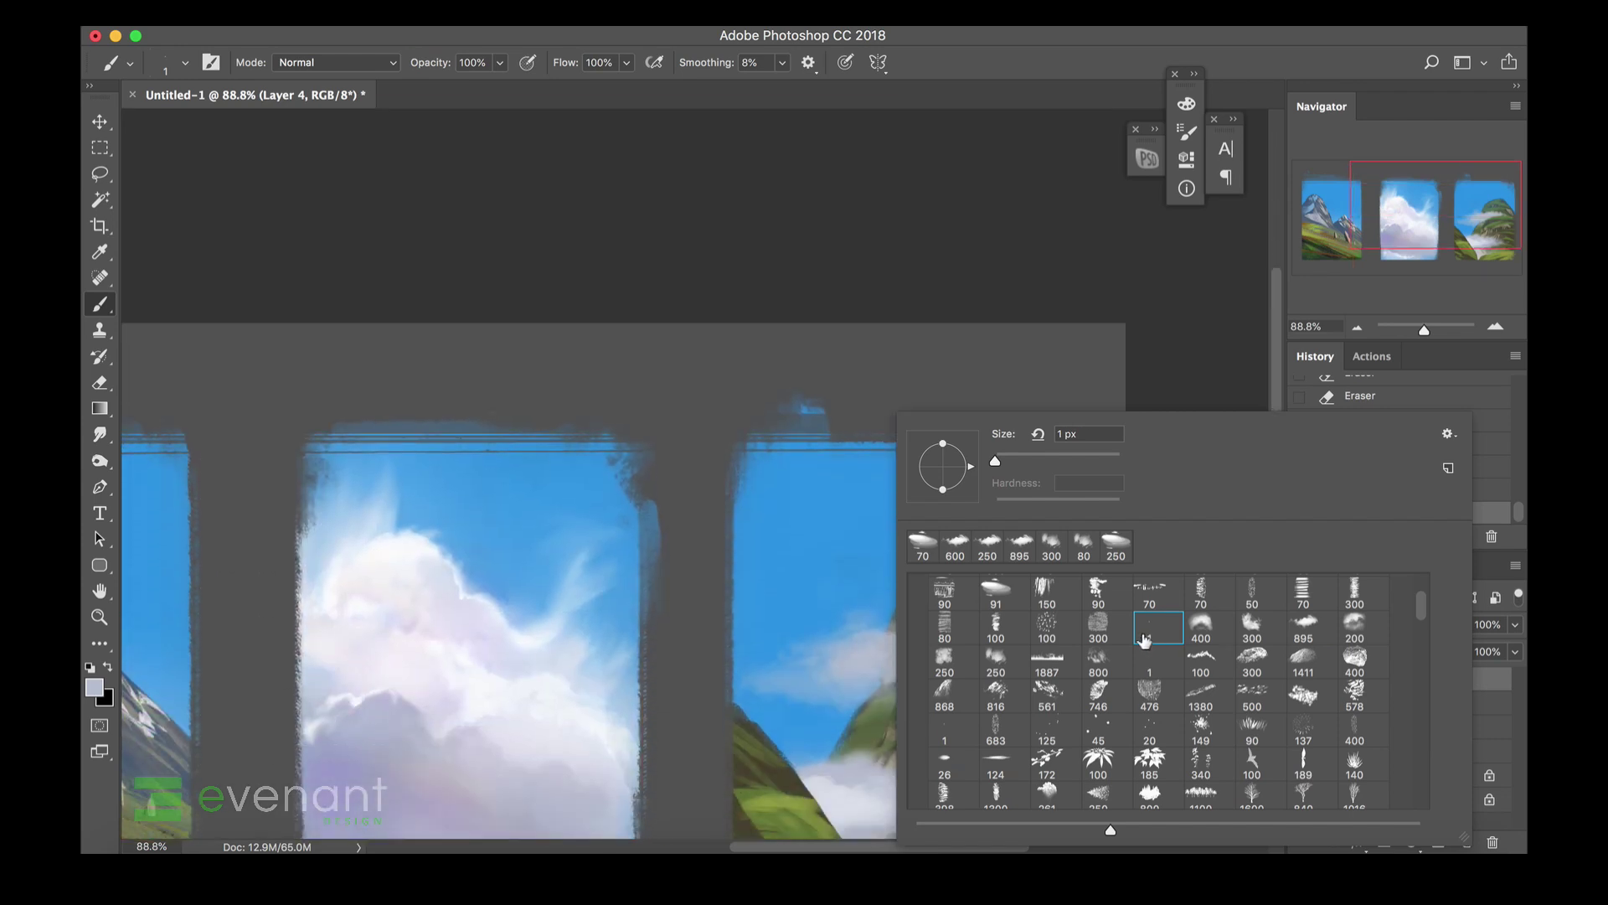
{"action": "left_click_drag", "start_coordinate": [1427, 613], "coordinate": [1415, 584]}
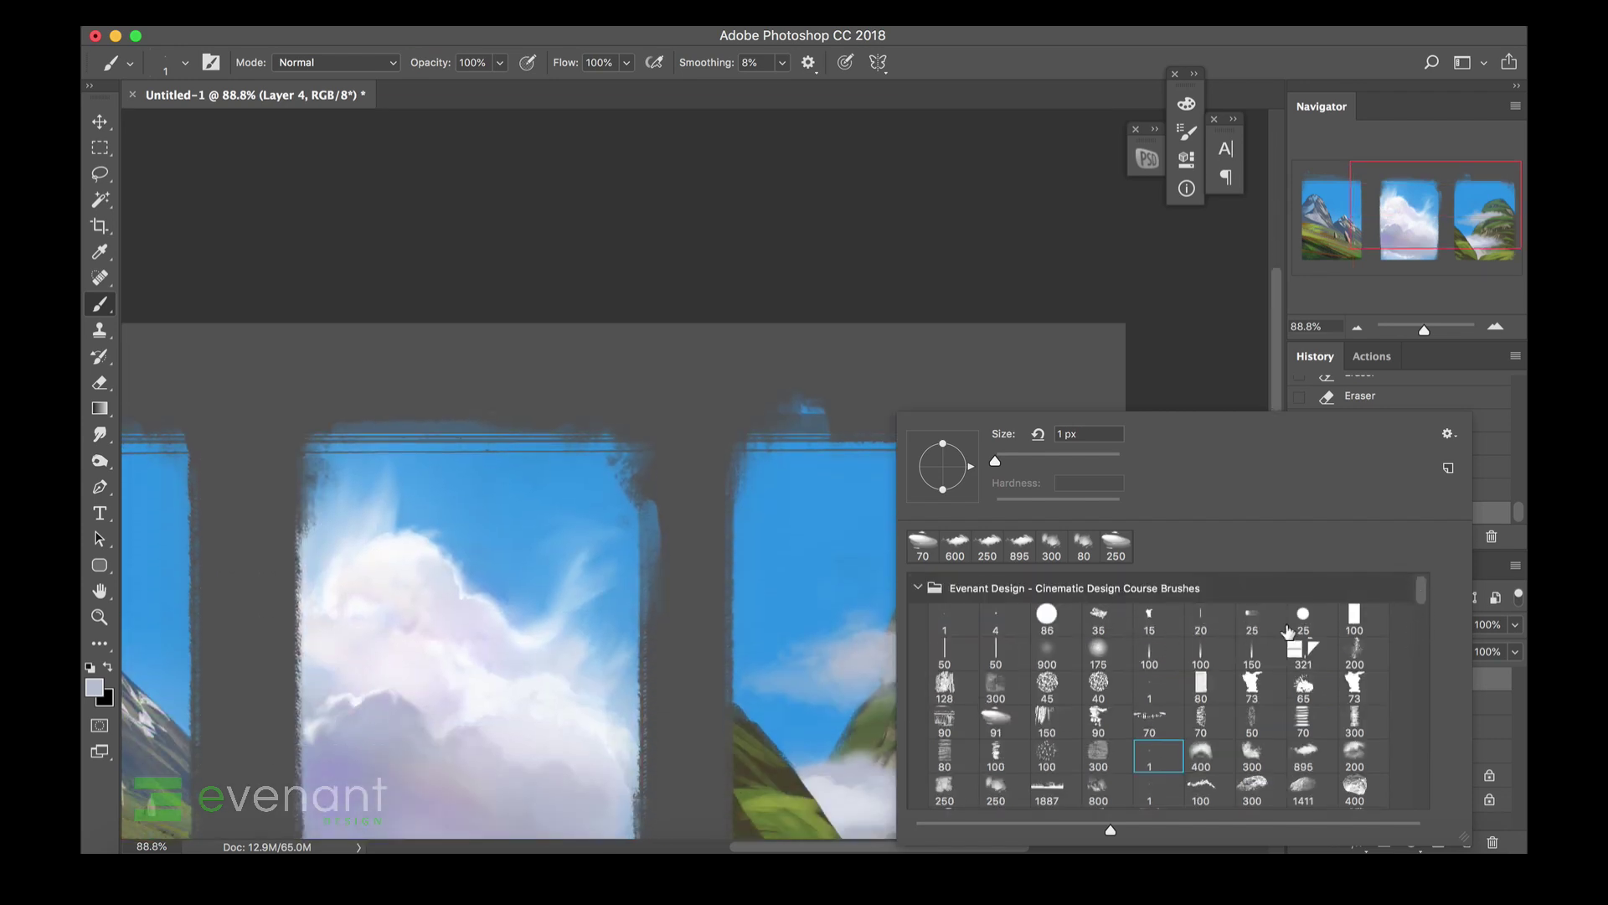
{"action": "left_click", "coordinate": [1098, 652]}
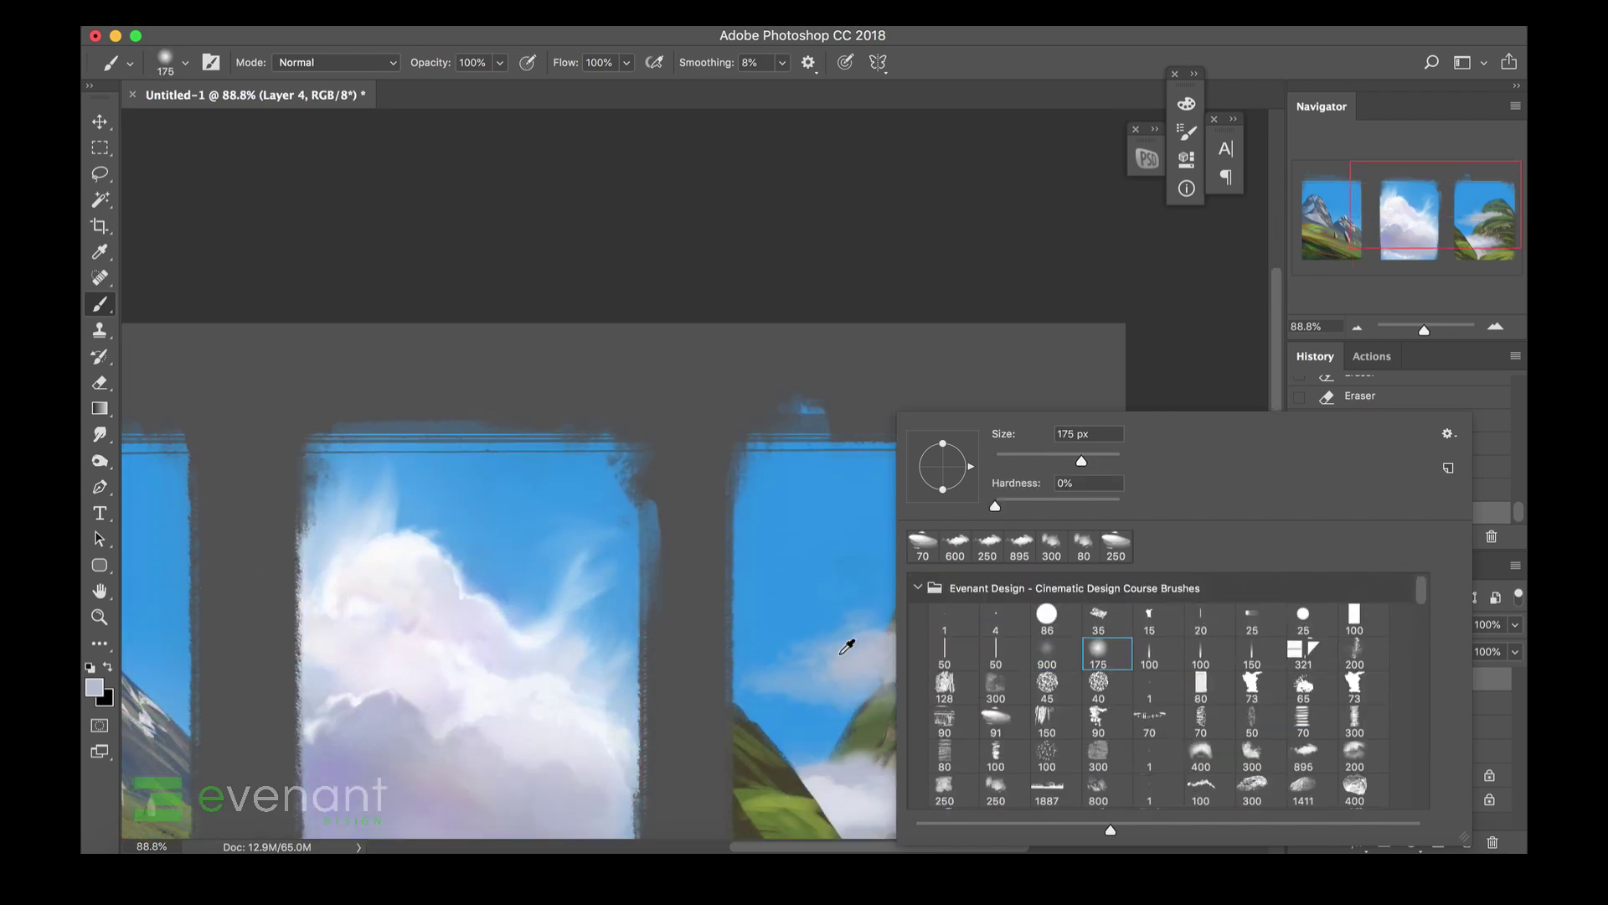
{"action": "key", "text": "Return"}
{"action": "key", "text": "bracketleft"}
{"action": "key", "text": "bracketleft"}
{"action": "key", "text": "bracketleft"}
{"action": "key", "text": "bracketleft"}
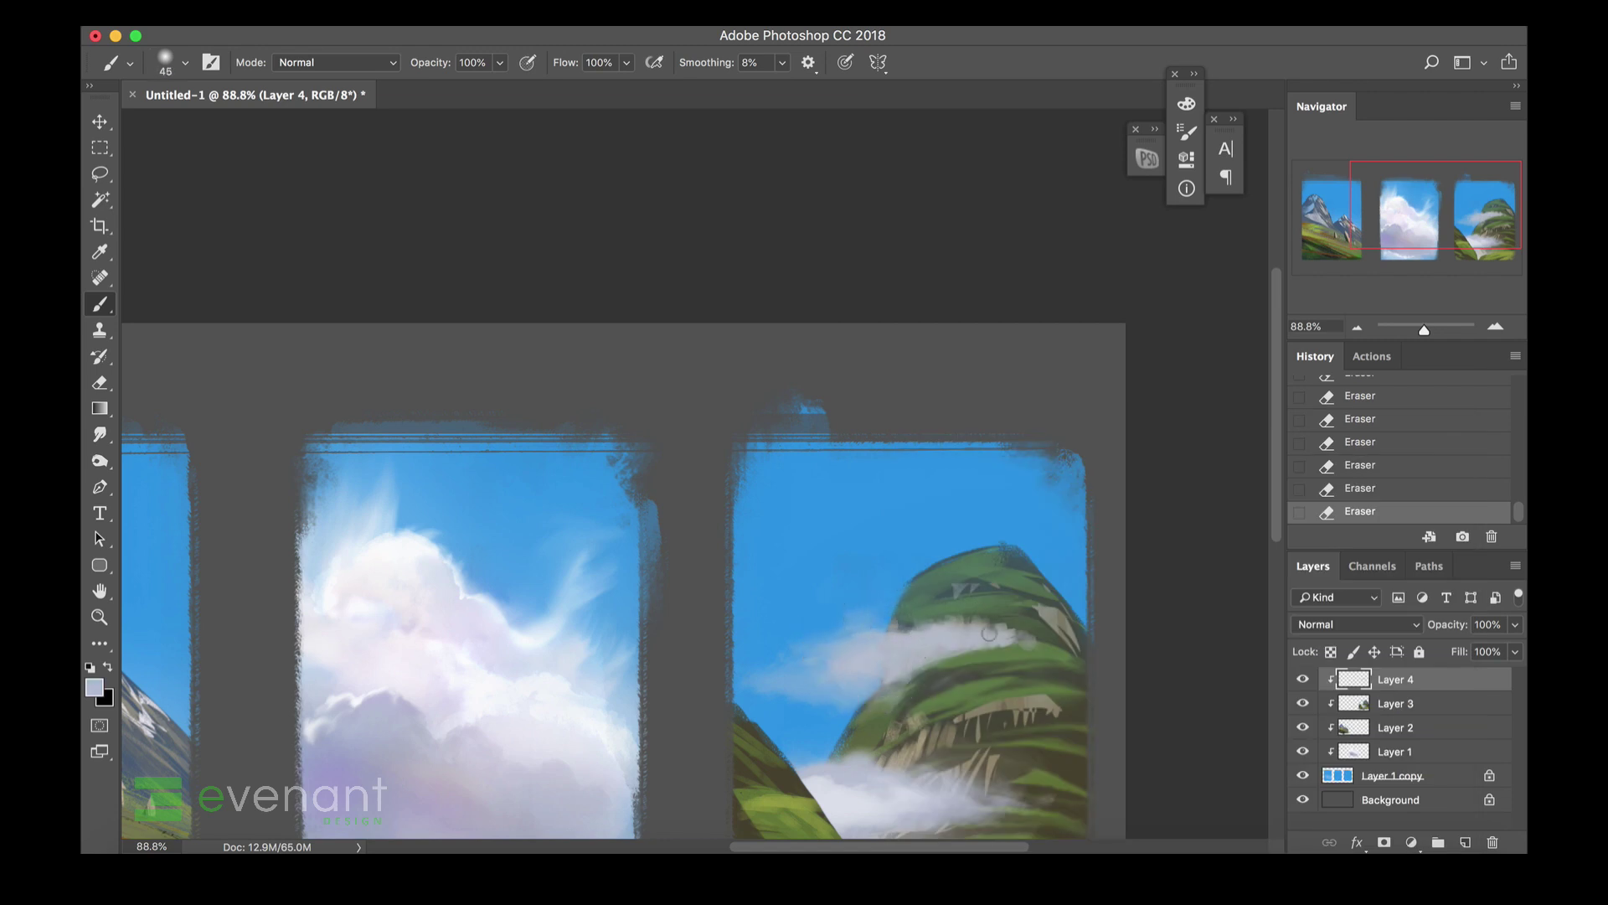
{"action": "left_click_drag", "start_coordinate": [855, 678], "coordinate": [891, 620]}
Add Layer 5 directly above Layer 2, so it sits behind the green mountain.
{"action": "key", "text": "l"}
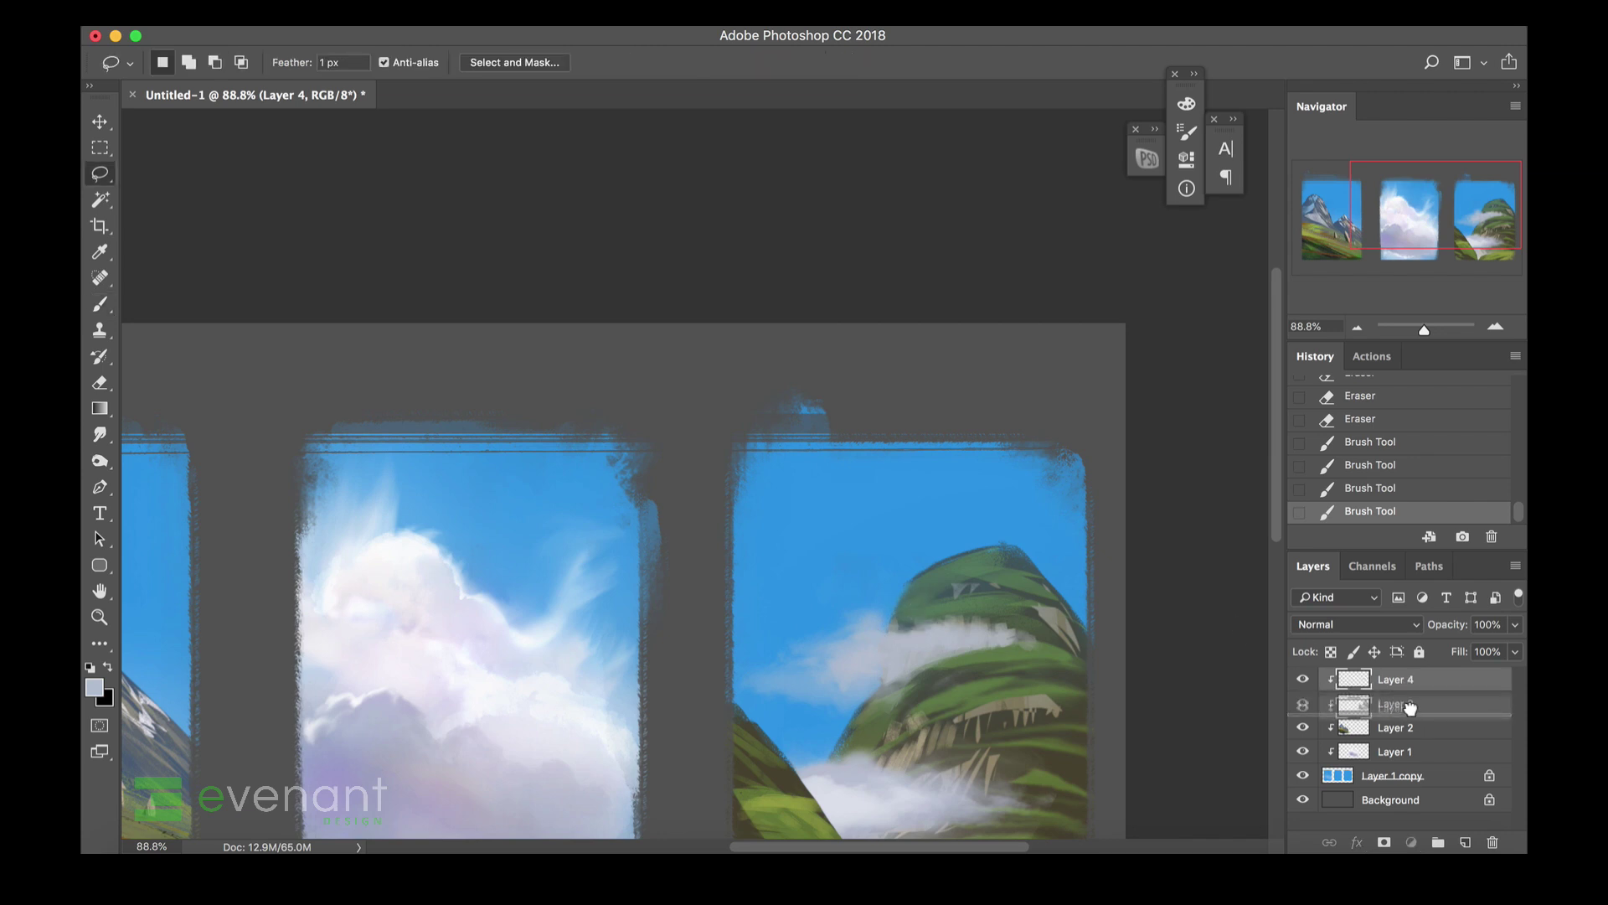
{"action": "left_click", "coordinate": [1424, 728]}
{"action": "left_click", "coordinate": [1465, 843]}
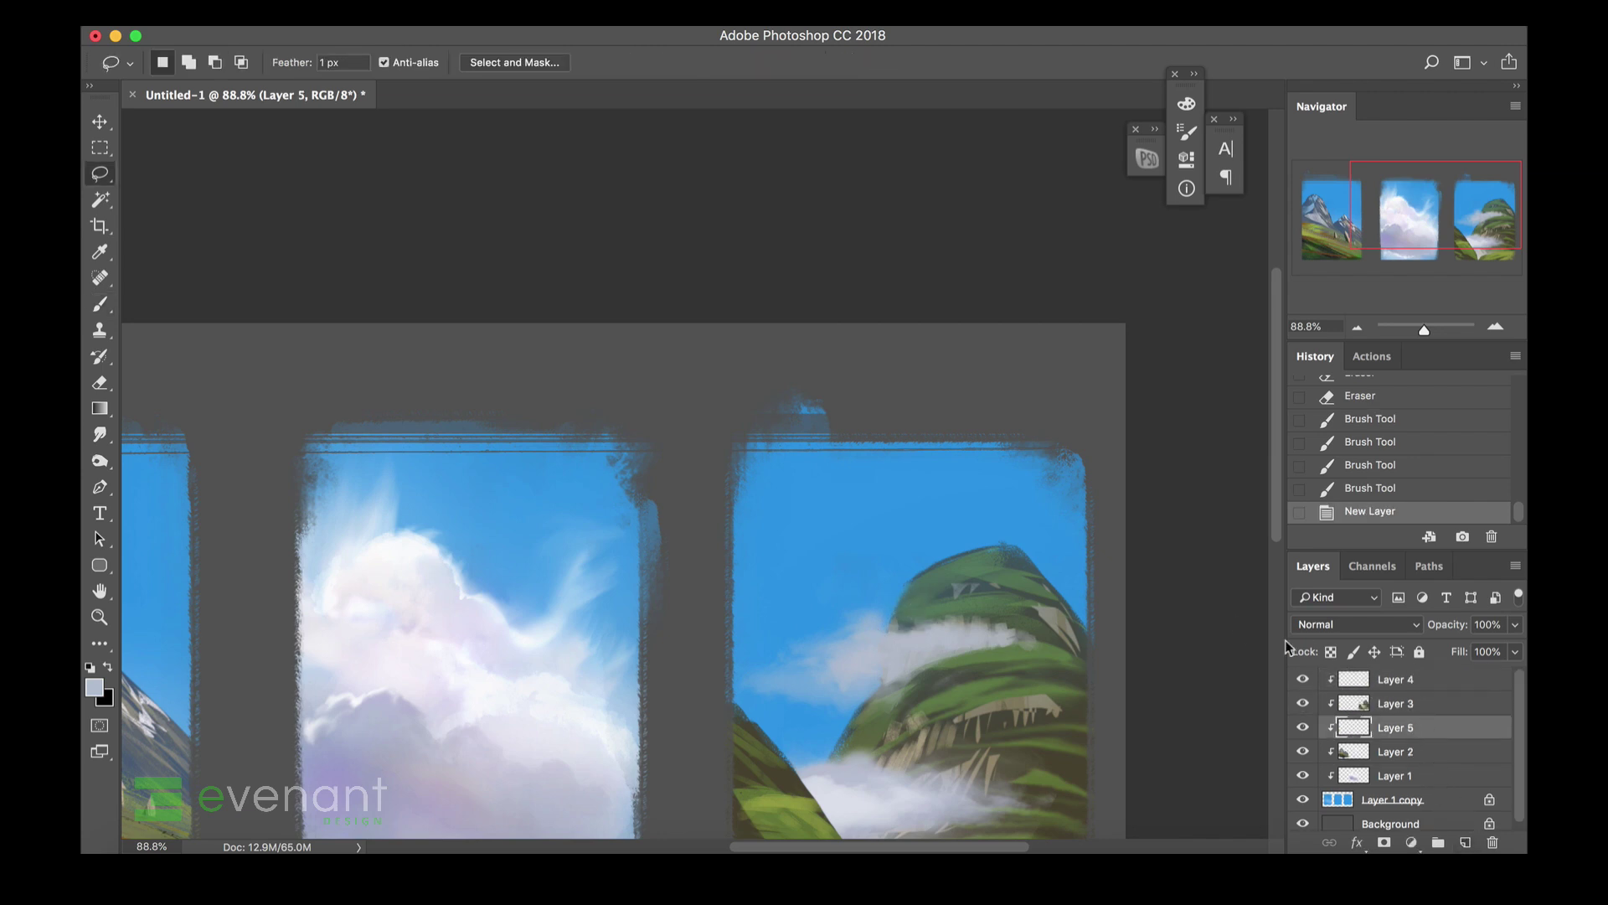
Paint soft grey clouds on Layer 5 rising behind the mountain's peak and along both of its sides.
{"action": "key", "text": "b"}
{"action": "left_click_drag", "start_coordinate": [885, 623], "coordinate": [883, 640]}
{"action": "left_click_drag", "start_coordinate": [886, 638], "coordinate": [896, 611]}
{"action": "mouse_move", "coordinate": [900, 608]}
{"action": "left_mouse_down"}
{"action": "mouse_move", "coordinate": [914, 593]}
{"action": "mouse_move", "coordinate": [903, 610]}
{"action": "left_mouse_up"}
{"action": "mouse_move", "coordinate": [901, 613]}
{"action": "left_mouse_down"}
{"action": "mouse_move", "coordinate": [951, 589]}
{"action": "mouse_move", "coordinate": [932, 598]}
{"action": "mouse_move", "coordinate": [940, 571]}
{"action": "mouse_move", "coordinate": [913, 577]}
{"action": "mouse_move", "coordinate": [917, 522]}
{"action": "mouse_move", "coordinate": [882, 523]}
{"action": "mouse_move", "coordinate": [886, 575]}
{"action": "mouse_move", "coordinate": [911, 553]}
{"action": "mouse_move", "coordinate": [877, 618]}
{"action": "mouse_move", "coordinate": [883, 598]}
{"action": "mouse_move", "coordinate": [842, 608]}
{"action": "mouse_move", "coordinate": [817, 638]}
{"action": "mouse_move", "coordinate": [847, 621]}
{"action": "mouse_move", "coordinate": [817, 638]}
{"action": "mouse_move", "coordinate": [830, 660]}
{"action": "mouse_move", "coordinate": [759, 665]}
{"action": "left_mouse_up"}
{"action": "left_click_drag", "start_coordinate": [1051, 597], "coordinate": [1087, 604]}
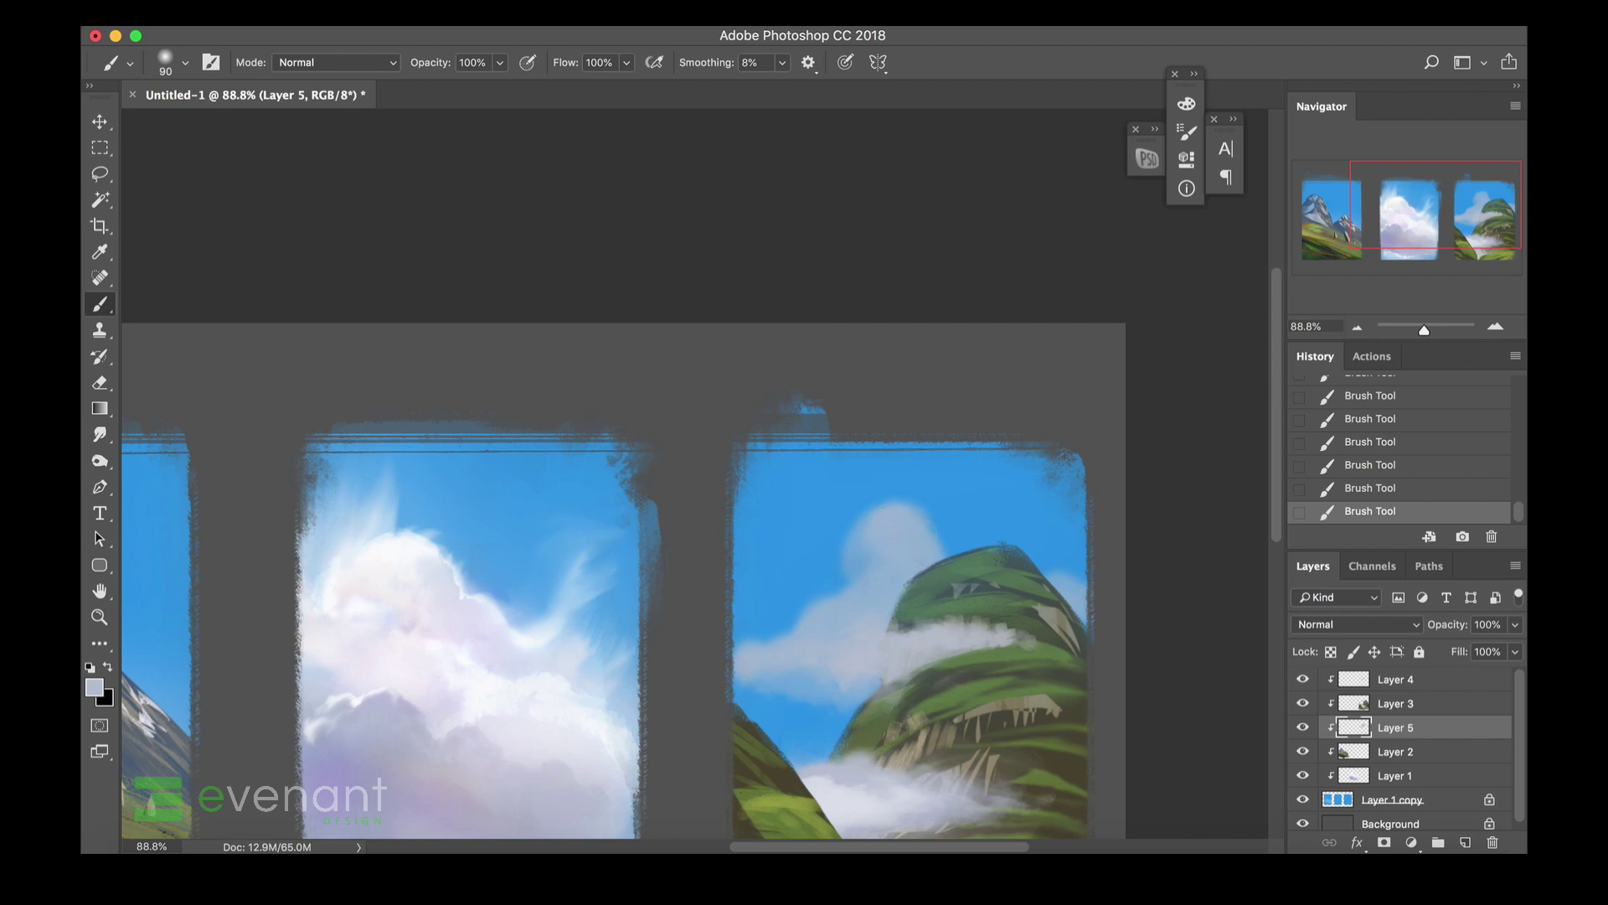
Sample a light blue-white from the middle block's cloud and paint highlights on the clouds behind the mountain.
{"action": "left_click_drag", "start_coordinate": [953, 613], "coordinate": [951, 548]}
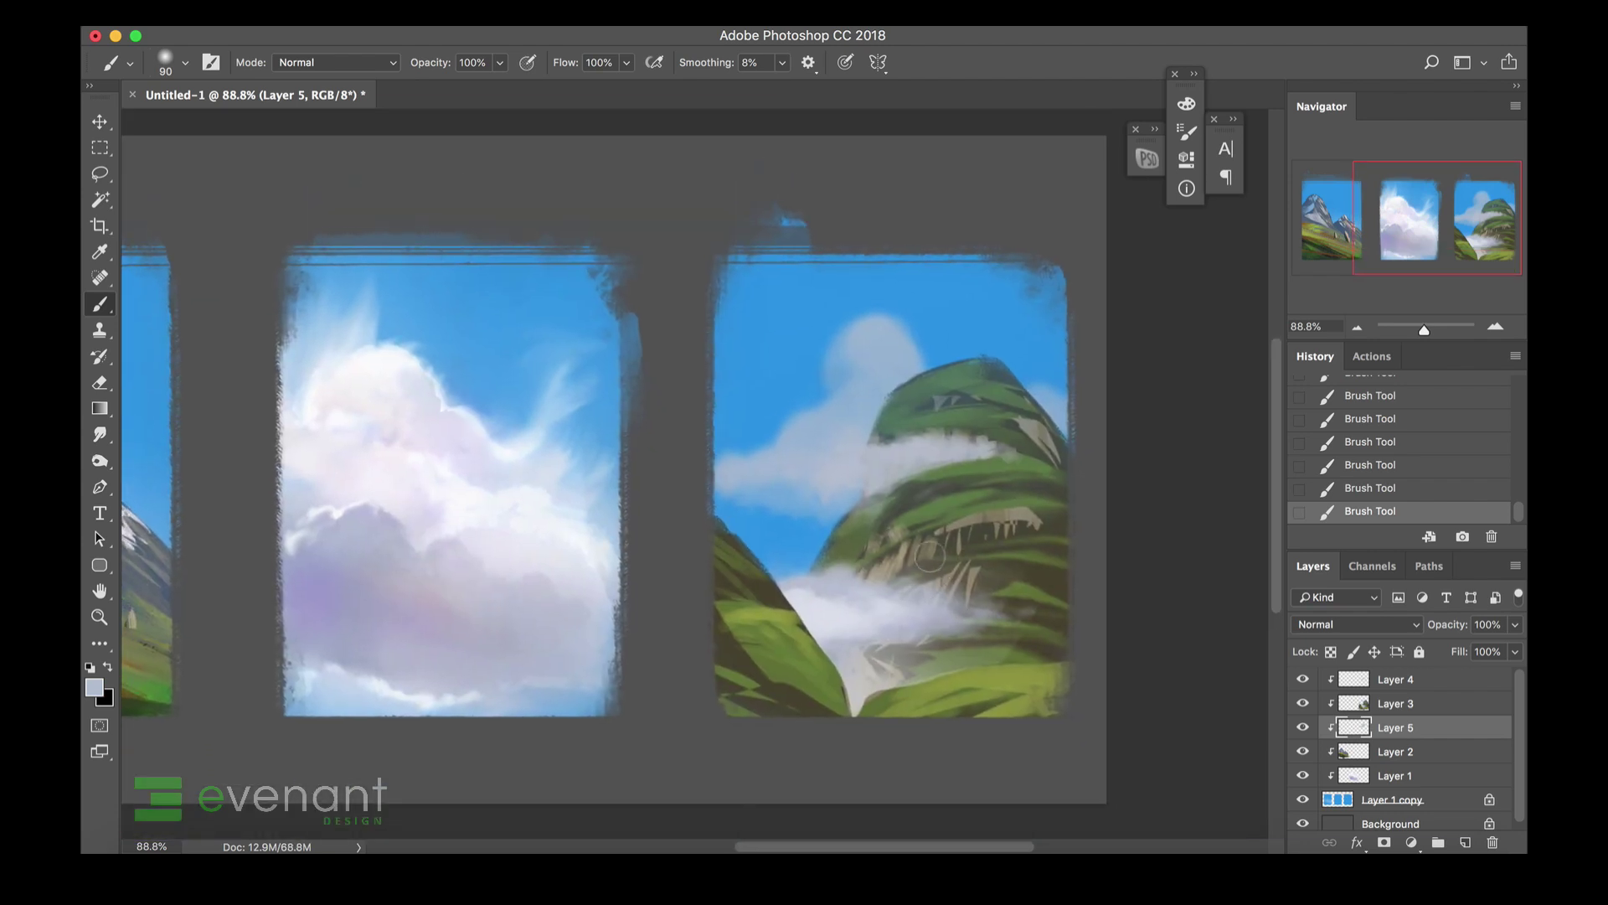
{"action": "left_click", "coordinate": [436, 395], "text": "alt"}
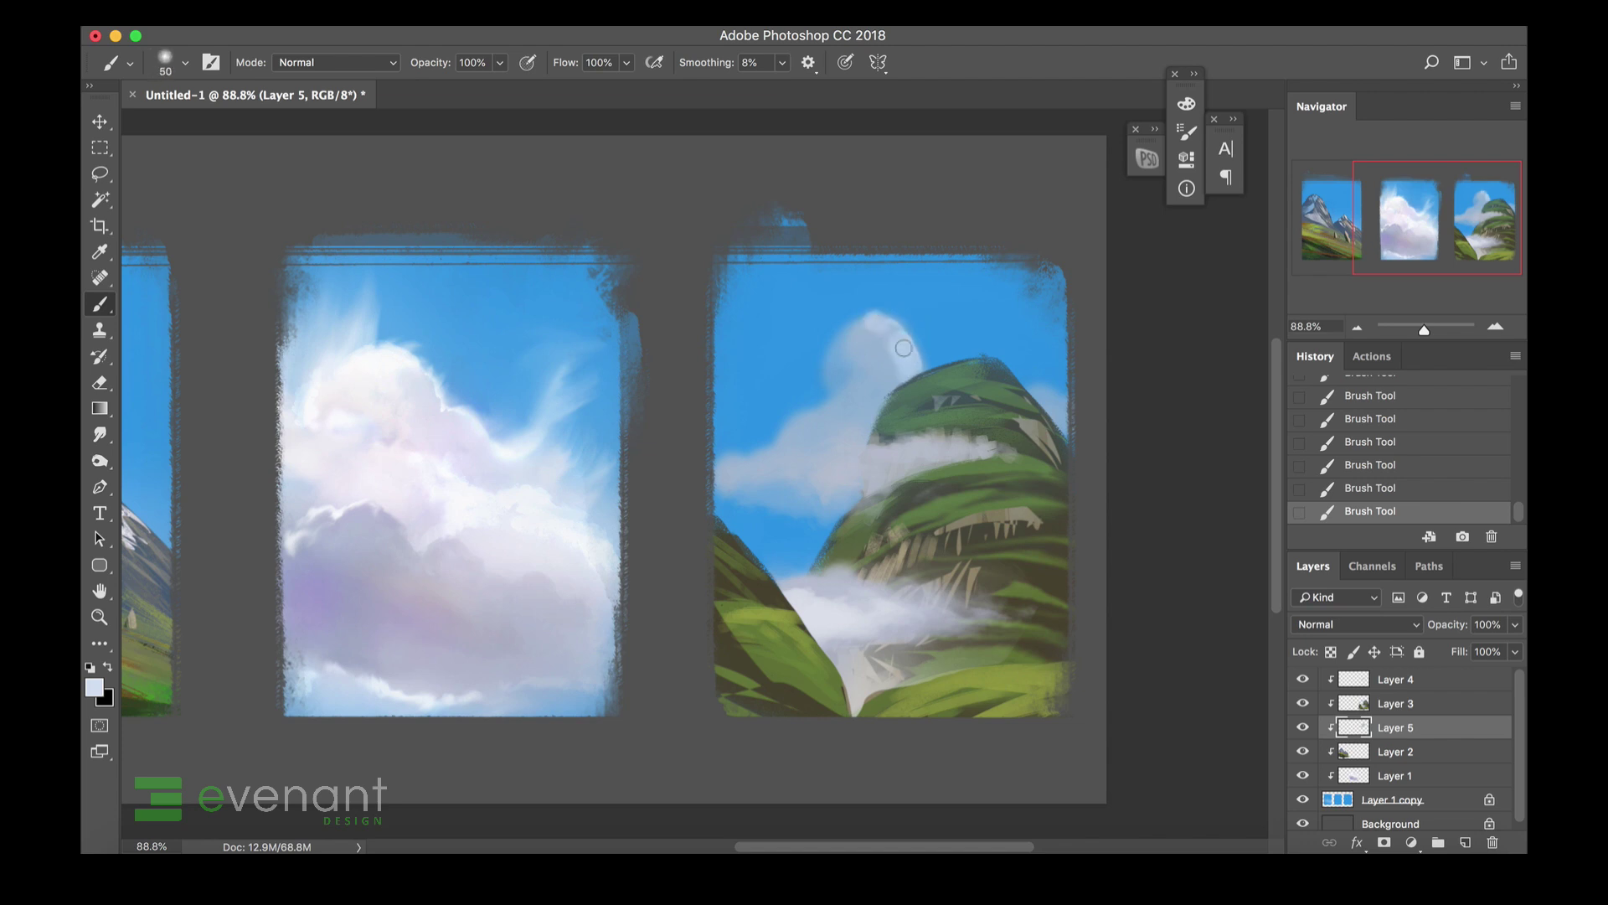
{"action": "left_click_drag", "start_coordinate": [1029, 399], "coordinate": [1059, 419]}
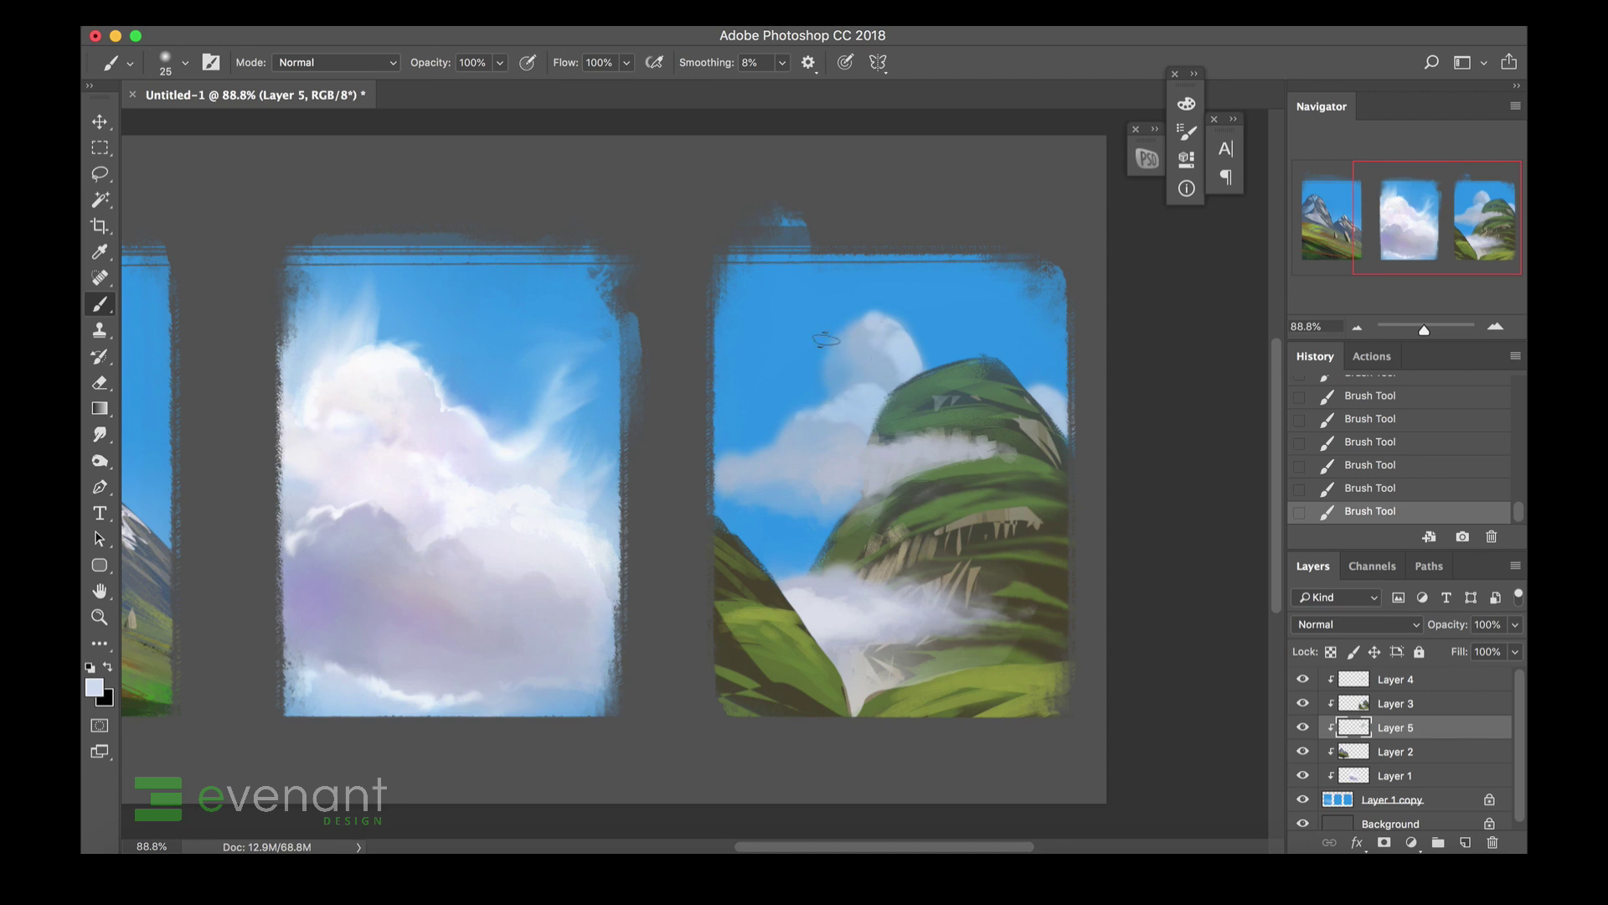
Erase the tall cloud's outer edge into a wispy shape and refine its lower edge with light 25 px strokes.
{"action": "mouse_move", "coordinate": [829, 335]}
{"action": "left_mouse_down"}
{"action": "mouse_move", "coordinate": [837, 369]}
{"action": "mouse_move", "coordinate": [863, 361]}
{"action": "mouse_move", "coordinate": [854, 337]}
{"action": "left_mouse_up"}
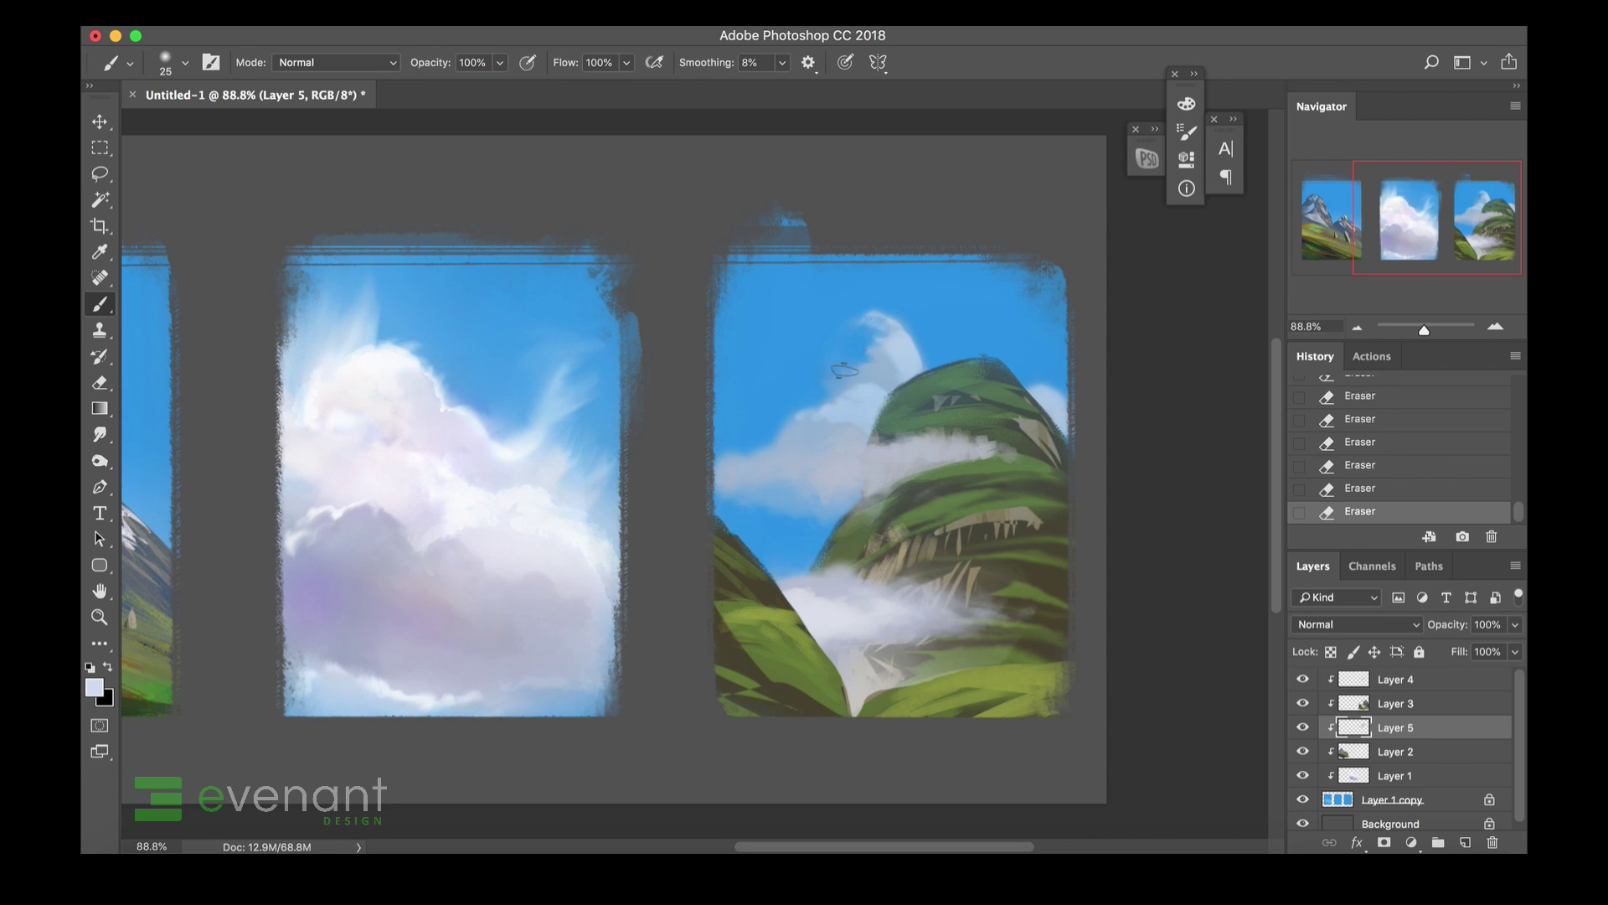
{"action": "left_click_drag", "start_coordinate": [871, 386], "coordinate": [846, 411]}
{"action": "left_click_drag", "start_coordinate": [842, 415], "coordinate": [817, 436]}
{"action": "left_click_drag", "start_coordinate": [813, 440], "coordinate": [765, 453]}
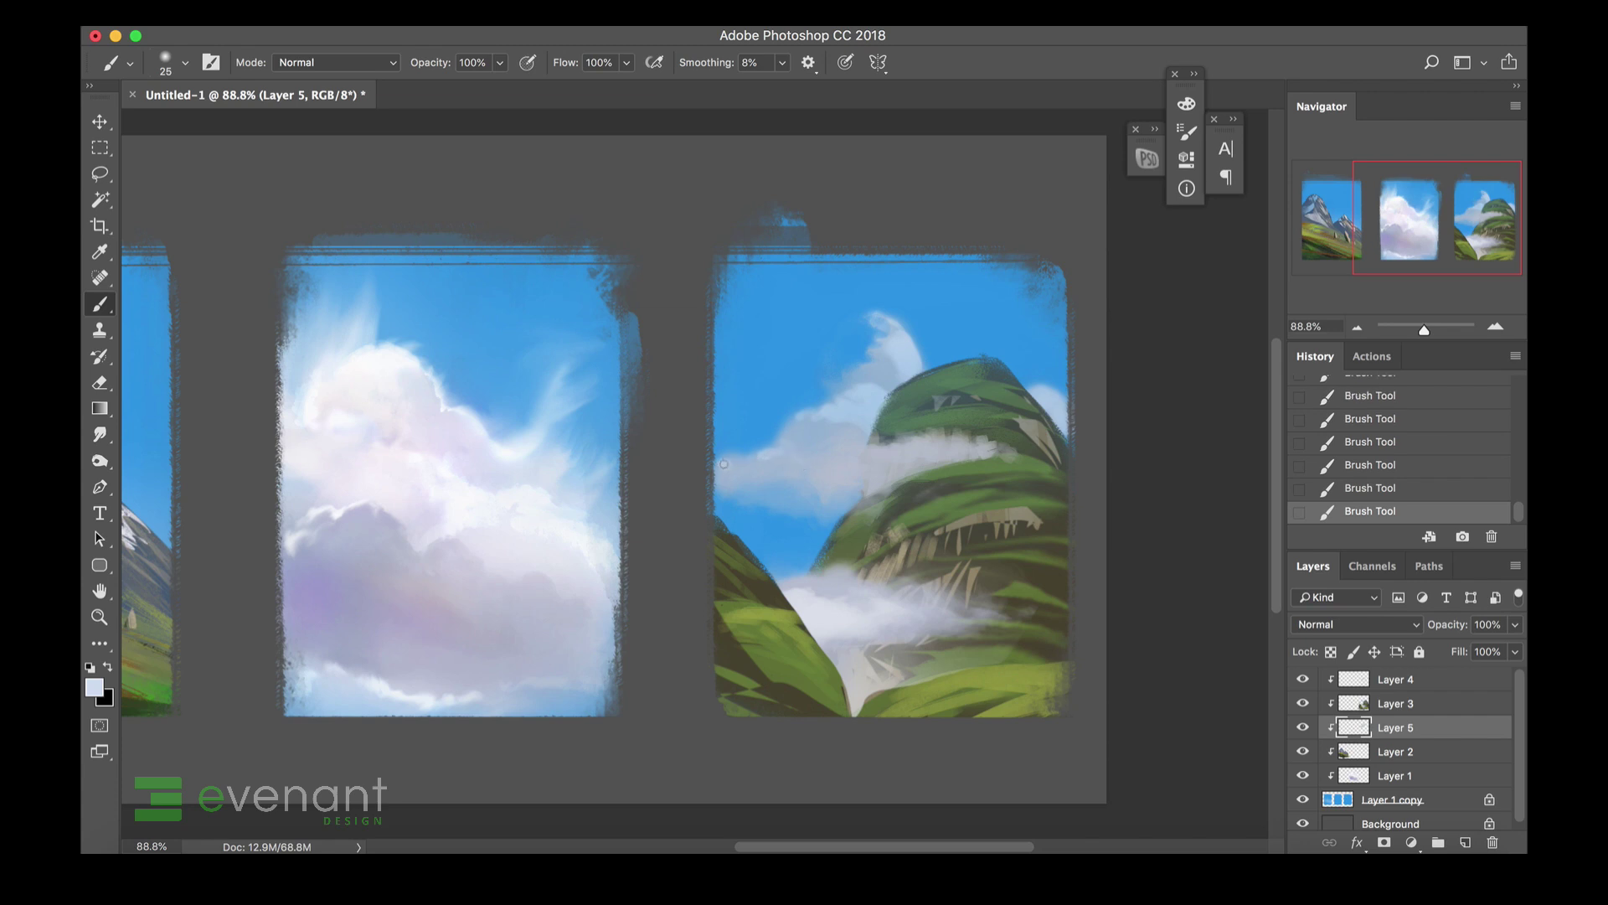
Merge Layer 4, Layer 3 and Layer 5 into one layer and check it by toggling its visibility.
{"action": "left_click", "coordinate": [1415, 681]}
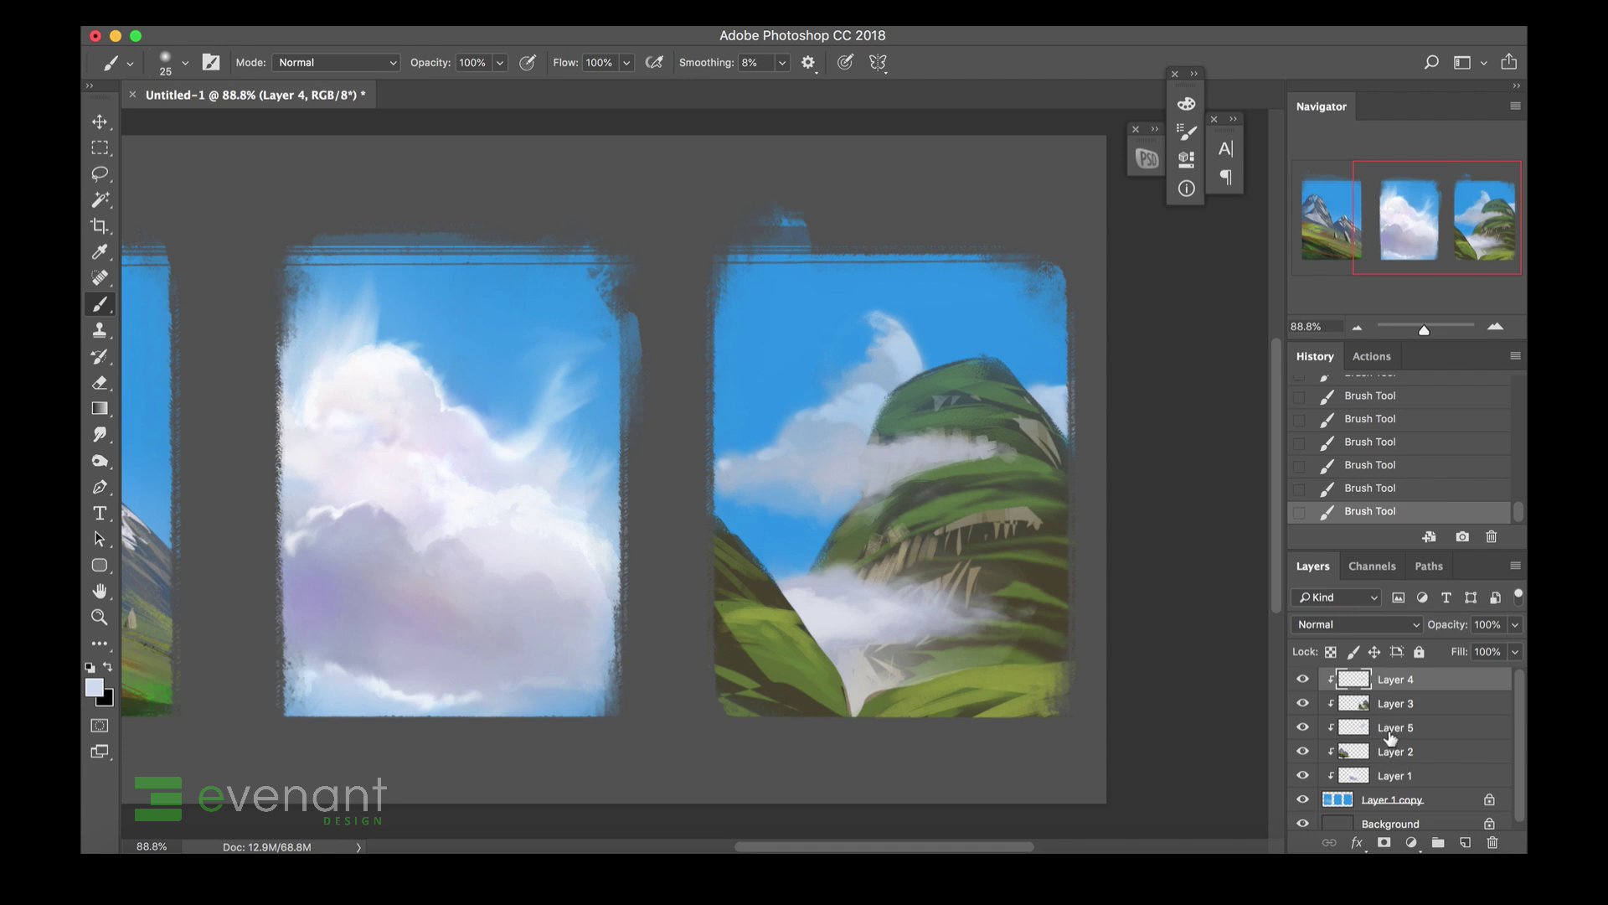
{"action": "left_click", "coordinate": [1408, 706], "text": "shift"}
{"action": "key", "text": "super+e"}
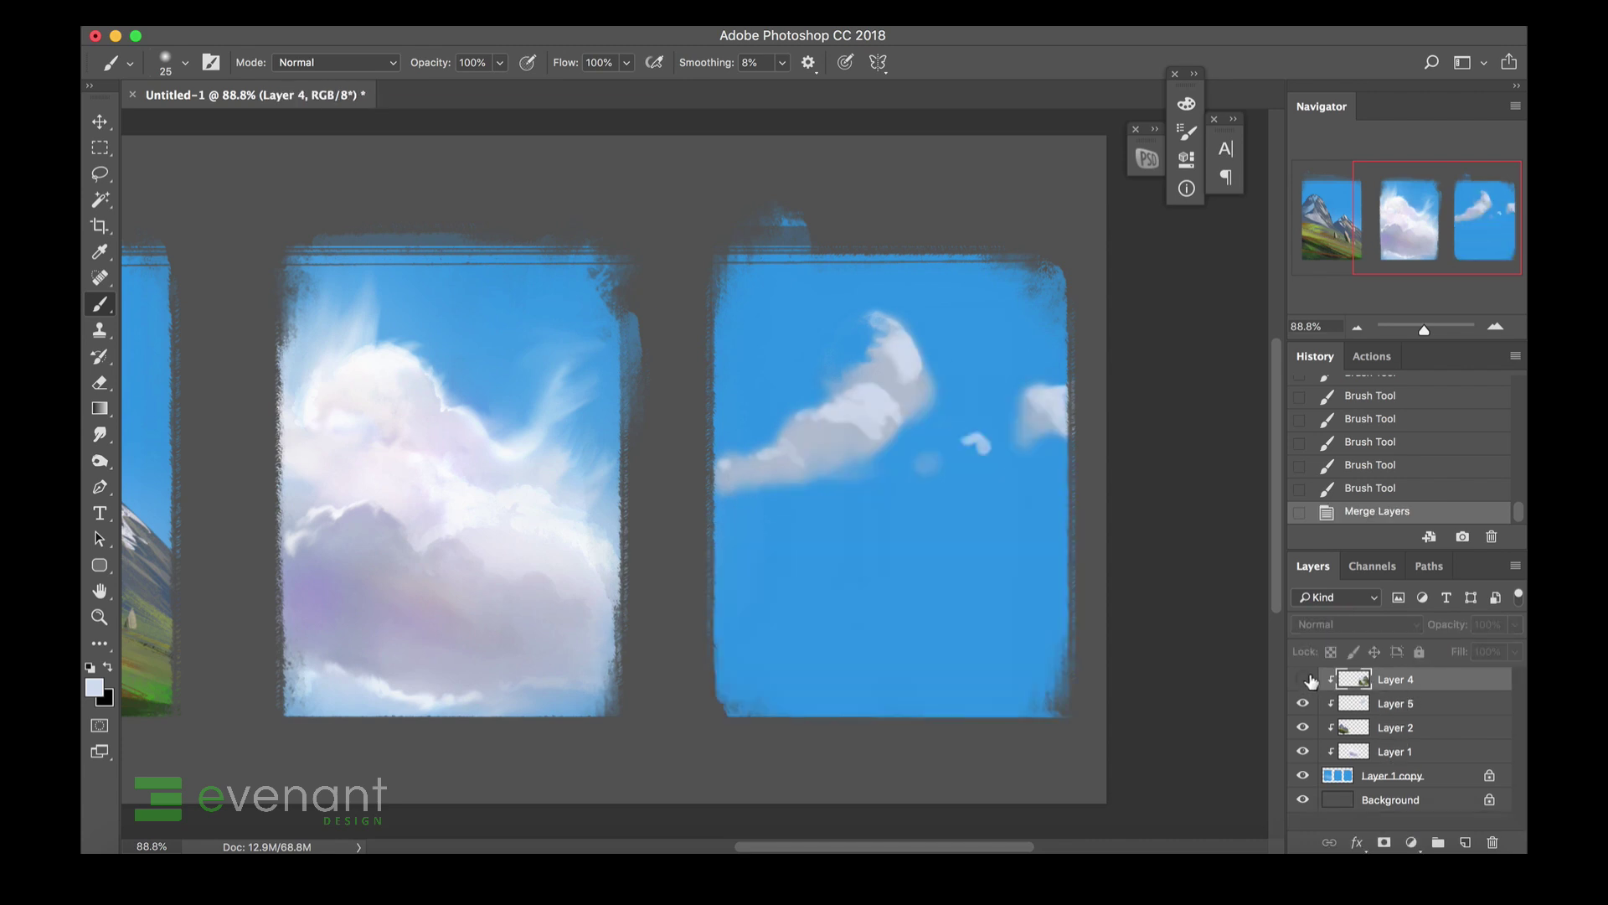
{"action": "left_click", "coordinate": [1387, 698], "text": "shift"}
{"action": "key", "text": "super+e"}
{"action": "left_click", "coordinate": [1303, 679]}
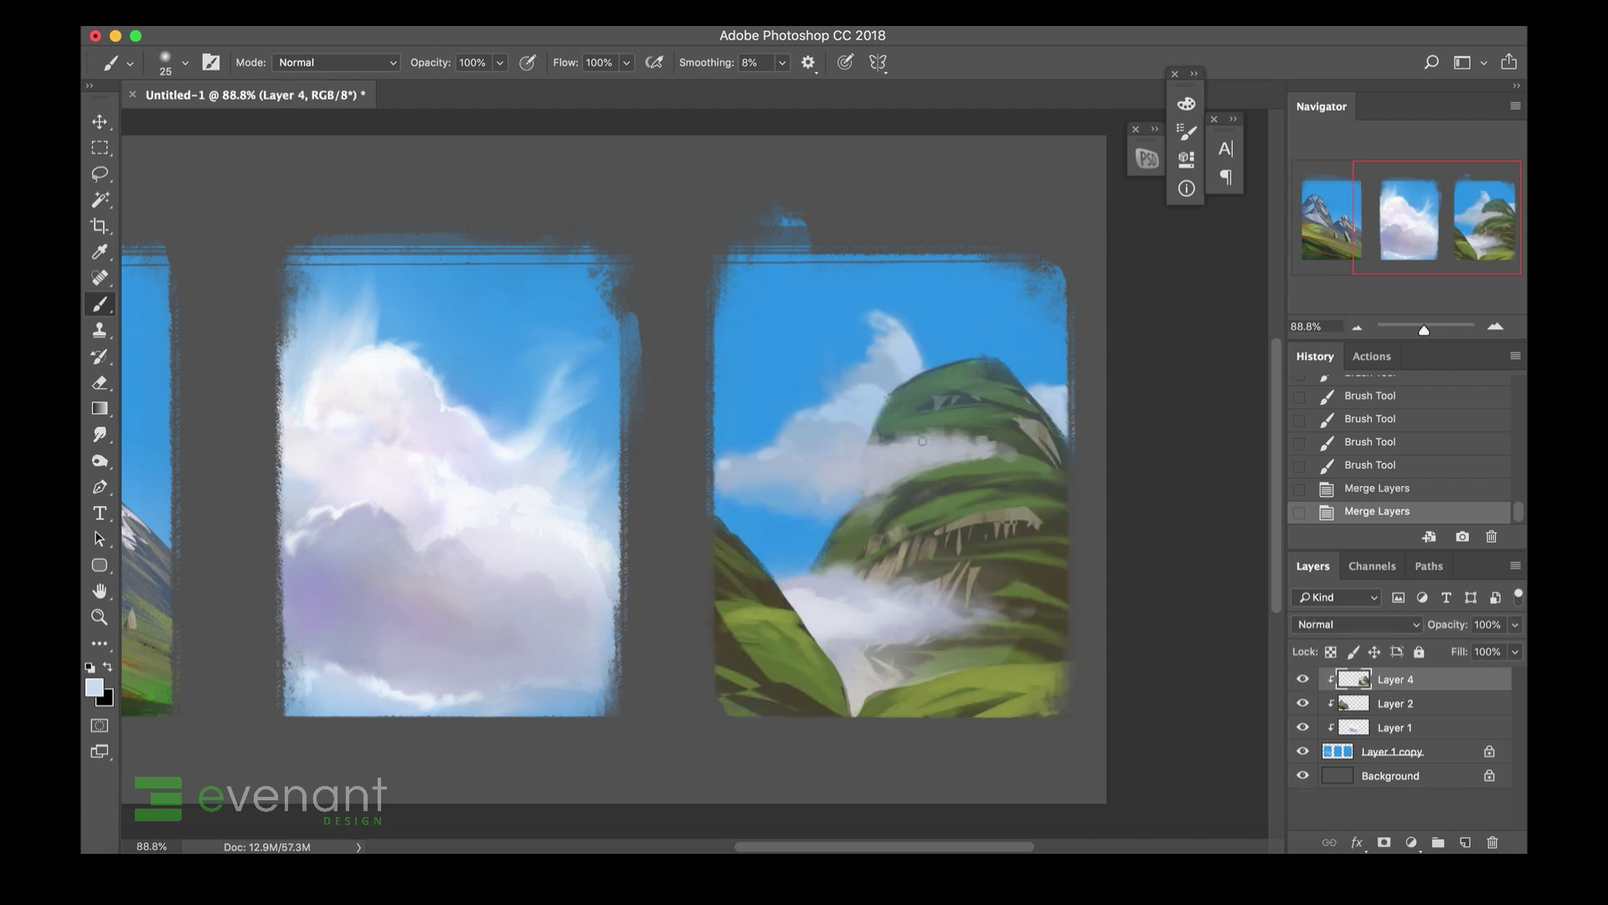
Set up the 900 px soft brush with a light warm beige foreground colour and Linear Dodge (Add) brush mode.
{"action": "right_click", "coordinate": [872, 437]}
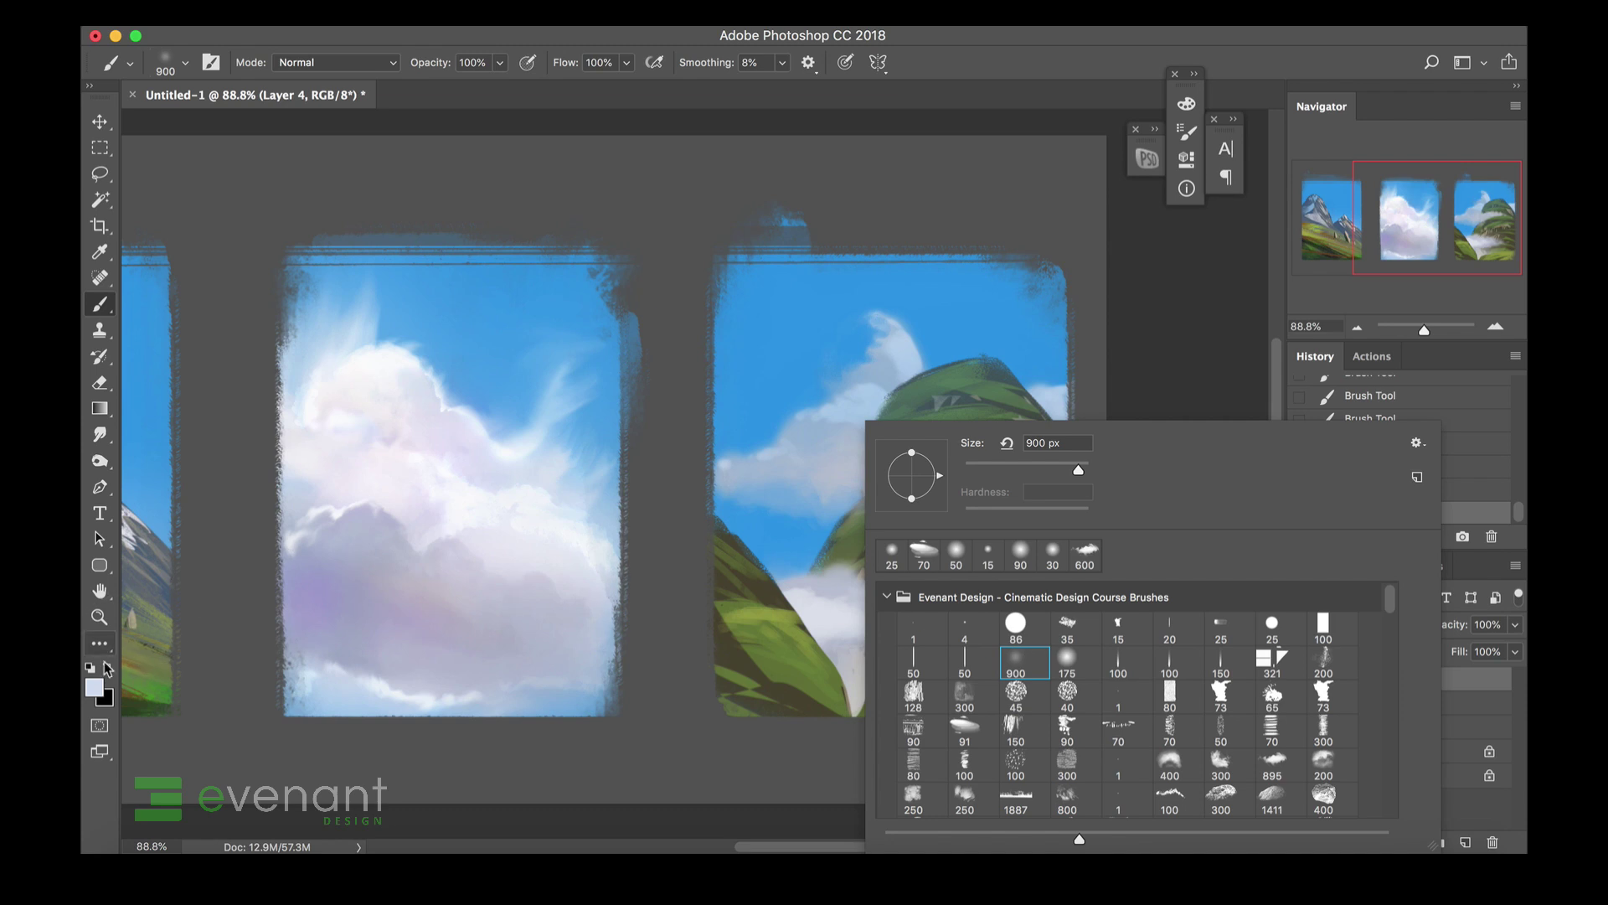
{"action": "left_click", "coordinate": [94, 687]}
{"action": "left_click_drag", "start_coordinate": [1190, 460], "coordinate": [1190, 505]}
{"action": "mouse_move", "coordinate": [995, 334]}
{"action": "left_mouse_down"}
{"action": "mouse_move", "coordinate": [993, 283]}
{"action": "mouse_move", "coordinate": [970, 323]}
{"action": "mouse_move", "coordinate": [933, 323]}
{"action": "mouse_move", "coordinate": [956, 316]}
{"action": "left_mouse_up"}
{"action": "left_click", "coordinate": [1363, 259]}
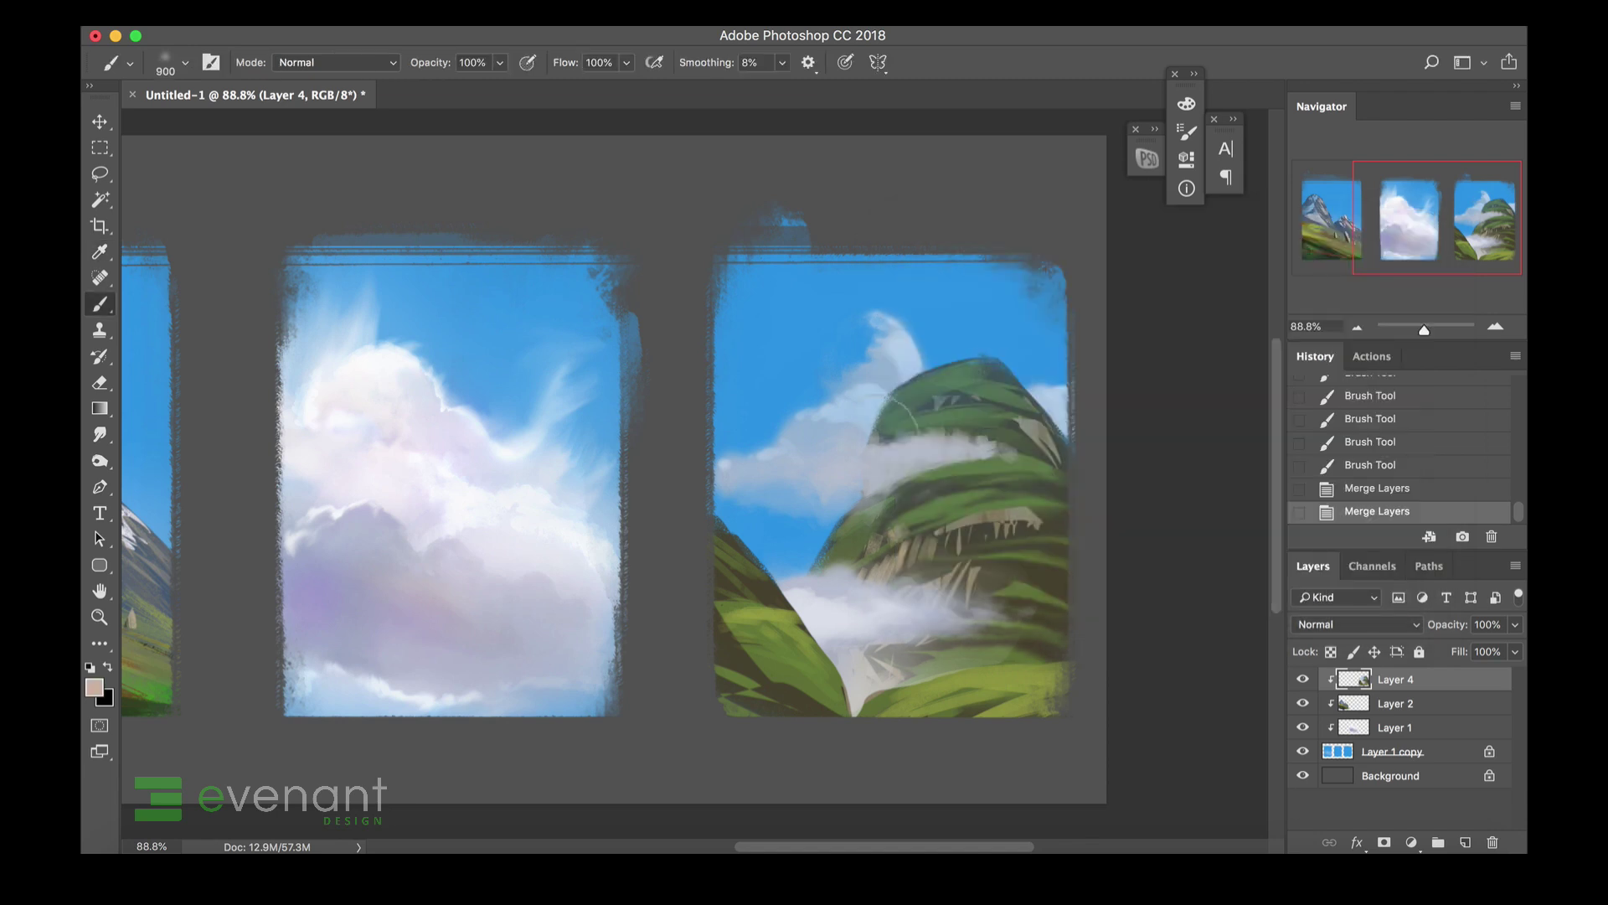
{"action": "right_click", "coordinate": [861, 425], "text": "shift"}
{"action": "left_click", "coordinate": [950, 700]}
{"action": "right_click", "coordinate": [921, 627], "text": "shift"}
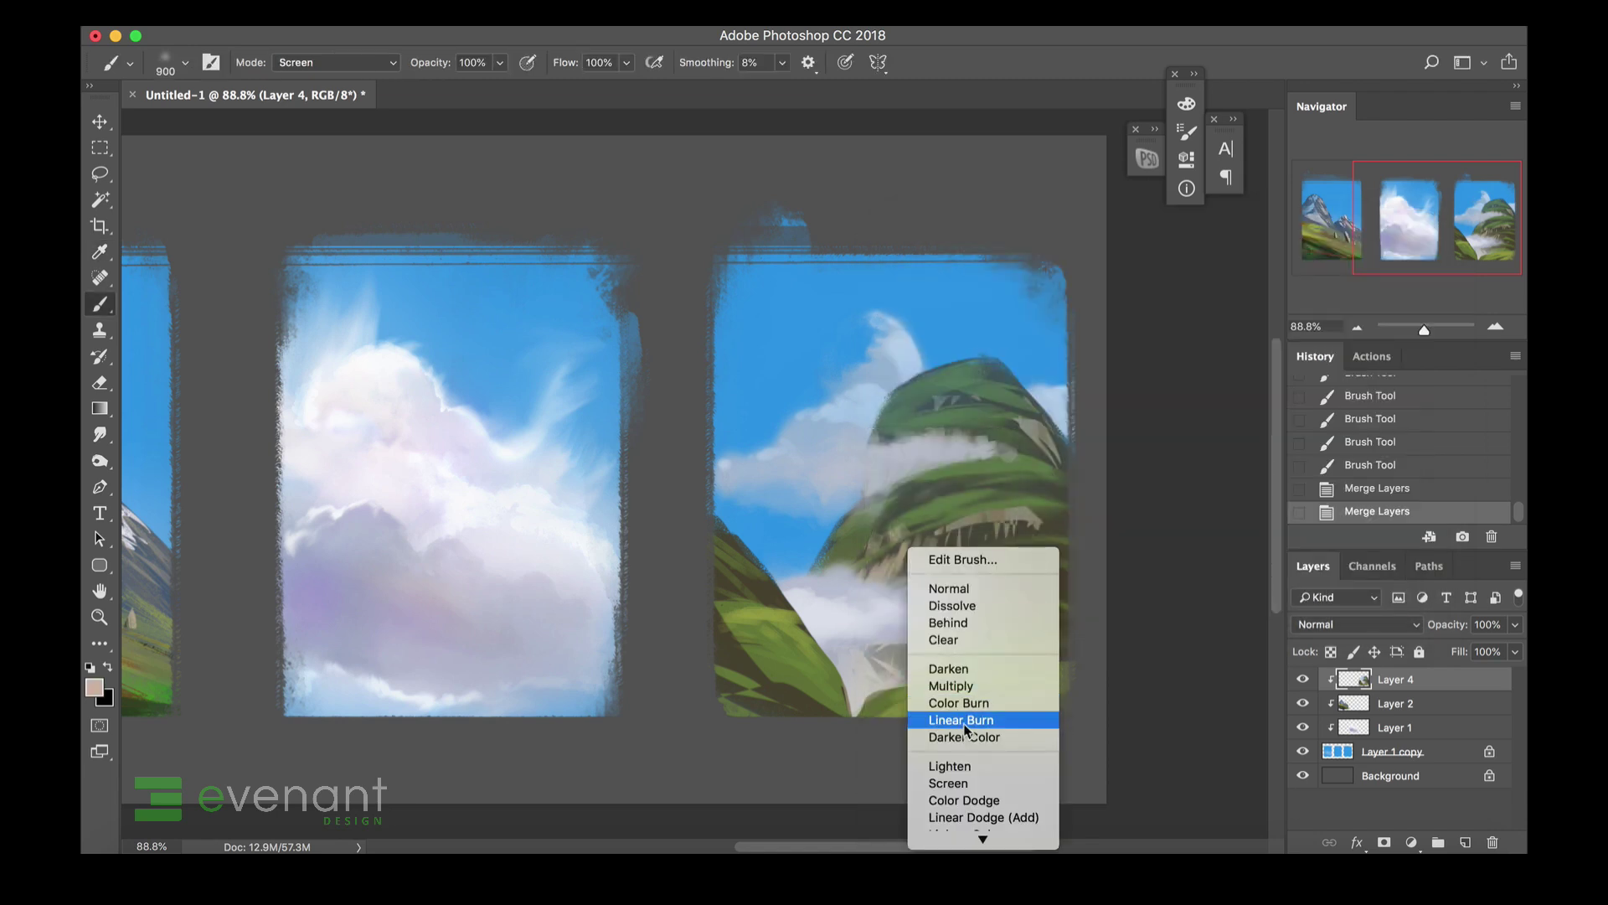
{"action": "left_click", "coordinate": [988, 818]}
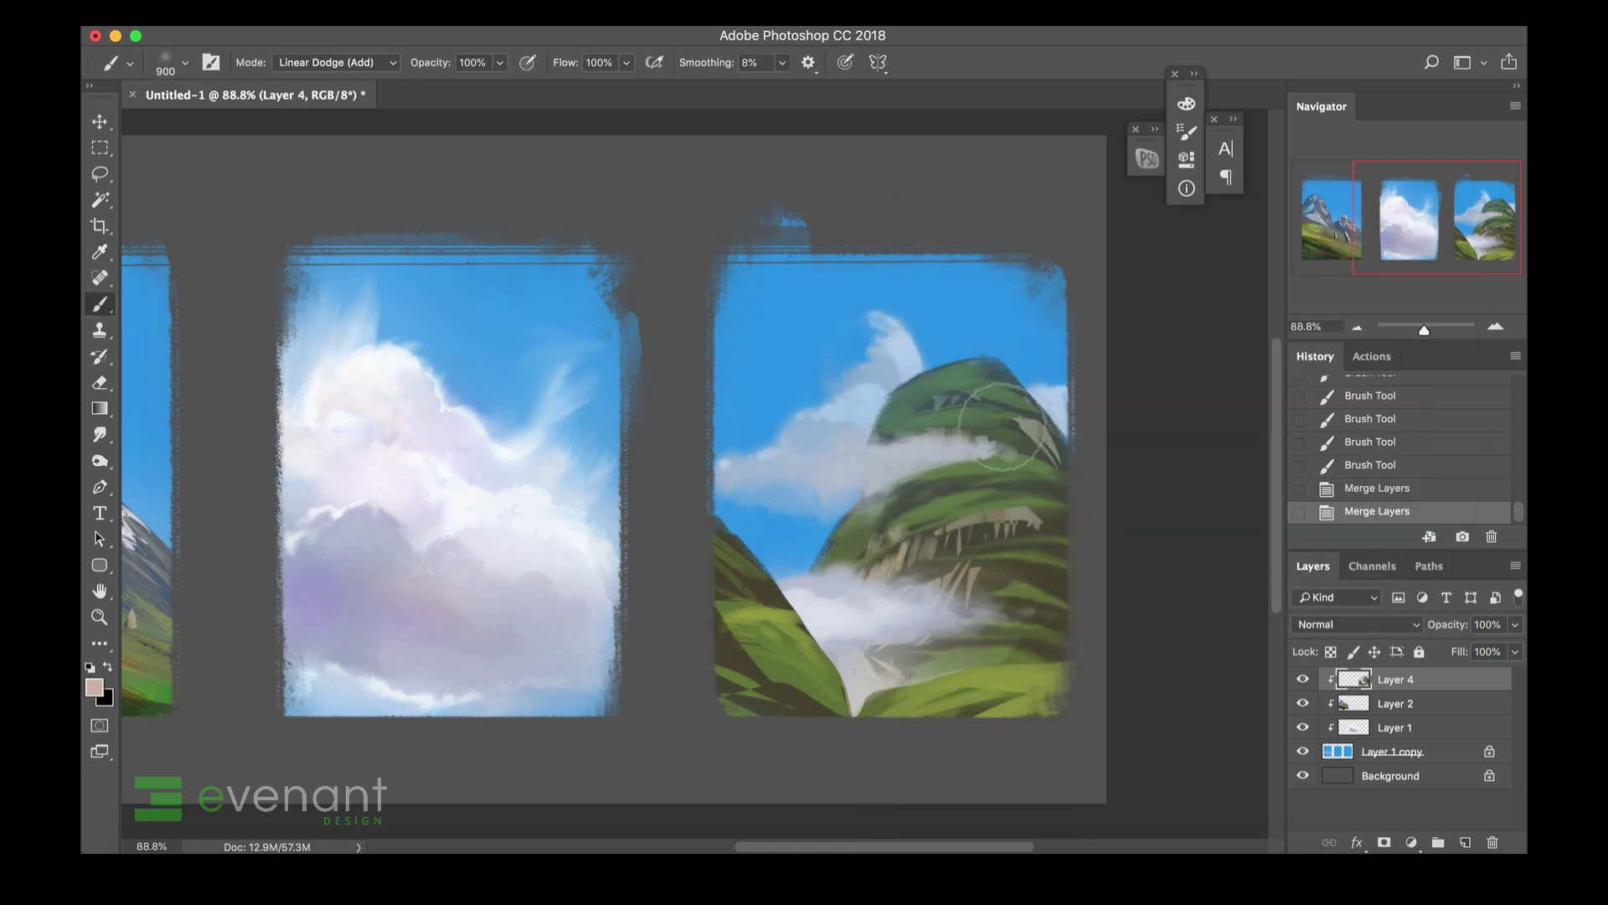
Lock Layer 4's transparent pixels and brush a soft warm glow onto the mountain's sunlit right side.
{"action": "mouse_move", "coordinate": [1006, 371]}
{"action": "left_mouse_down"}
{"action": "mouse_move", "coordinate": [1060, 444]}
{"action": "mouse_move", "coordinate": [1015, 397]}
{"action": "mouse_move", "coordinate": [1028, 377]}
{"action": "left_mouse_up"}
{"action": "left_click", "coordinate": [1331, 652]}
{"action": "mouse_move", "coordinate": [1062, 443]}
{"action": "left_mouse_down"}
{"action": "mouse_move", "coordinate": [1007, 371]}
{"action": "mouse_move", "coordinate": [1068, 461]}
{"action": "left_mouse_up"}
{"action": "key", "text": "bracketleft"}
{"action": "left_click_drag", "start_coordinate": [971, 614], "coordinate": [924, 599]}
{"action": "key", "text": "bracketright"}
{"action": "key", "text": "bracketright"}
{"action": "key", "text": "bracketright"}
{"action": "key", "text": "bracketright"}
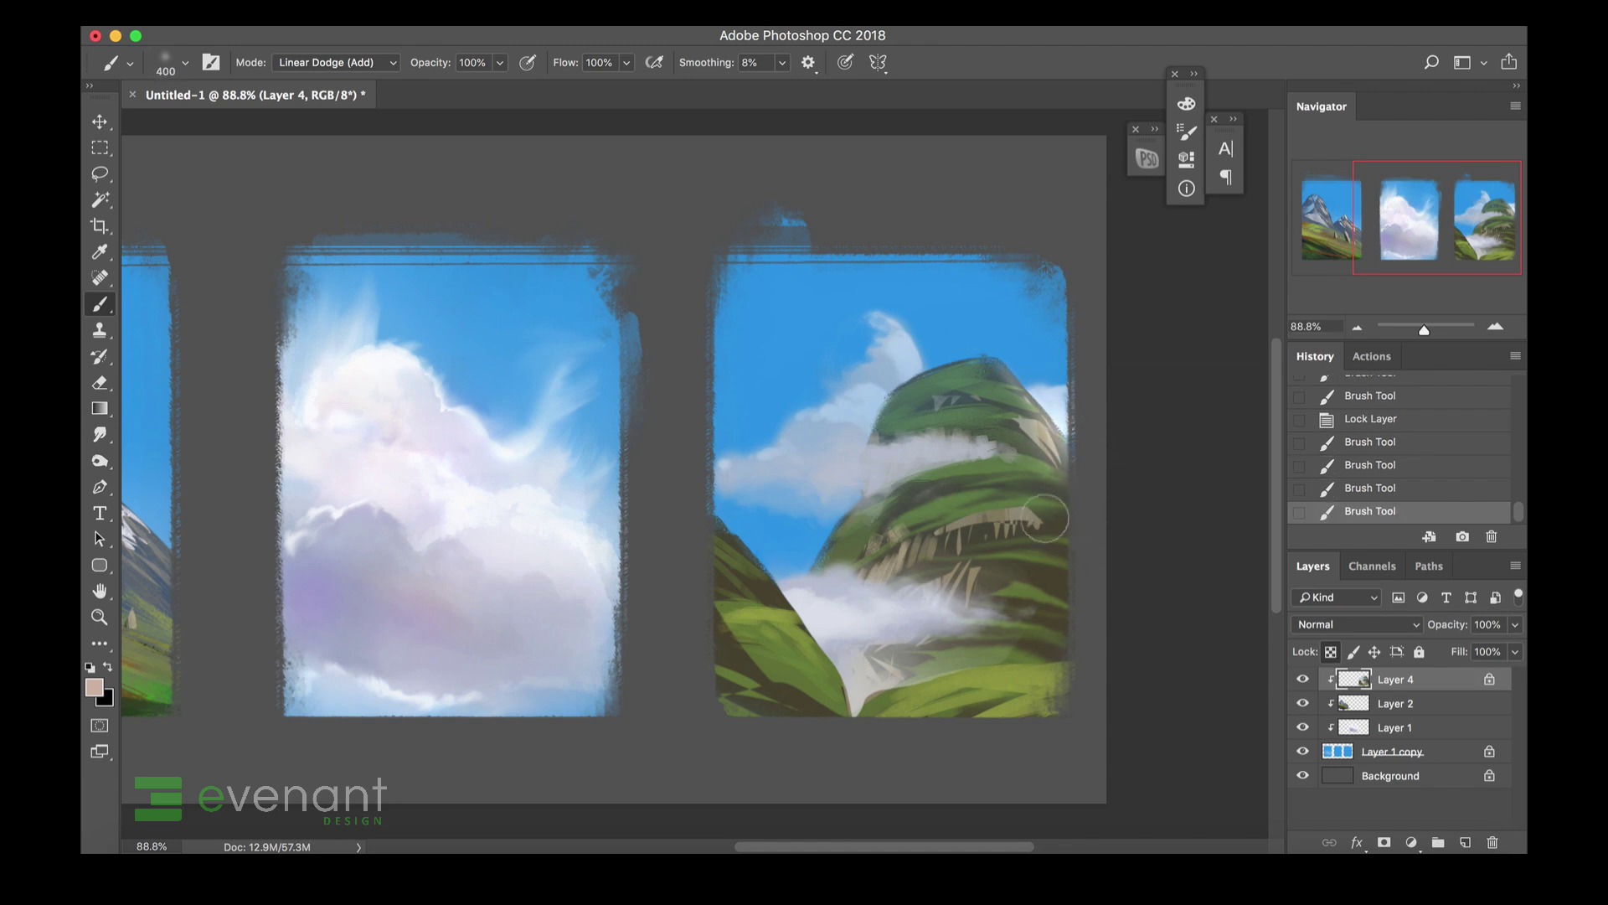
{"action": "left_click_drag", "start_coordinate": [1010, 513], "coordinate": [661, 603]}
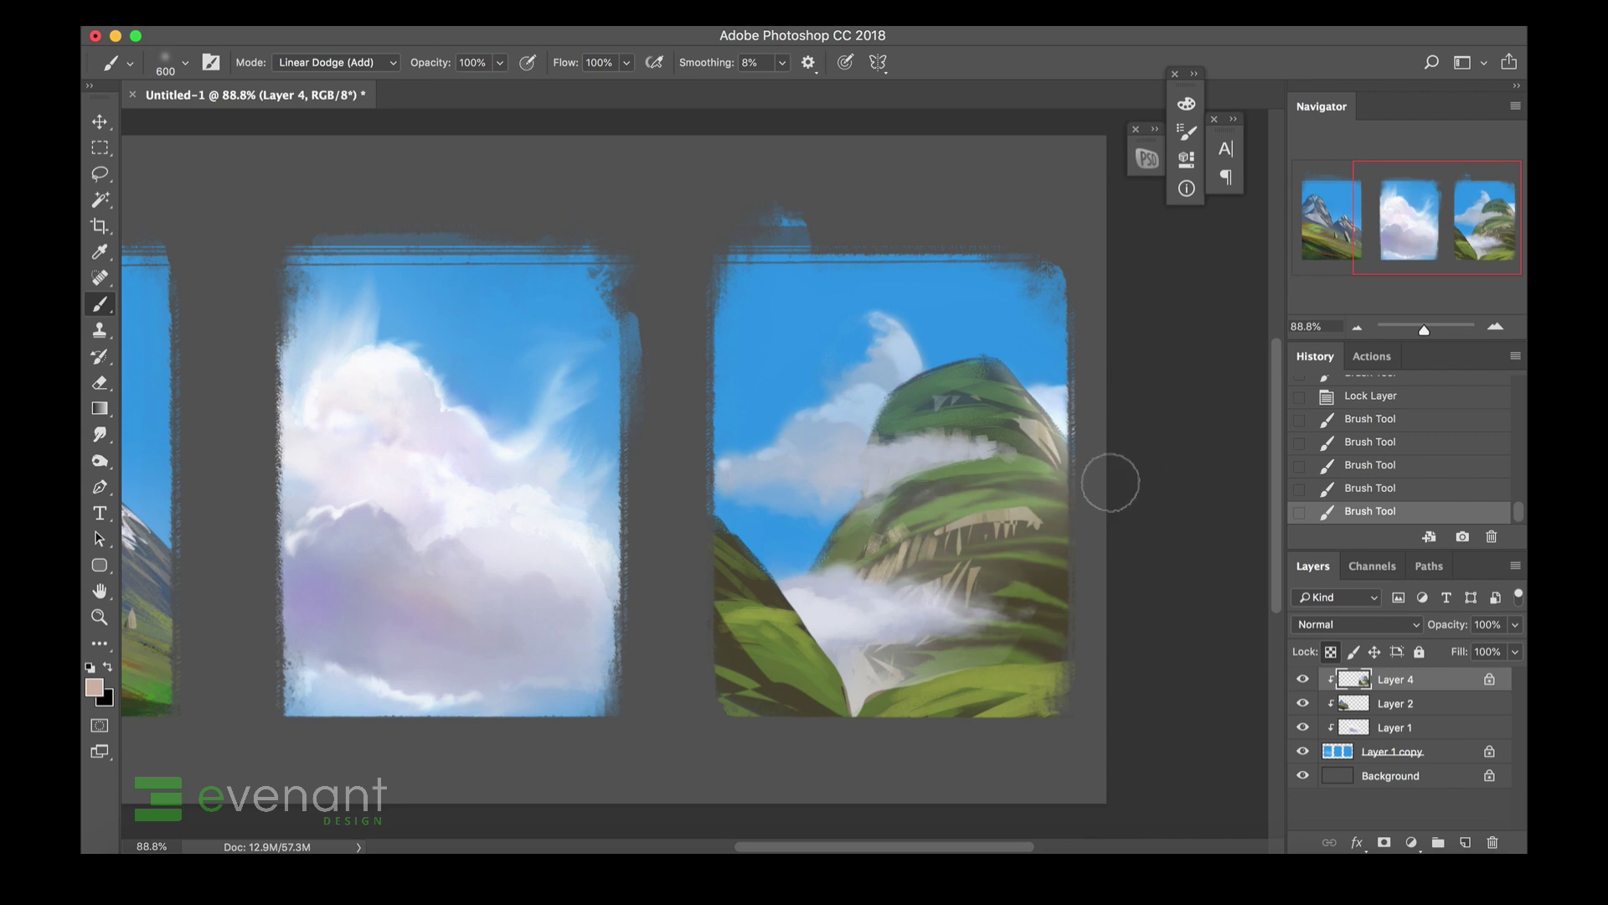
Try a broader glow over the mountain's right side with the brush enlarged to 1400 px, undoing the last stroke.
{"action": "left_click", "coordinate": [1041, 499]}
{"action": "key", "text": "bracketright"}
{"action": "key", "text": "bracketright"}
{"action": "key", "text": "bracketright"}
{"action": "key", "text": "bracketright"}
{"action": "key", "text": "bracketright"}
{"action": "key", "text": "bracketright"}
{"action": "key", "text": "bracketright"}
{"action": "key", "text": "bracketright"}
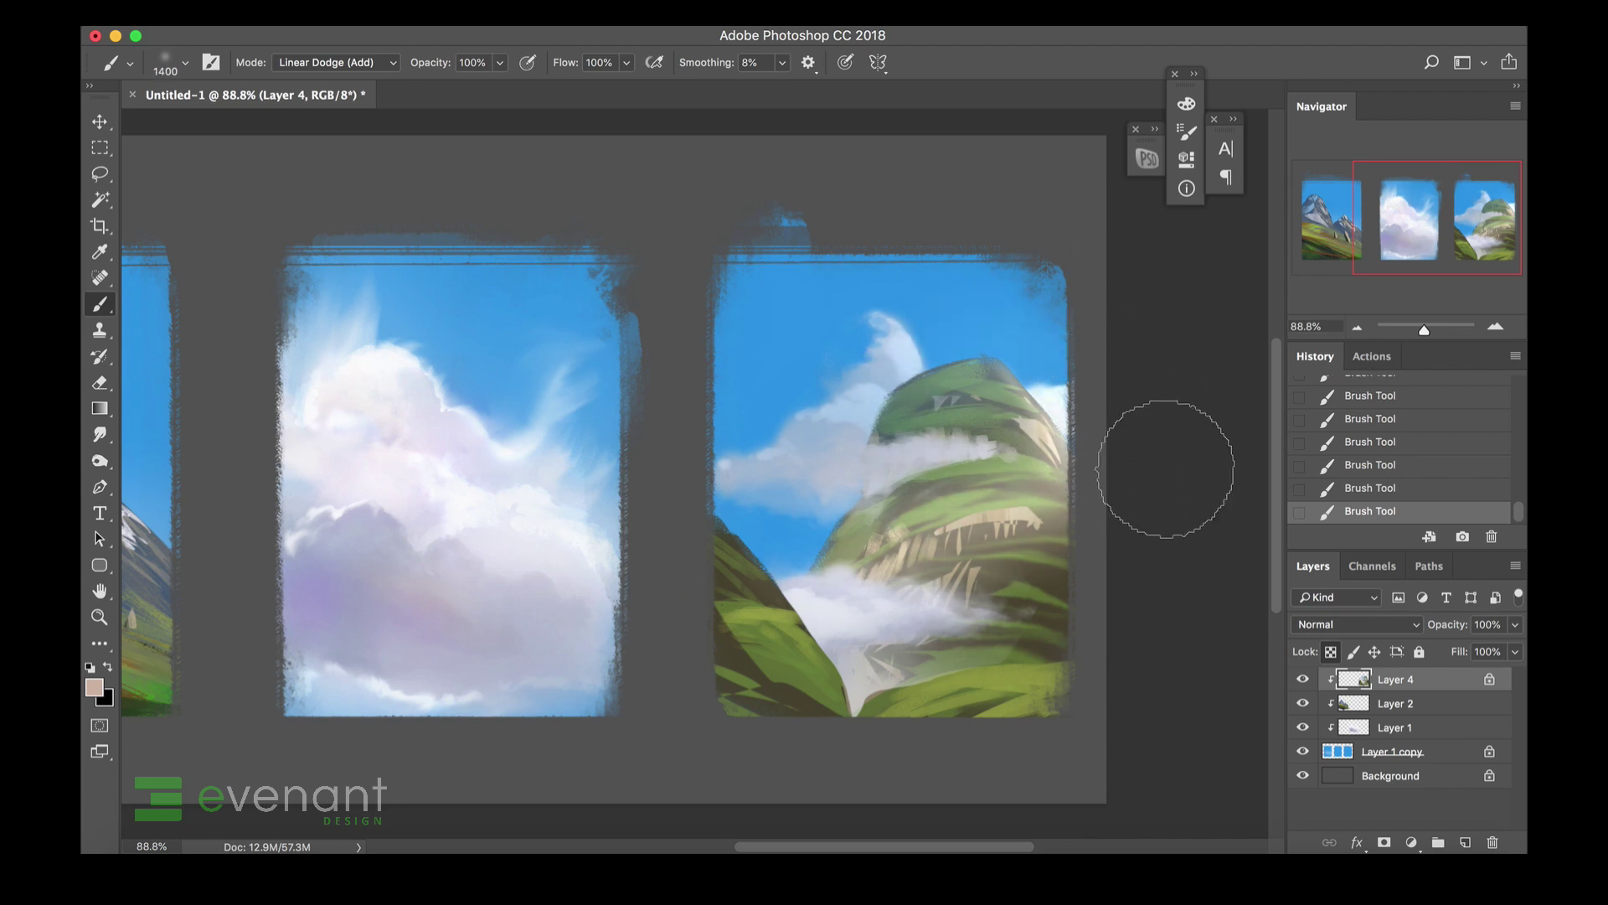
{"action": "key", "text": "super+z"}
Try a soft glow in the third block's sky on Layer 1 copy, enlarge the brush to 2300 px and reselect Layer 4.
{"action": "left_click", "coordinate": [1394, 751]}
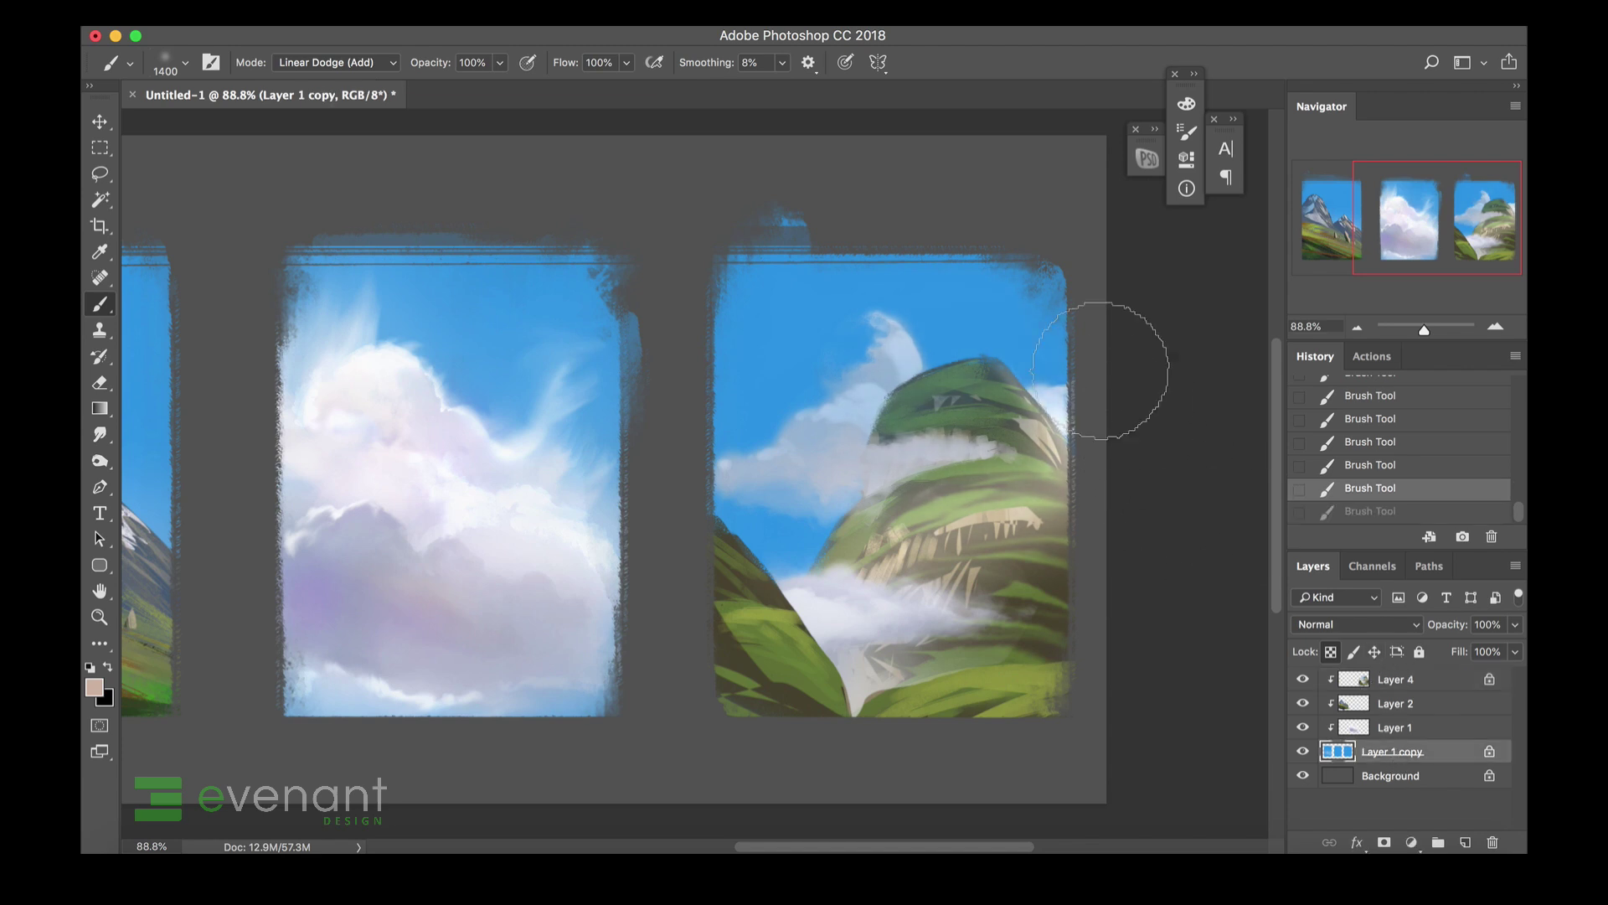
{"action": "left_click_drag", "start_coordinate": [1083, 350], "coordinate": [1095, 413]}
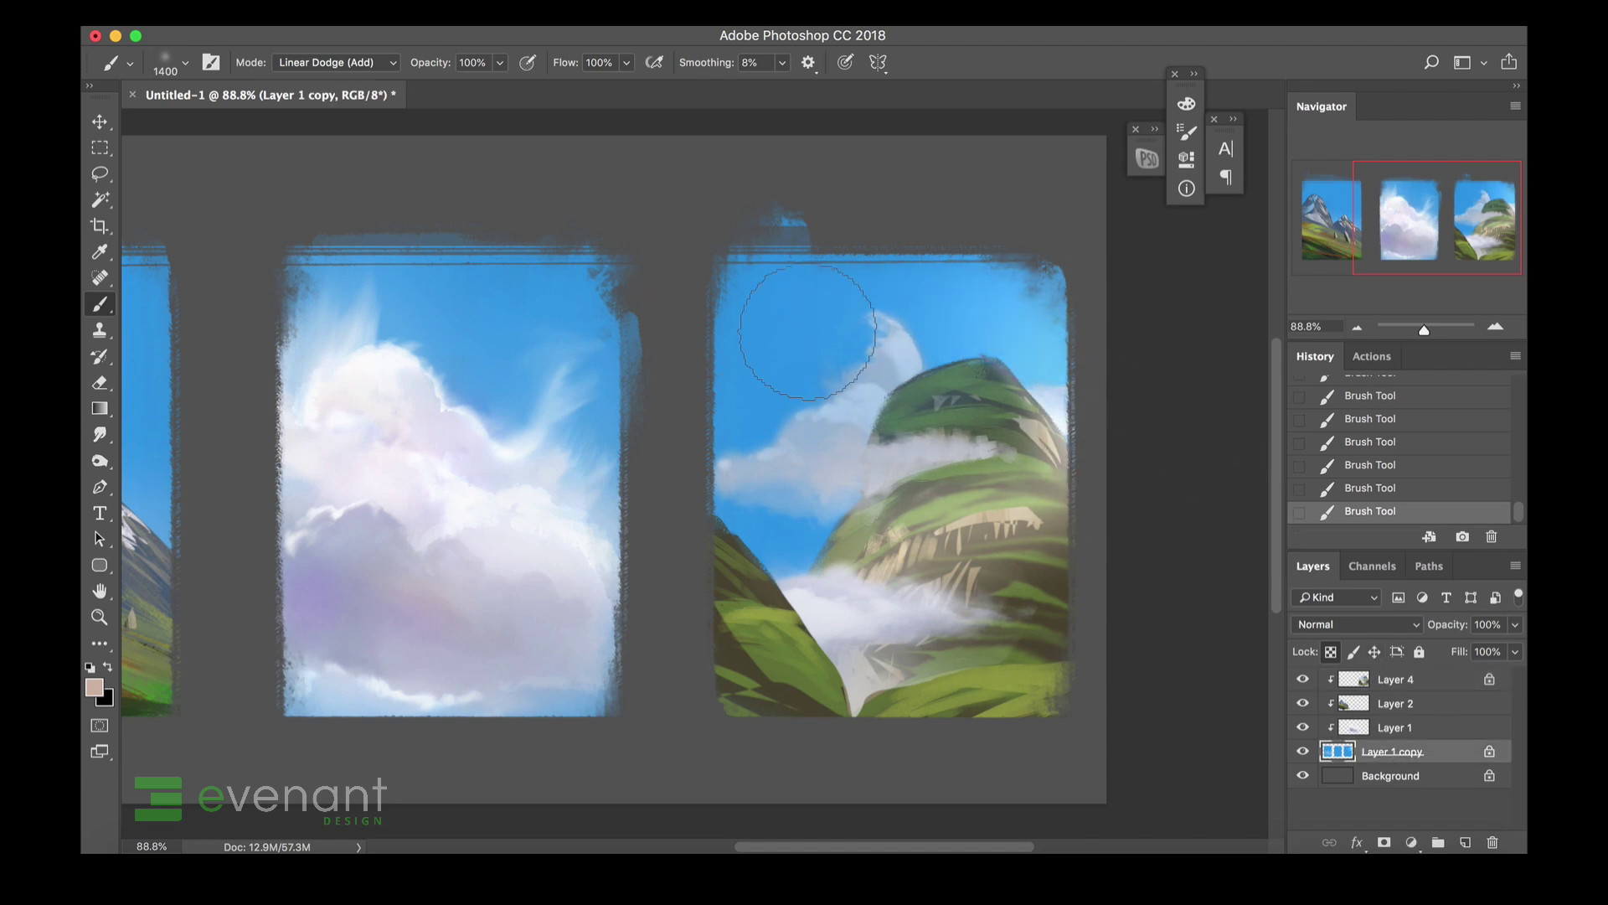
{"action": "key", "text": "bracketright"}
{"action": "key", "text": "bracketright"}
{"action": "key", "text": "bracketright"}
{"action": "key", "text": "bracketright"}
{"action": "key", "text": "bracketright"}
{"action": "key", "text": "bracketright"}
{"action": "key", "text": "bracketright"}
{"action": "key", "text": "bracketright"}
{"action": "key", "text": "bracketright"}
{"action": "key", "text": "alt+bracketright"}
{"action": "key", "text": "alt+bracketright"}
{"action": "key", "text": "alt+bracketright"}
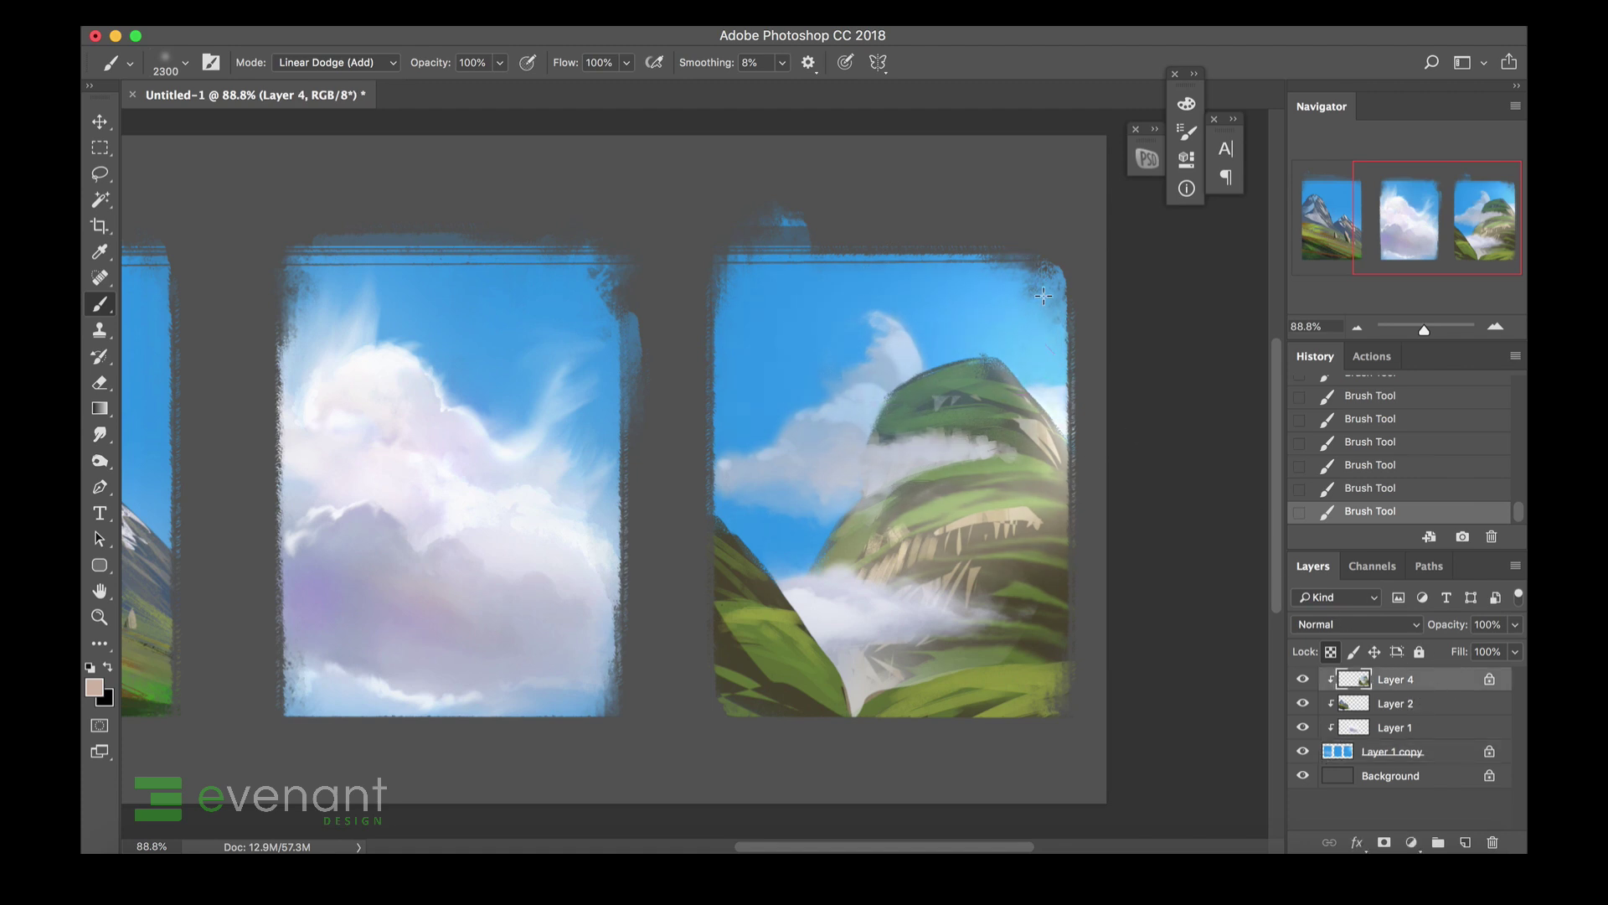
Undo the recent large glow strokes on the sky and mountain.
{"action": "key", "text": "ctrl+alt+z"}
{"action": "key", "text": "ctrl+alt+z"}
{"action": "key", "text": "ctrl+alt+z"}
{"action": "key", "text": "ctrl+alt+z"}
{"action": "key", "text": "ctrl+alt+z"}
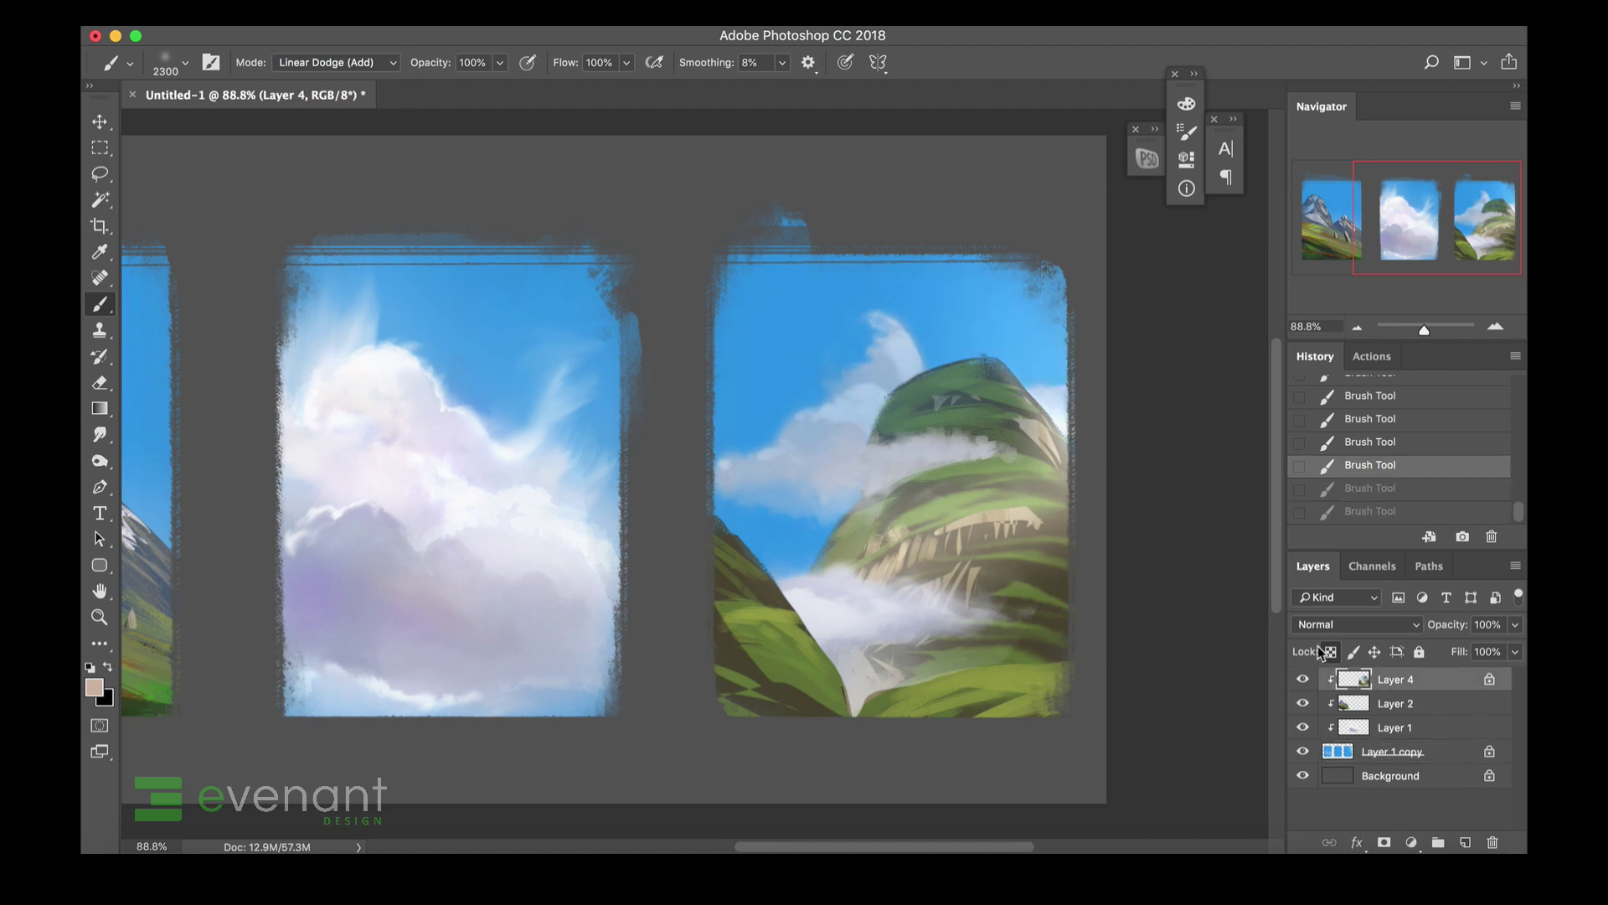
Unlock Layer 4's transparent pixels and add a clipped new layer above it in Linear Dodge (Add) mode.
{"action": "left_click", "coordinate": [1332, 653]}
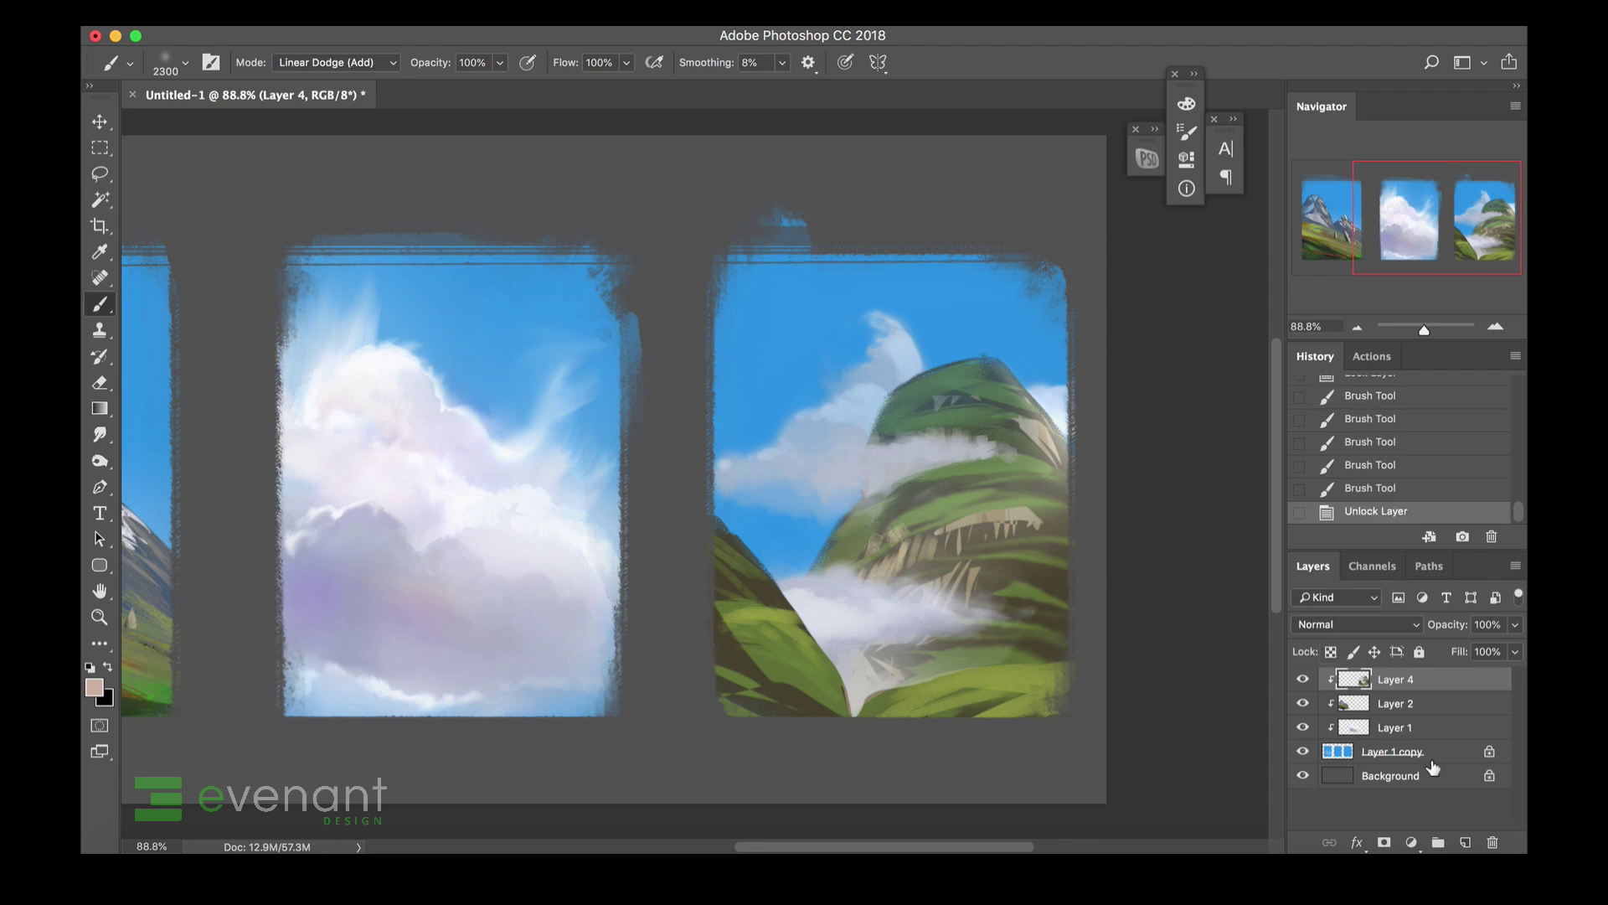
{"action": "left_click", "coordinate": [1464, 841]}
{"action": "left_click", "coordinate": [1364, 628]}
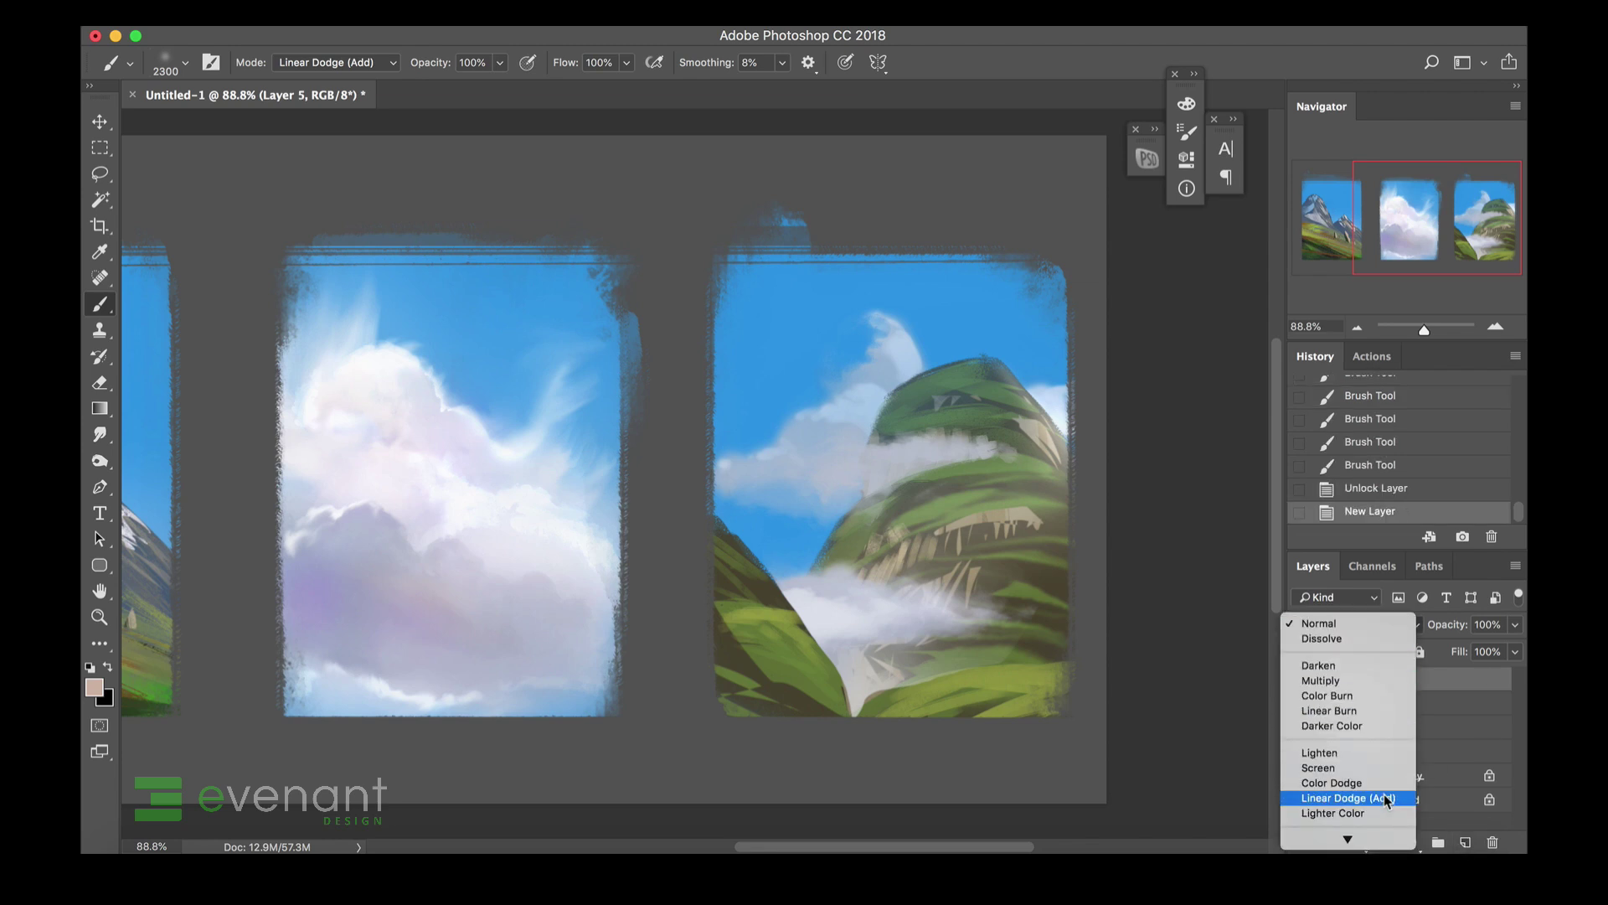
{"action": "left_click", "coordinate": [1374, 796]}
{"action": "left_click", "coordinate": [1407, 692], "text": "alt"}
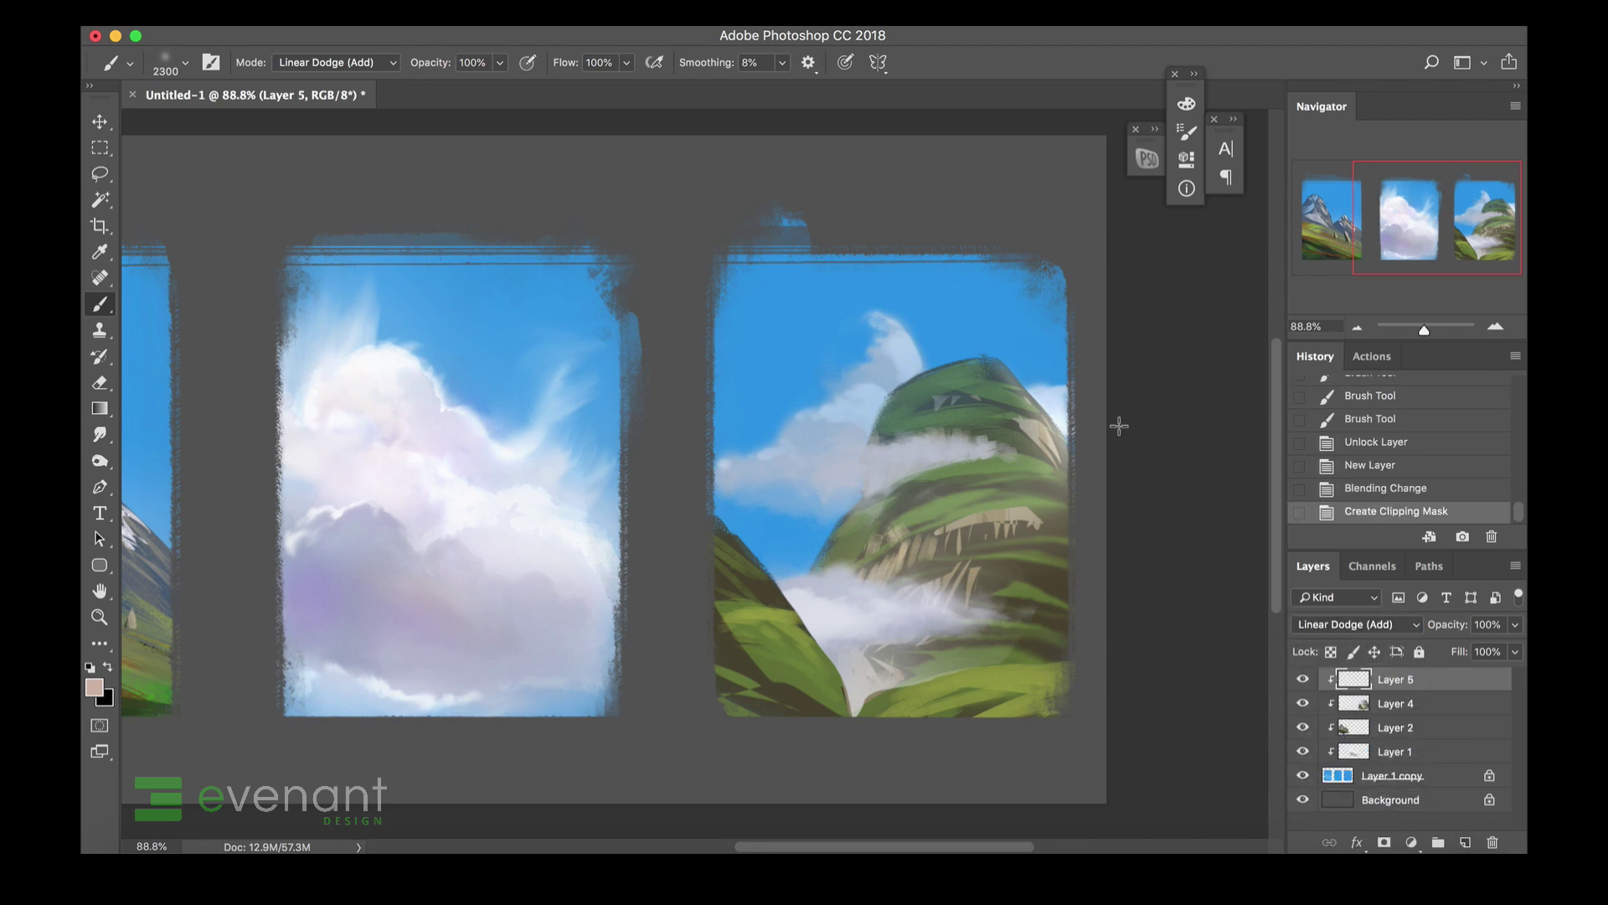
Paint a broad soft glow on Layer 5 over the mountain's right side and nearby sky, reducing the brush to 1800 px.
{"action": "left_click_drag", "start_coordinate": [1120, 424], "coordinate": [1053, 366]}
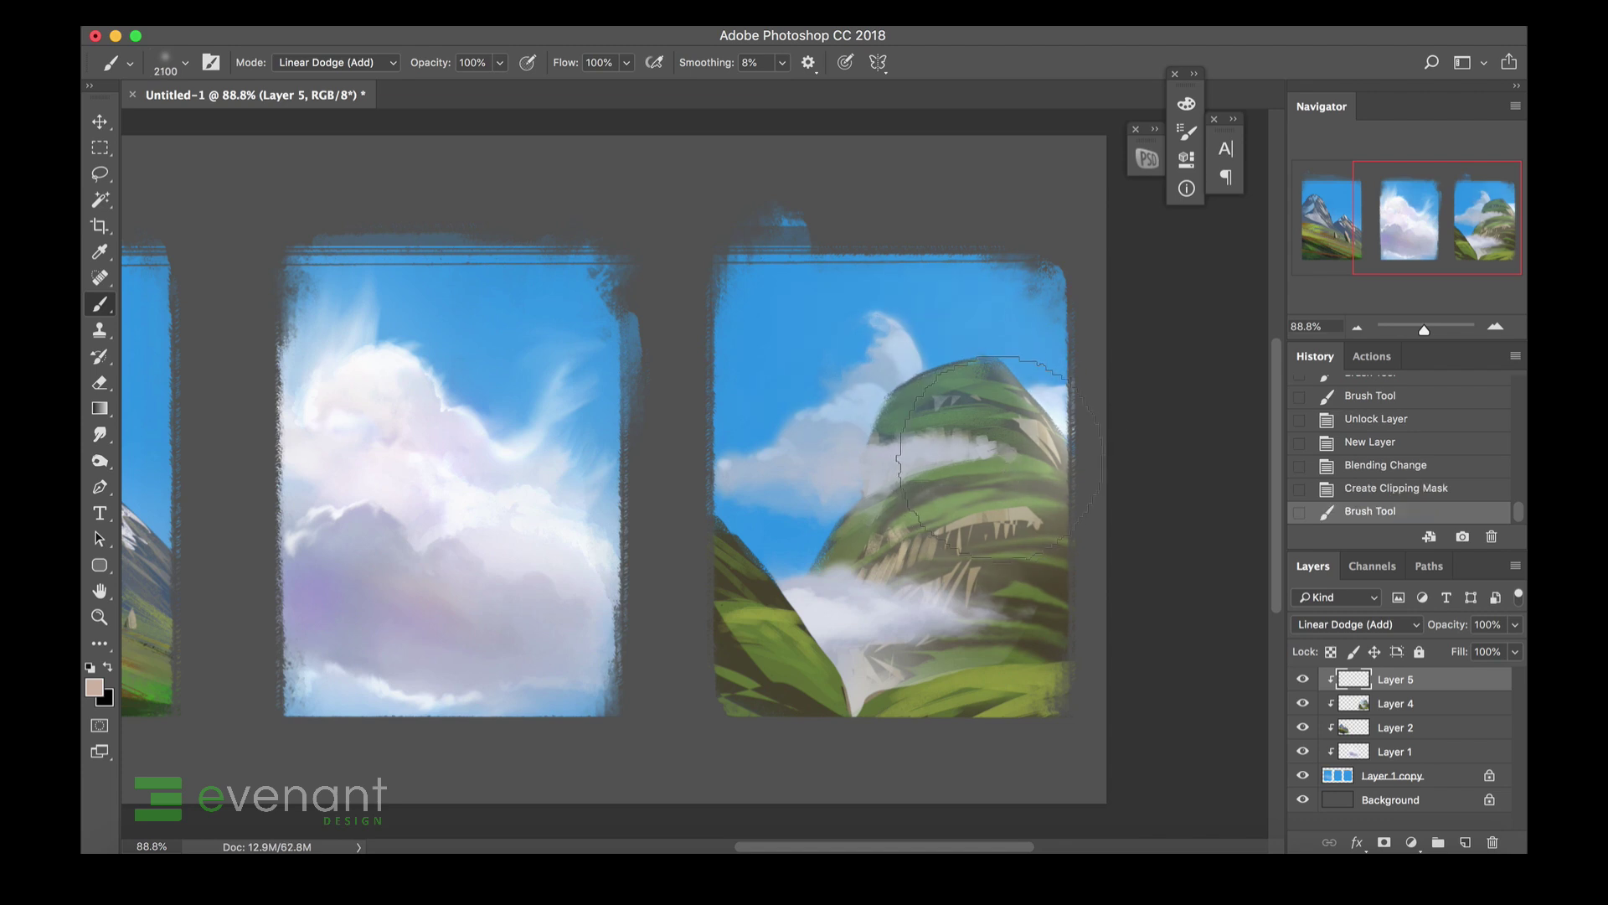
{"action": "left_click", "coordinate": [1010, 343]}
{"action": "key", "text": "bracketleft"}
{"action": "key", "text": "bracketleft"}
{"action": "key", "text": "bracketleft"}
{"action": "key", "text": "bracketleft"}
{"action": "key", "text": "bracketleft"}
{"action": "left_click", "coordinate": [1007, 234]}
Lasso the rock faces along the mountain's upper right edge and brush warm light into the selection.
{"action": "key", "text": "l"}
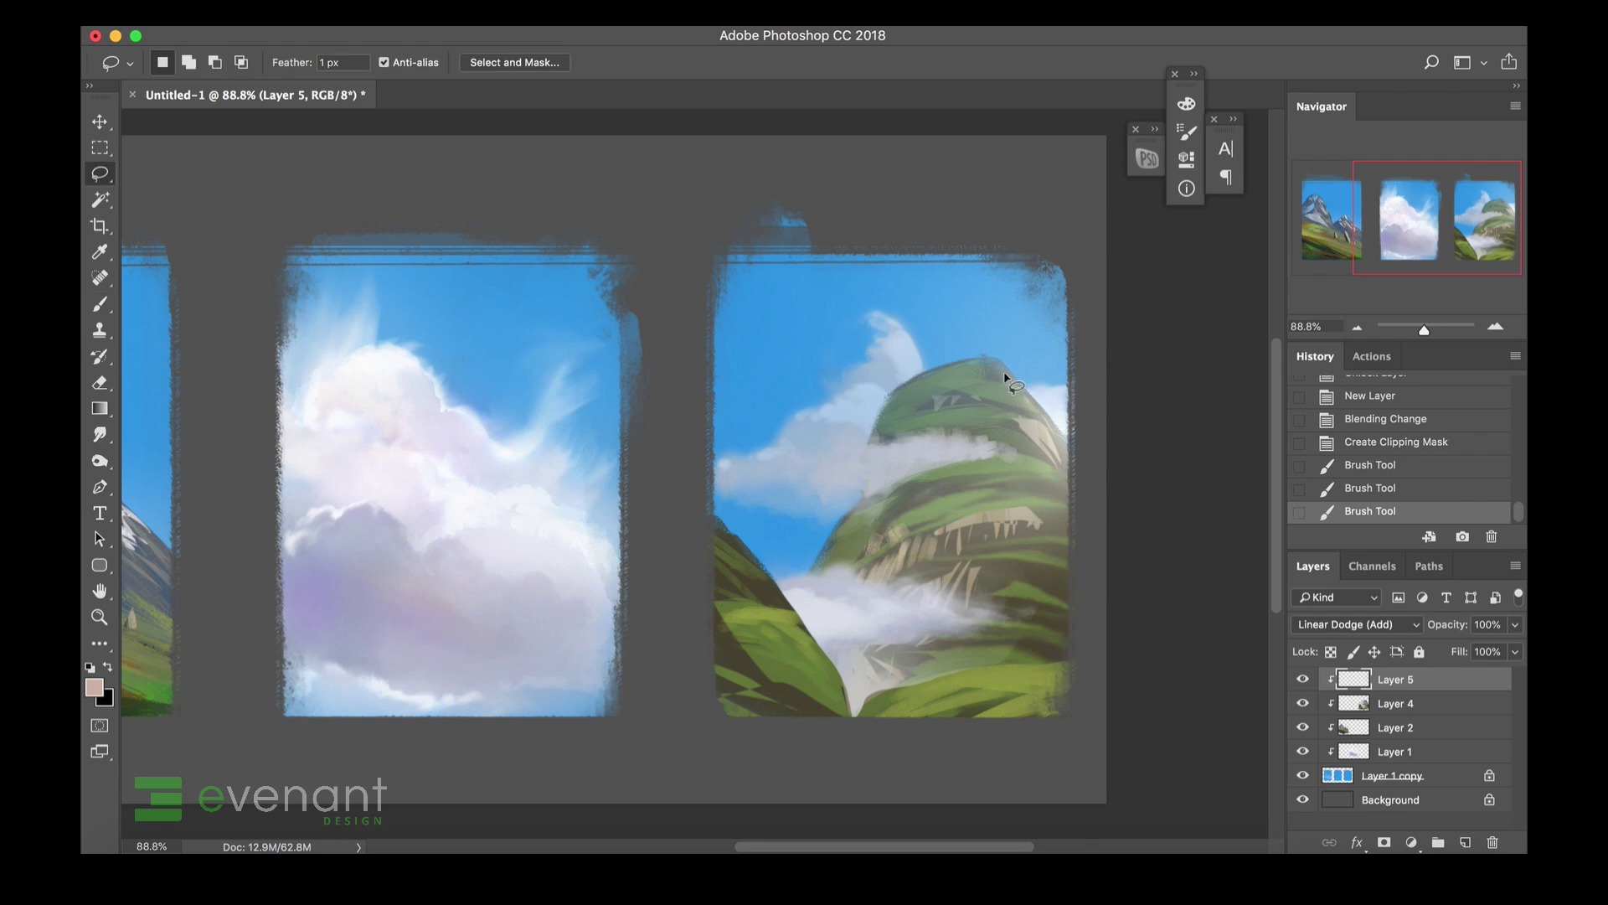
{"action": "mouse_move", "coordinate": [1021, 388]}
{"action": "left_mouse_down"}
{"action": "mouse_move", "coordinate": [995, 358]}
{"action": "mouse_move", "coordinate": [1036, 407]}
{"action": "left_mouse_up"}
{"action": "mouse_move", "coordinate": [1035, 407]}
{"action": "left_mouse_down"}
{"action": "mouse_move", "coordinate": [1056, 435]}
{"action": "mouse_move", "coordinate": [1038, 410]}
{"action": "left_mouse_up"}
{"action": "left_click_drag", "start_coordinate": [1038, 410], "coordinate": [1038, 408]}
{"action": "mouse_move", "coordinate": [1038, 408]}
{"action": "left_mouse_down"}
{"action": "mouse_move", "coordinate": [1072, 444]}
{"action": "mouse_move", "coordinate": [1036, 409]}
{"action": "left_mouse_up"}
{"action": "left_click_drag", "start_coordinate": [1037, 409], "coordinate": [1066, 457]}
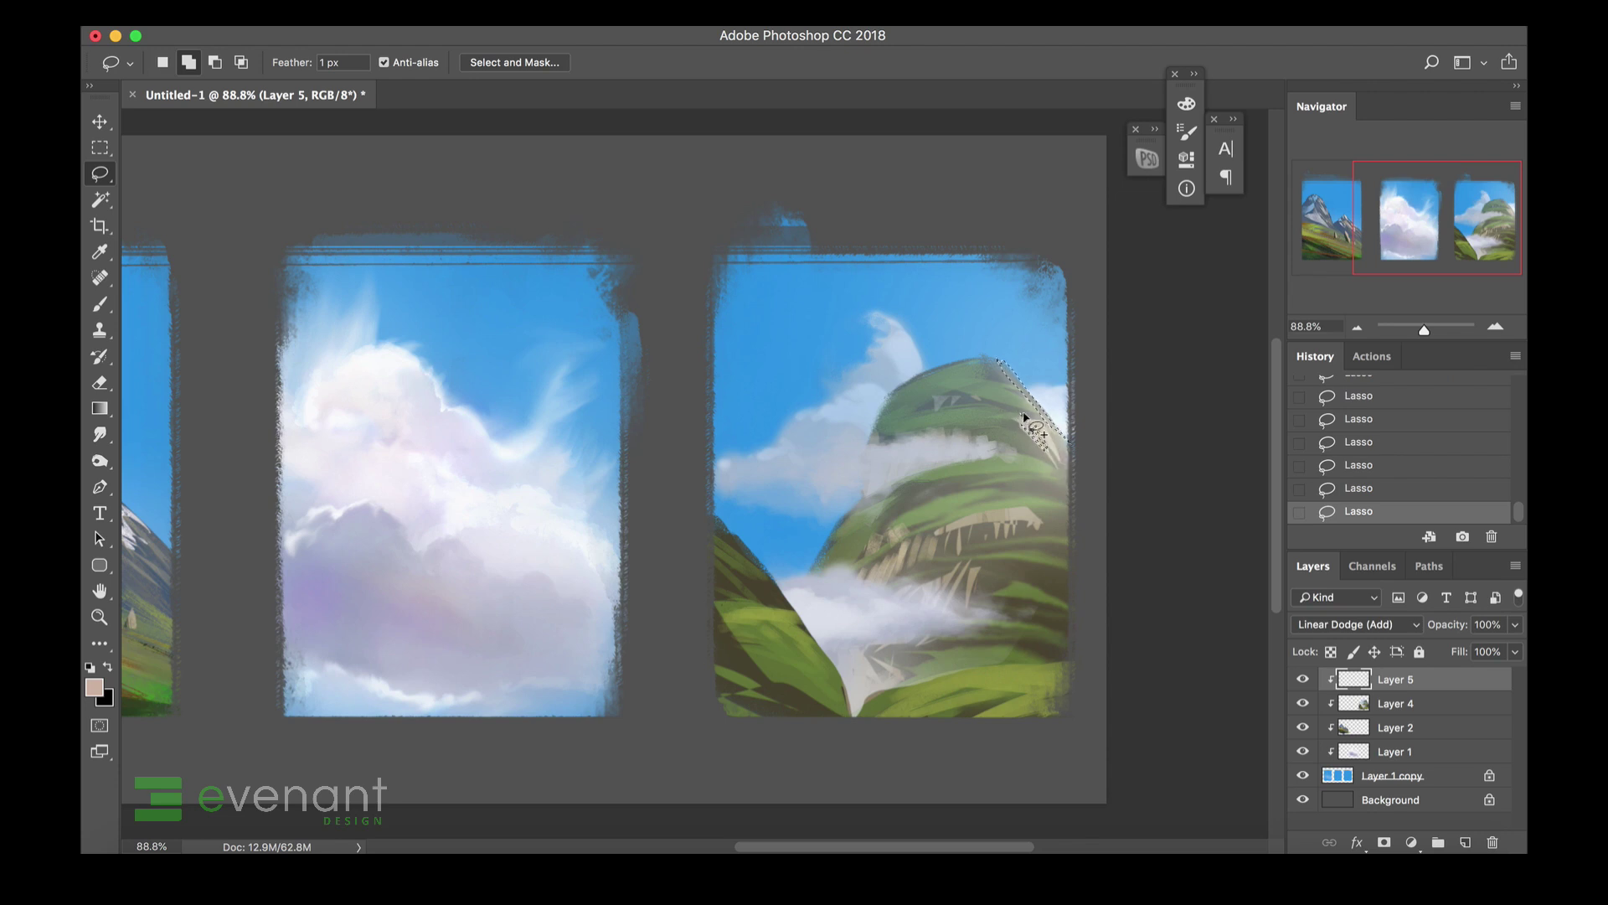
{"action": "key", "text": "b"}
{"action": "left_click_drag", "start_coordinate": [1017, 400], "coordinate": [1057, 452]}
{"action": "mouse_move", "coordinate": [1052, 440]}
{"action": "left_mouse_down"}
{"action": "mouse_move", "coordinate": [1037, 398]}
{"action": "mouse_move", "coordinate": [1037, 436]}
{"action": "left_mouse_up"}
{"action": "left_click_drag", "start_coordinate": [1038, 444], "coordinate": [1053, 474]}
Lasso sunlit grass patches on the mountain's right slopes and on the left foreground hill.
{"action": "key", "text": "l"}
{"action": "left_click_drag", "start_coordinate": [1016, 462], "coordinate": [1055, 476]}
{"action": "mouse_move", "coordinate": [975, 472]}
{"action": "left_mouse_down"}
{"action": "mouse_move", "coordinate": [1020, 466]}
{"action": "mouse_move", "coordinate": [1002, 458]}
{"action": "left_mouse_up"}
{"action": "mouse_move", "coordinate": [1040, 549]}
{"action": "left_mouse_down"}
{"action": "mouse_move", "coordinate": [1024, 548]}
{"action": "mouse_move", "coordinate": [1055, 556]}
{"action": "left_mouse_up"}
{"action": "left_click_drag", "start_coordinate": [1022, 495], "coordinate": [1016, 494]}
{"action": "mouse_move", "coordinate": [801, 627]}
{"action": "left_mouse_down"}
{"action": "mouse_move", "coordinate": [837, 686]}
{"action": "mouse_move", "coordinate": [777, 628]}
{"action": "mouse_move", "coordinate": [838, 705]}
{"action": "mouse_move", "coordinate": [764, 634]}
{"action": "mouse_move", "coordinate": [783, 615]}
{"action": "mouse_move", "coordinate": [733, 613]}
{"action": "mouse_move", "coordinate": [806, 668]}
{"action": "mouse_move", "coordinate": [742, 621]}
{"action": "mouse_move", "coordinate": [802, 697]}
{"action": "left_mouse_up"}
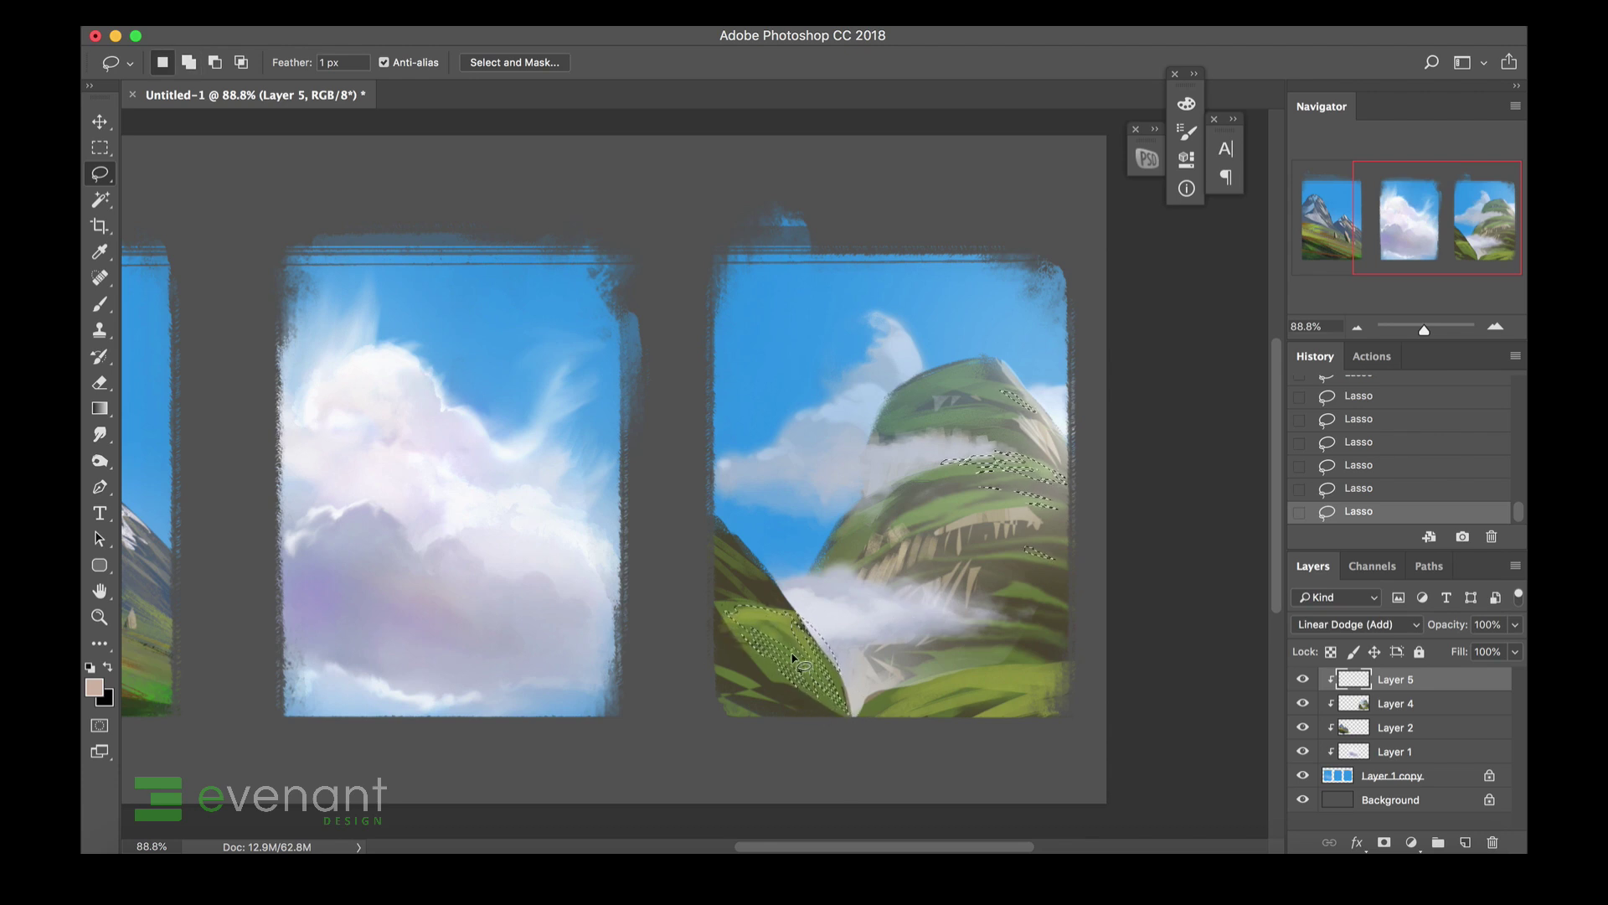
Choose the textured 91 px brush and set the foreground to a dark olive green.
{"action": "key", "text": "b"}
{"action": "right_click", "coordinate": [770, 504]}
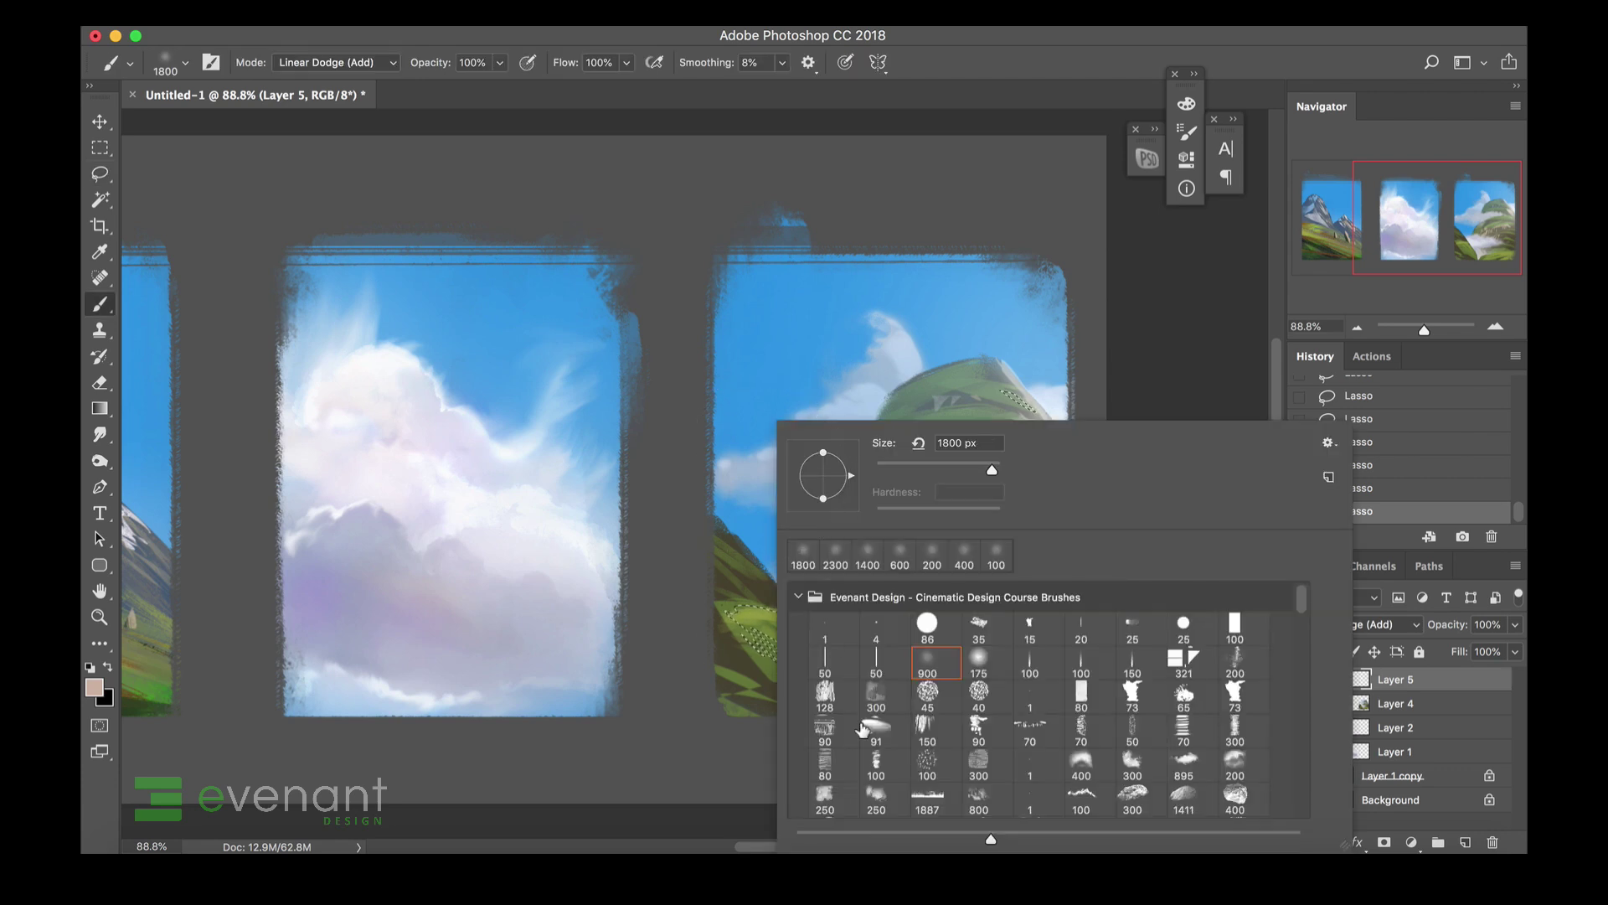
{"action": "left_click", "coordinate": [94, 687]}
{"action": "left_click_drag", "start_coordinate": [1199, 496], "coordinate": [1129, 435]}
{"action": "left_click", "coordinate": [1333, 251]}
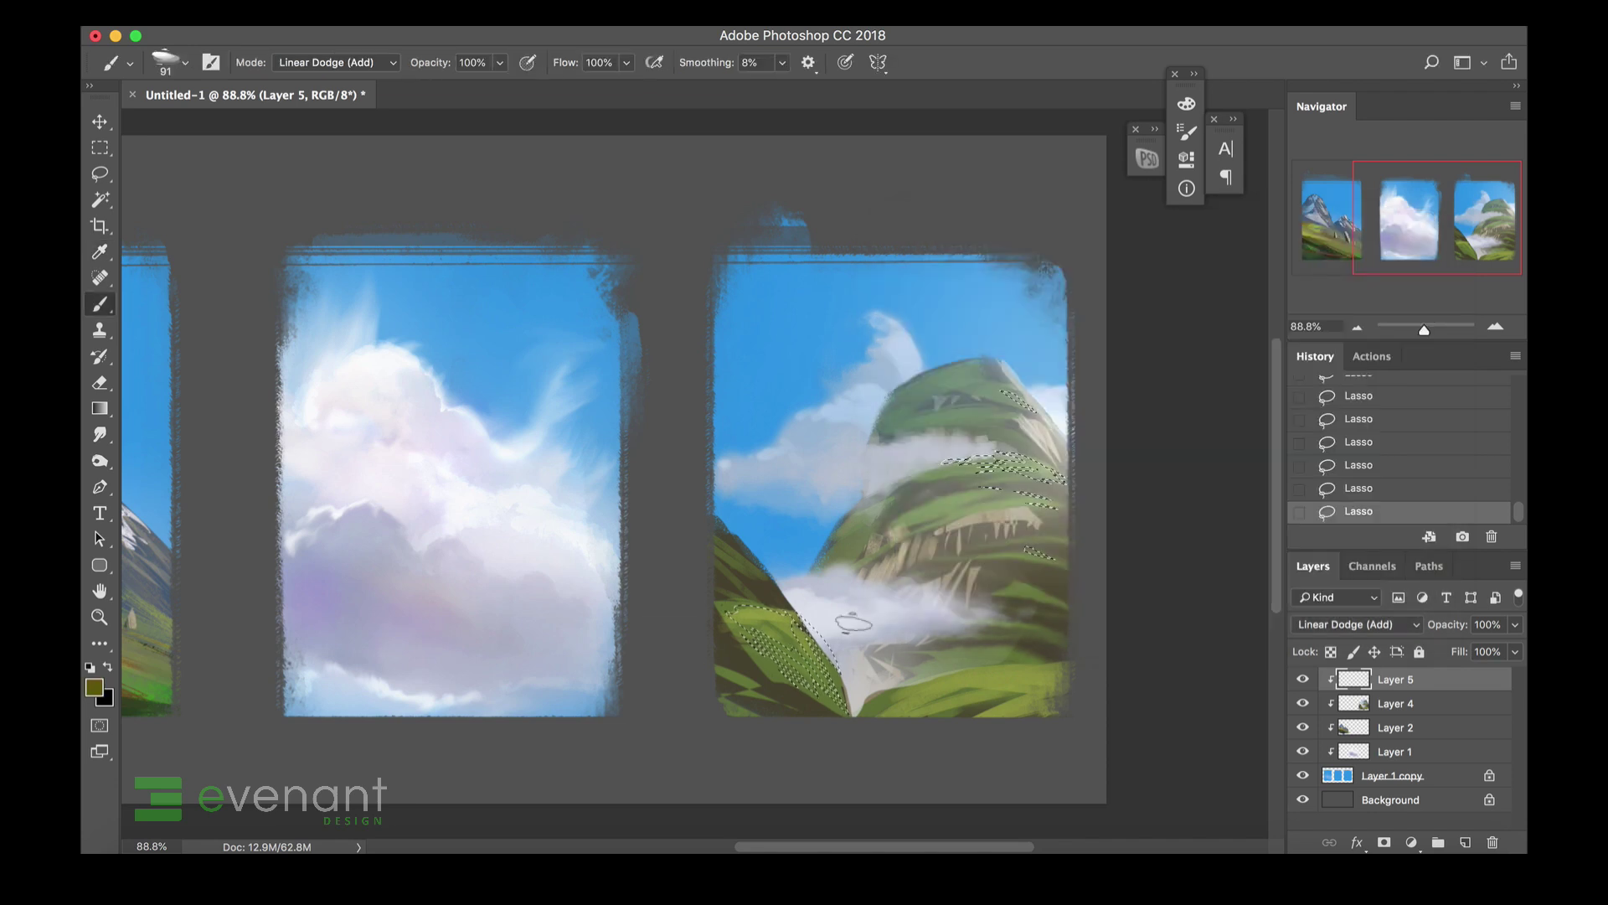
Paint bright yellow-green highlights inside the selected grass patches with the brush up to 250 px, and deselect.
{"action": "left_click_drag", "start_coordinate": [754, 624], "coordinate": [838, 695]}
{"action": "left_click_drag", "start_coordinate": [796, 645], "coordinate": [837, 700]}
{"action": "mouse_move", "coordinate": [783, 620]}
{"action": "left_mouse_down"}
{"action": "mouse_move", "coordinate": [833, 687]}
{"action": "mouse_move", "coordinate": [830, 670]}
{"action": "left_mouse_up"}
{"action": "left_click_drag", "start_coordinate": [804, 645], "coordinate": [837, 704]}
{"action": "left_click_drag", "start_coordinate": [963, 465], "coordinate": [1038, 469]}
{"action": "left_click_drag", "start_coordinate": [997, 373], "coordinate": [1026, 403]}
{"action": "left_click_drag", "start_coordinate": [1018, 549], "coordinate": [1047, 560]}
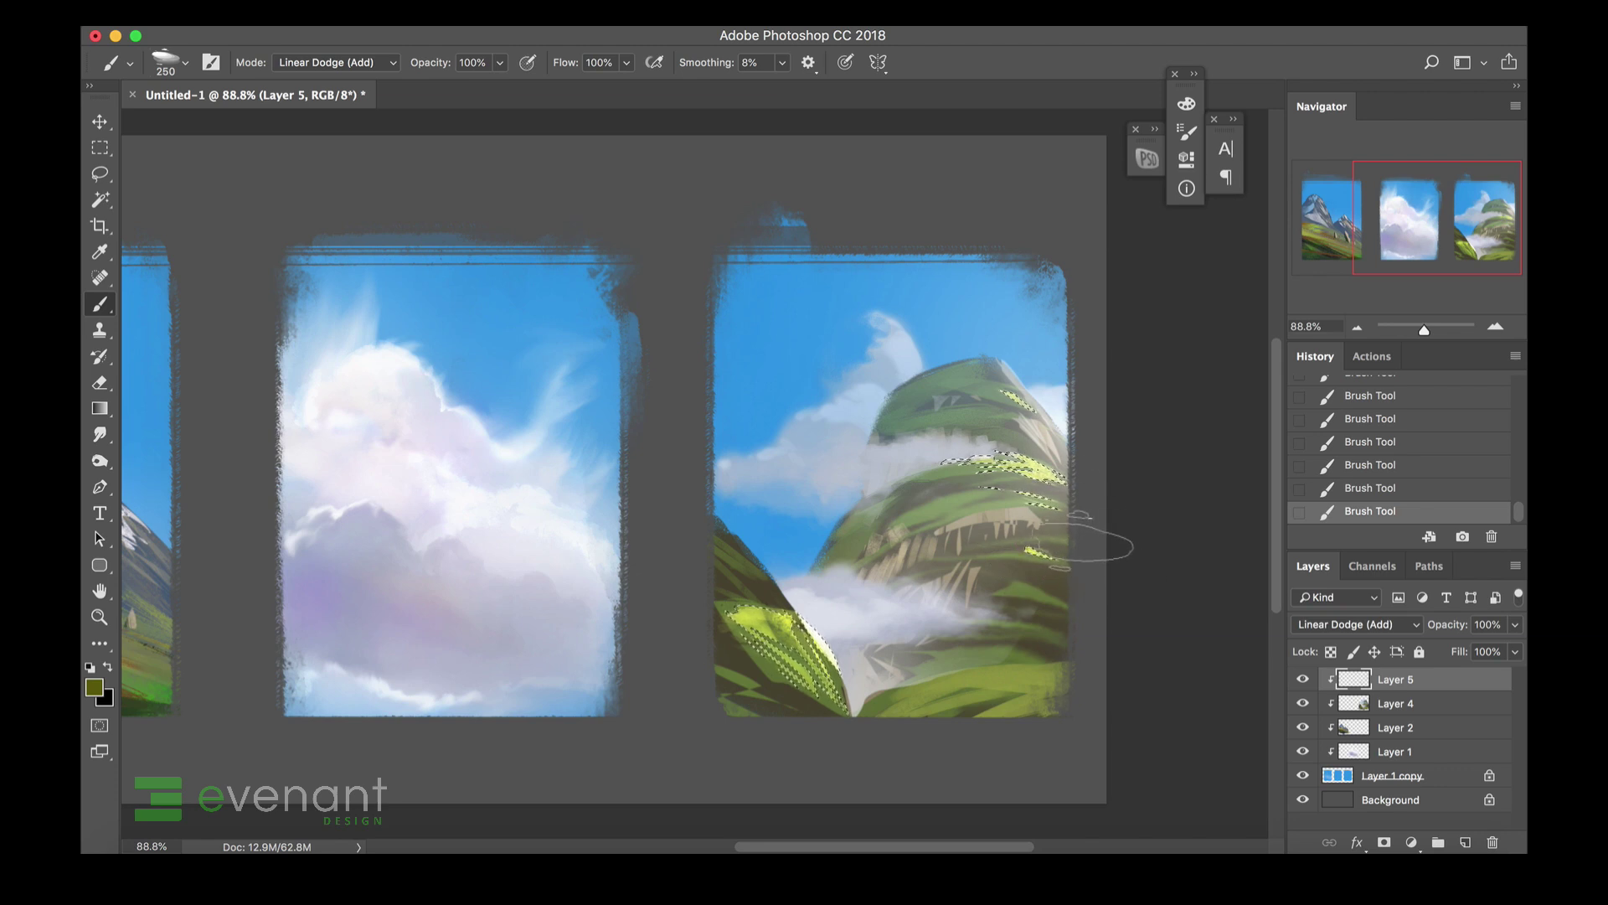
{"action": "key", "text": "super+d"}
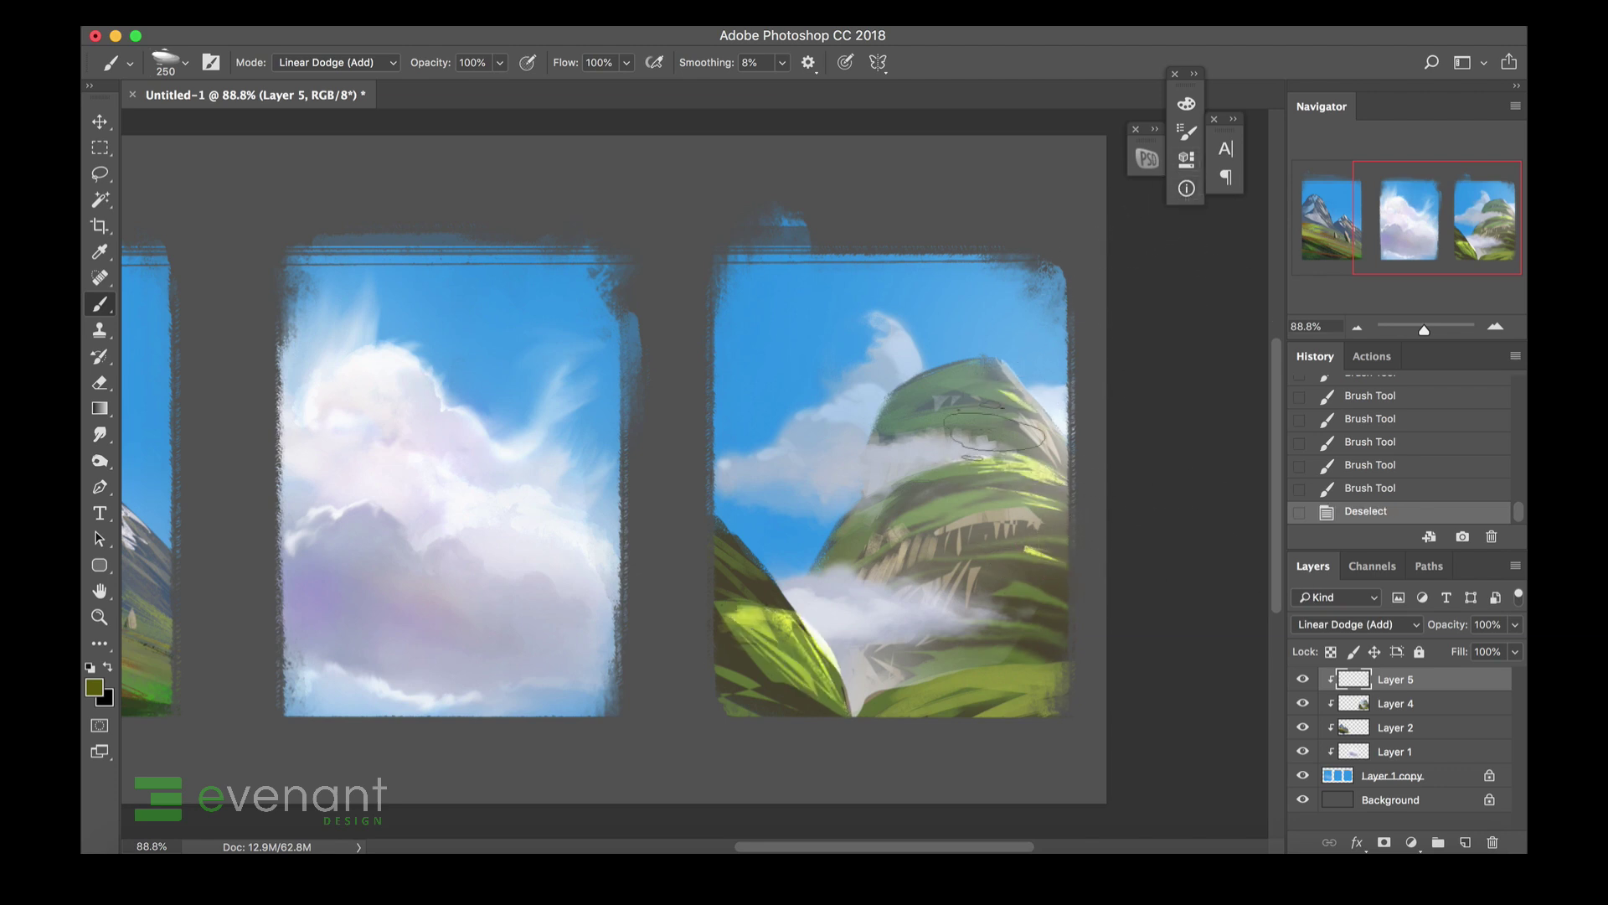
Sample a light blue-white from the cloud beside the mountain and paint a bright rim on the tall wispy cloud with a small brush.
{"action": "left_click", "coordinate": [1030, 457], "text": "alt"}
{"action": "left_click", "coordinate": [1058, 394], "text": "alt"}
{"action": "key", "text": "bracketleft"}
{"action": "key", "text": "bracketleft"}
{"action": "key", "text": "bracketleft"}
{"action": "key", "text": "bracketleft"}
{"action": "key", "text": "bracketleft"}
{"action": "key", "text": "bracketleft"}
{"action": "key", "text": "bracketleft"}
{"action": "key", "text": "bracketleft"}
{"action": "key", "text": "bracketleft"}
{"action": "key", "text": "bracketleft"}
{"action": "key", "text": "bracketleft"}
{"action": "key", "text": "bracketleft"}
{"action": "key", "text": "bracketleft"}
{"action": "key", "text": "bracketleft"}
{"action": "key", "text": "bracketleft"}
{"action": "key", "text": "bracketleft"}
{"action": "left_click_drag", "start_coordinate": [876, 315], "coordinate": [893, 322]}
{"action": "left_click_drag", "start_coordinate": [884, 318], "coordinate": [906, 334]}
{"action": "left_click_drag", "start_coordinate": [901, 330], "coordinate": [907, 358]}
Brighten the clouds beside the mountain with 50 to 125 px strokes and add a thin bright rim along the left cloud's upper edge.
{"action": "key", "text": "bracketright"}
{"action": "key", "text": "bracketright"}
{"action": "key", "text": "bracketright"}
{"action": "key", "text": "bracketright"}
{"action": "key", "text": "bracketright"}
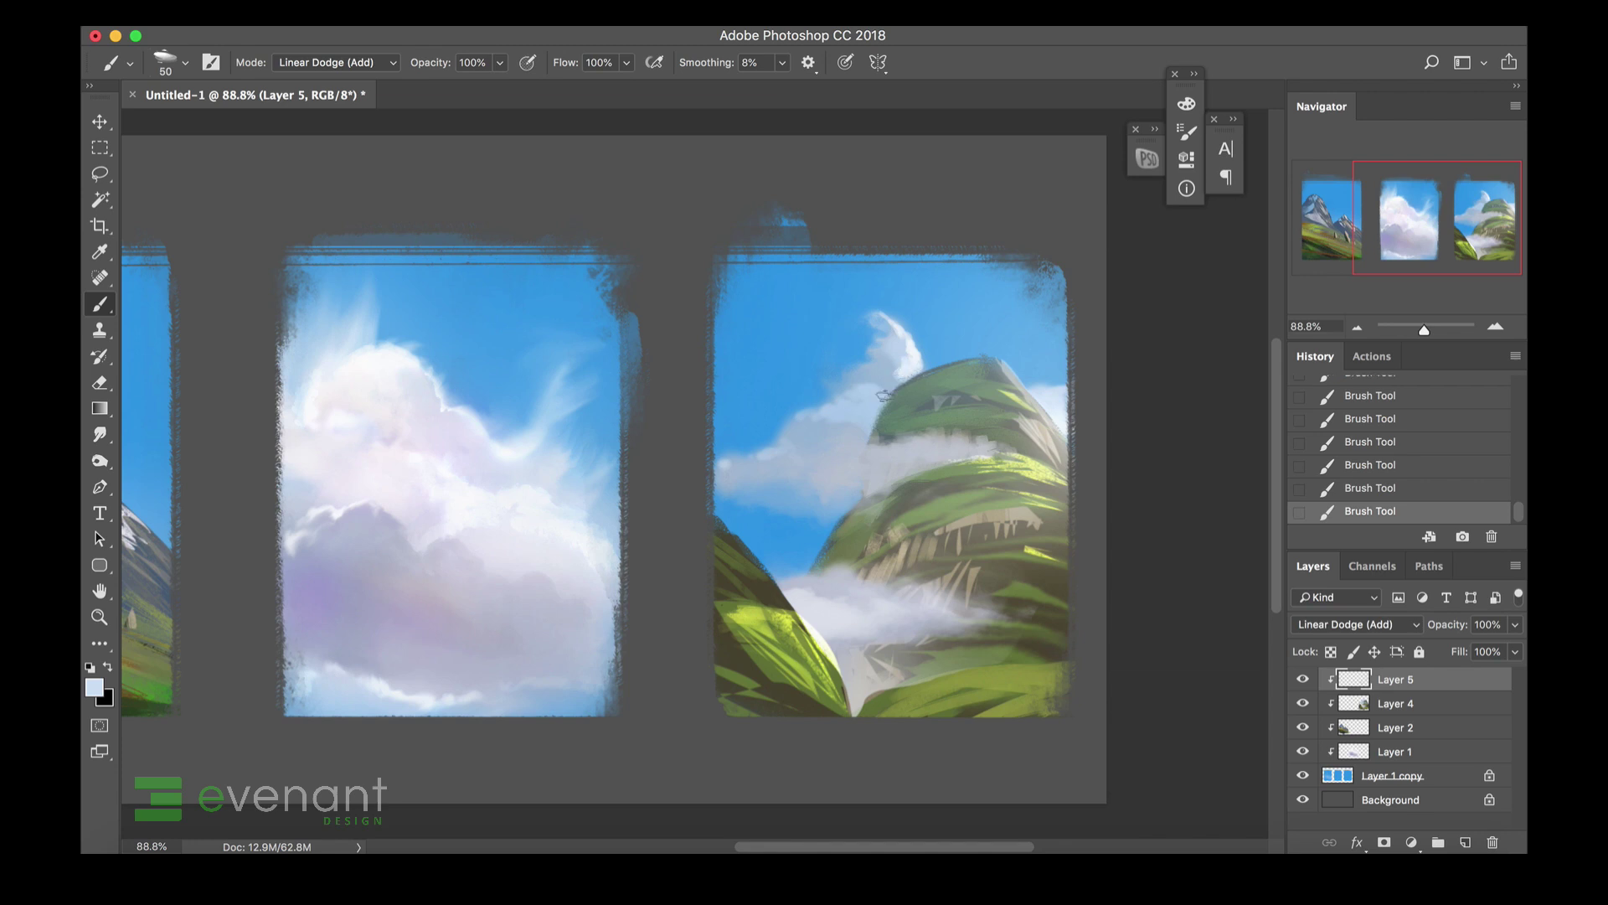
{"action": "key", "text": "bracketright"}
{"action": "key", "text": "bracketright"}
{"action": "key", "text": "bracketright"}
{"action": "key", "text": "bracketright"}
{"action": "key", "text": "bracketright"}
{"action": "key", "text": "bracketright"}
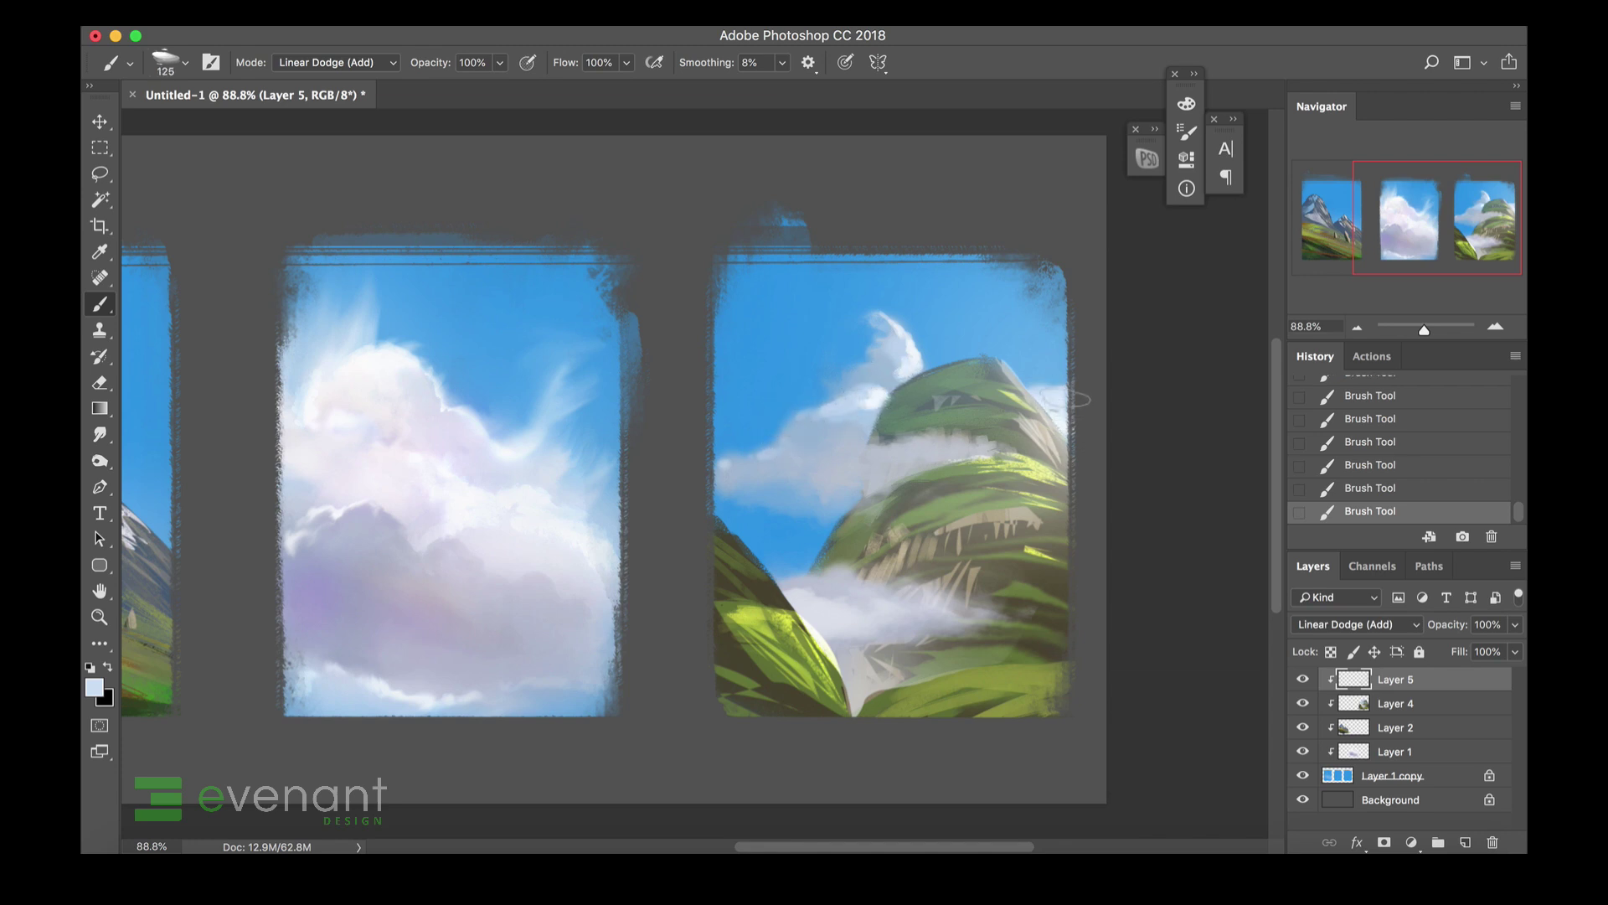
{"action": "key", "text": "bracketleft"}
{"action": "key", "text": "bracketleft"}
{"action": "key", "text": "bracketleft"}
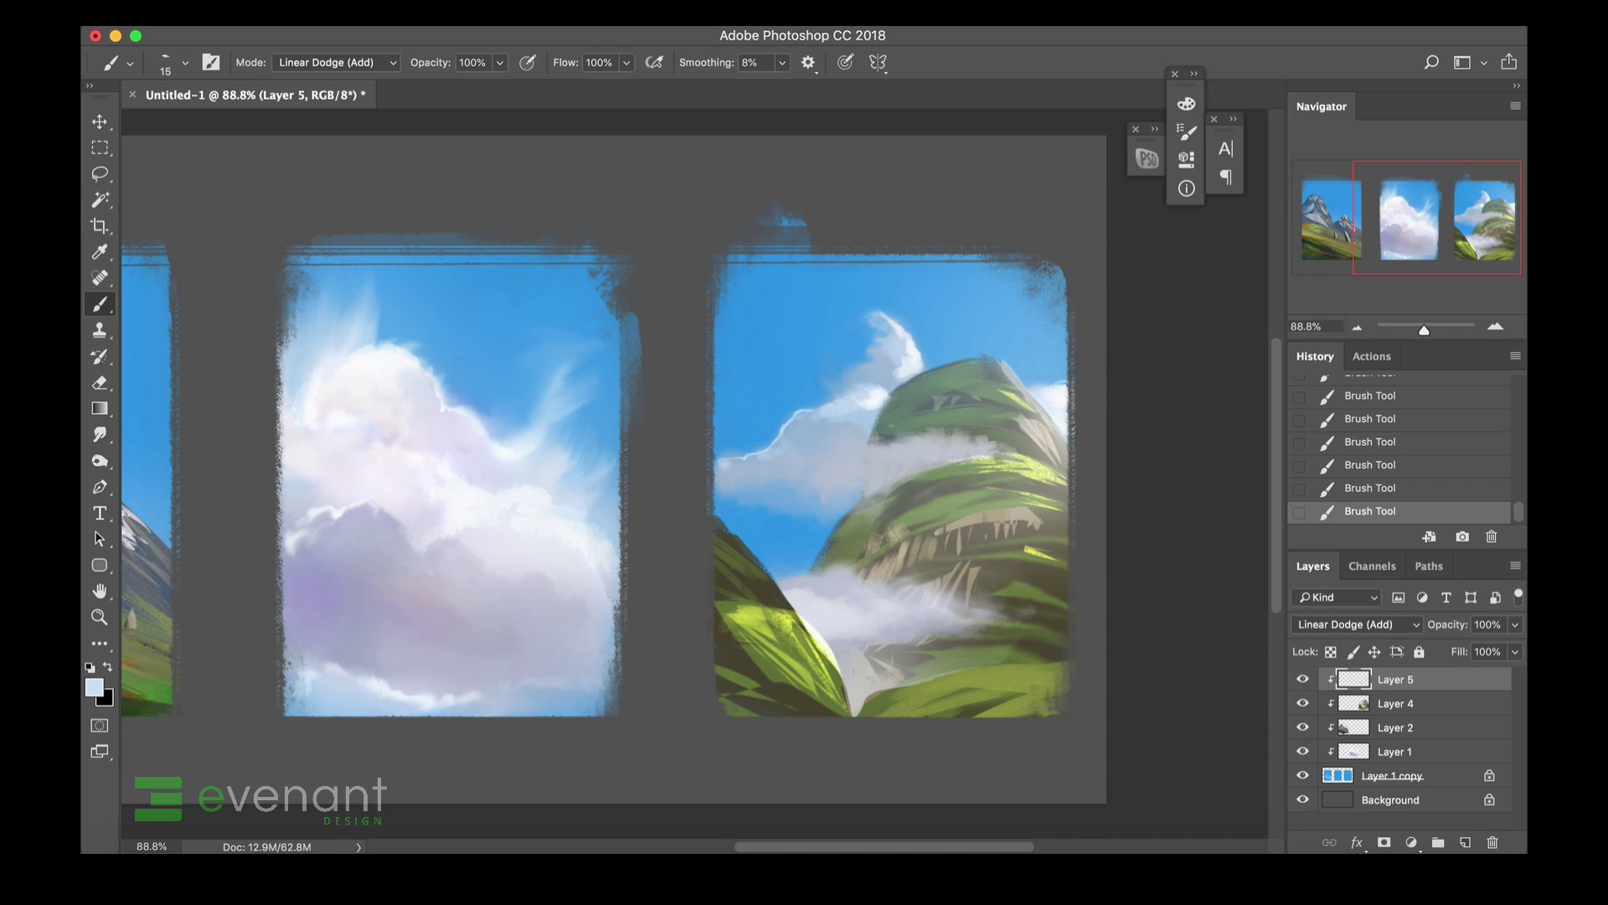
Try soft misty highlights over the hills with the 175 px brush and switch to the 900 px soft brush.
{"action": "right_click", "coordinate": [845, 505]}
{"action": "double_click", "coordinate": [1042, 658]}
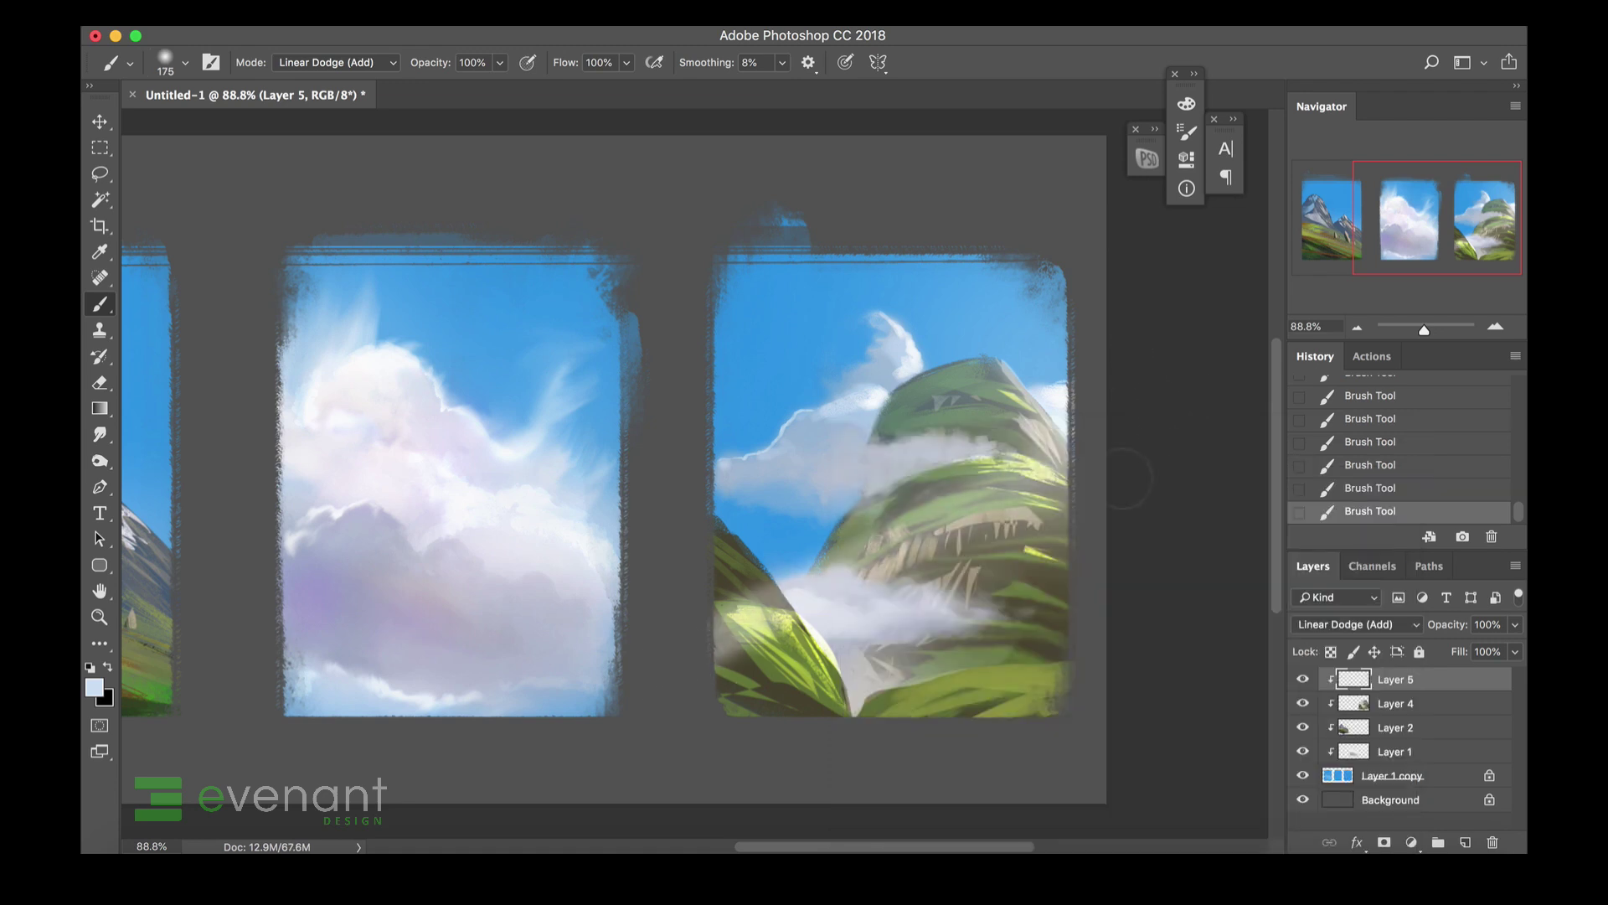
{"action": "right_click", "coordinate": [990, 456]}
{"action": "left_click", "coordinate": [1094, 655]}
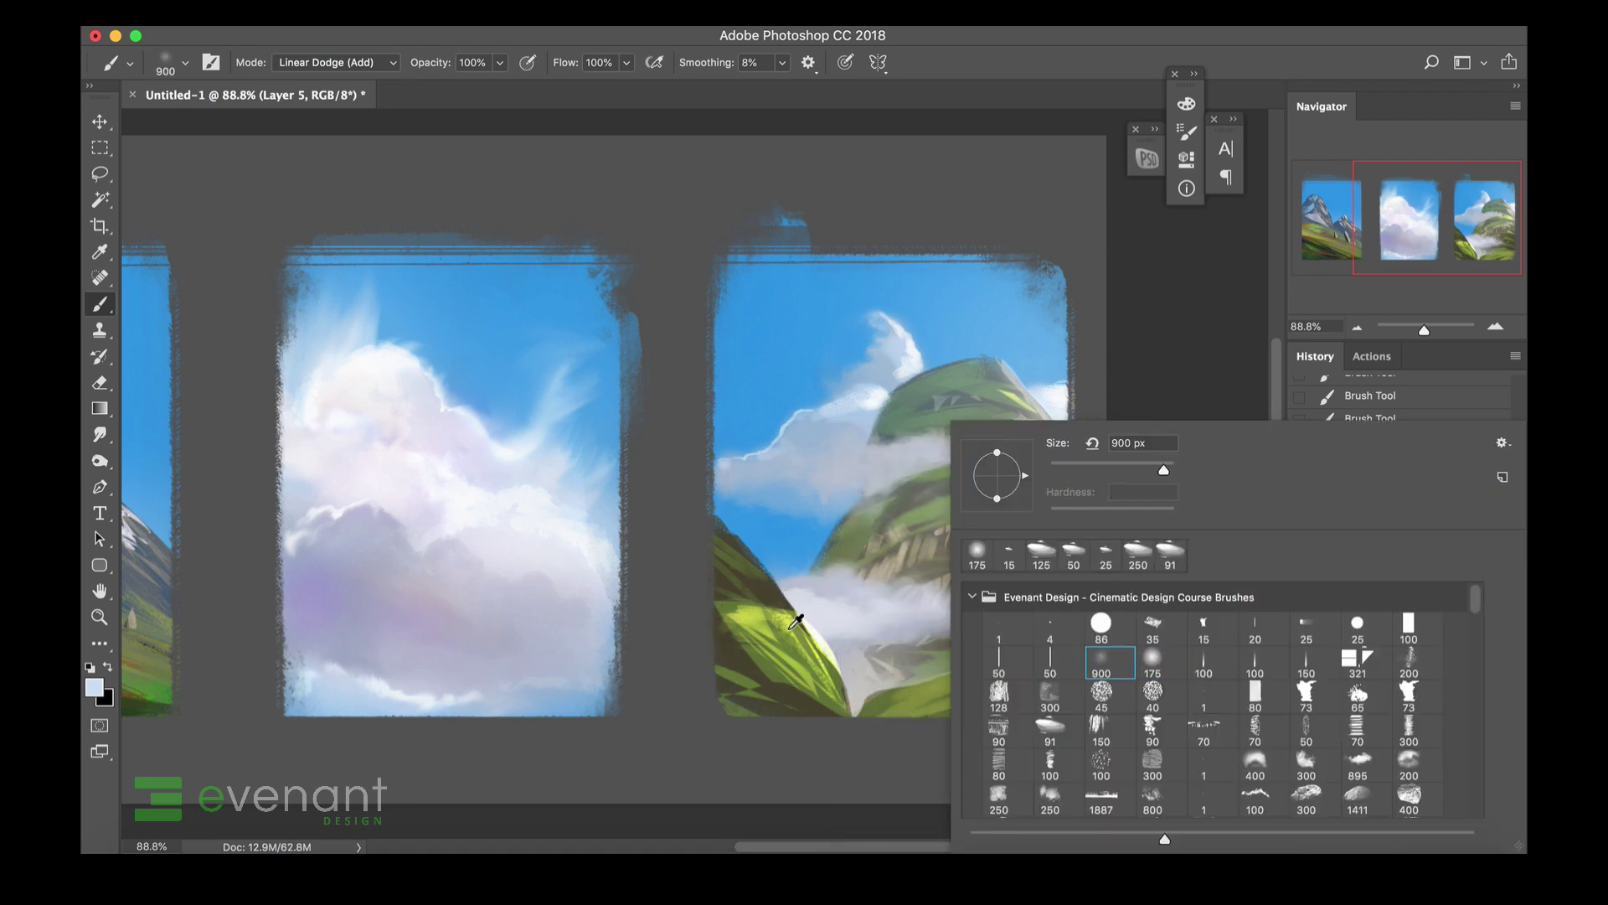
Set the foreground to a dark orange-brown and brush a warm glow over the mountain's right side.
{"action": "left_click", "coordinate": [95, 685]}
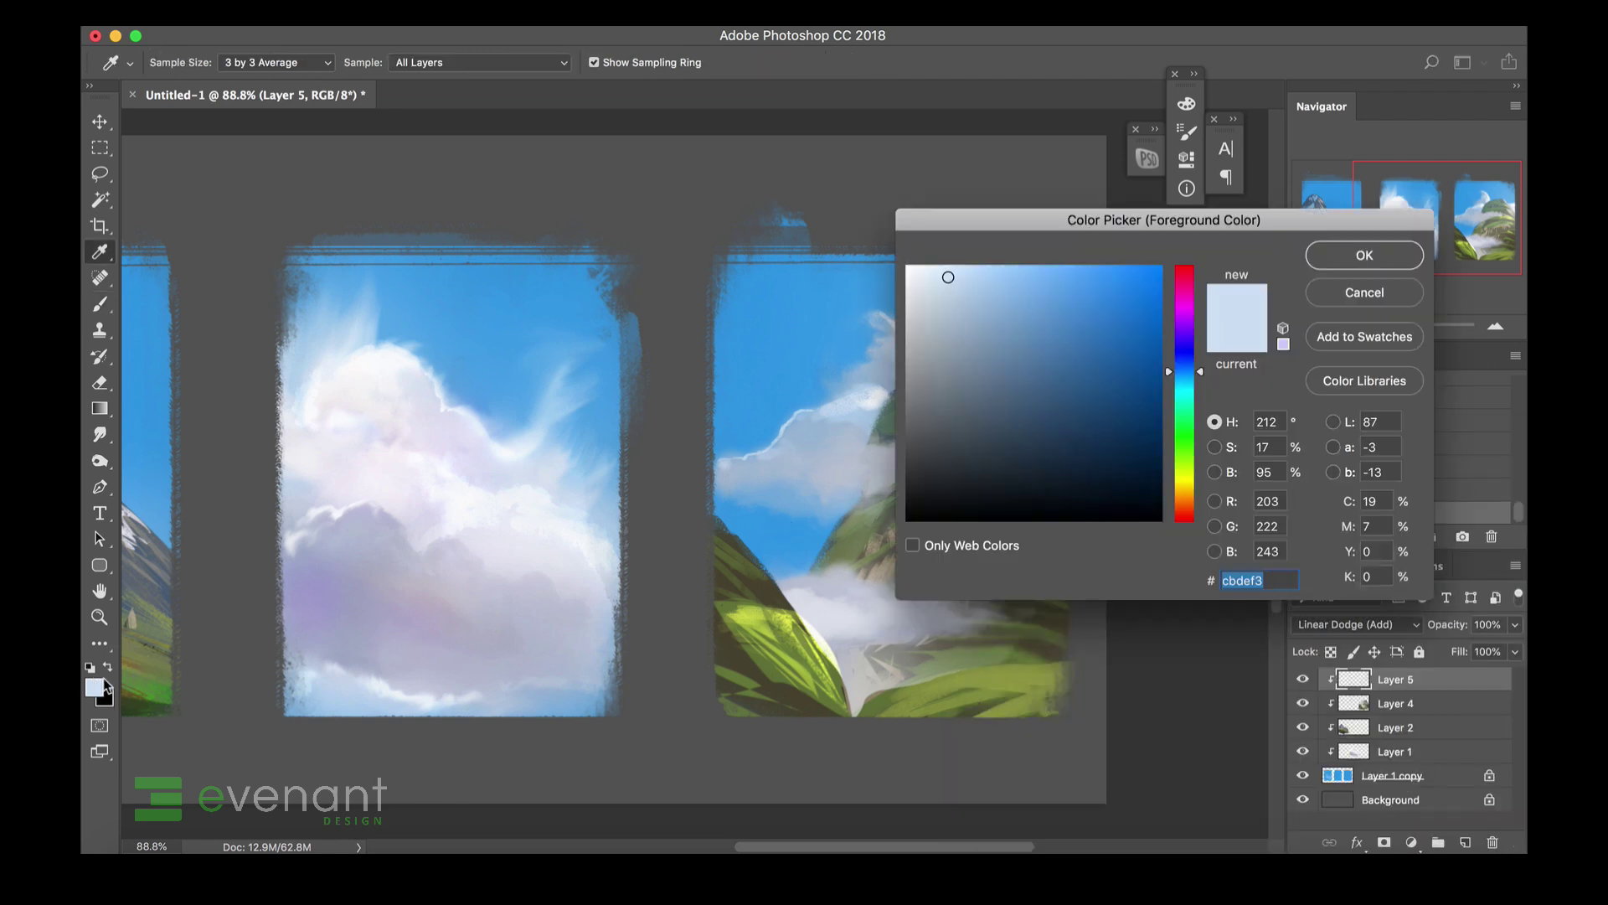
{"action": "left_click", "coordinate": [1185, 509]}
{"action": "left_click", "coordinate": [1111, 424]}
{"action": "left_click", "coordinate": [1084, 422]}
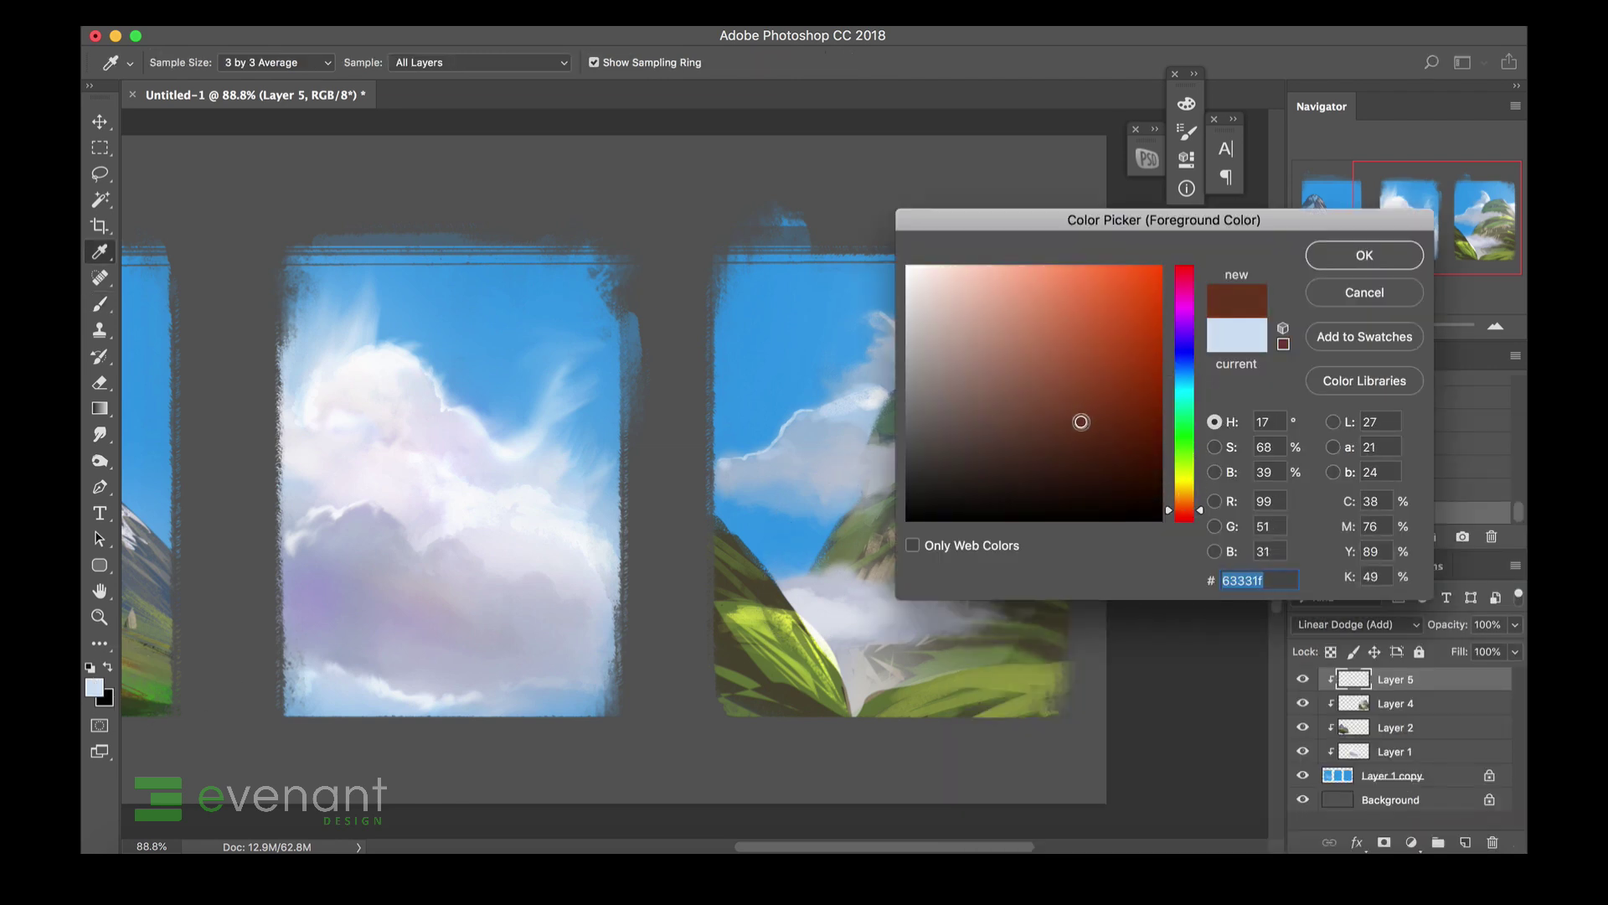
{"action": "left_click_drag", "start_coordinate": [1184, 513], "coordinate": [1184, 500]}
{"action": "left_click", "coordinate": [1113, 435]}
{"action": "left_click", "coordinate": [1334, 252]}
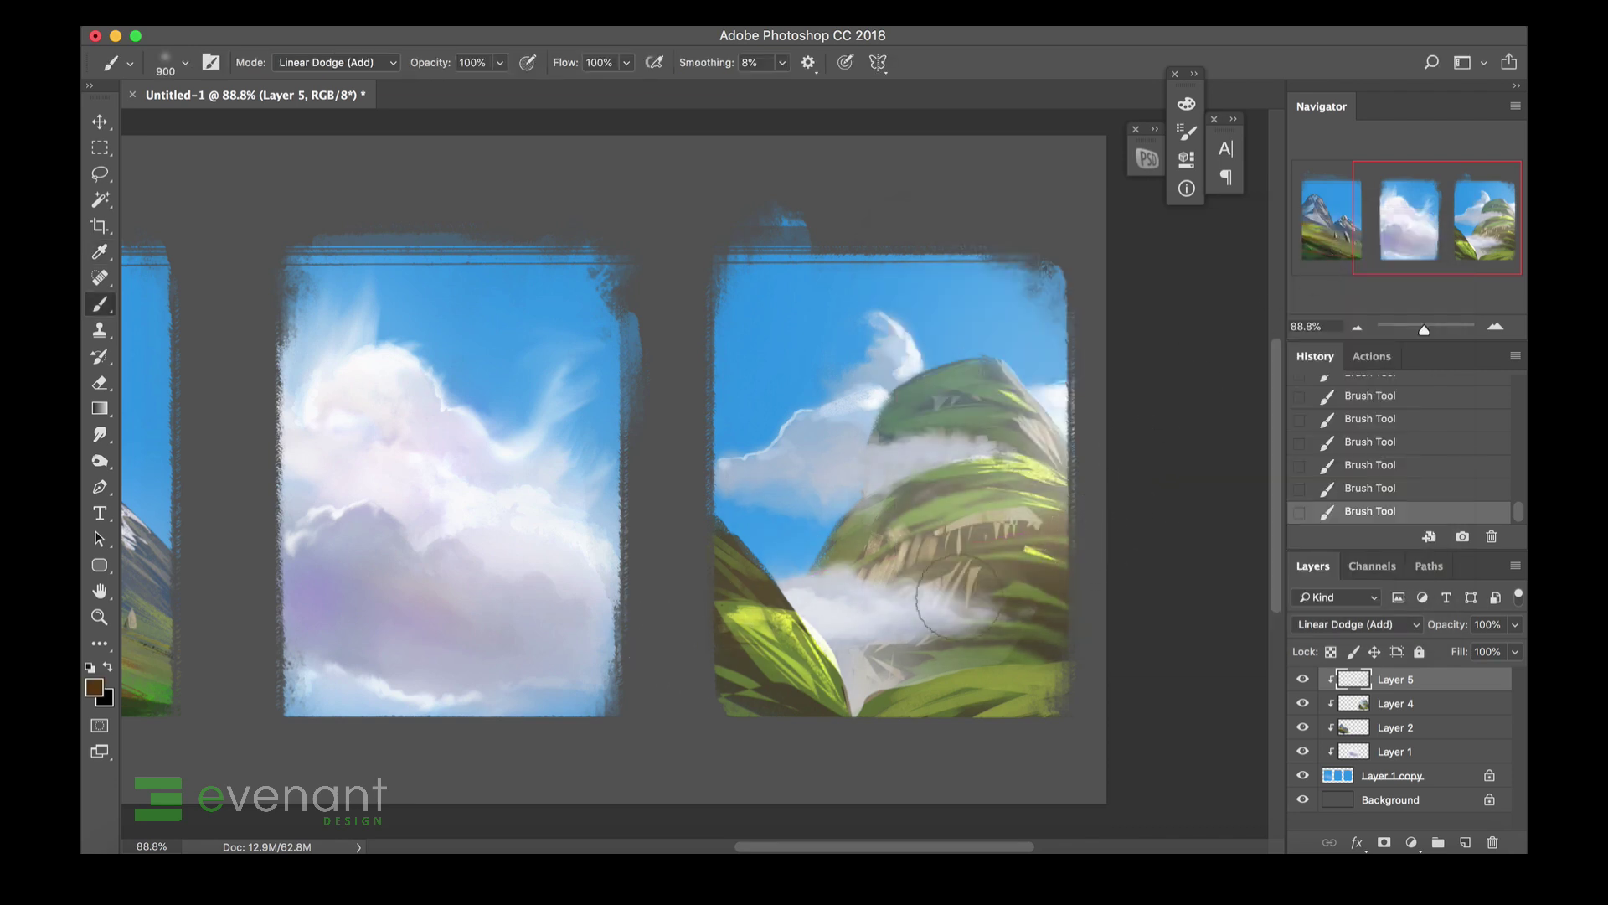
{"action": "key", "text": "super+z"}
{"action": "left_click_drag", "start_coordinate": [1047, 494], "coordinate": [538, 751]}
Flip the canvas horizontally to check all three paintings mirrored.
{"action": "scroll", "coordinate": [926, 618], "scroll_direction": "down", "scroll_amount": 5}
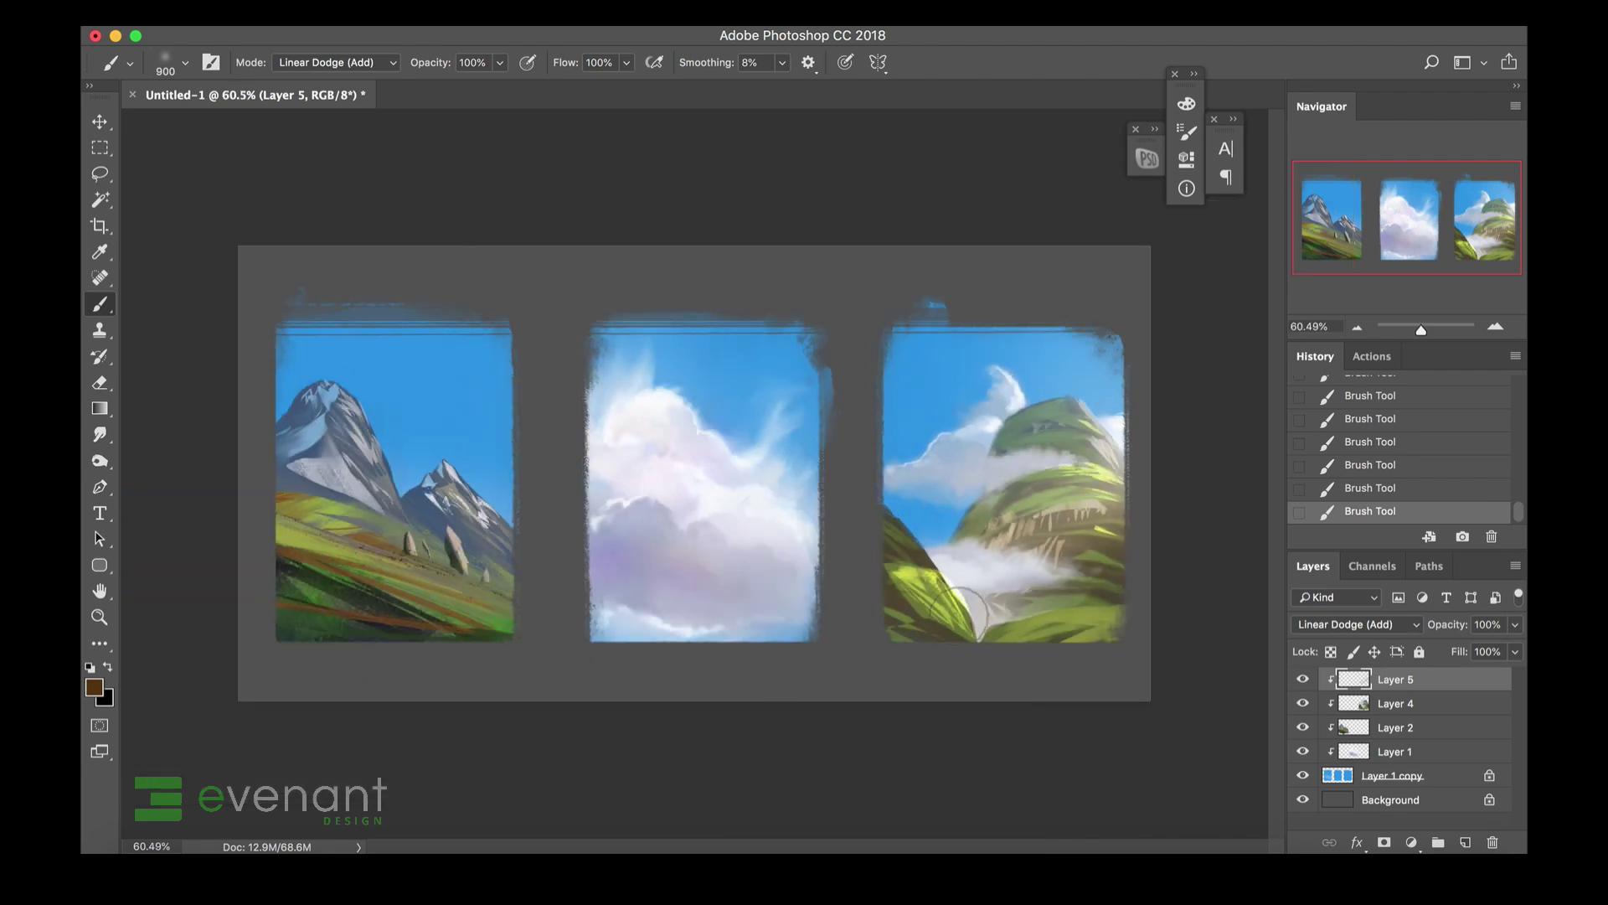
{"action": "scroll", "coordinate": [962, 681], "scroll_direction": "up", "scroll_amount": 3}
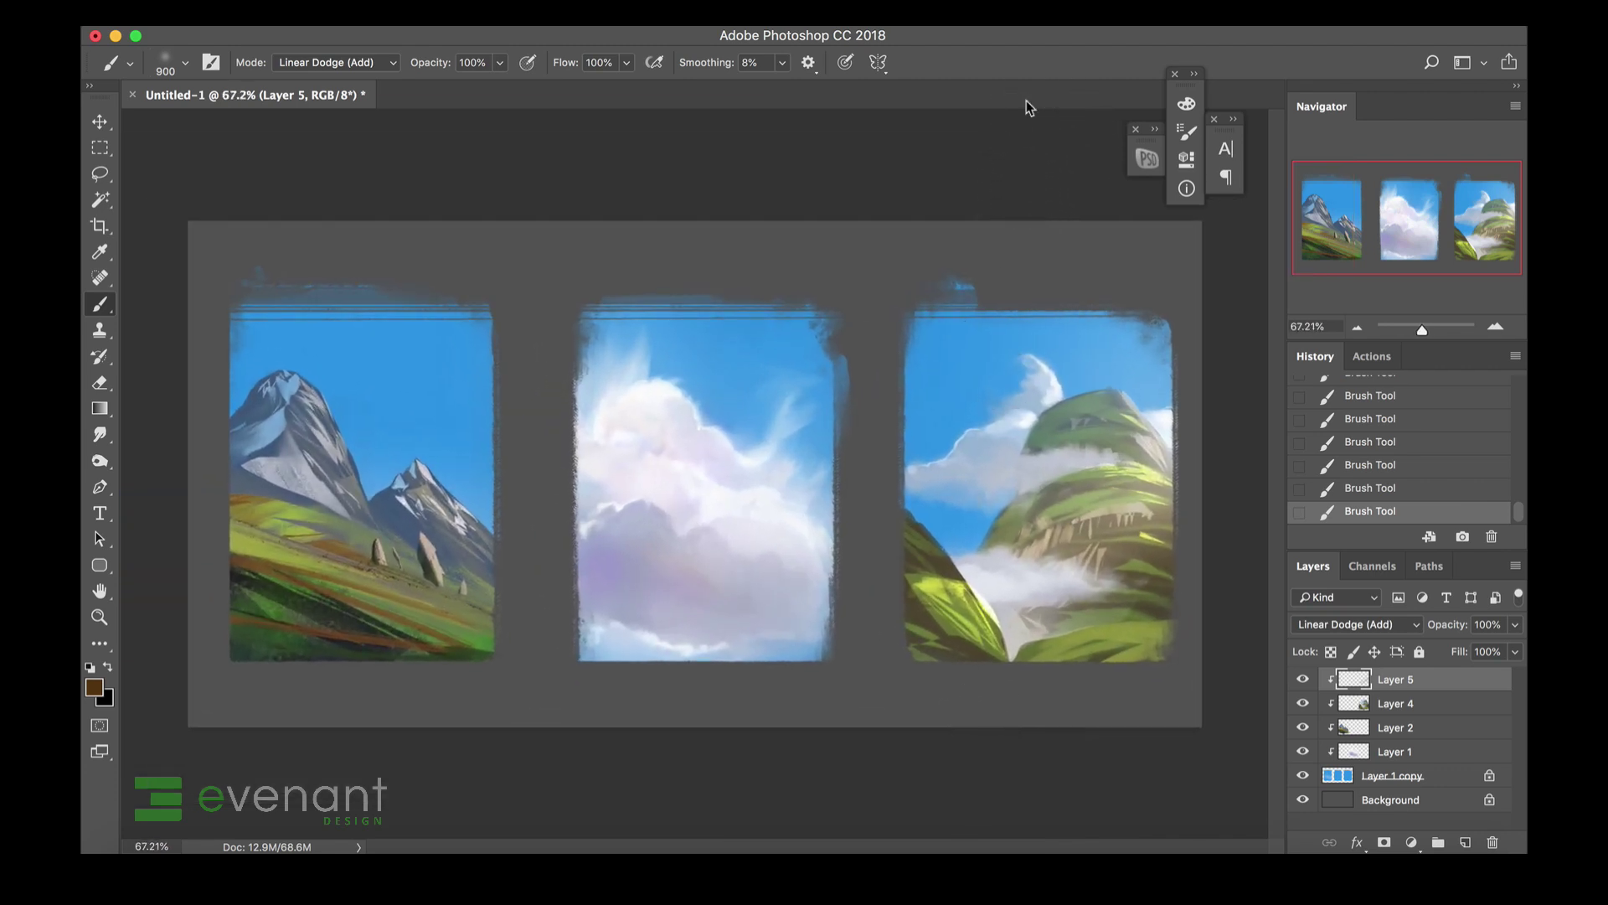
{"action": "key", "text": "super+f"}
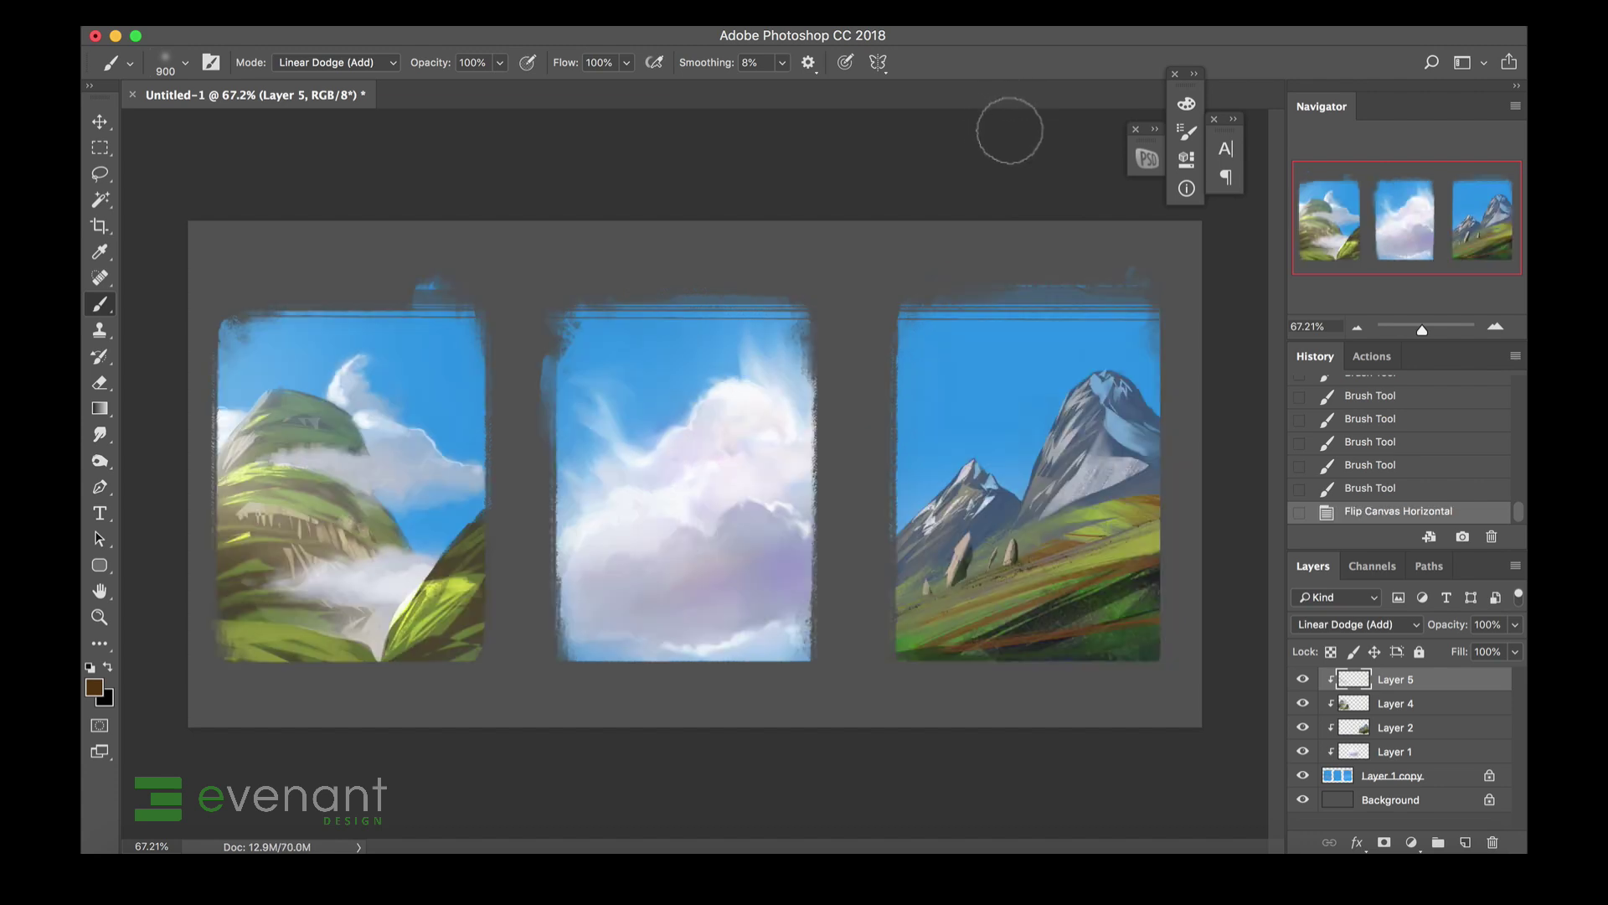